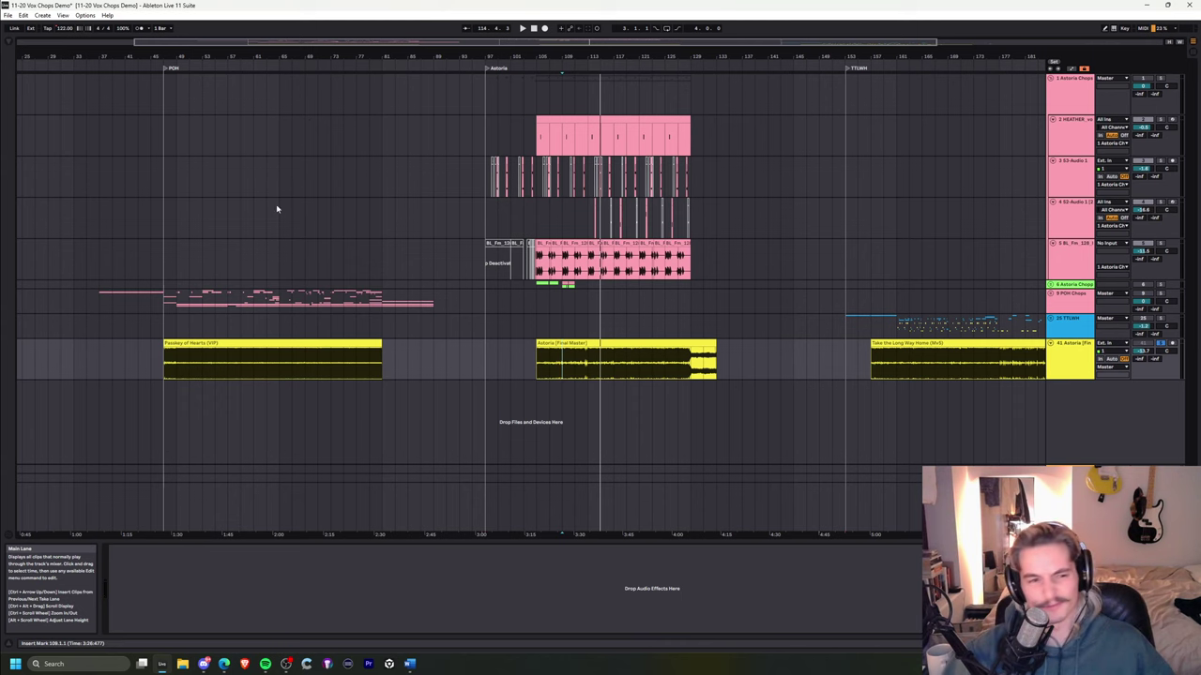
- Play the "Passkey of Hearts (VIP)" clip from bar 61, and stop it after a few bars
left_click_drag(239, 53, 240, 58)
left_click(261, 362)
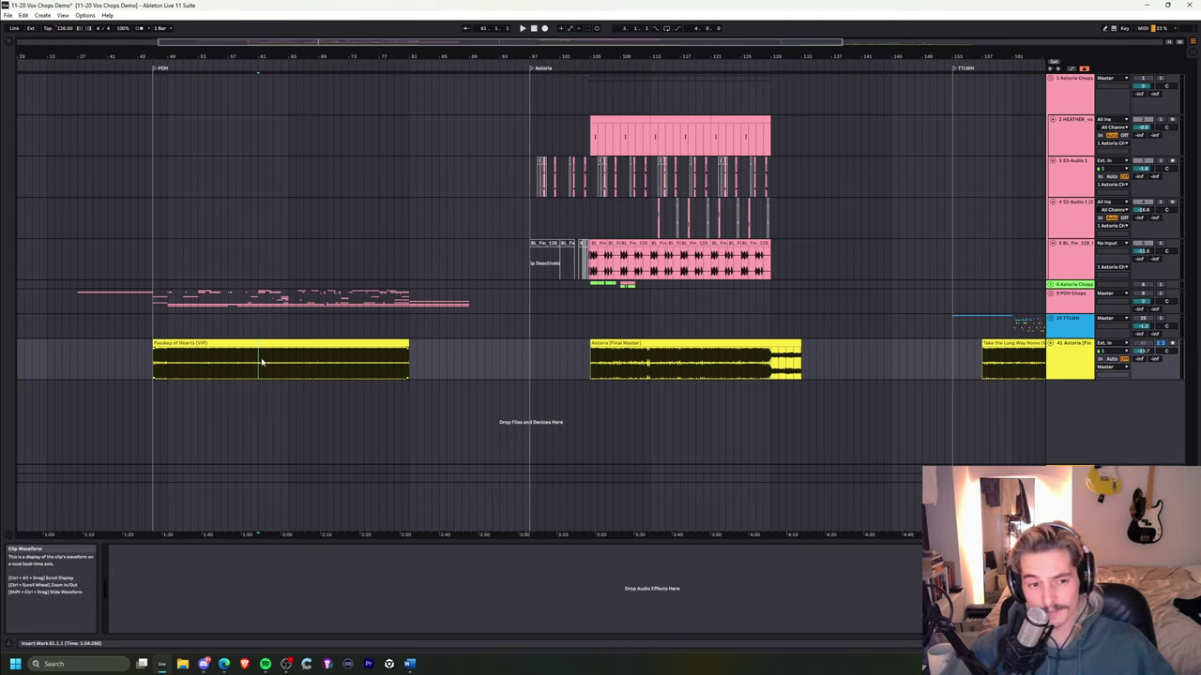
key("space")
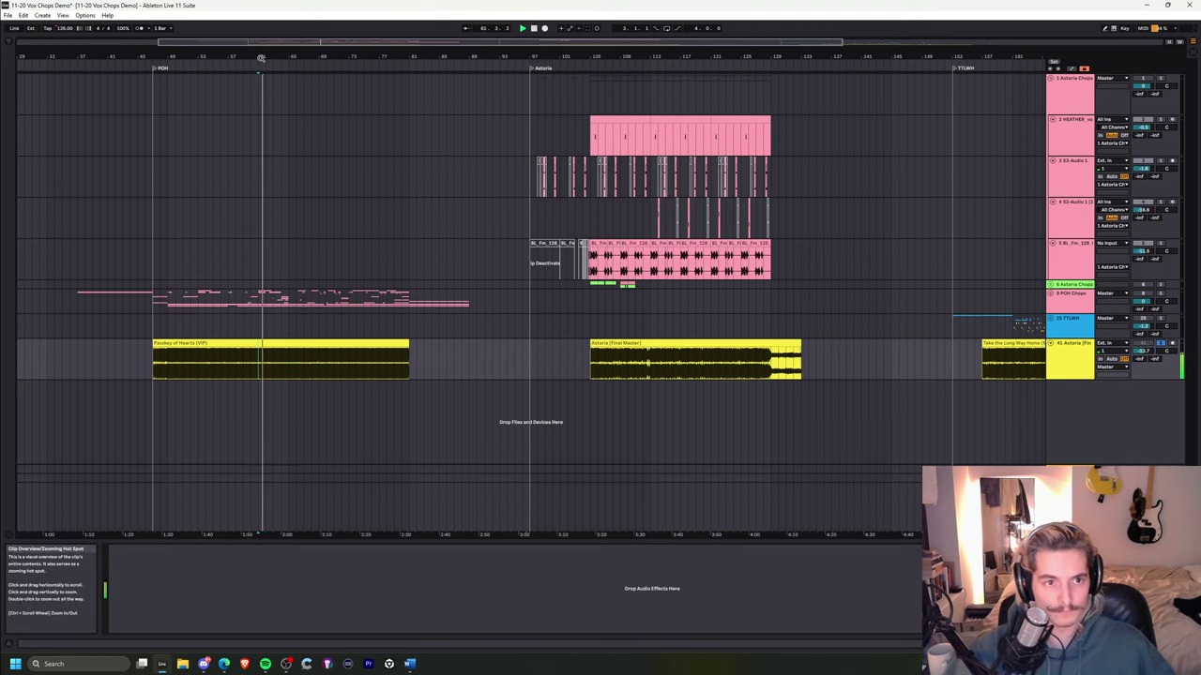
left_click_drag(255, 54, 273, 61)
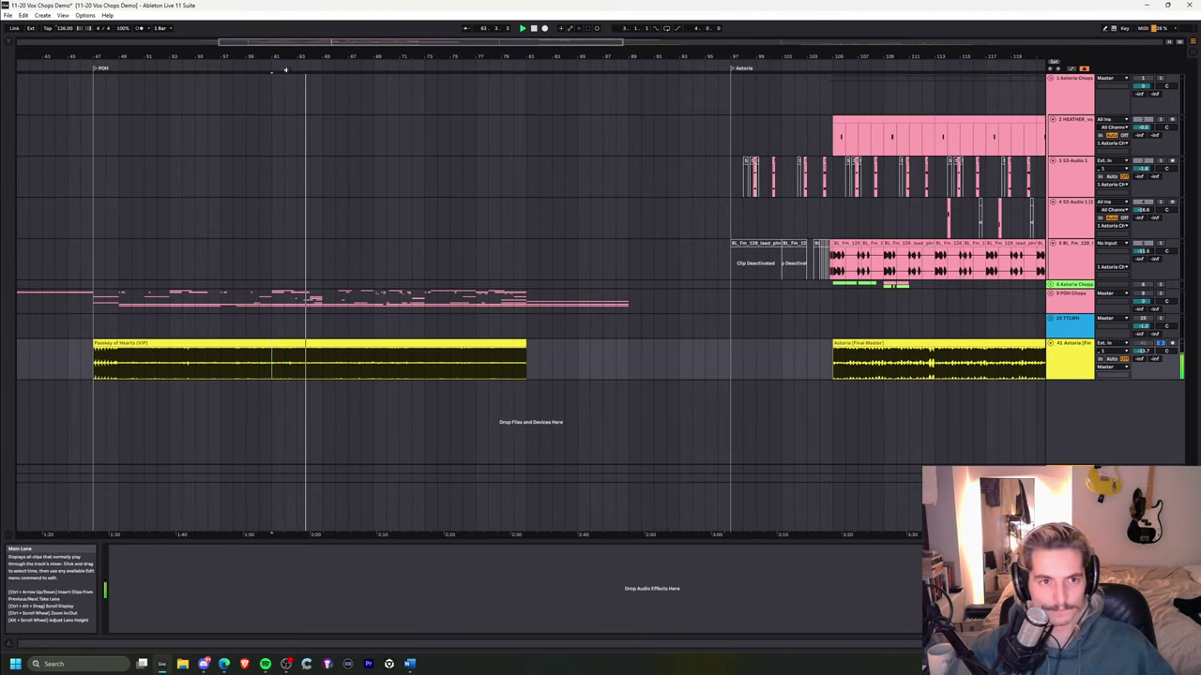
left_click_drag(288, 57, 289, 50)
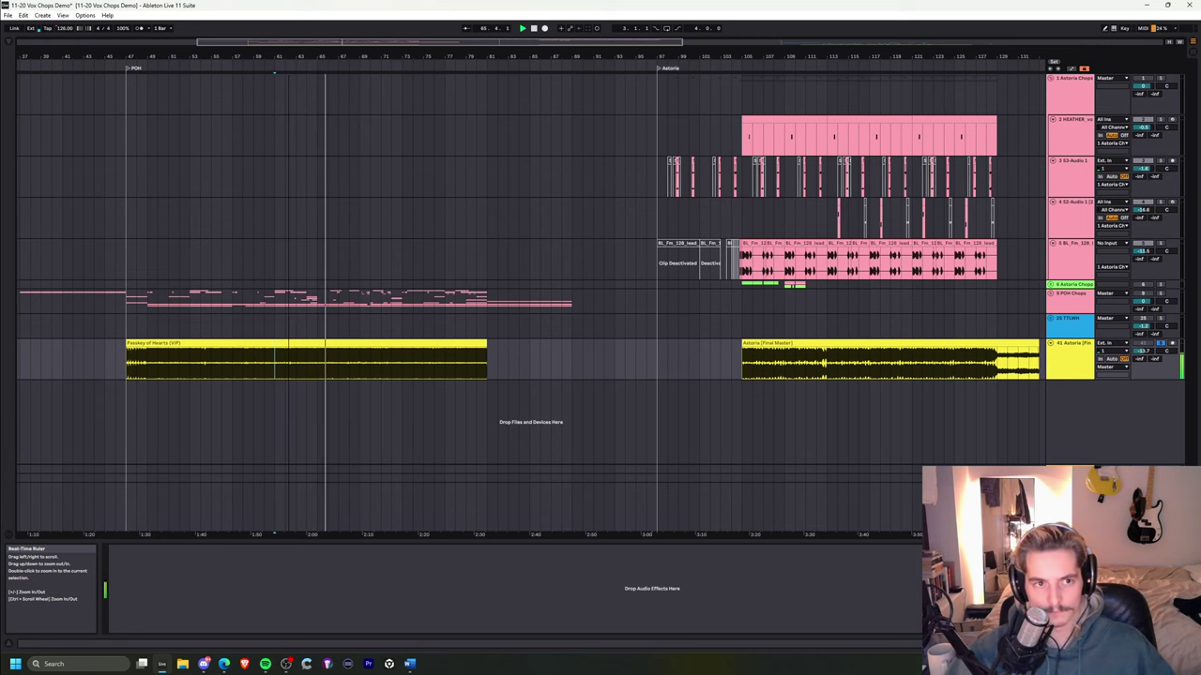
left_click_drag(288, 58, 290, 57)
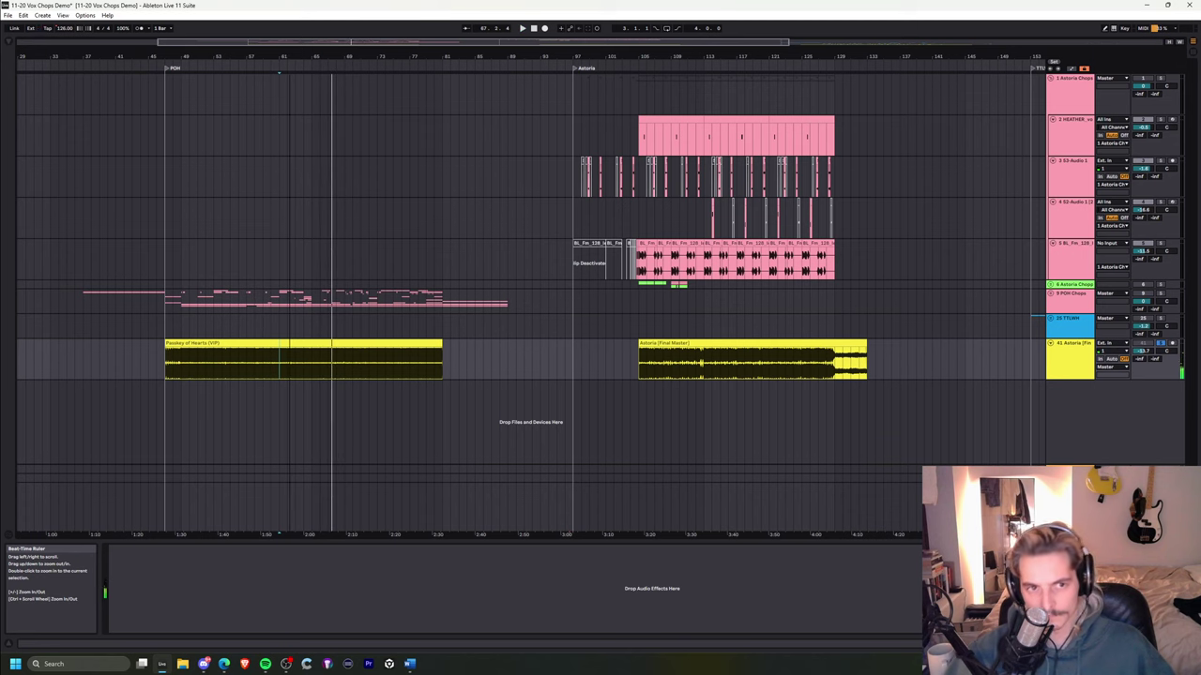
mouse_move(289, 57)
left_mouse_down()
mouse_move(343, 51)
mouse_move(309, 47)
left_mouse_up()
- Play the "Take the Long Way Home" clip from bar 161
left_click_drag(758, 56, 603, 66)
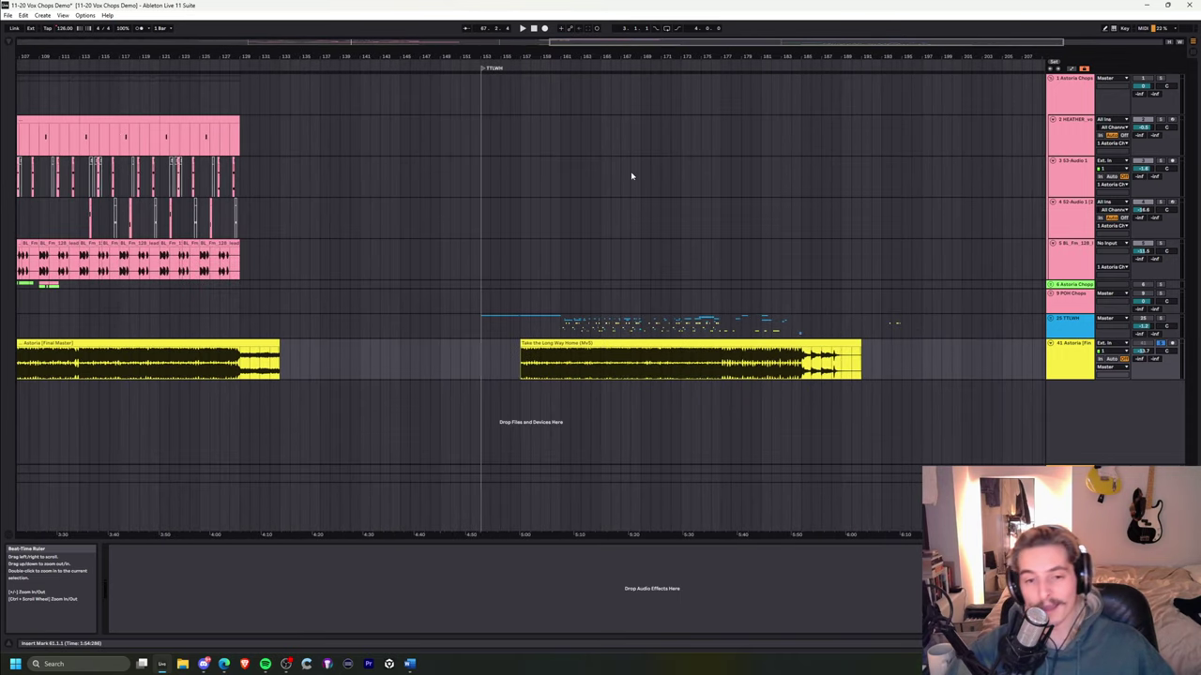
left_click(560, 357)
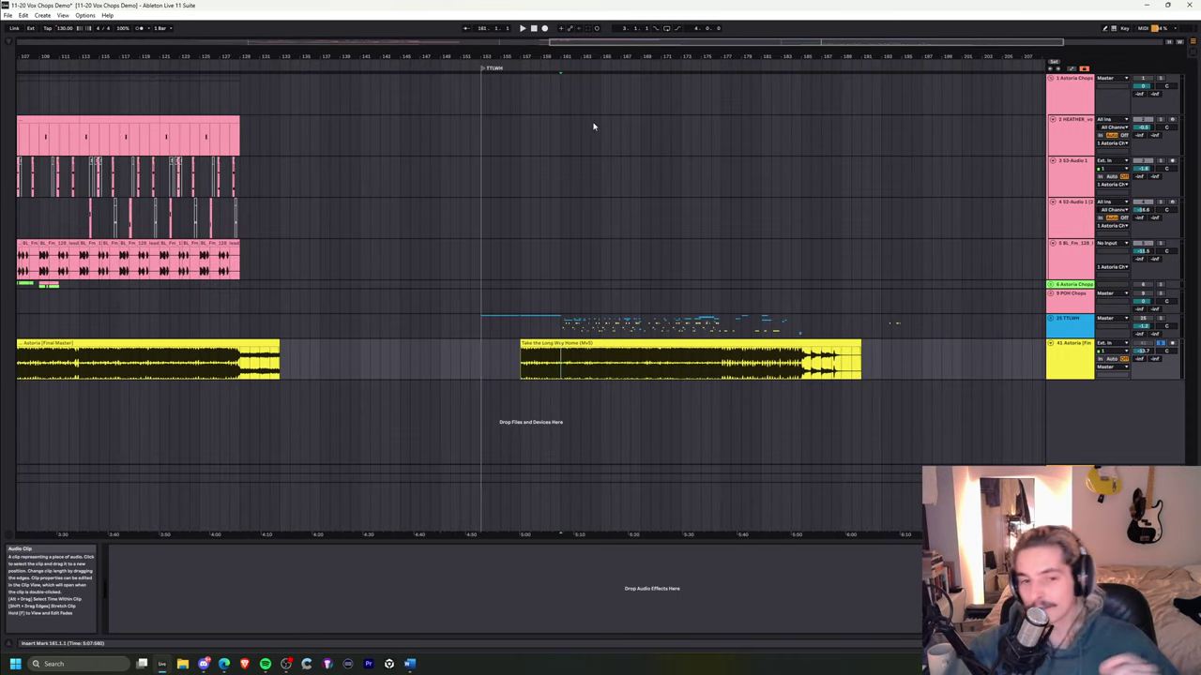
left_click_drag(574, 64, 575, 55)
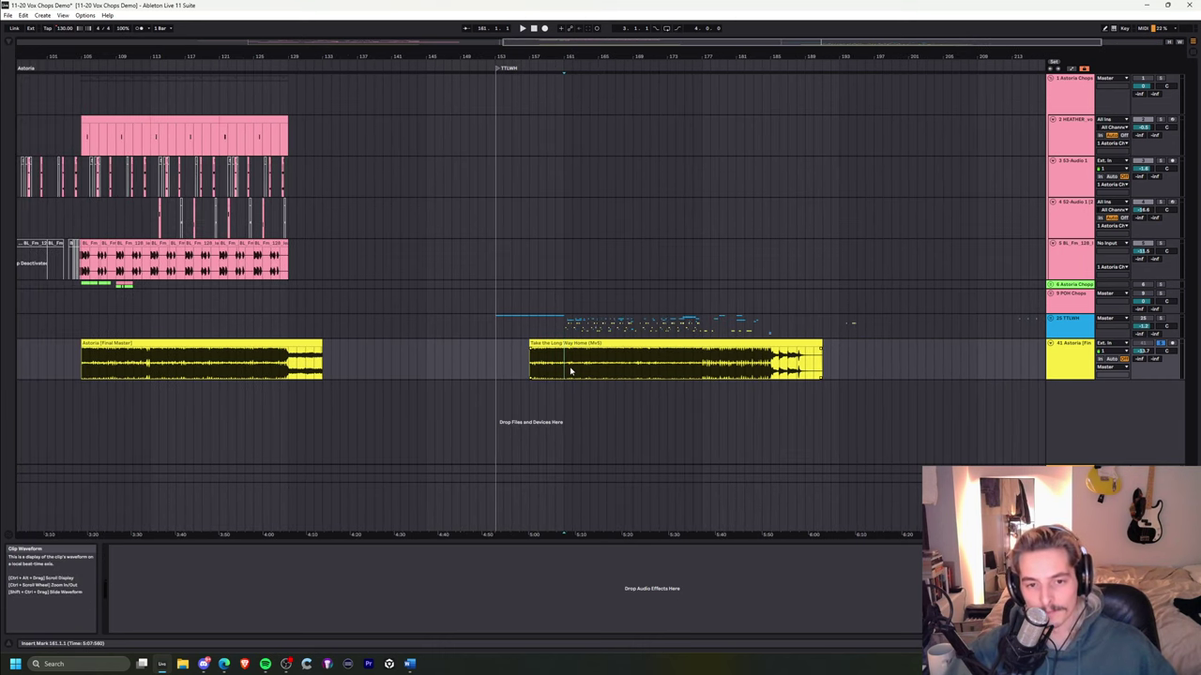
key("space")
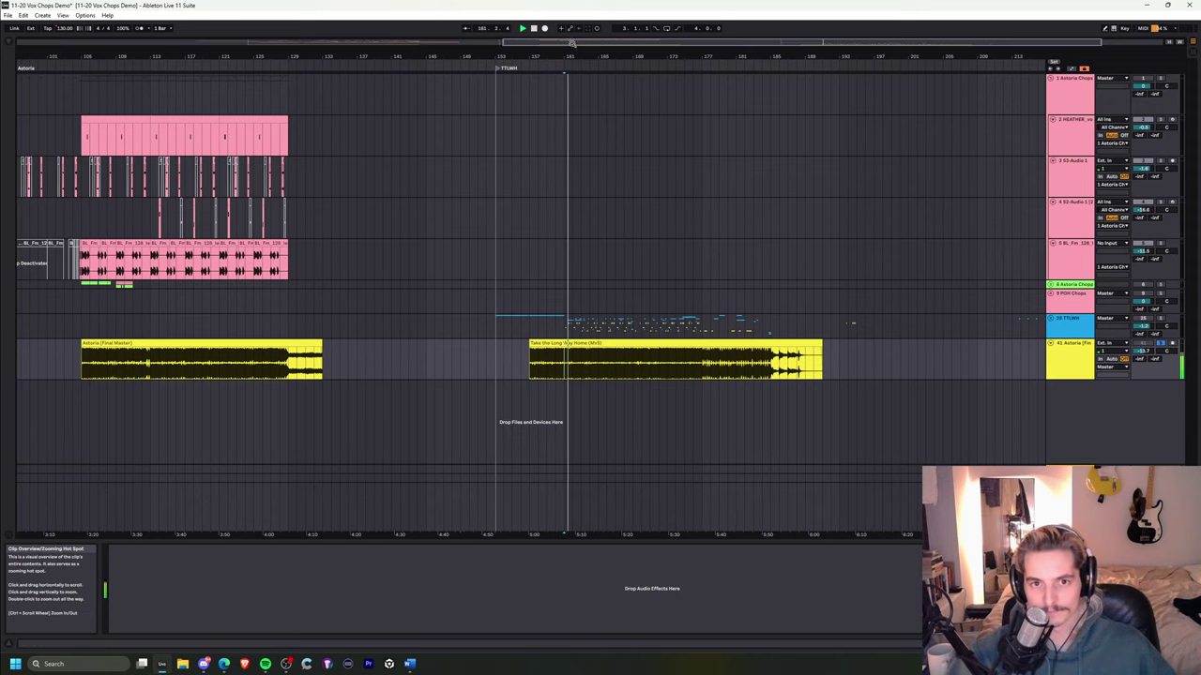
left_click_drag(571, 56, 612, 56)
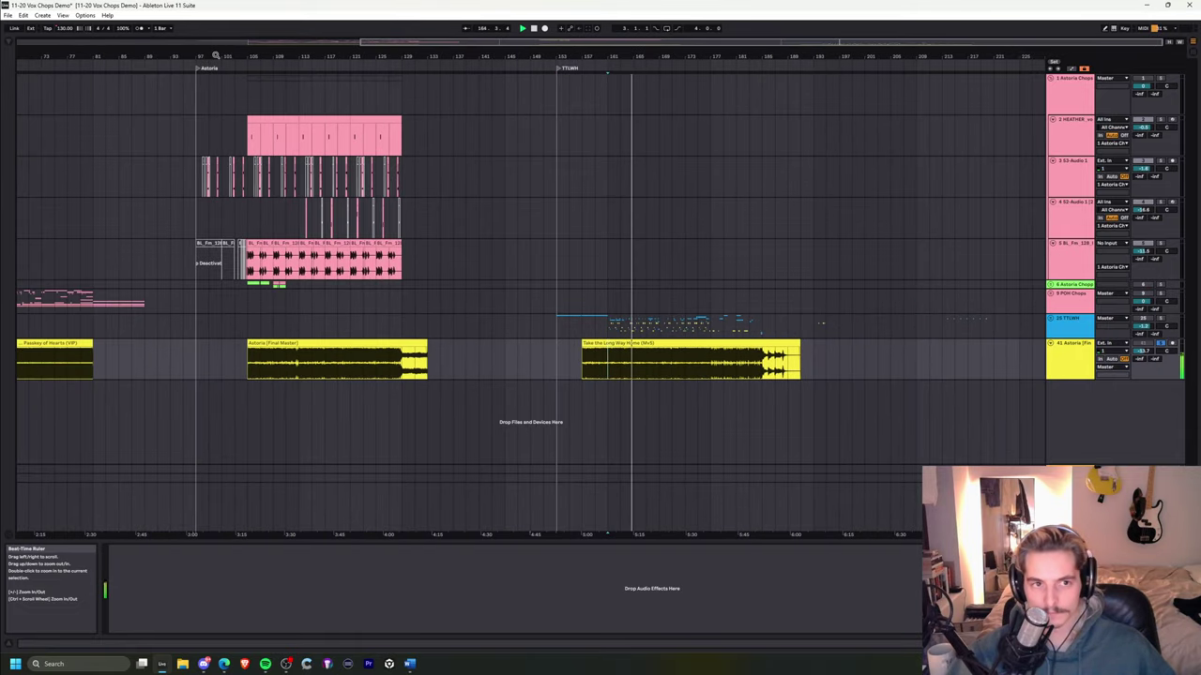
left_click_drag(217, 54, 394, 55)
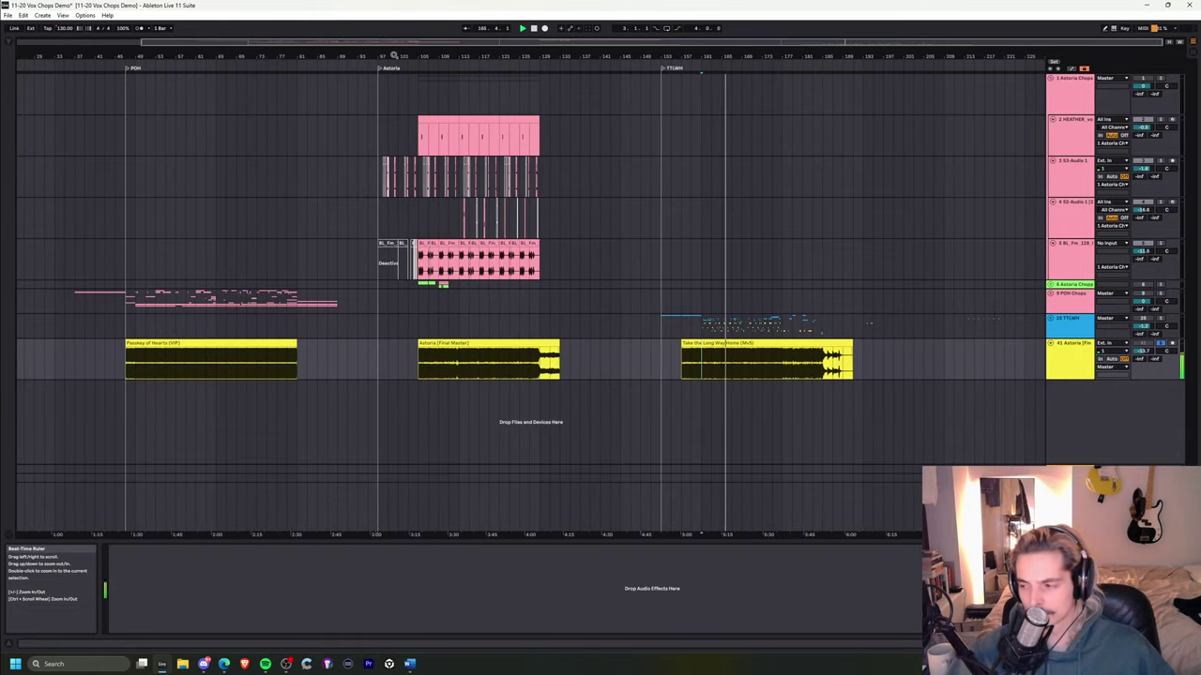
left_click(469, 356)
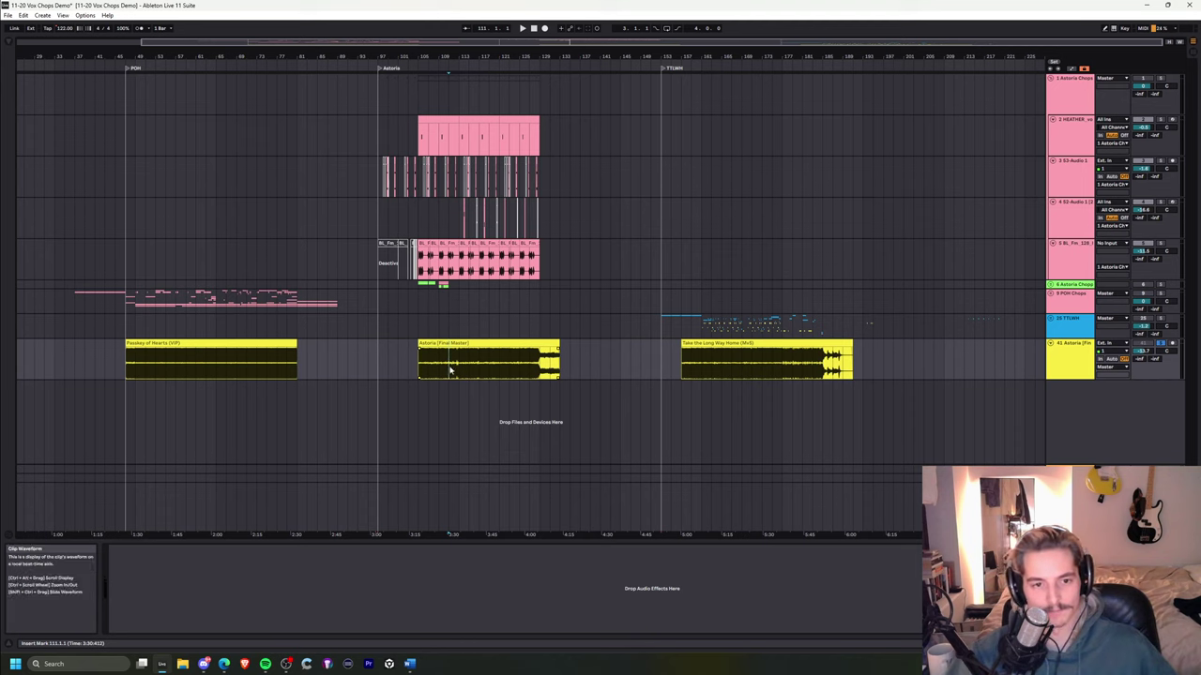
left_click(746, 356)
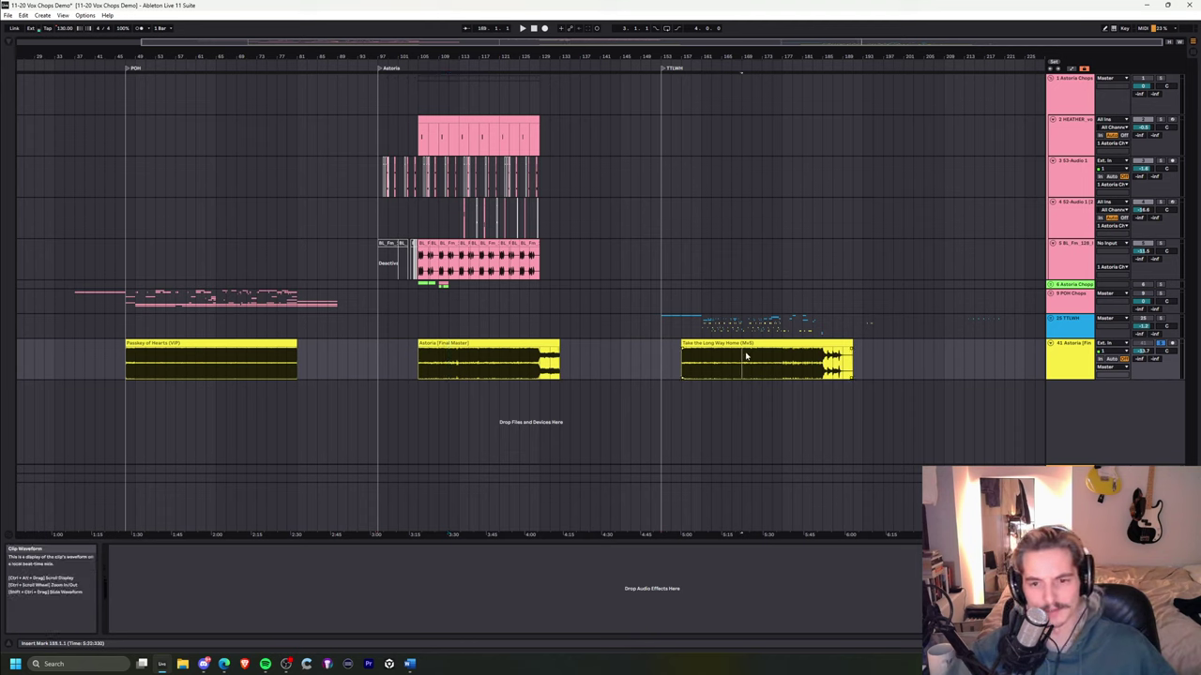
left_click(174, 361)
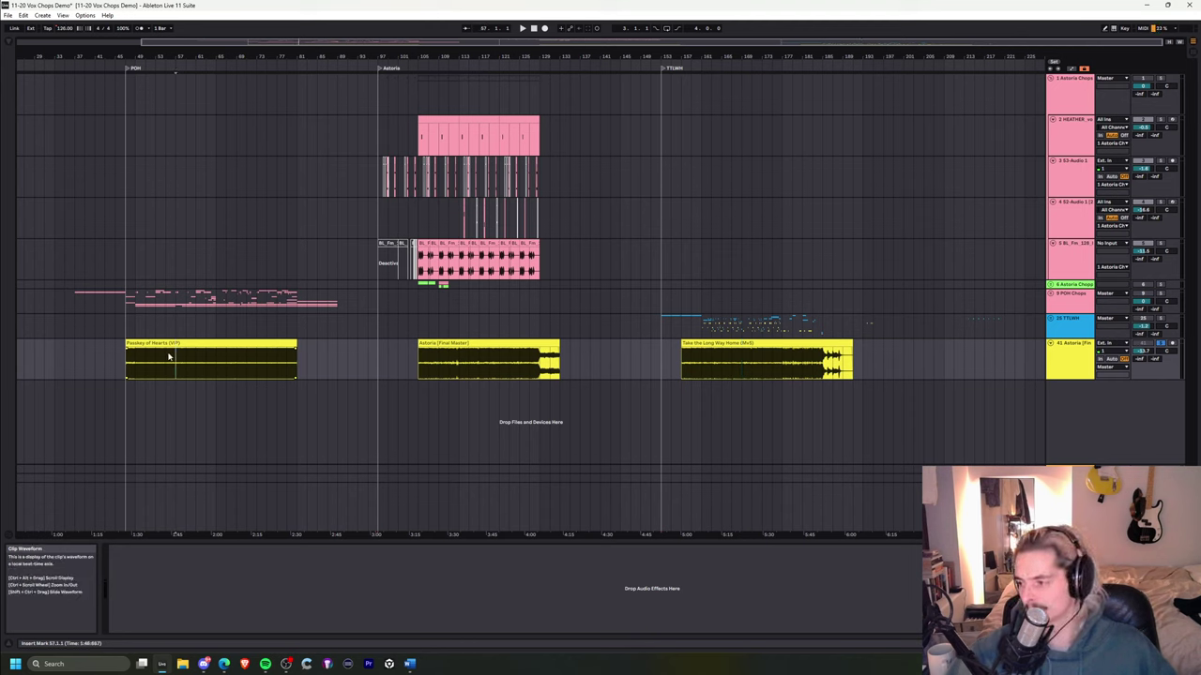
left_click_drag(423, 55, 491, 56)
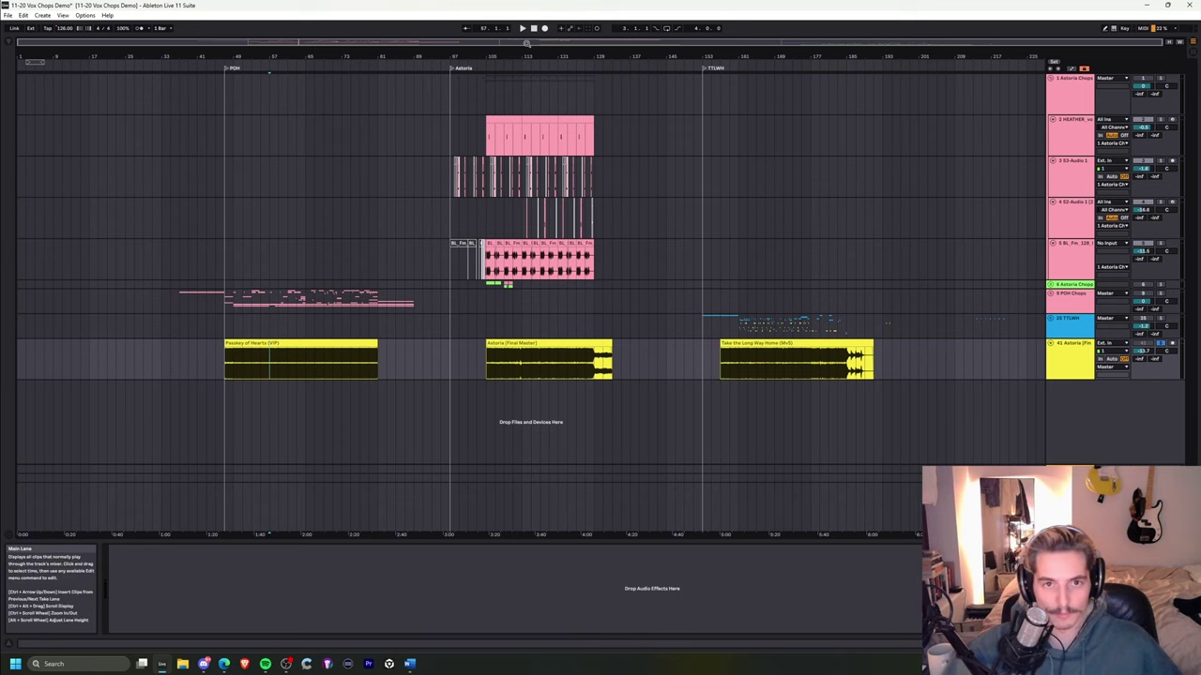
- Solo the BL_Fm_128 lead phrase track in the Astoria section and start playback from 104.3.1
mouse_move(514, 54)
left_mouse_down()
mouse_move(563, 79)
mouse_move(567, 115)
left_mouse_up()
left_click(488, 260)
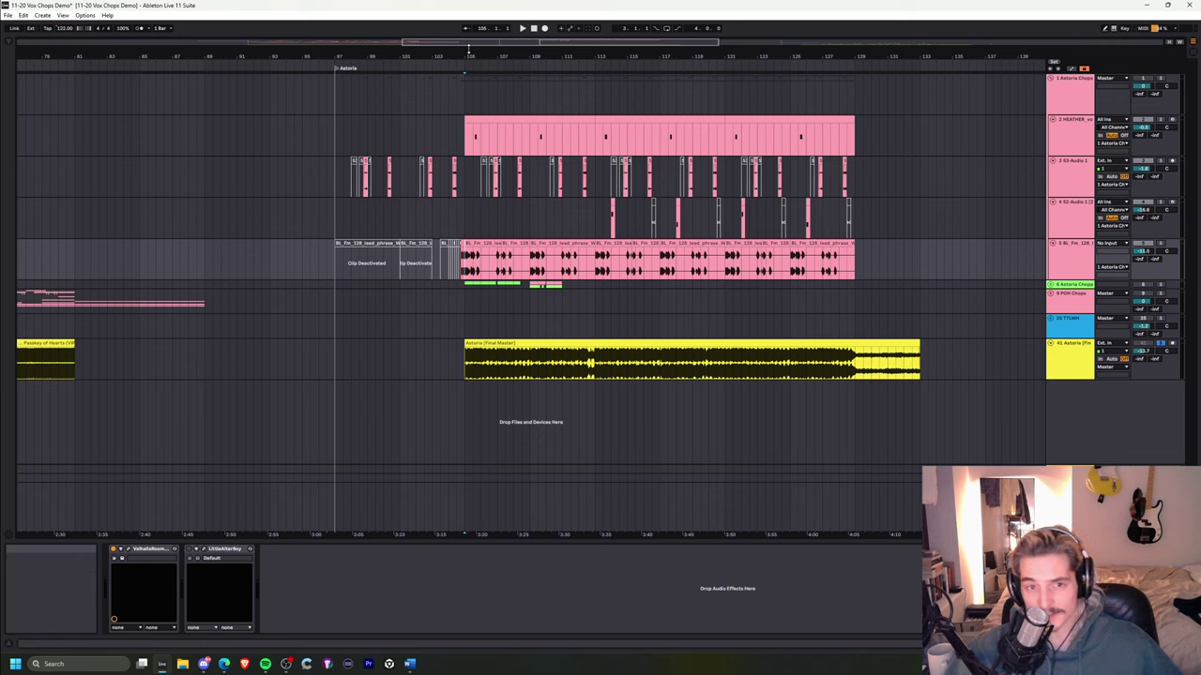
left_click_drag(469, 58, 470, 91)
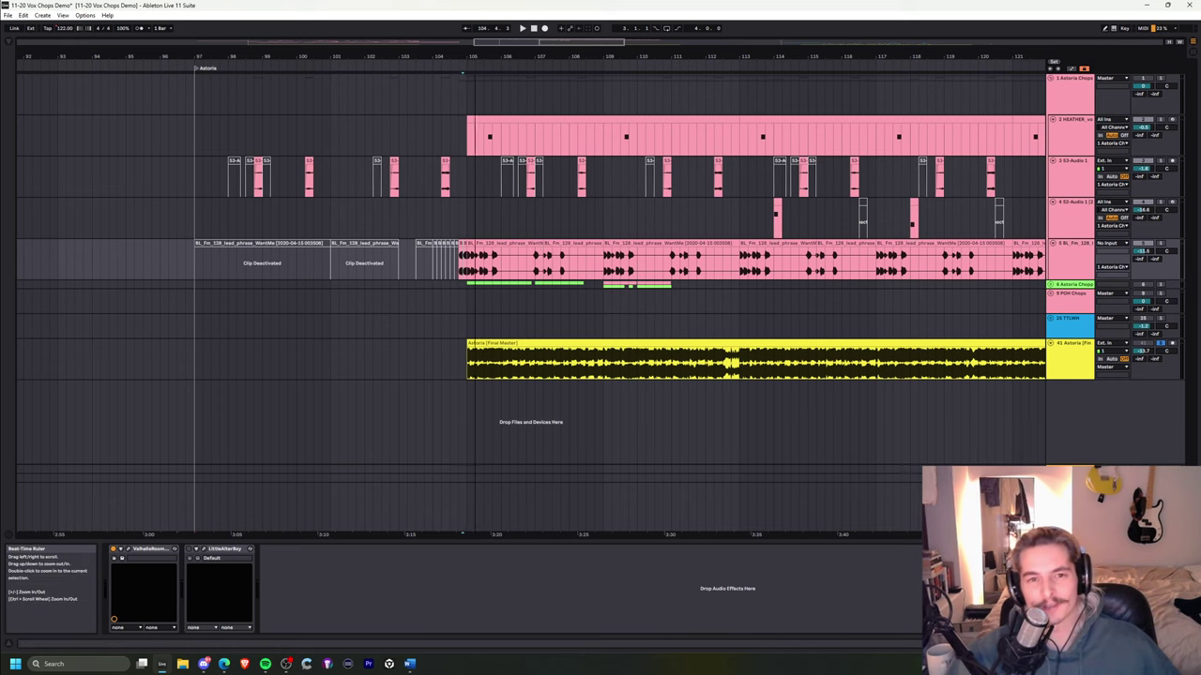
left_click_drag(474, 57, 474, 8)
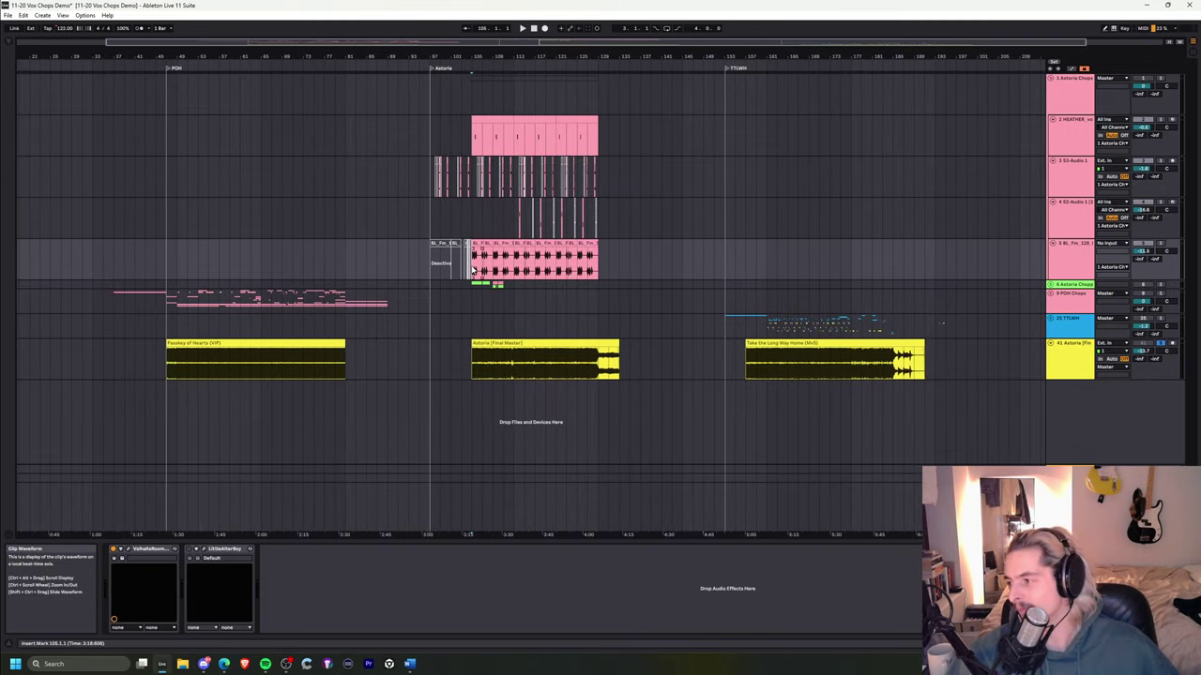
mouse_move(489, 55)
left_mouse_down()
mouse_move(497, 77)
mouse_move(507, 61)
left_mouse_up()
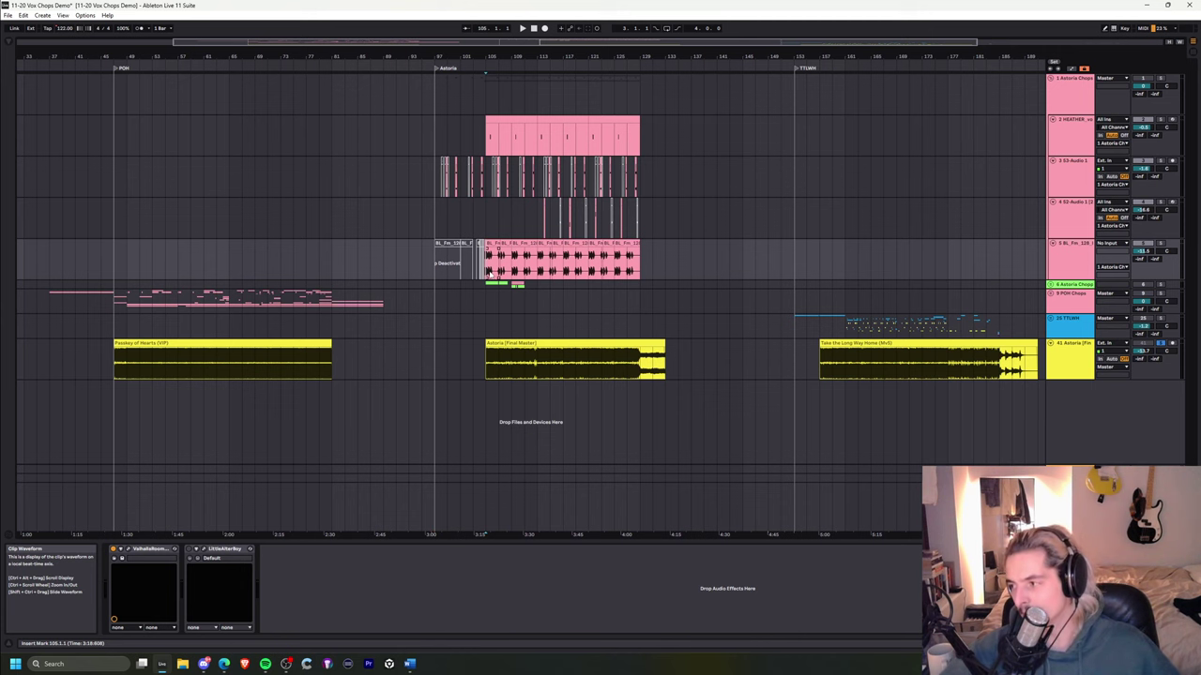
left_click_drag(497, 55, 497, 91)
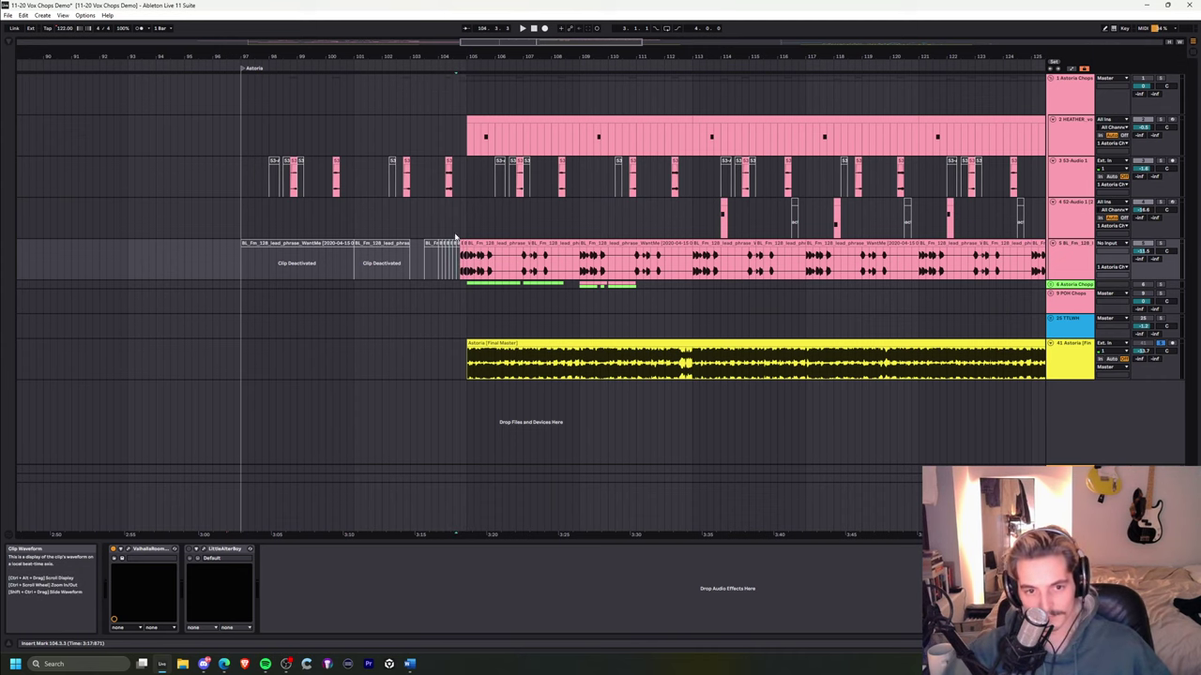
mouse_move(460, 52)
left_mouse_down()
mouse_move(460, 64)
mouse_move(460, 39)
left_mouse_up()
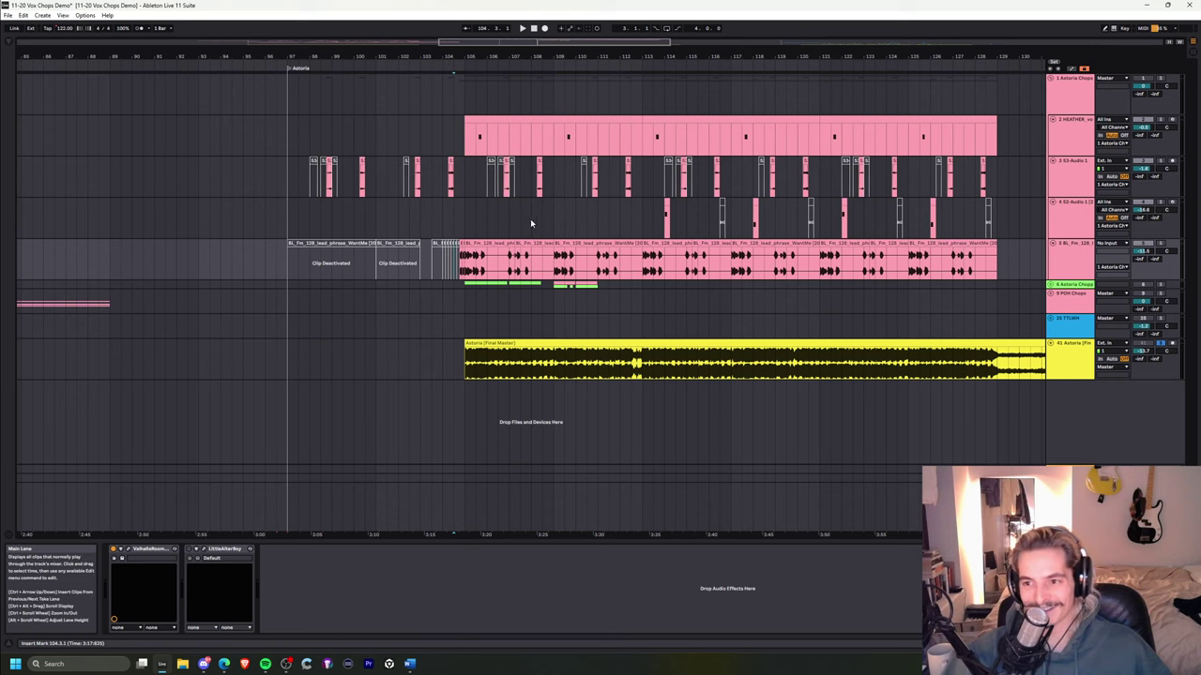
key("space")
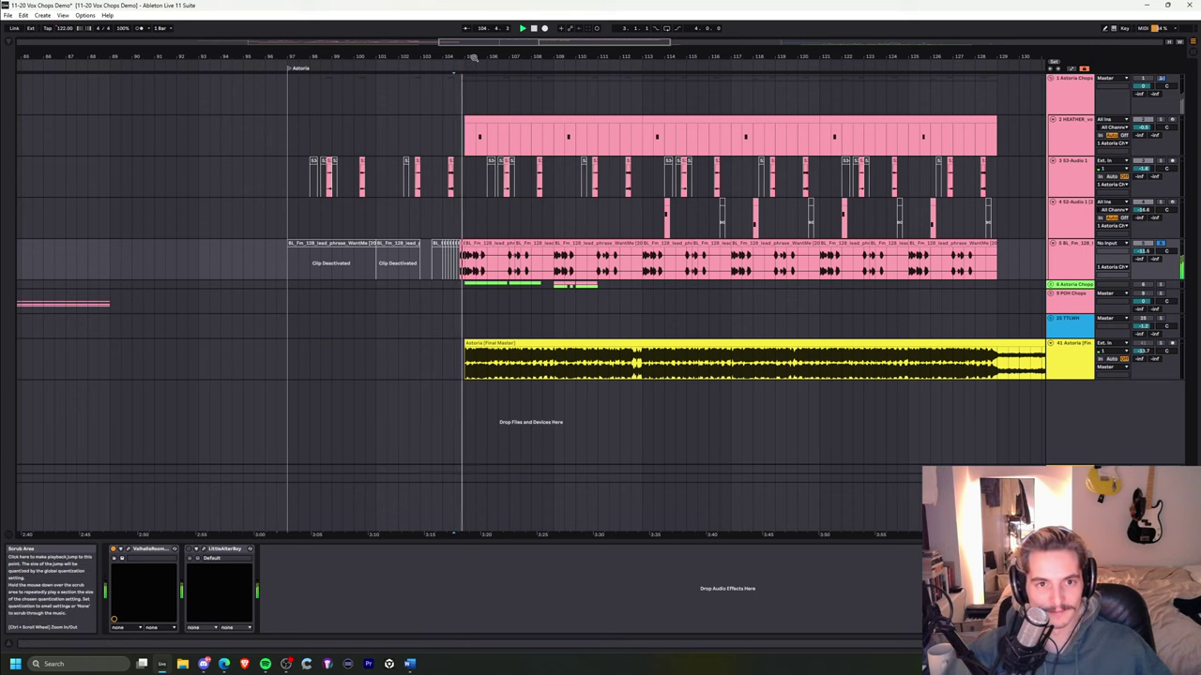
- Activate the pink Astoria Chops group and play back its vocal chops from 104.3.1
mouse_move(474, 56)
left_mouse_down()
mouse_move(475, 74)
mouse_move(459, 70)
left_mouse_up()
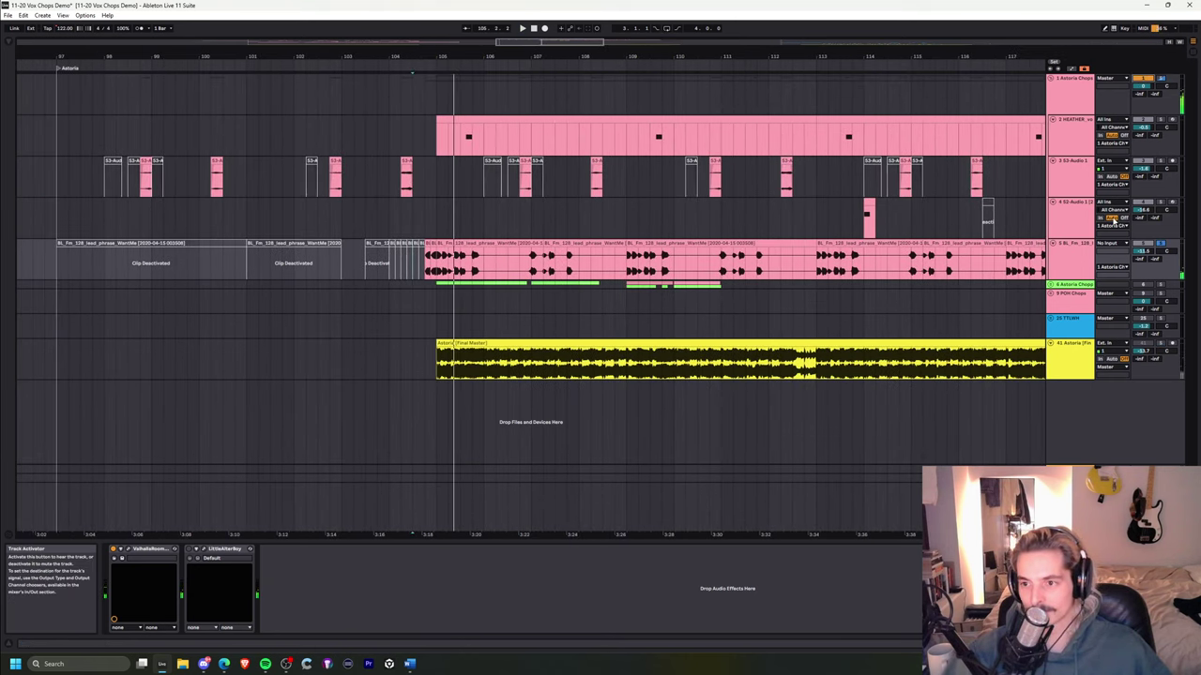
key("space")
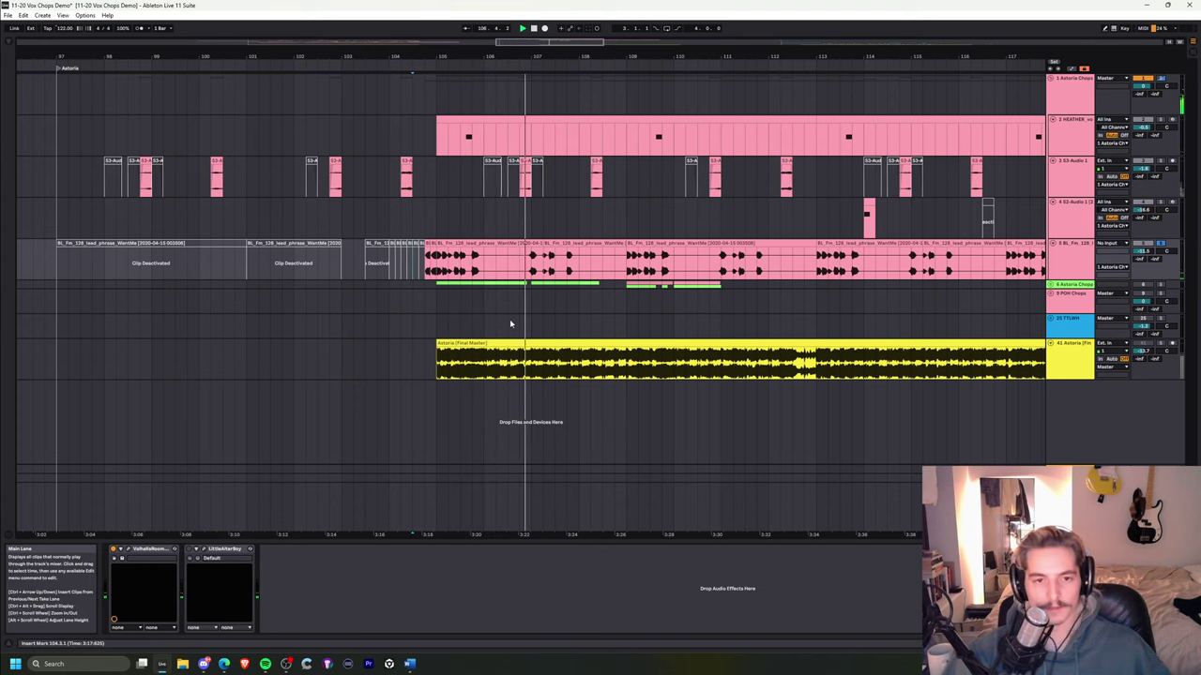
left_click_drag(525, 57, 450, 58)
key("space")
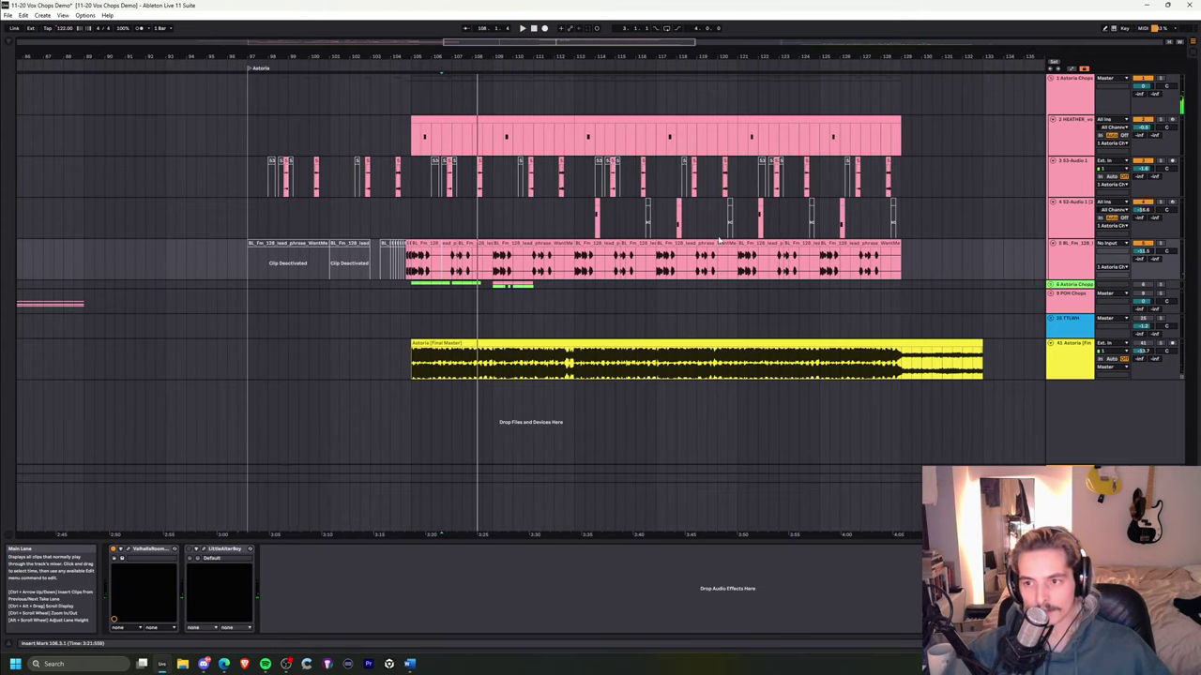
- Deactivate the pink Astoria Chops group and unfold the green Astoria Chops group to its lead phrase clips
left_click(1142, 244)
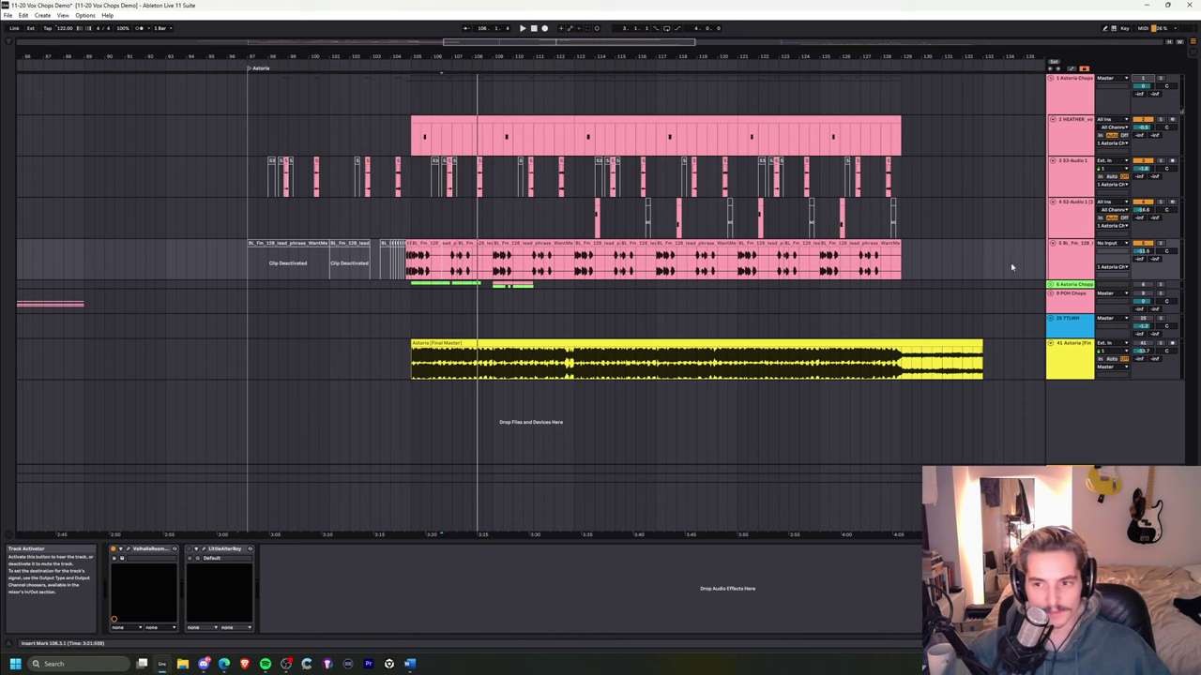
left_click(1052, 285)
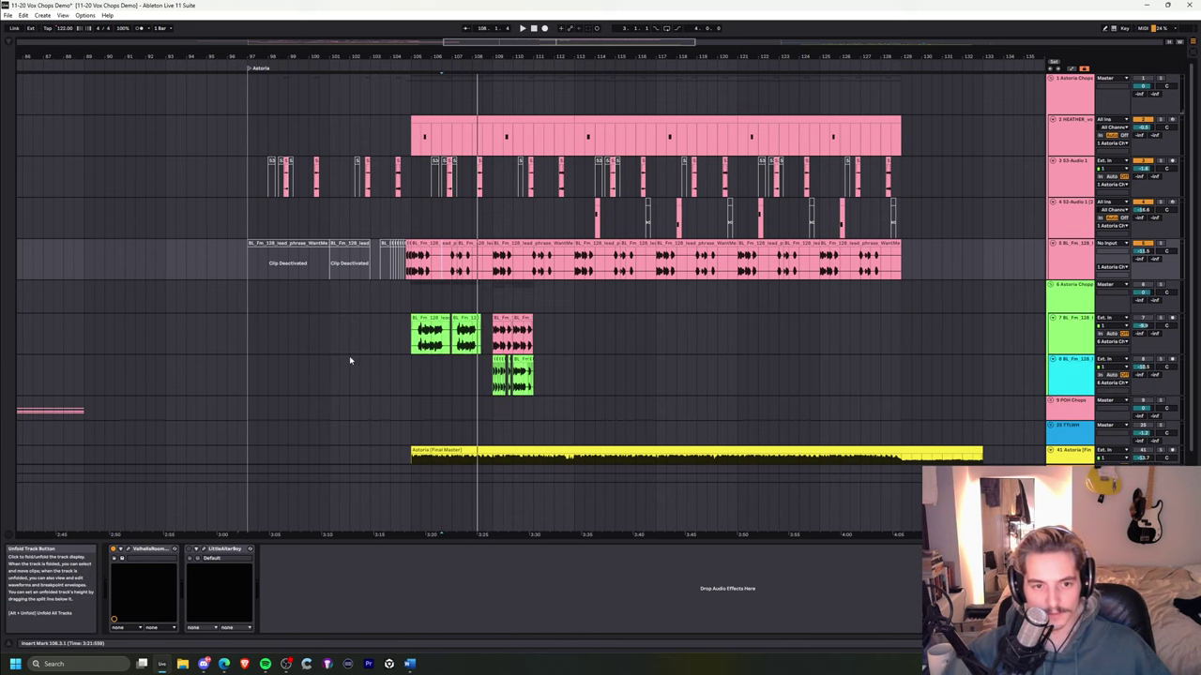
left_click(409, 329)
left_click_drag(401, 56, 405, 114)
- Activate the green Astoria Chops group and its upper lead phrase track, and play the first WantMe clip from 105.2.1
left_click(1143, 319)
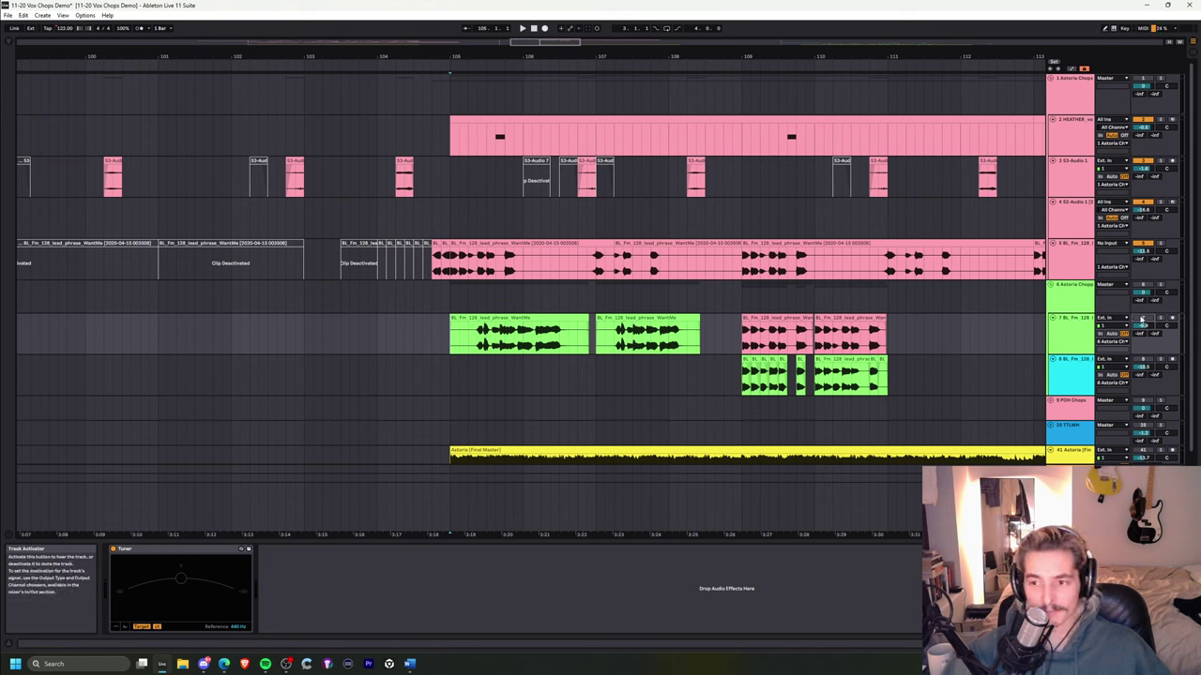
left_click(1143, 286)
left_click(1143, 359)
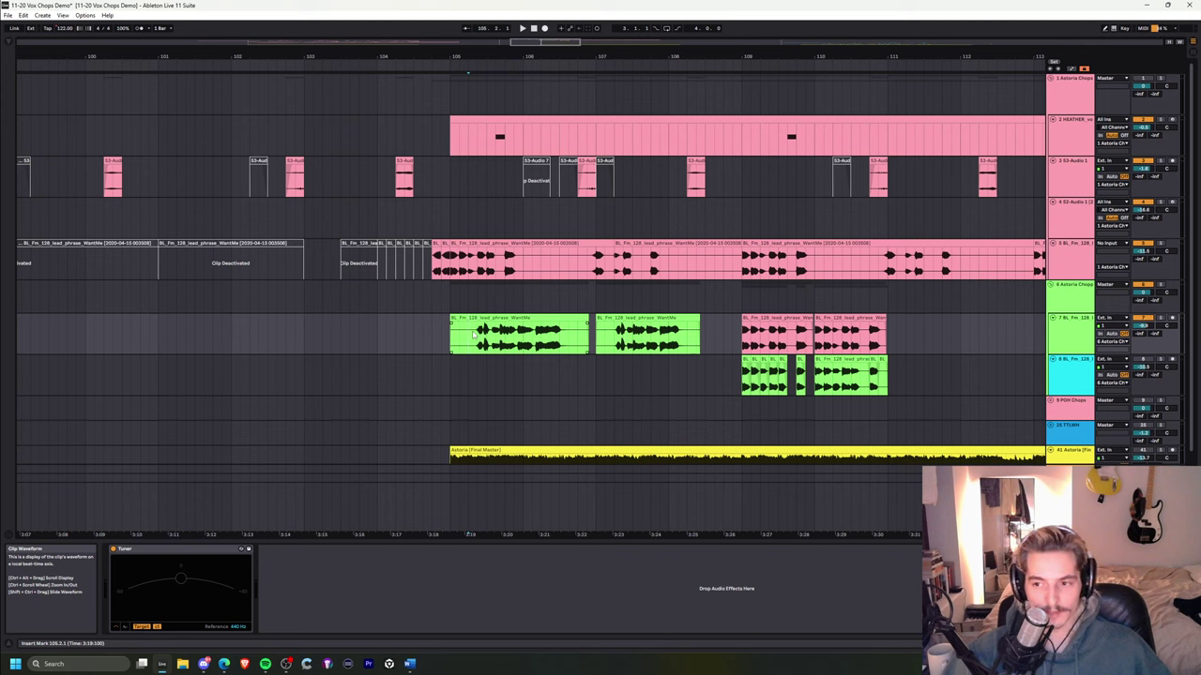
key("space")
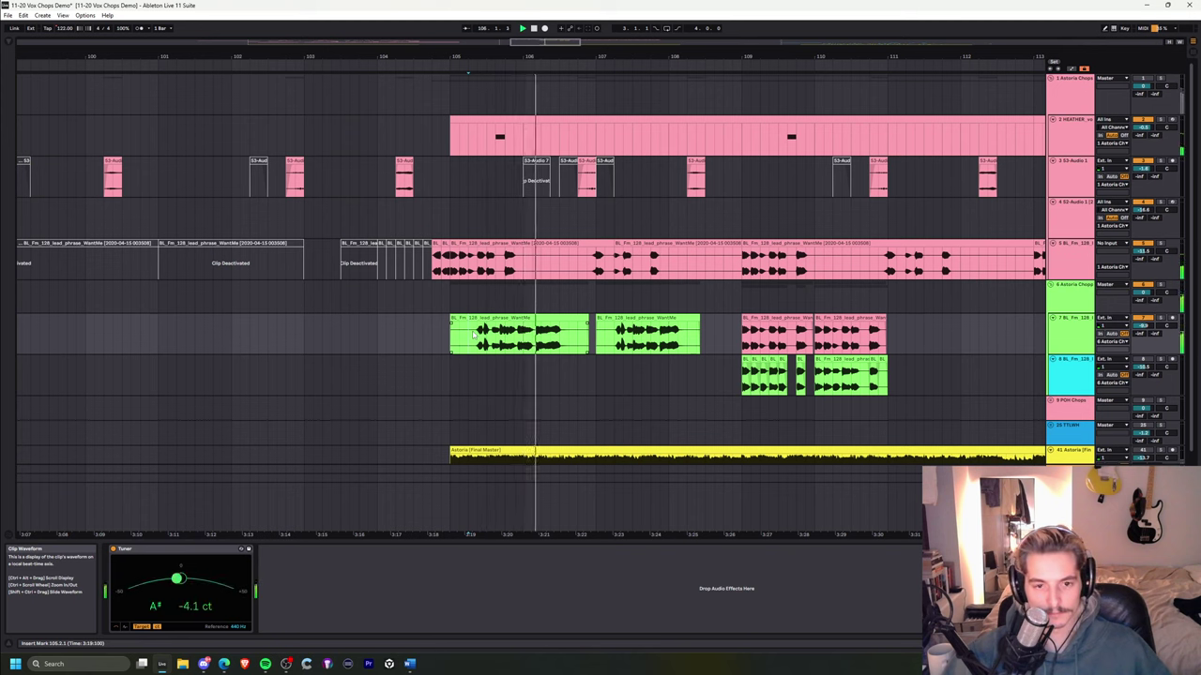
key("space")
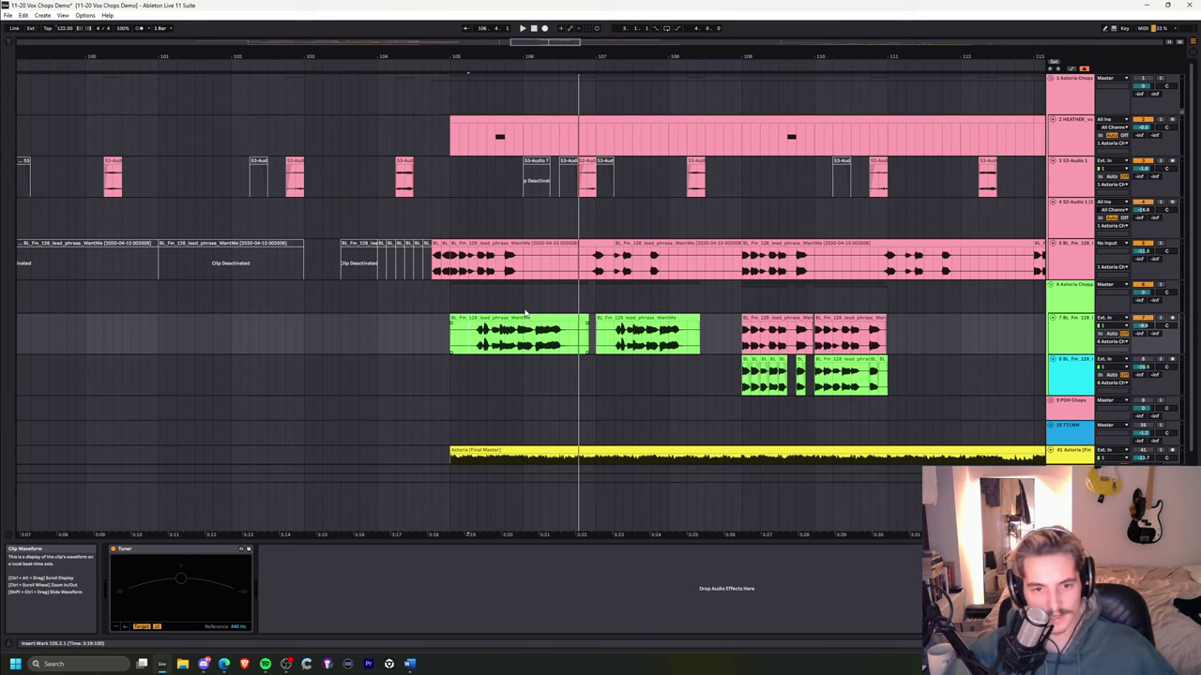
- Inspect the two green WantMe clips and set the insert marker at 105.2.3 in the first one
left_click(476, 335)
left_click_drag(547, 58, 454, 68)
left_click(503, 345)
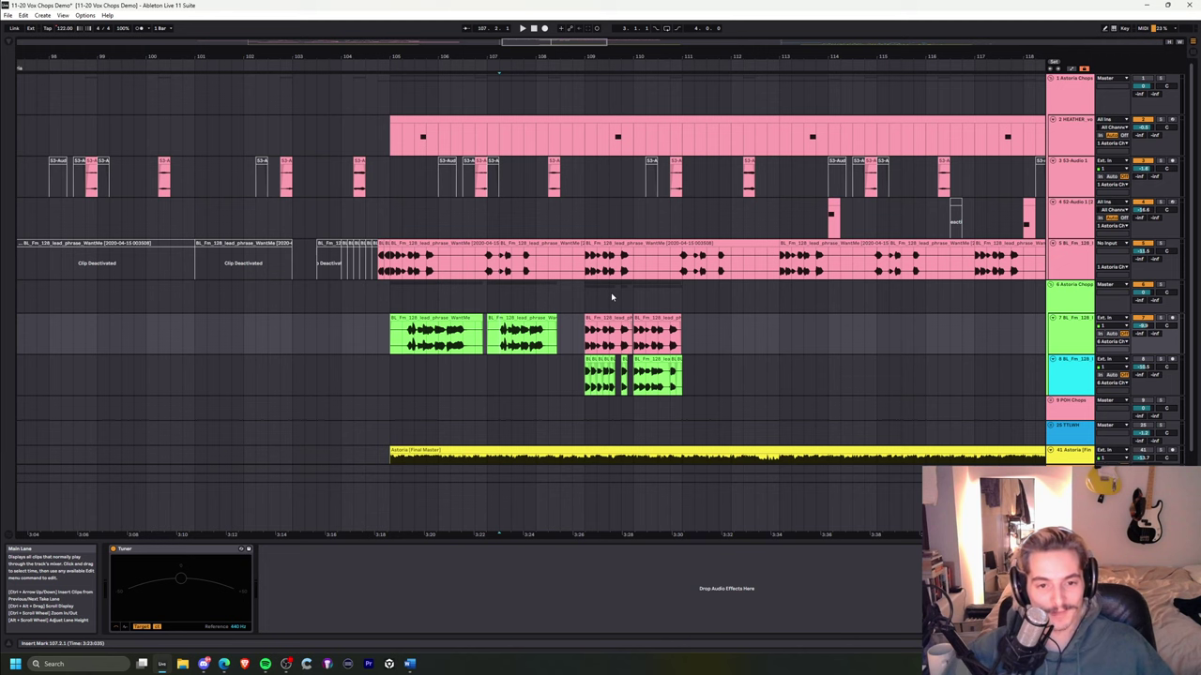
left_click_drag(456, 57, 456, 92)
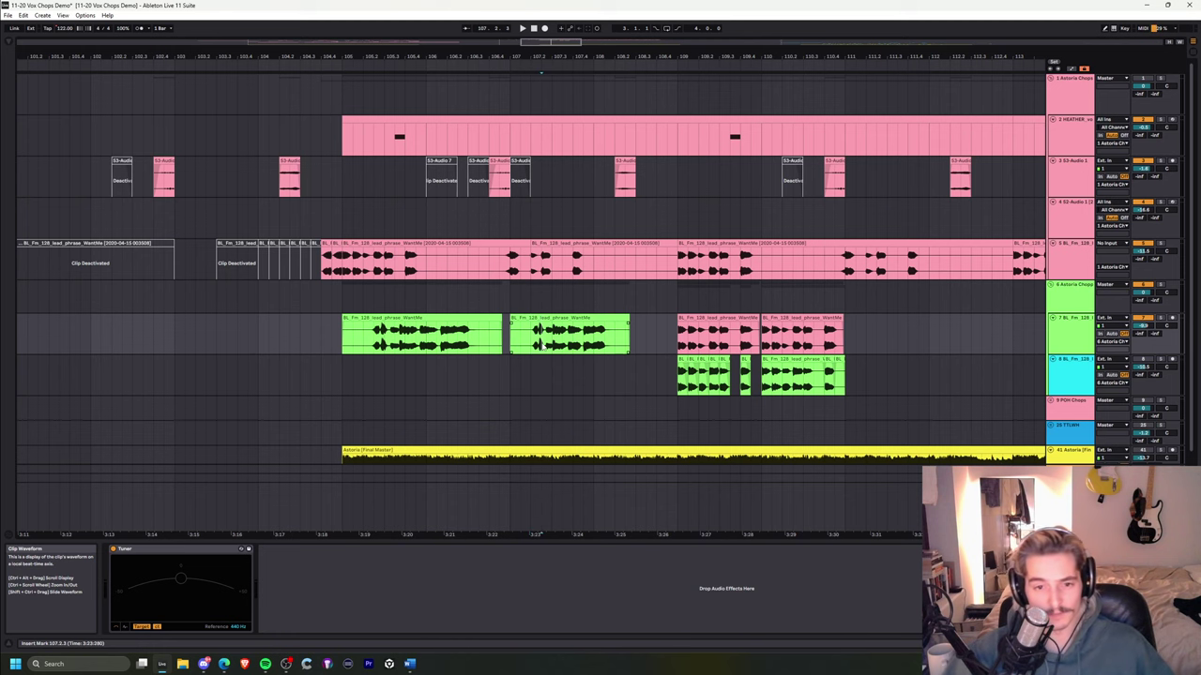
left_click_drag(400, 56, 400, 89)
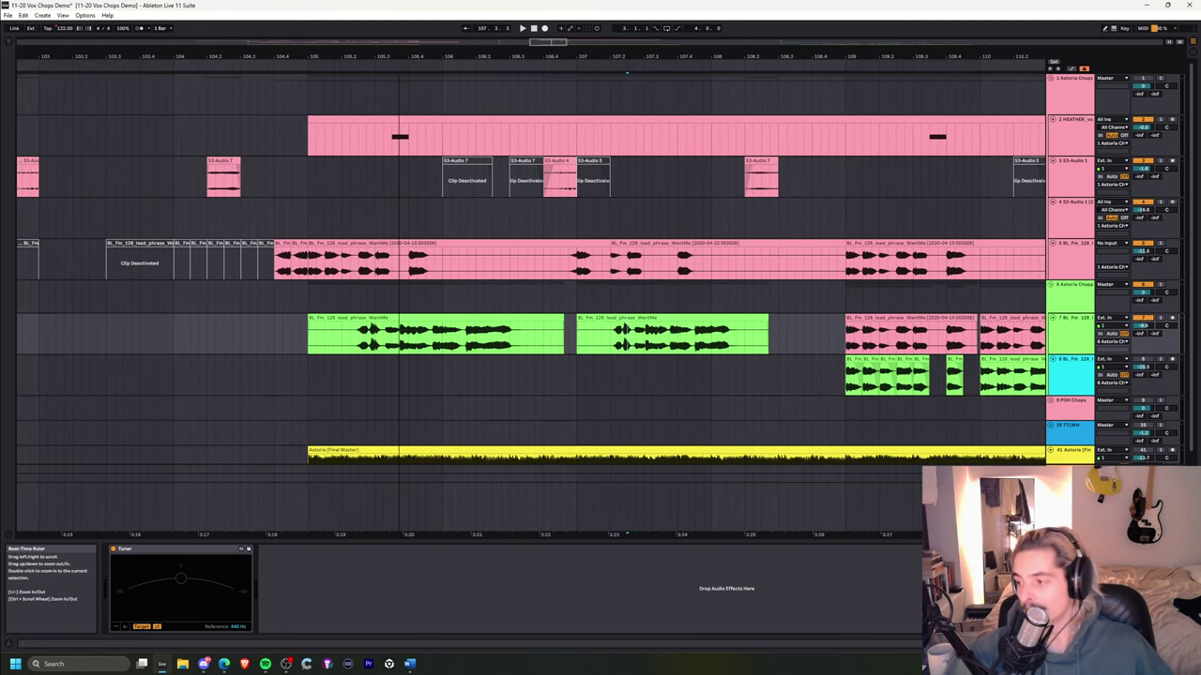
left_click(341, 344)
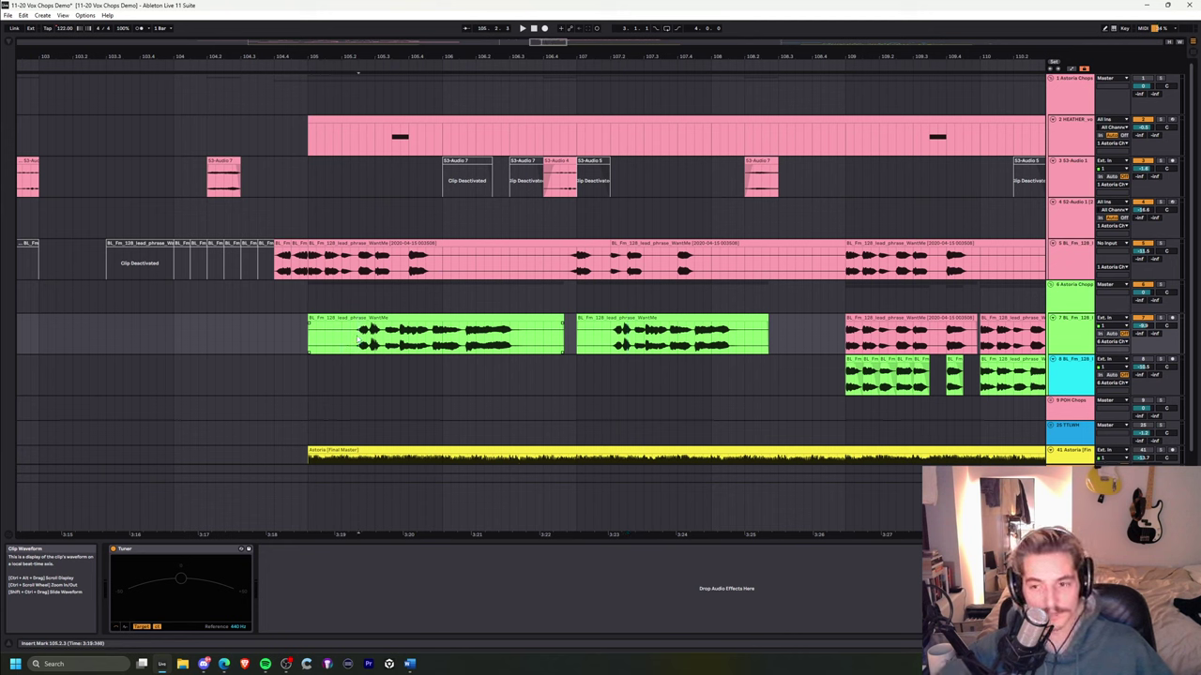
- Play the first green WantMe clip from 105.2.3 and inspect the second green clip's waveform, placing the insert marker at 107.2.1
key("space")
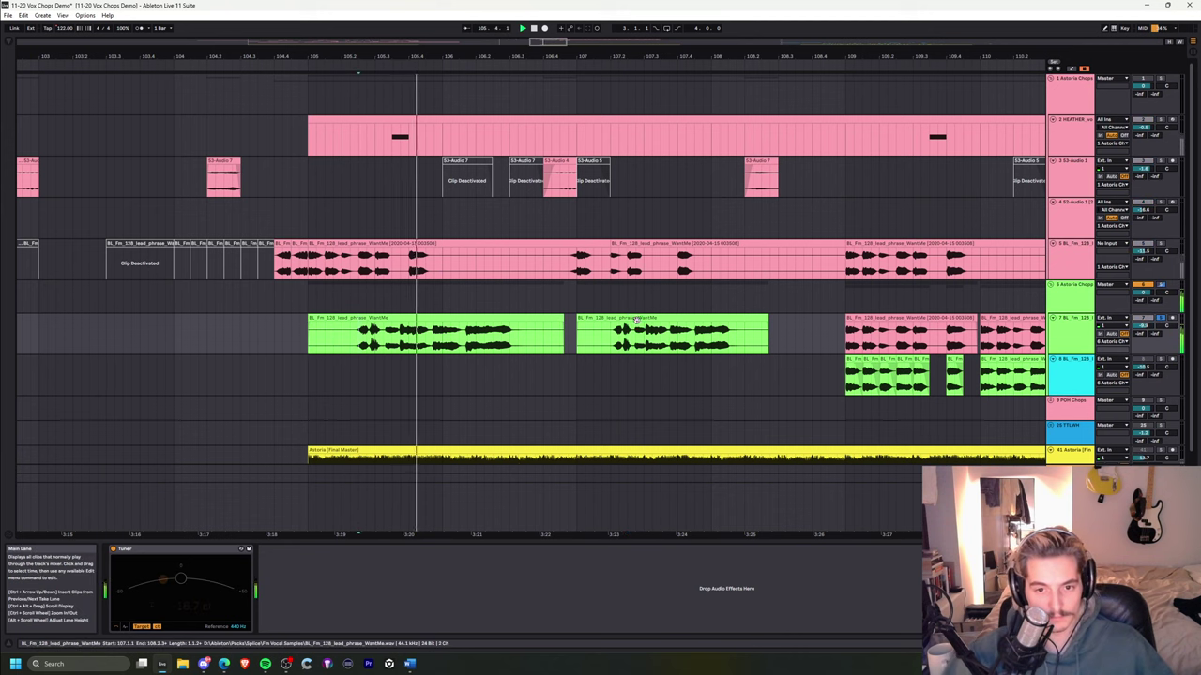
left_click(627, 320)
double_click(627, 321)
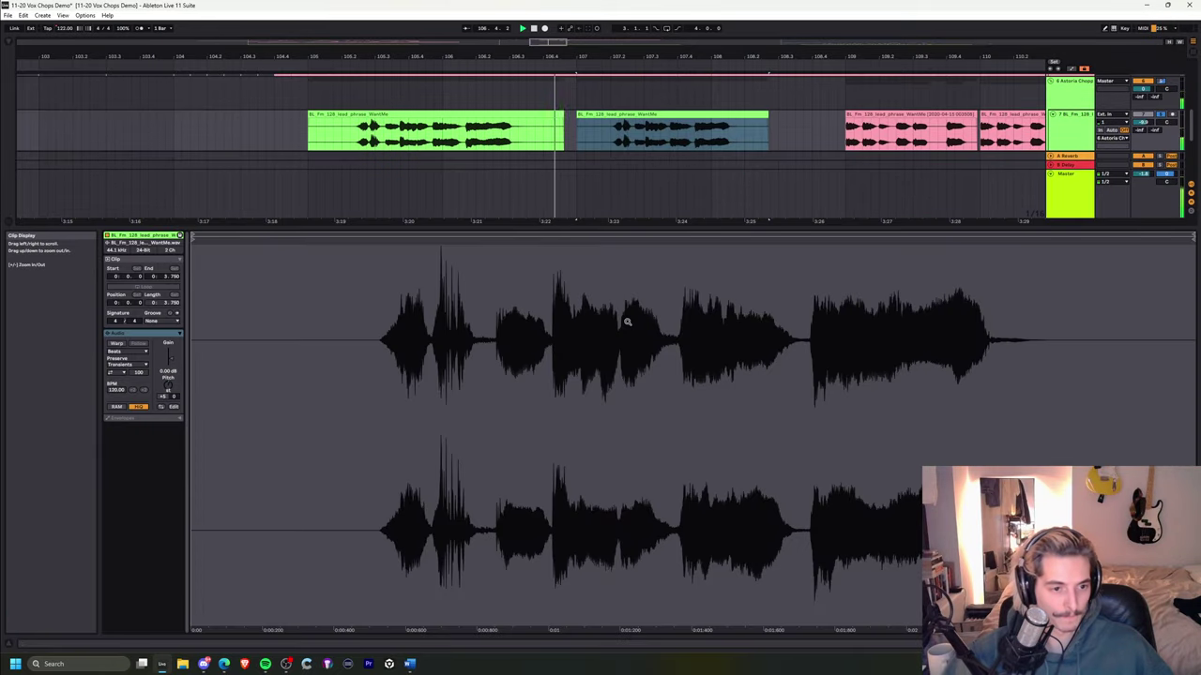
left_click(615, 147)
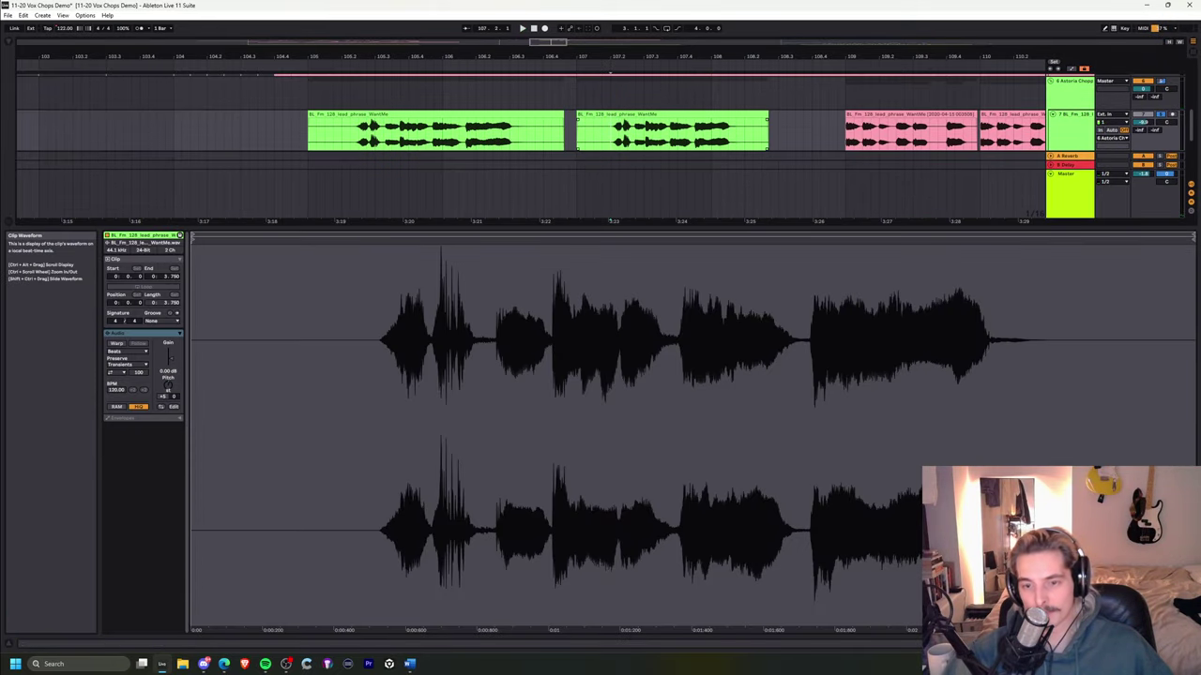
key("shift+Tab")
scroll(855, 456, "up", 1)
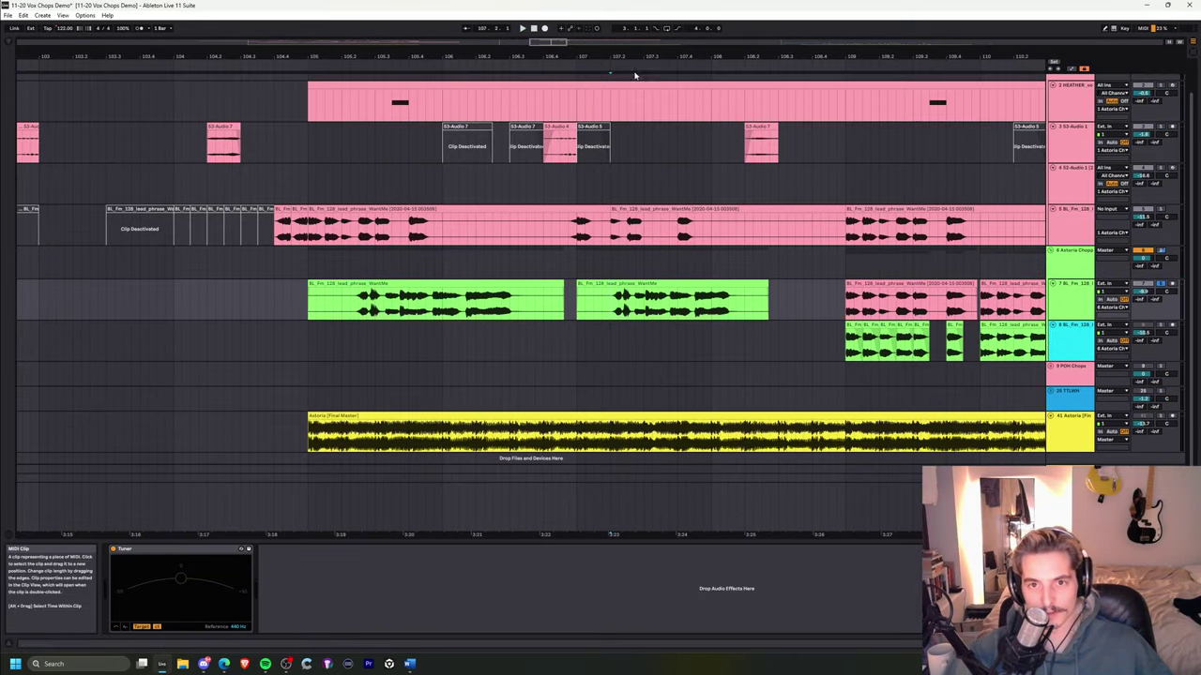
- Check the warp settings of the second green WantMe clip and play it from 107.2.1
left_click_drag(642, 58, 459, 57)
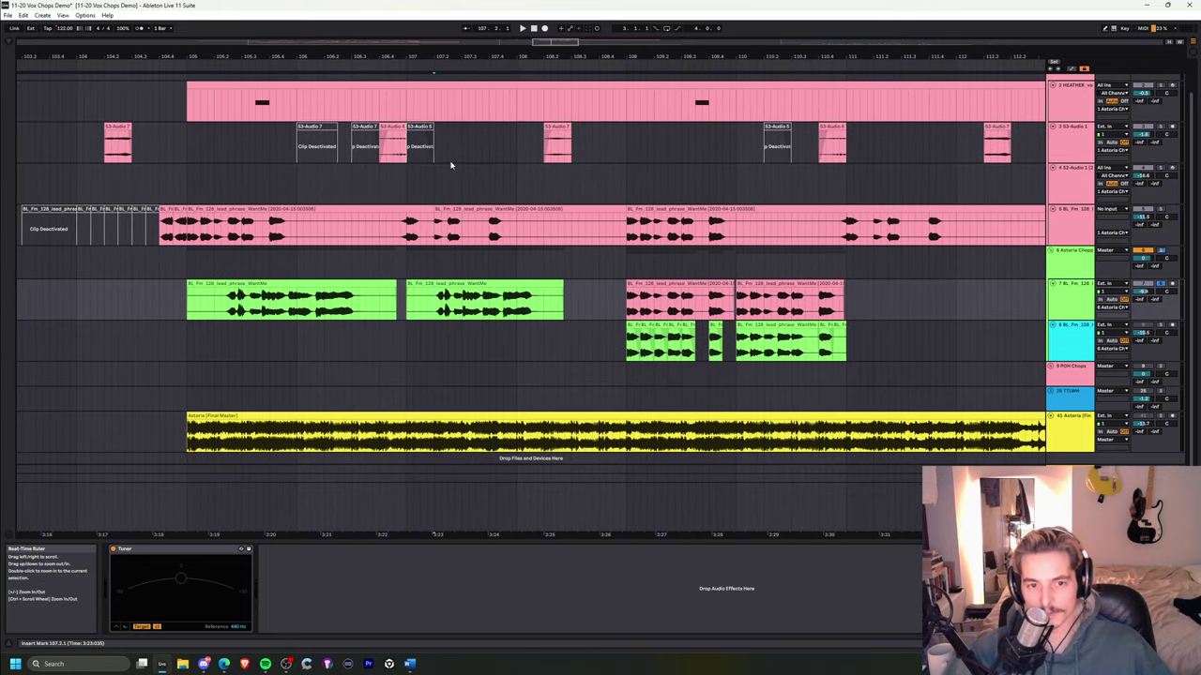
double_click(448, 305)
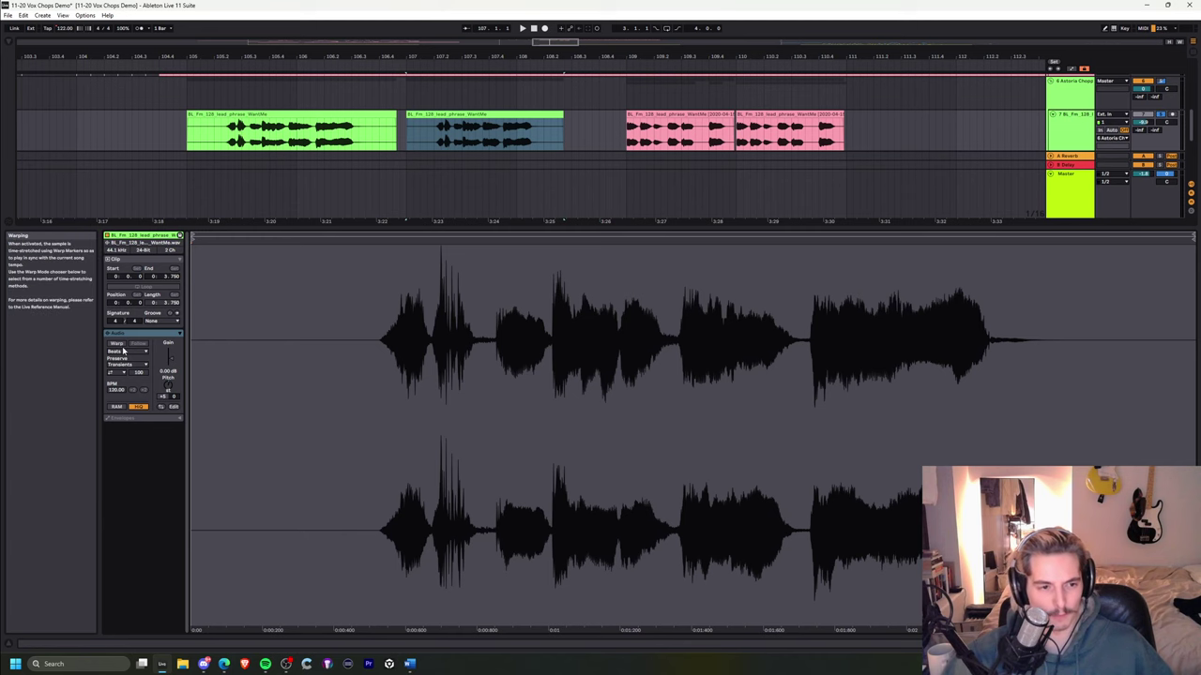
left_click(436, 139)
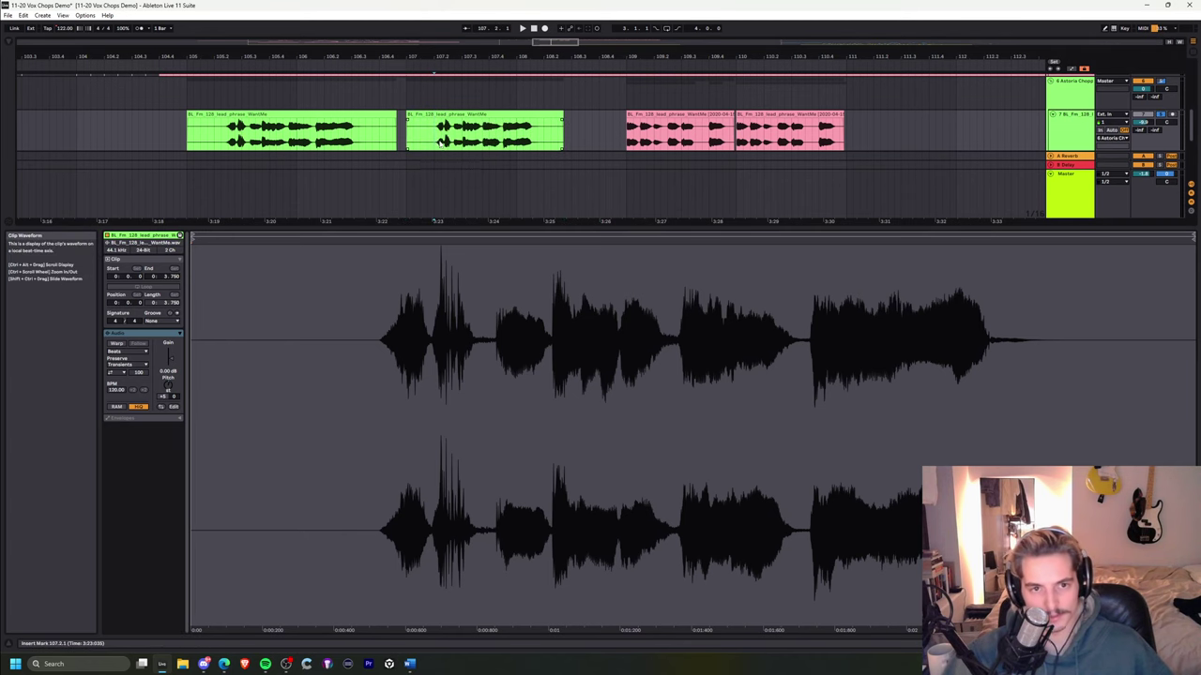
key("space")
key("shift+Tab")
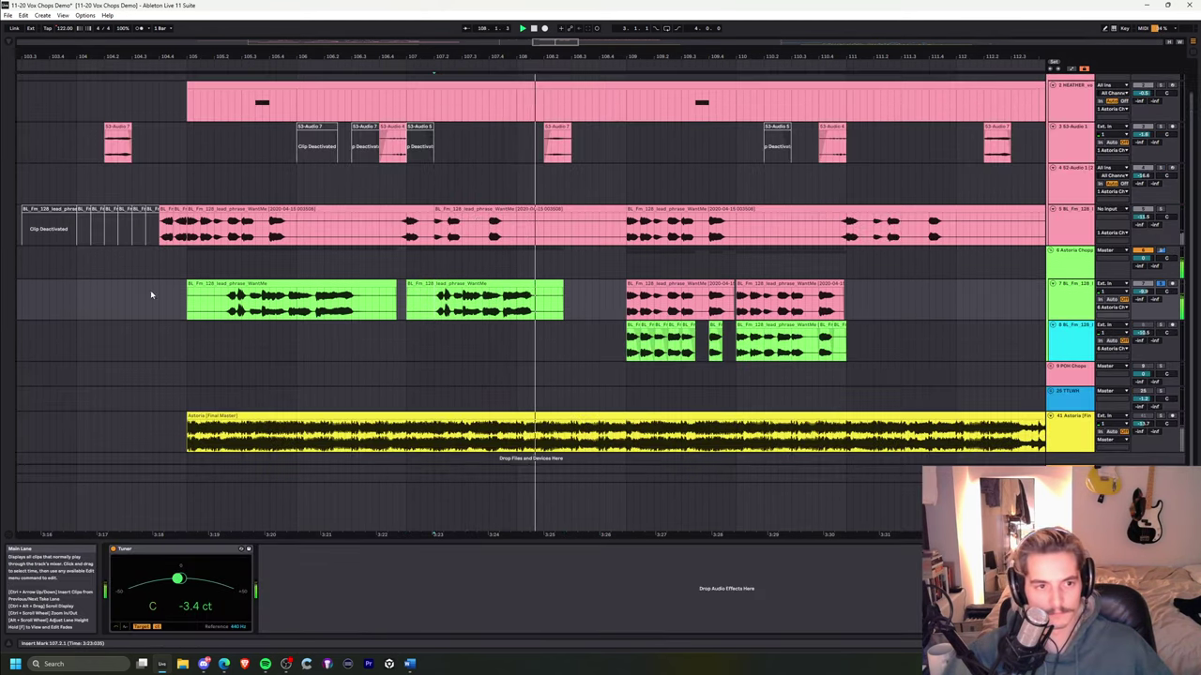
- Solo the pink Astoria Chops group with its chopped WantMe lead track and play the chops from 105.1.1
left_click(186, 235)
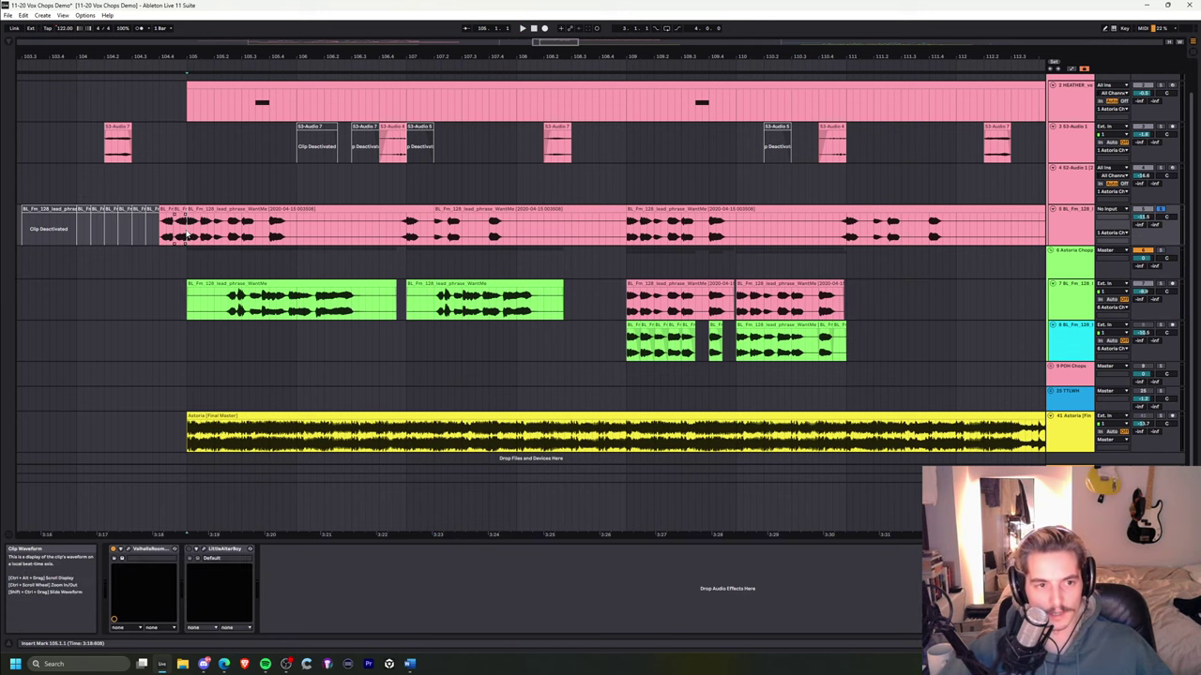
scroll(1120, 106, "up", 1)
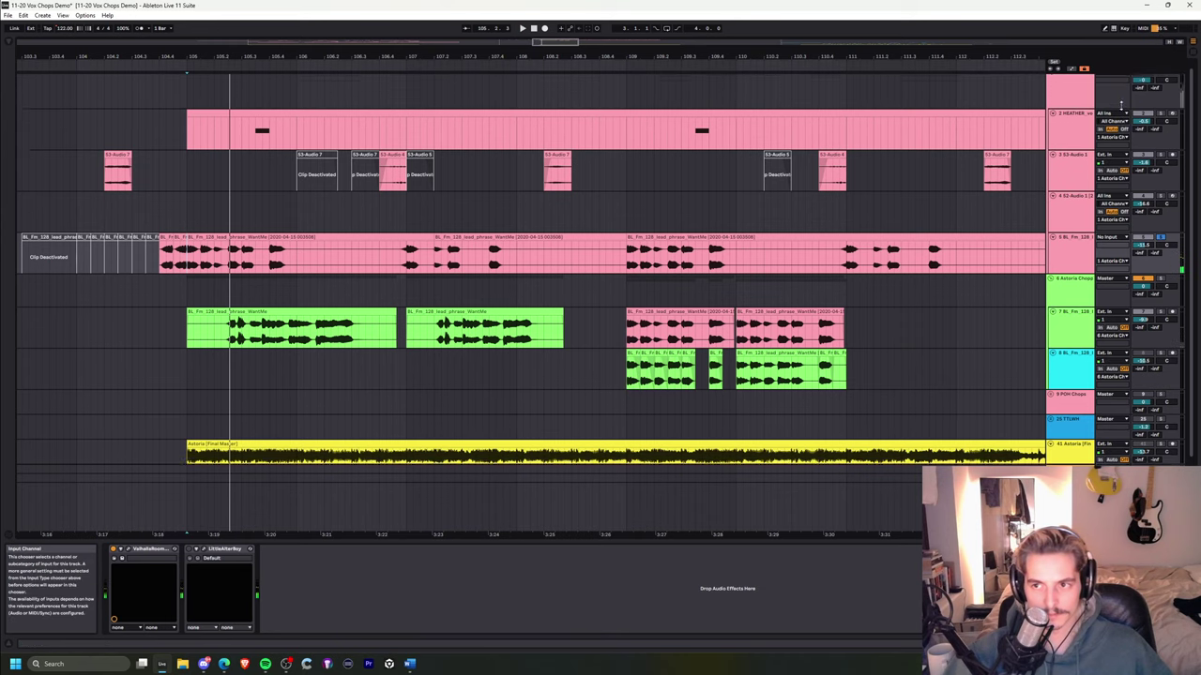
scroll(1120, 106, "up", 1)
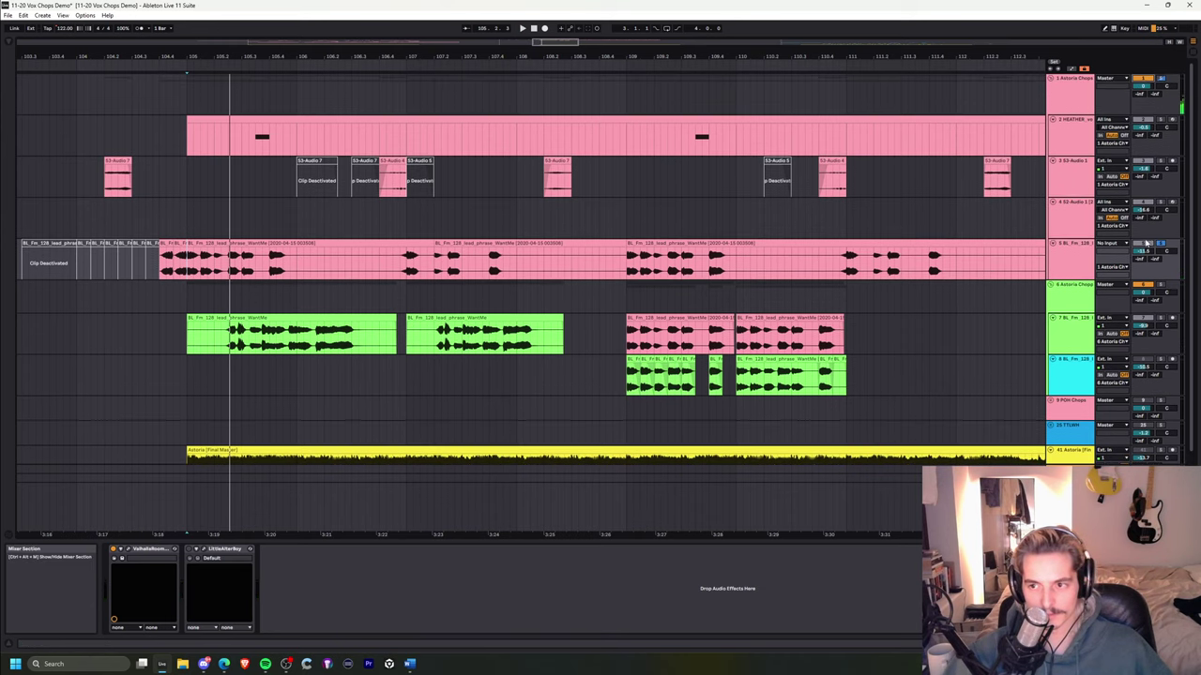
left_click(1071, 137)
left_click(1069, 259, "shift")
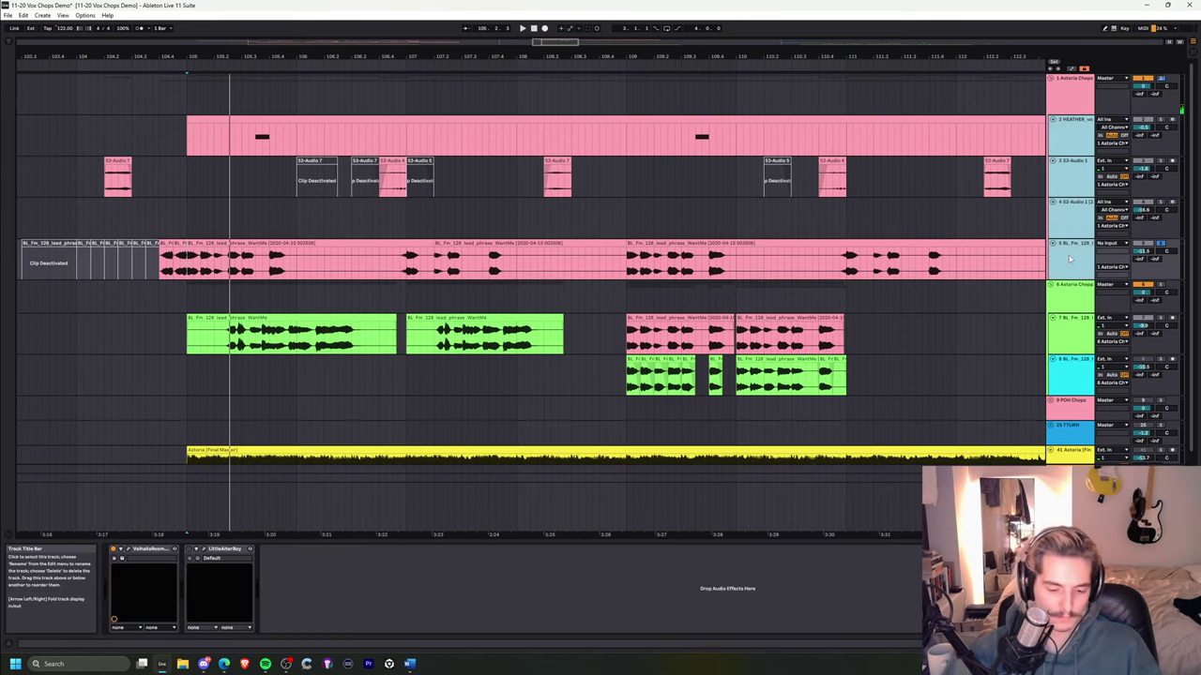
left_click(189, 259)
key("space")
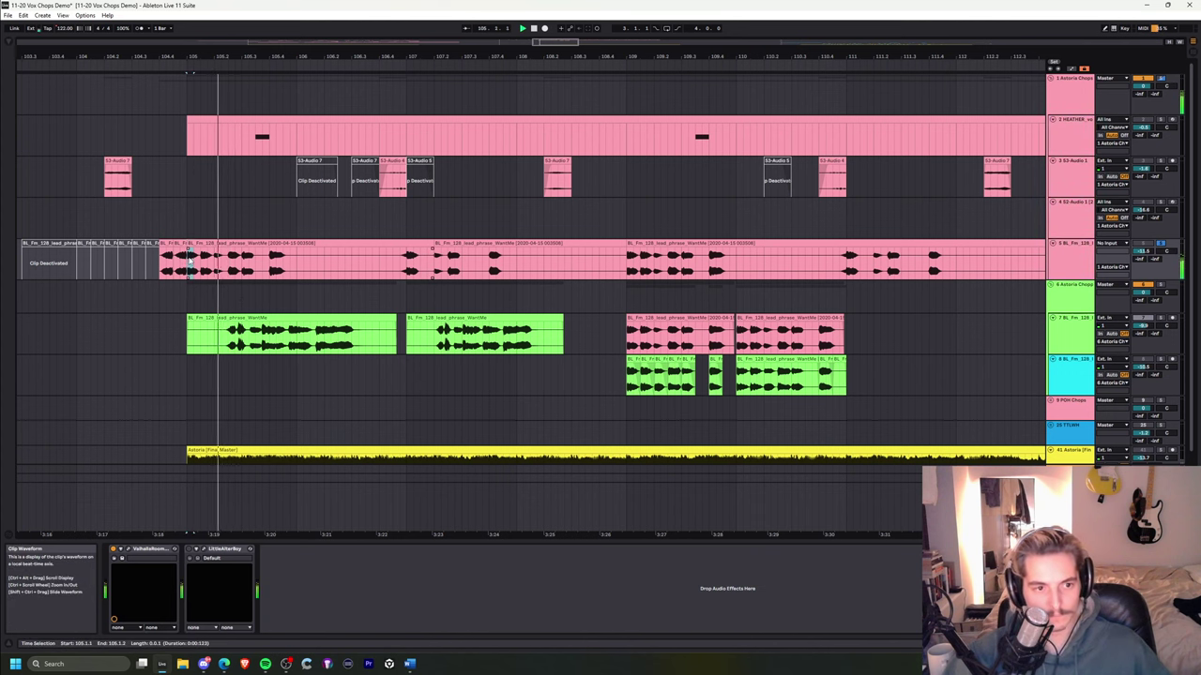
- Solo the green Astoria Chops group's upper lead phrase track and play its pink WantMe clips from 109.1.1
left_click(443, 341)
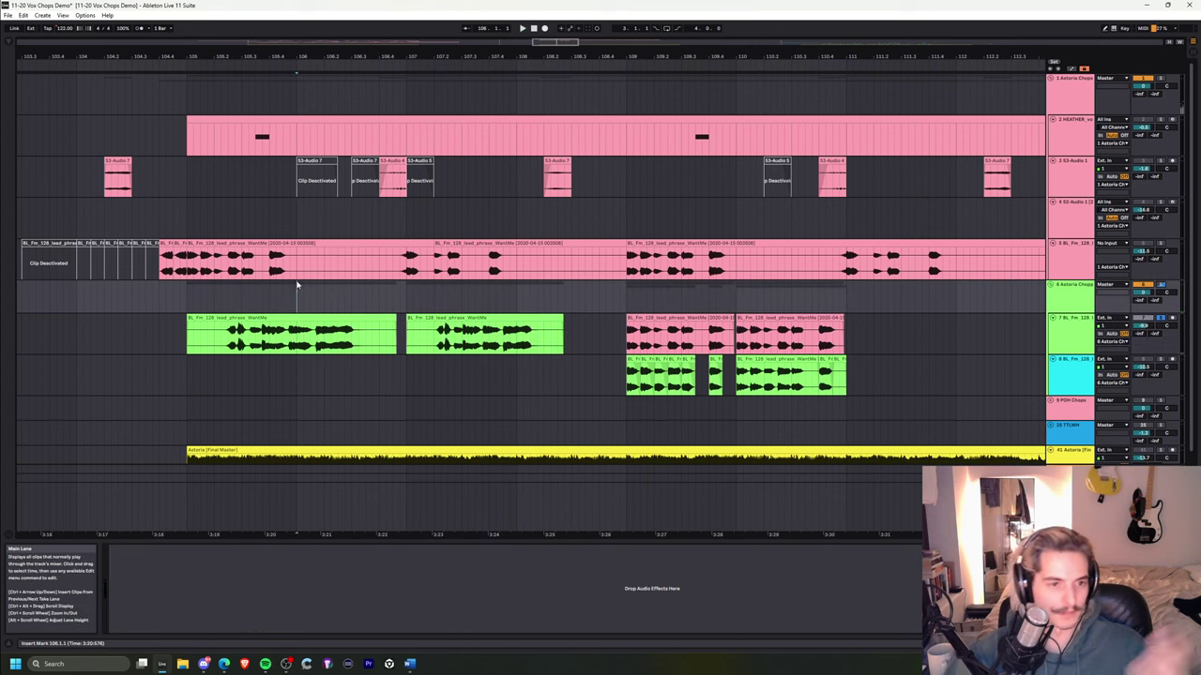
left_click(628, 260)
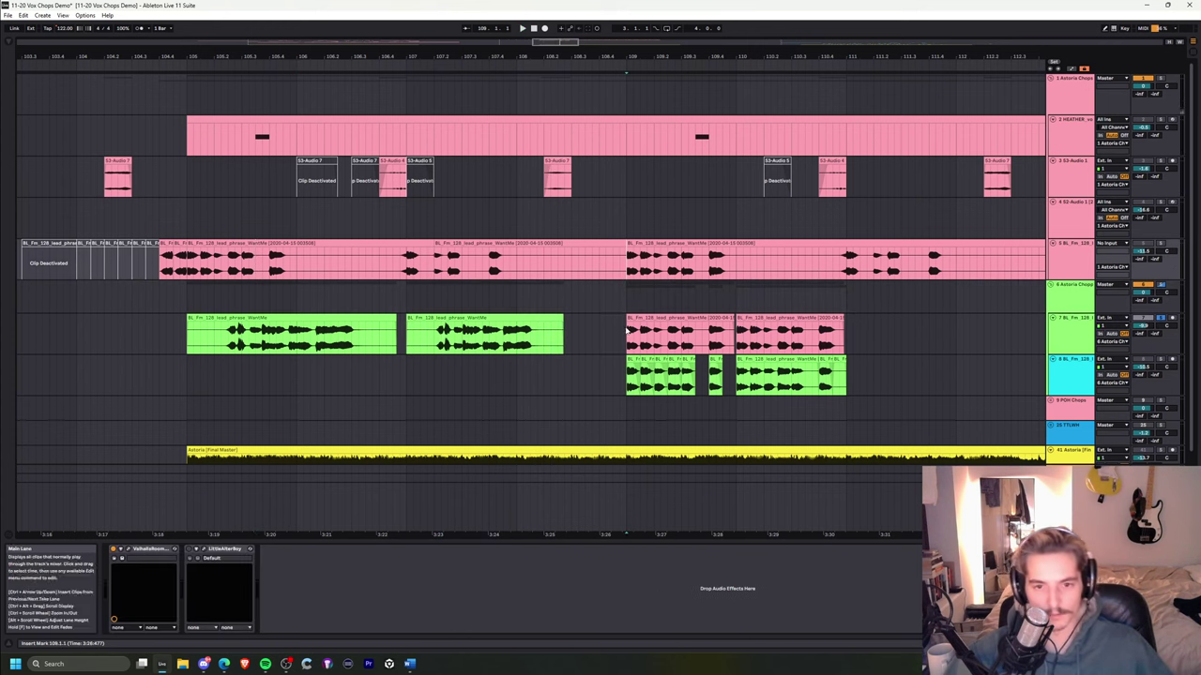
left_click(629, 335)
key("space")
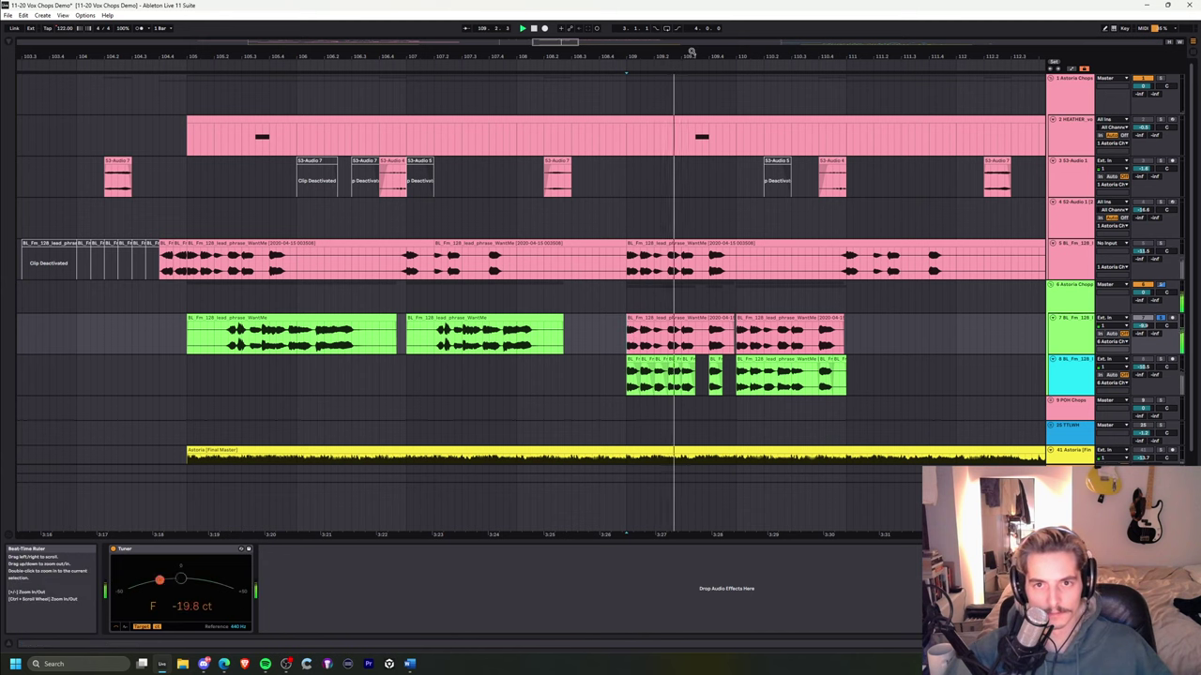
left_click_drag(691, 54, 517, 312)
key("space")
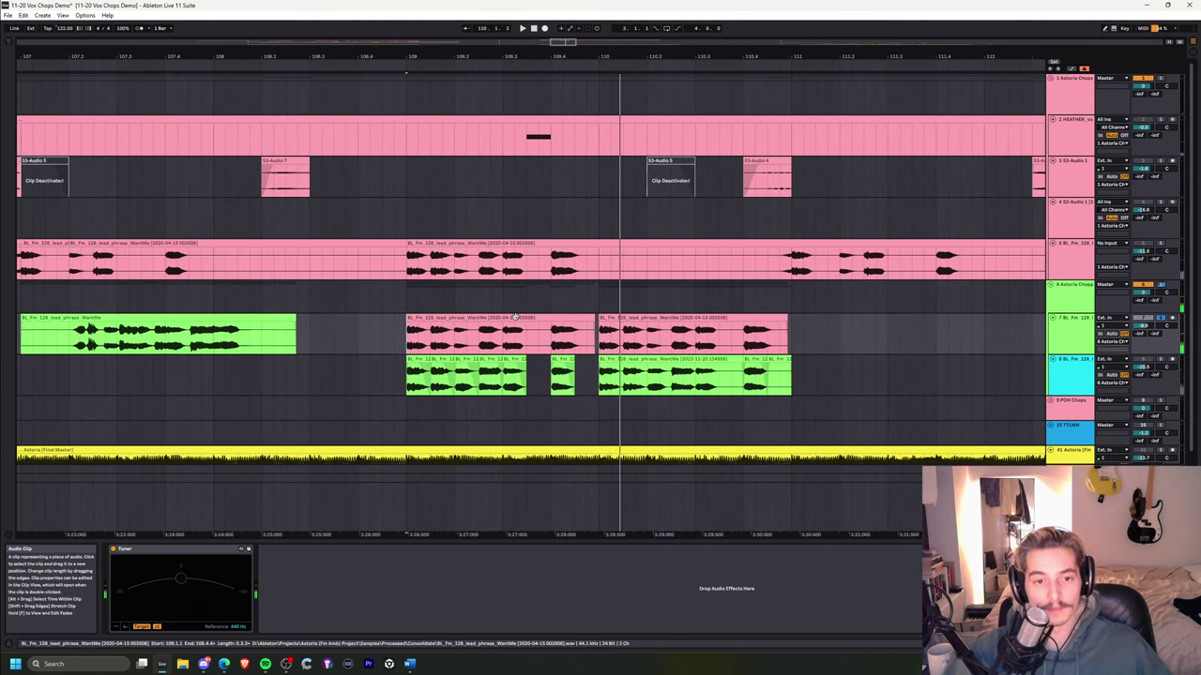
- Inspect the waveform and warp settings of the first pink WantMe clip in the green group, then return to the arrangement
left_click(514, 318)
double_click(515, 318)
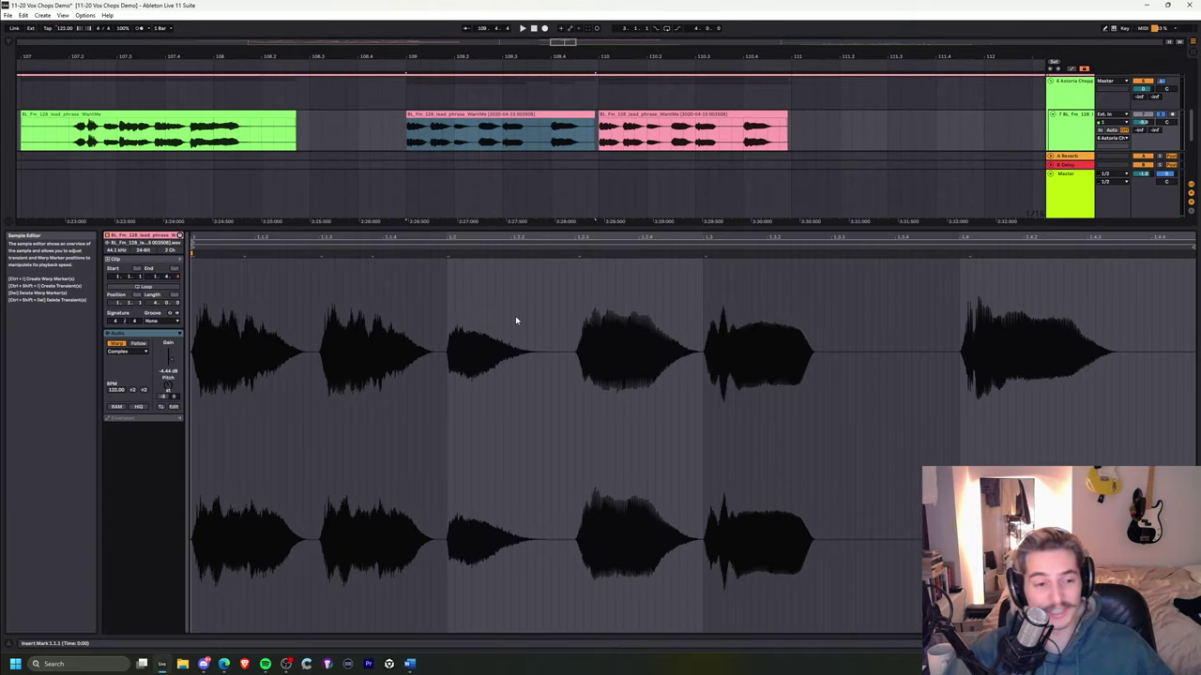
key("shift+Tab")
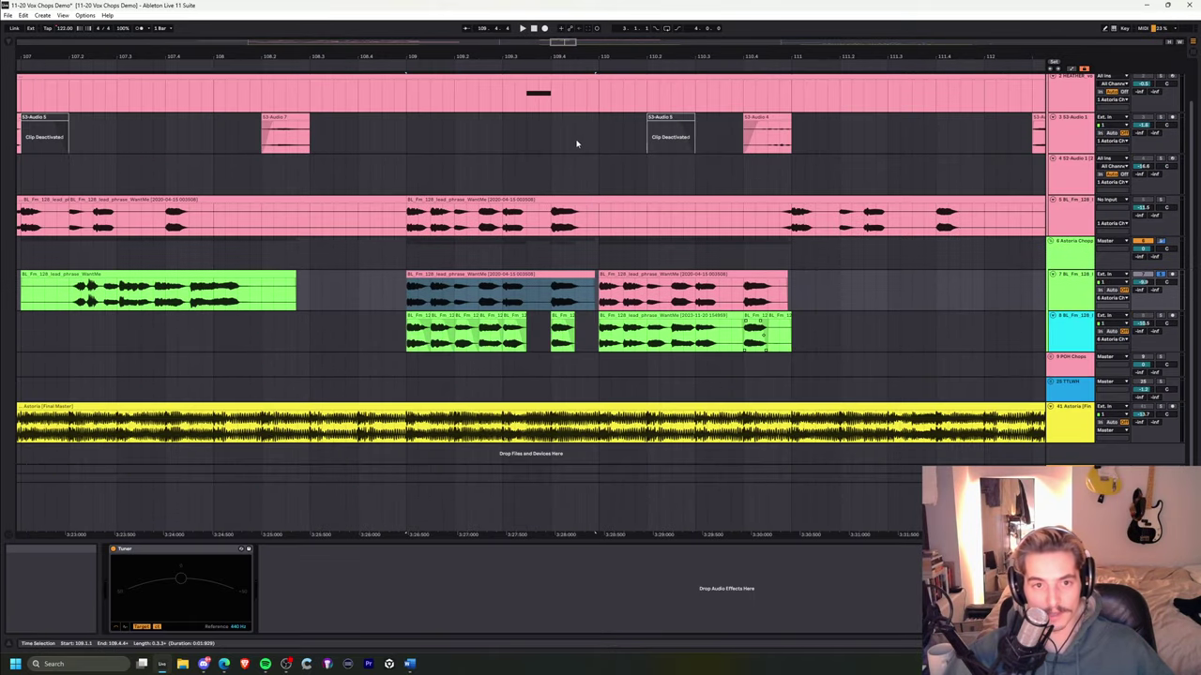
mouse_move(523, 55)
left_mouse_down()
mouse_move(524, 19)
mouse_move(514, 44)
left_mouse_up()
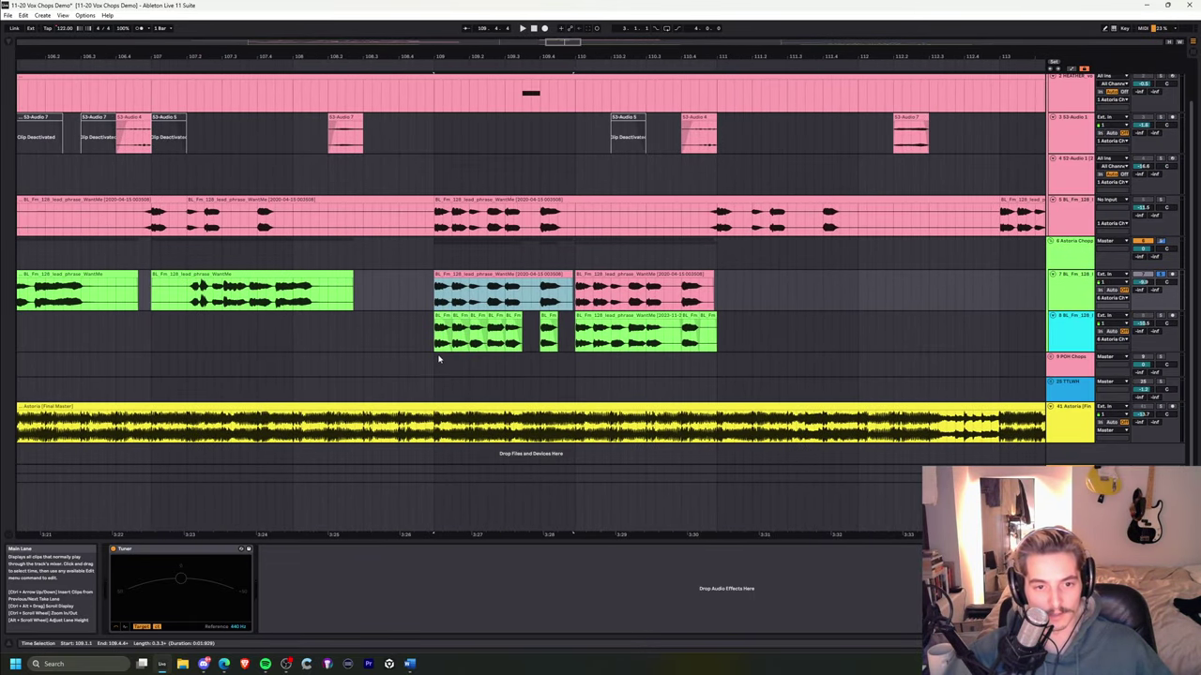
- Play the green chops on the lower lead phrase track from 109.1.1, and play the pink clip above for comparison
left_click(436, 341)
key("space")
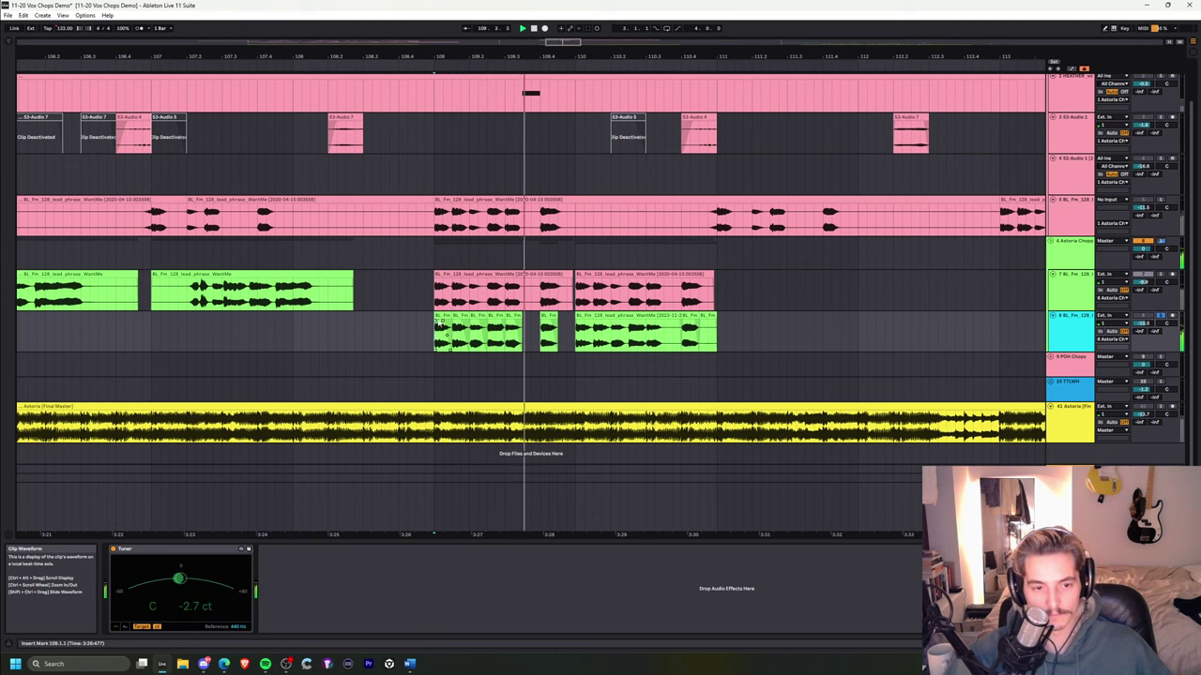
left_click(455, 274)
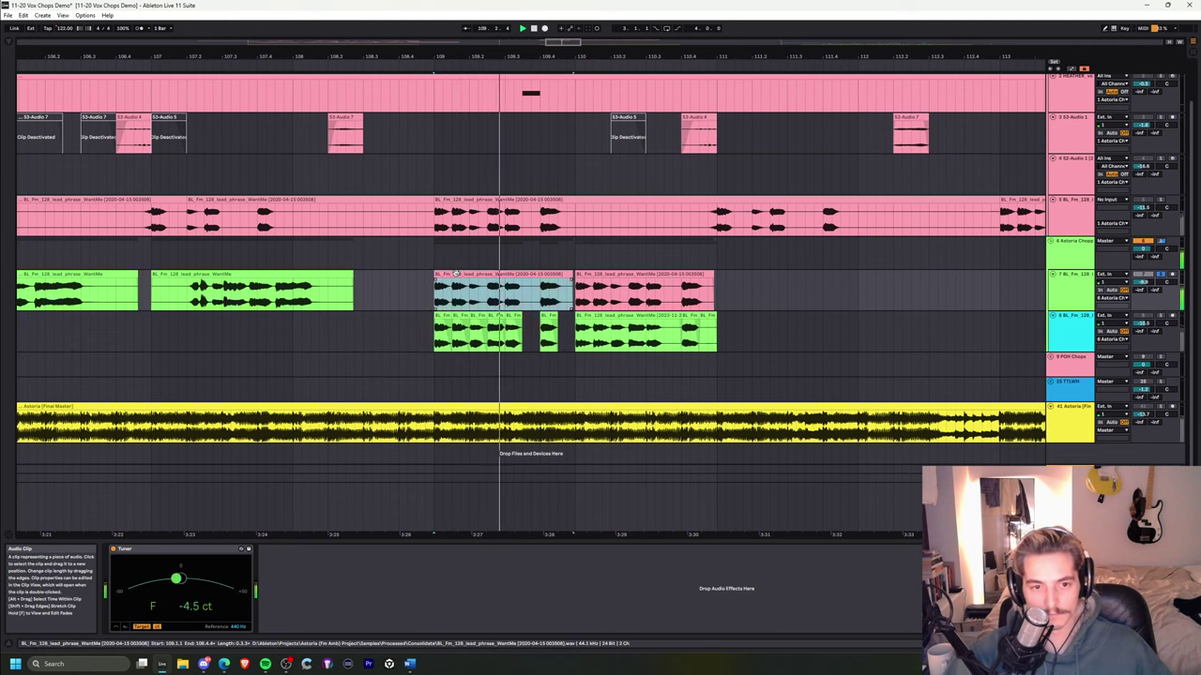
key("space")
left_click_drag(444, 57, 487, 40)
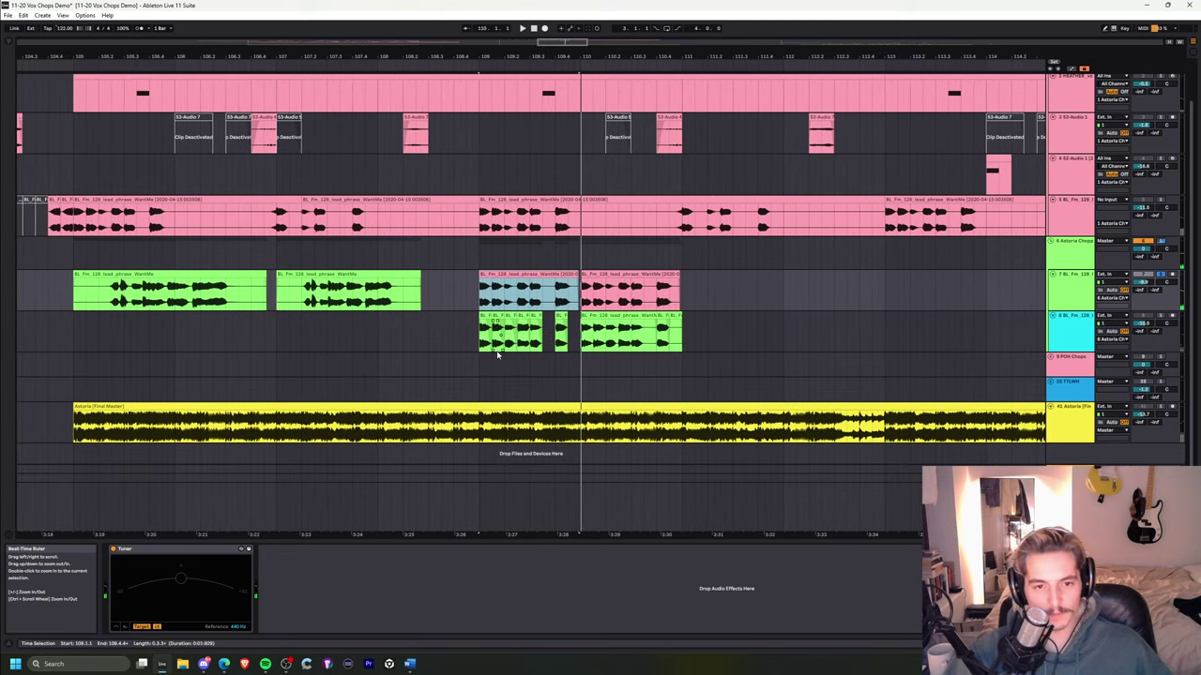
- Place a copy of the first green chop before 109.1.1, extend it to the full WantMe phrase, and play it from 107.1.1
left_click_drag(484, 316, 372, 322)
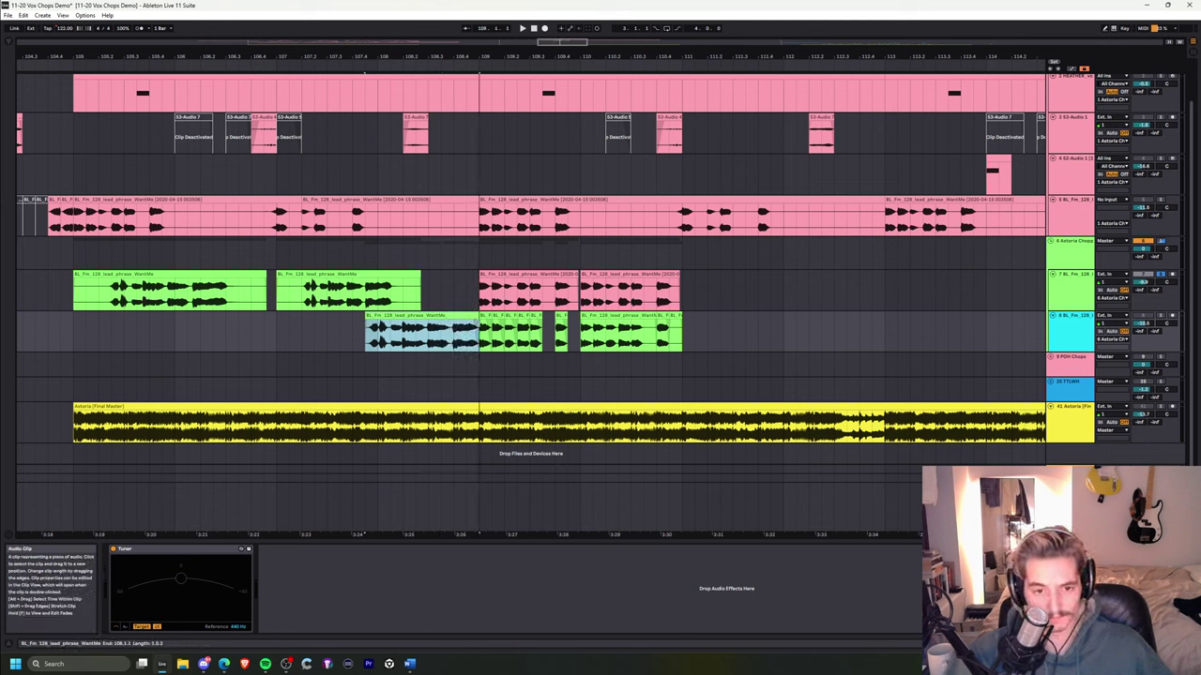
left_click_drag(446, 319, 404, 321)
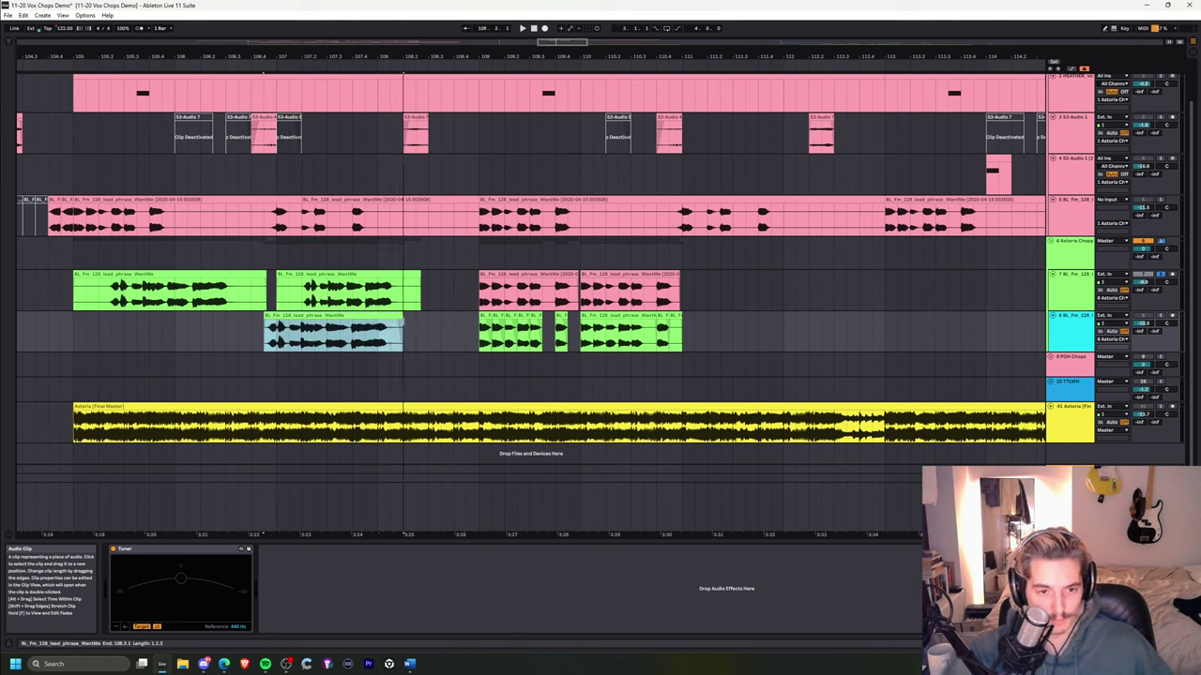
left_click(272, 342)
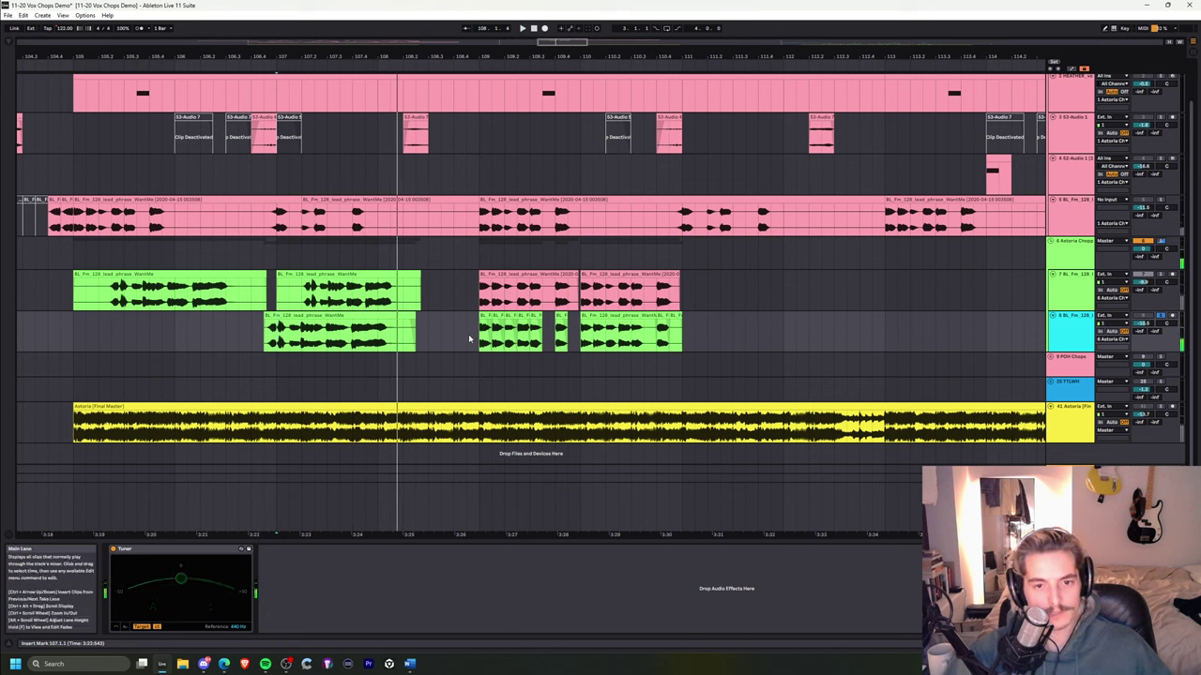
key("space")
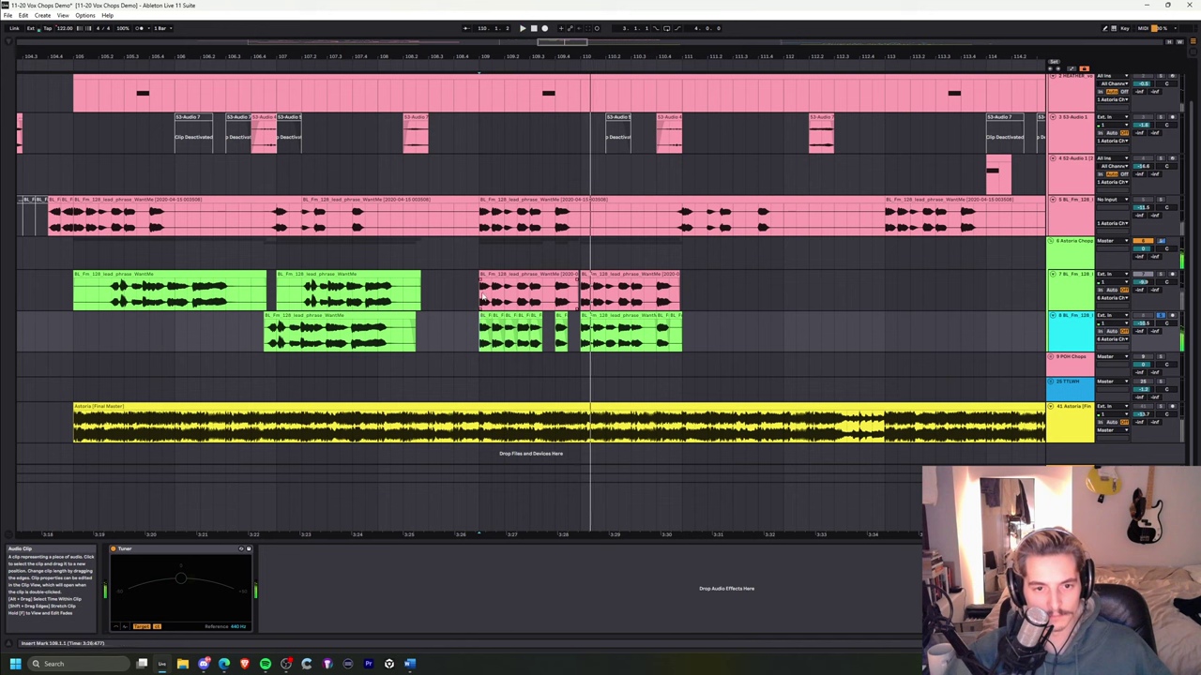
- Compare the lower track's green chops with the upper track's pink WantMe clip by playing both from 109.1.1
key("space")
key("space")
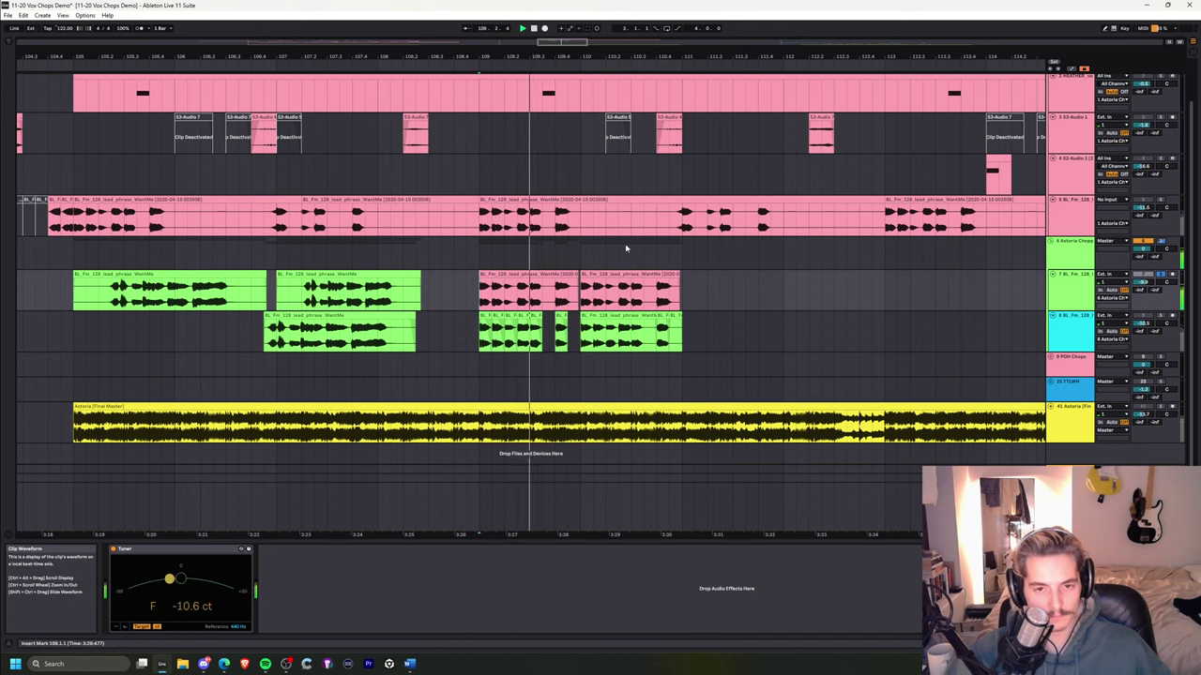
key("space")
- Try extending the first green chop at 109.1.1 to an earlier start, play it back, and undo the extension
left_click(485, 316)
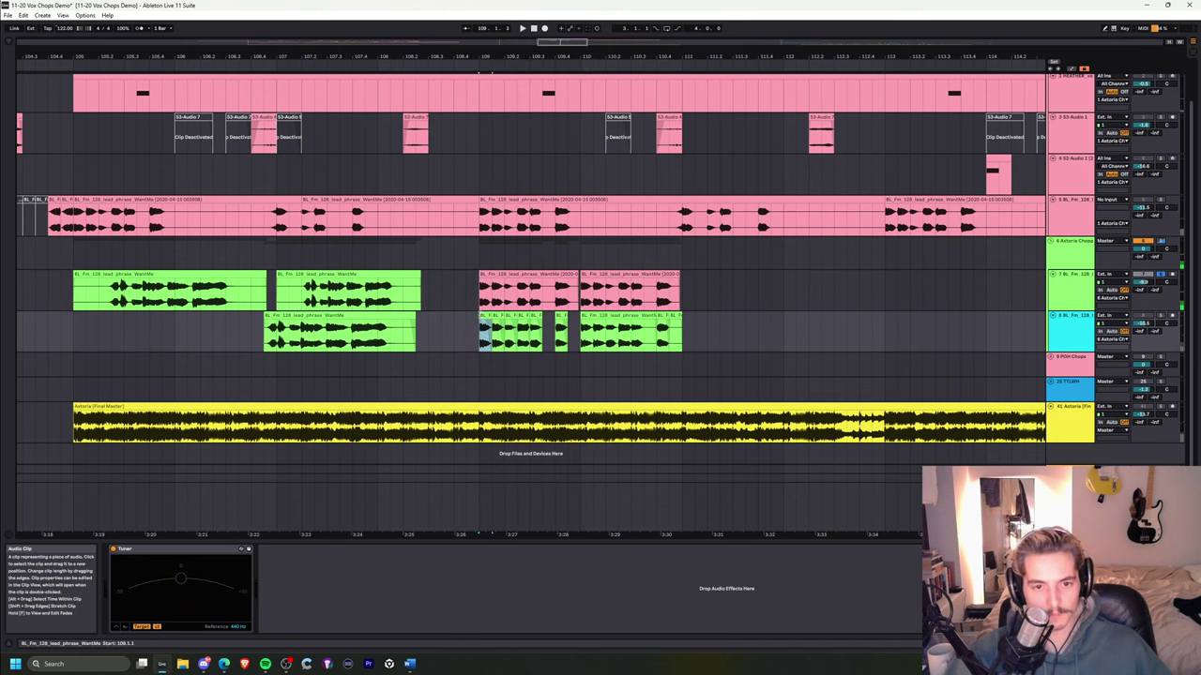
left_click(485, 316)
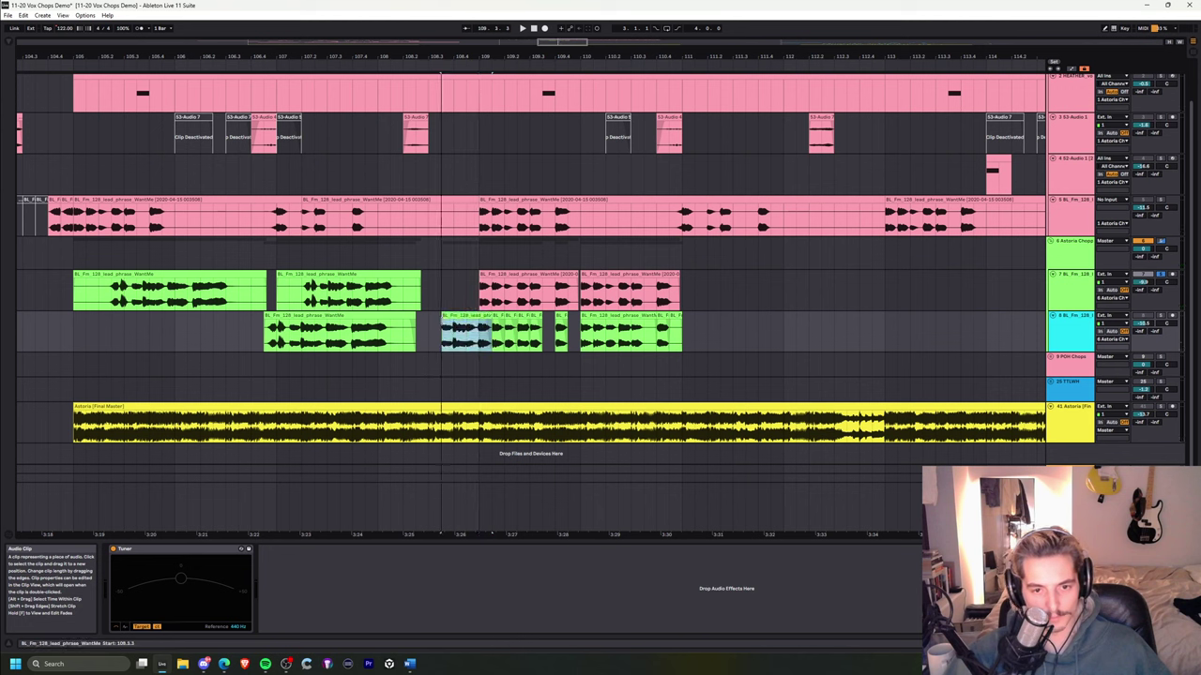
key("space")
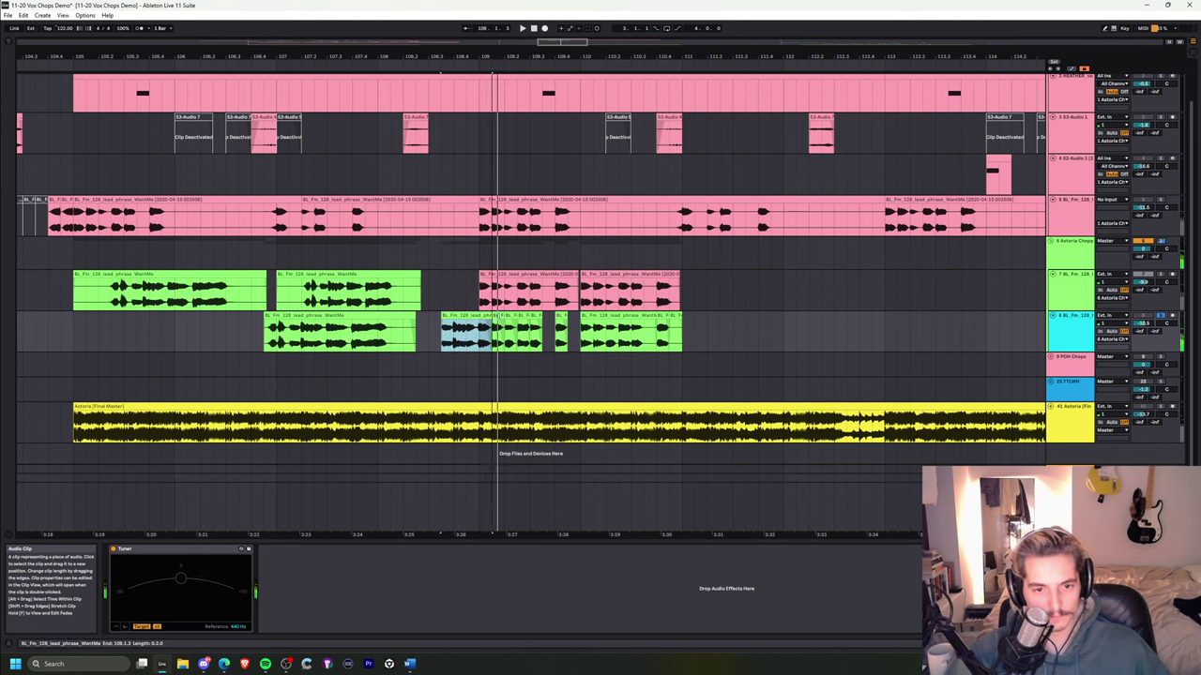
left_click(481, 332)
key("space")
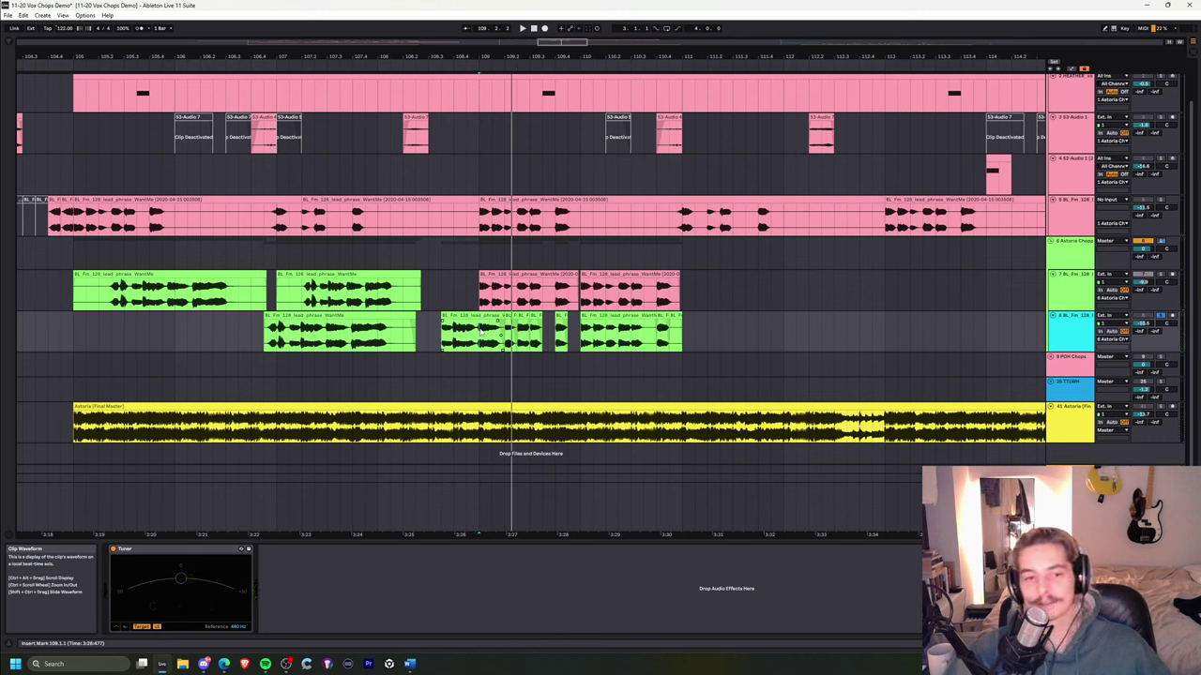
key("Delete")
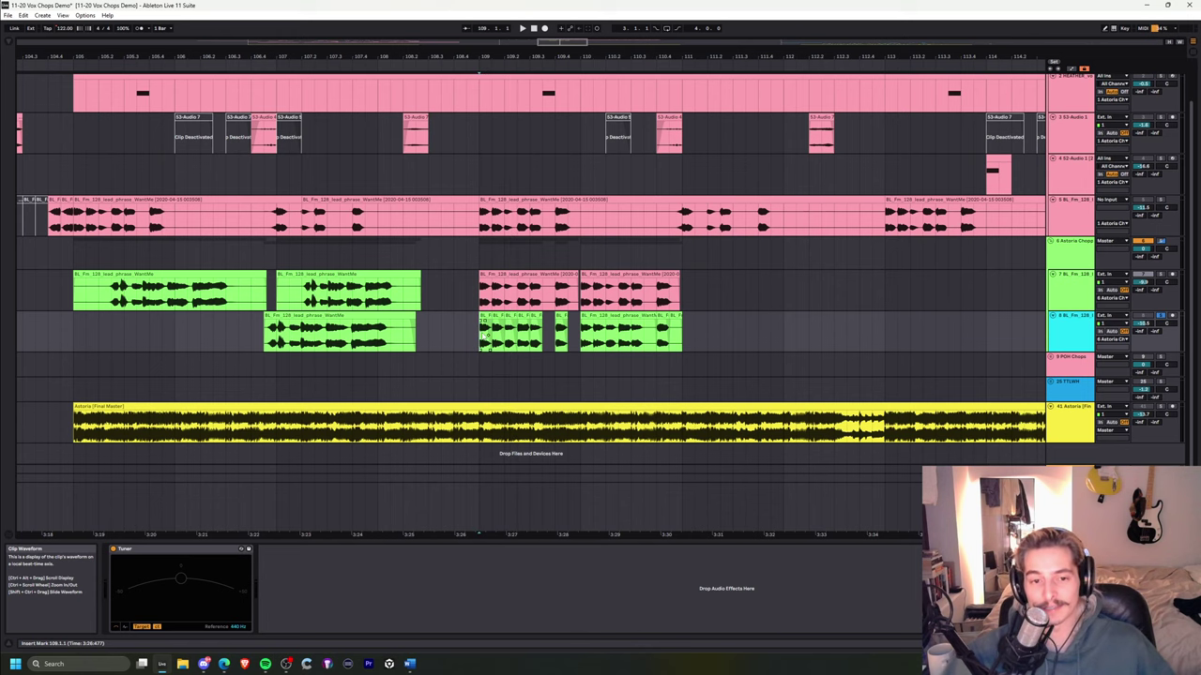
- Play the green chops on the lower lead phrase track from 109.1.1
left_click_drag(535, 47, 513, 85)
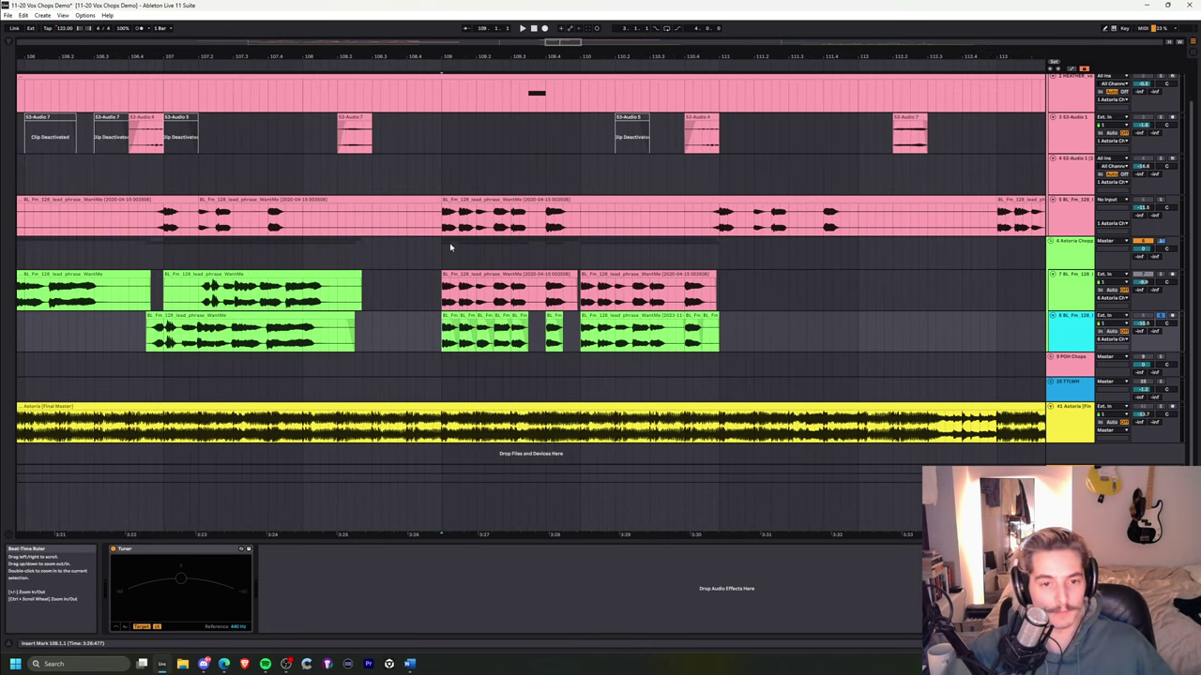
key("space")
left_click(444, 302)
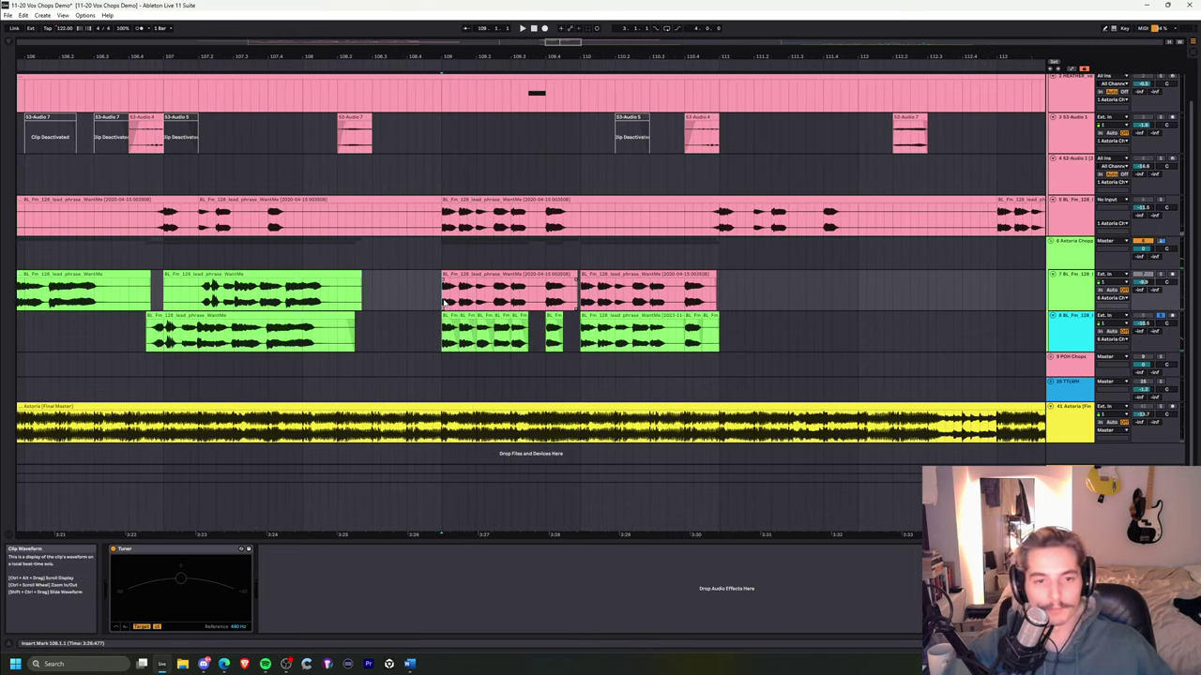
scroll(477, 284, "up", 3)
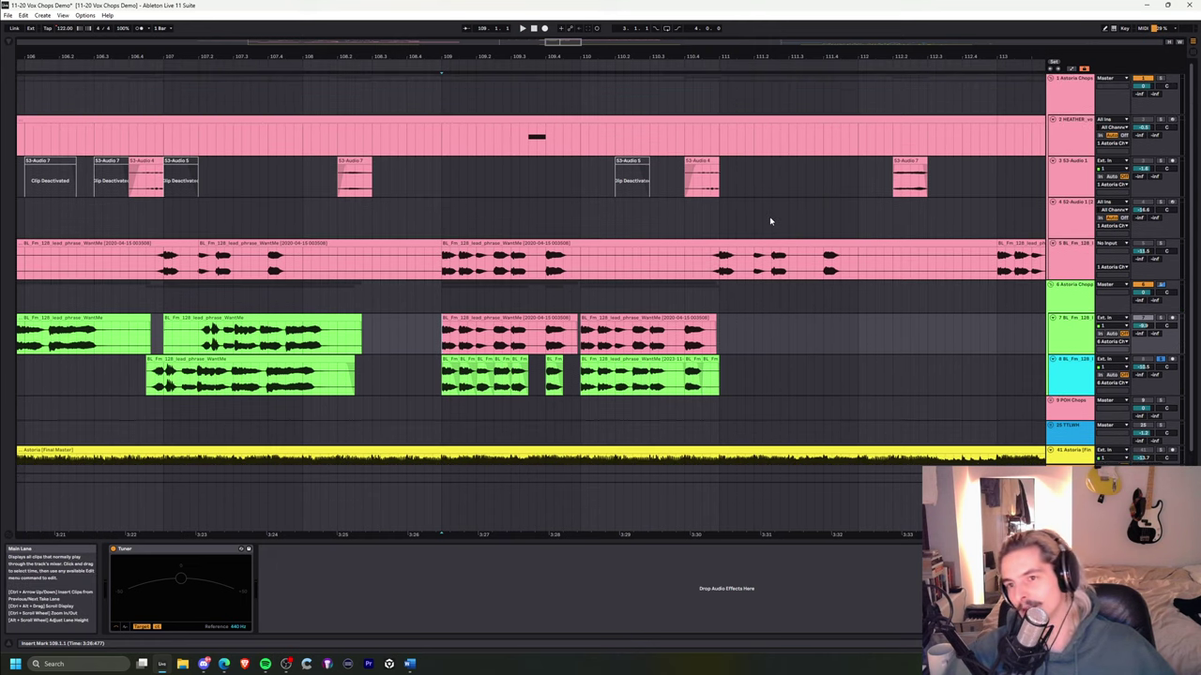
scroll(694, 239, "down", 2)
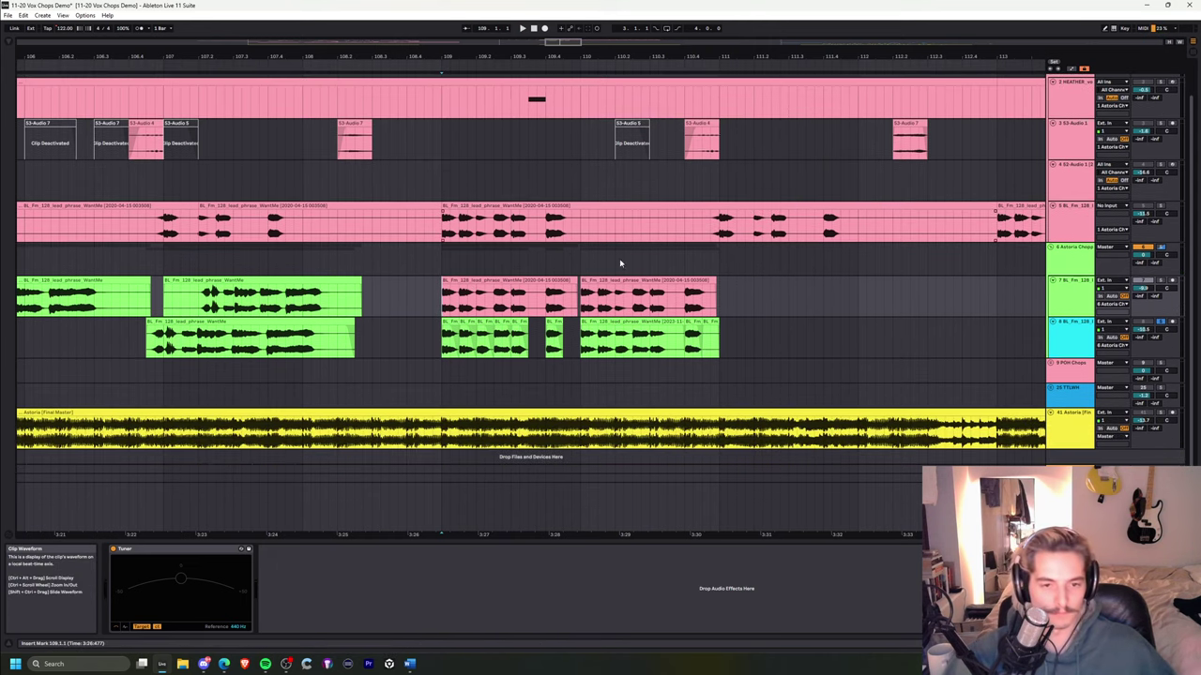
left_click(432, 341)
key("space")
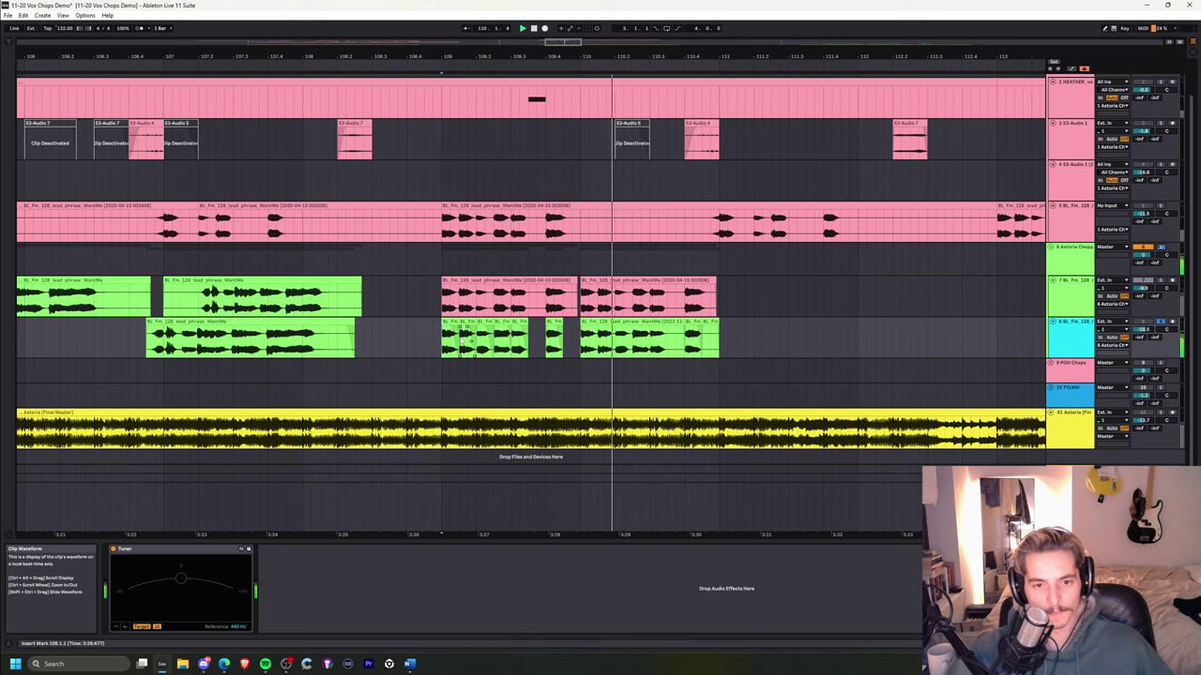
key("space")
- Play the Astoria final master from 109.1.1, and play the lower track's green chops from the same position for comparison
left_click(444, 301)
left_click_drag(471, 59, 393, 58)
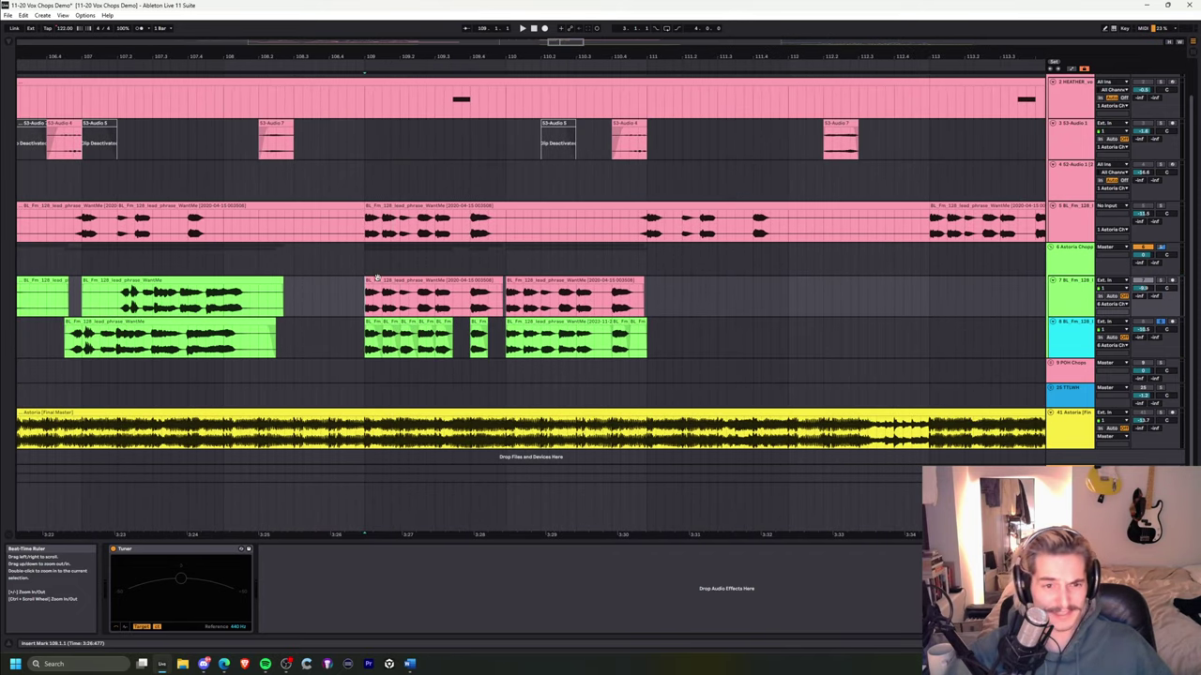
left_click(375, 433)
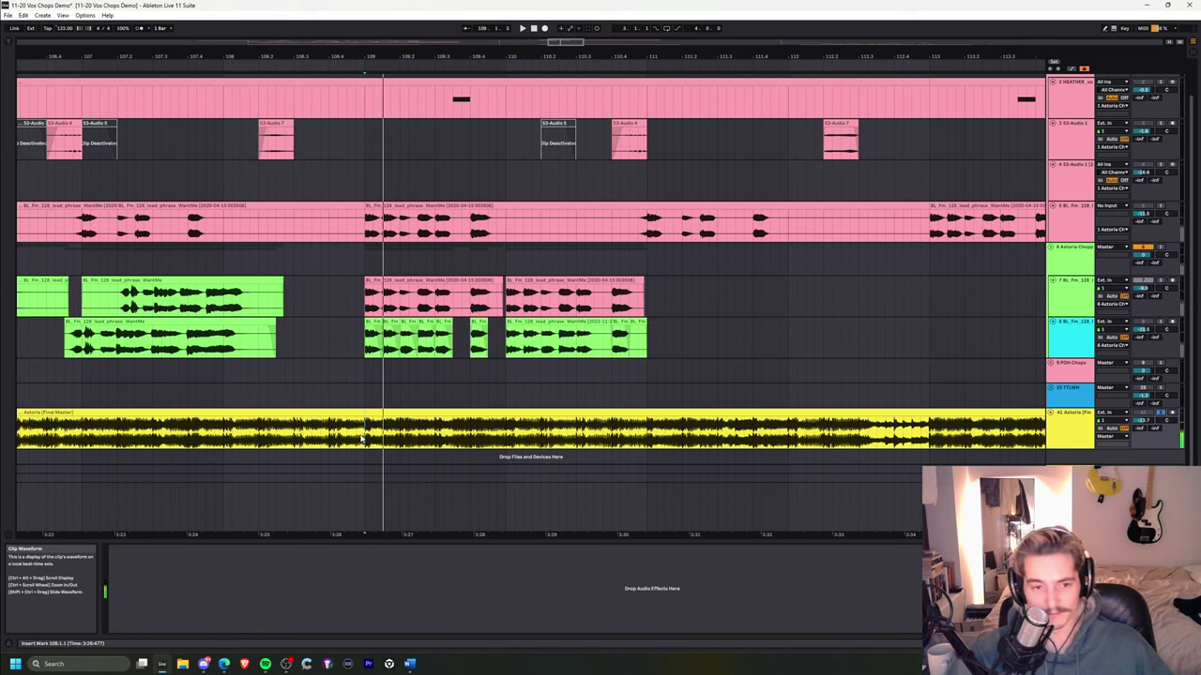
left_click(368, 349)
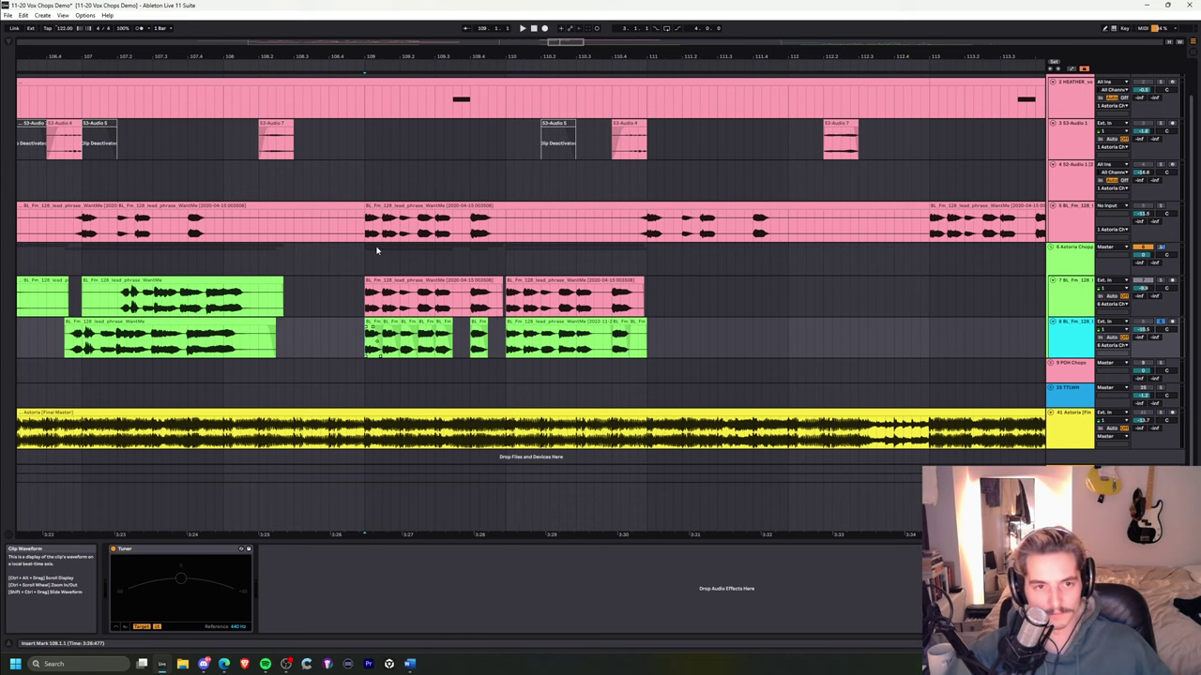
left_click_drag(367, 56, 366, 126)
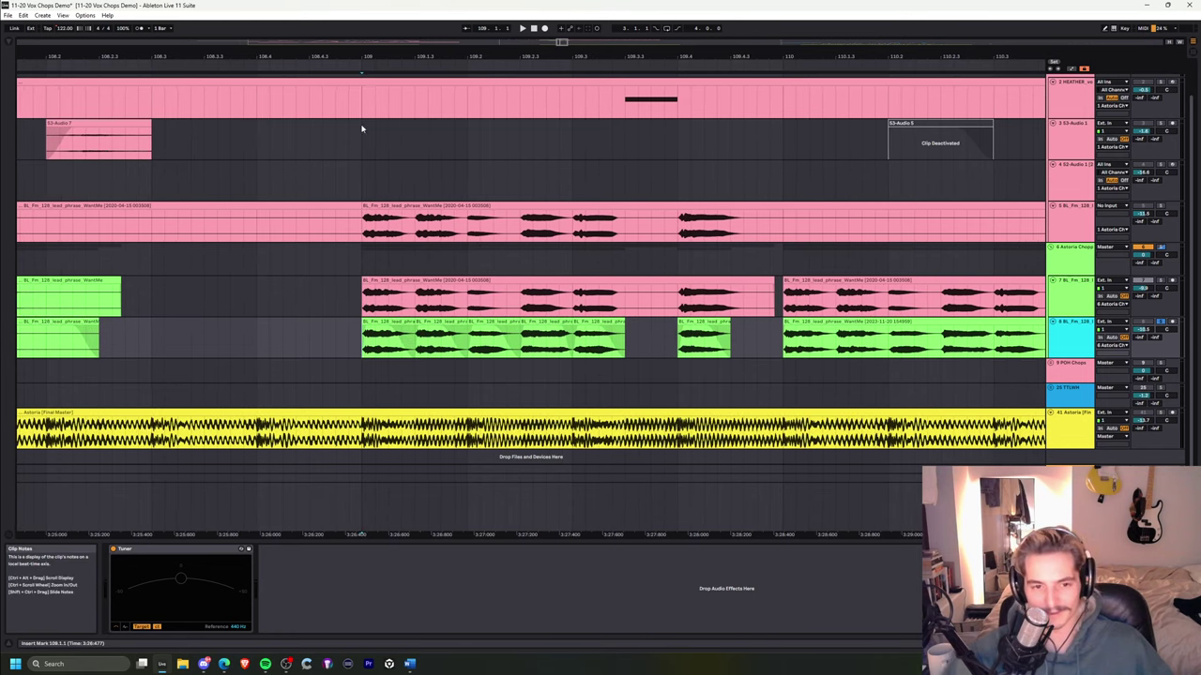
key("space")
- Try extending the third green chop to start at 108.4.1 and end at 109.3.3, play it back, and undo both extensions
left_click(447, 321)
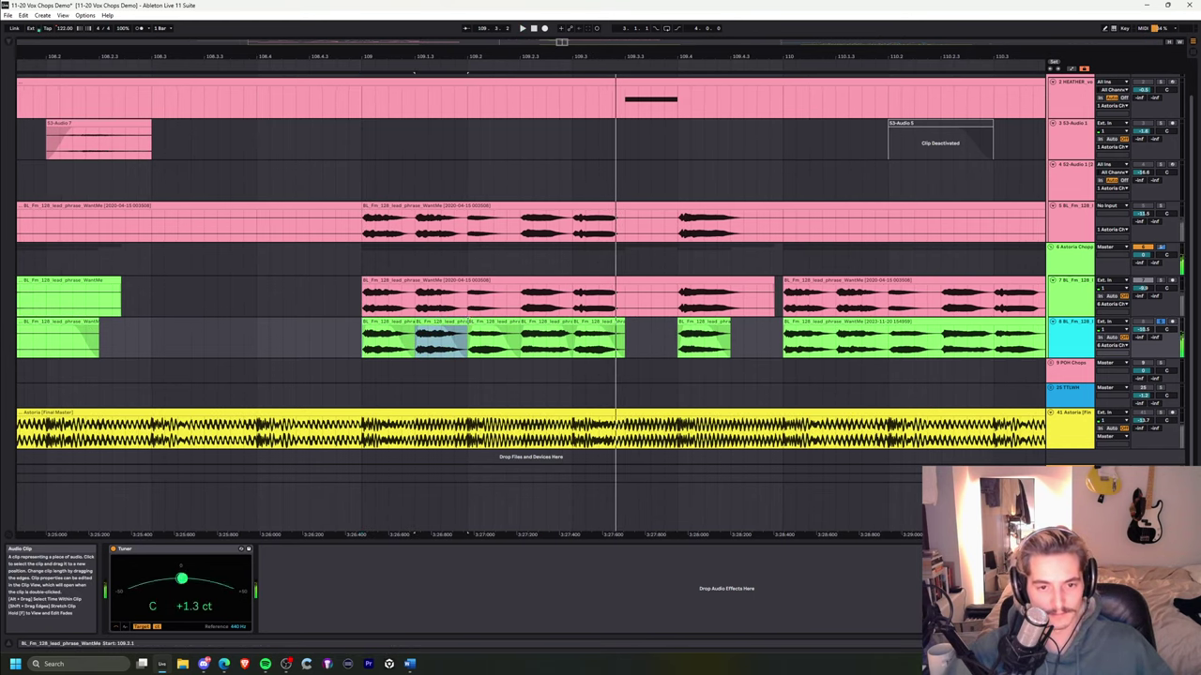
key("space")
key("ctrl+d")
left_click_drag(447, 322, 260, 312)
key("space")
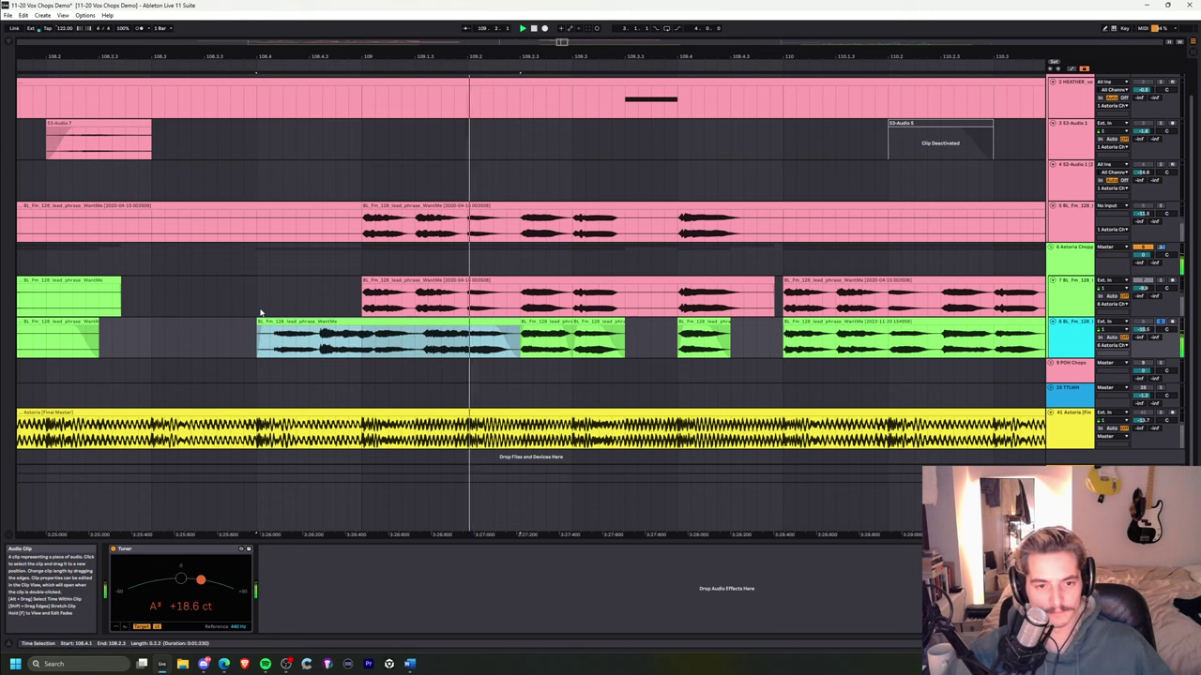
key("space")
left_click_drag(519, 323, 623, 324)
key("space")
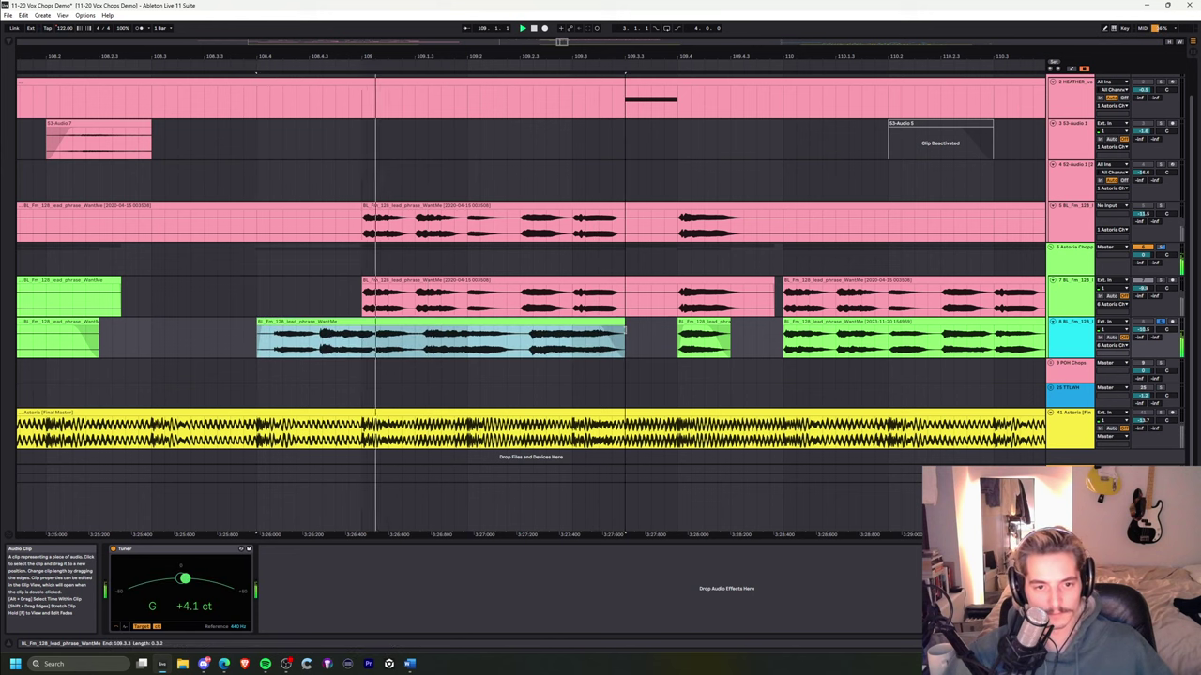
key("ctrl+z")
key("ctrl+z")
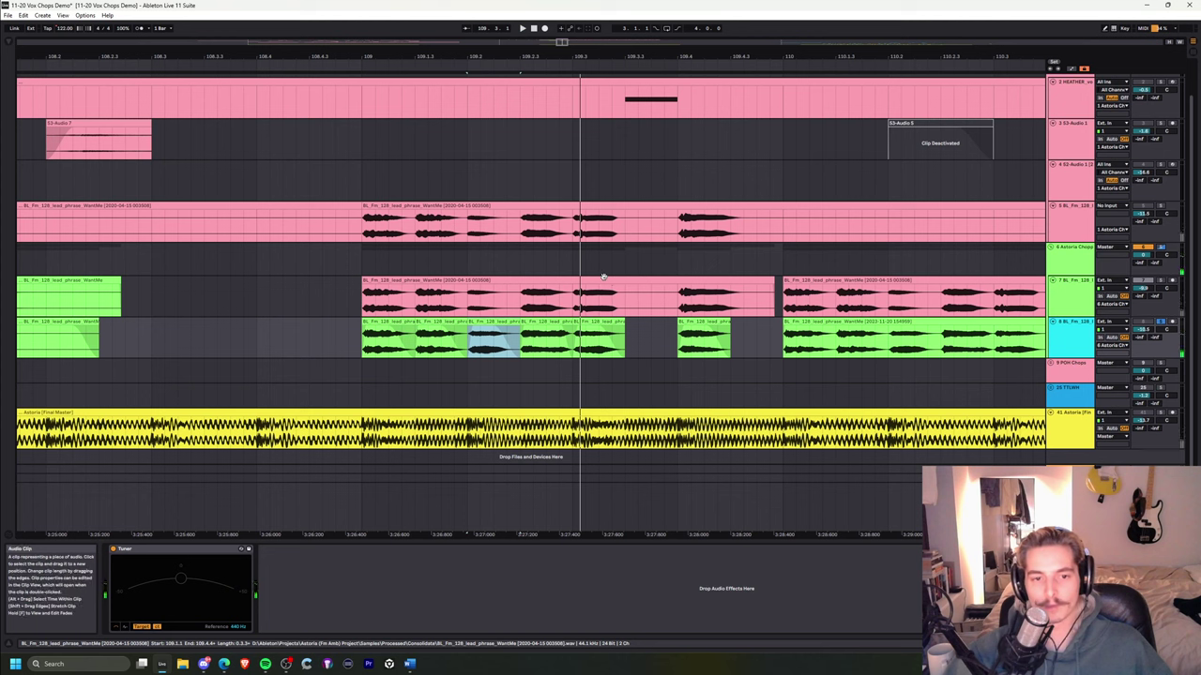
- Try extending the fourth green chop to an earlier start and restore its short length
left_click(565, 322)
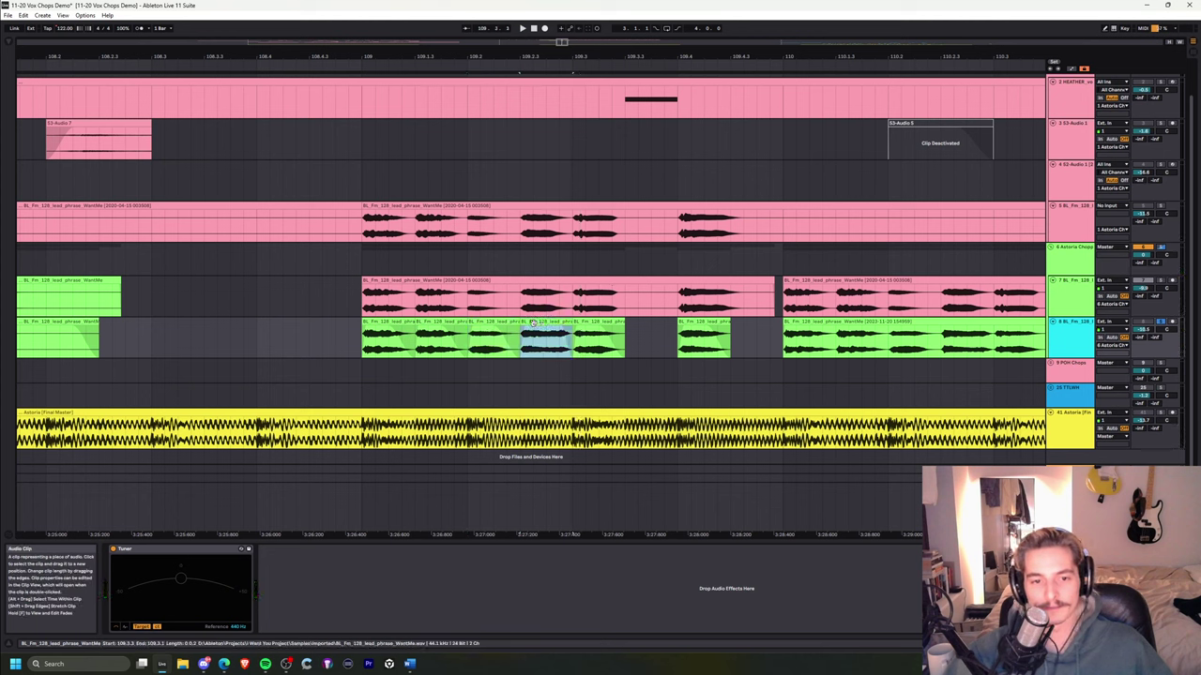
key("ctrl+z")
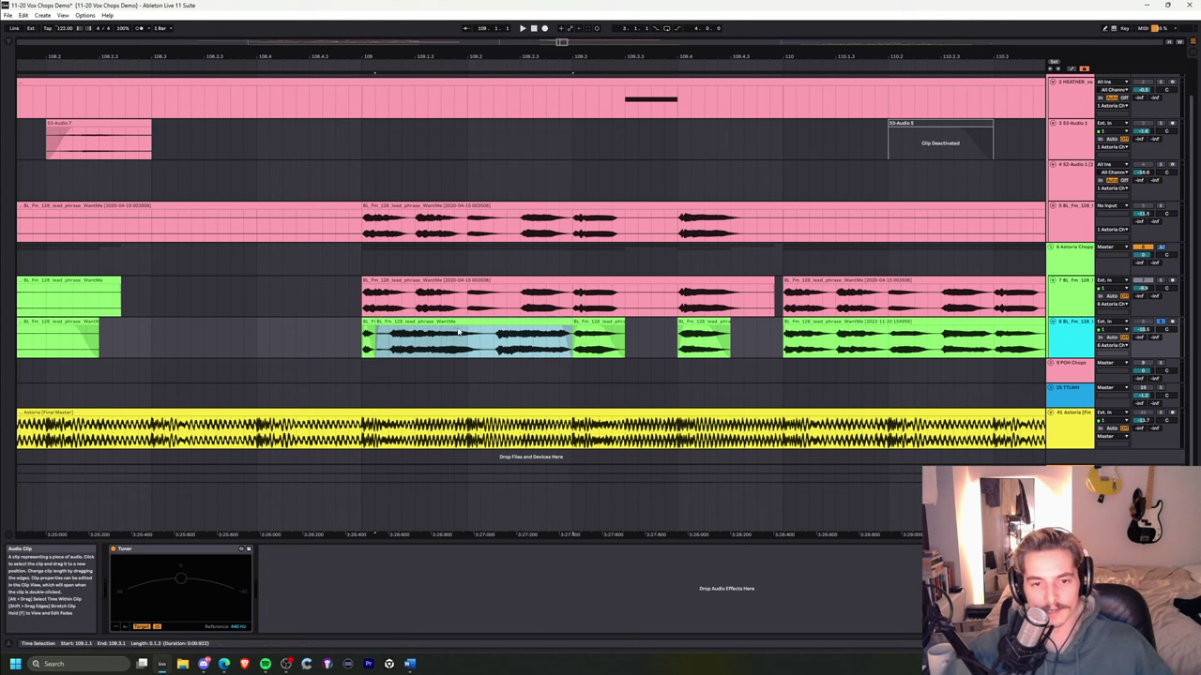
key("ctrl+y")
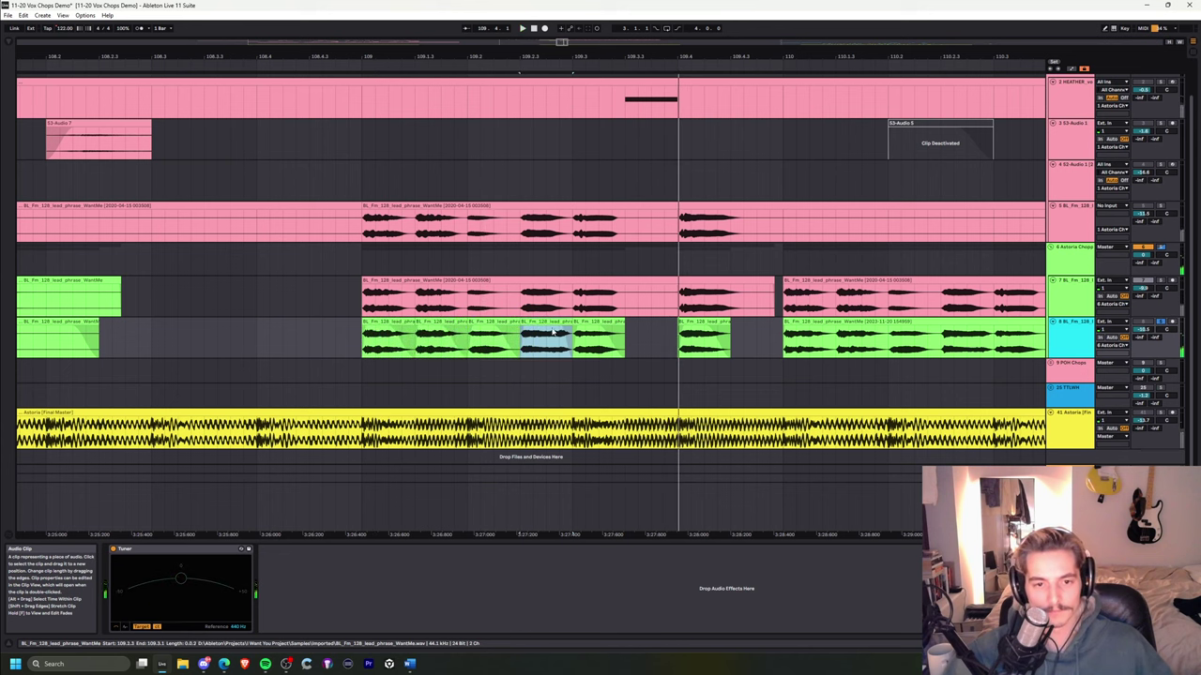
- Try extending the fifth green chop back to 108.4.2, play it, and undo the extension
left_click(581, 321)
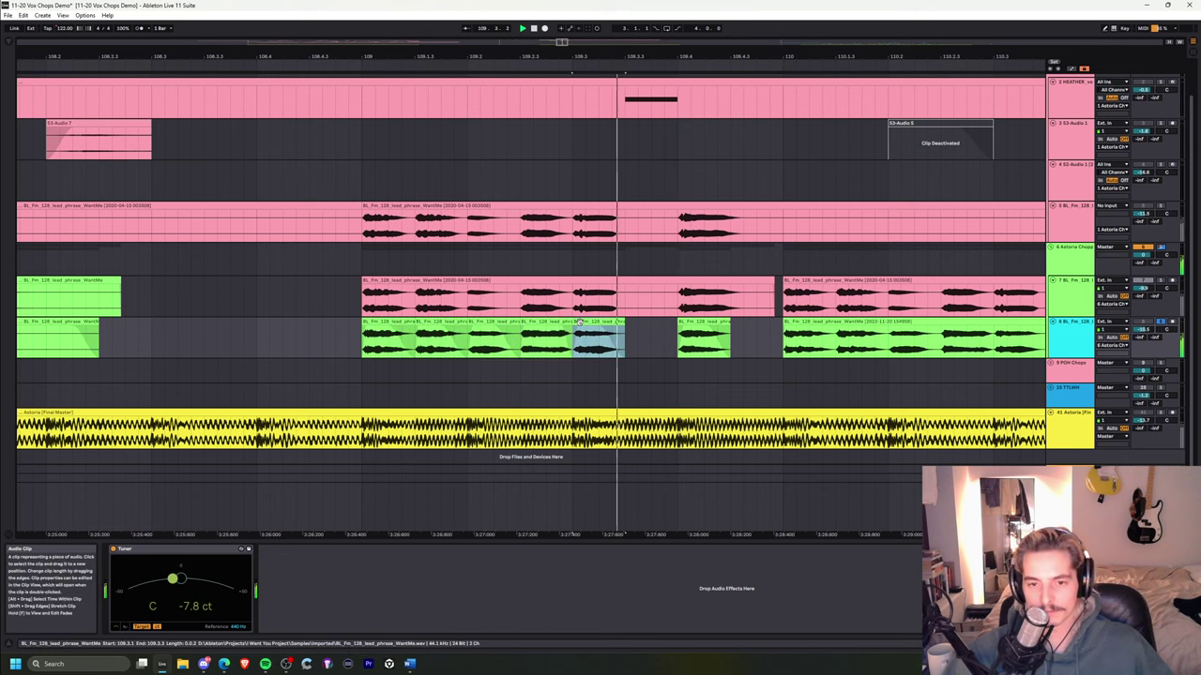
key("space")
left_click_drag(574, 321, 296, 321)
key("space")
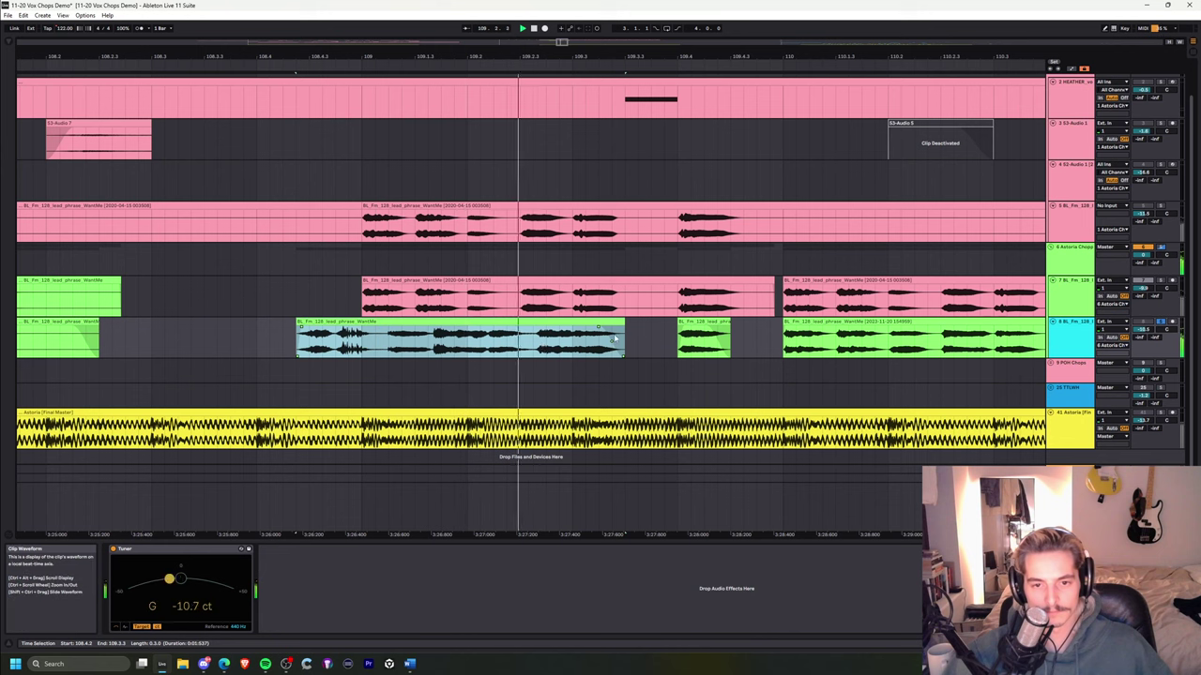
key("space")
key("ctrl+z")
- Try extending the separate green chop at 109.4.1 back to 109.2.1, undo it, and play the short chop
left_click_drag(680, 323, 482, 325)
key("space")
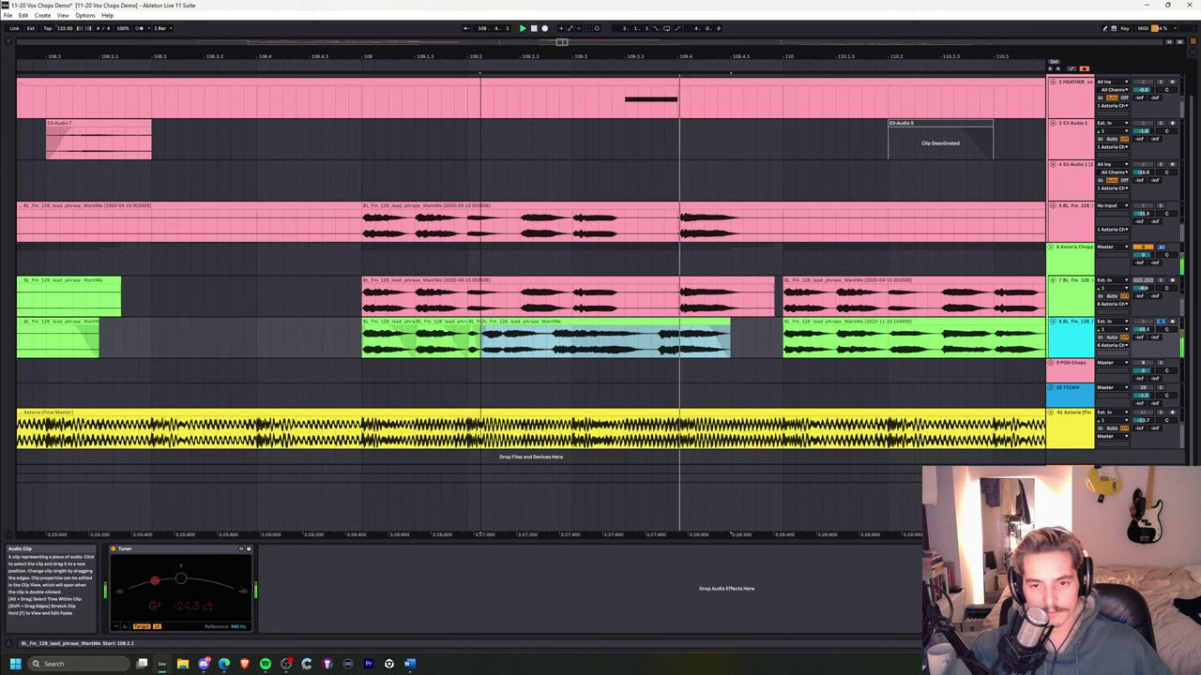
key("ctrl+z")
left_click(679, 337)
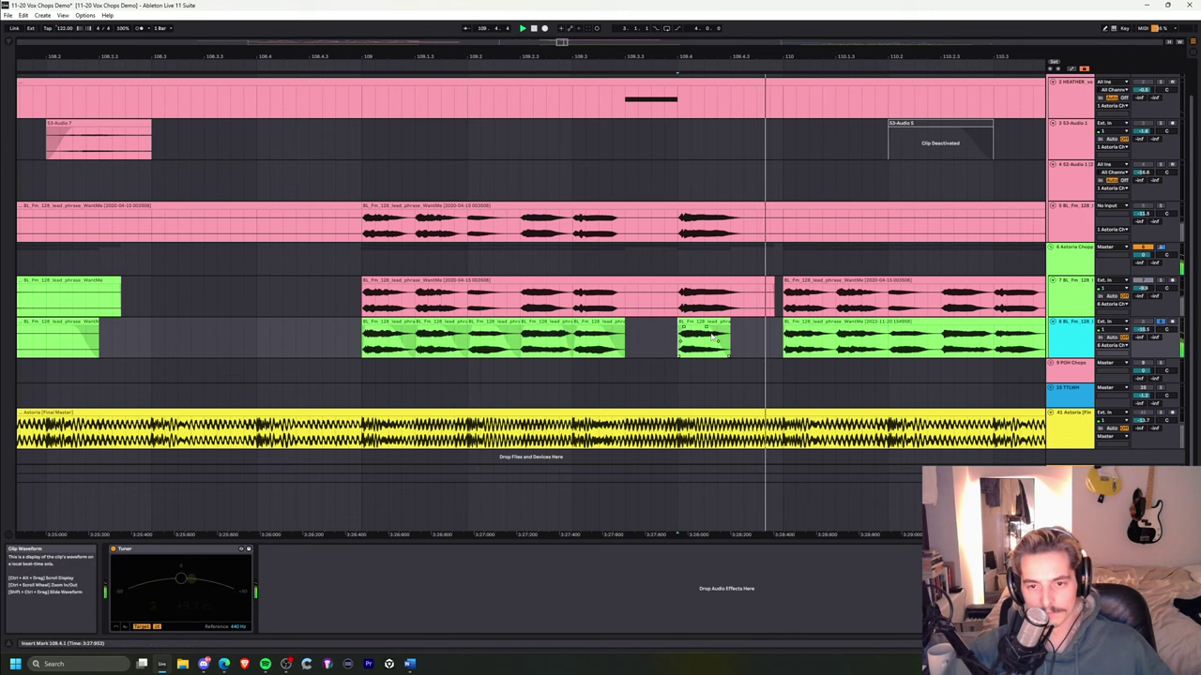
key("space")
- Try extending the chop at 109.4.1 to start at 109.3.4 and end at 110.1.1, play it, and undo the end extension
left_click(699, 324)
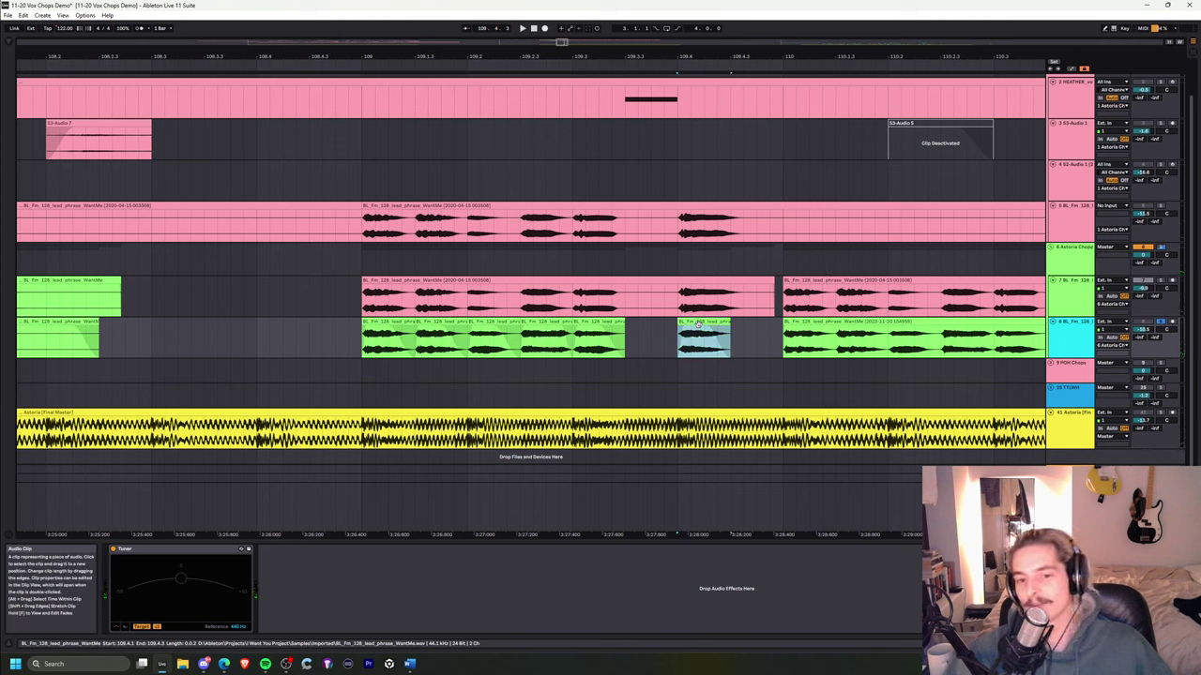
key("space")
left_click_drag(668, 324, 651, 323)
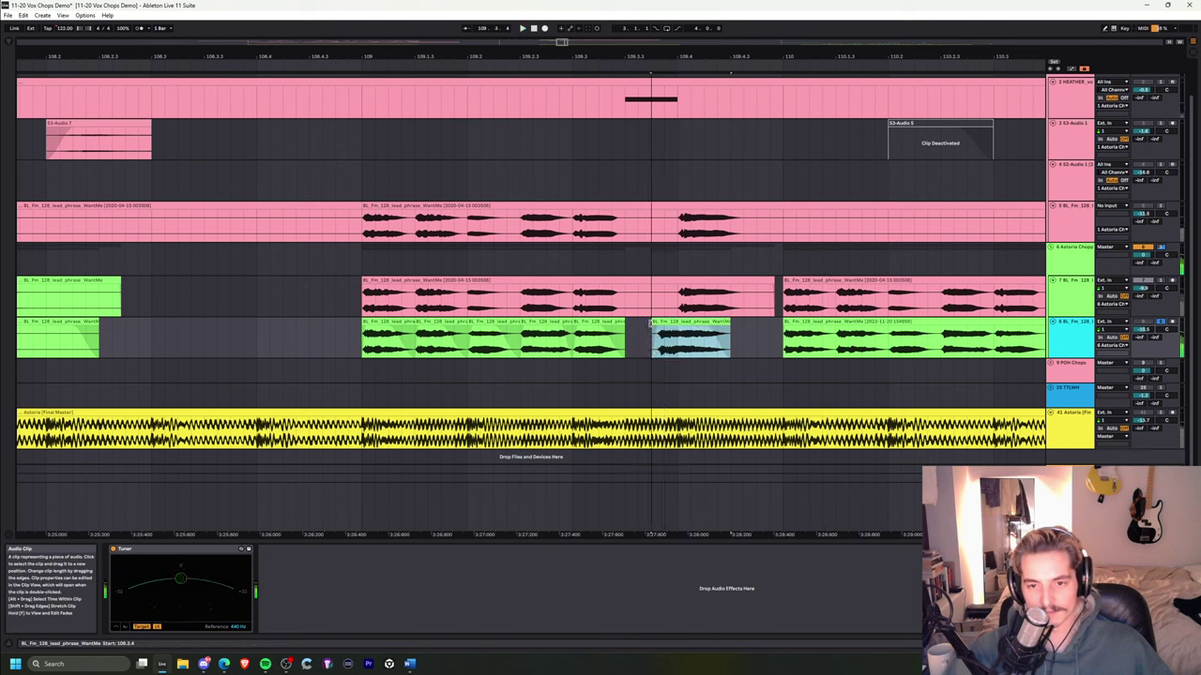
left_click_drag(730, 324, 783, 324)
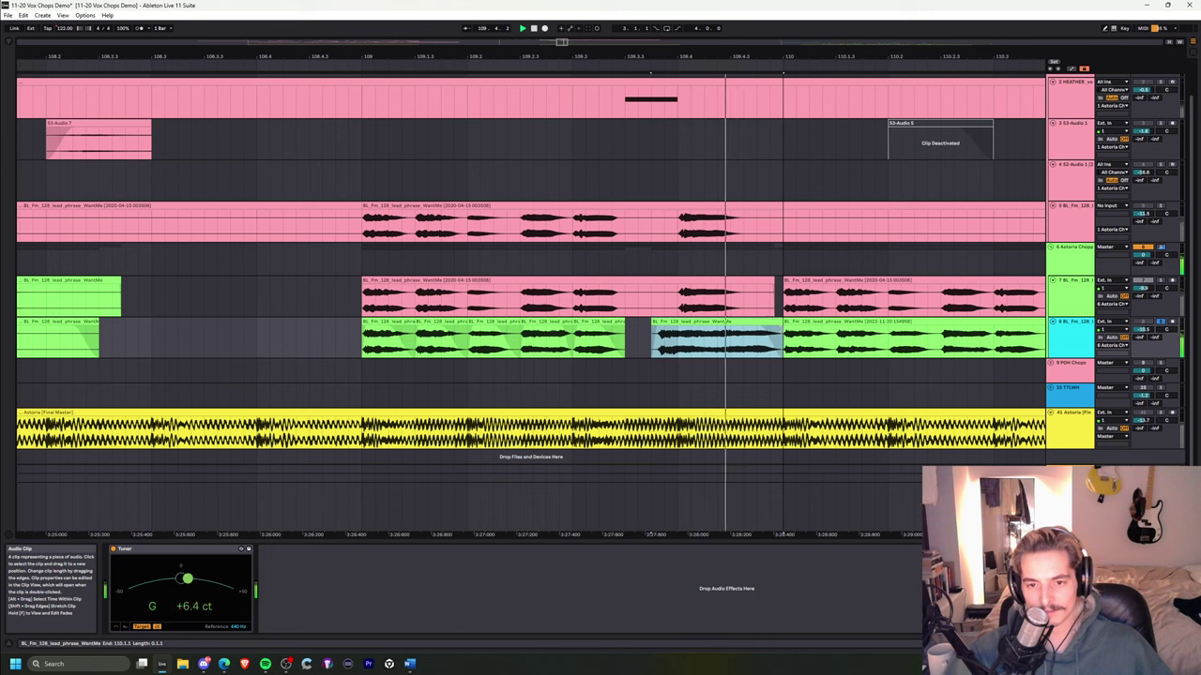
key("ctrl+z")
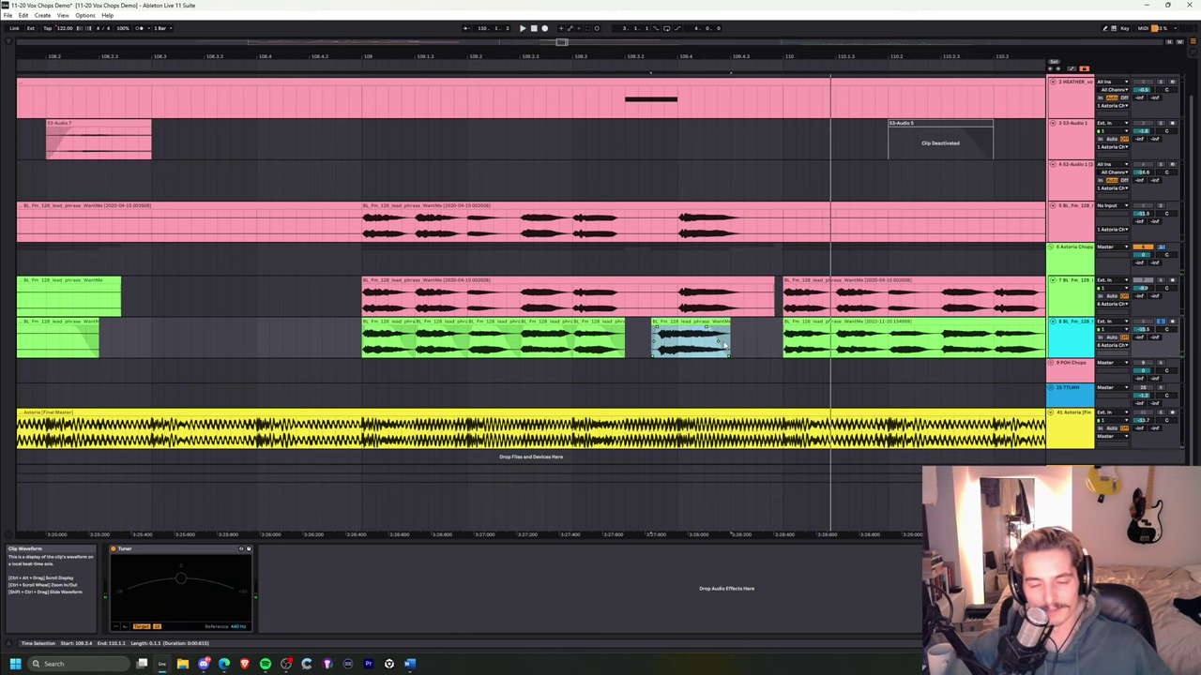
- Play the short green chop at 109.4.1 and return the playback position to its start
mouse_move(453, 53)
left_mouse_down()
mouse_move(453, 22)
mouse_move(454, 38)
left_mouse_up()
key("space")
key("space")
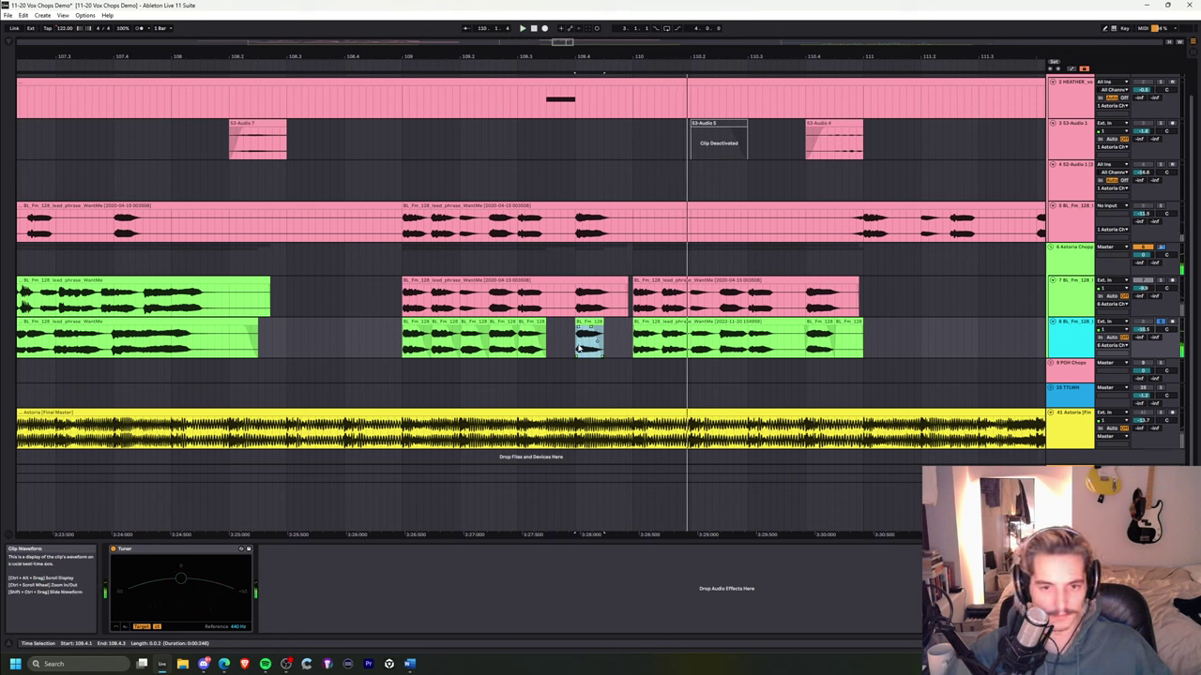
left_click(575, 333)
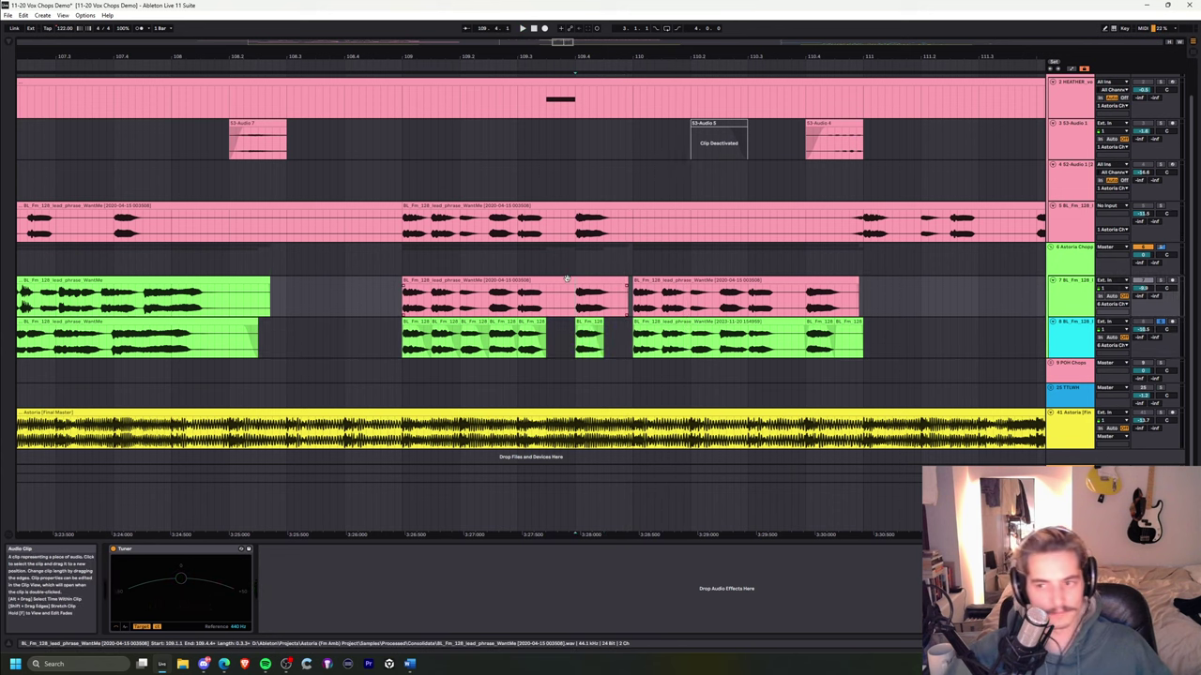
- Solo and play the upper track's pink clip from 109.1.1, and play the lower track's green chops over the same section
key("s")
key("space")
left_click(579, 281)
key("space")
key("space")
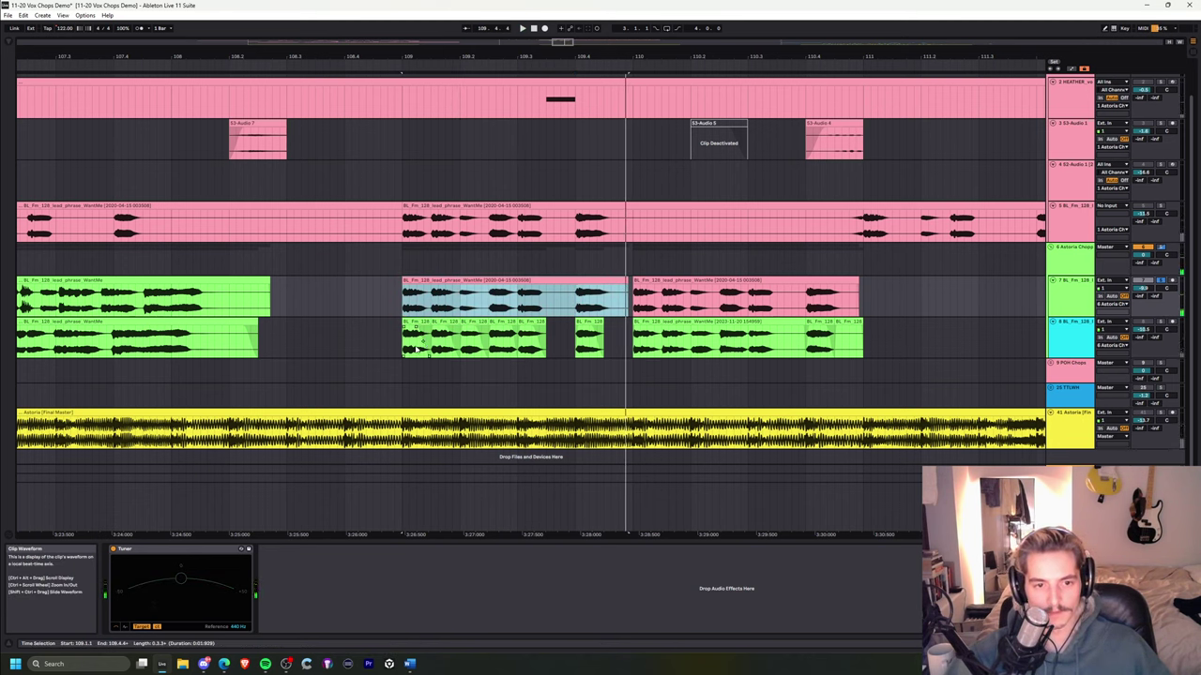
left_click(397, 357)
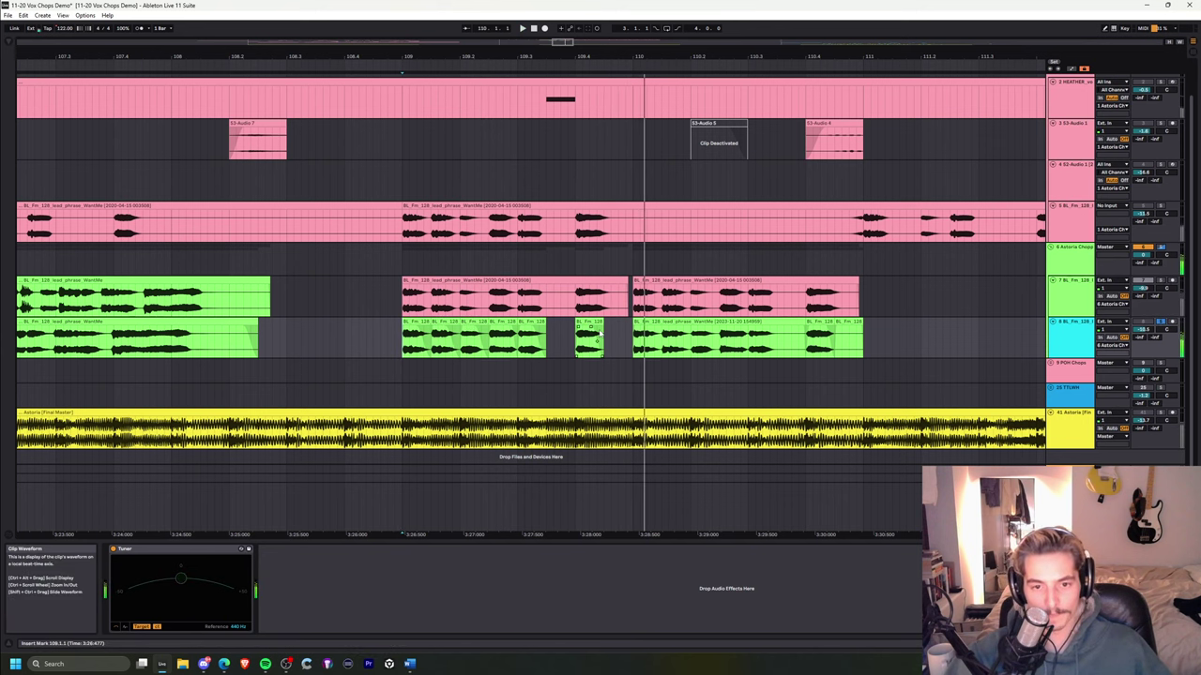
key("space")
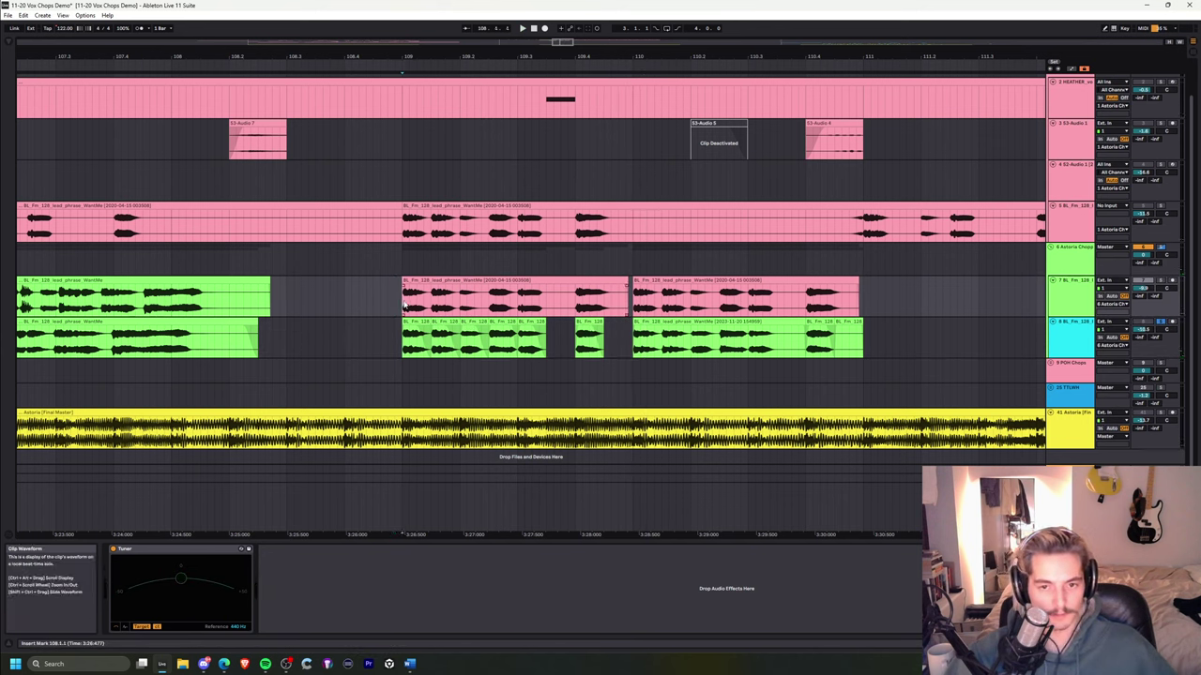
- Open the green clip at 110.1.1 to examine its sample waveform, and select it again in the arrangement
left_click(631, 352)
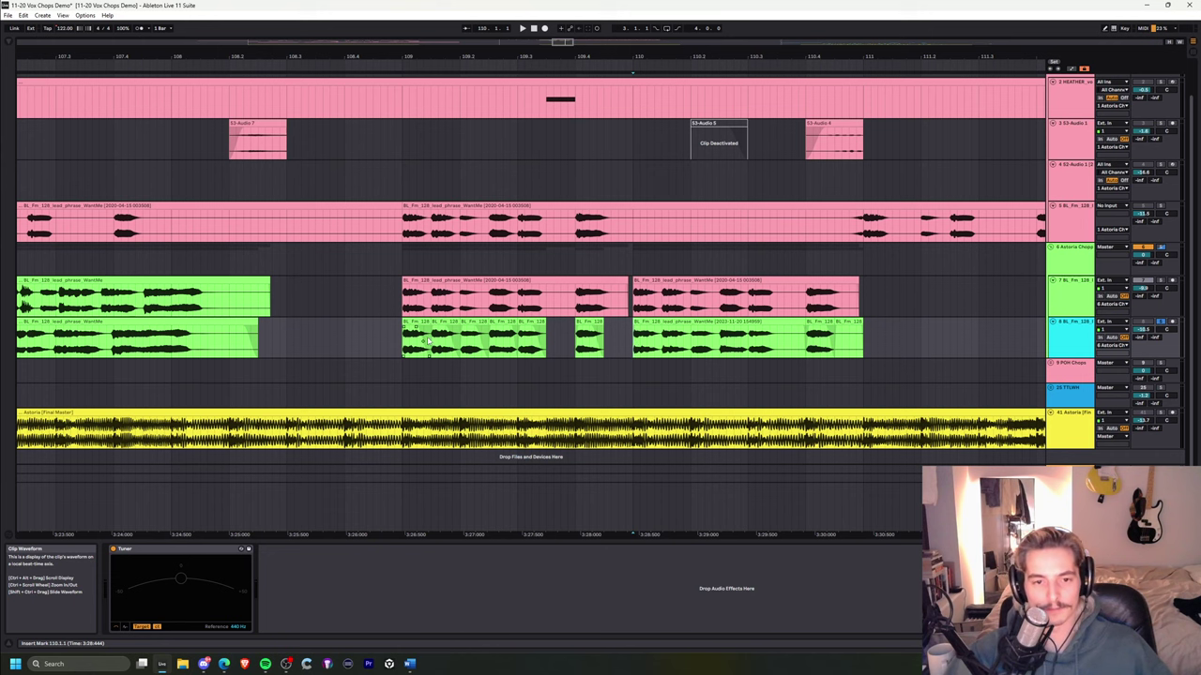
left_click_drag(402, 349, 621, 336)
double_click(663, 323)
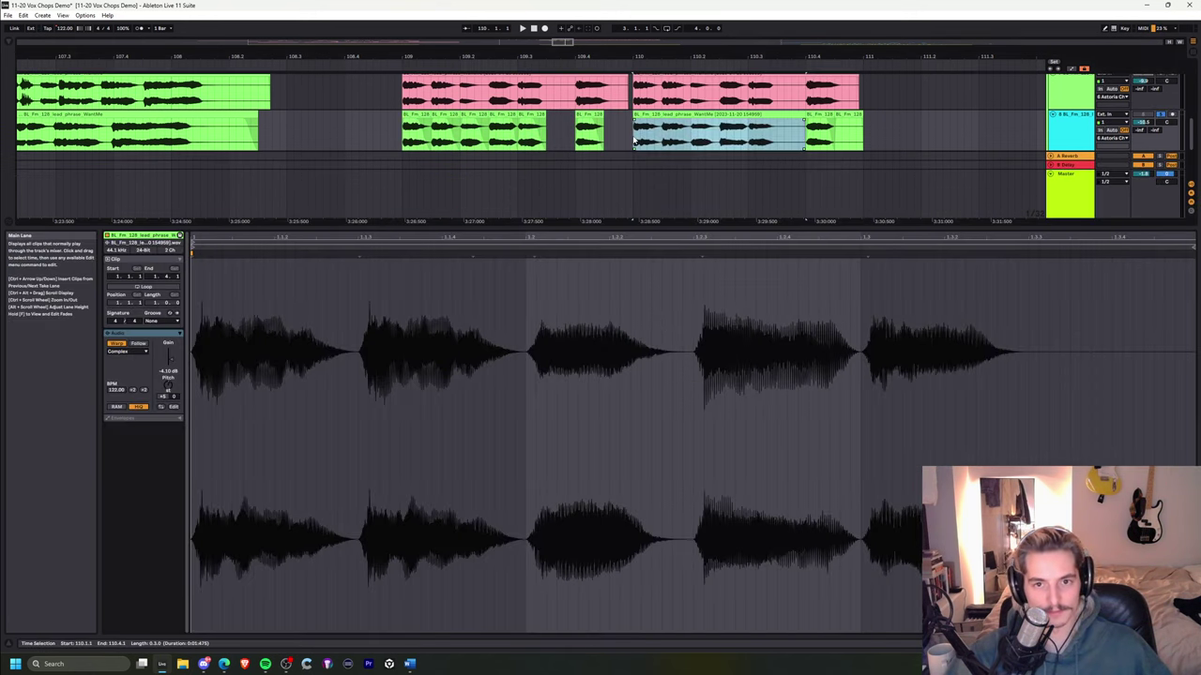
key("space")
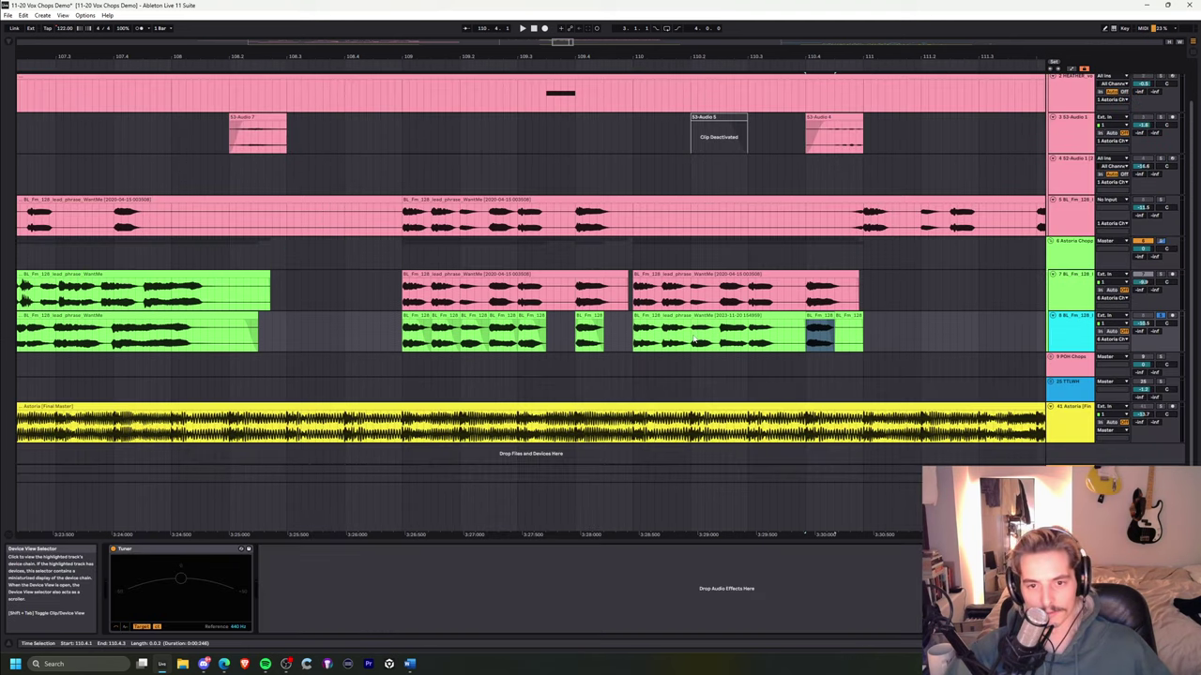
left_click(661, 319)
double_click(662, 318)
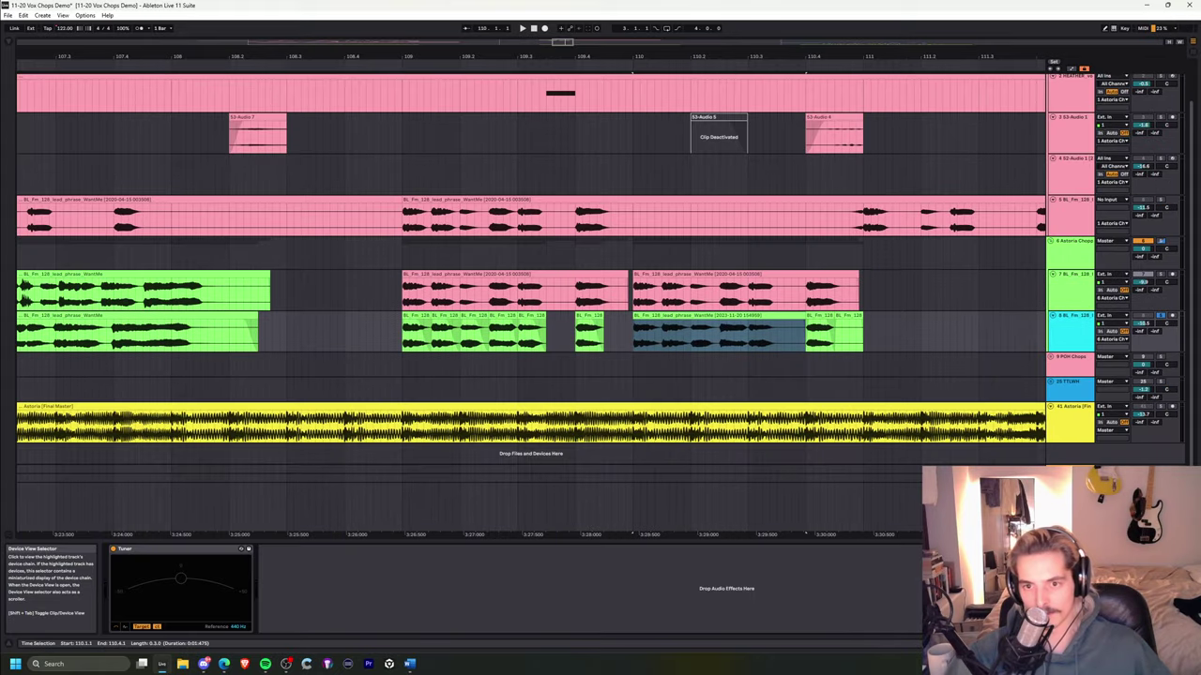
- Solo and play the upper green-group track's pink WantMe clip from 110.1.1
scroll(830, 364, "up", 1)
left_click(822, 344)
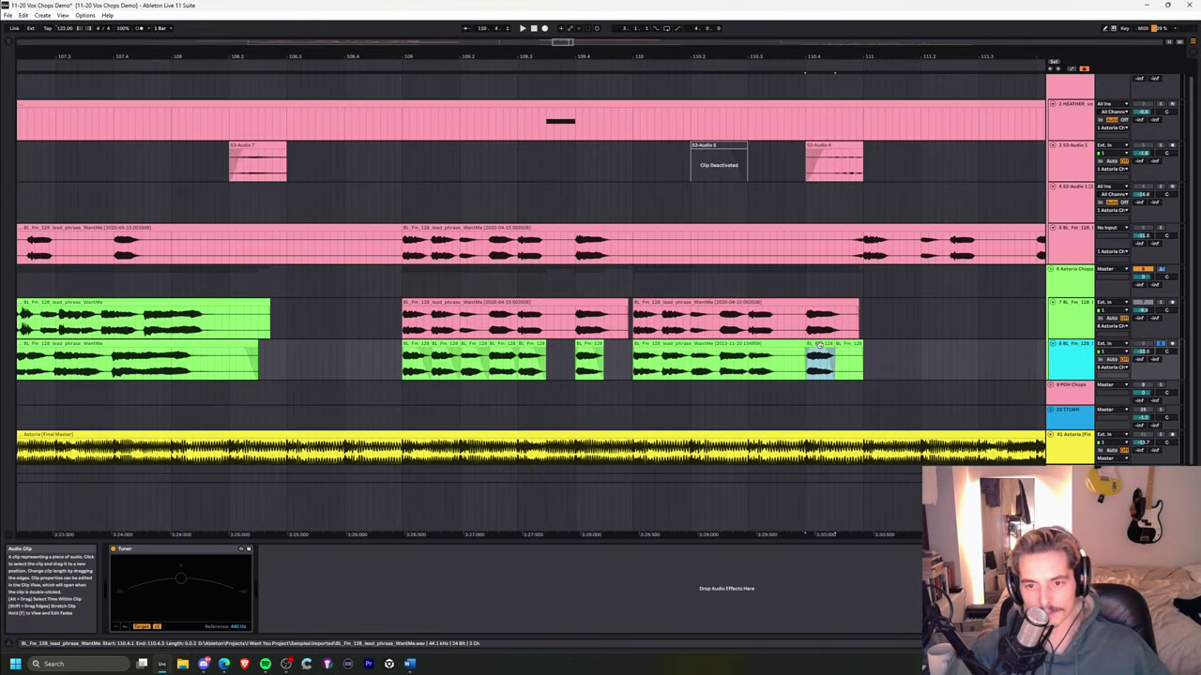
left_click(635, 320)
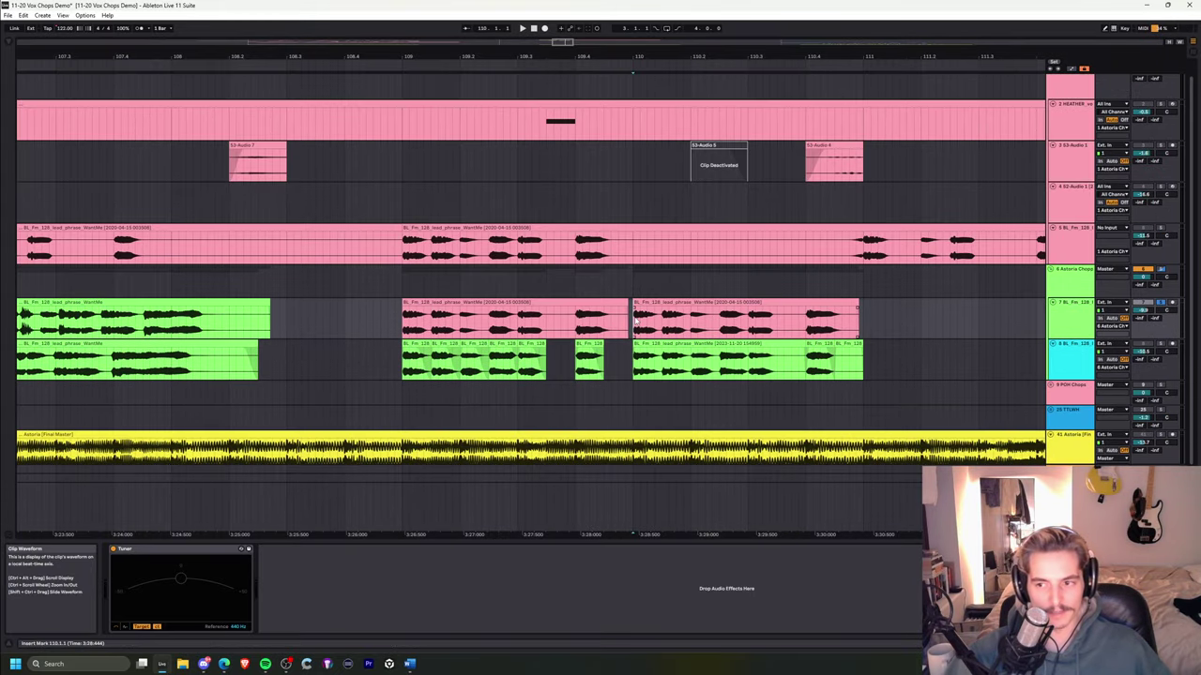
left_click(639, 302)
key("space")
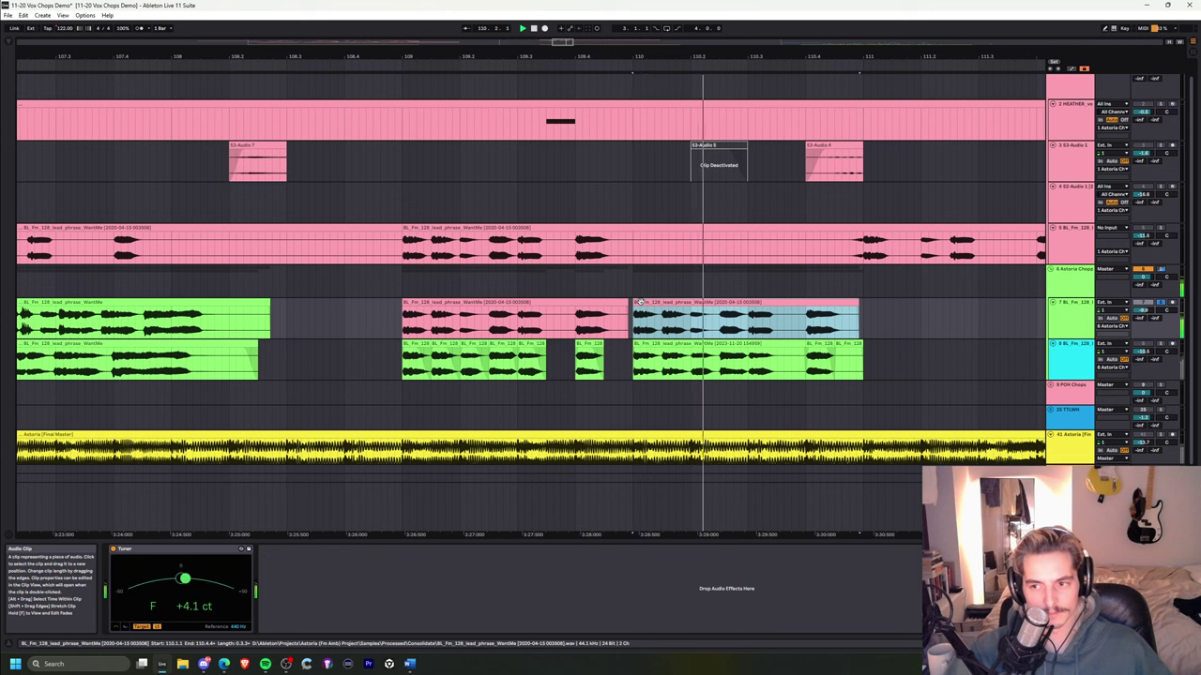
key("space")
- Solo the lower track and play its green WantMe chops from 110.1.1 for comparison
left_click(633, 371)
key("s")
key("space")
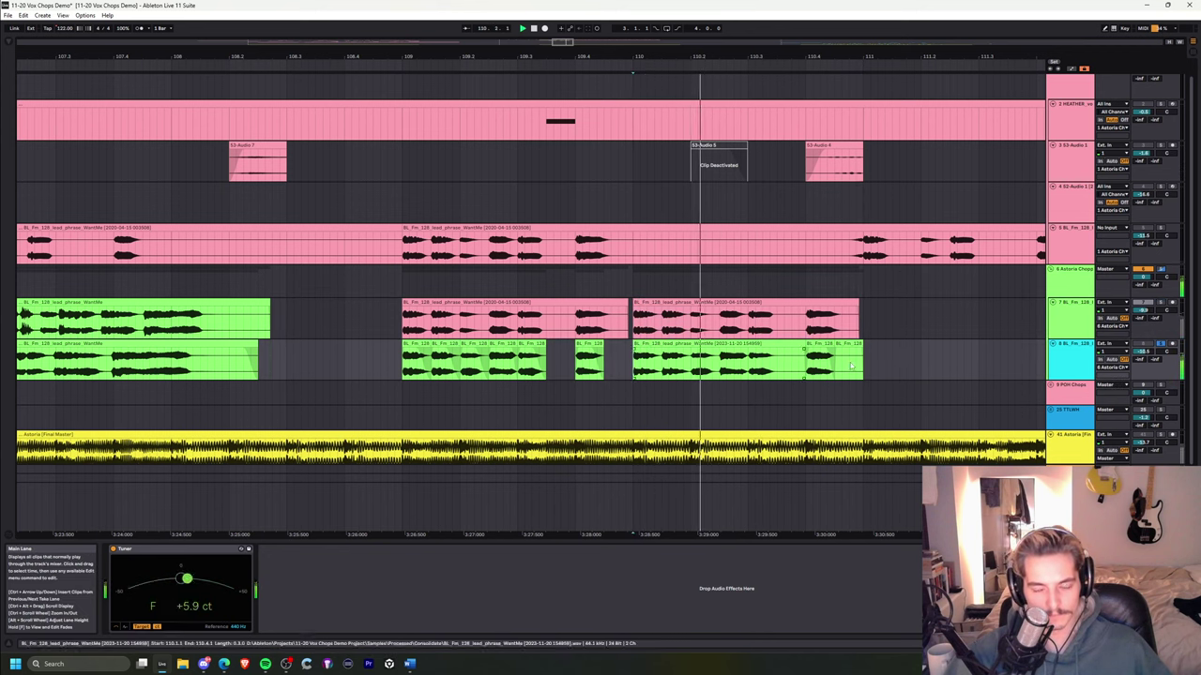
key("space")
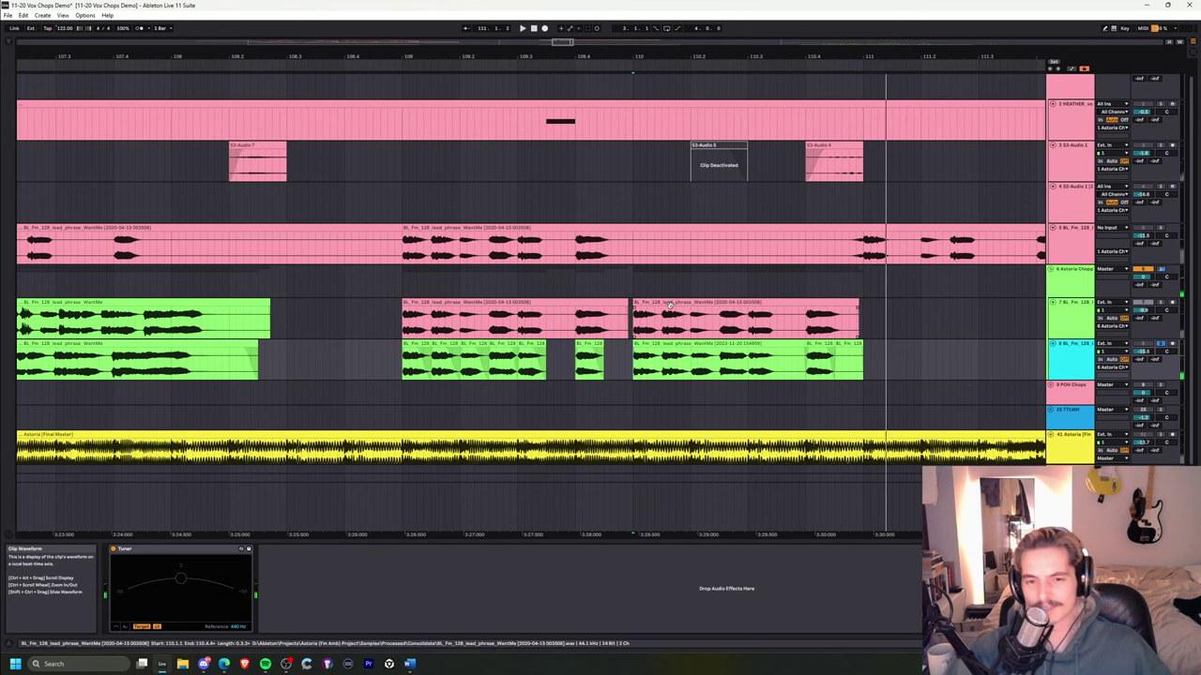
- Solo the upper track again and replay the start of its pink clip at 110.1.1
left_click(653, 310)
key("s")
key("space")
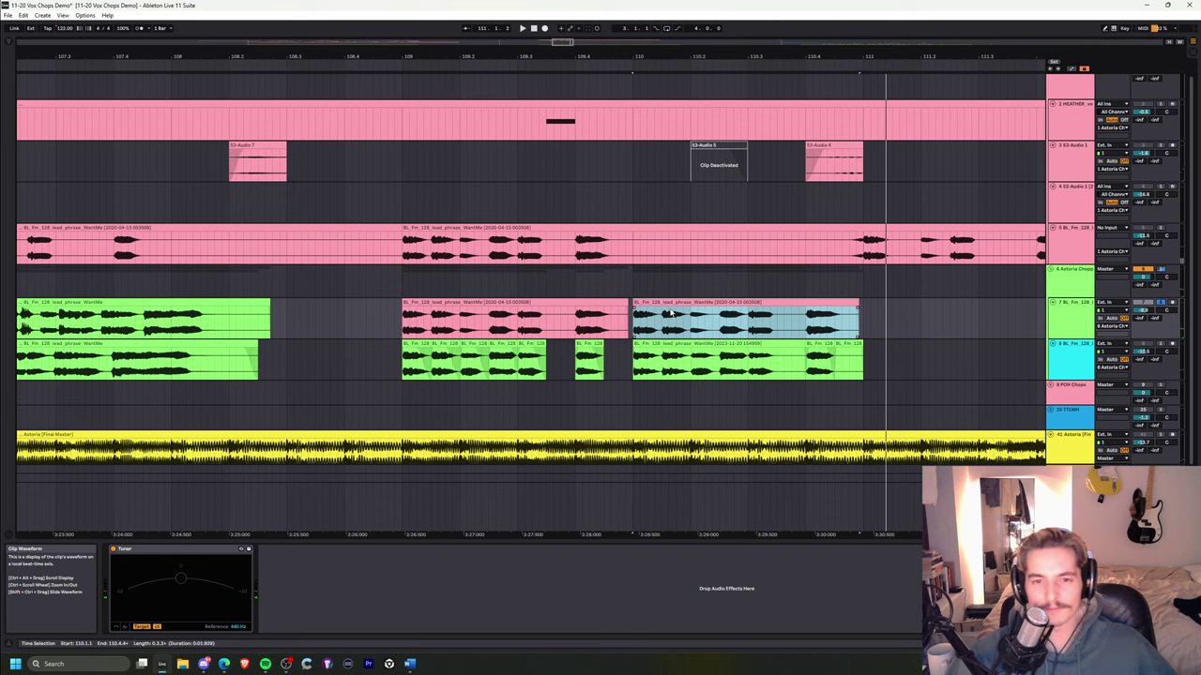
left_click_drag(611, 54, 558, 78)
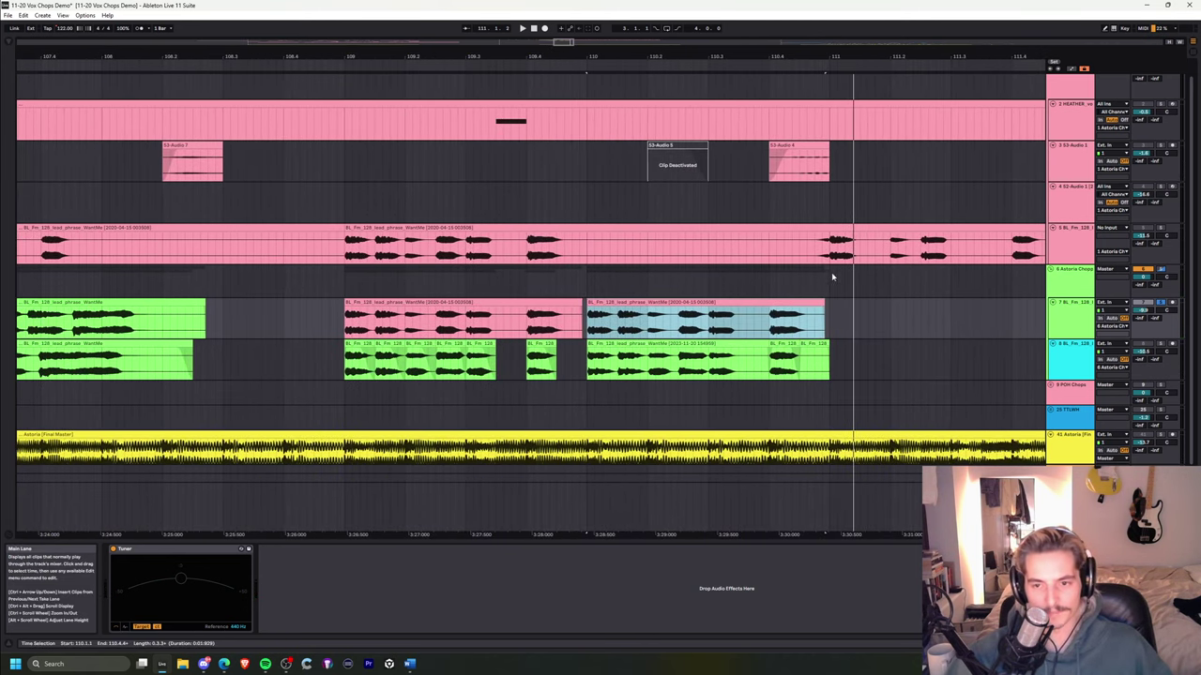
left_click(771, 336)
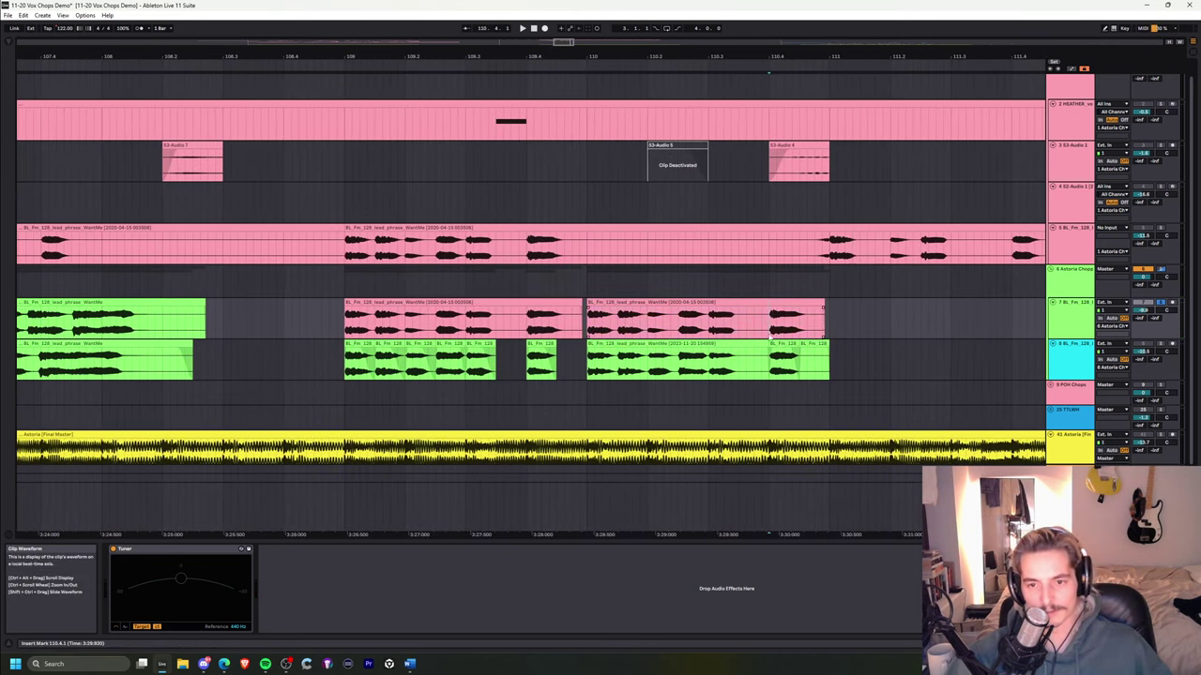
left_click(646, 302)
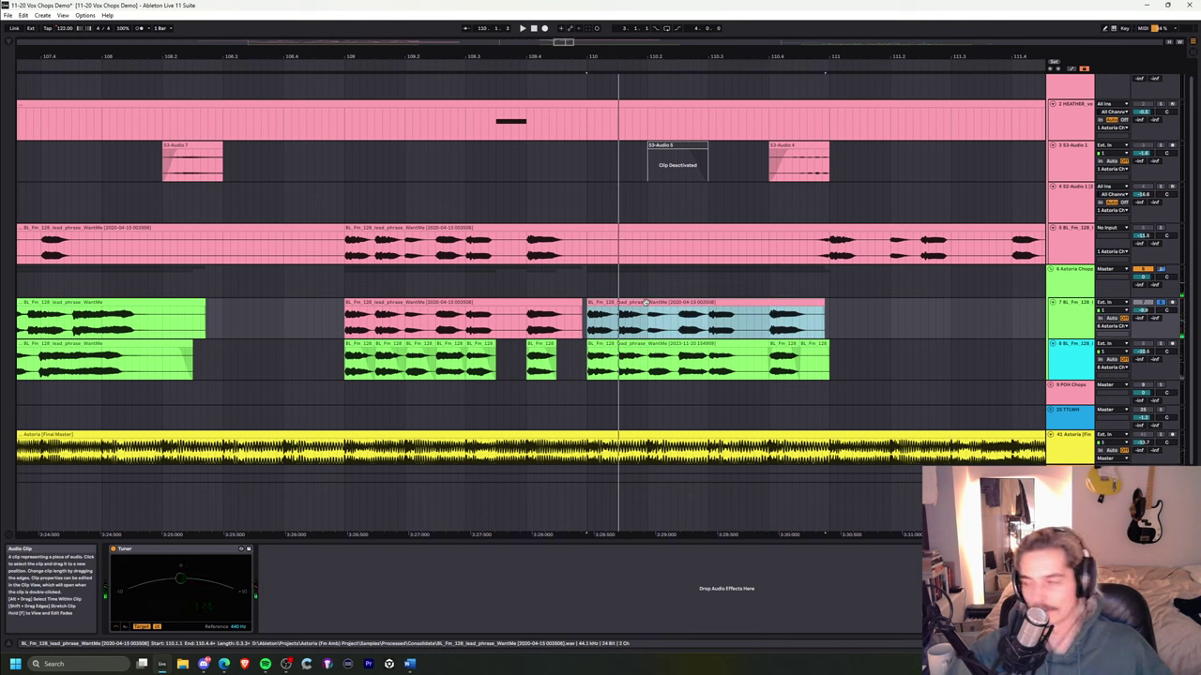
- Play the long pink chops track from 109.1.1, and compare it with the upper green-group track's pink clip at 110.1.1
left_click(357, 240)
key("space")
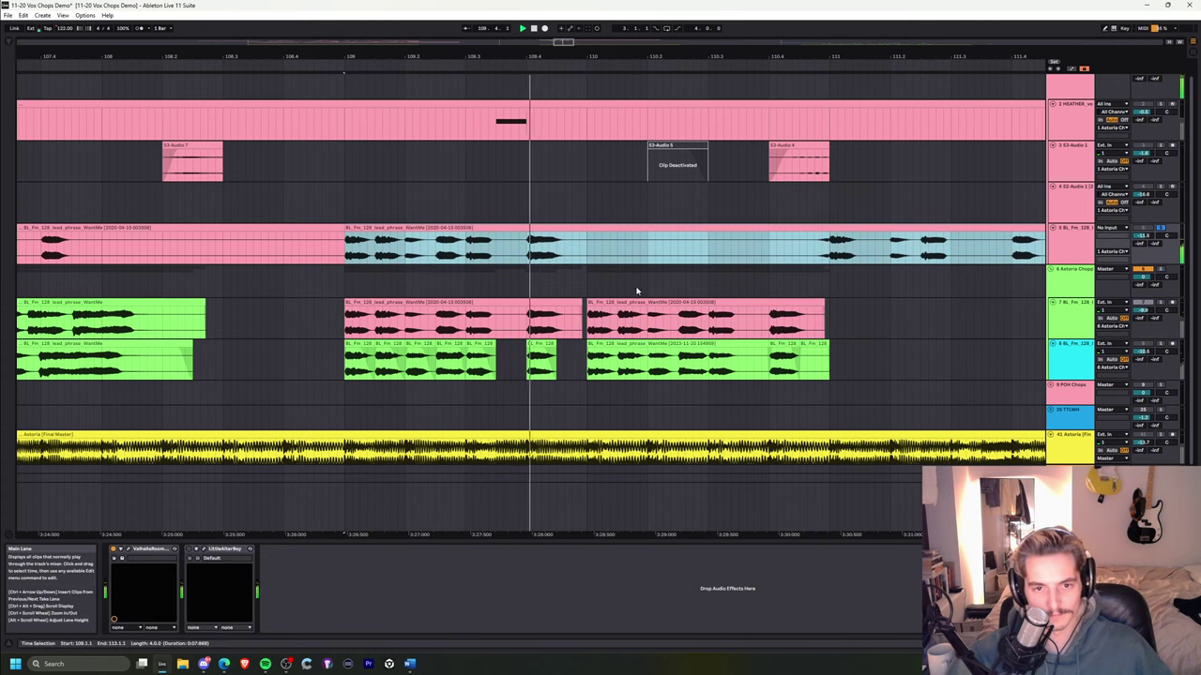
left_click(638, 312)
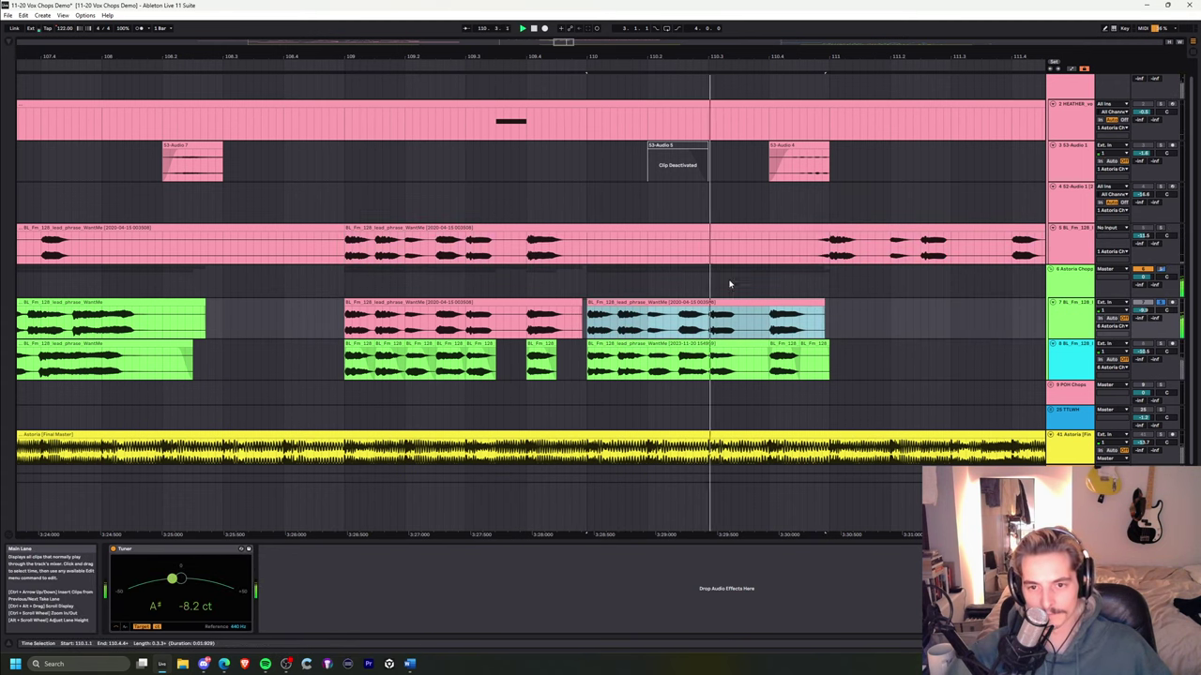
left_click(588, 363)
key("space")
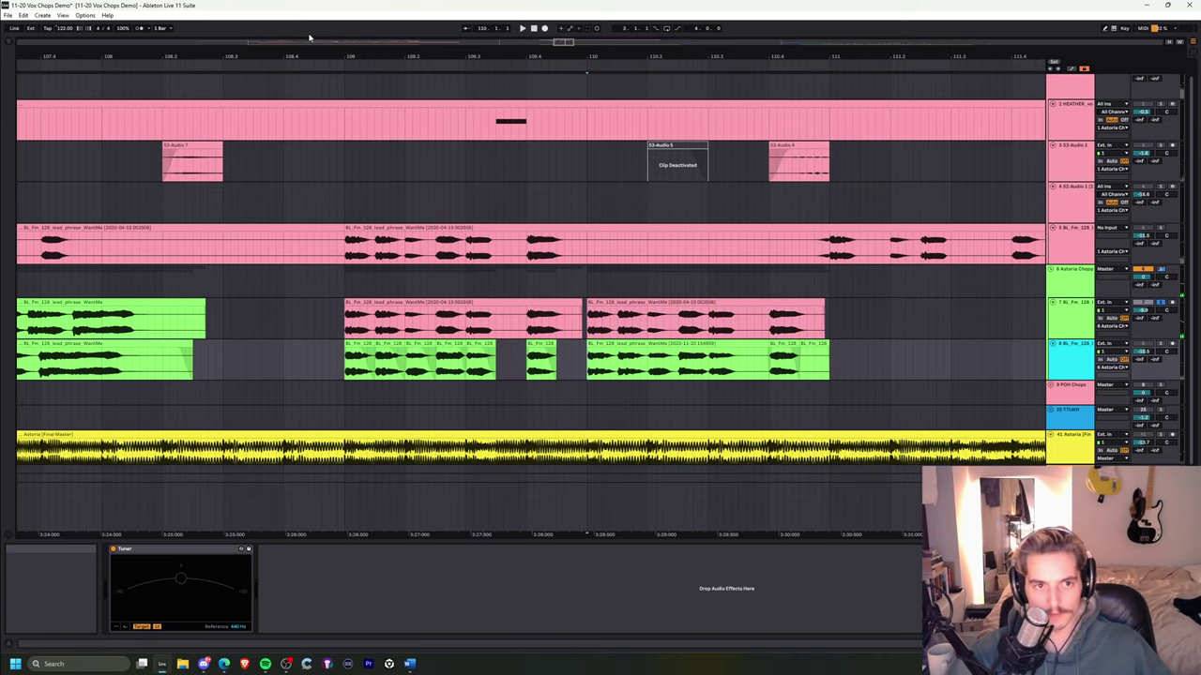
- Play the lower track's green clips from 107.1.1 and again from 109.1.1
left_click_drag(310, 56, 424, 56)
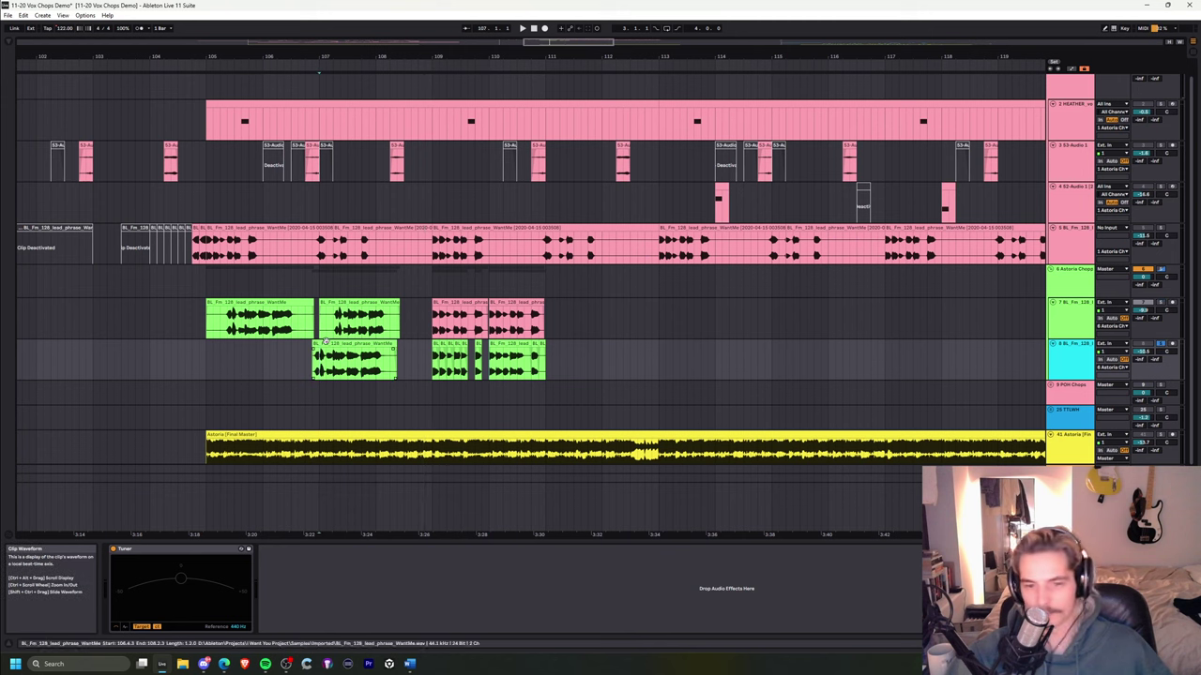
key("space")
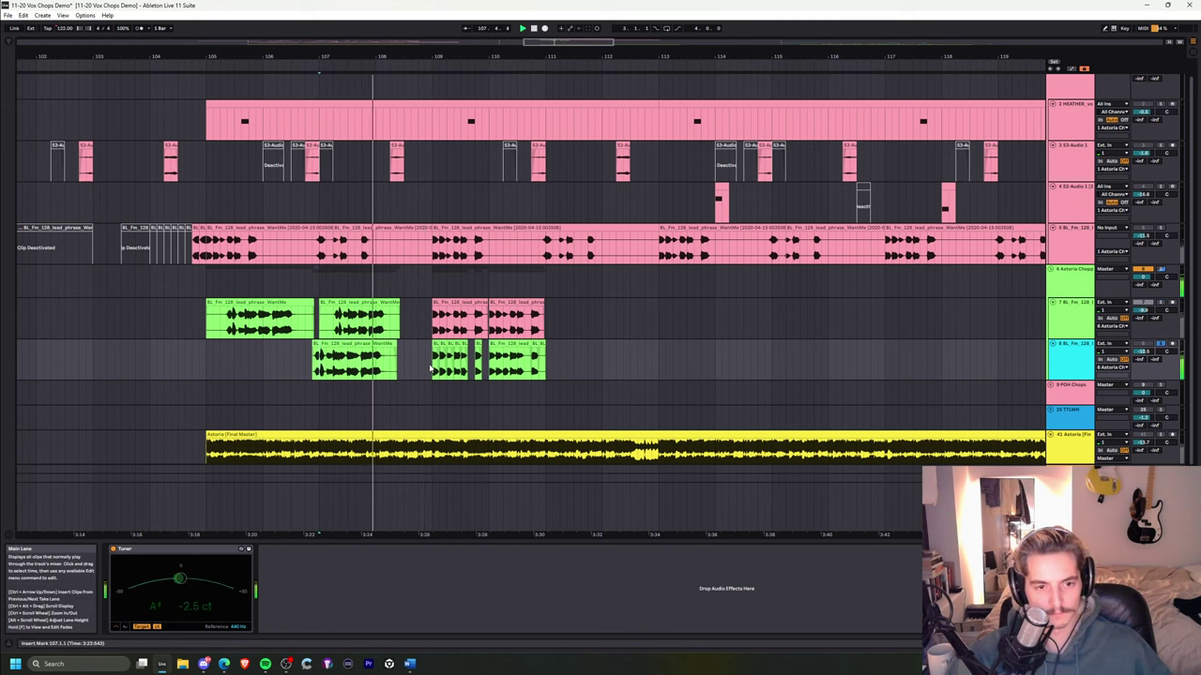
key("space")
left_click(431, 370)
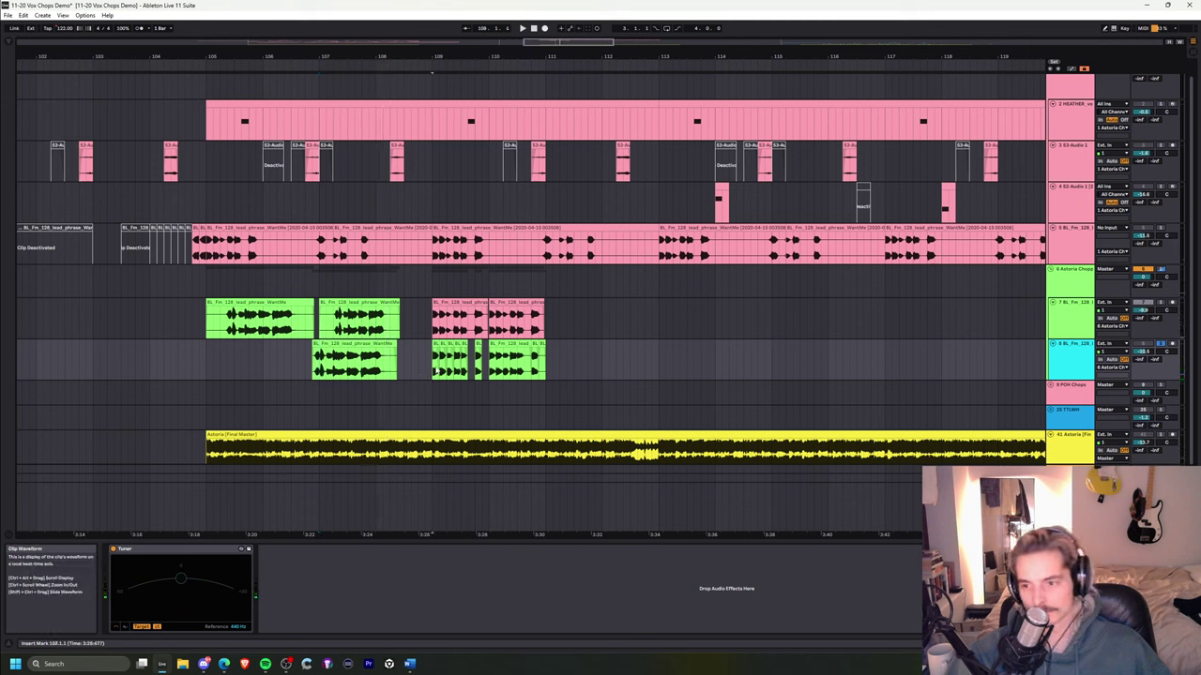
key("space")
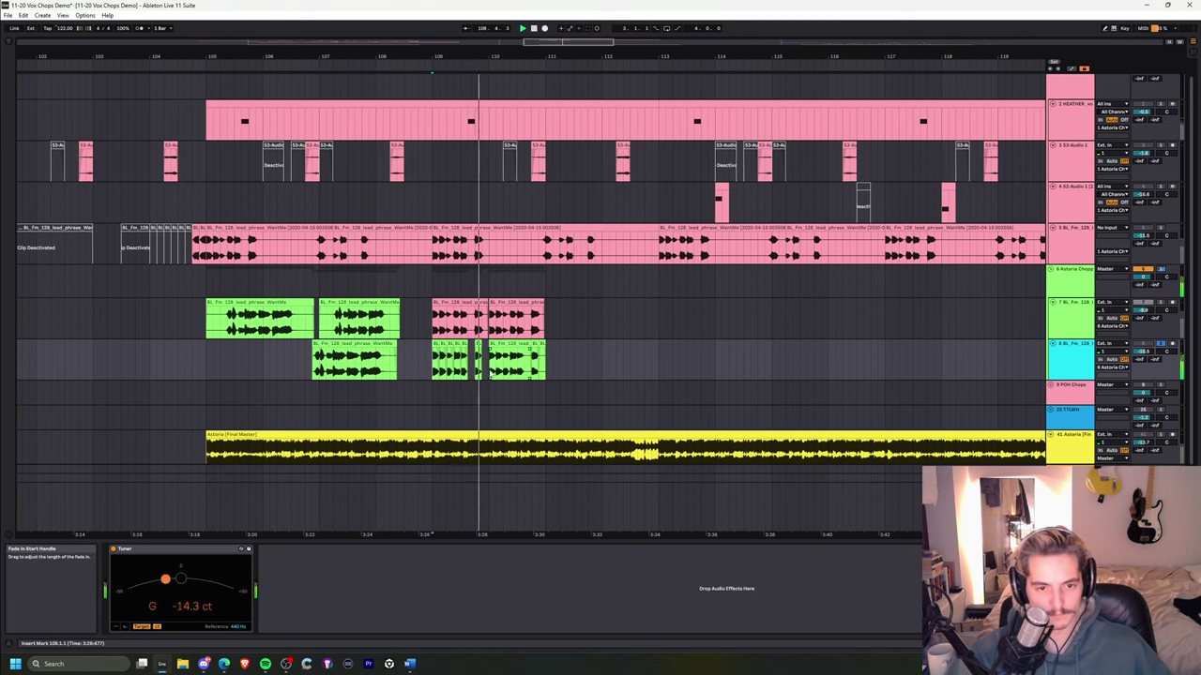
key("space")
- Play the lower track's green clip from 110.1.1 and the long pink chops track's clip from 105.1.1
left_click(489, 371)
key("space")
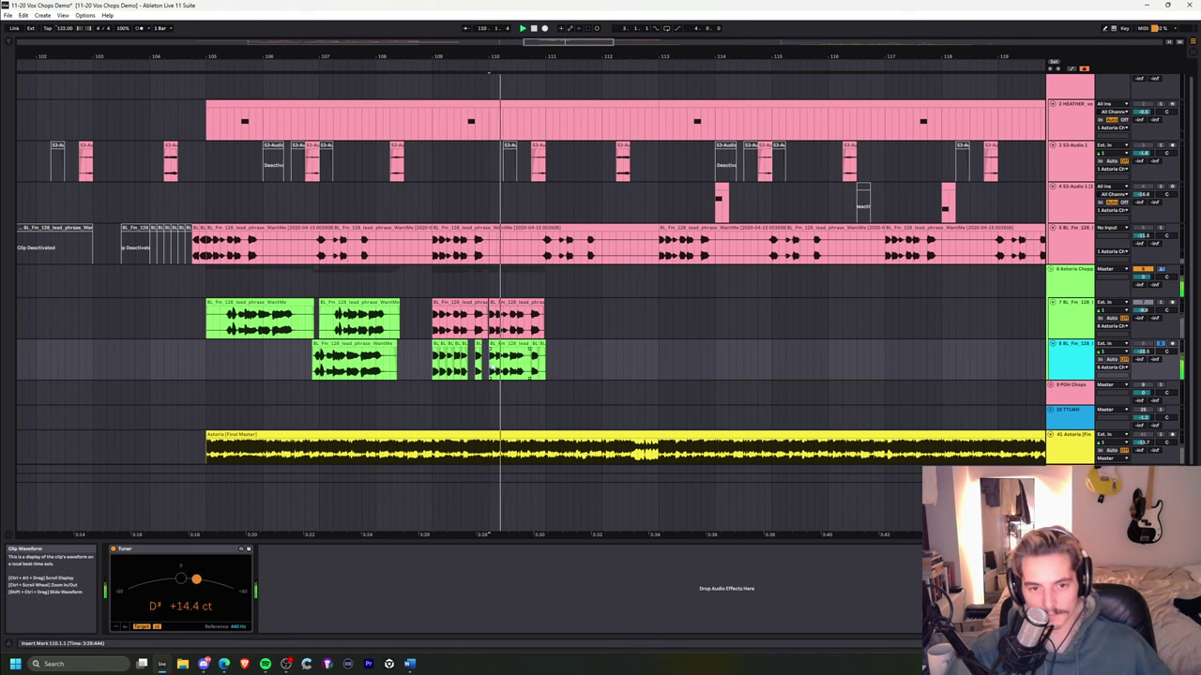
left_click(494, 368)
key("space")
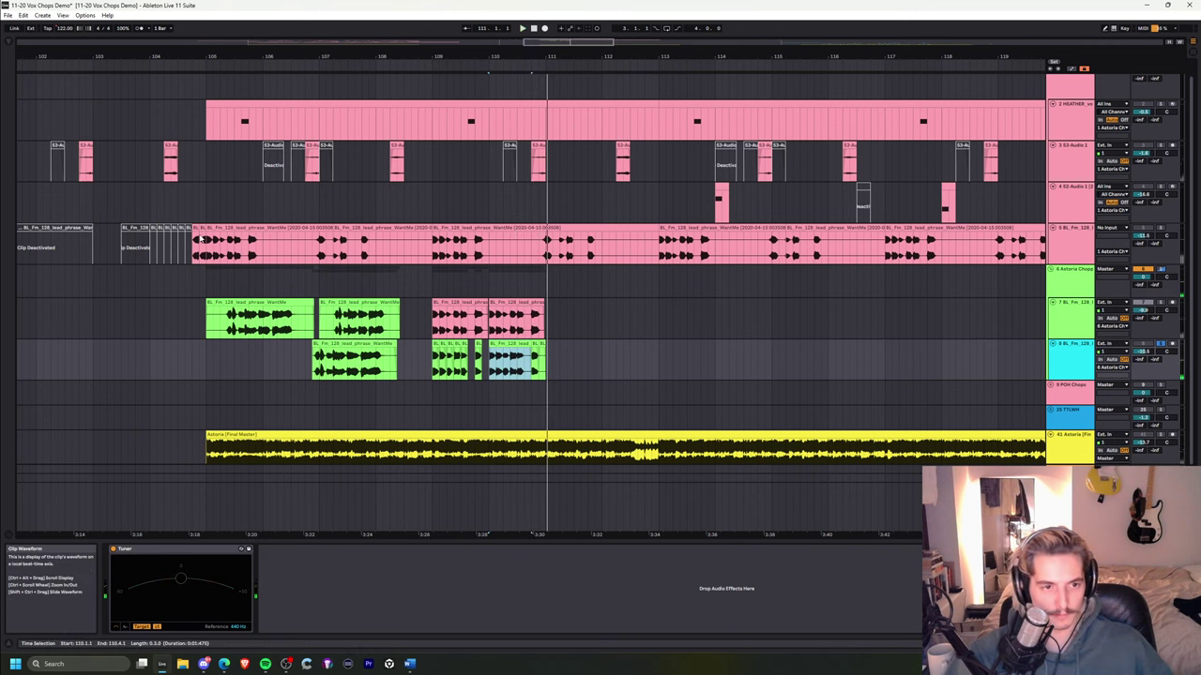
left_click(214, 229)
key("space")
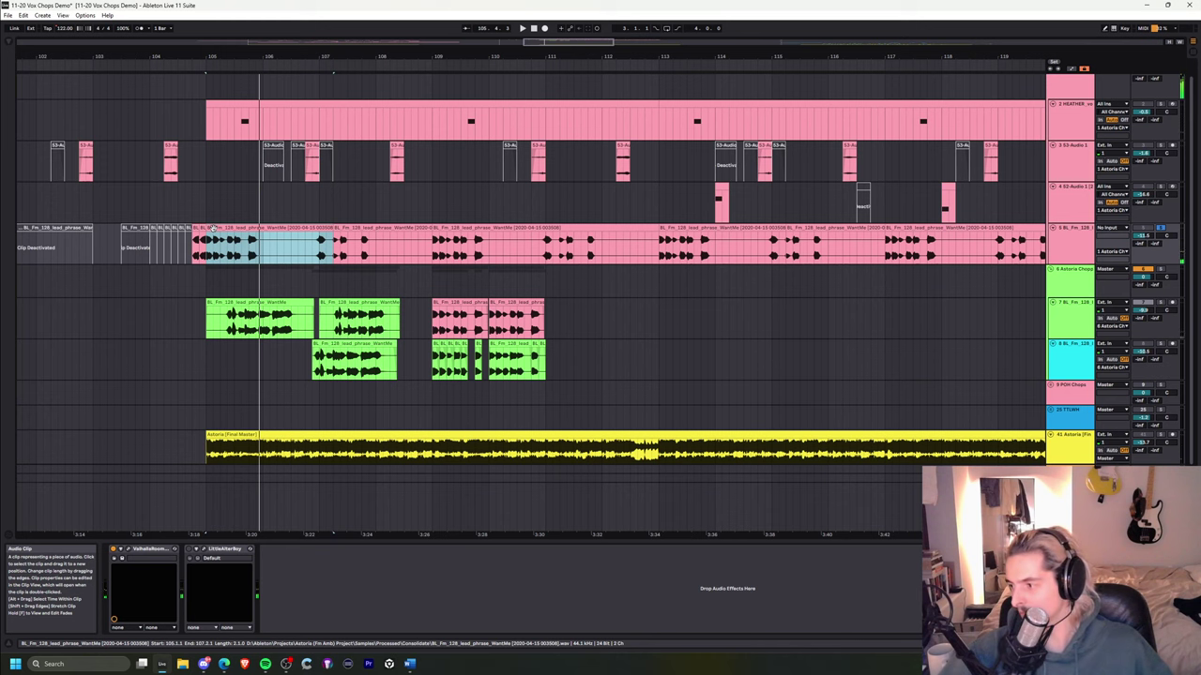
- Solo the HEATHER vocal one-shot track and play its note from 105.3.3
scroll(830, 283, "up", 1)
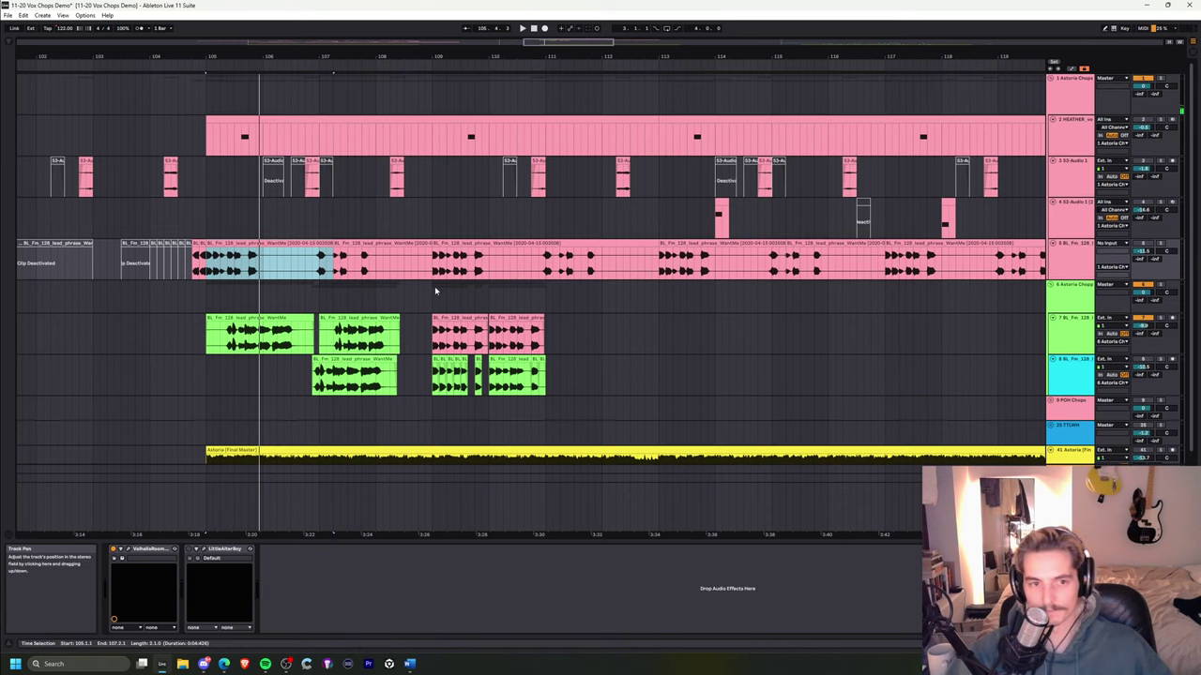
left_click(277, 280)
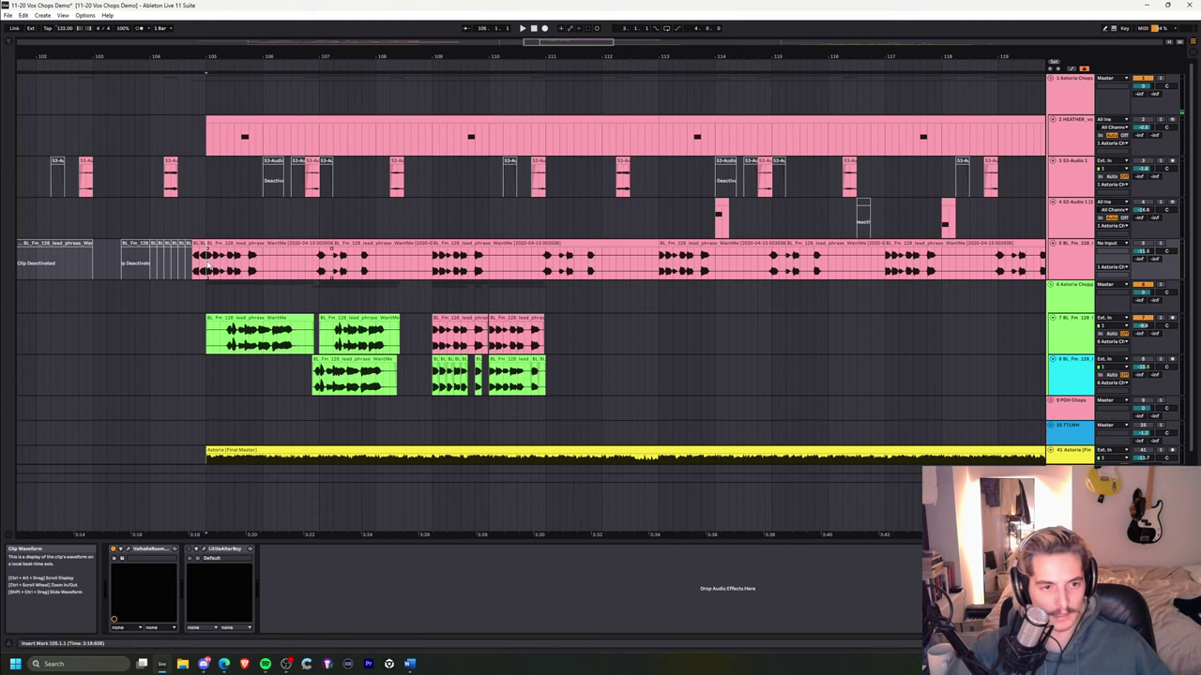
left_click(226, 334)
mouse_move(238, 57)
left_mouse_down()
mouse_move(340, 202)
mouse_move(300, 134)
left_mouse_up()
left_click(305, 141)
key("space")
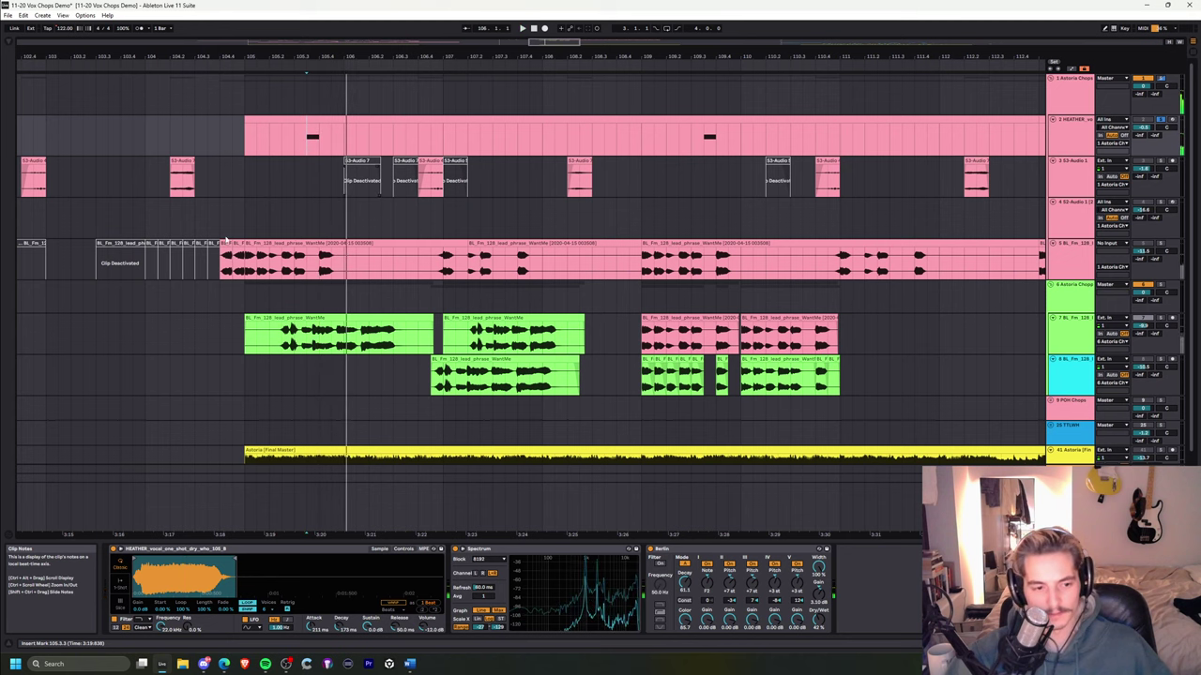
- Select the pink Astoria Chops group to show its effects, and adjust its track volume to -3.4 dB
left_click(373, 193)
left_click(1091, 99)
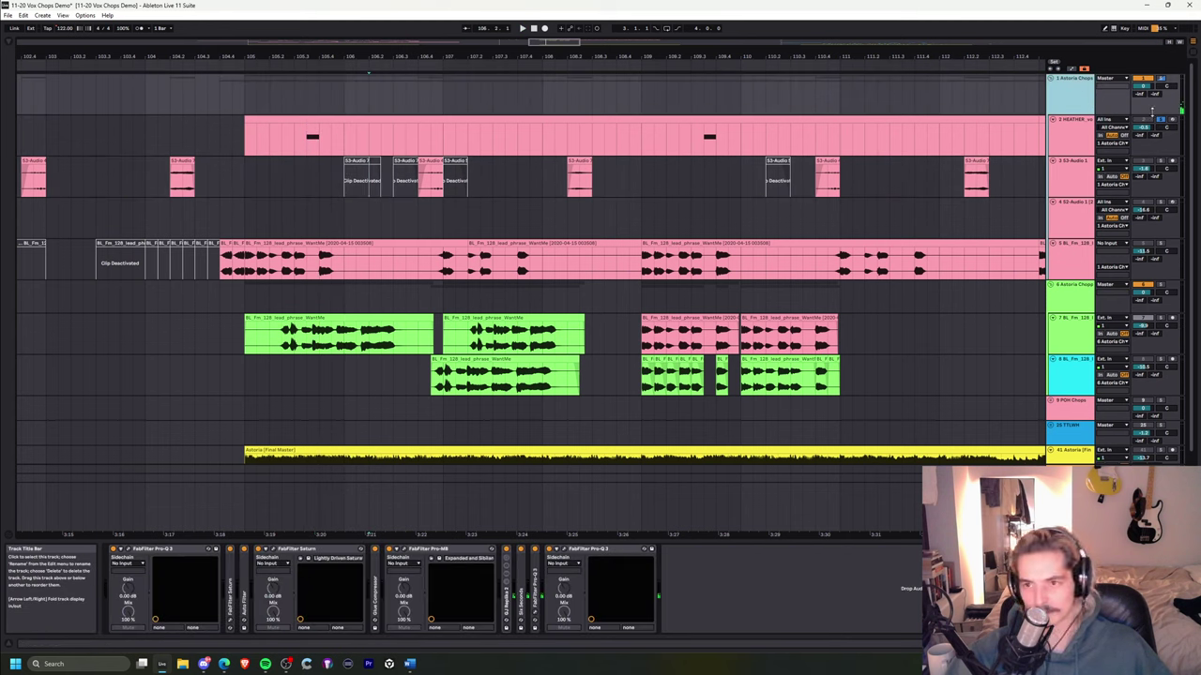
left_click_drag(1143, 86, 1143, 94)
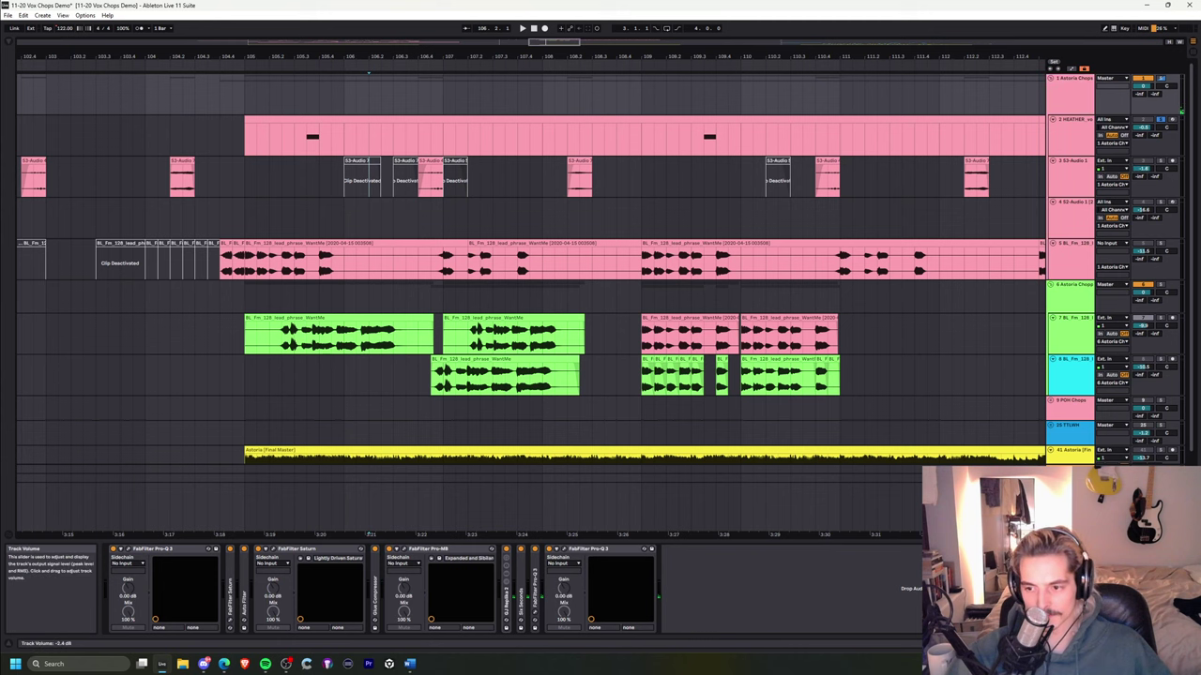
- Solo the long pink WantMe chops track and select its section from 105.1.1 to 106.1.1
left_click(235, 218)
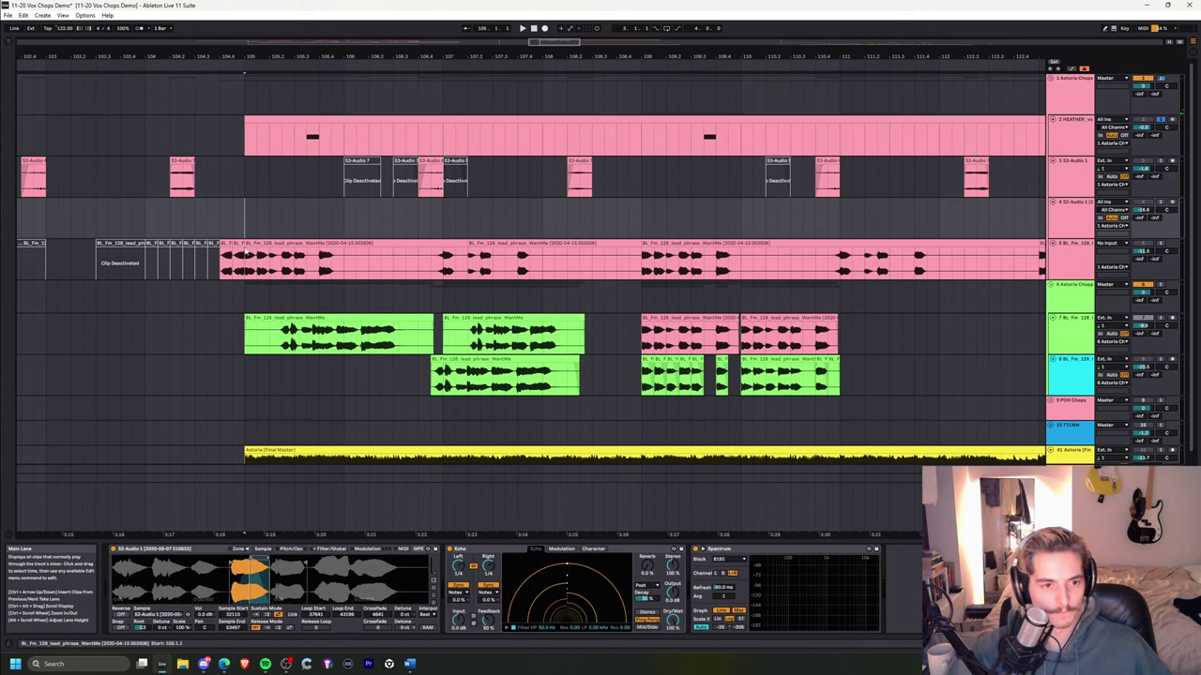
left_click(245, 252)
left_click_drag(264, 56, 279, 98)
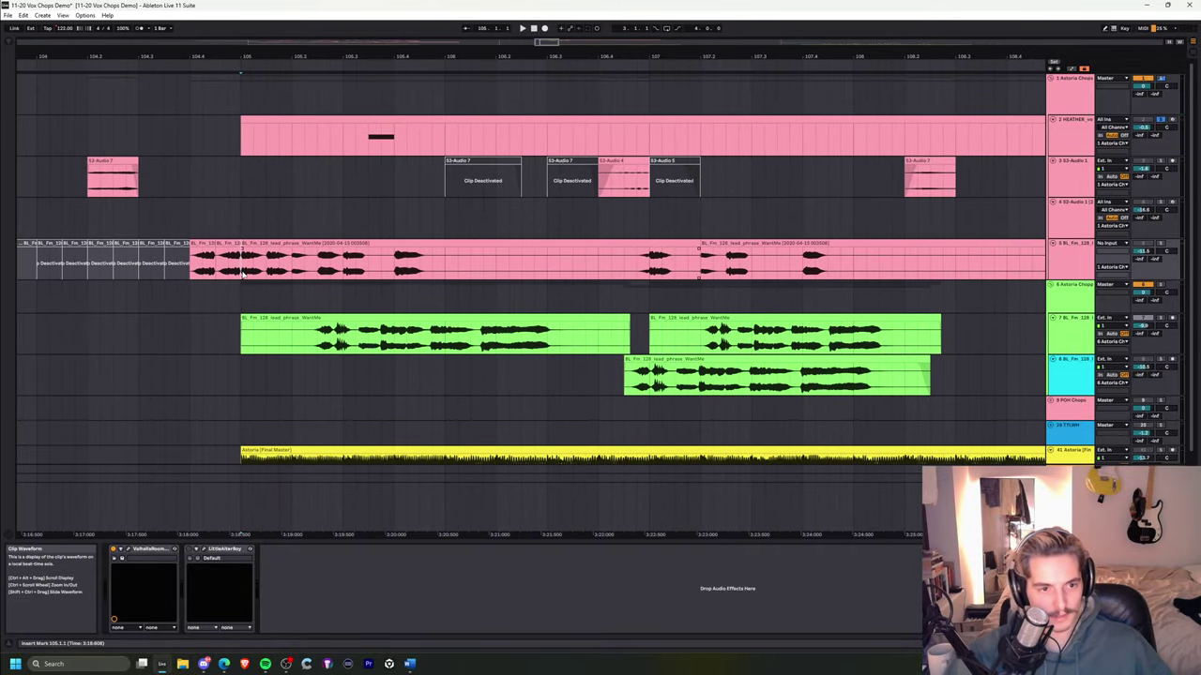
left_click_drag(308, 58, 309, 26)
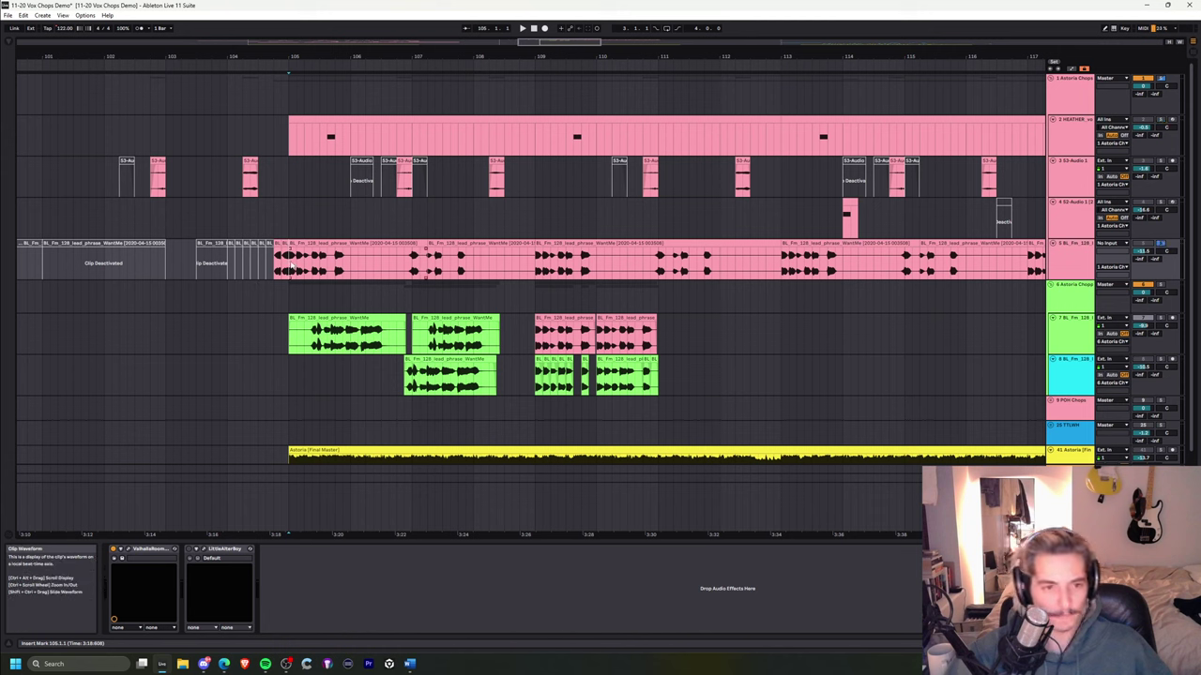
left_click_drag(289, 269, 390, 261)
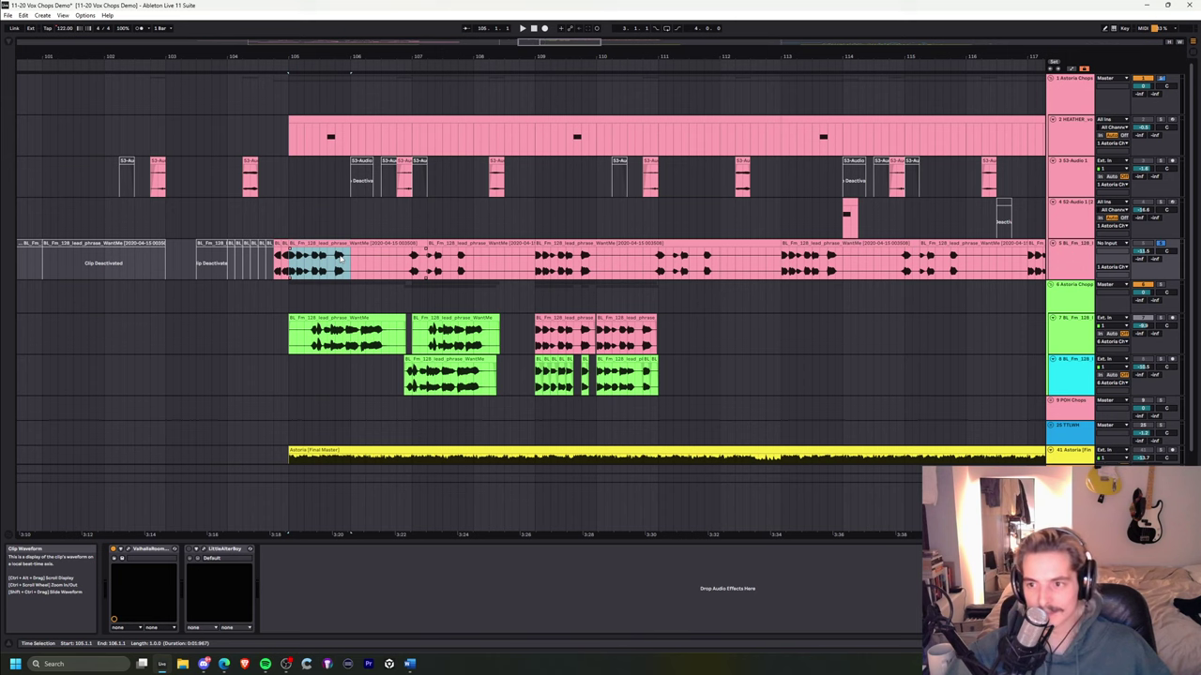
- Play the pink WantMe chops from 104.4.1, and solo and select the green lead phrase from 105.1.1 to 106.4.1
left_click(311, 346)
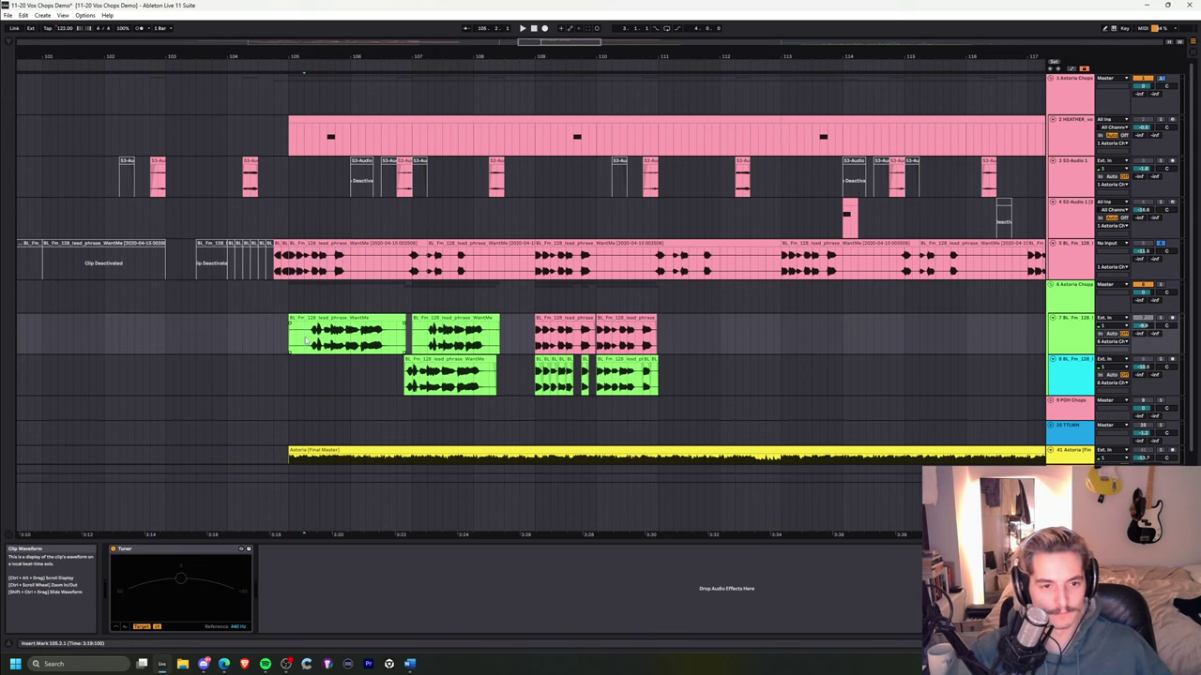
left_click(289, 270)
mouse_move(302, 50)
left_mouse_down()
mouse_move(337, 94)
mouse_move(349, 39)
left_mouse_up()
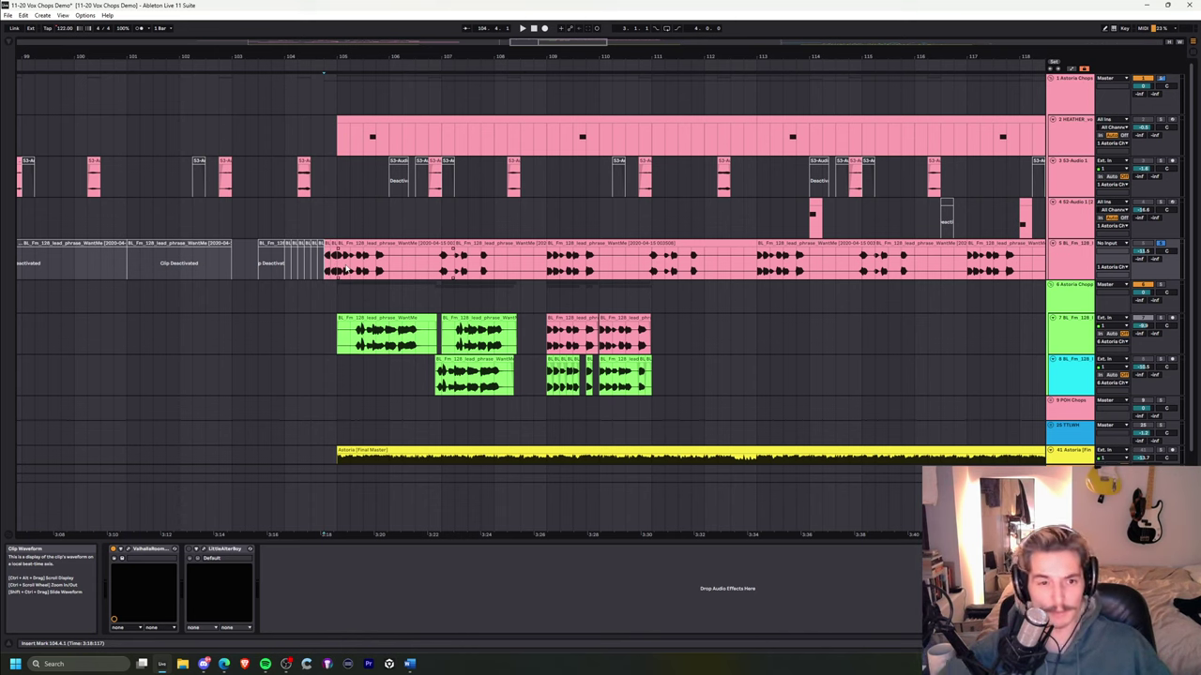
key("space")
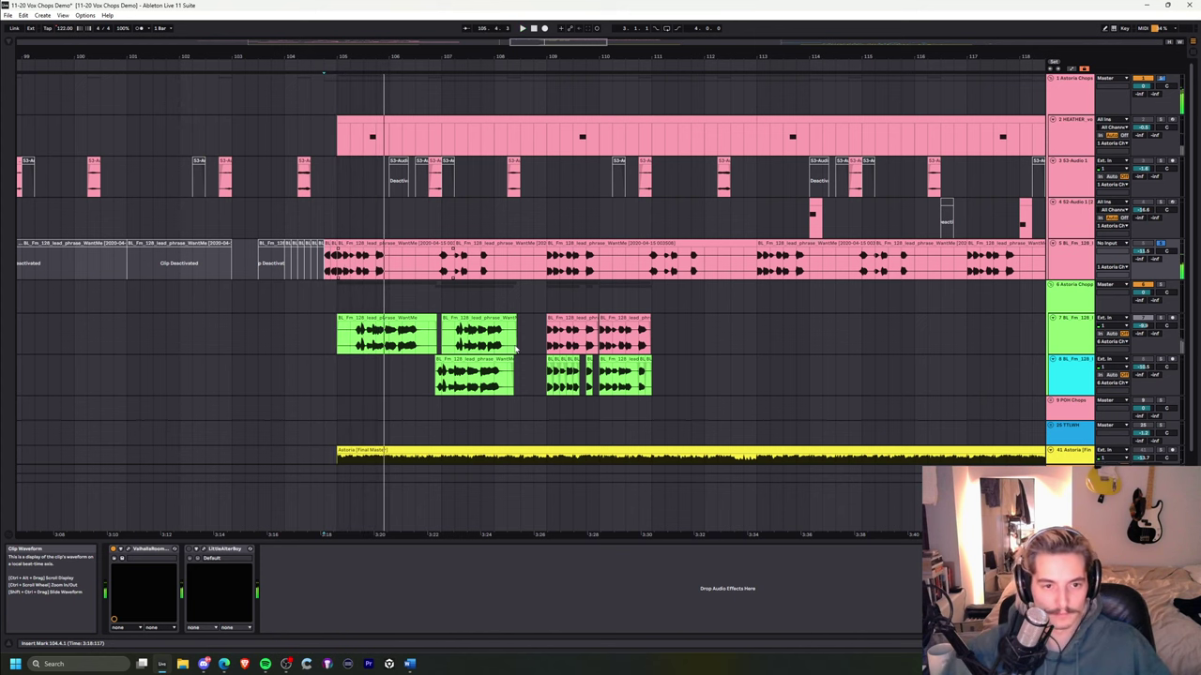
left_click(345, 344)
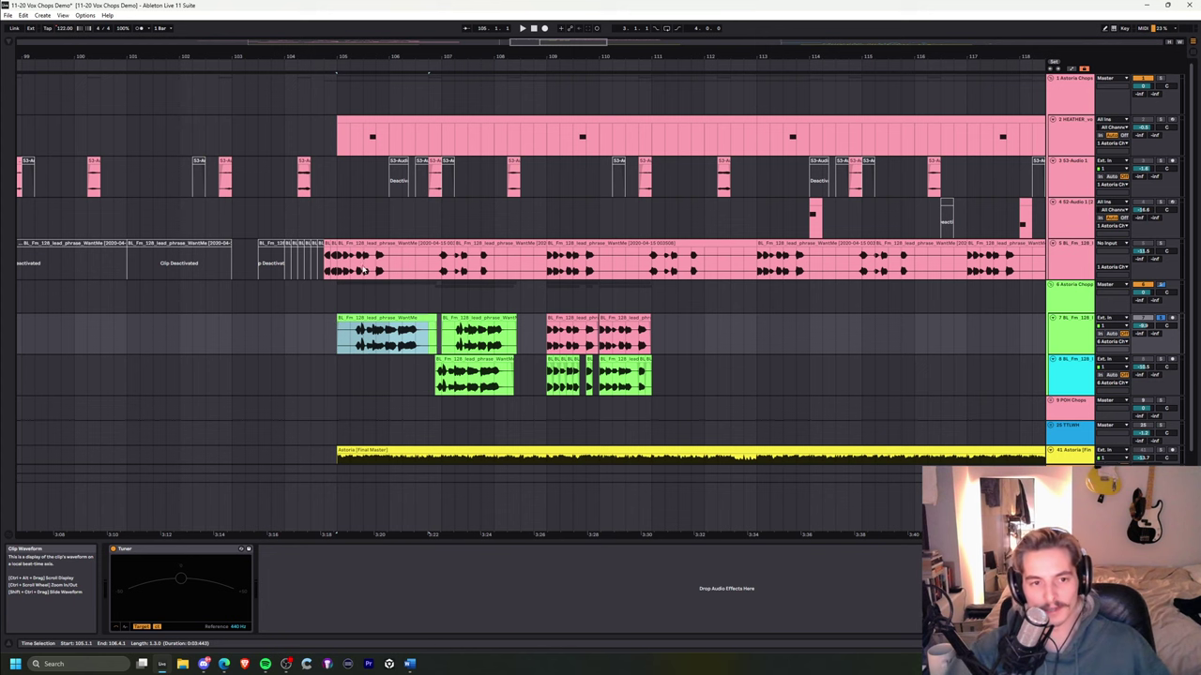
- Solo and play the pink WantMe chops track from 105.1.1, and show the pink Astoria Chops group's effect chain
left_click(926, 123)
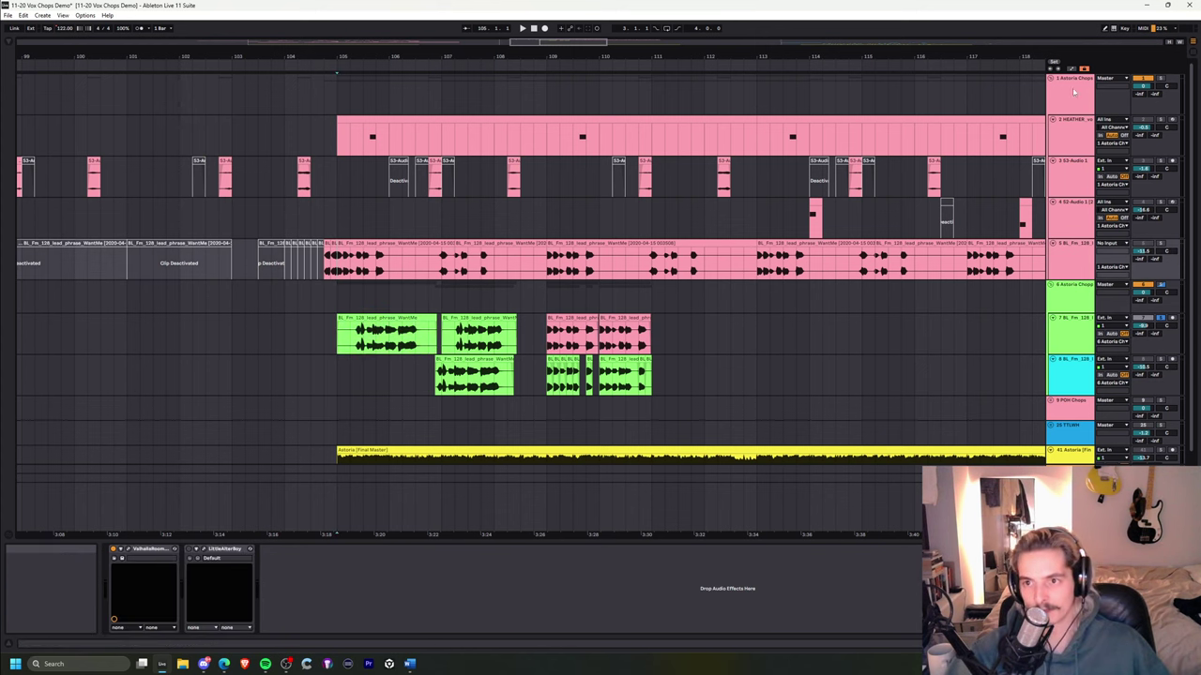
left_click(1085, 267)
key("space")
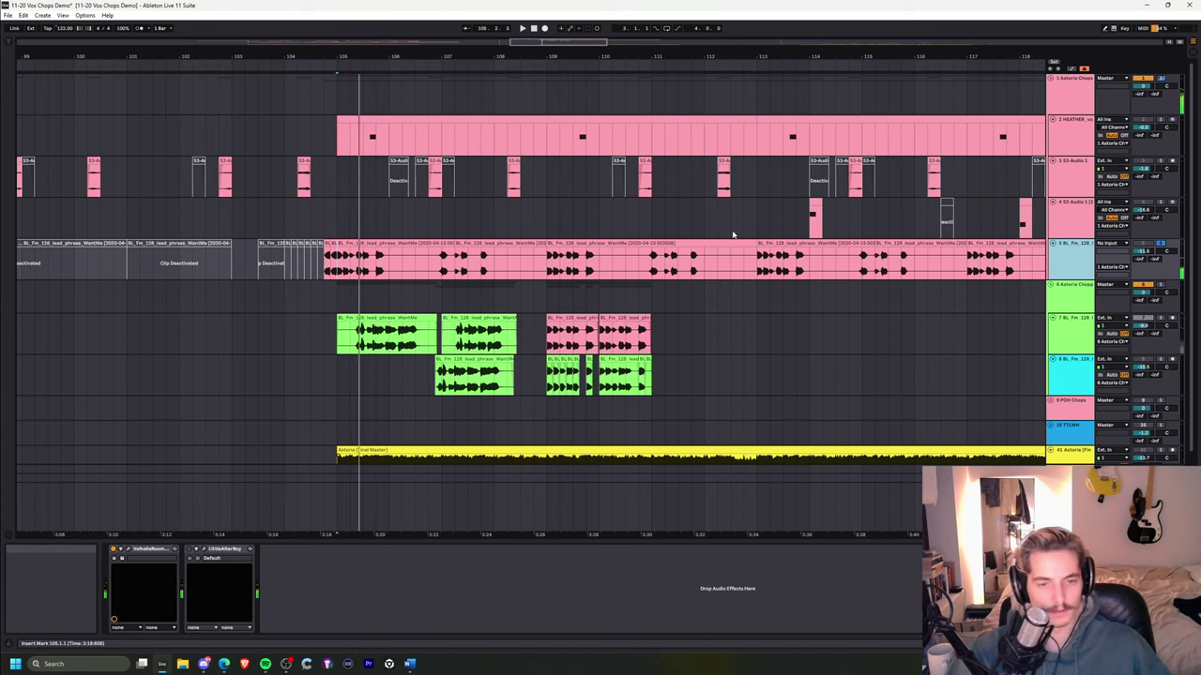
left_click(1159, 81)
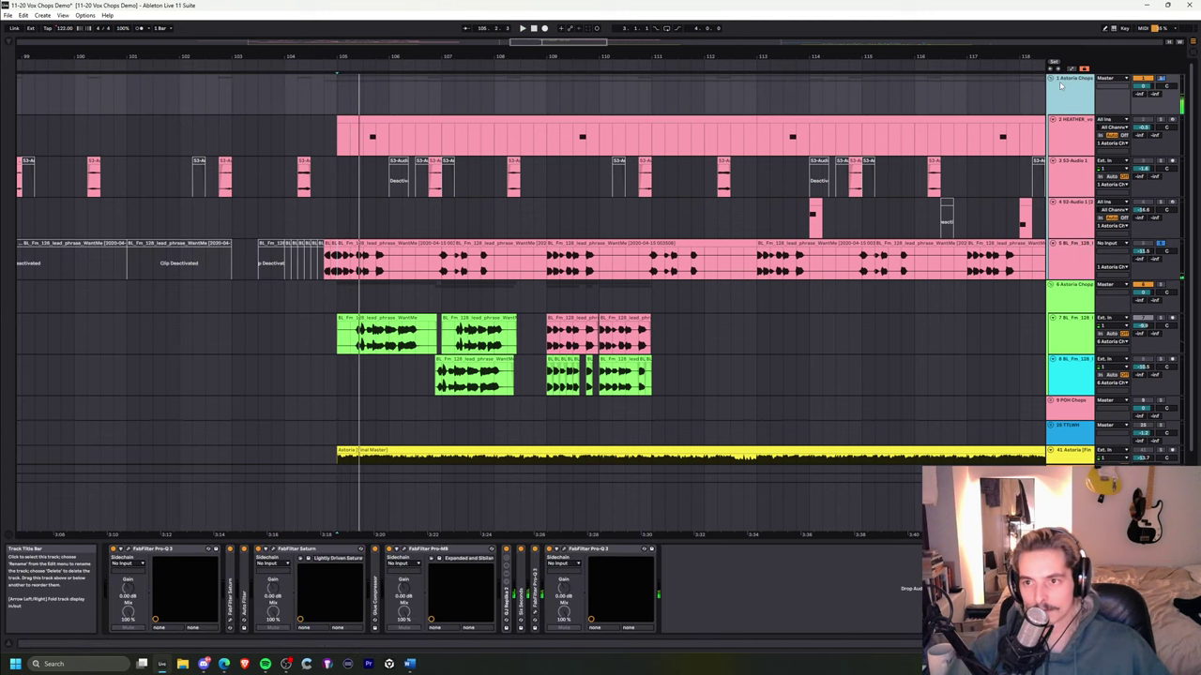
- Turn off the closing effects in the pink Astoria Chops group's chain, from Replika through the final FabFilter Pro-Q 3
left_click(507, 550)
left_click(521, 550)
double_click(535, 550)
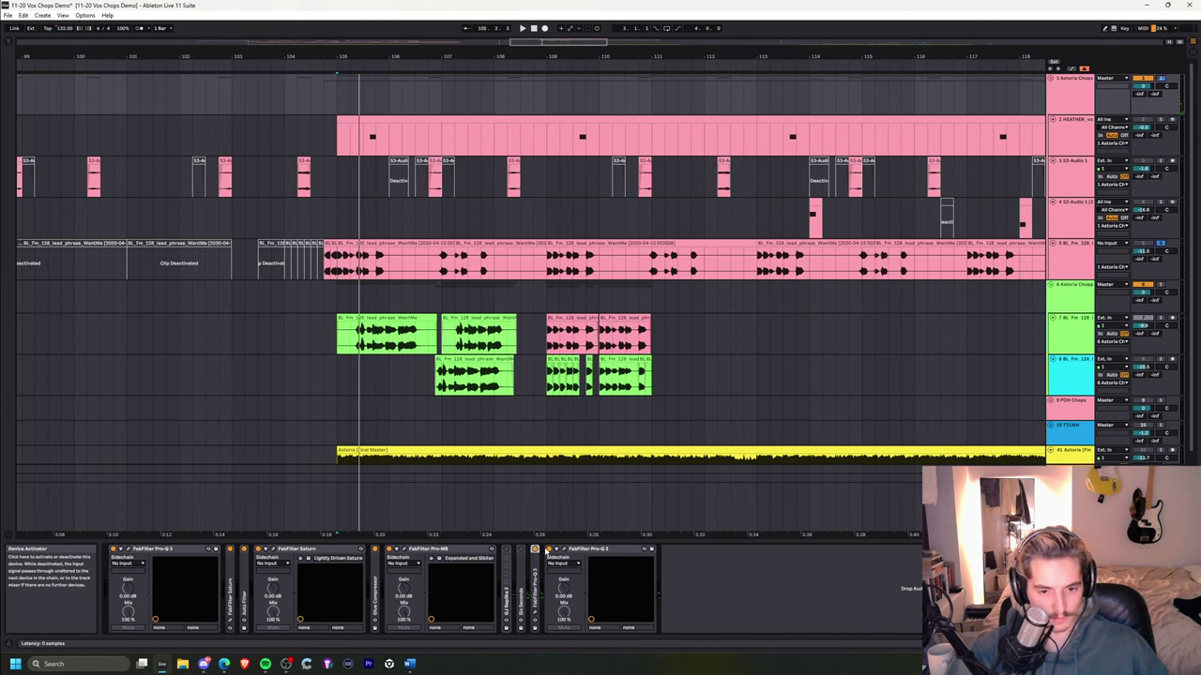
- Play the pink WantMe chops from 105.1.1 with ValhallaRoom on, and replay them with it bypassed
left_click(365, 237)
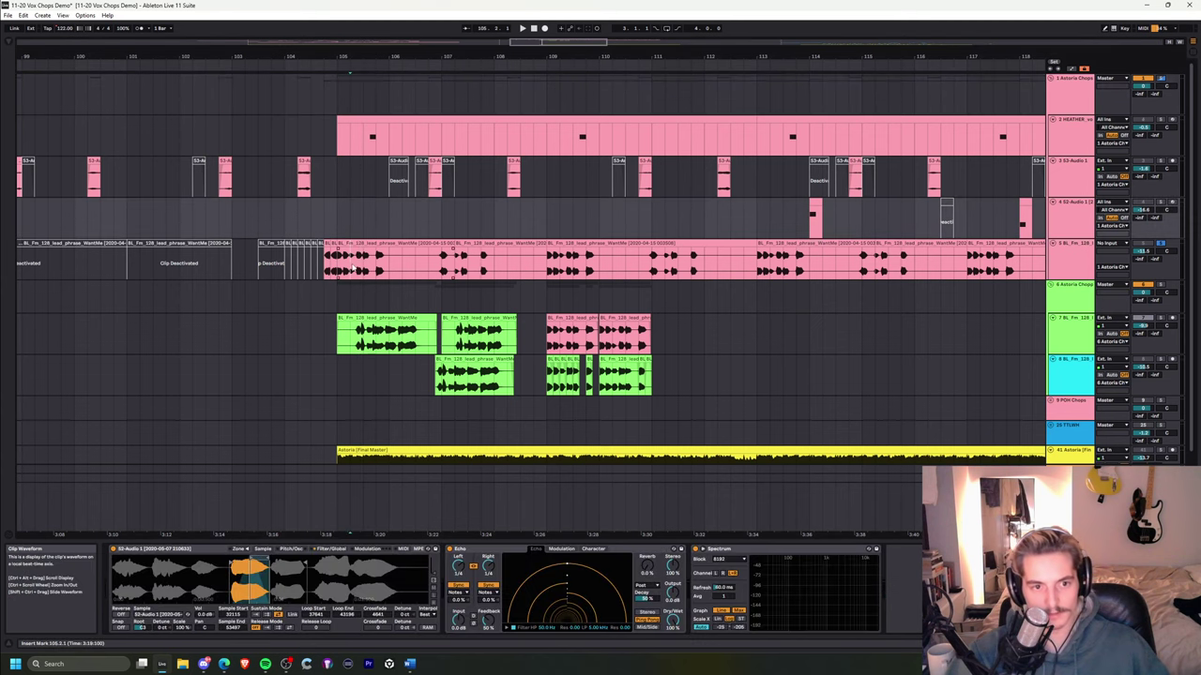
left_click(344, 271)
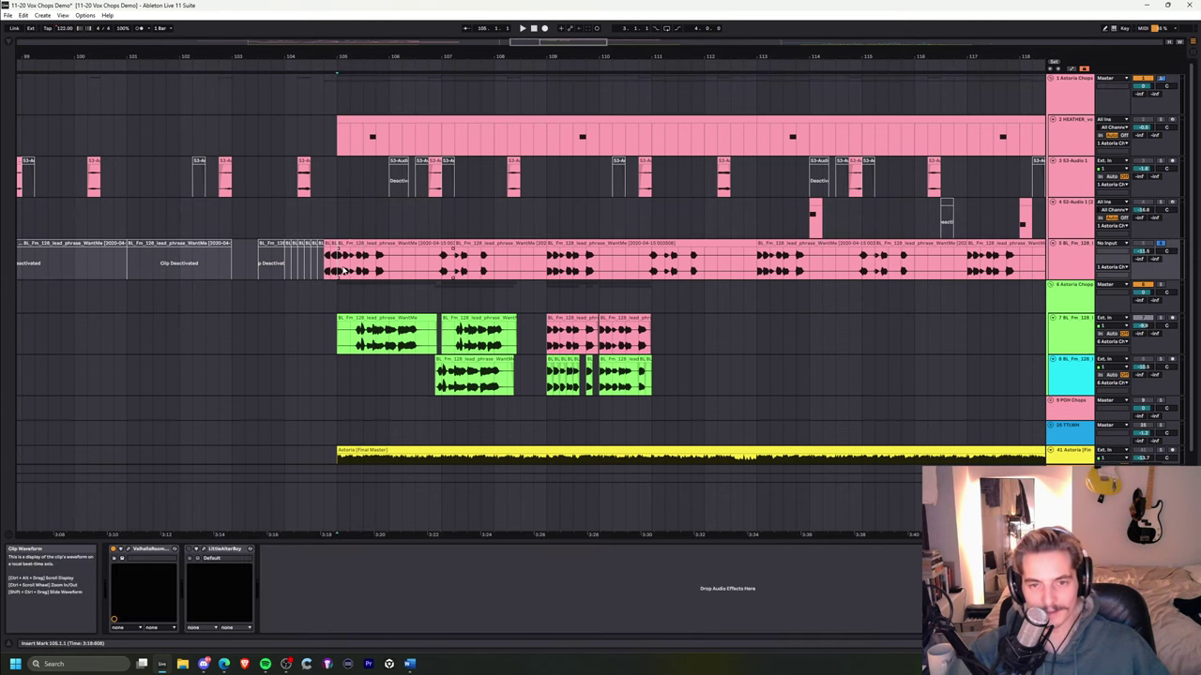
left_click(128, 550)
left_click(471, 48)
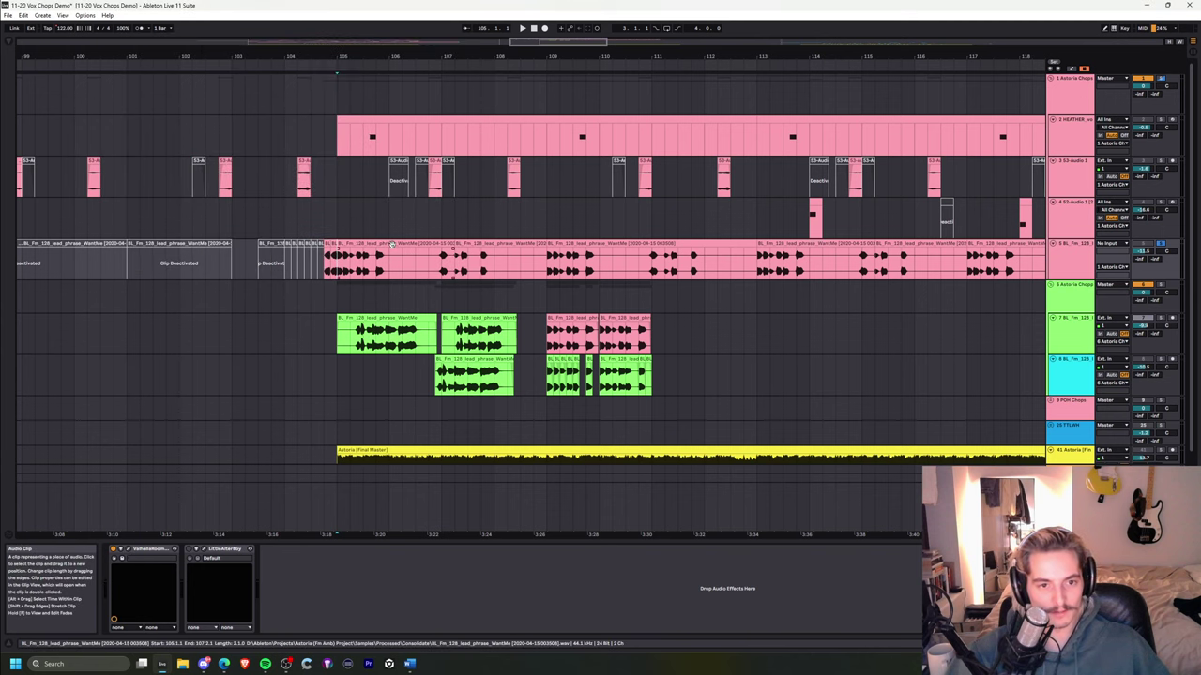
key("space")
key("space")
left_click(113, 550)
key("space")
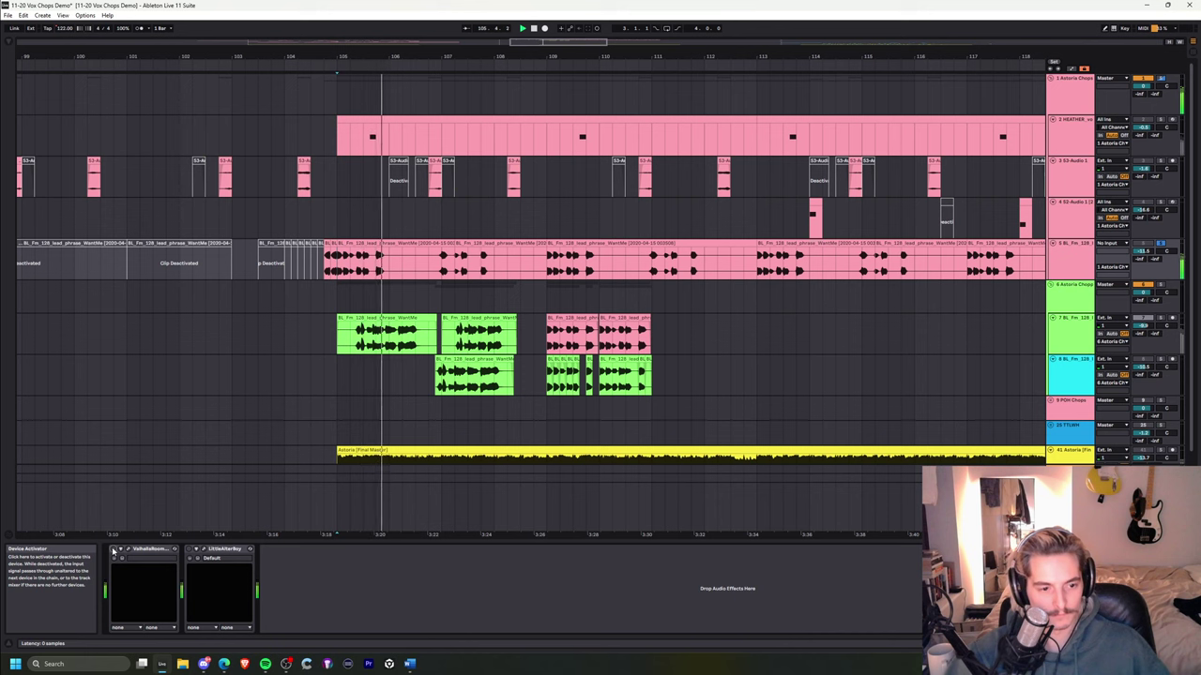
key("space")
- Turn off the pink Astoria Chops group's effects from the first FabFilter Pro-Q 3 through FabFilter Pro-MB
left_click(1073, 87)
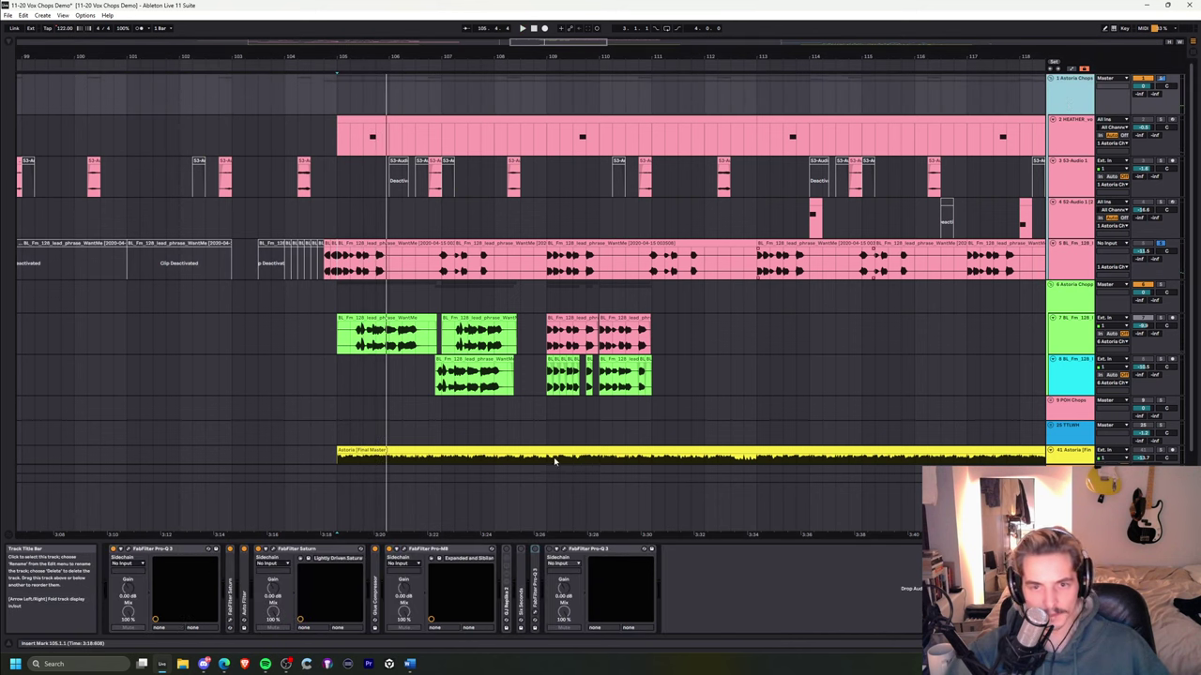
left_click(151, 550)
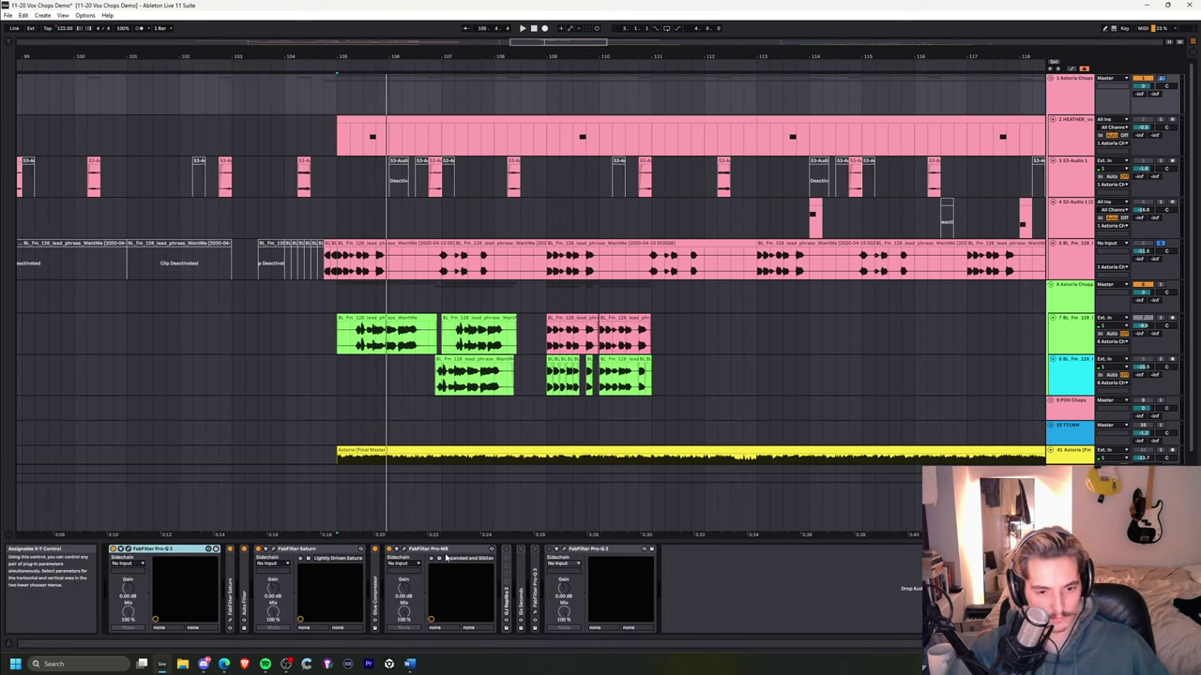
left_click(447, 551, "shift")
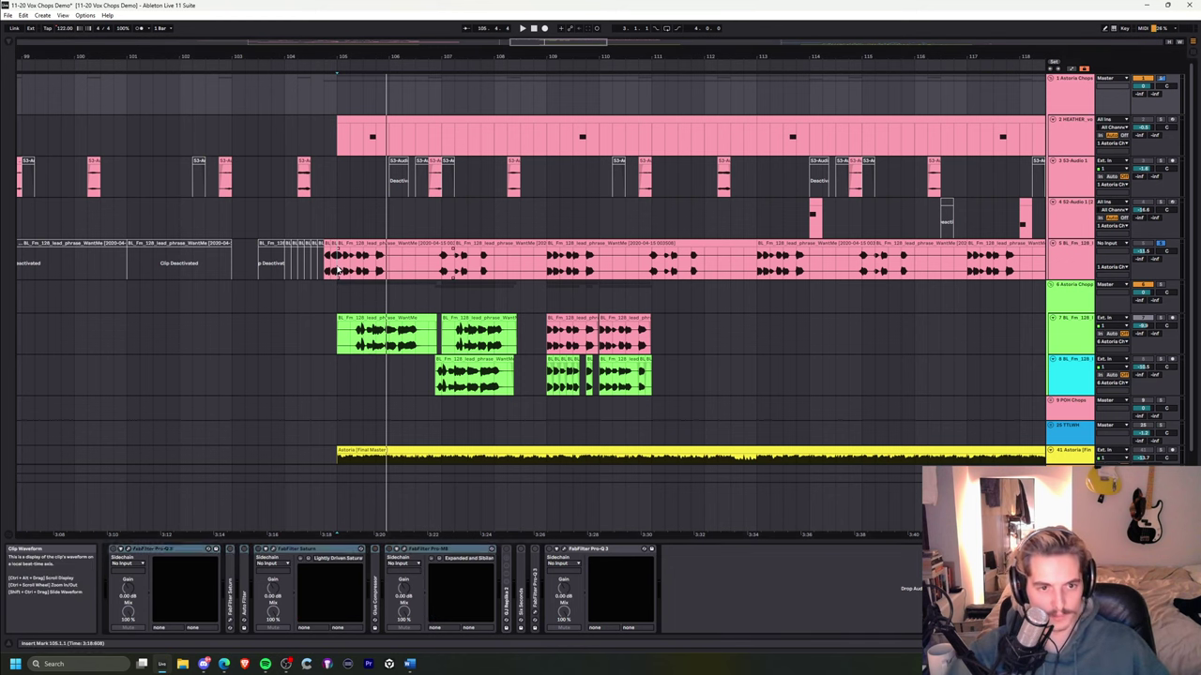
- Play the pink WantMe chops without effects, turn ValhallaRoom back on, and replay them
left_click(1071, 261)
key("space")
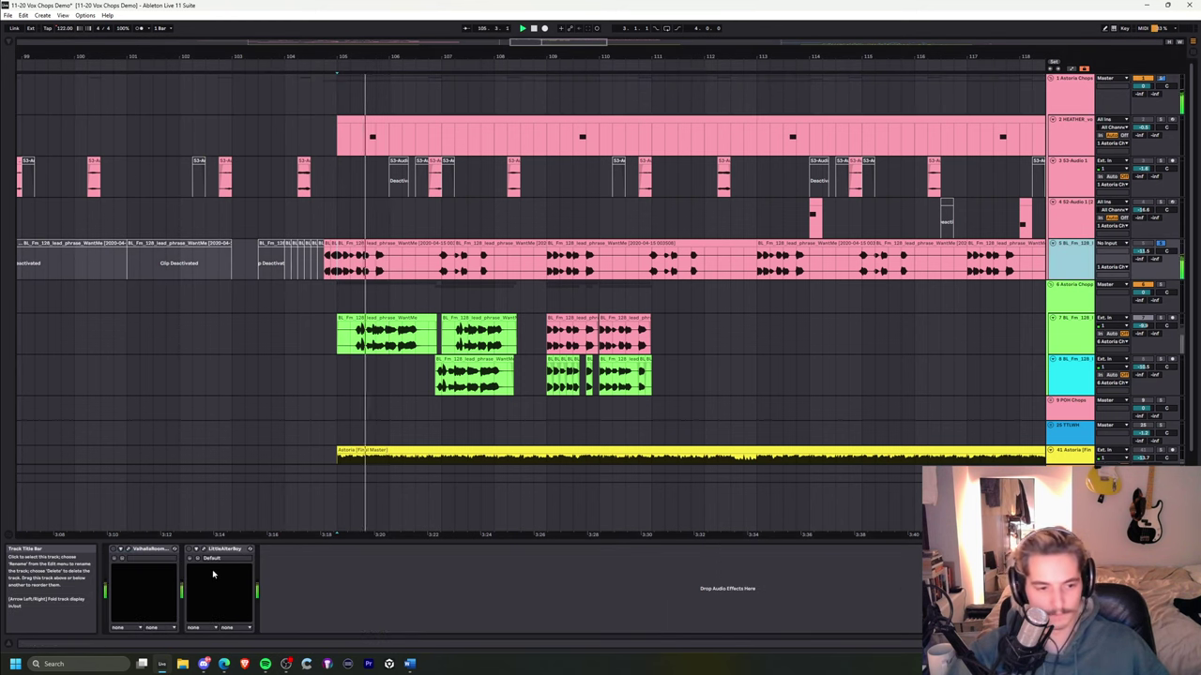
left_click(113, 550)
key("space")
key("space")
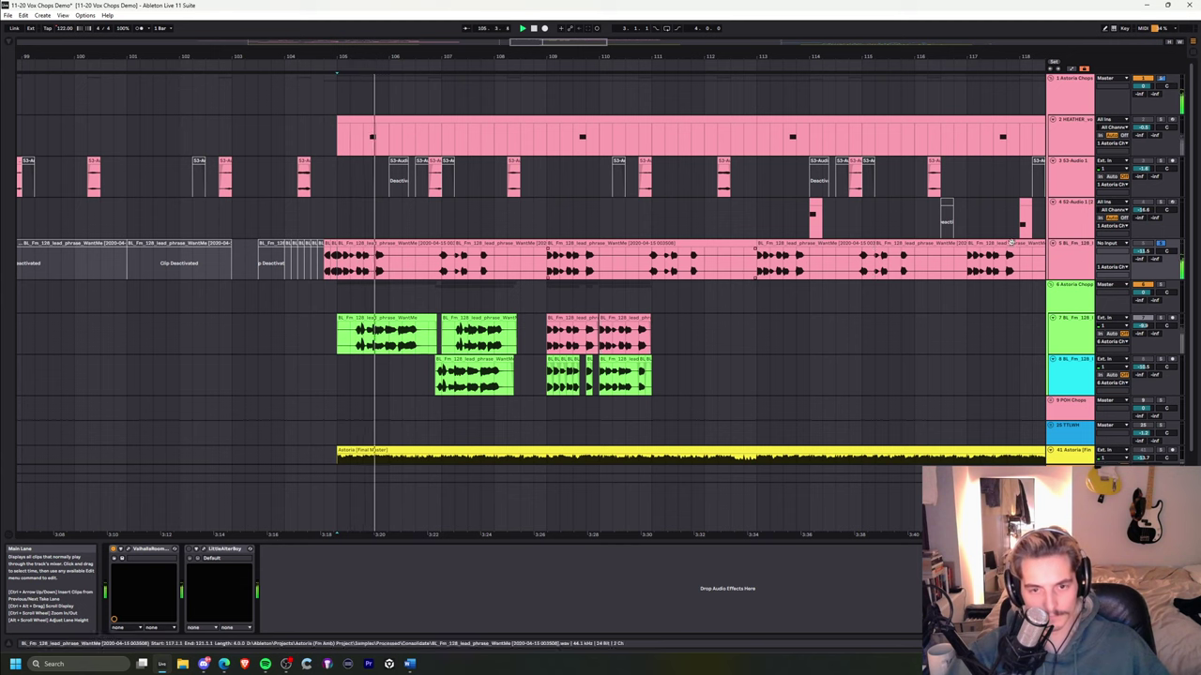
- Turn on the pink Astoria Chops group's first FabFilter Pro-Q 3, open its window, and play the chops through it
left_click(1076, 91)
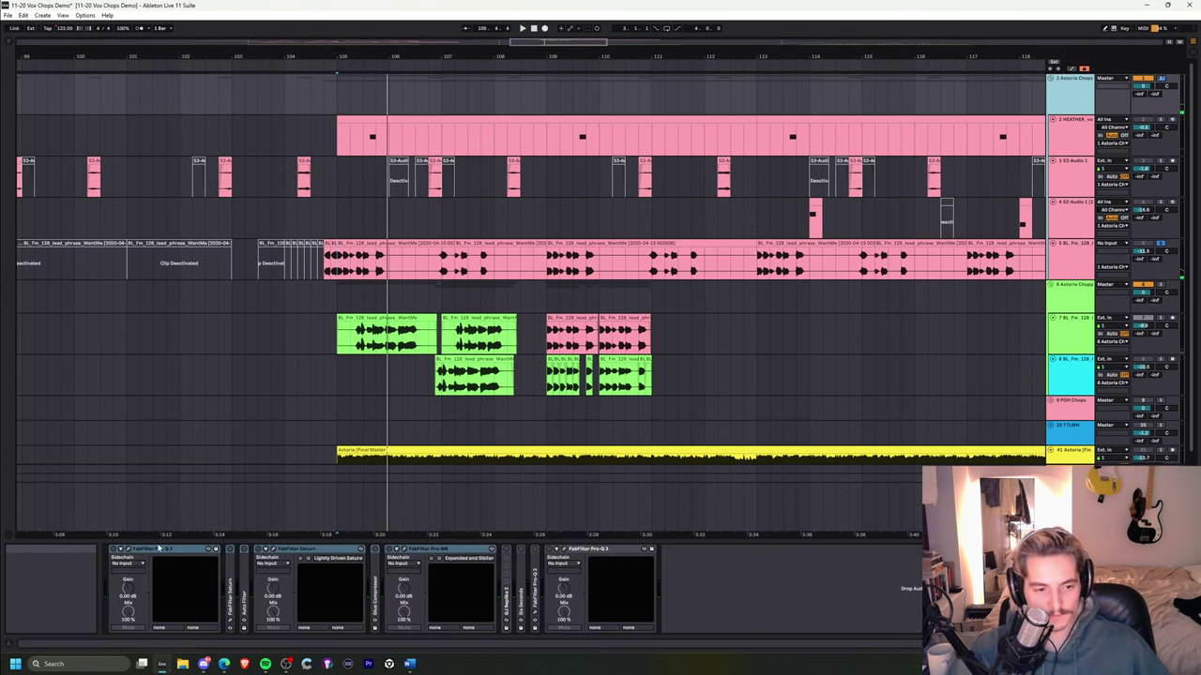
left_click(114, 550)
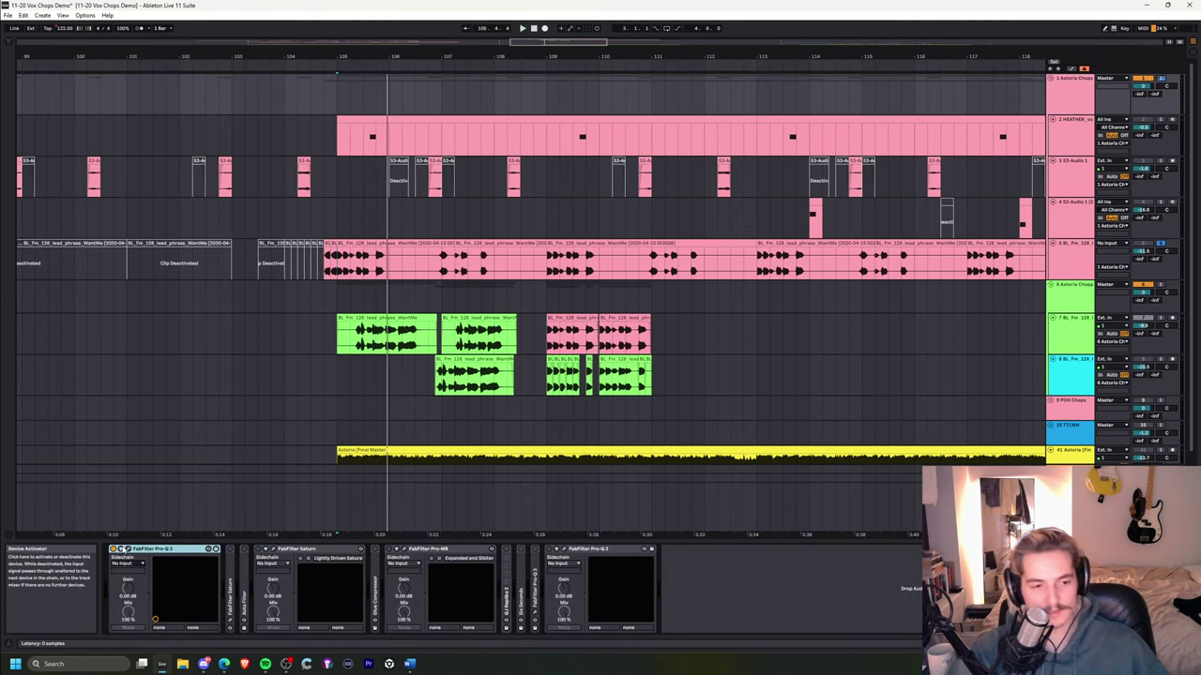
left_click(120, 549)
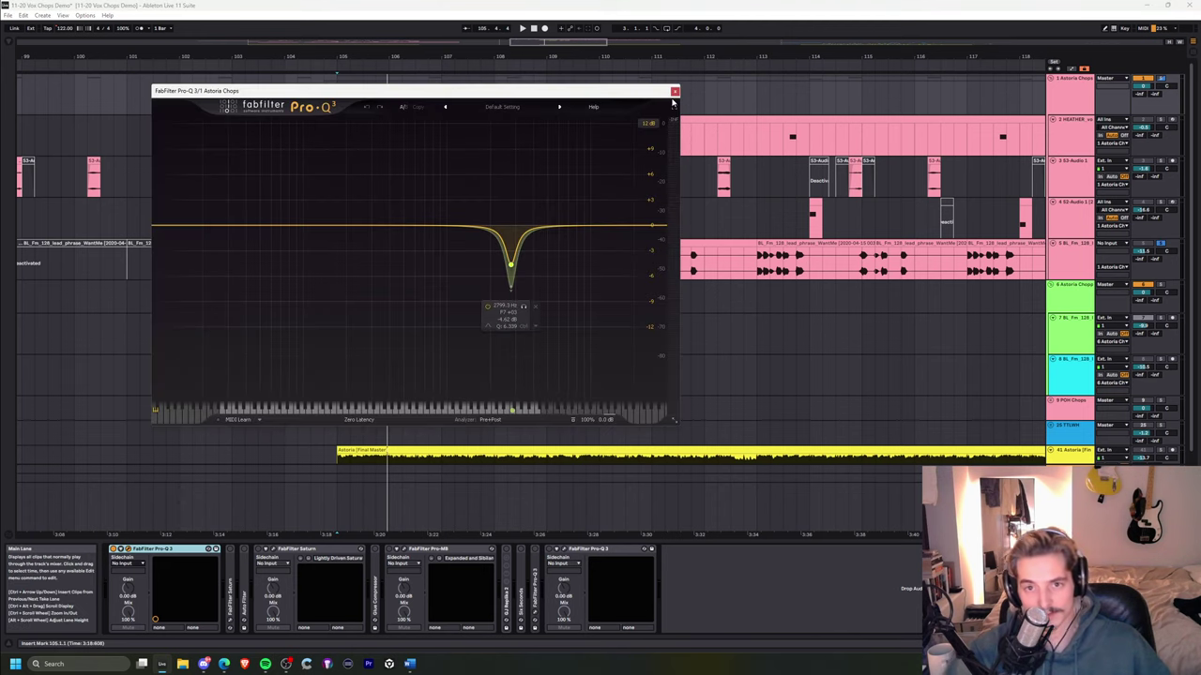
key("space")
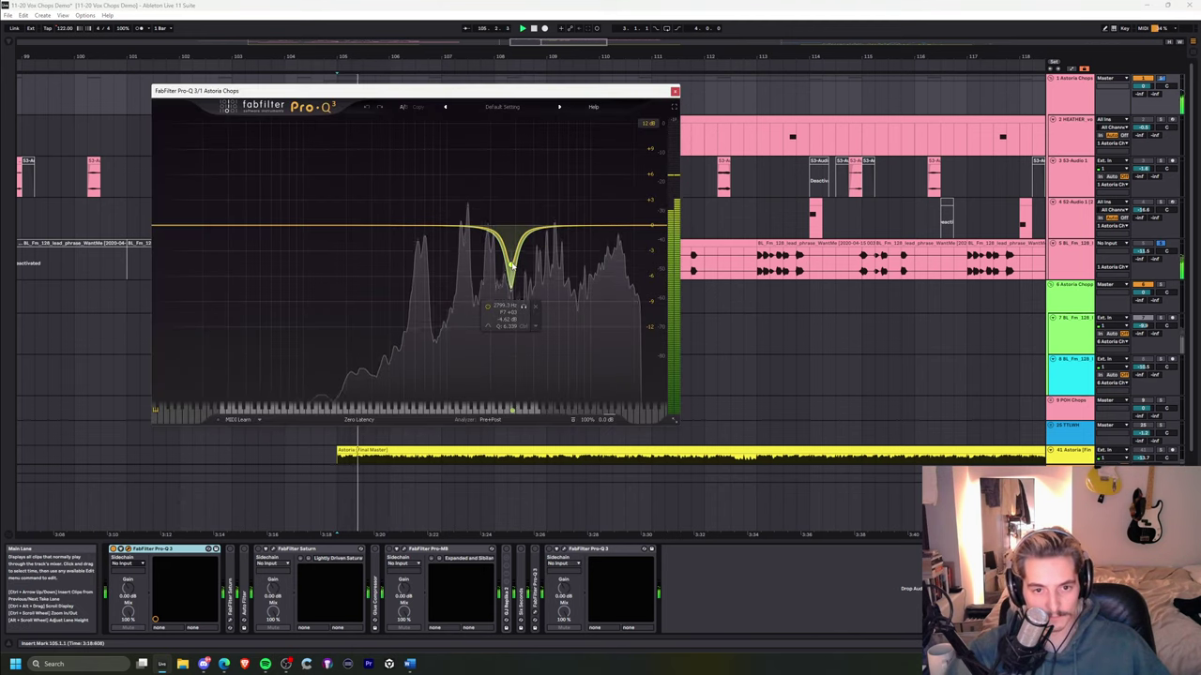
key("space")
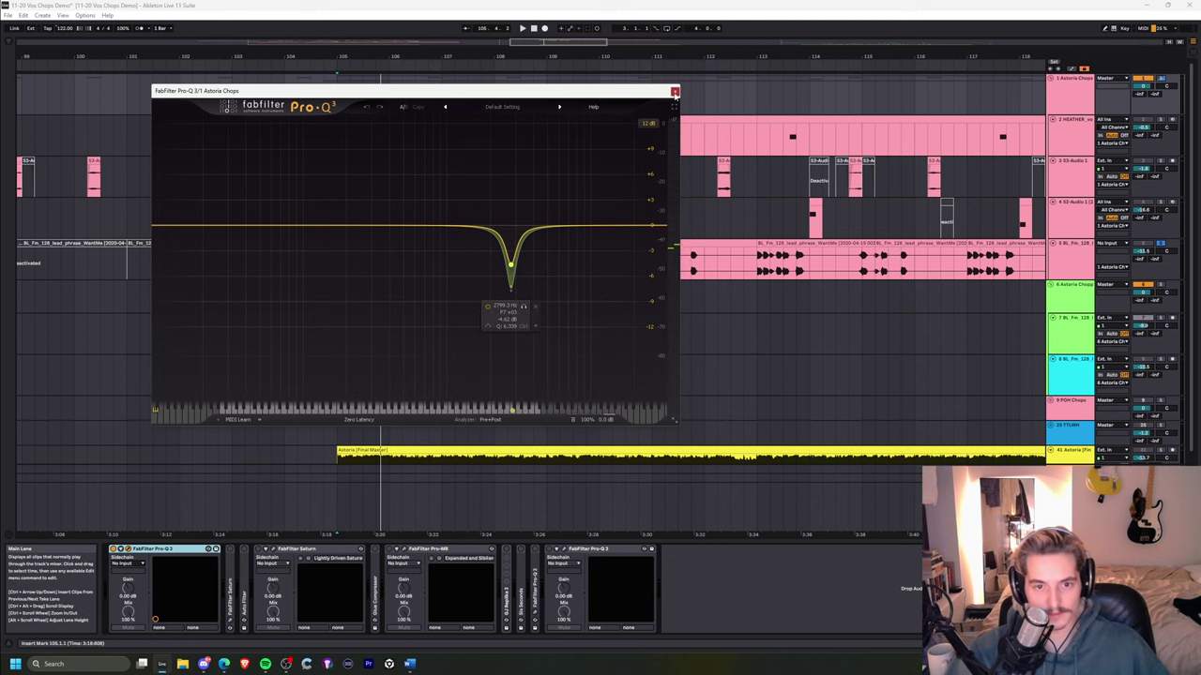
- Close the Pro-Q 3 window, and turn on, unfold and open the group's first FabFilter Saturn to examine its bands and mix
left_click(675, 92)
double_click(228, 580)
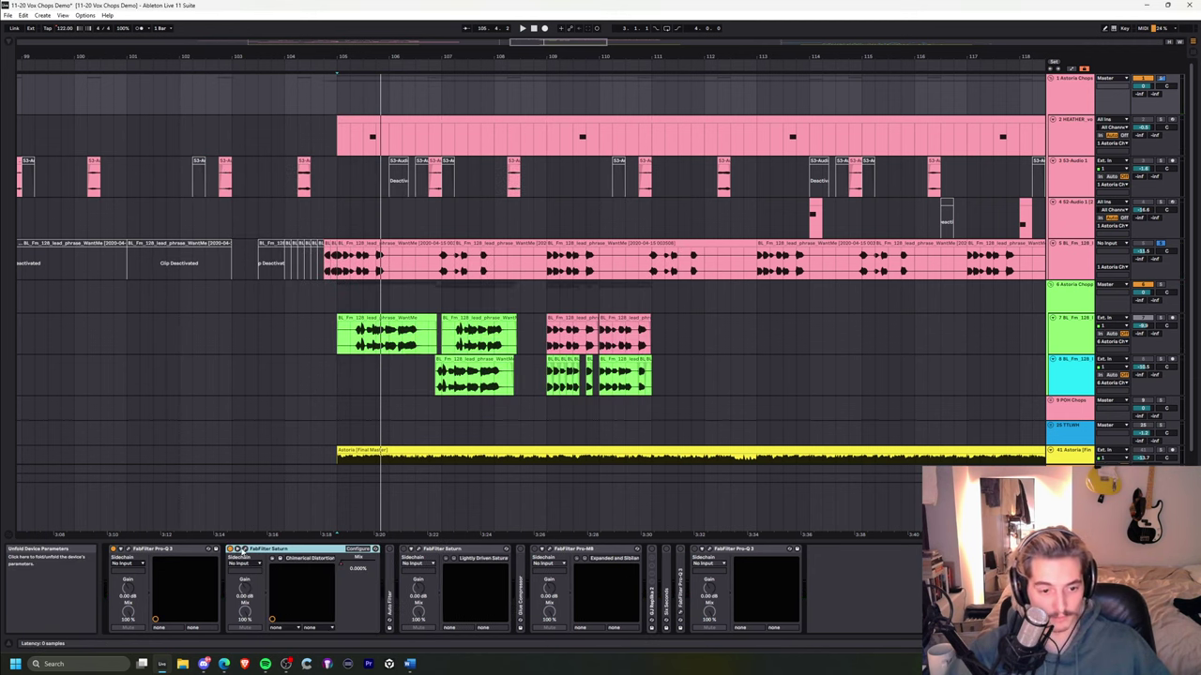
left_click(238, 549)
key("space")
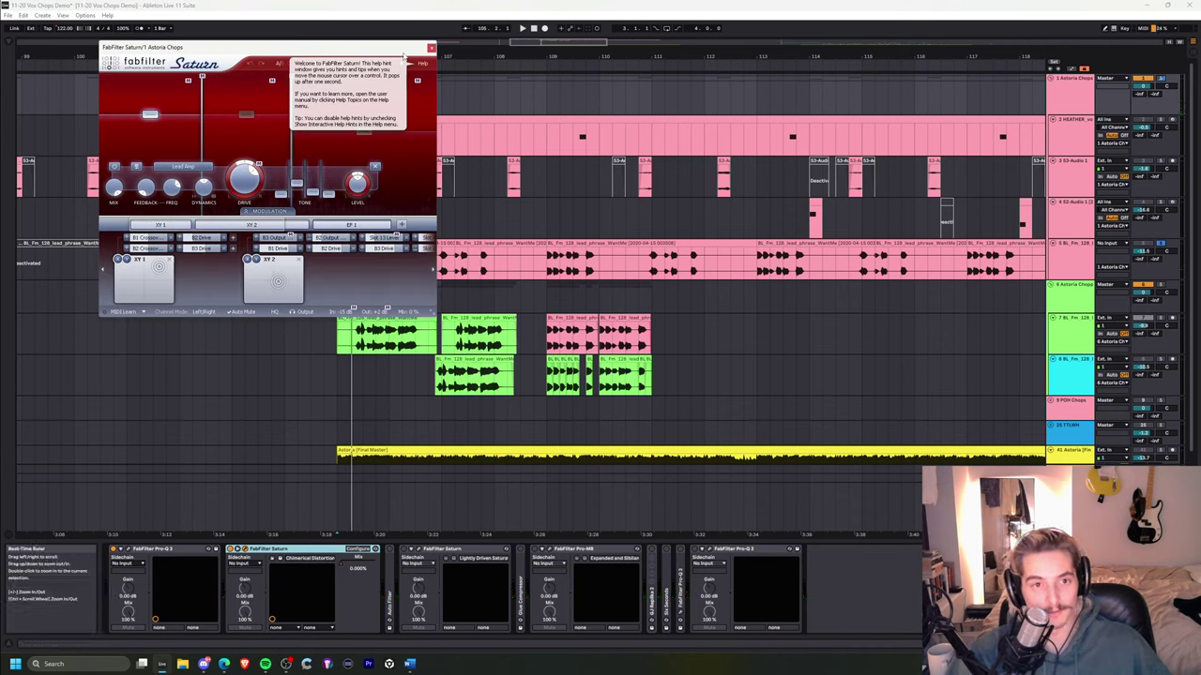
left_click_drag(403, 49, 579, 152)
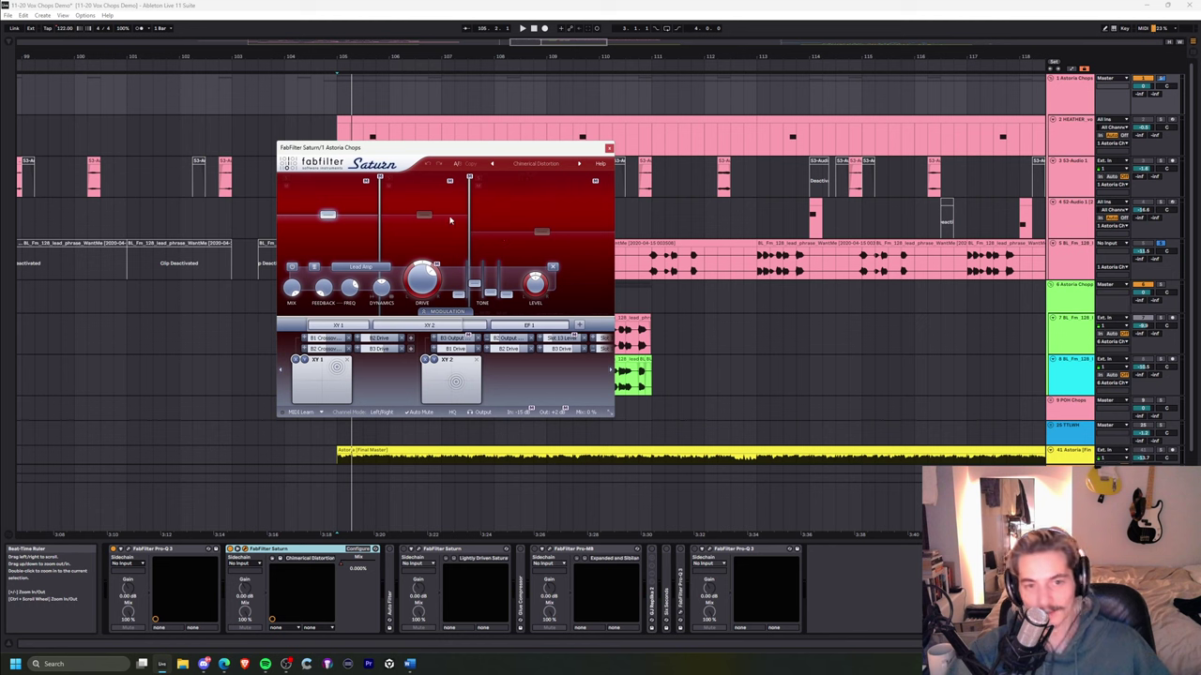
mouse_move(530, 225)
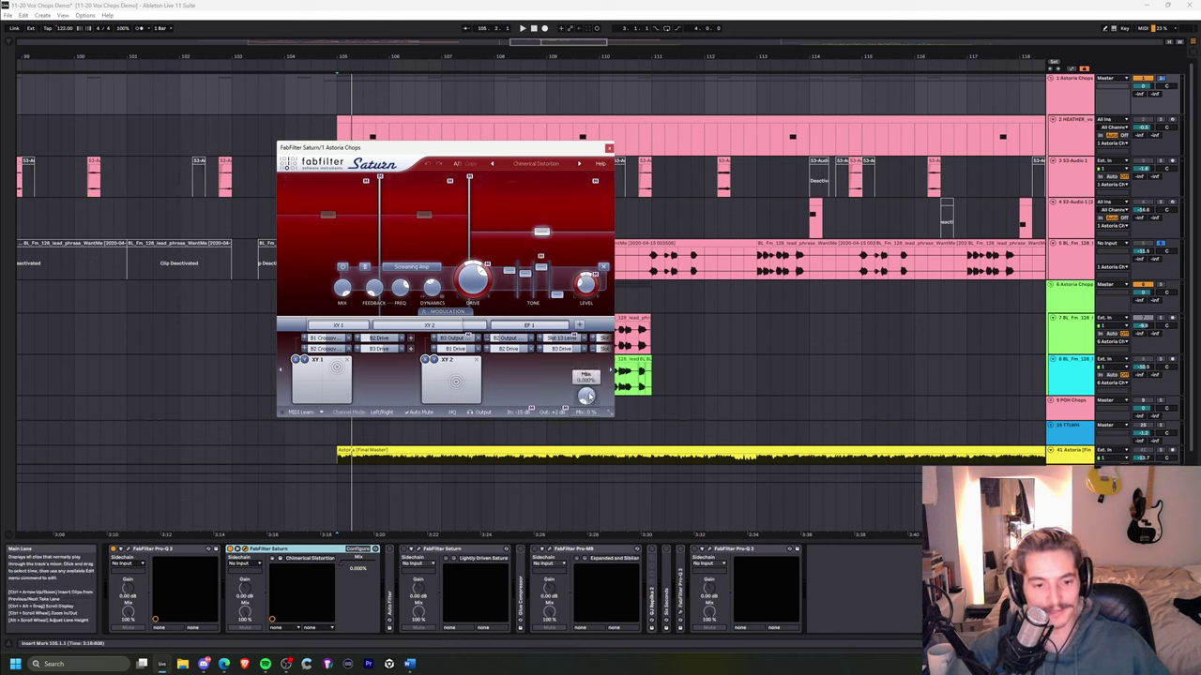
- Review the first FabFilter Saturn's Mix automation across the arrangement, then close its window and turn the effect off
right_click(343, 564)
left_click(361, 568)
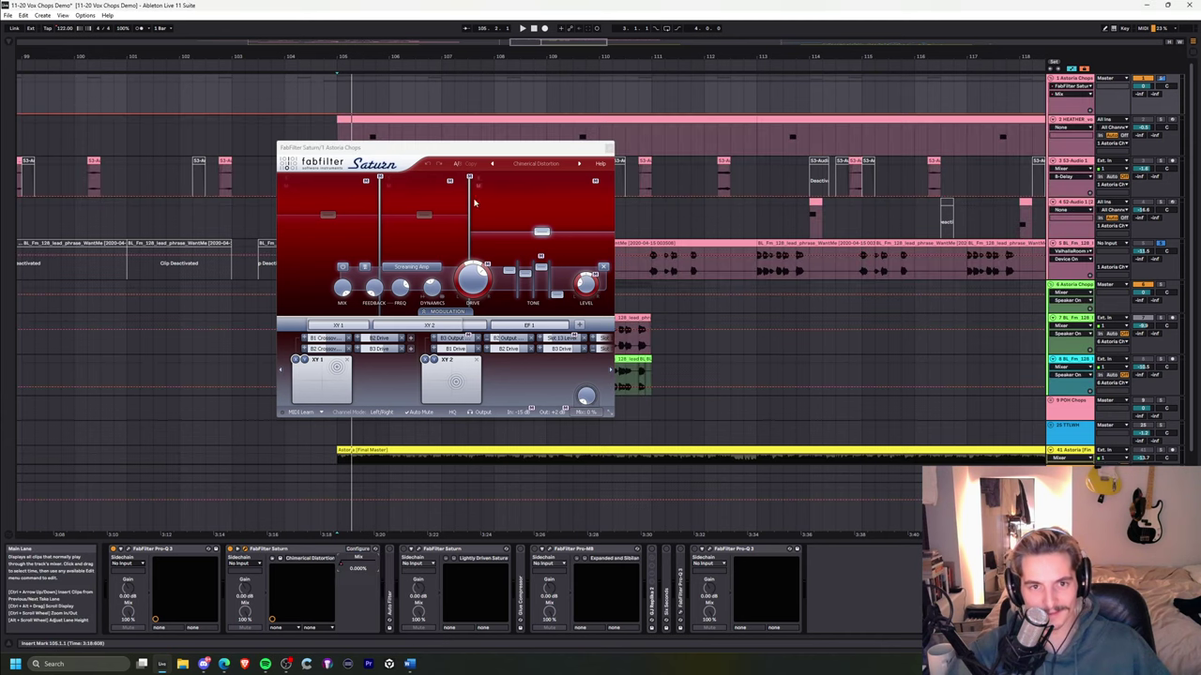
left_click_drag(427, 55, 426, 9)
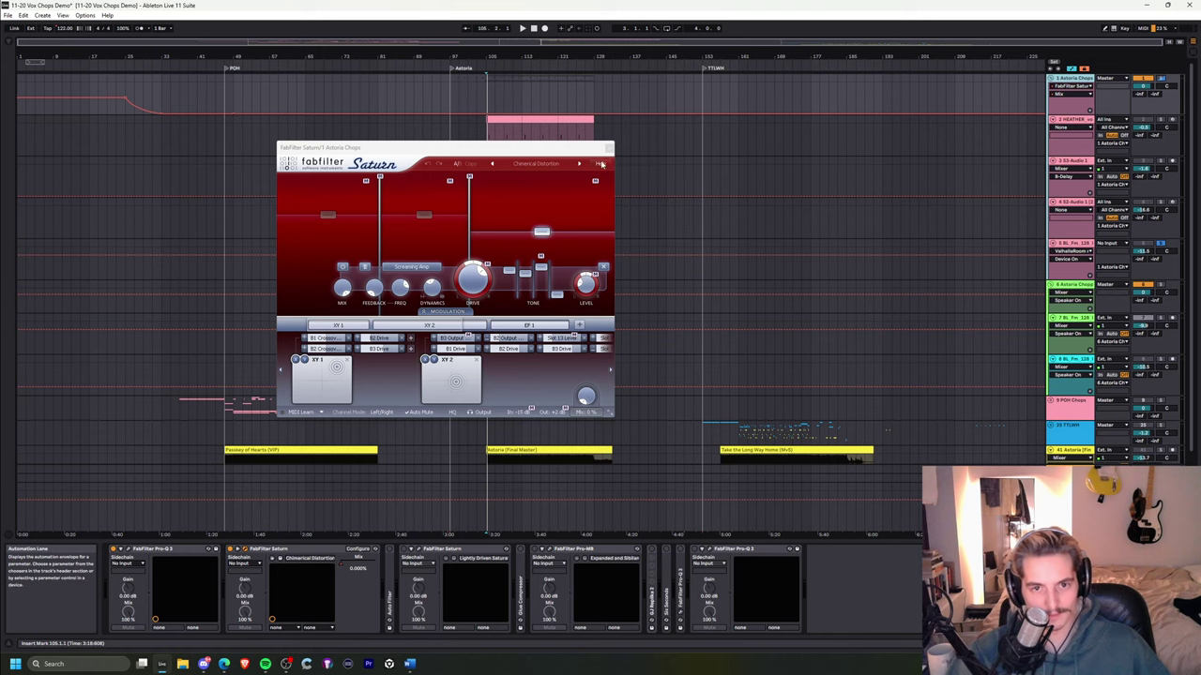
left_click(609, 147)
left_click_drag(506, 52, 320, 451)
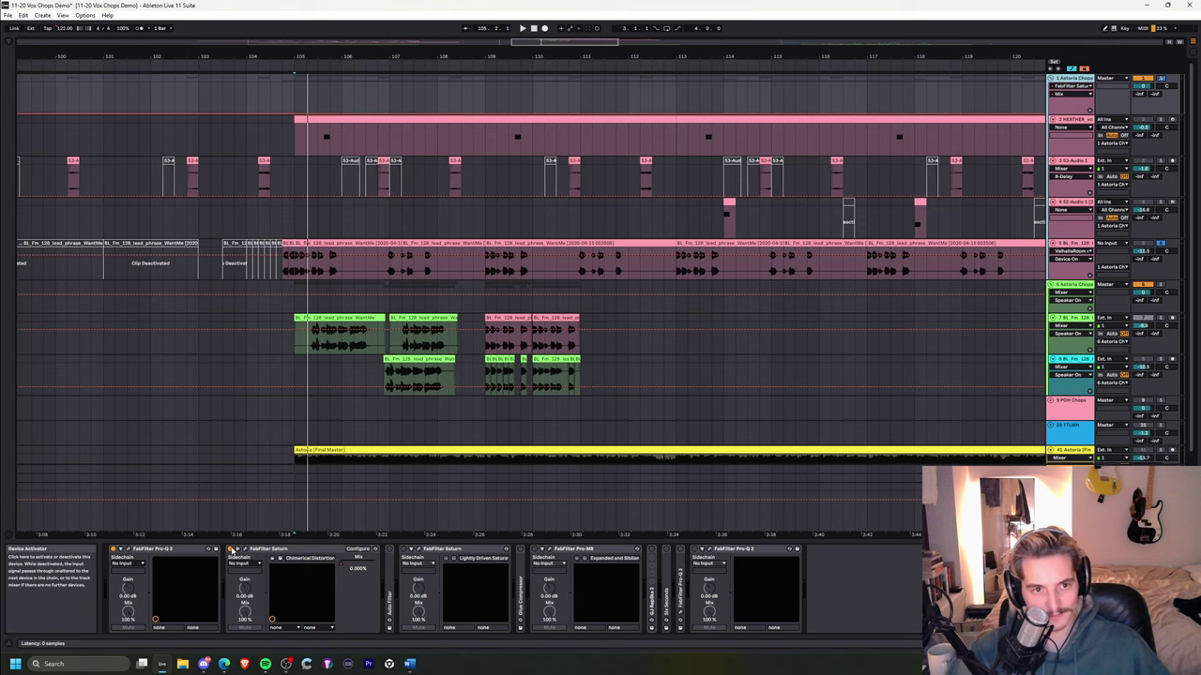
key("a")
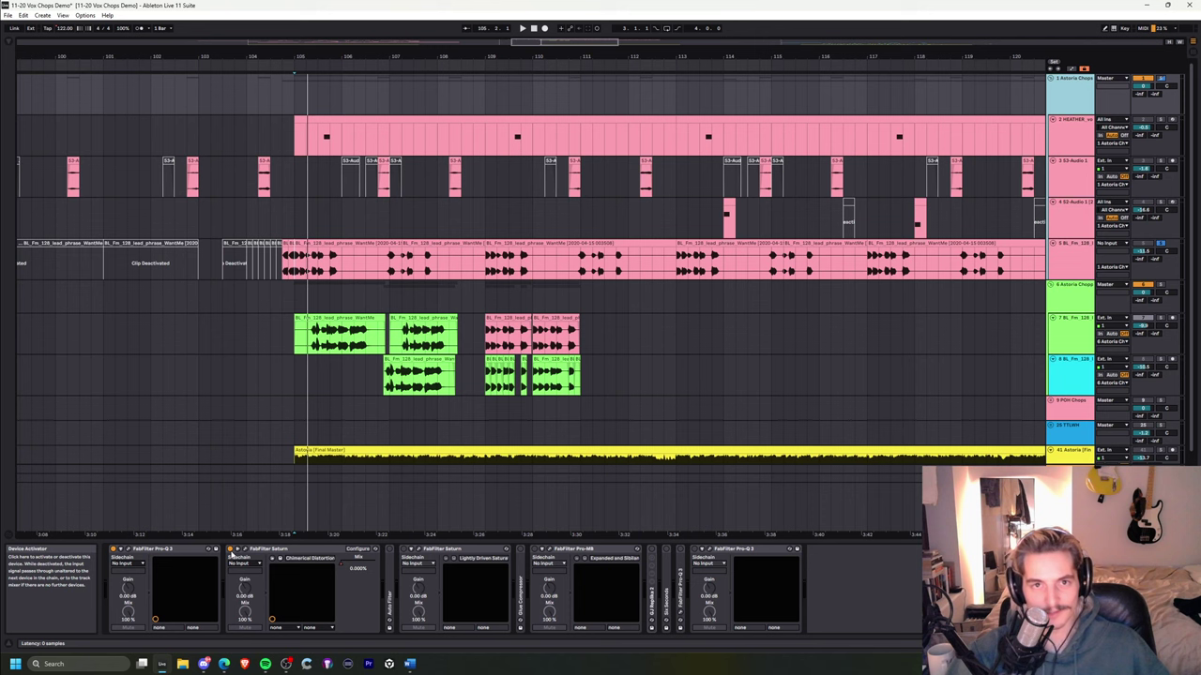
left_click(231, 550)
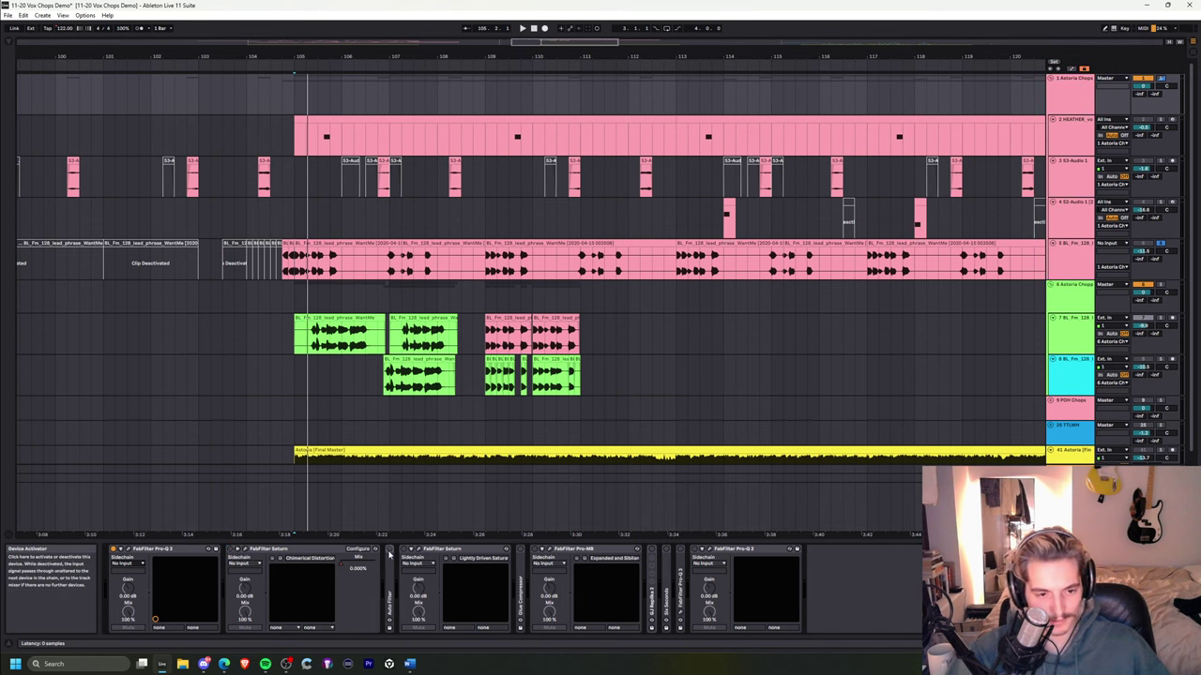
- Turn on and unfold the group's Auto Filter, show its Frequency automation, and play the chops from 104.4.1
left_click(389, 550)
key("space")
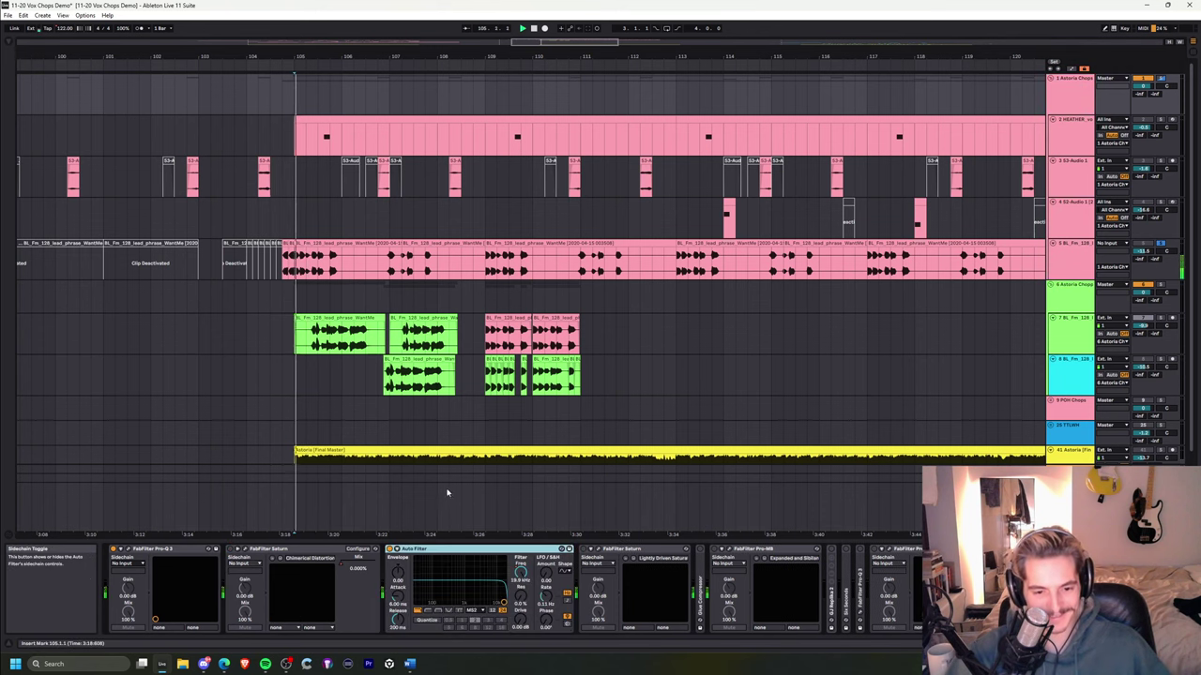
key("a")
key("space")
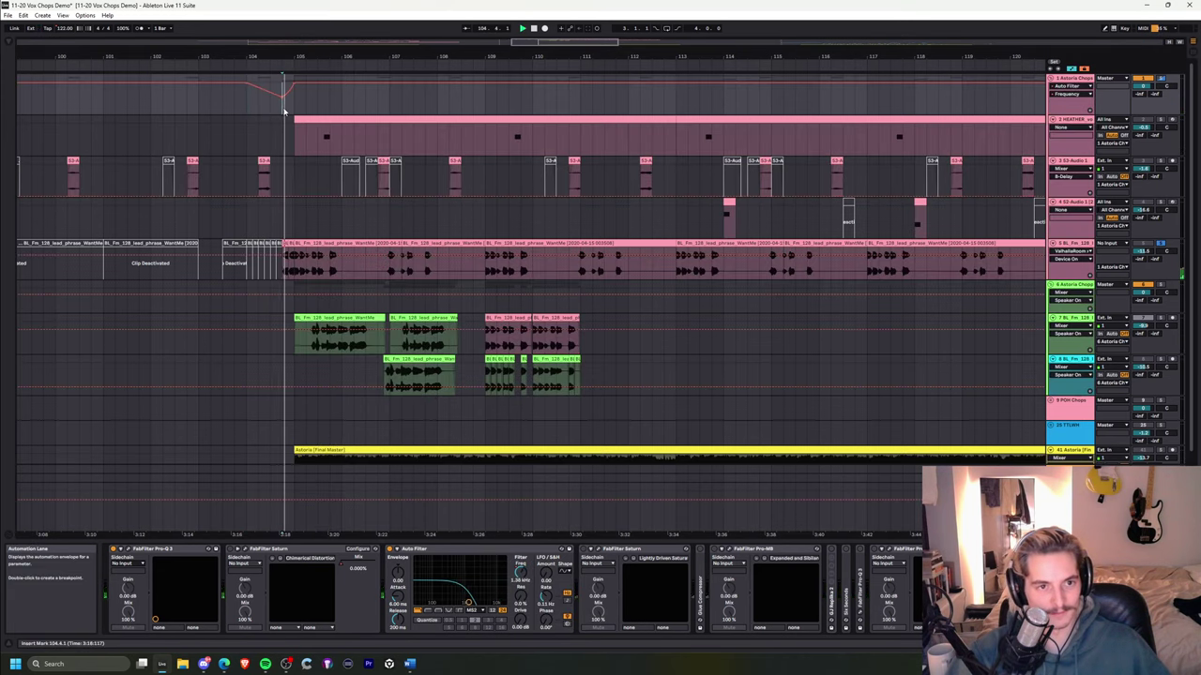
mouse_move(383, 56)
left_mouse_down()
mouse_move(383, 20)
mouse_move(382, 59)
left_mouse_up()
key("space")
key("space")
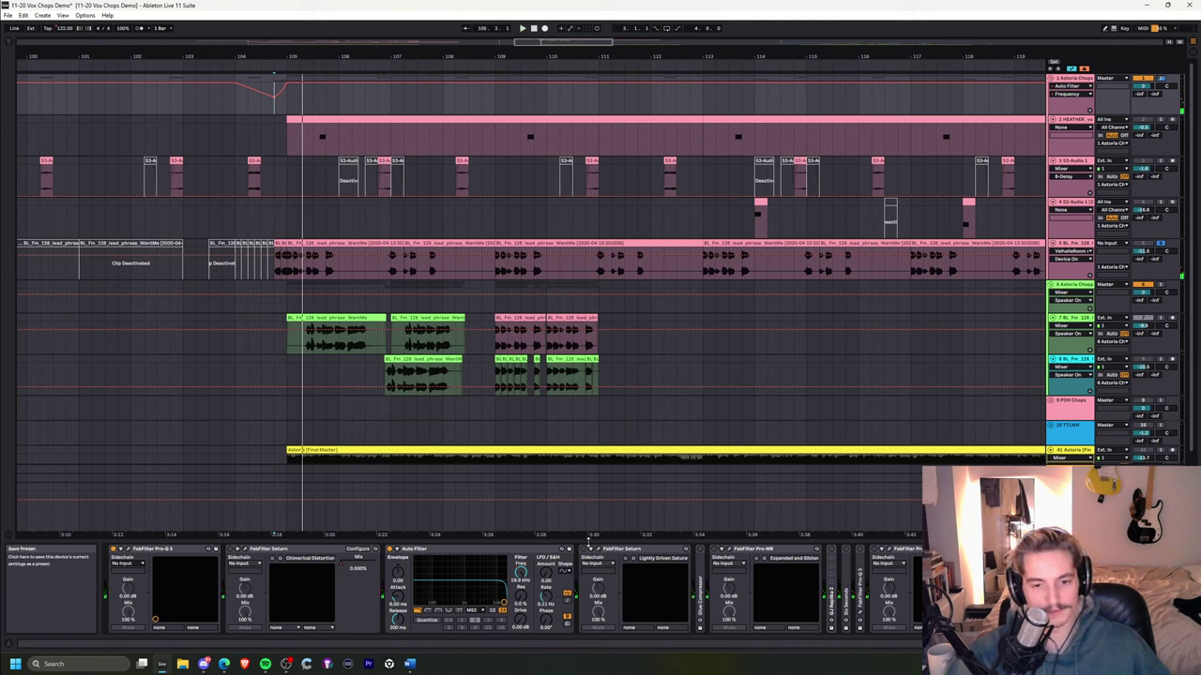
- Turn on the group's second FabFilter Saturn and open its window to examine the Lightly Driven Saturation preset
left_click(586, 552)
left_click(598, 550)
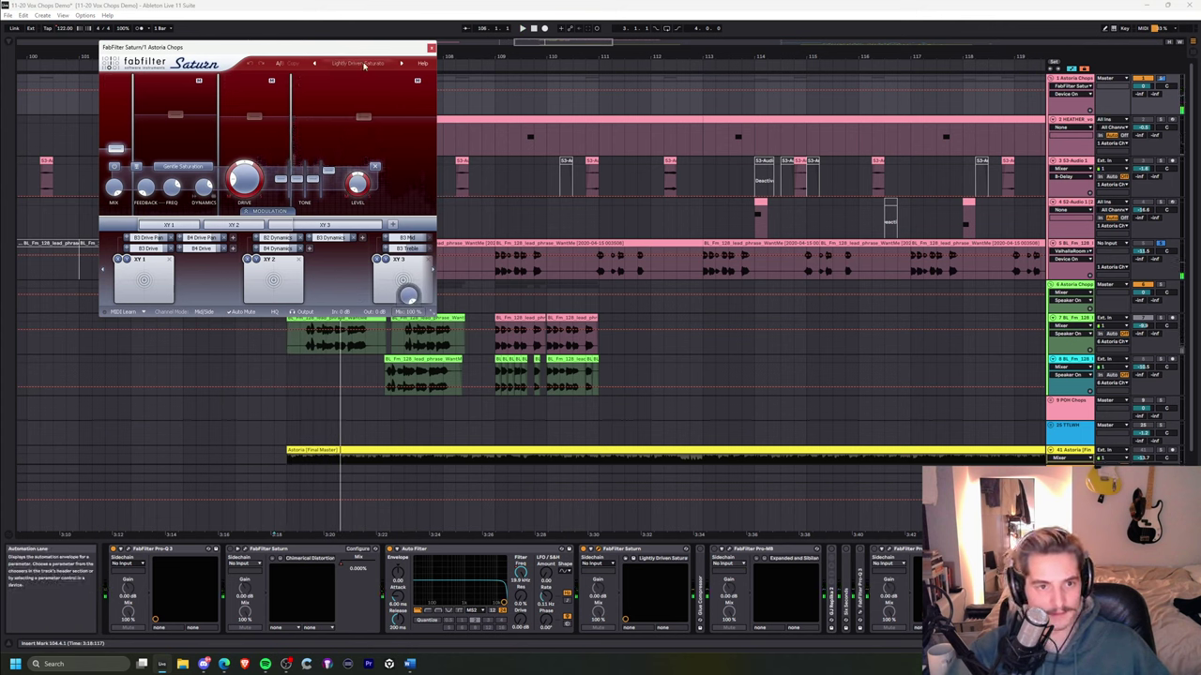
left_click(364, 65)
left_click(368, 52)
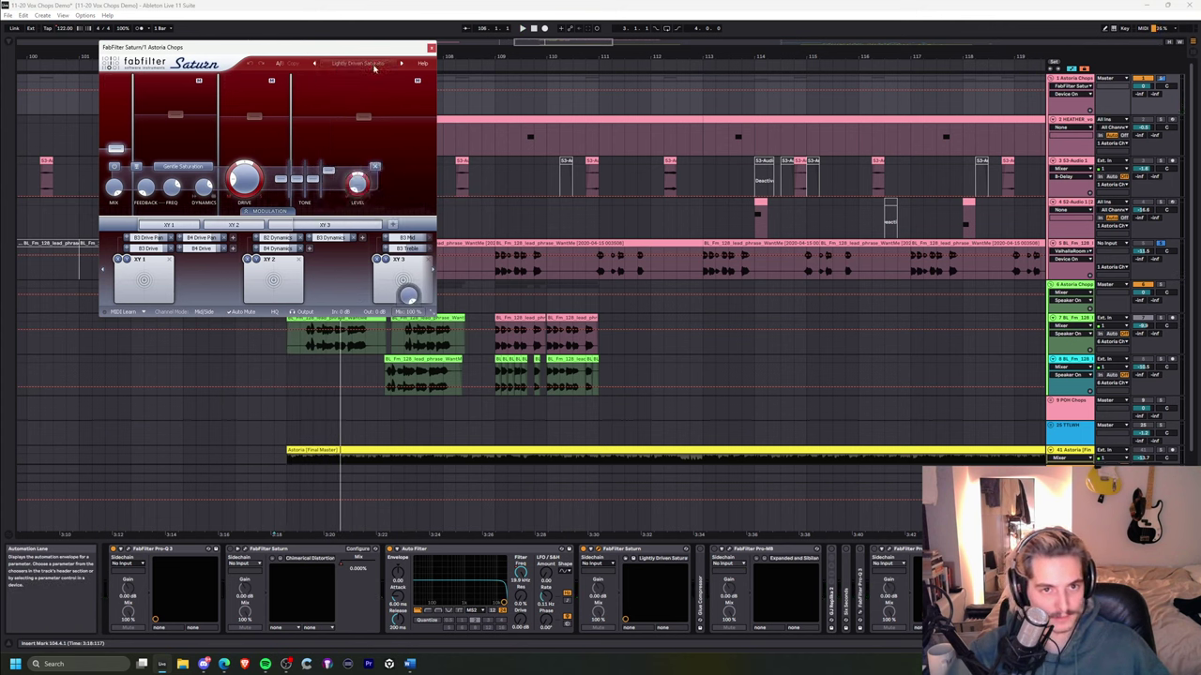
- Compare the chops from 105.1.1 with the second FabFilter Saturn bypassed and turned back on
left_click(583, 550)
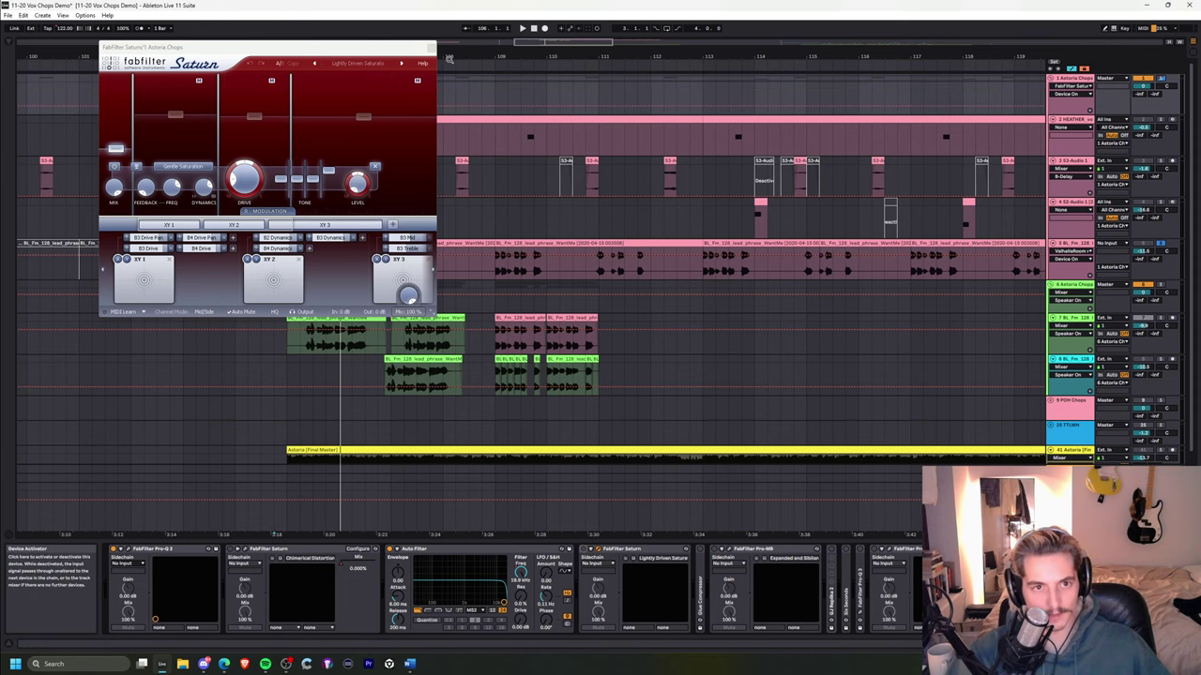
left_click(432, 48)
left_click(288, 145)
key("space")
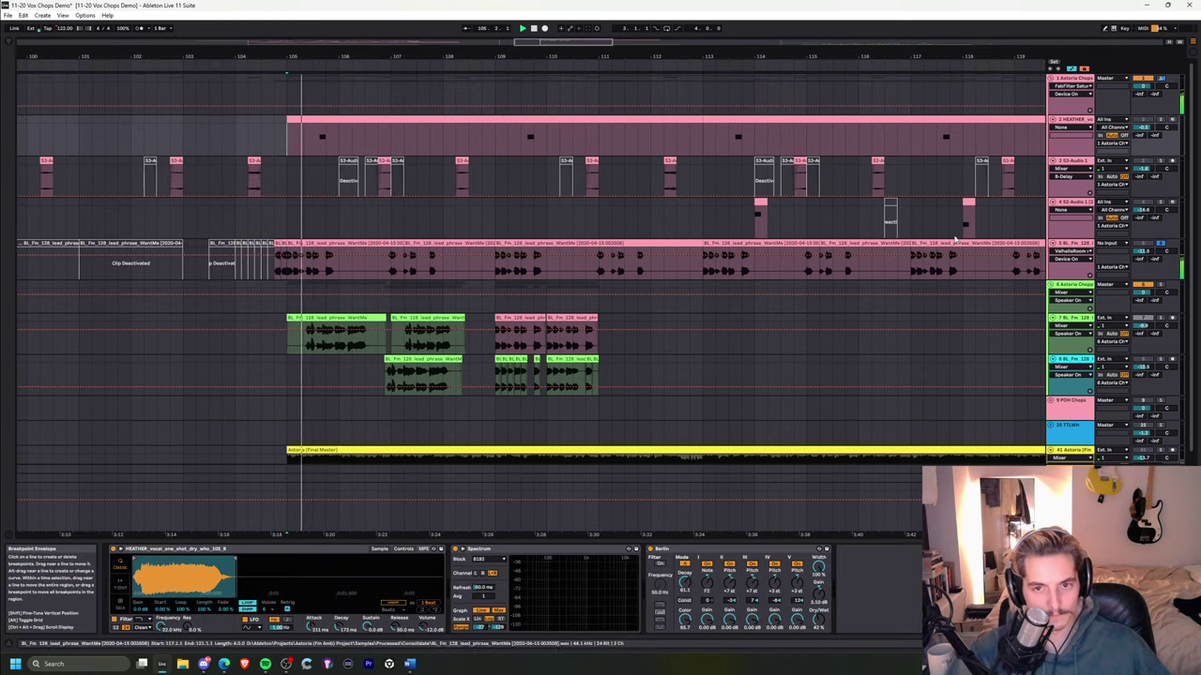
left_click(1066, 79)
key("space")
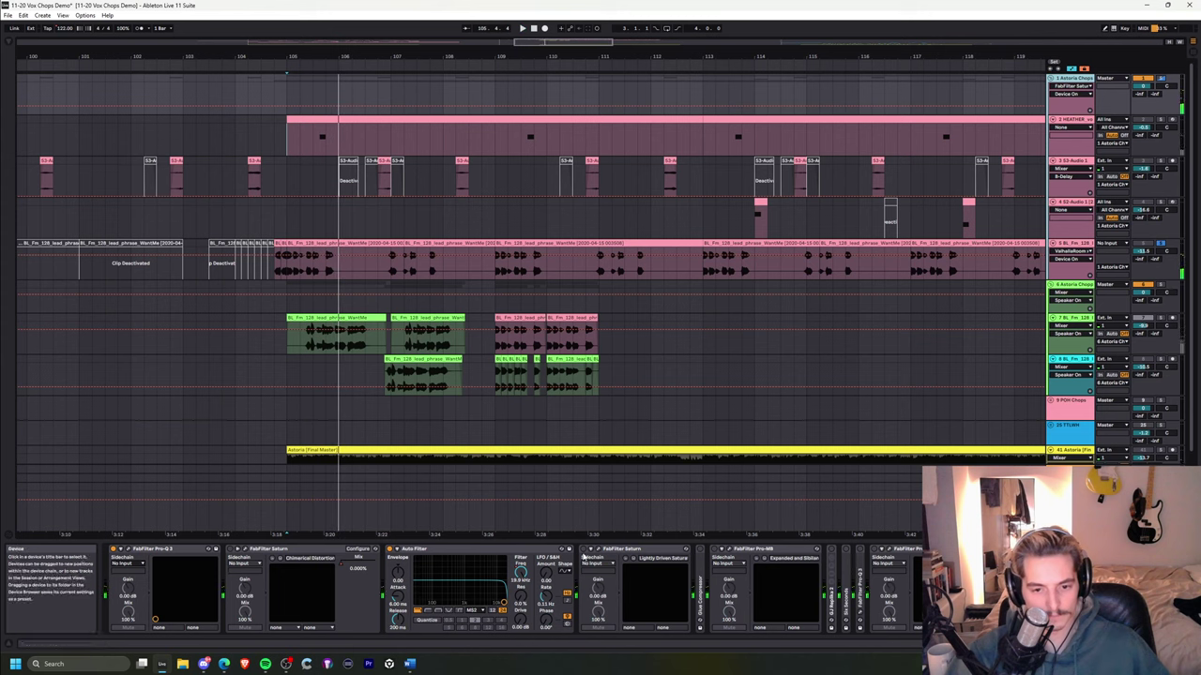
left_click(583, 550)
key("space")
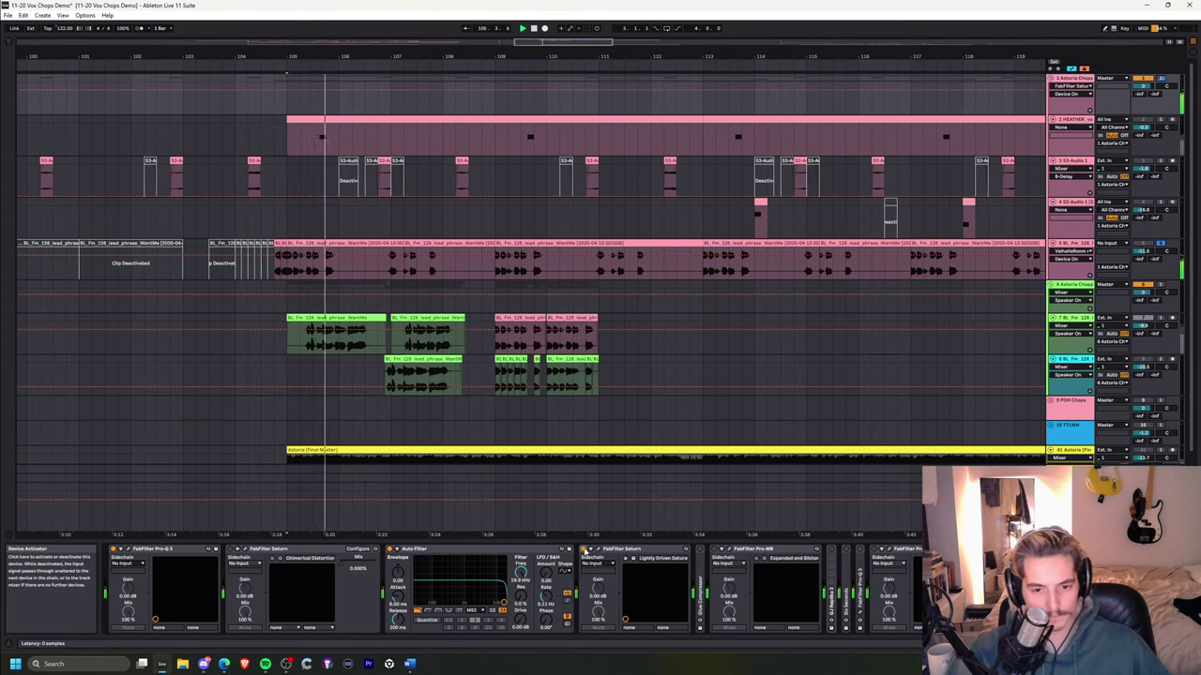
- Reopen the second FabFilter Saturn's window and select its third frequency band
left_click(593, 550)
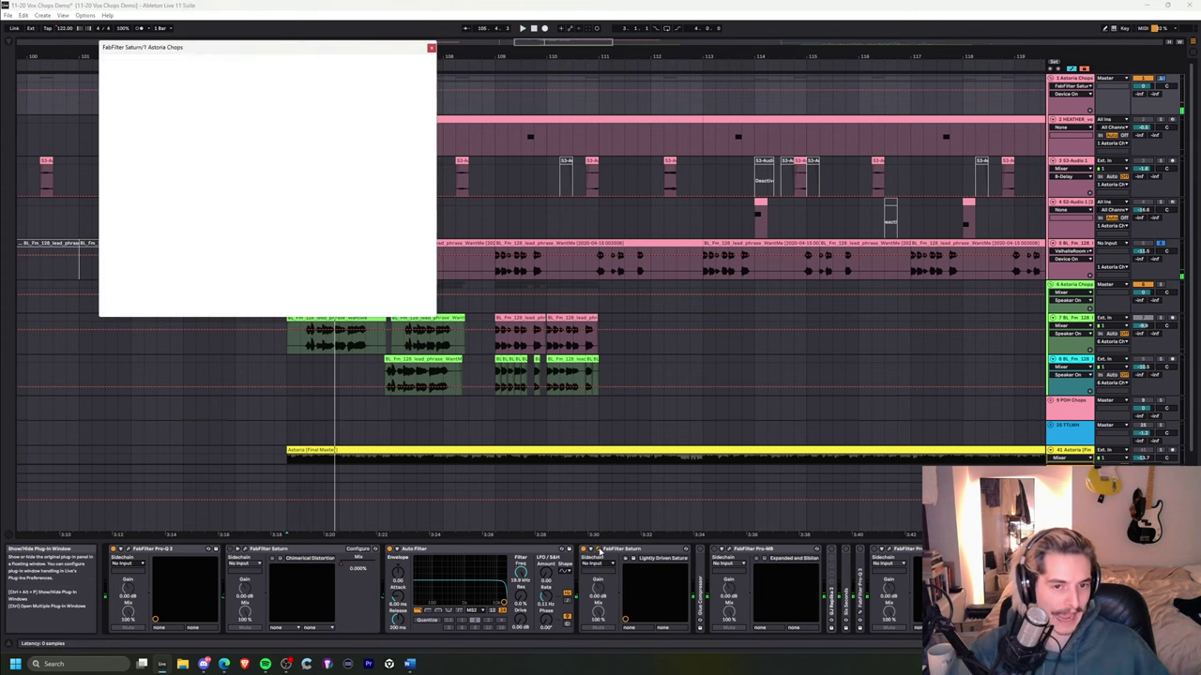
left_click(263, 117)
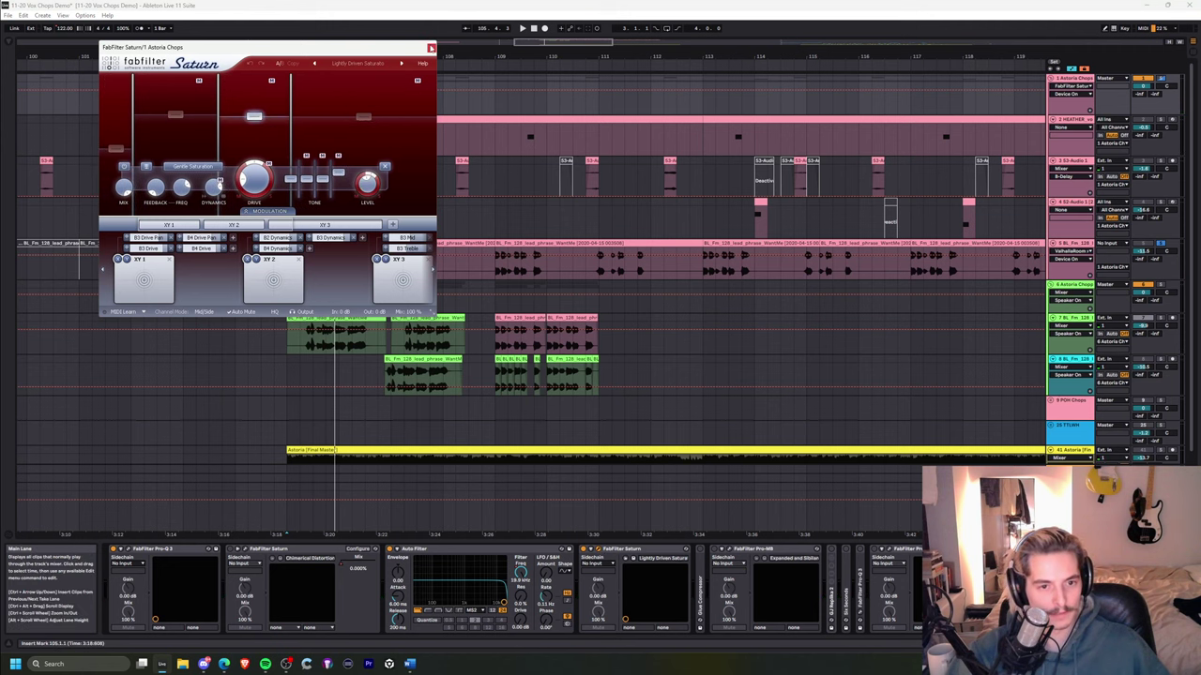
- Close the second FabFilter Saturn's window, unfold the Glue Compressor, and play the chops
left_click(431, 48)
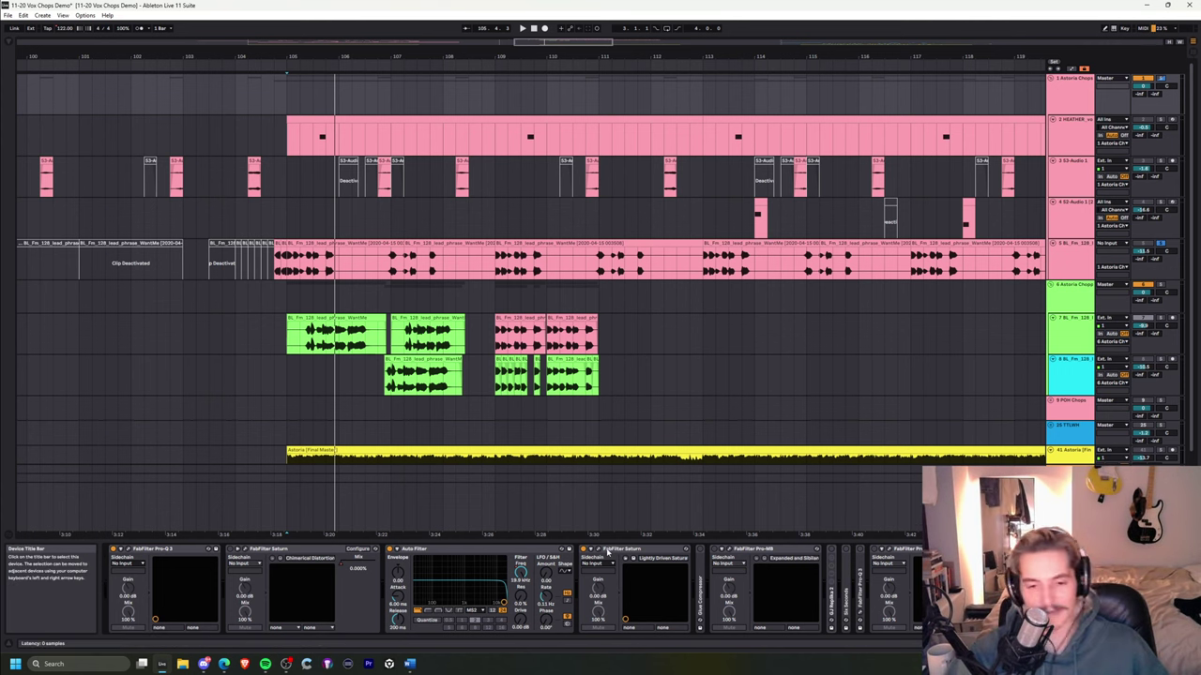
key("space")
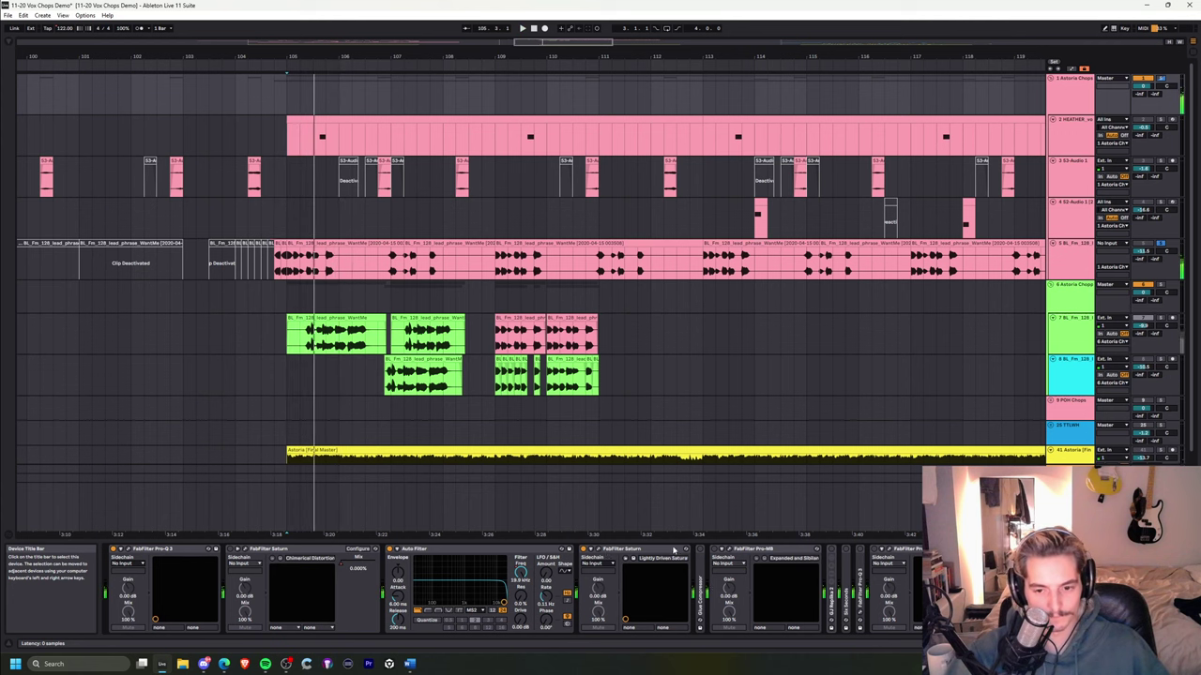
double_click(701, 581)
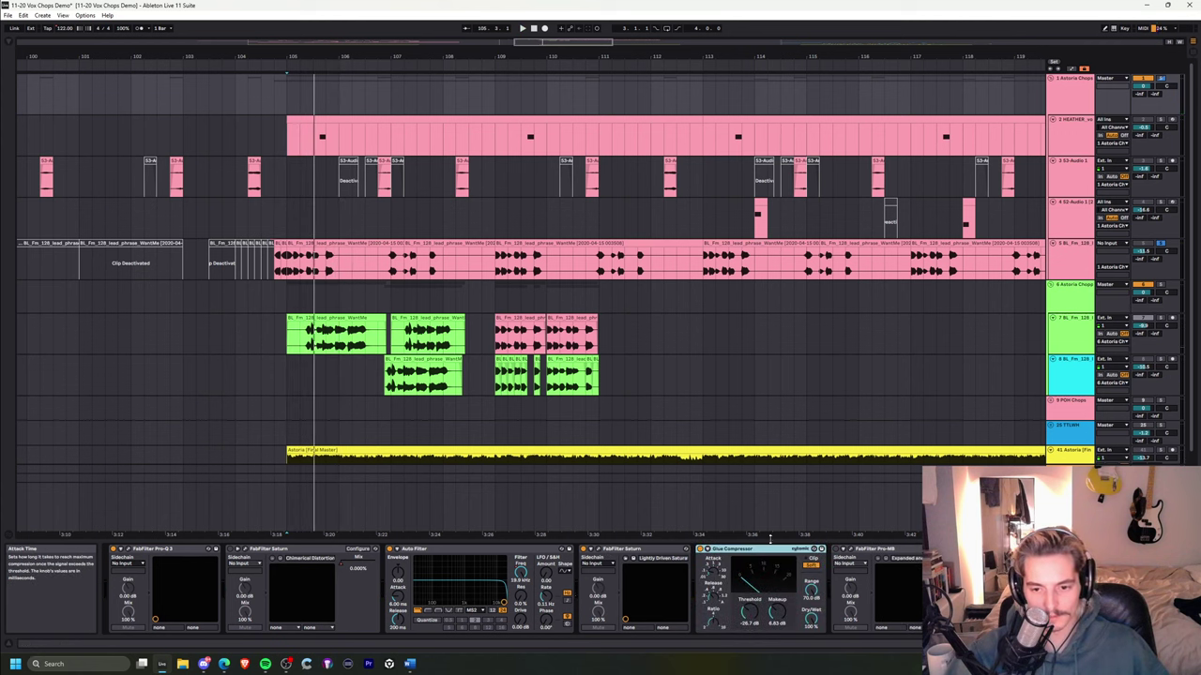
key("space")
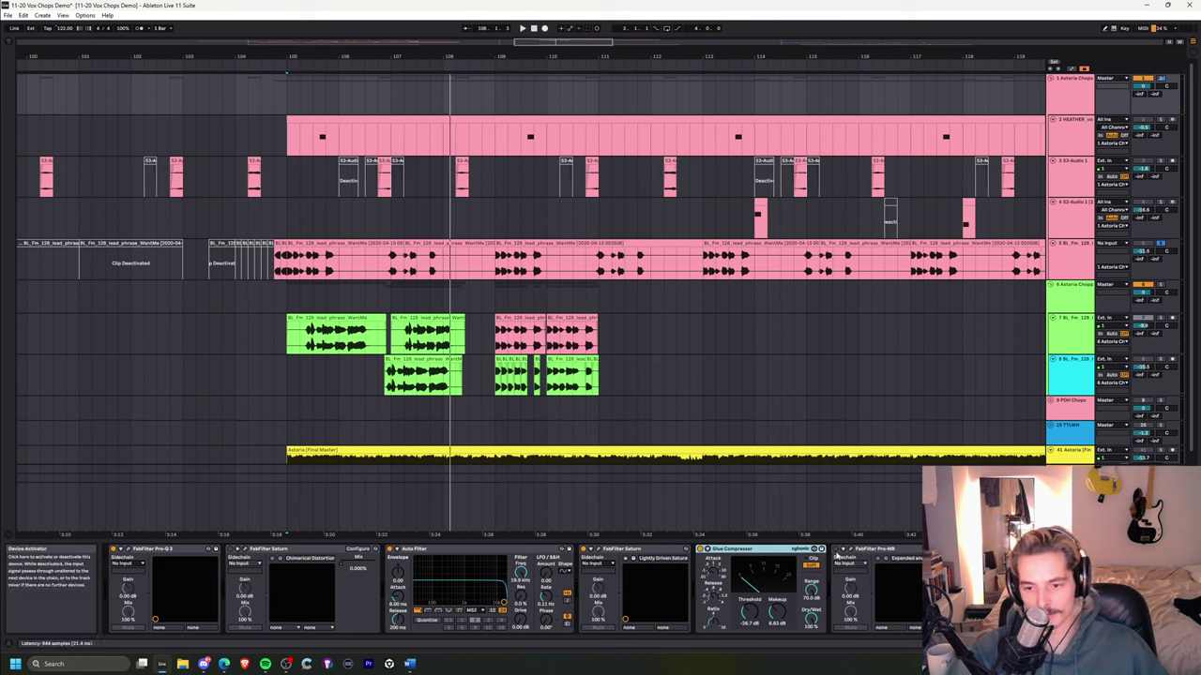
- Turn on FabFilter Pro-MB and open its window to examine the bands of the Expanded and Sibilance preset
left_click(842, 549)
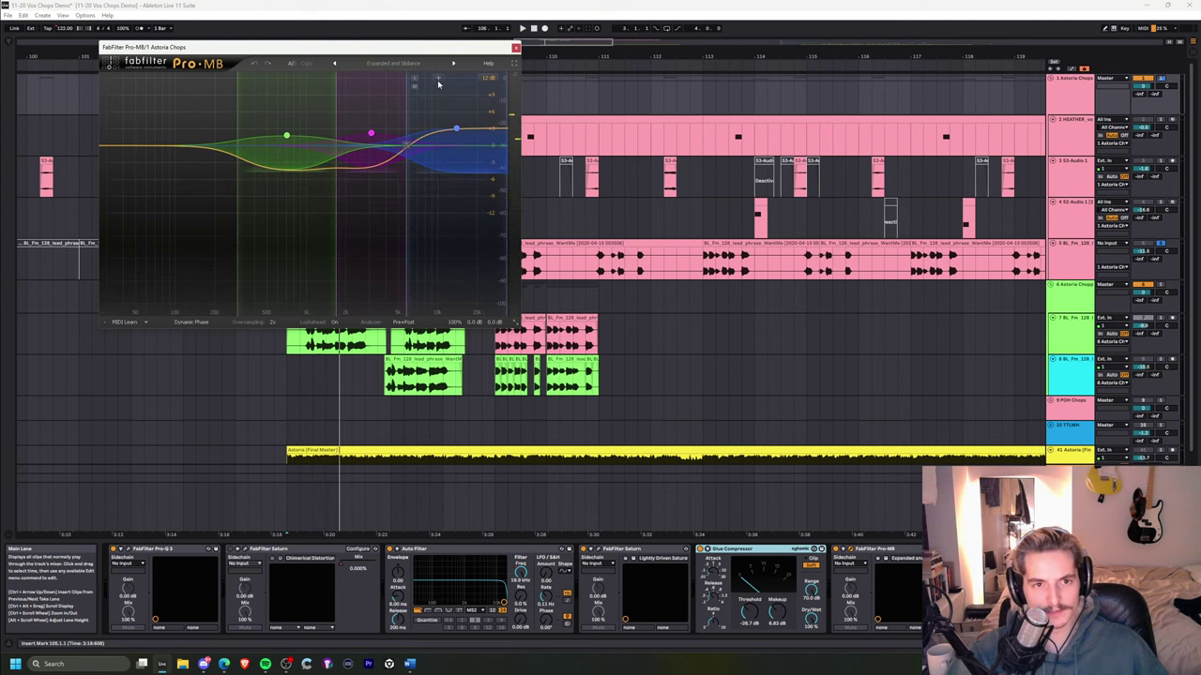
key("space")
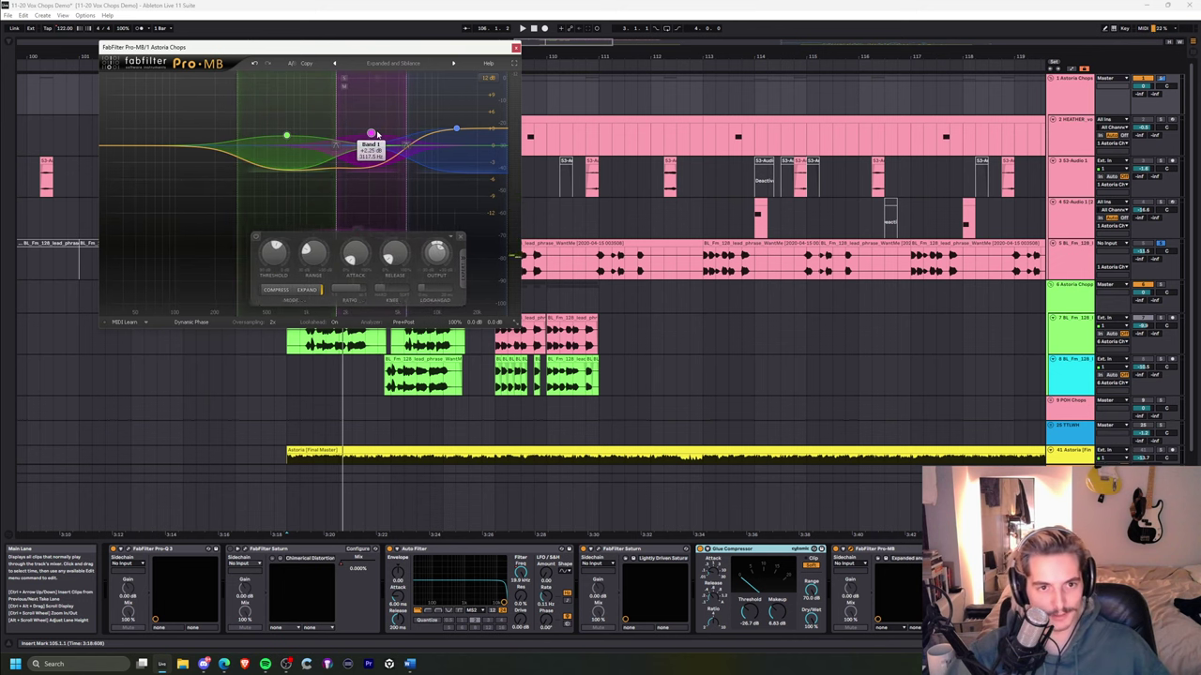
left_click(514, 47)
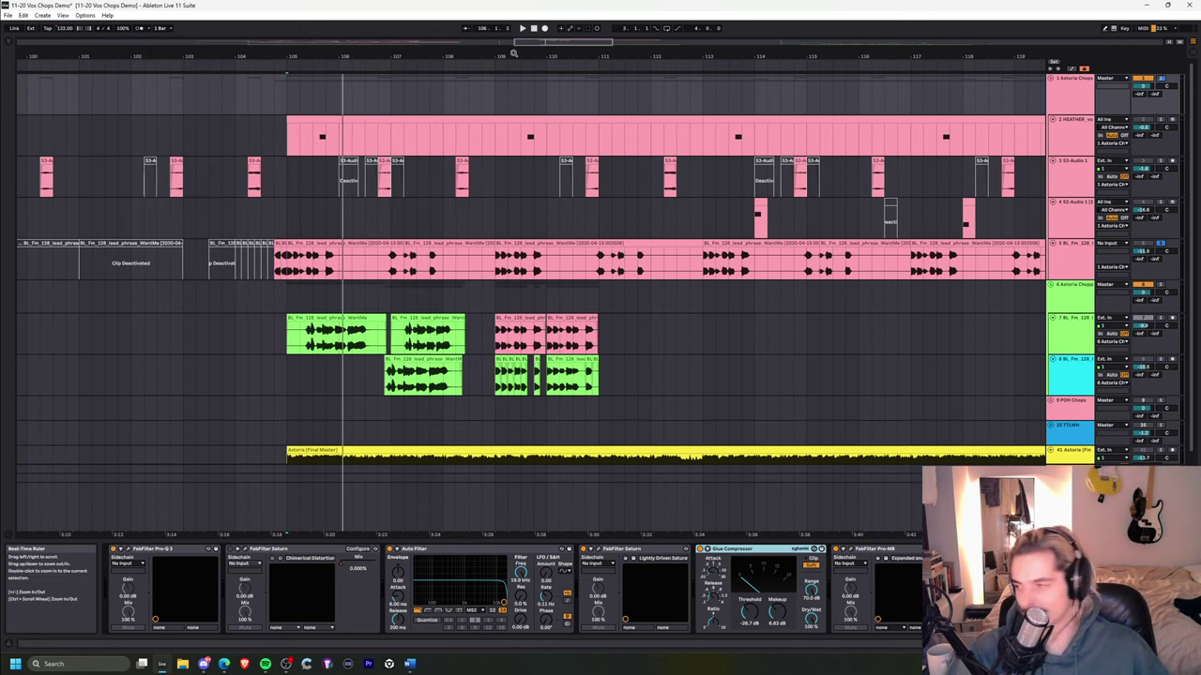
- Fold the Glue Compressor and reopen Pro-MB's window to watch its bands while the chops play
double_click(717, 550)
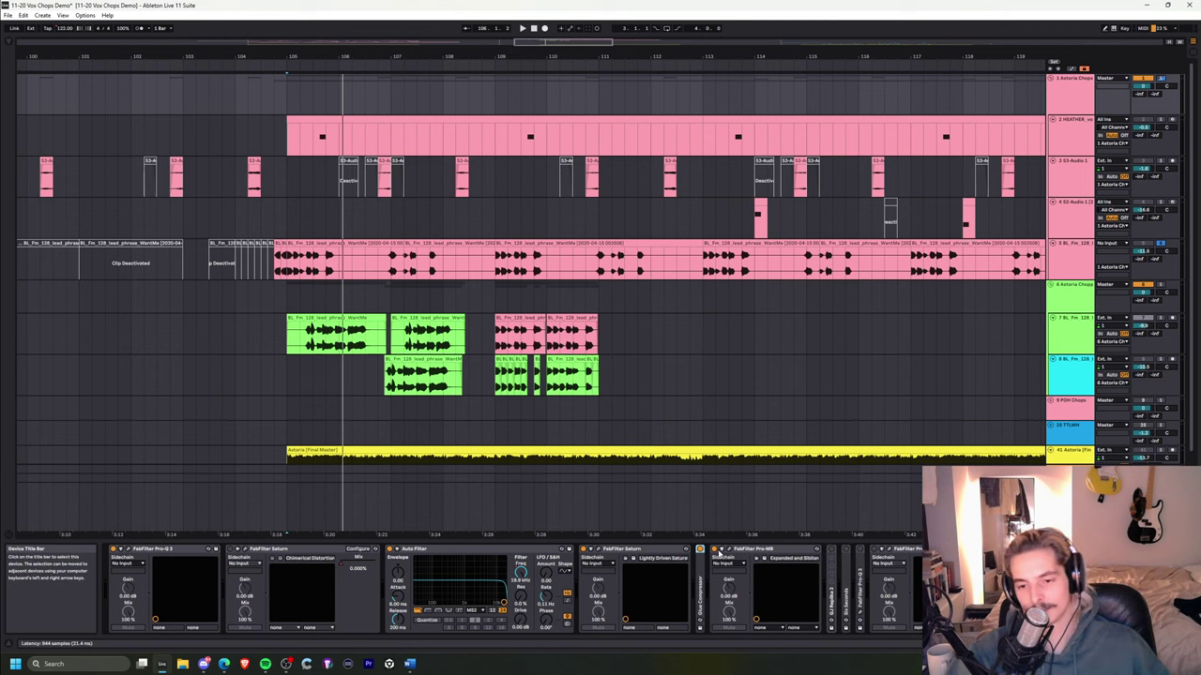
left_click(729, 550)
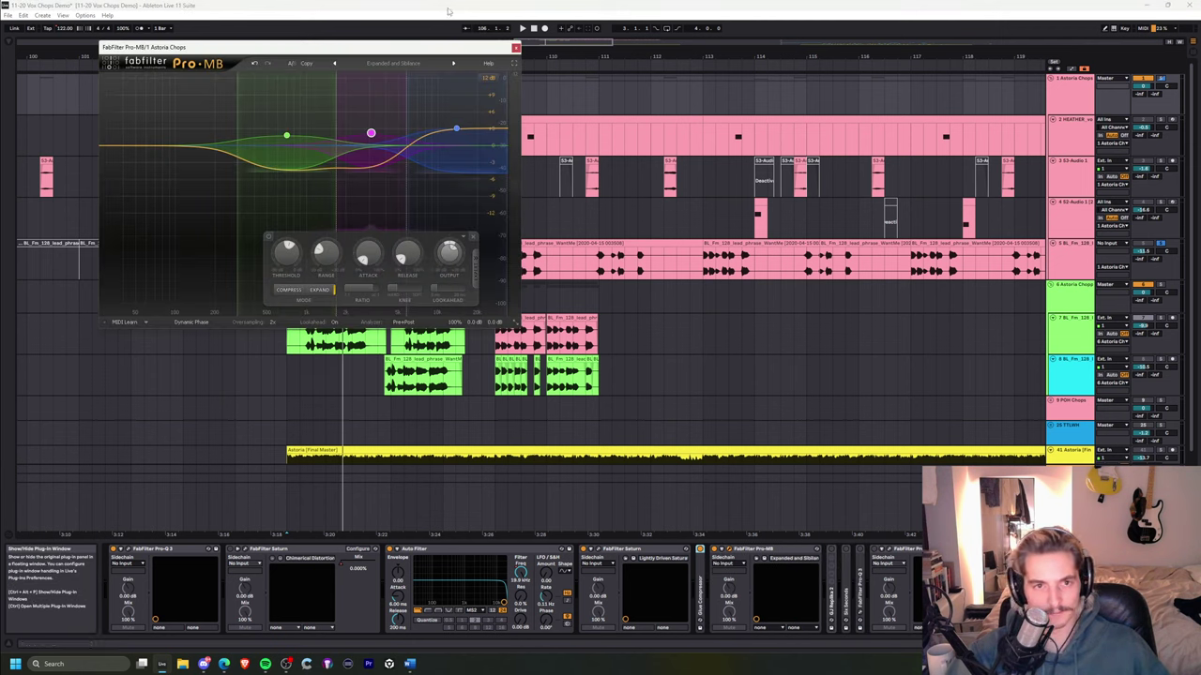
left_click_drag(426, 48, 593, 202)
key("space")
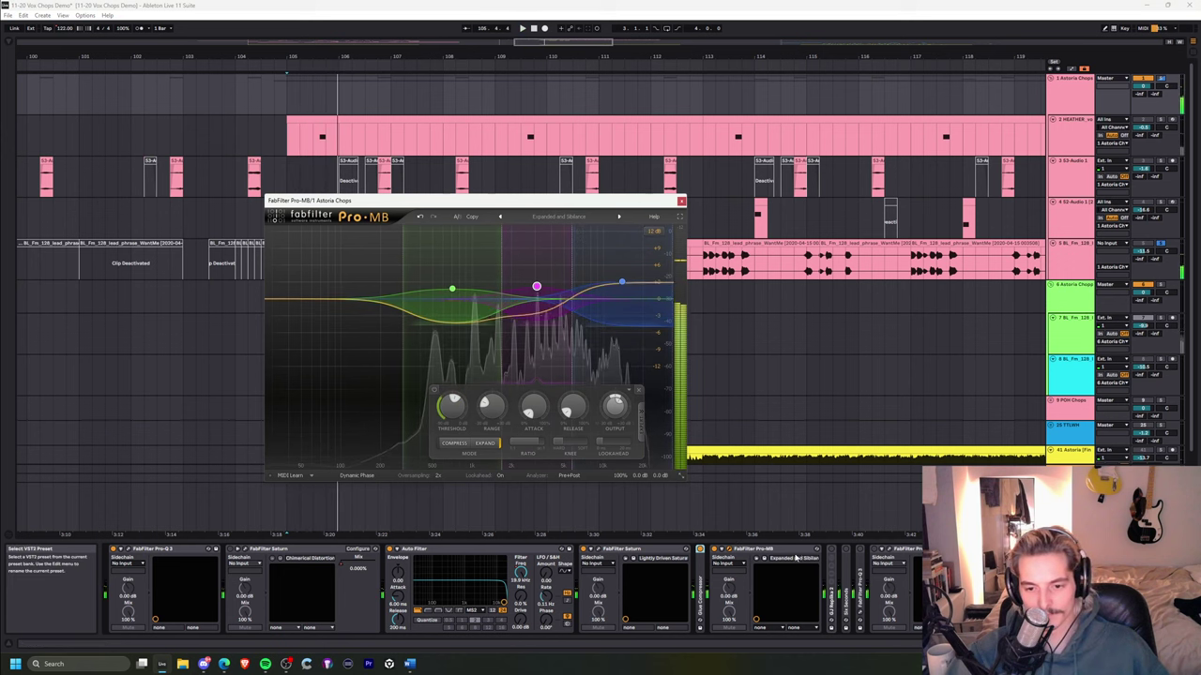
- Close Pro-MB's window, unfold the GJ Replika 2 rack, and play the chops
double_click(832, 591)
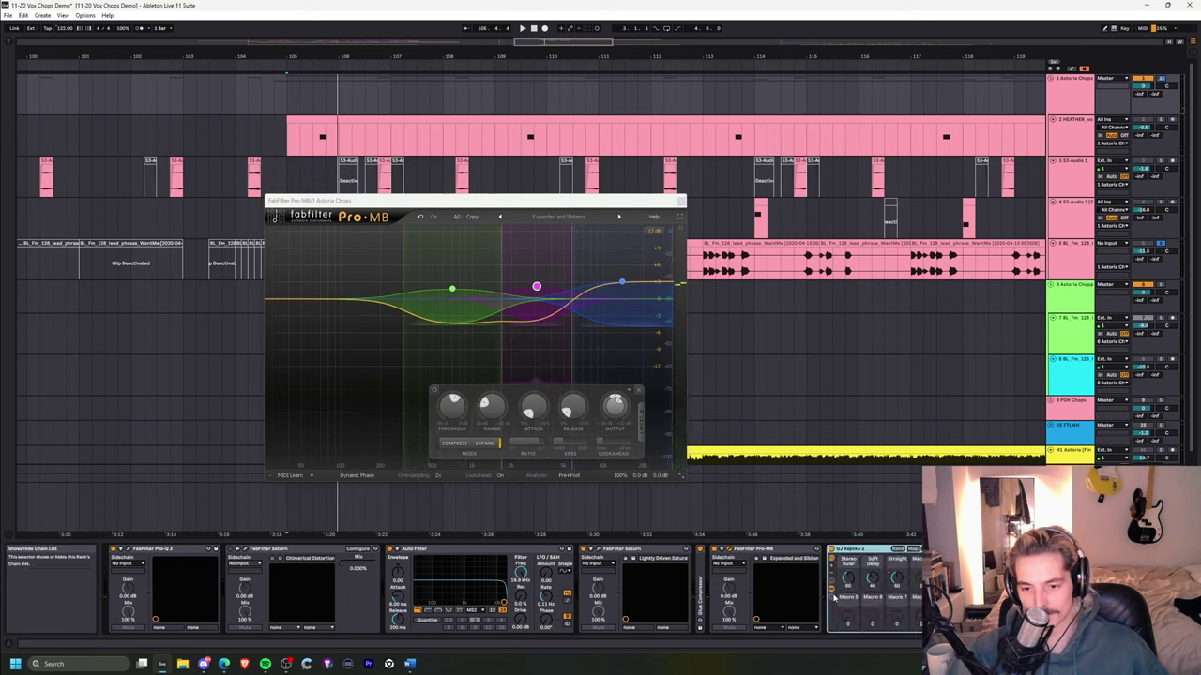
left_click(681, 197)
key("space")
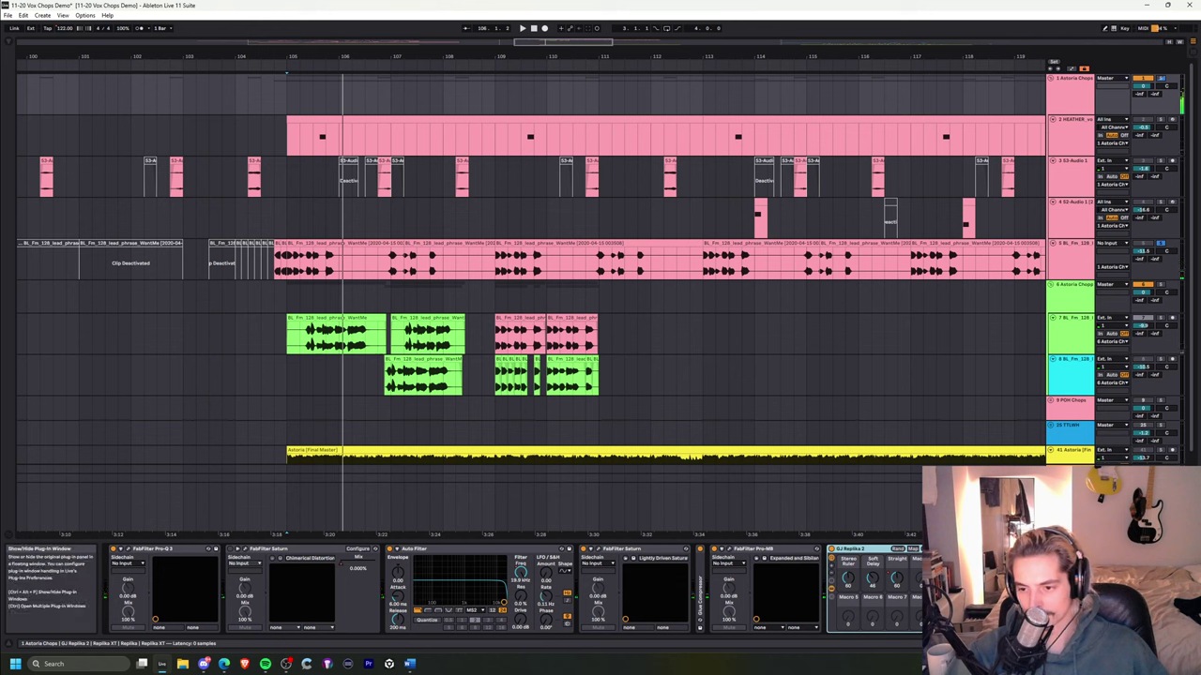
- Open the Replika and Replika XT windows from the rack to examine their delay settings
left_click(1062, 549)
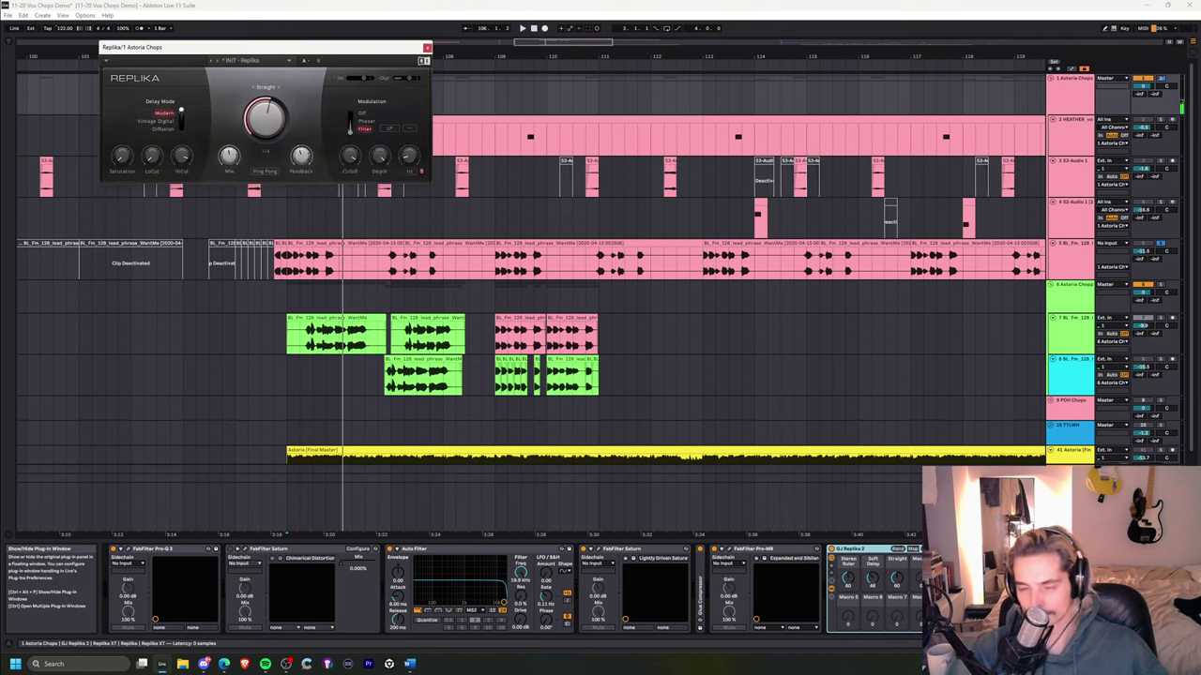
left_click_drag(265, 49, 549, 204)
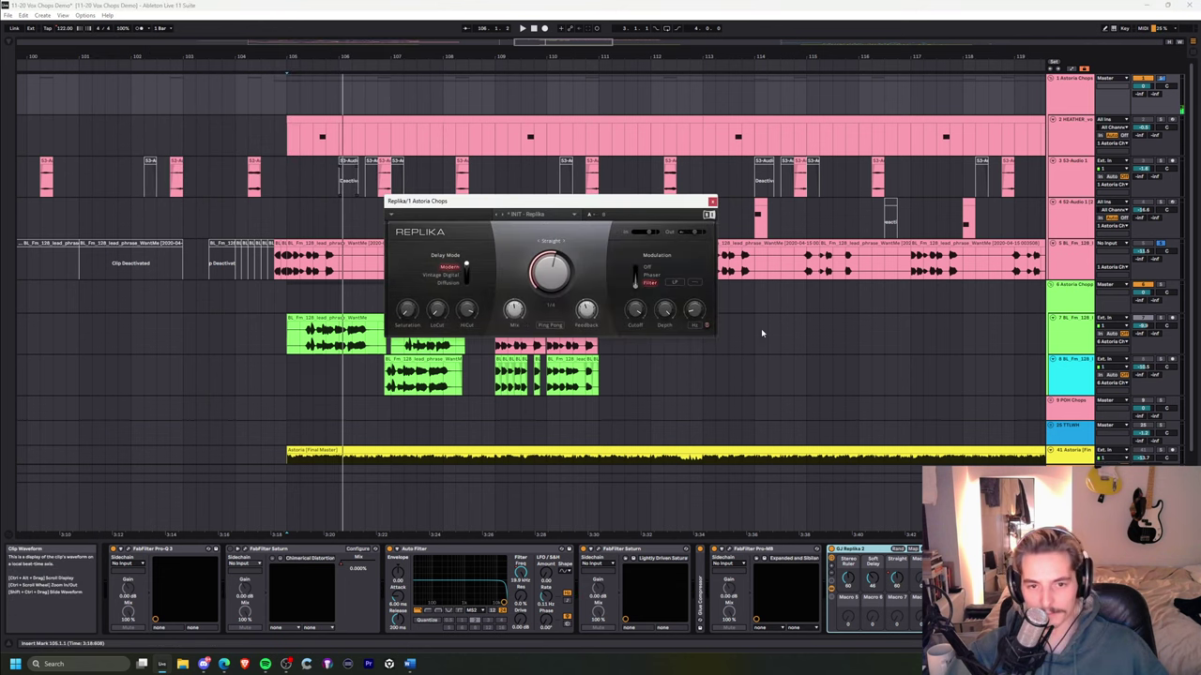
left_click(1141, 550)
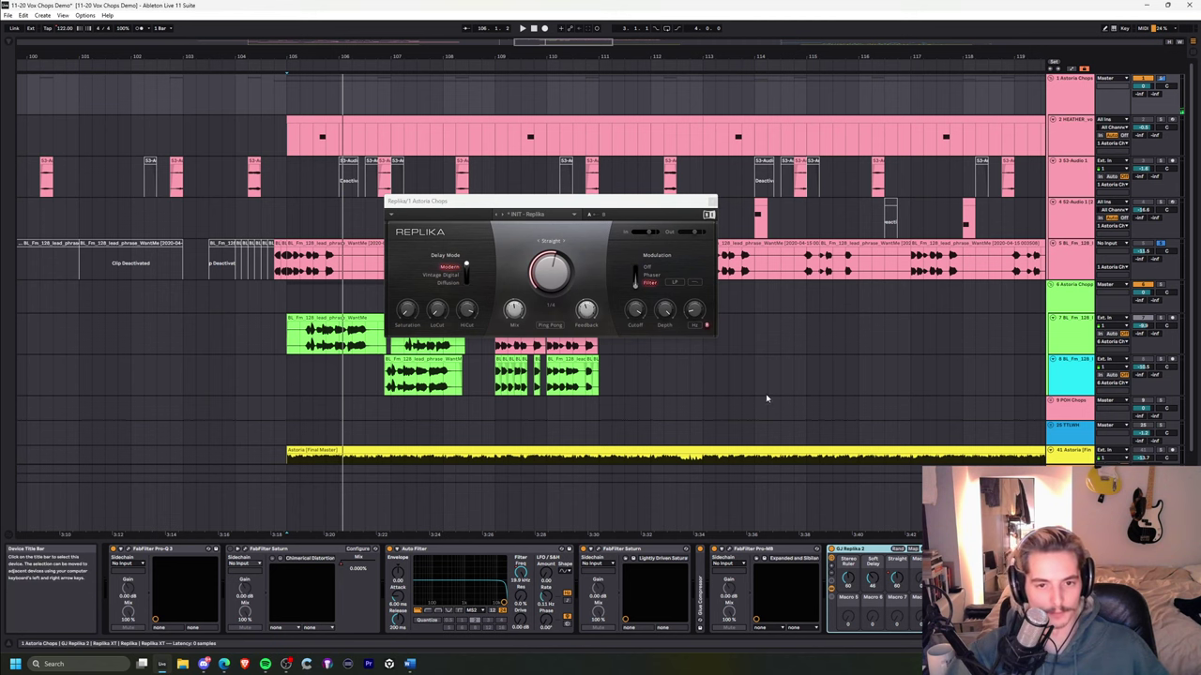
left_click_drag(240, 54, 650, 228)
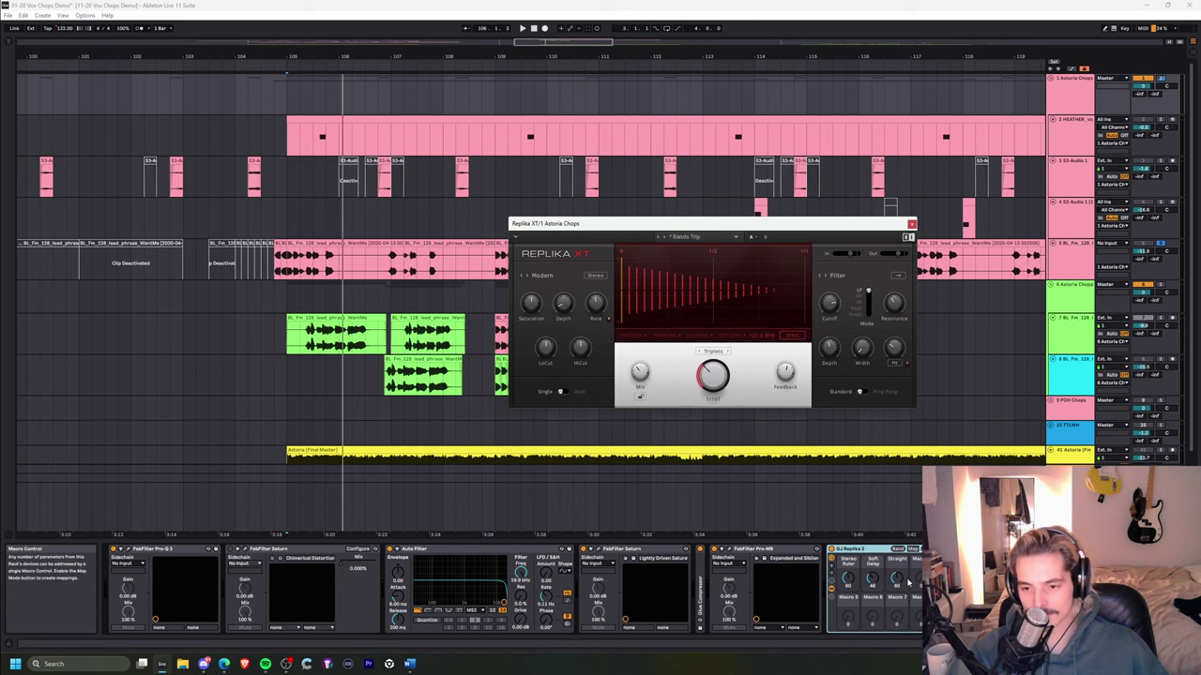
- Show the Astoria Chops group's automation of the Replika rack's Straight macro and close the Replika XT window
key("a")
left_click_drag(410, 59, 410, 7)
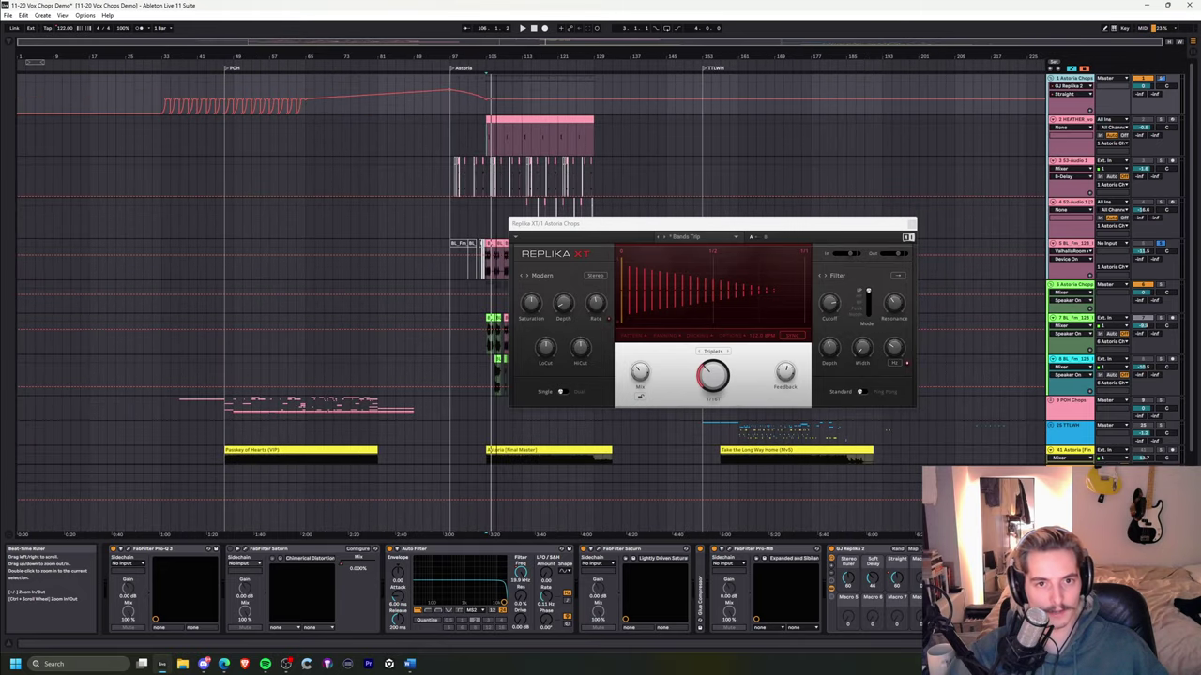
left_click_drag(498, 58, 494, 94)
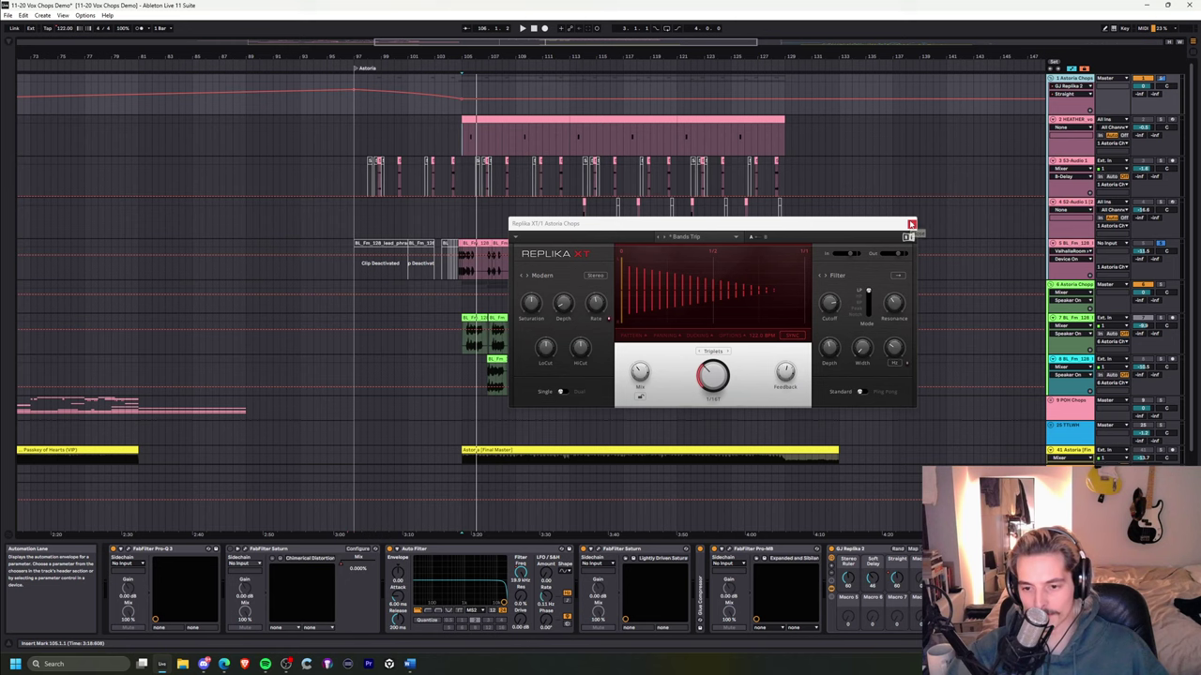
left_click(911, 226)
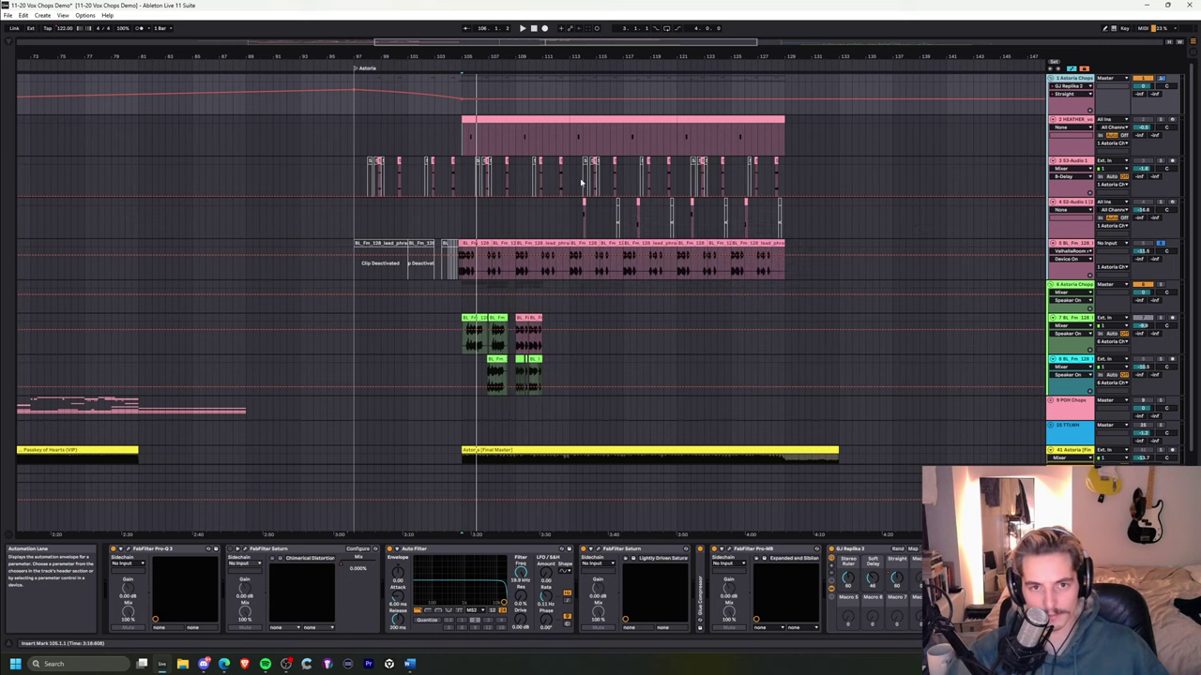
- Select the HEATHER track, hide the automation lanes, and show the Astoria chops section closer up
left_click(468, 140)
key("a")
key("a")
key("a")
left_click_drag(476, 58, 475, 84)
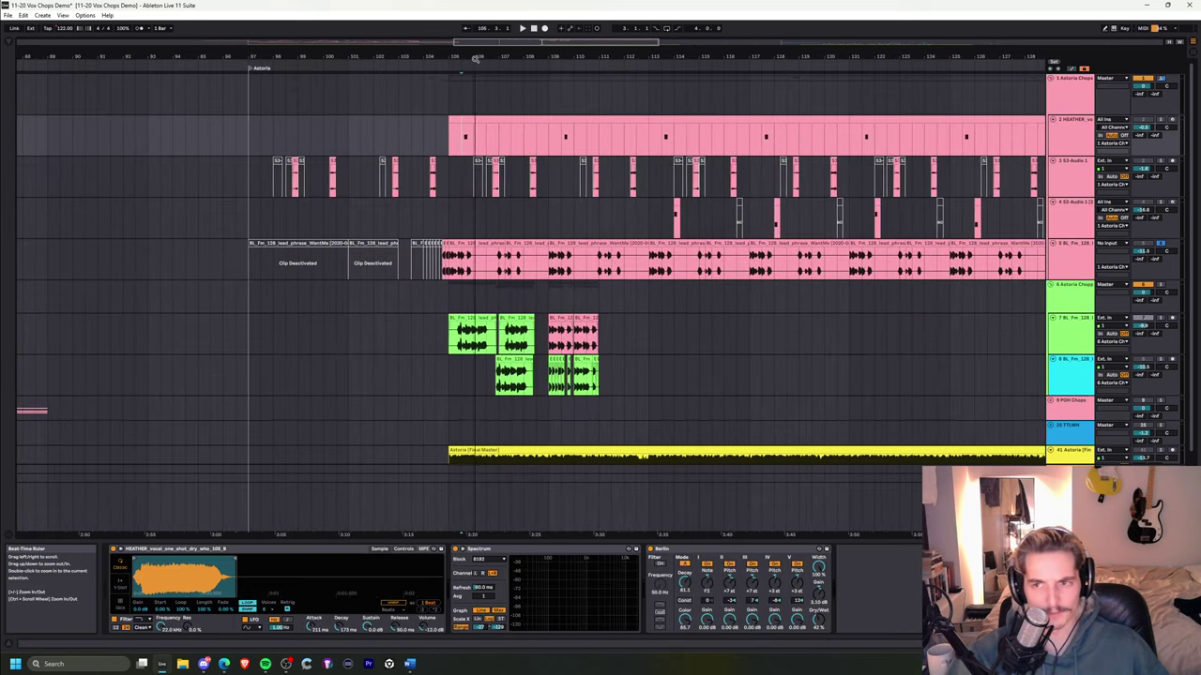
- Return to the Astoria Chops group's effects, fold the Replika rack, and unfold the Six Seconds reverb
left_click(1081, 101)
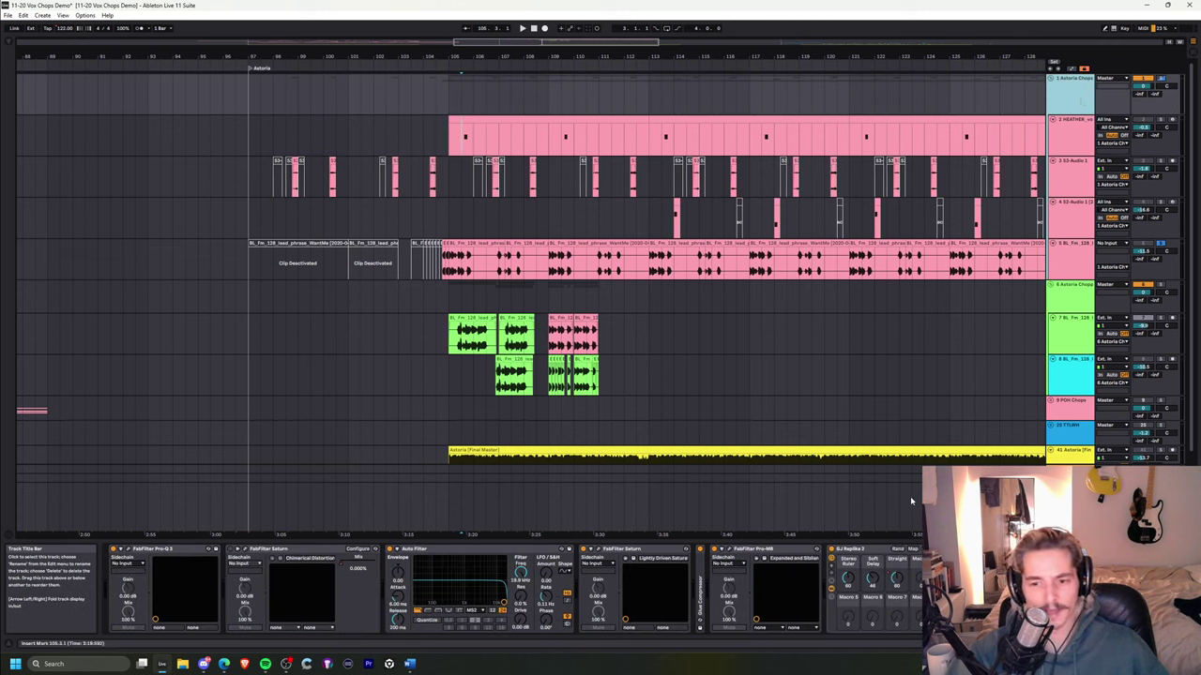
double_click(854, 550)
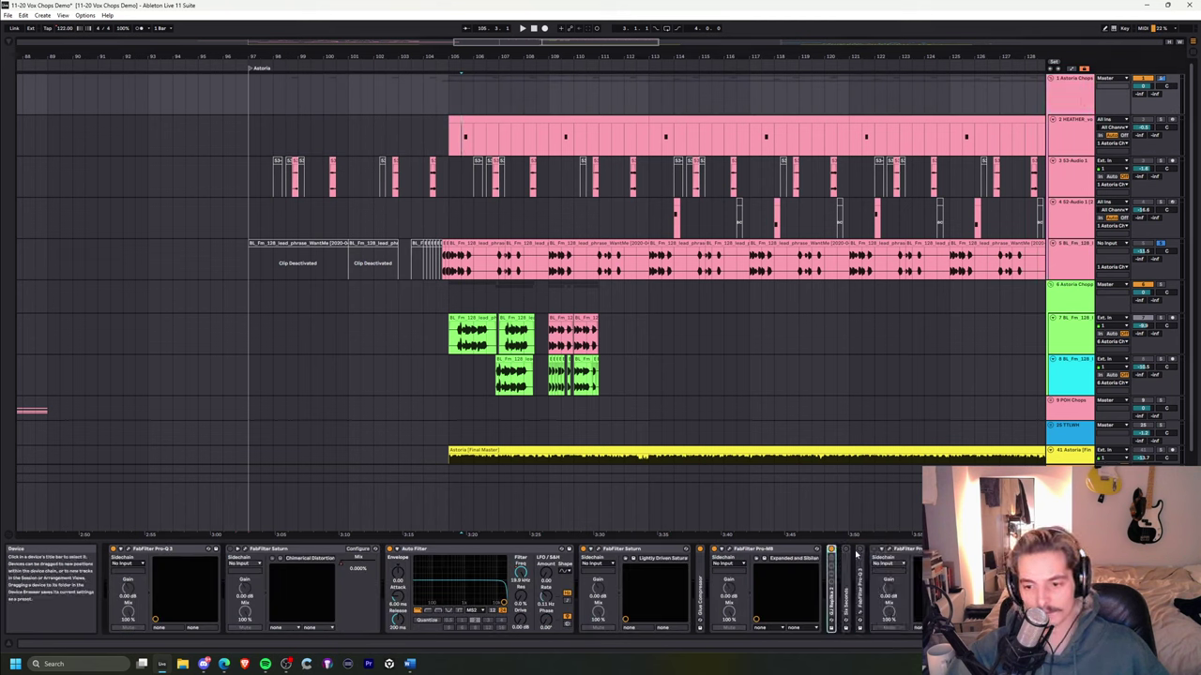
double_click(849, 551)
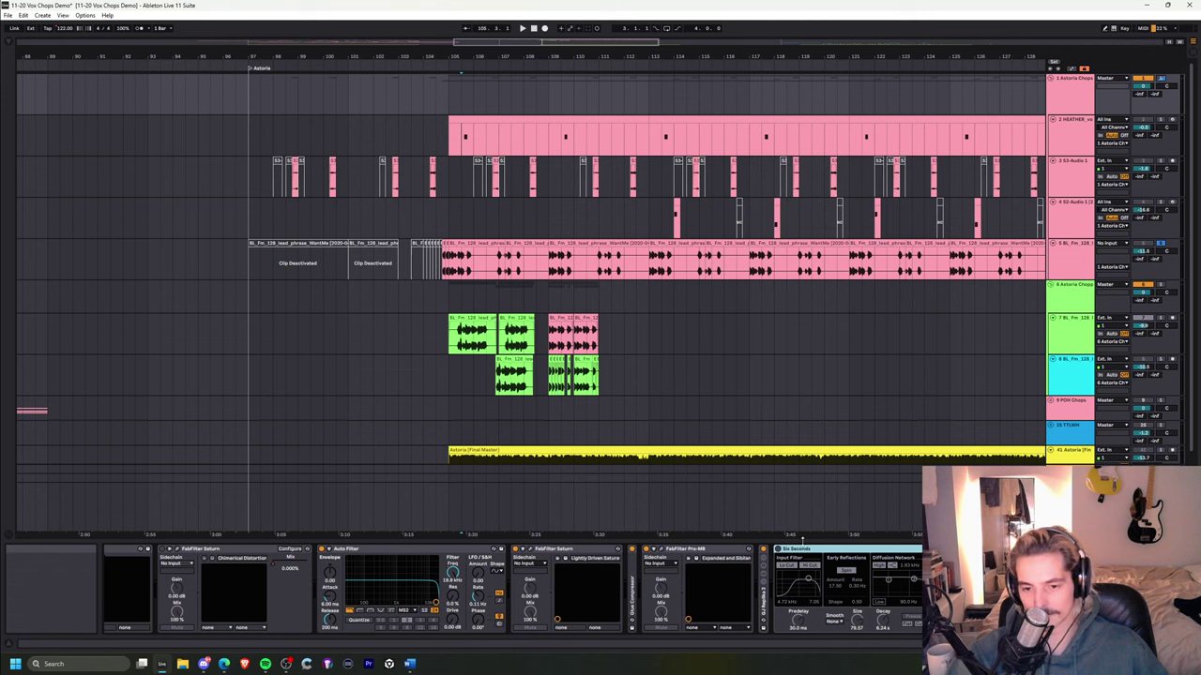
double_click(764, 572)
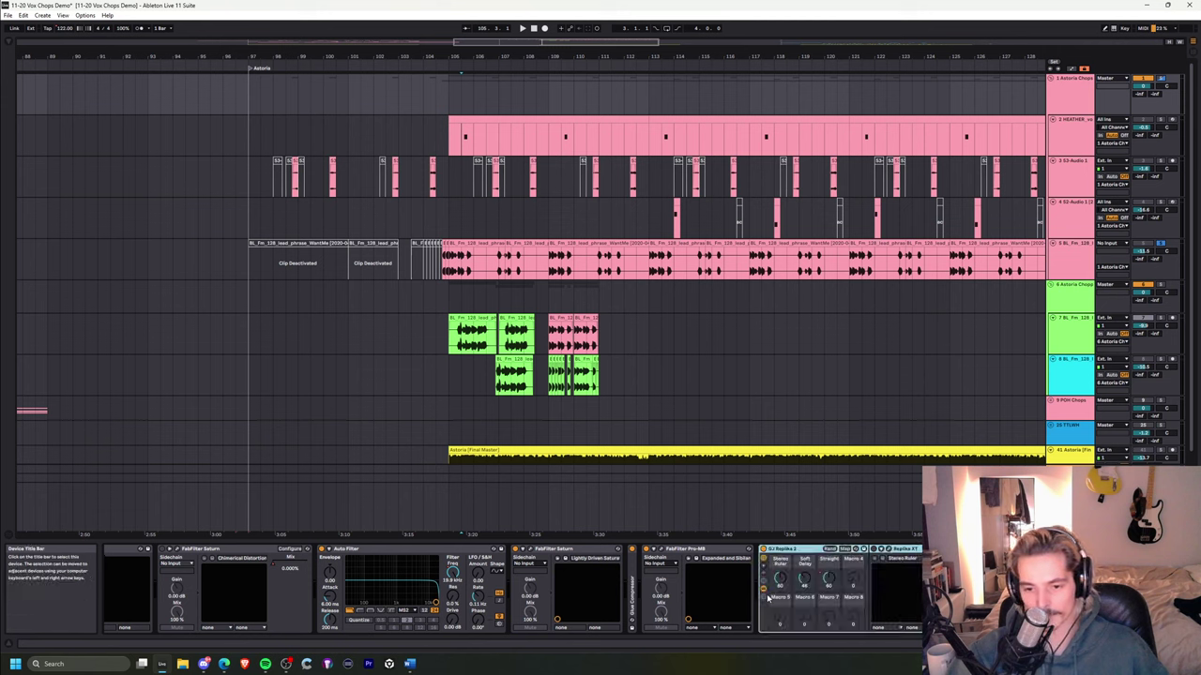
double_click(789, 549)
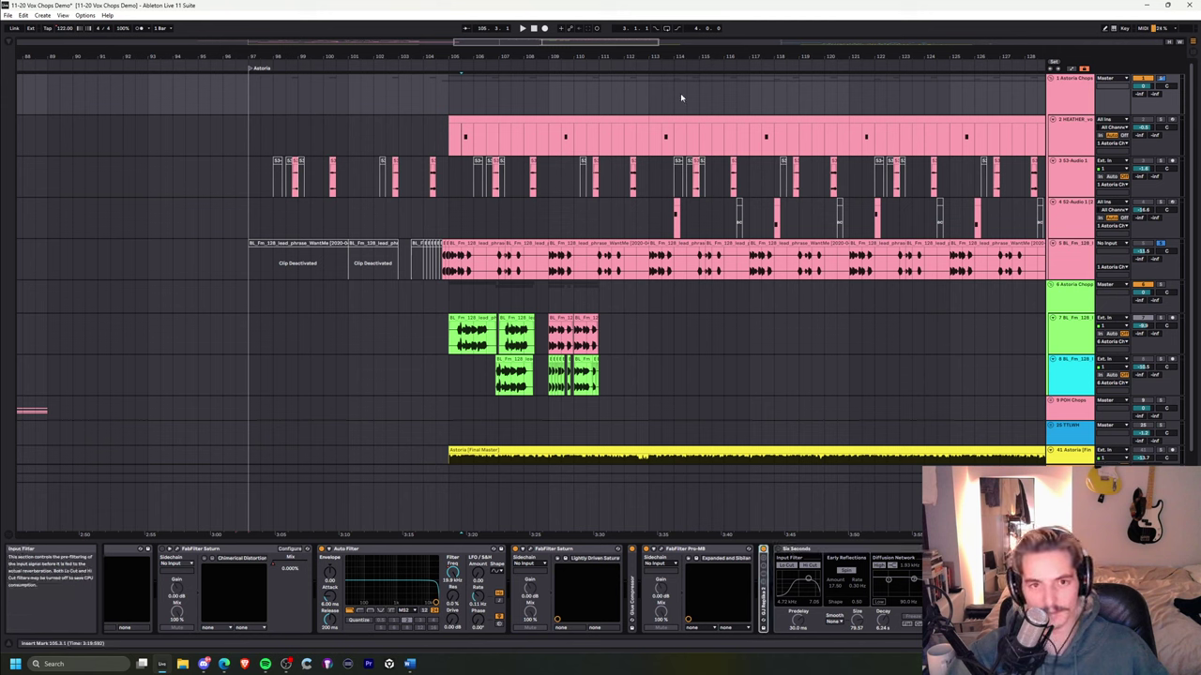
left_click_drag(682, 57, 522, 58)
- Group the Six Seconds reverb into an Audio Effect Rack and show the rack's chain list
left_click(840, 551)
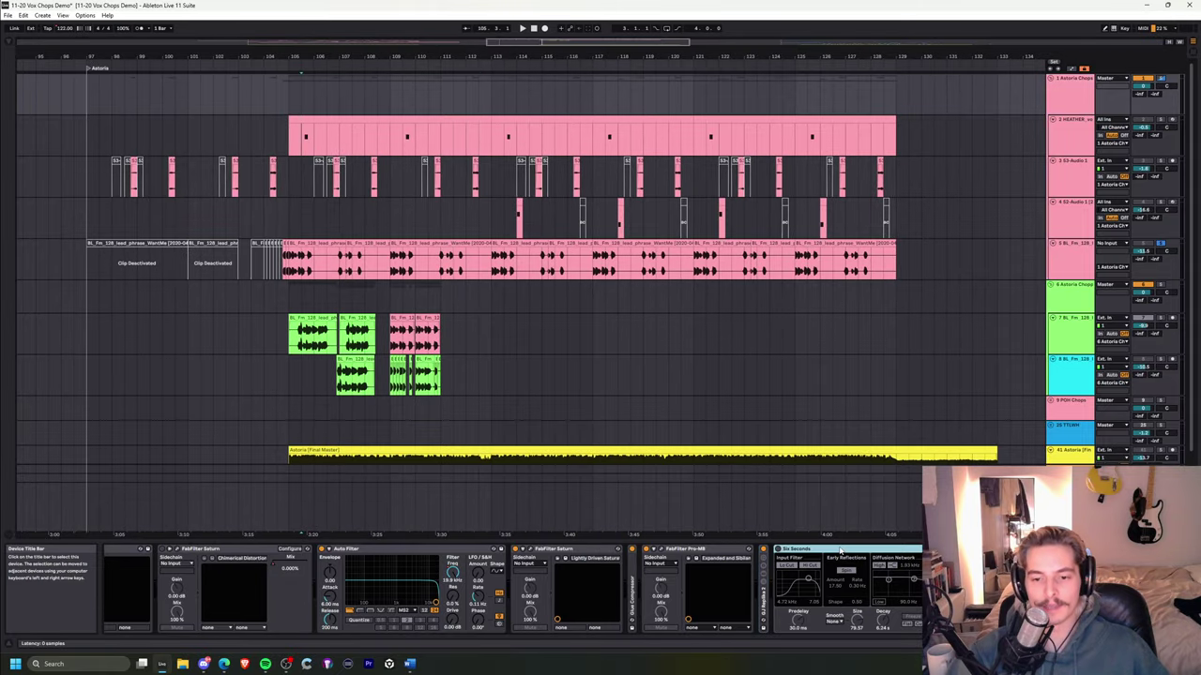
key("ctrl+g")
left_click(778, 565)
left_click(778, 566)
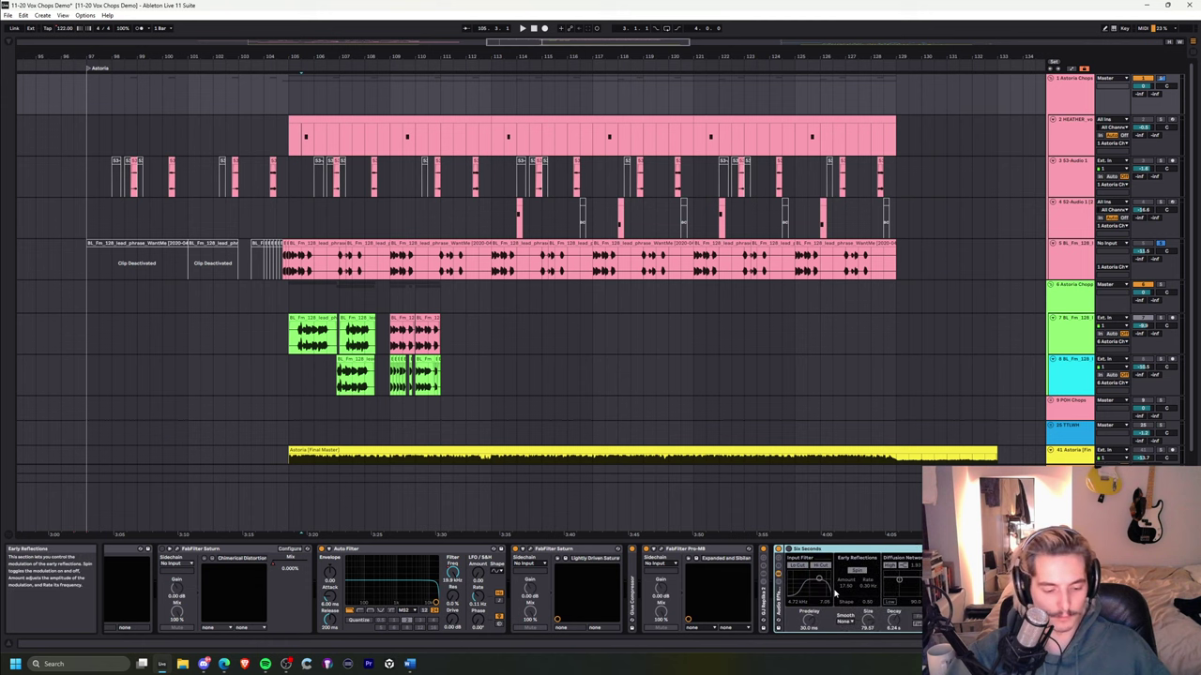
left_click(778, 566)
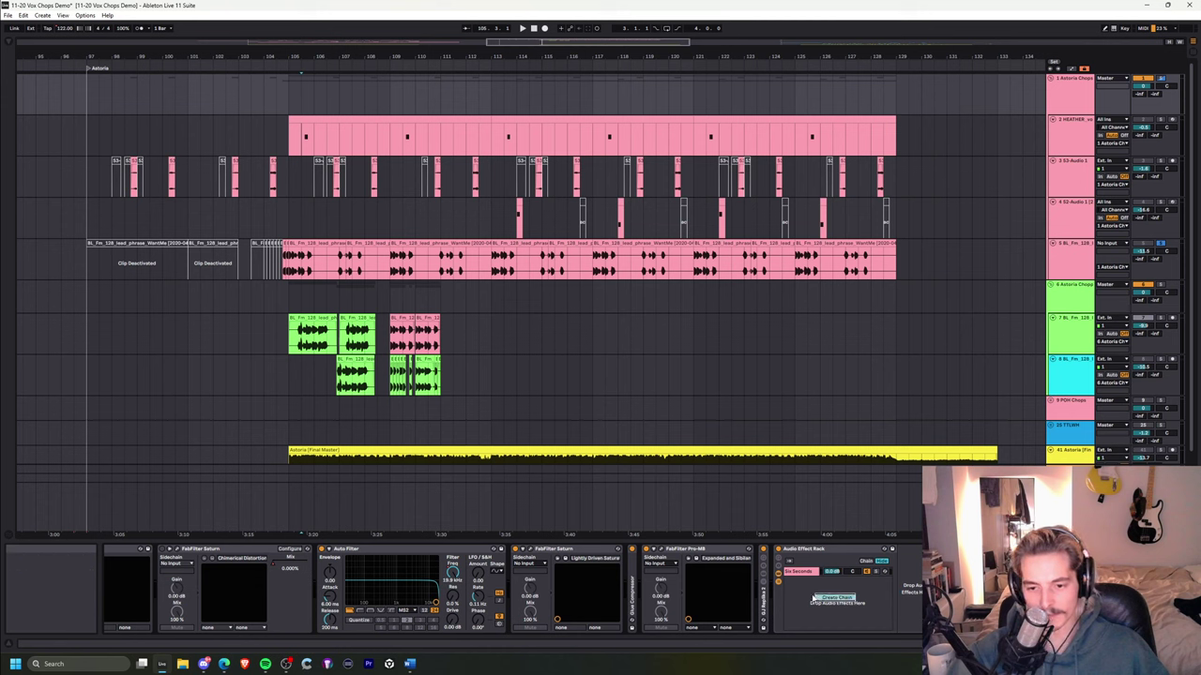
left_click(779, 583)
left_click(778, 582)
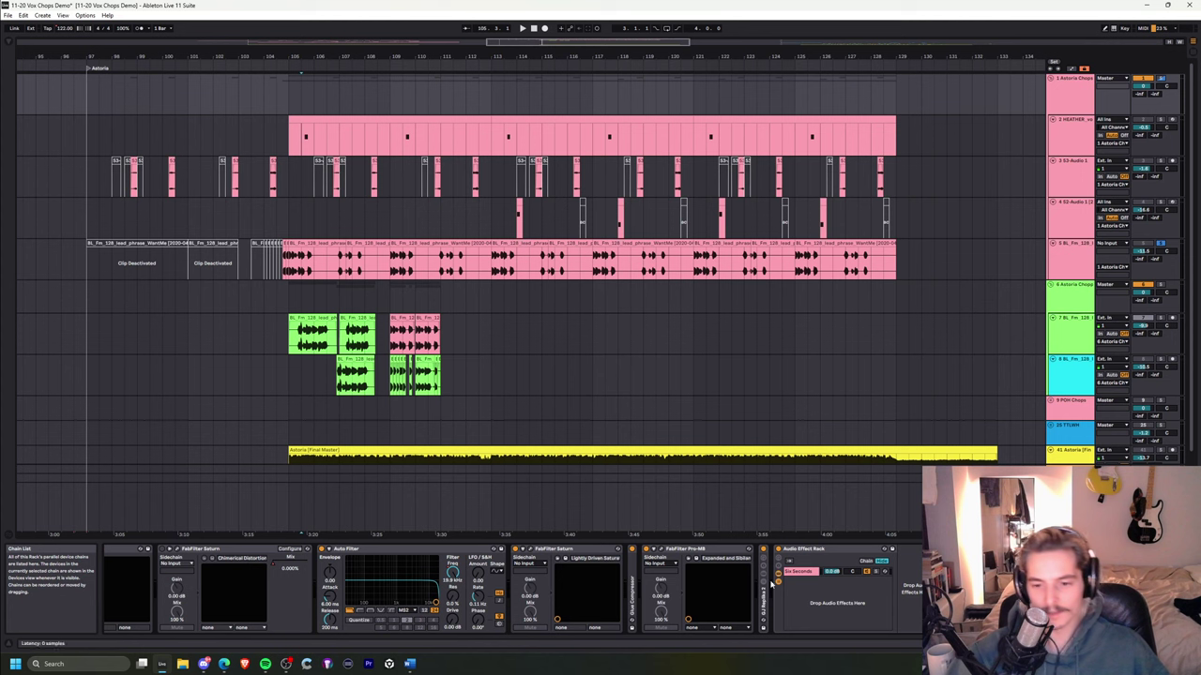
- Create a second, empty chain below the Six Seconds chain in the Audio Effect Rack
right_click(860, 608)
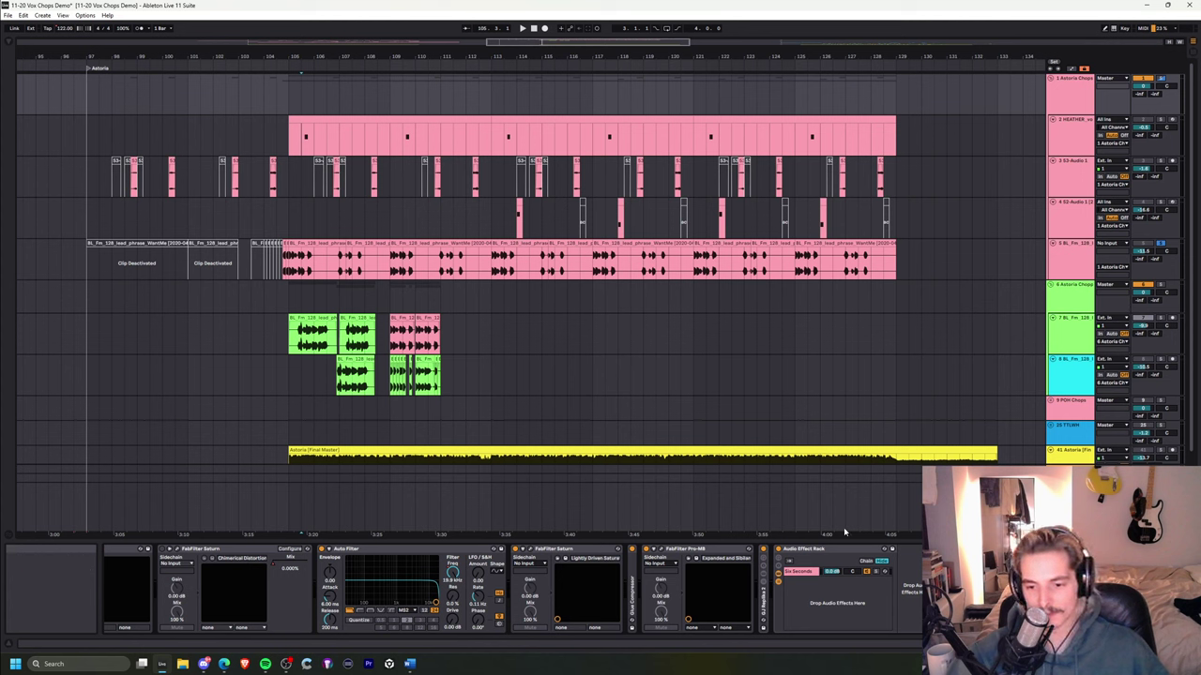
left_click(808, 572)
left_click(806, 581)
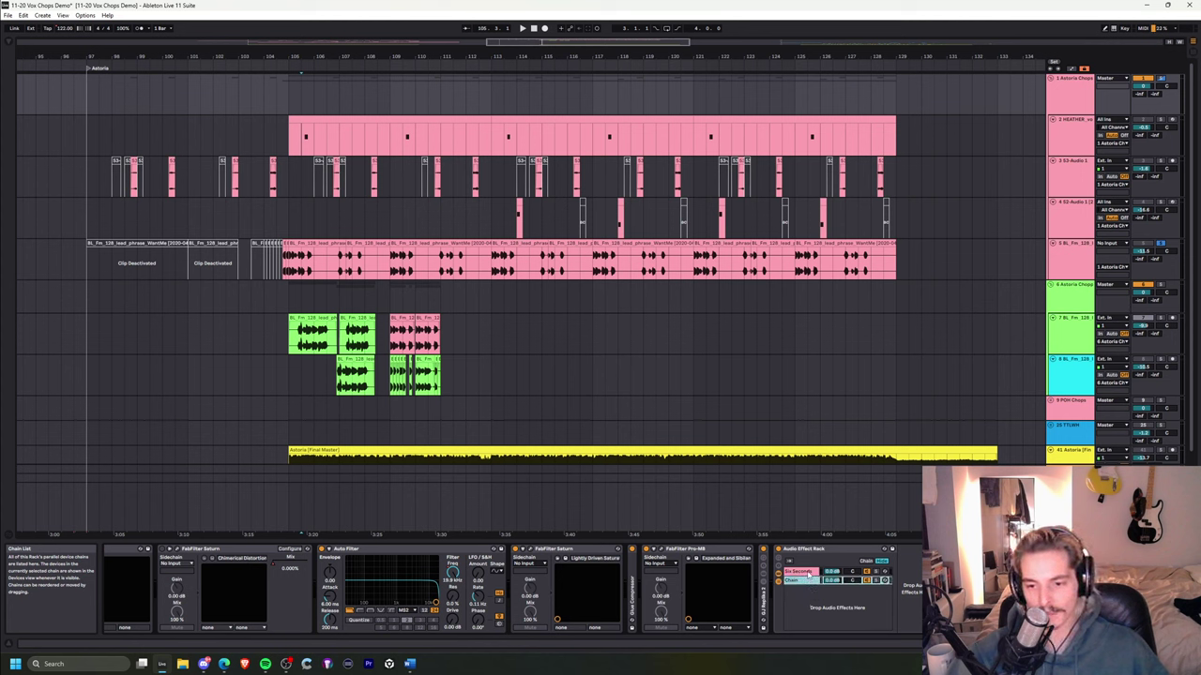
- Select the Six Seconds chain and the empty chain alternately to compare the contents of the wet and dry paths
left_click(809, 573)
left_click(805, 581)
left_click(803, 574)
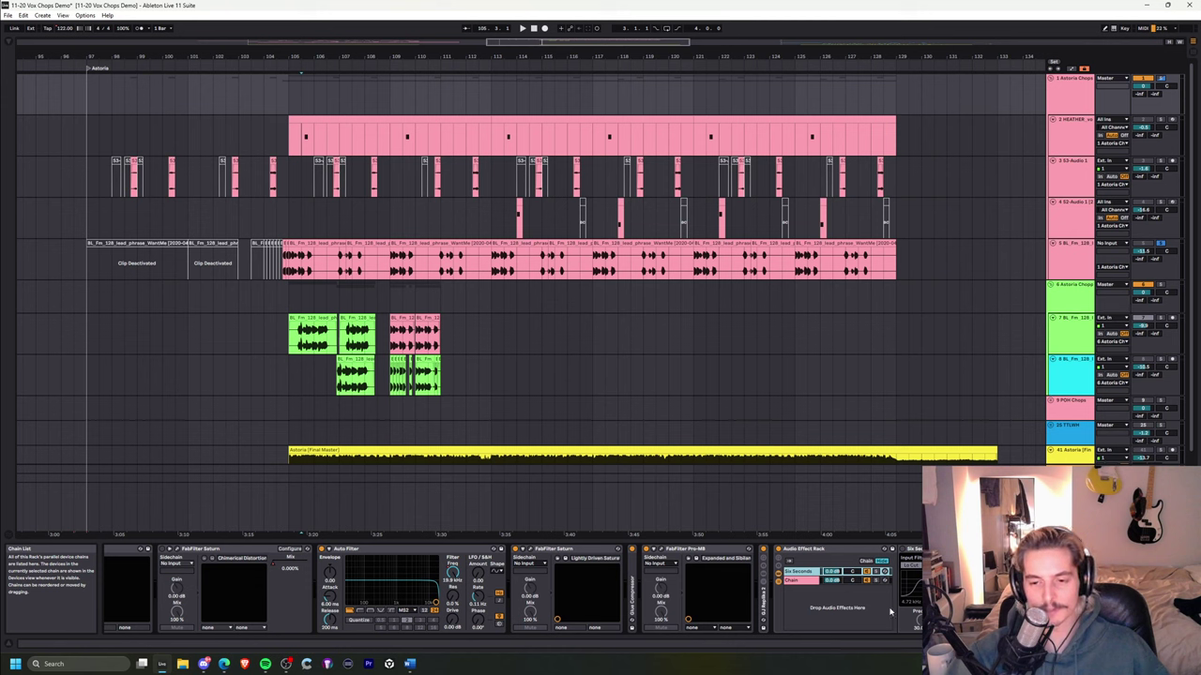
left_click(810, 583)
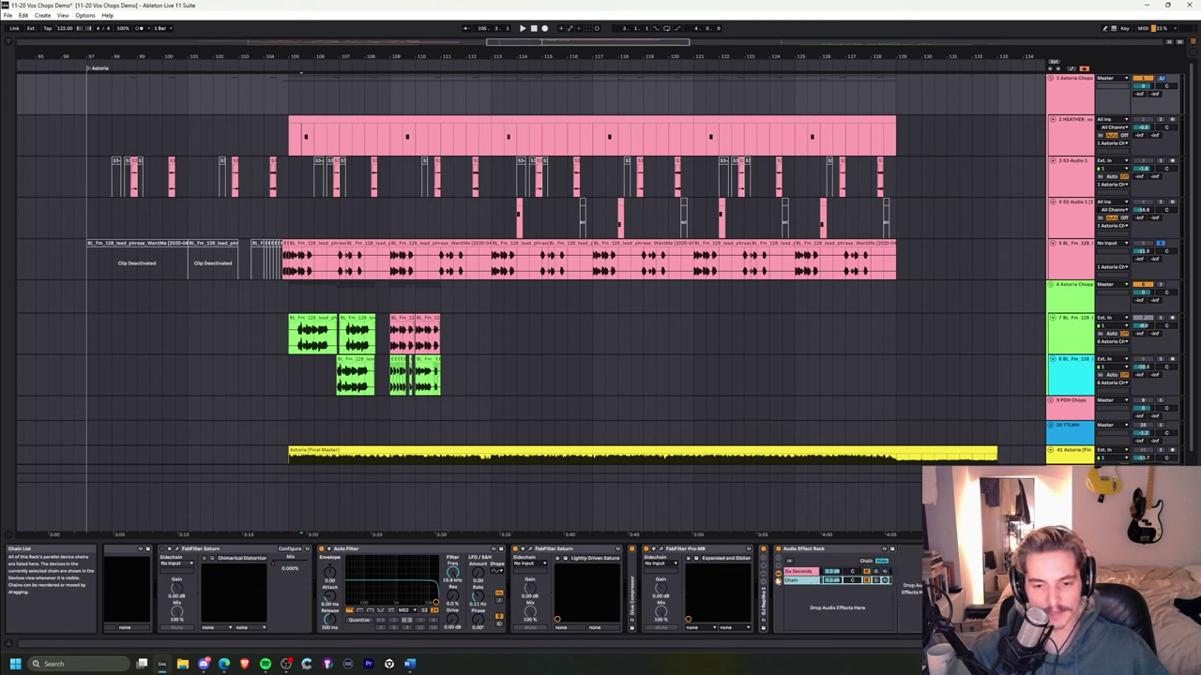
left_click(807, 573)
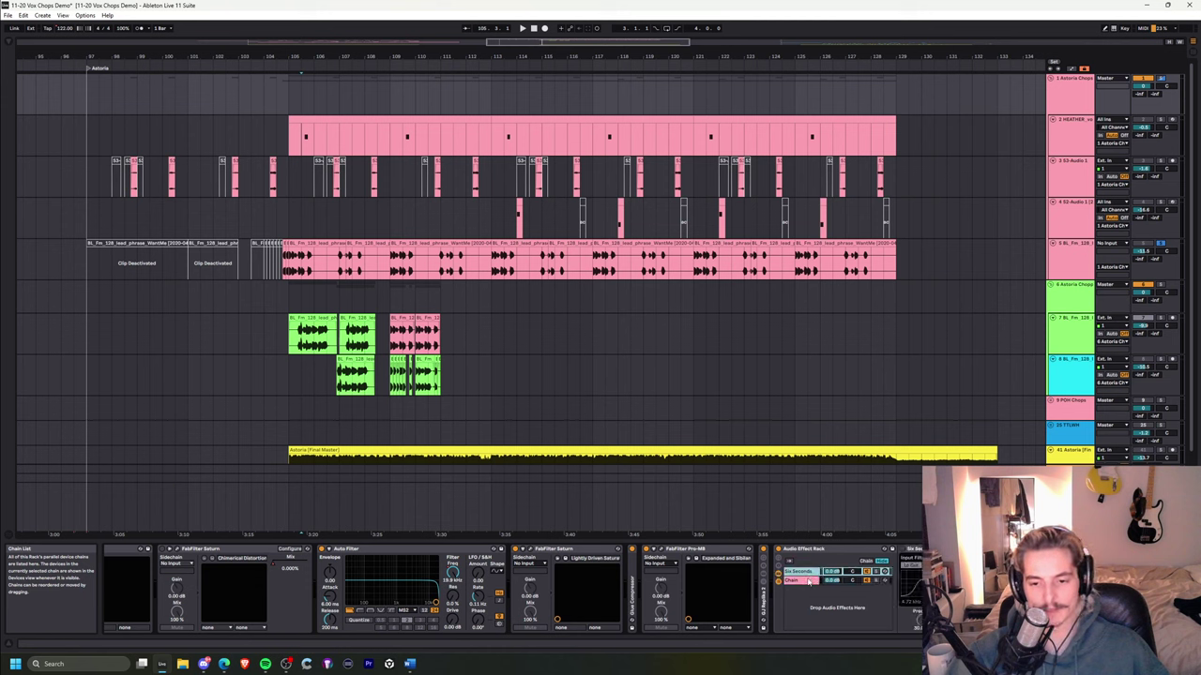
left_click(807, 580)
left_click(812, 572)
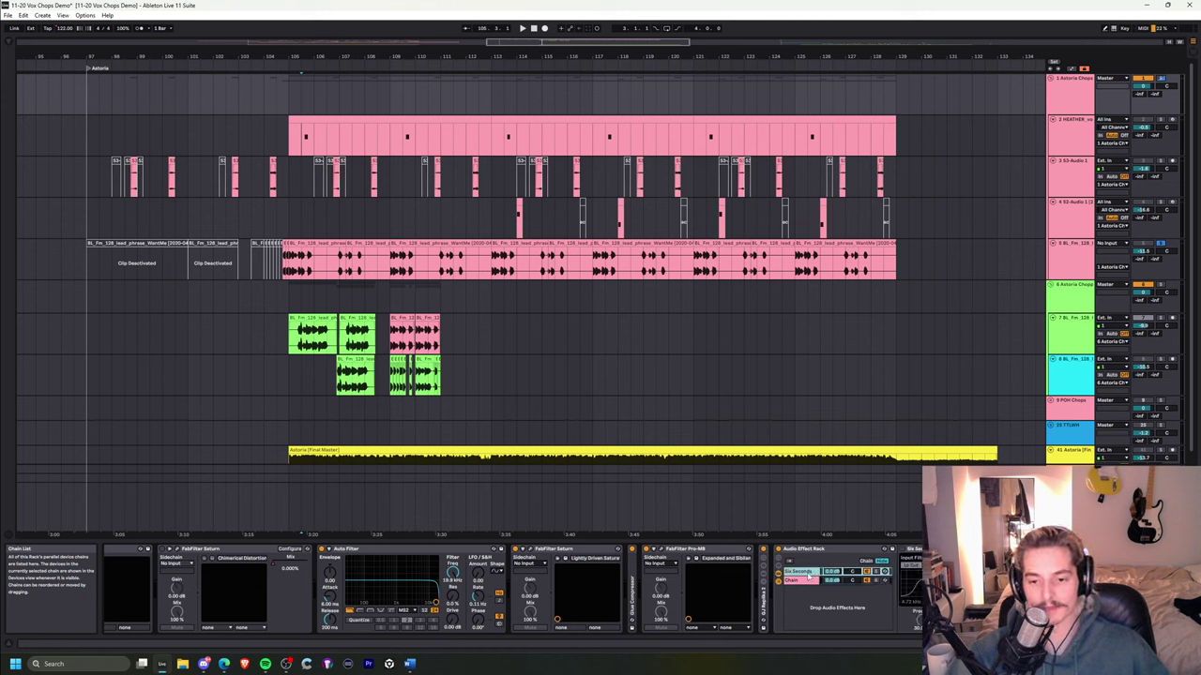
- Switch back and forth between the reverb chain and the dry chain to view the devices on each path
left_click(811, 583)
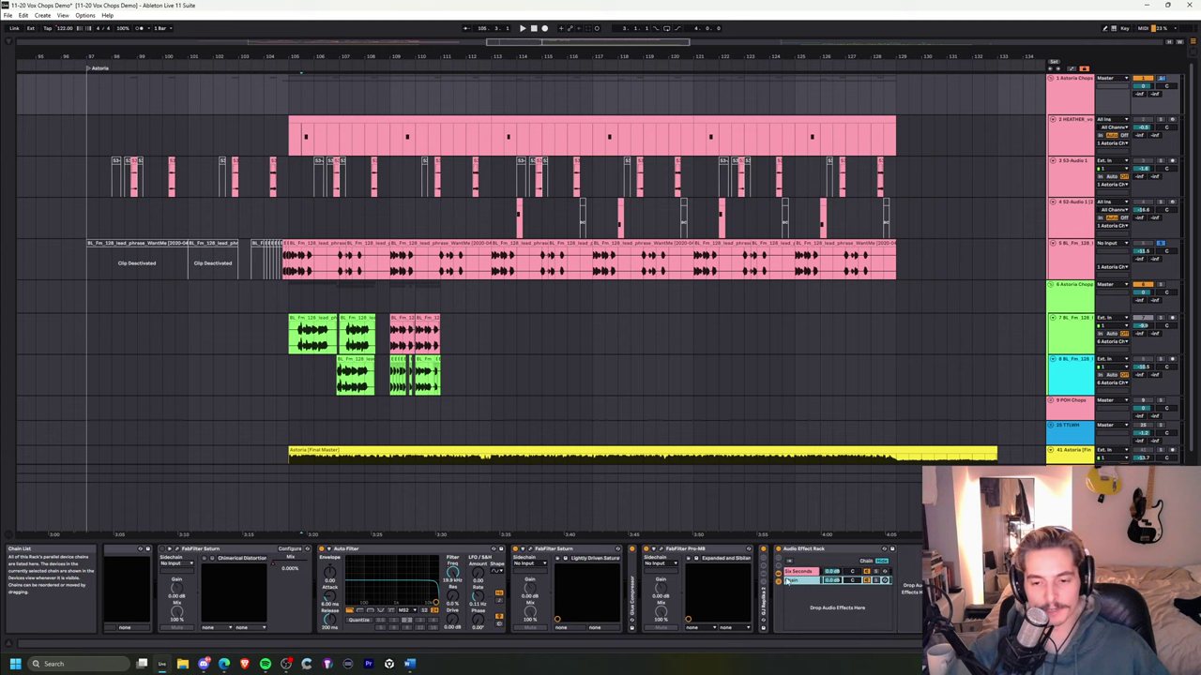
left_click(796, 572)
left_click(796, 581)
left_click(795, 572)
left_click(793, 581)
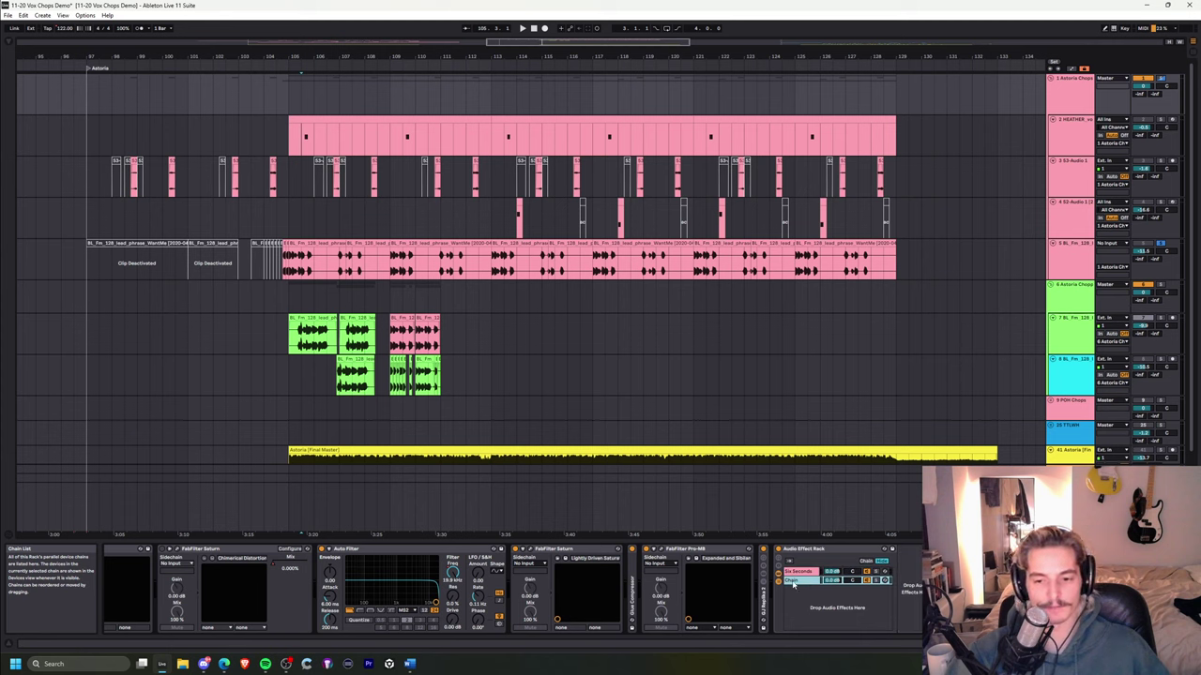
left_click(795, 572)
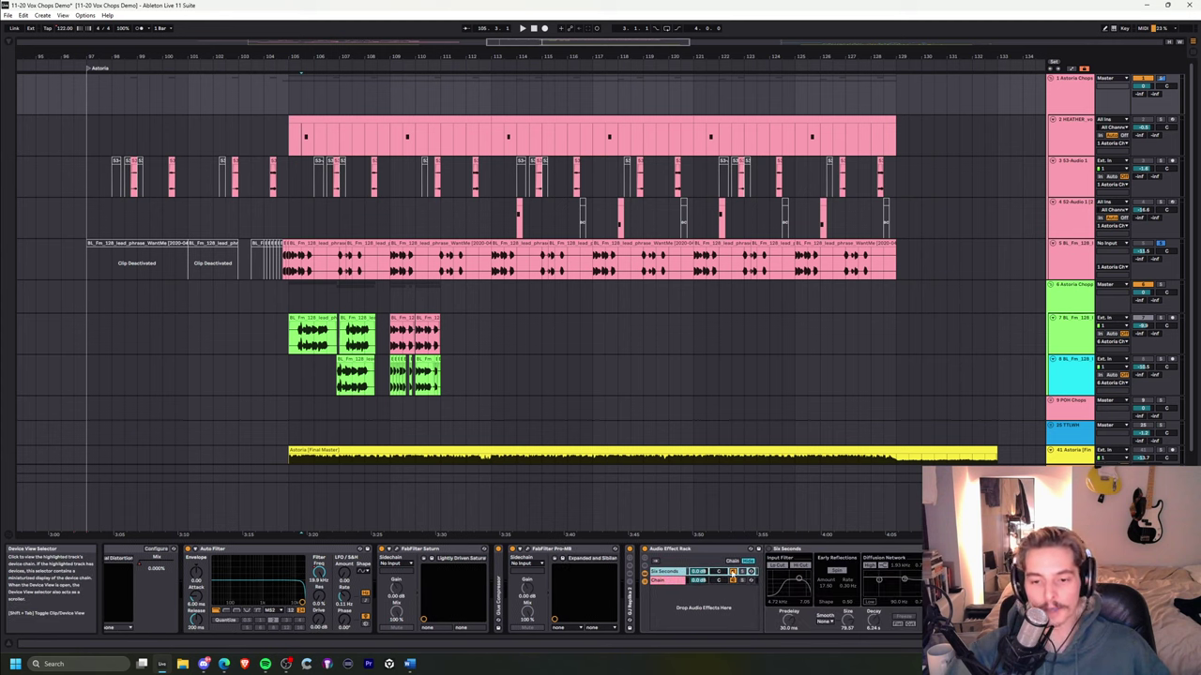
- Add FabFilter Pro-Q 3 after the Six Seconds reverb in its chain and position the plug-in window over the arrangement
left_click(771, 551)
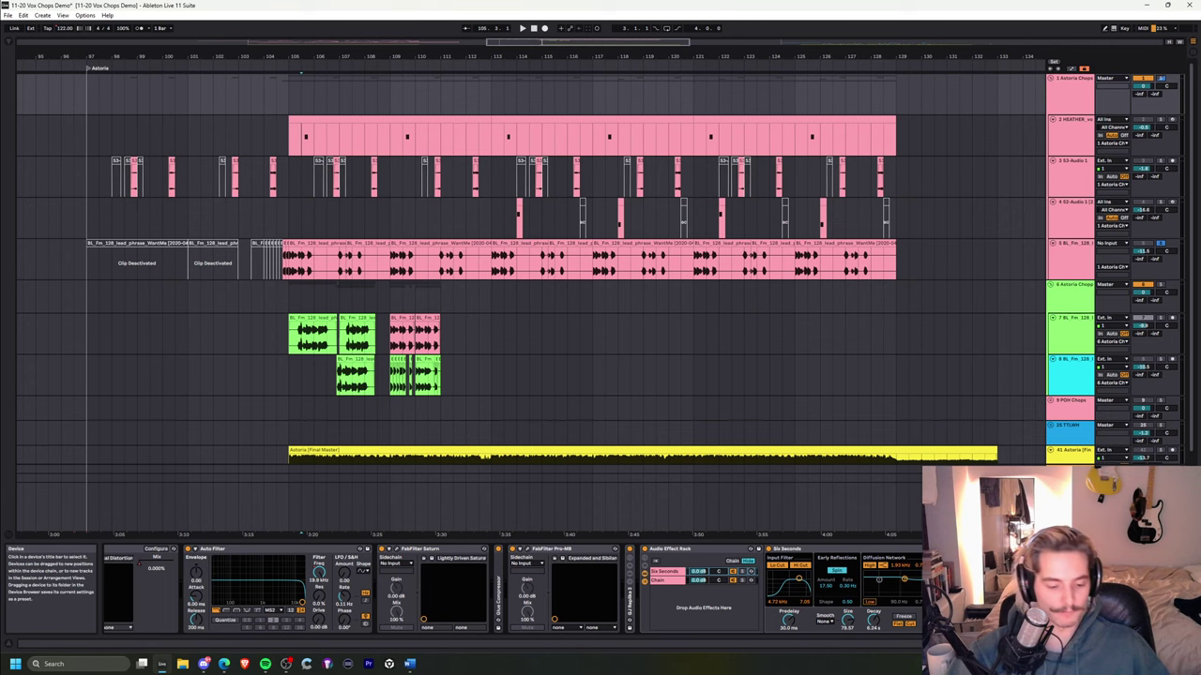
key("ctrl+f")
type("pro-q 3")
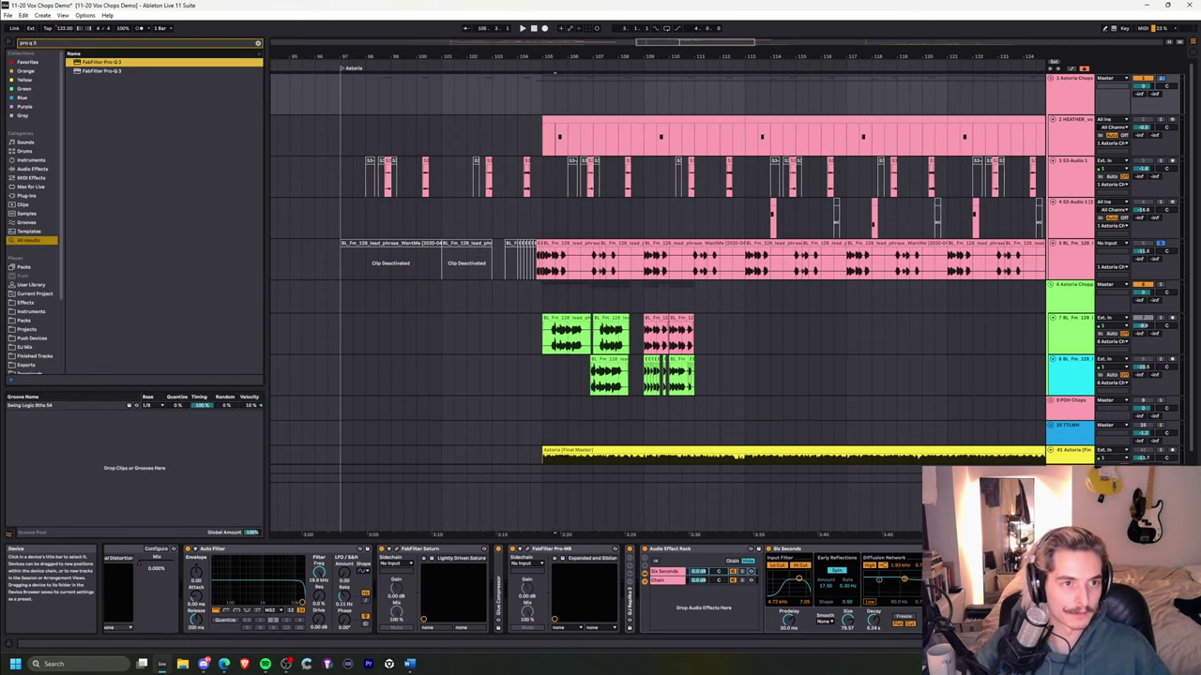
key("Return")
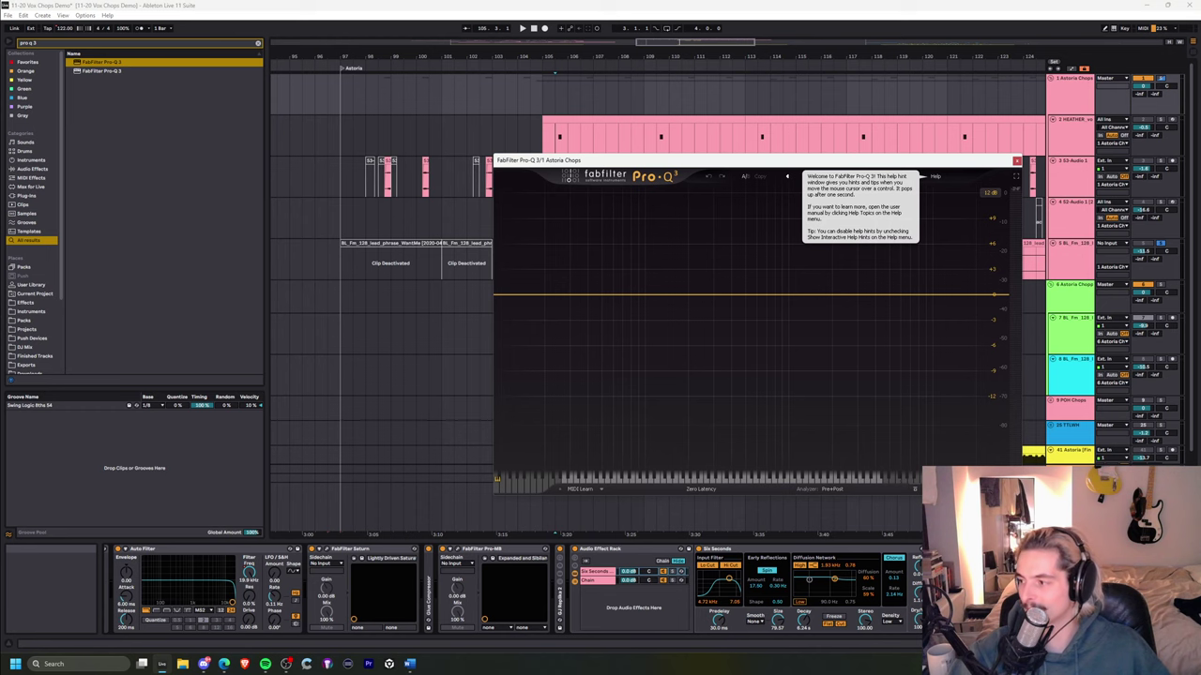
key("super+n")
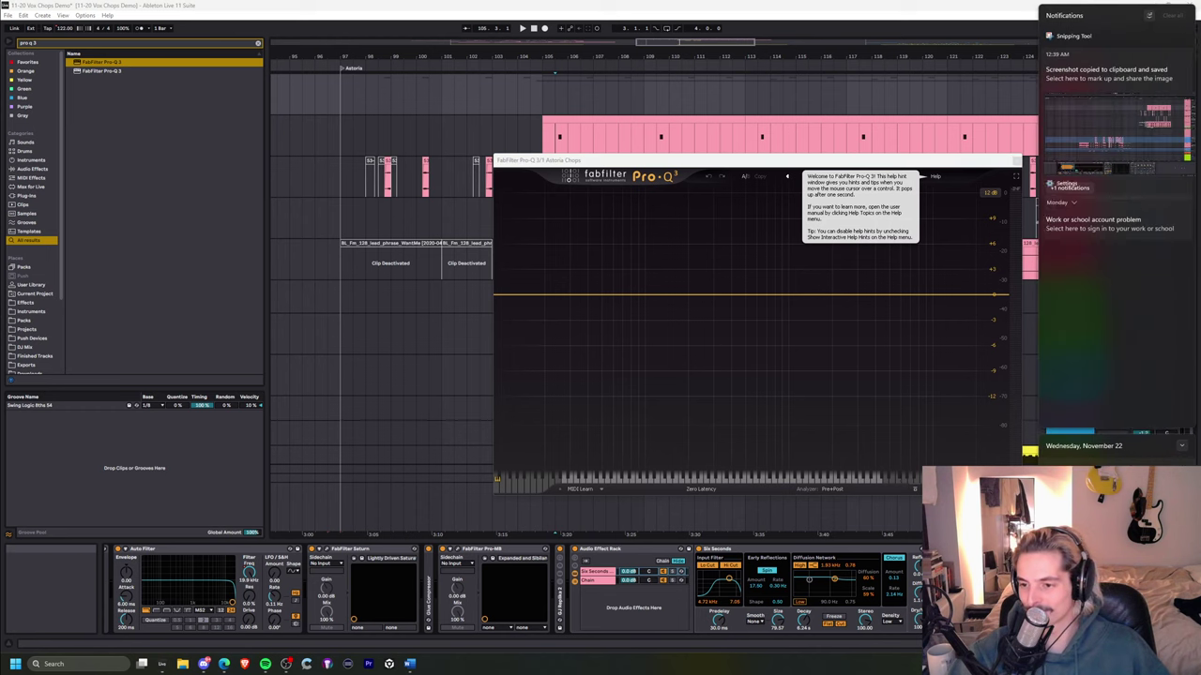
key("super+n")
left_click_drag(701, 164, 501, 109)
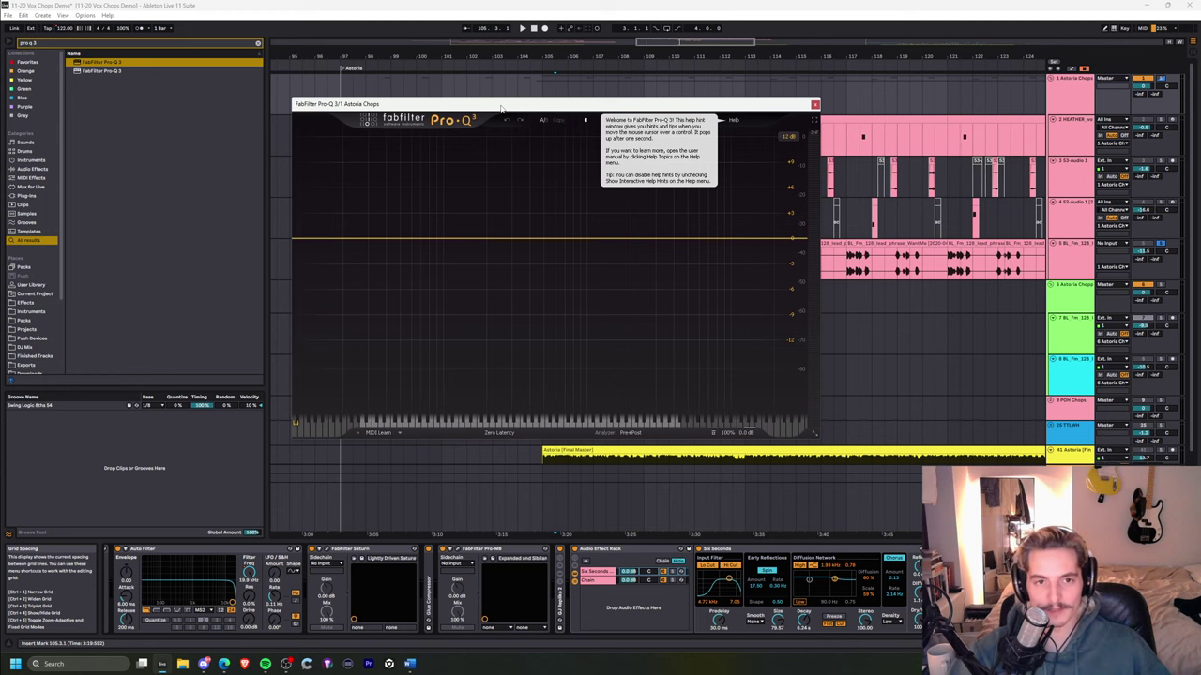
left_click_drag(501, 109, 624, 148)
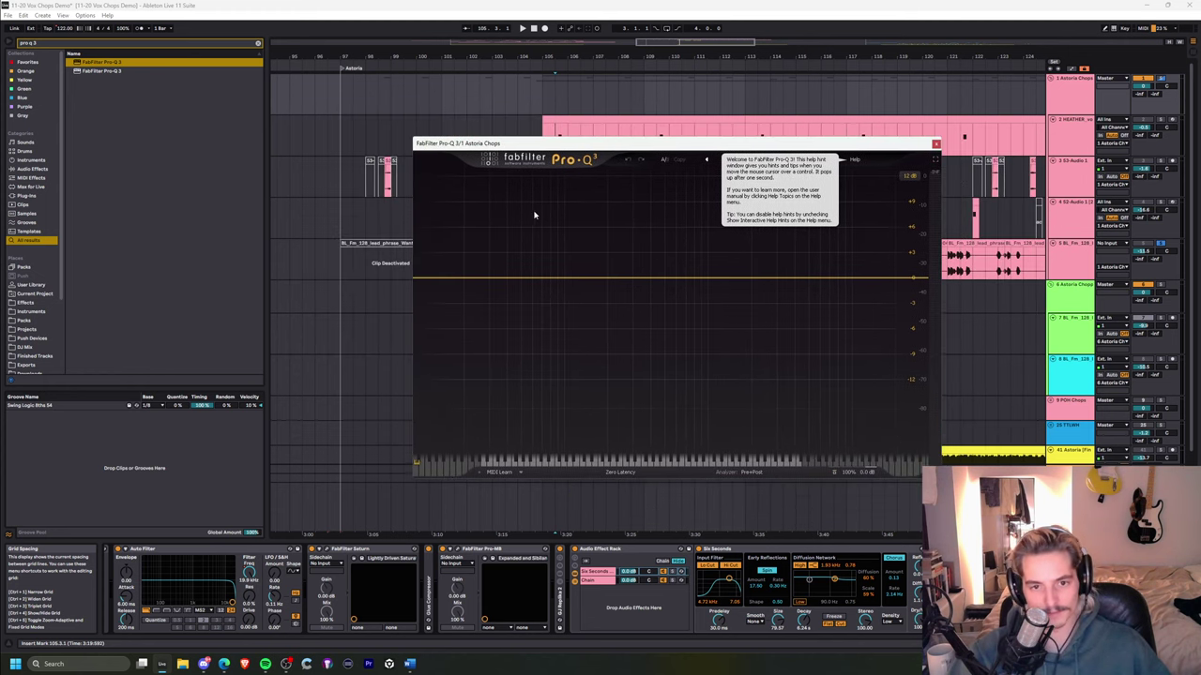
- In Pro-Q 3, create a low cut at about 412 Hz and a high cut at about 3.06 kHz
left_click(584, 278)
left_click(504, 427)
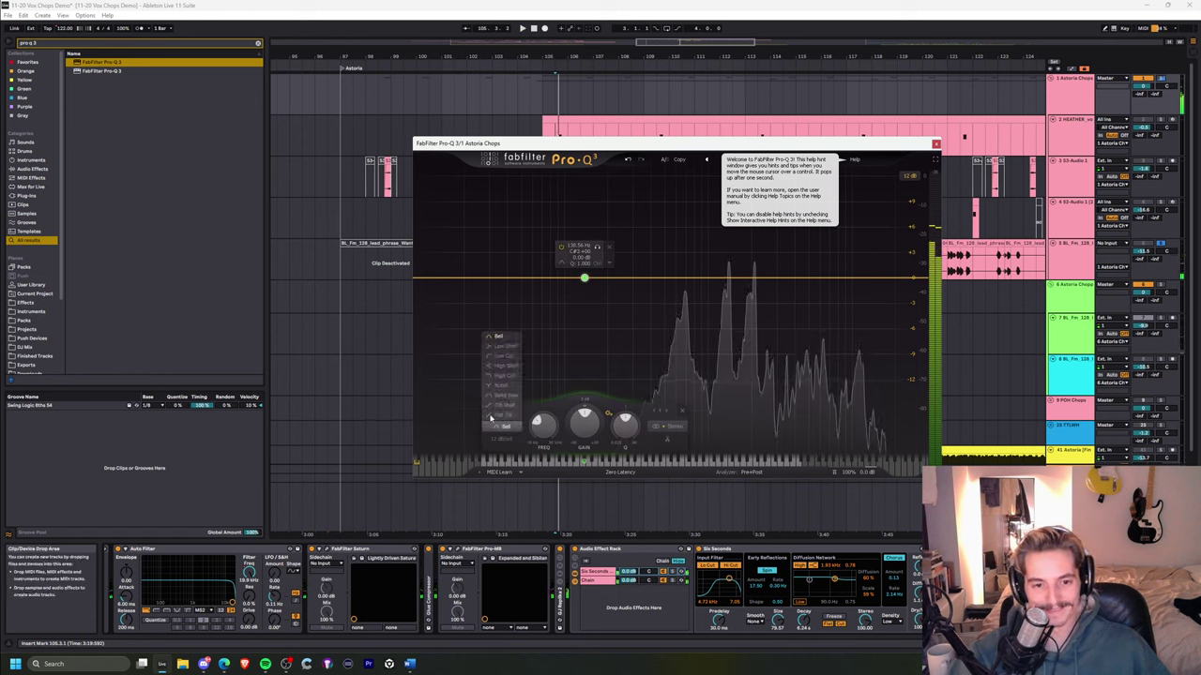
left_click(504, 357)
left_click_drag(585, 277, 652, 279)
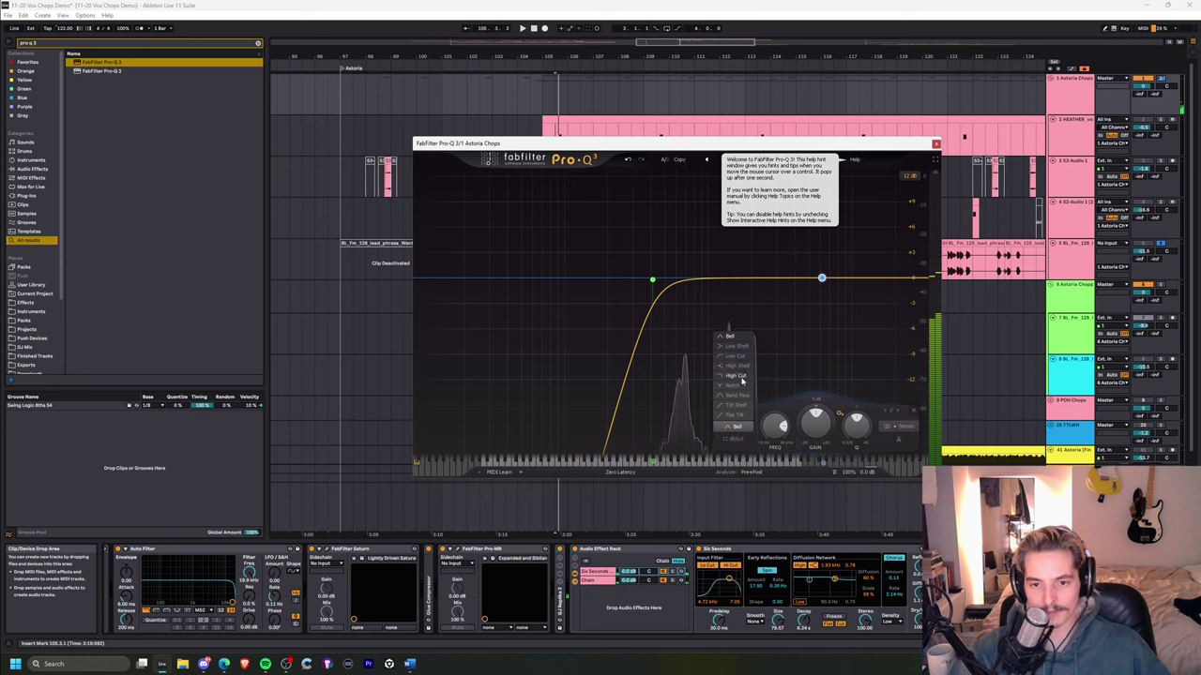
left_click(737, 376)
left_click_drag(821, 279, 777, 285)
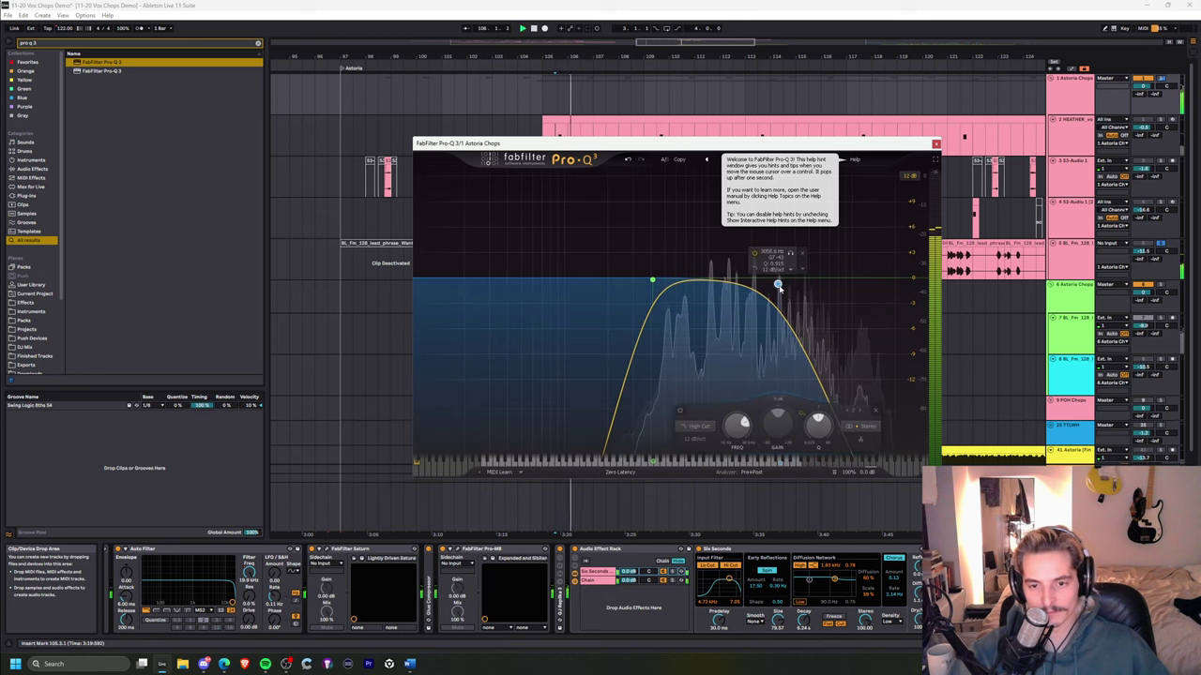
- Toggle the dry and reverb chains while auditioning the chops, and move the Pro-Q 3 high cut to a higher frequency
left_click(662, 581)
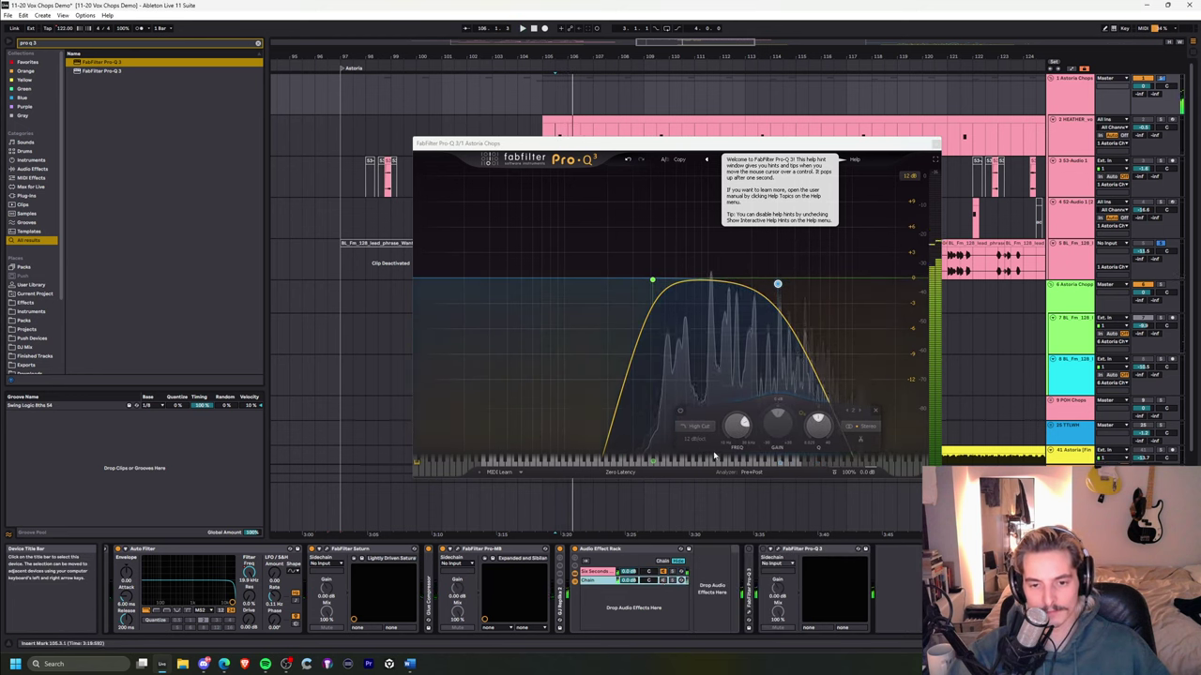
key("space")
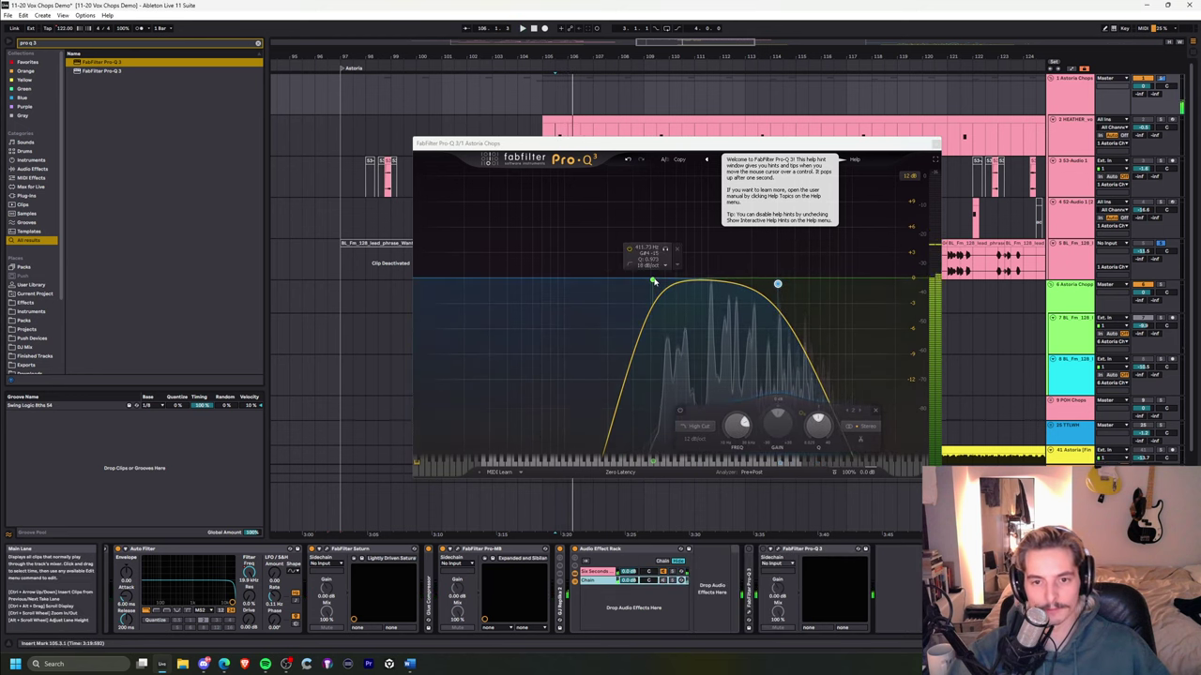
left_click(663, 571)
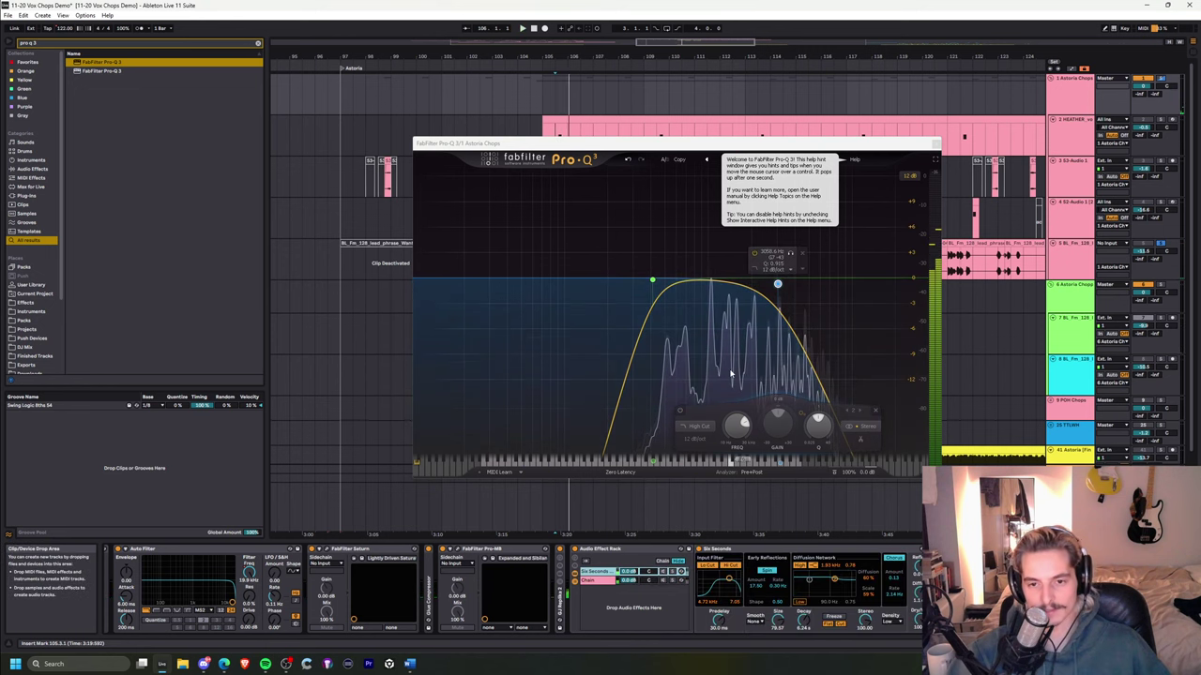
left_click_drag(794, 290, 818, 282)
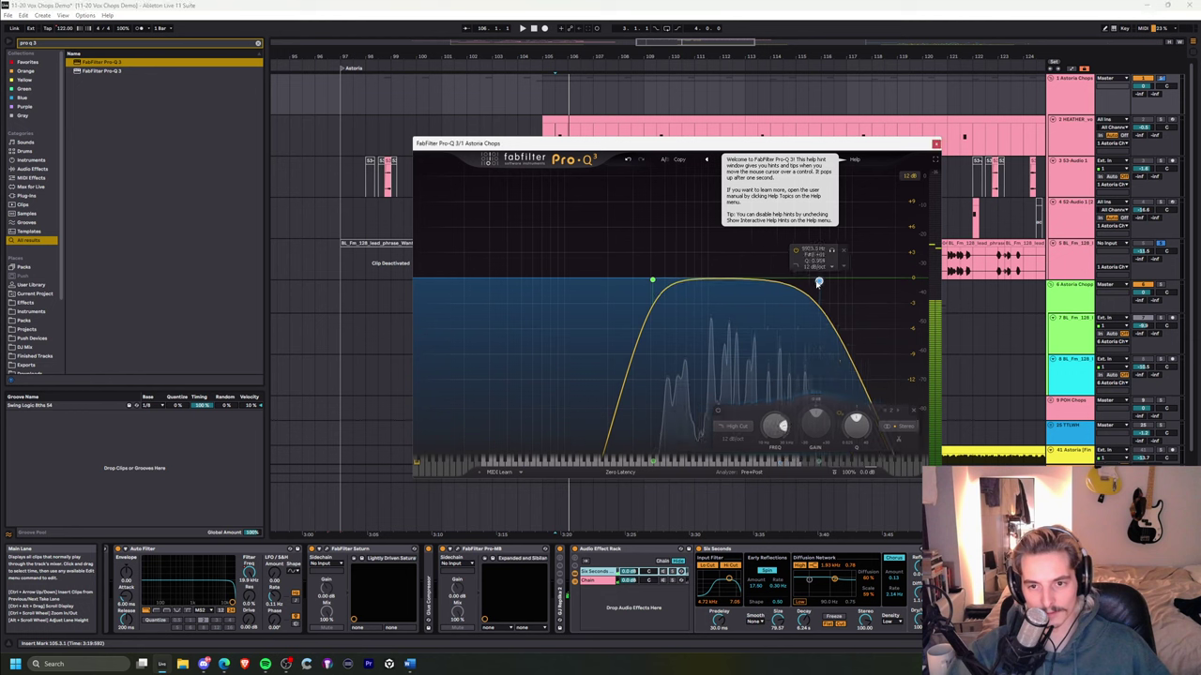
- Play the chops and toggle the rack's chains to compare the sound with and without the parallel reverb
left_click(664, 581)
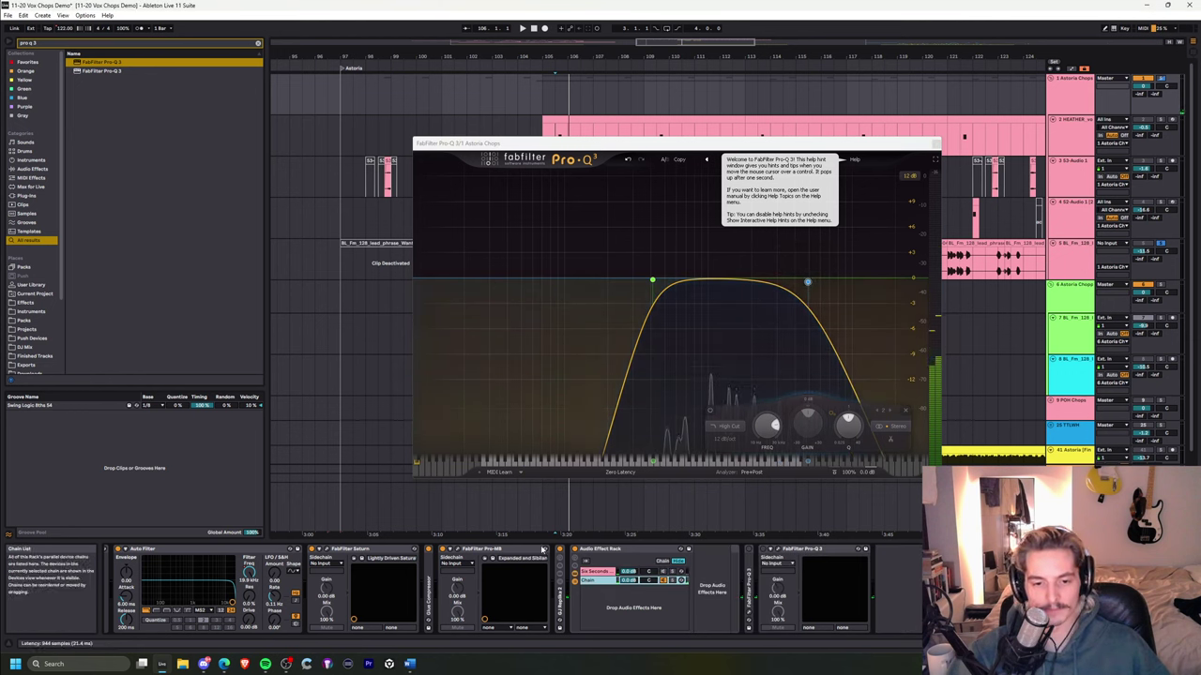
key("space")
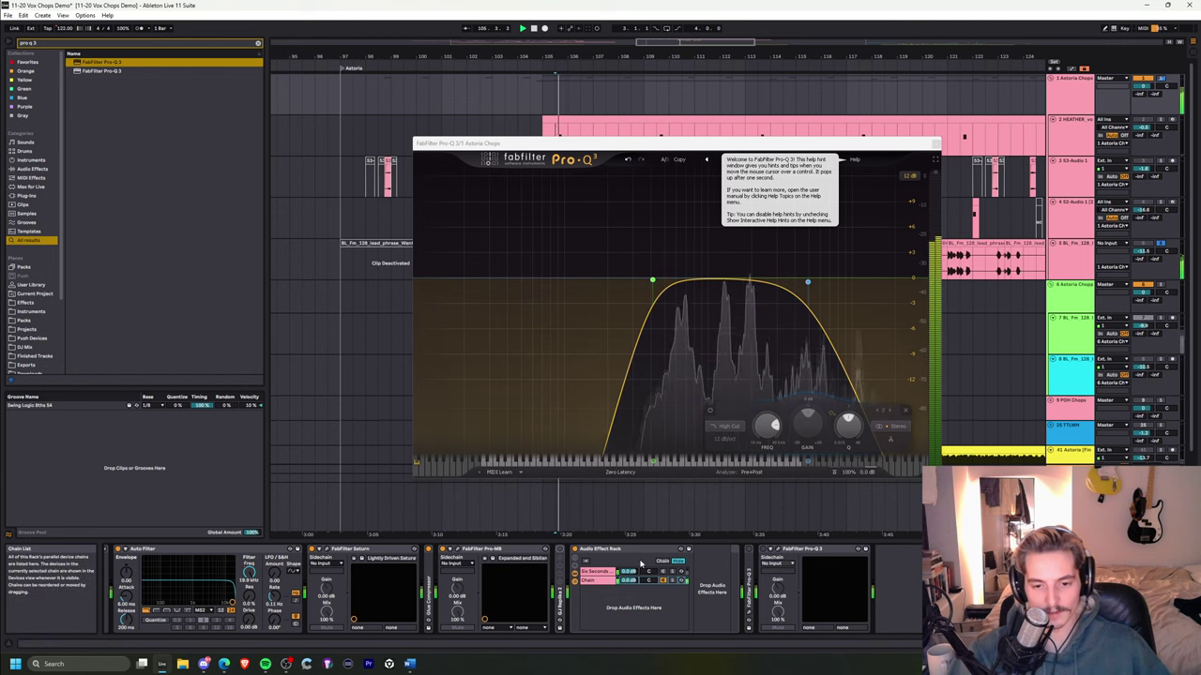
left_click(663, 571)
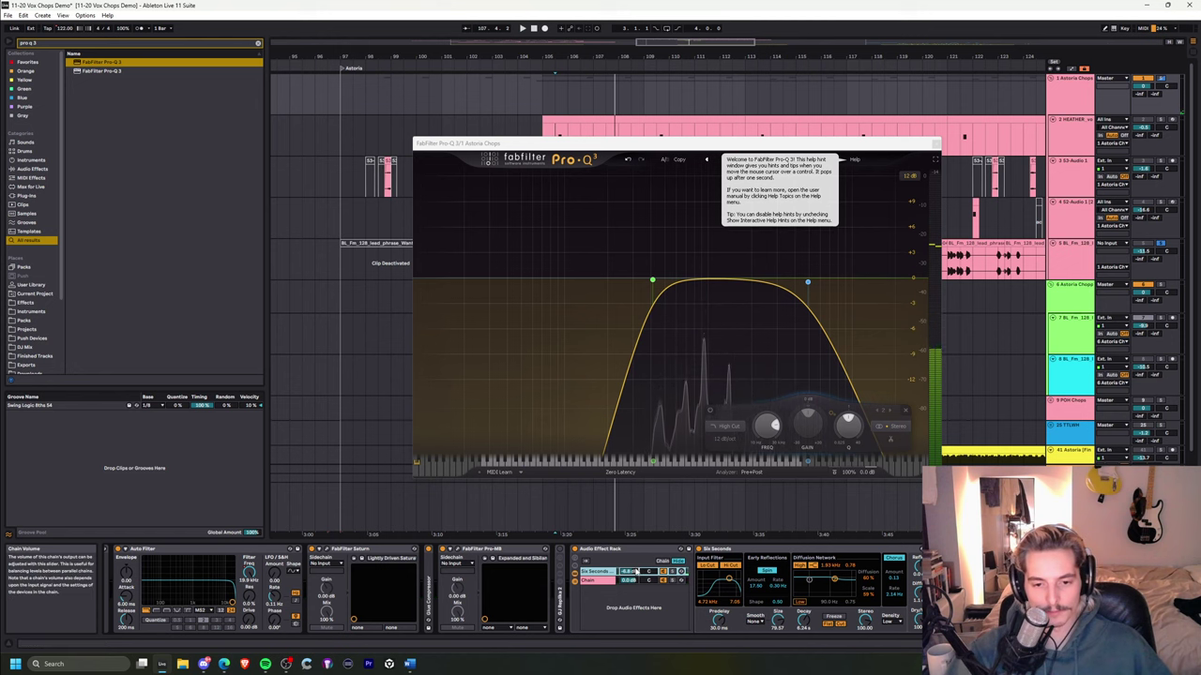
- Lower the Six Seconds chain's volume and show that volume's automation in the arrangement
right_click(634, 570)
left_click(661, 398)
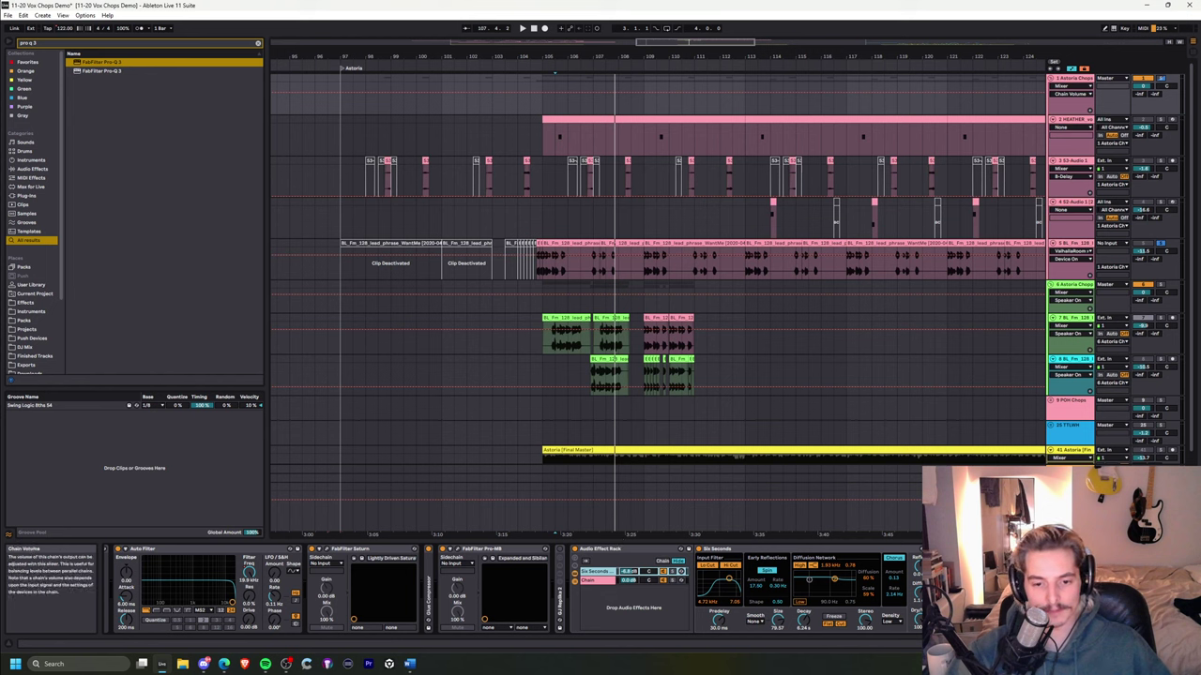
right_click(629, 573)
key("Escape")
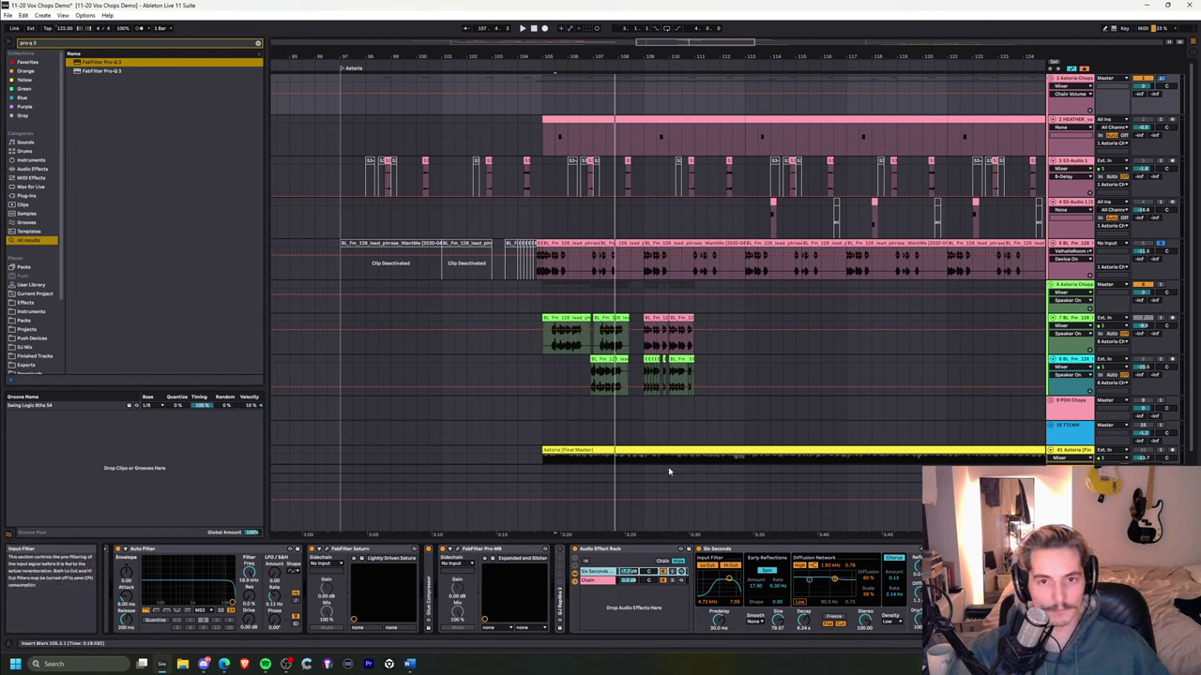
- Add a Utility device to the reverb chain and place it before the Six Seconds reverb
key("ctrl+f")
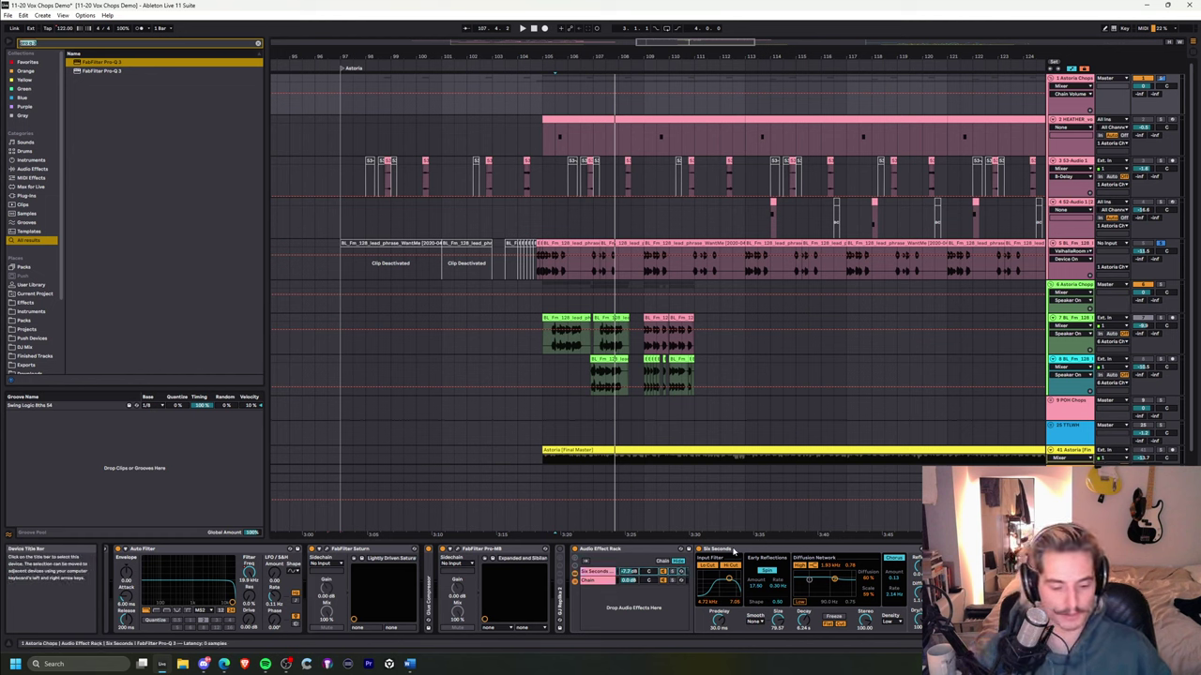
type("utility")
key("Down")
key("Return")
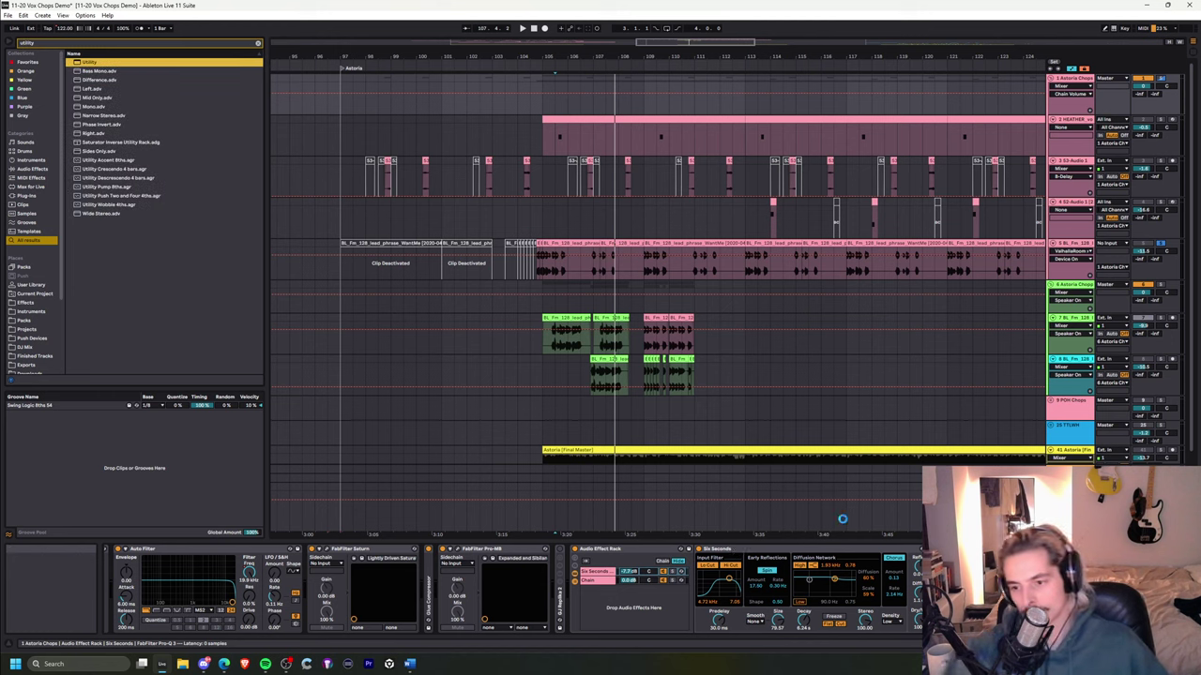
left_click(1014, 549)
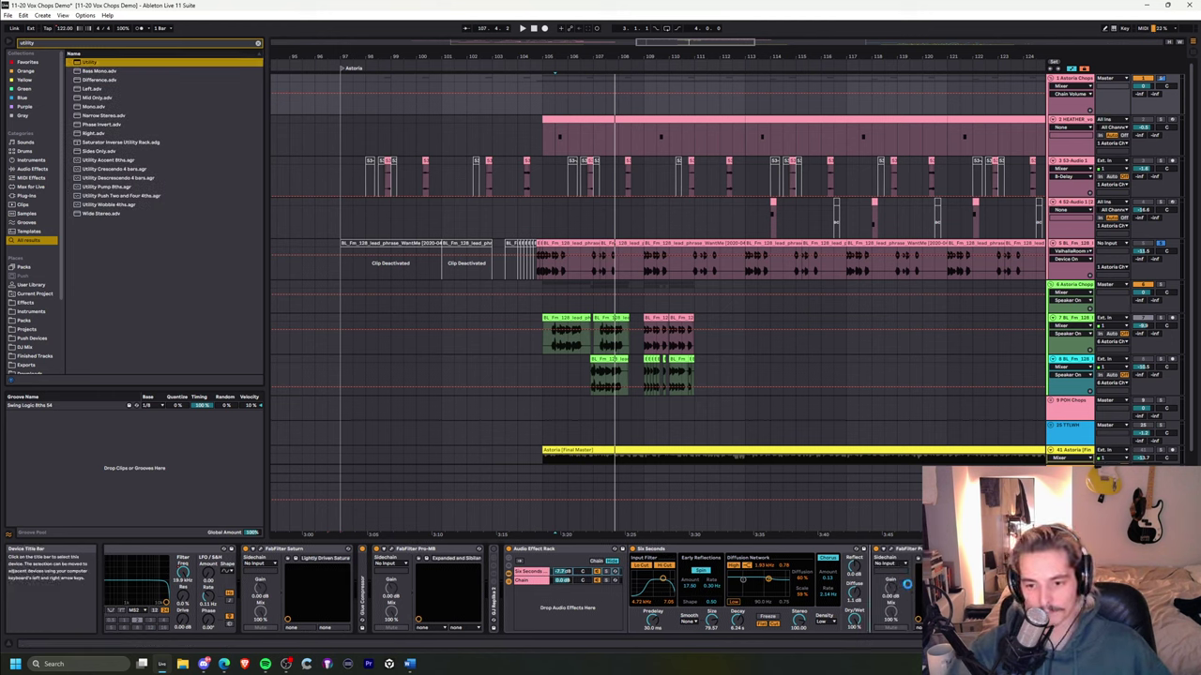
left_click_drag(891, 550, 671, 574)
- Show the automation of the Utility's Gain on the Astoria Chops group track
right_click(677, 586)
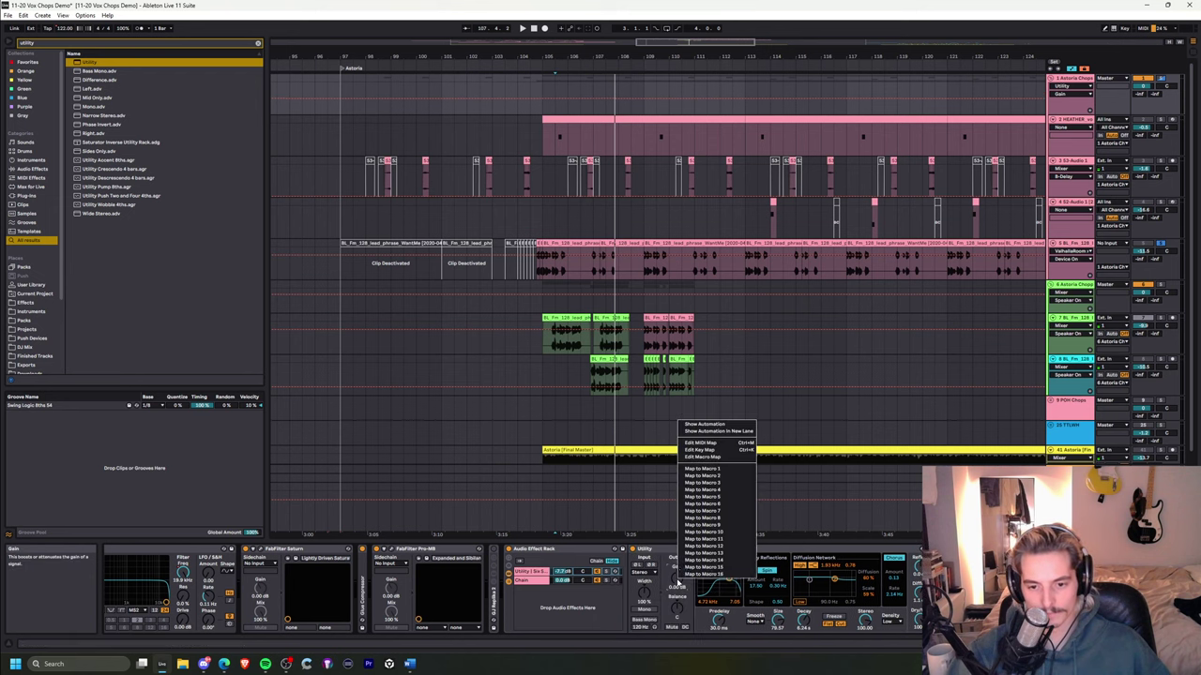
left_click(696, 426)
key("a")
key("a")
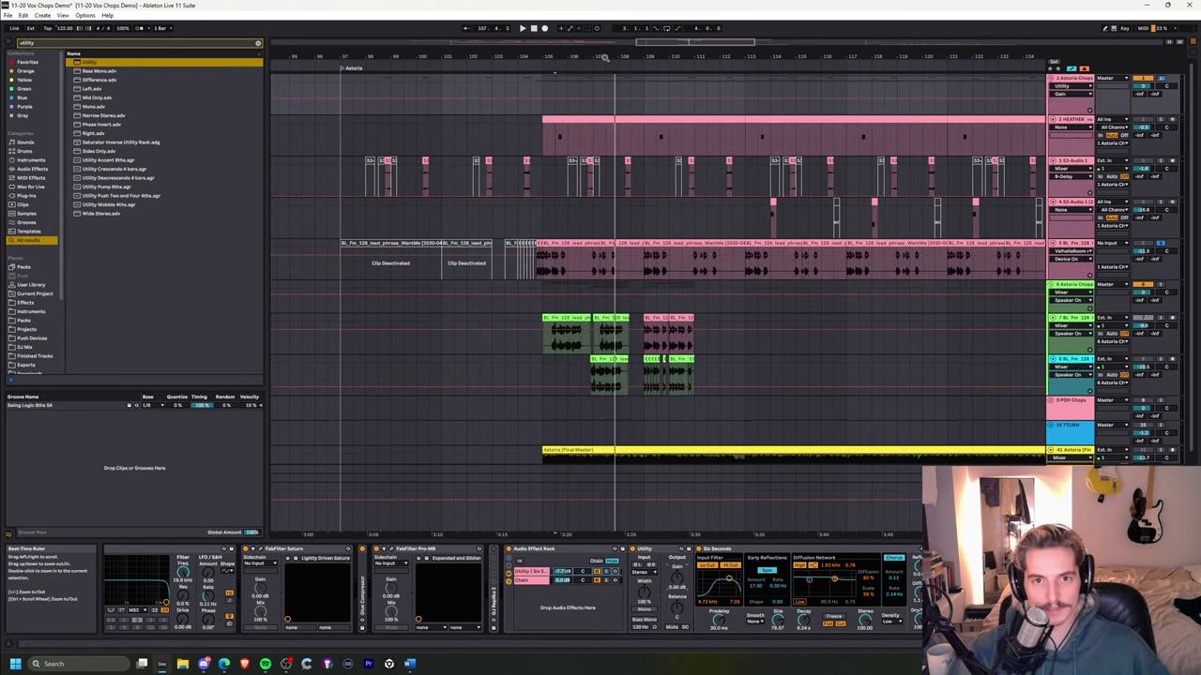
- Shape the Utility gain automation to stay low, ramp up to 0 dB before bar 107.4 and drop at bar 109, auditioning from 107.1
left_click_drag(603, 58, 602, 122)
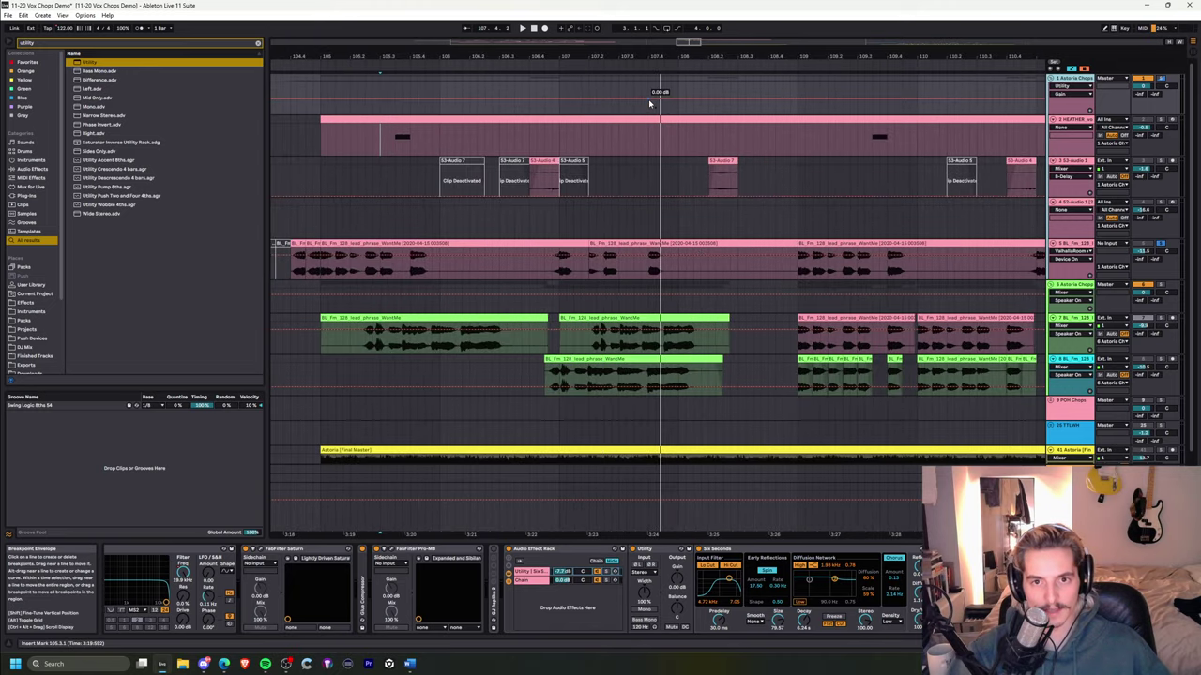
left_click_drag(633, 100, 633, 117)
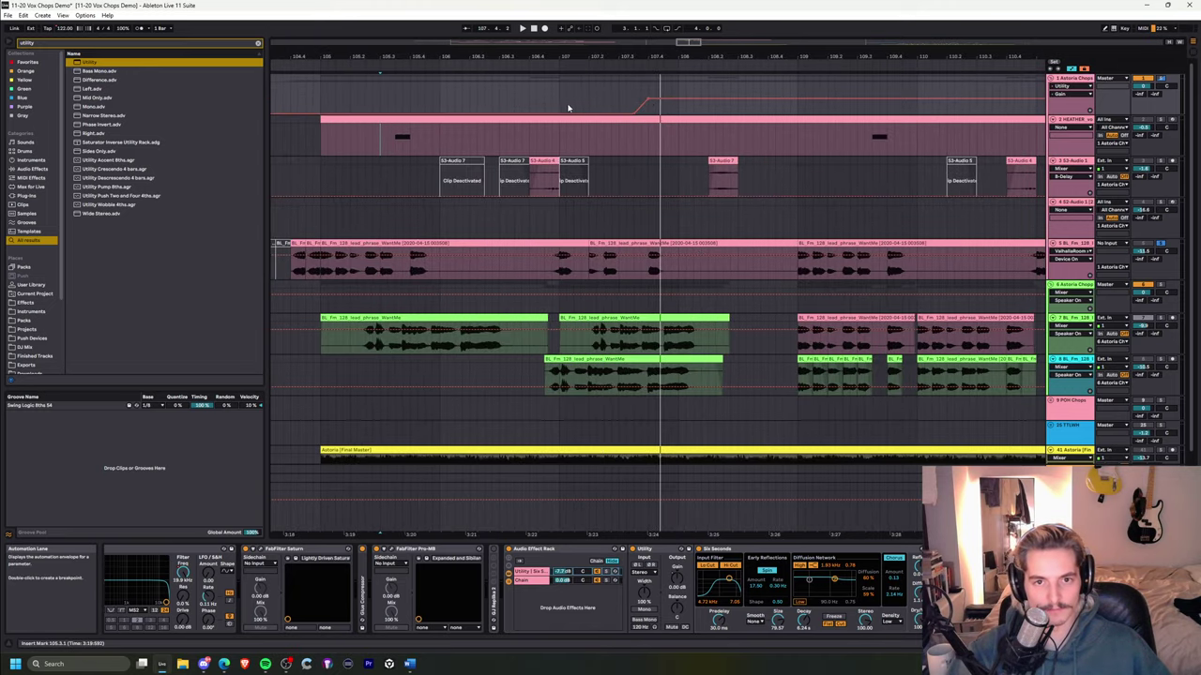
left_click(557, 110)
key("space")
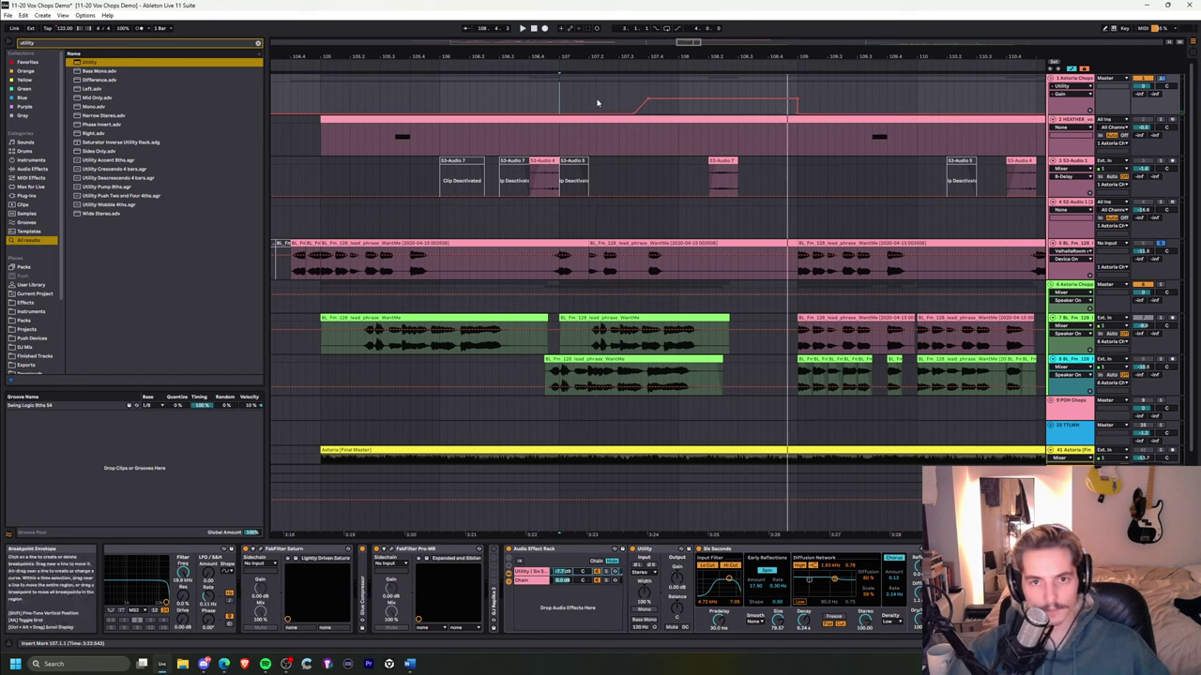
key("space")
- Duplicate the gain automation from bars 107.1 to 109.1 onto the following two bars, and hide the automation lanes
left_click_drag(561, 101, 797, 109)
key("ctrl+d")
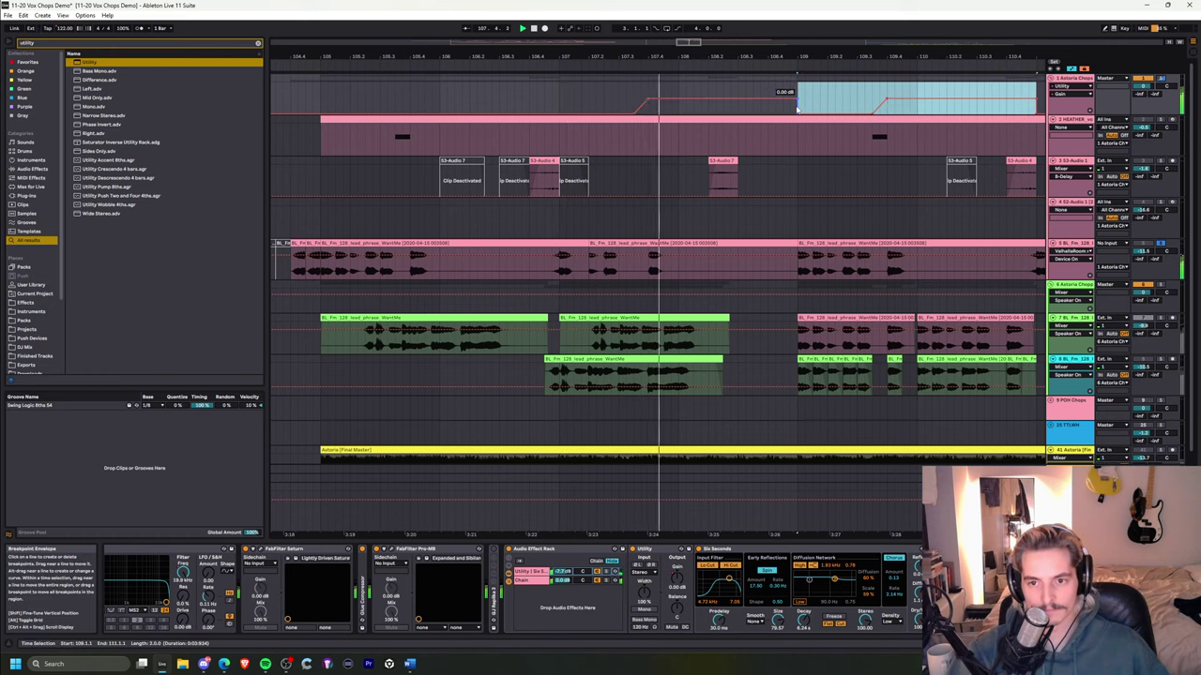
left_click_drag(790, 53, 665, 53)
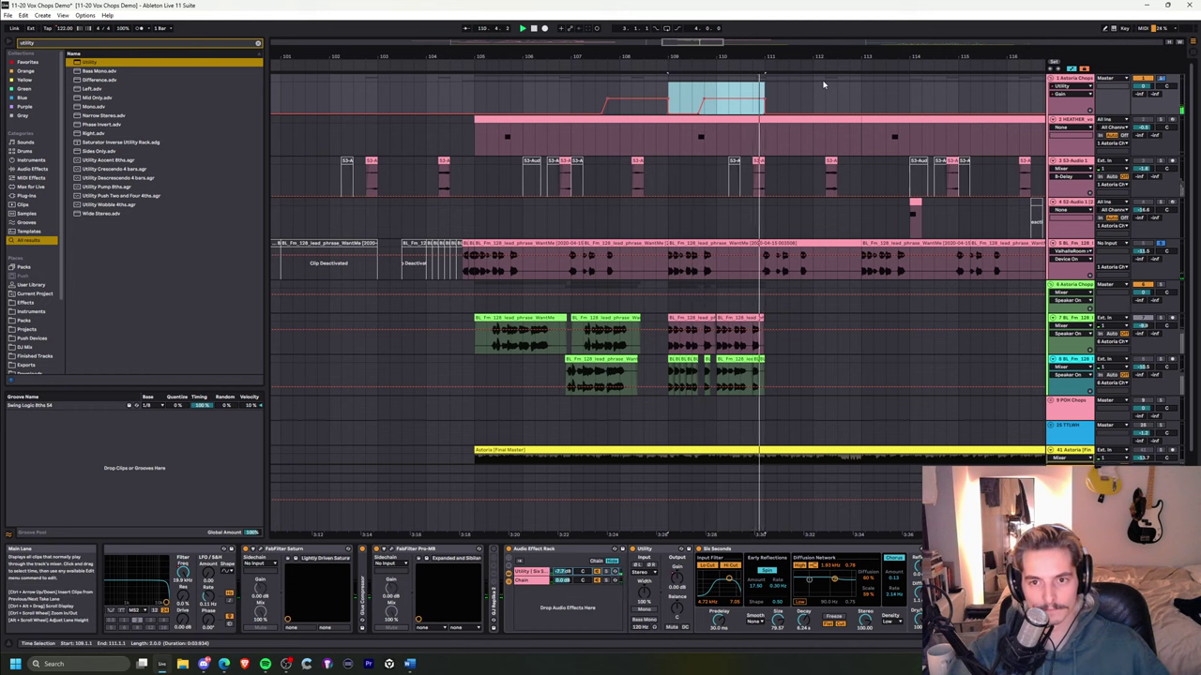
left_click(582, 106)
key("a")
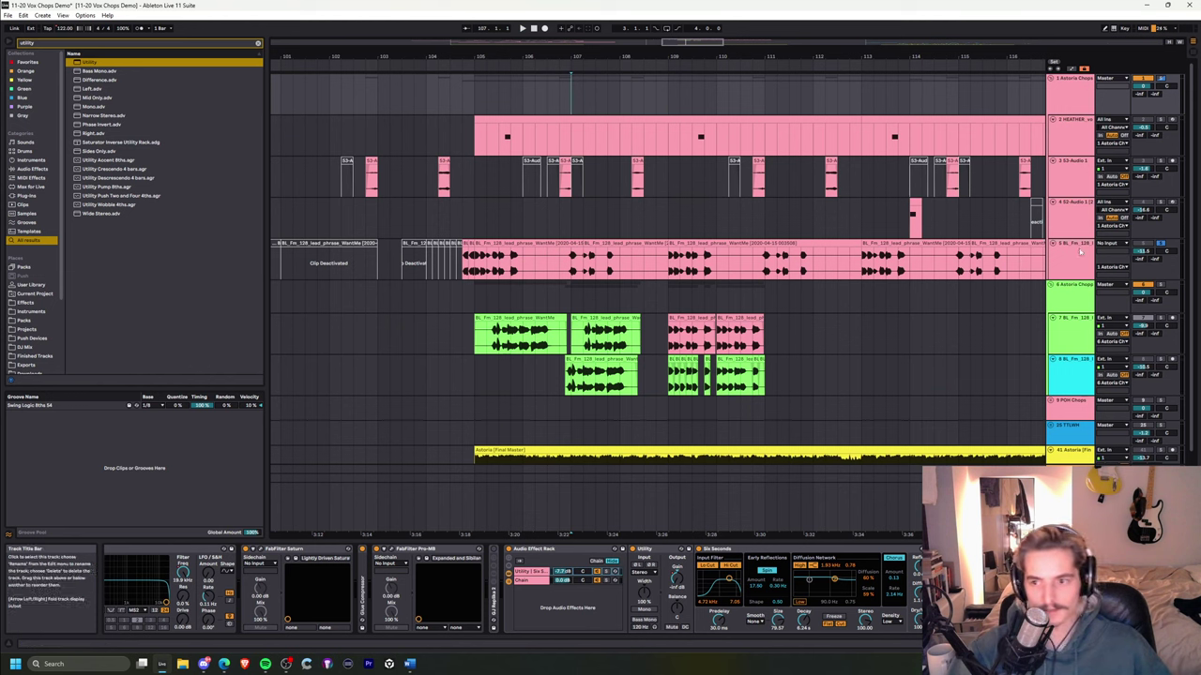
- View the rack's dry and reverb chains again and point out the chop just before bar 108 on the WantMe vocal track
left_click(532, 581)
left_click(533, 572)
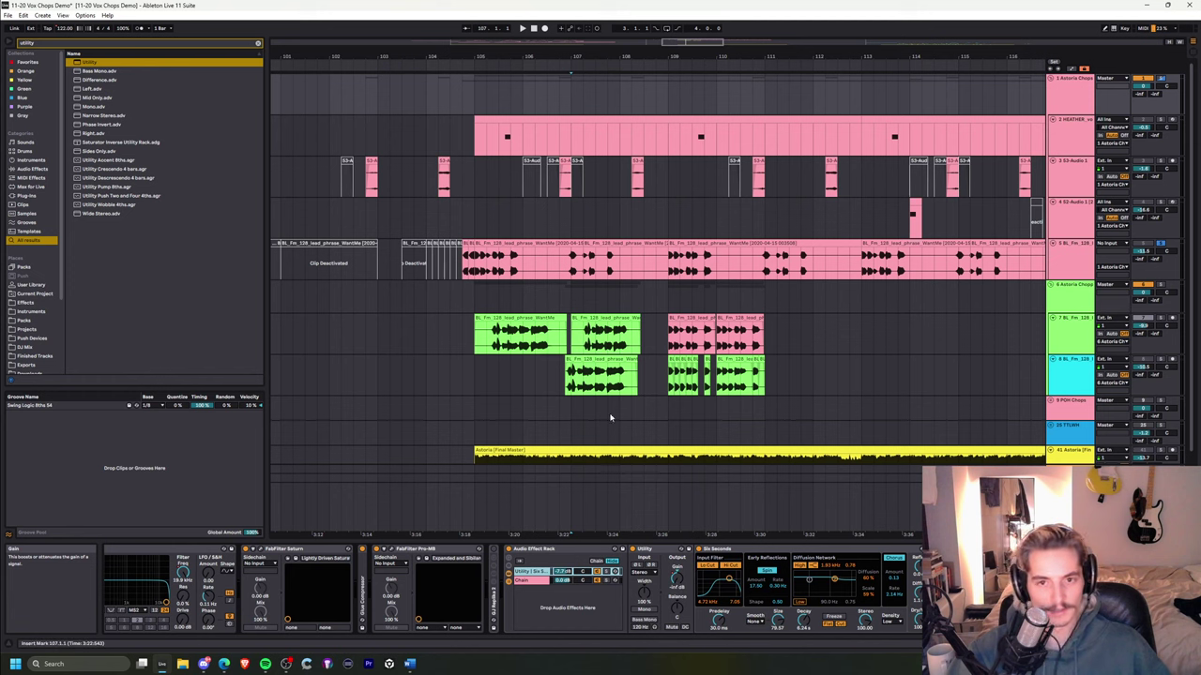
left_click(610, 262)
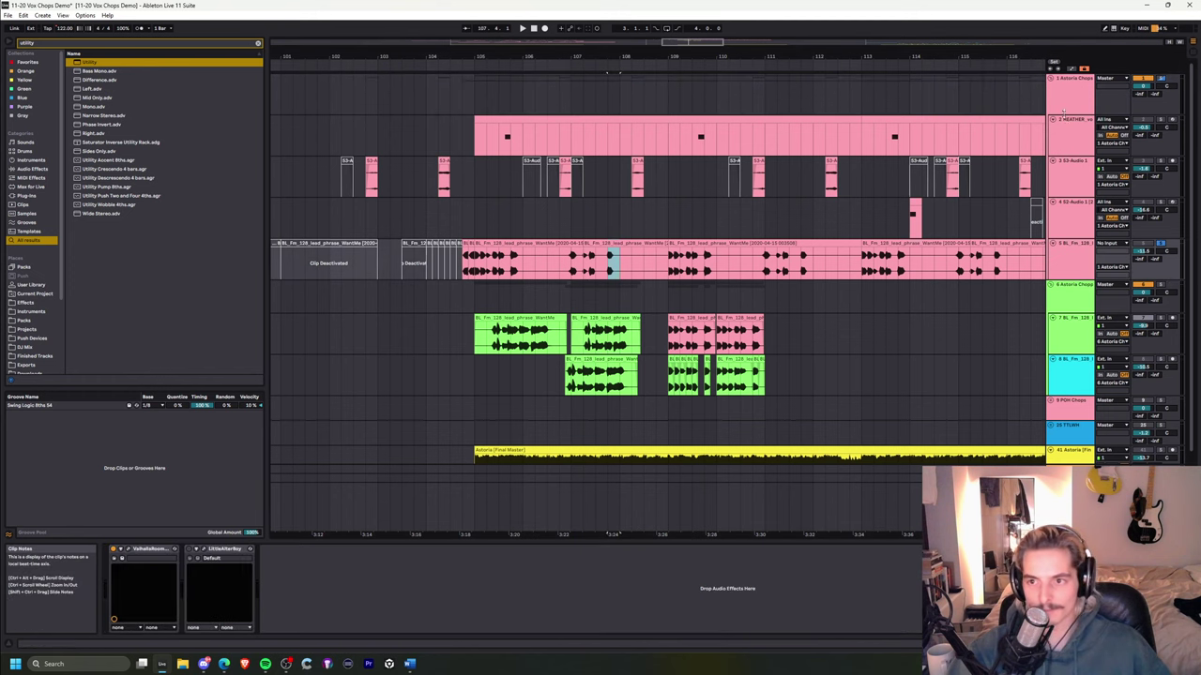
left_click(616, 261)
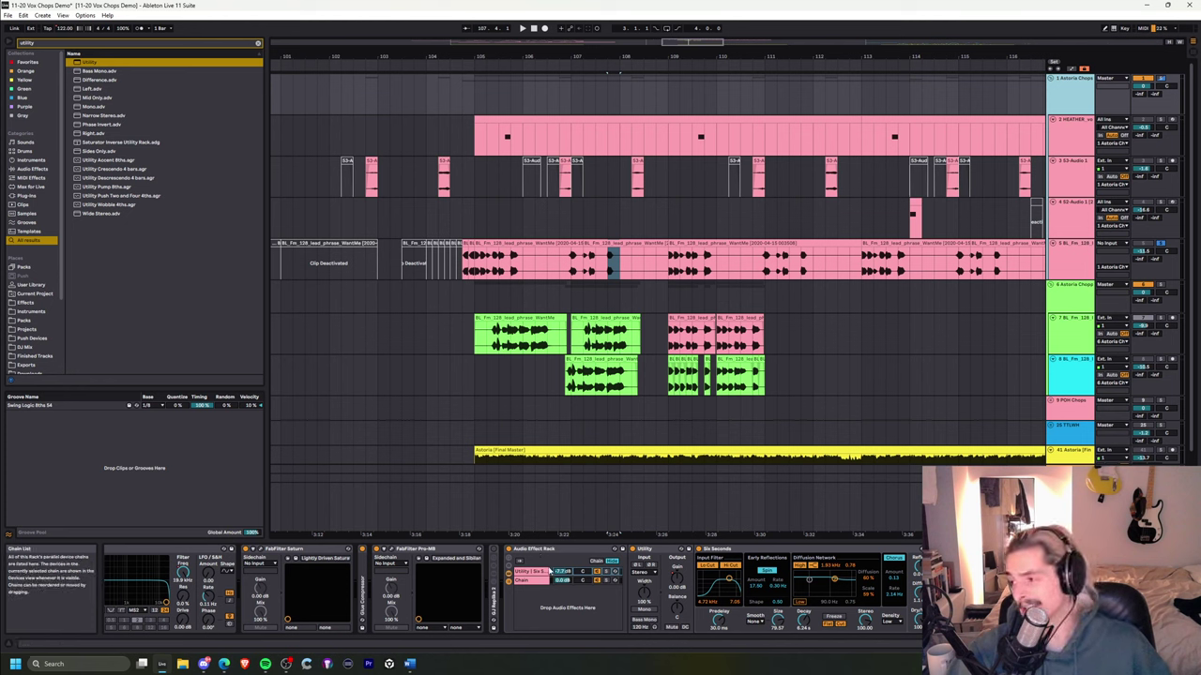
- Collapse the Audio Effect Rack and inspect the EQ curve of the first FabFilter Pro-Q 3 that follows it
left_click(550, 549)
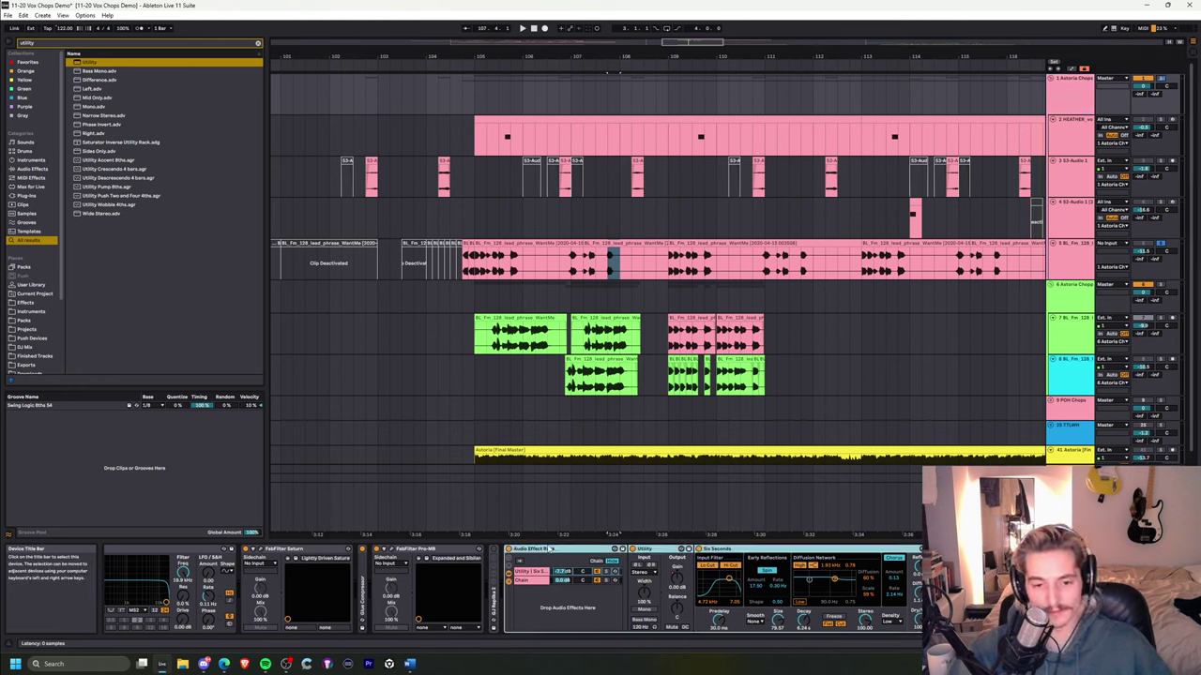
double_click(549, 549)
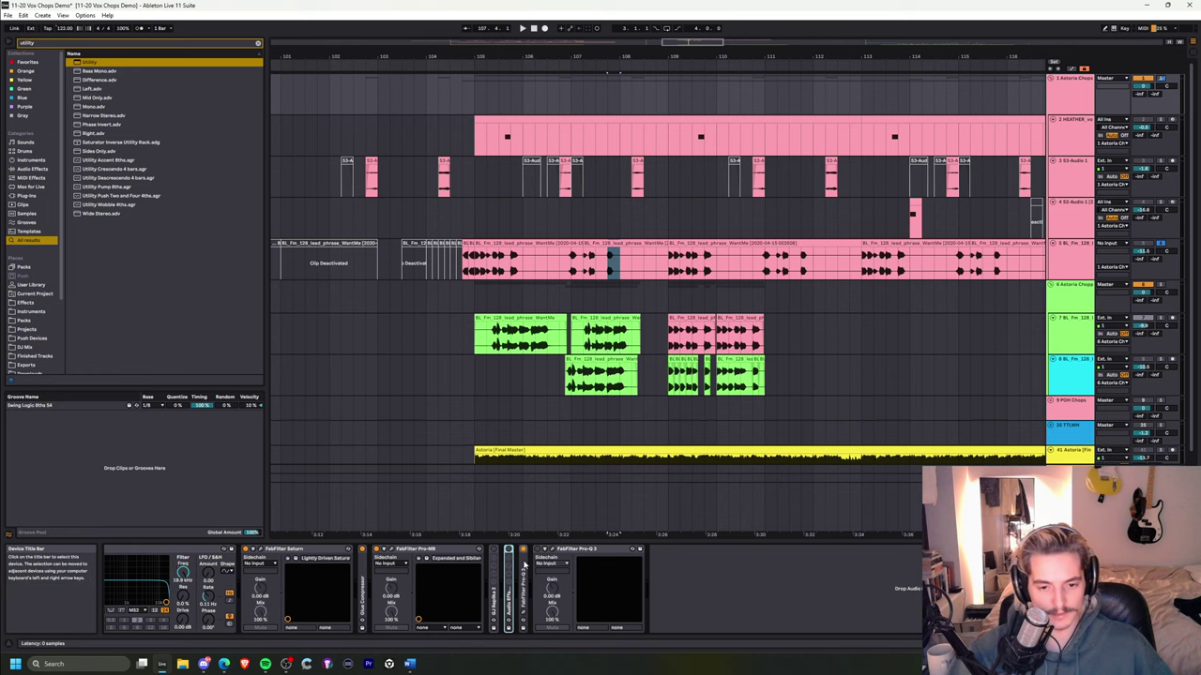
double_click(523, 565)
left_click(537, 549)
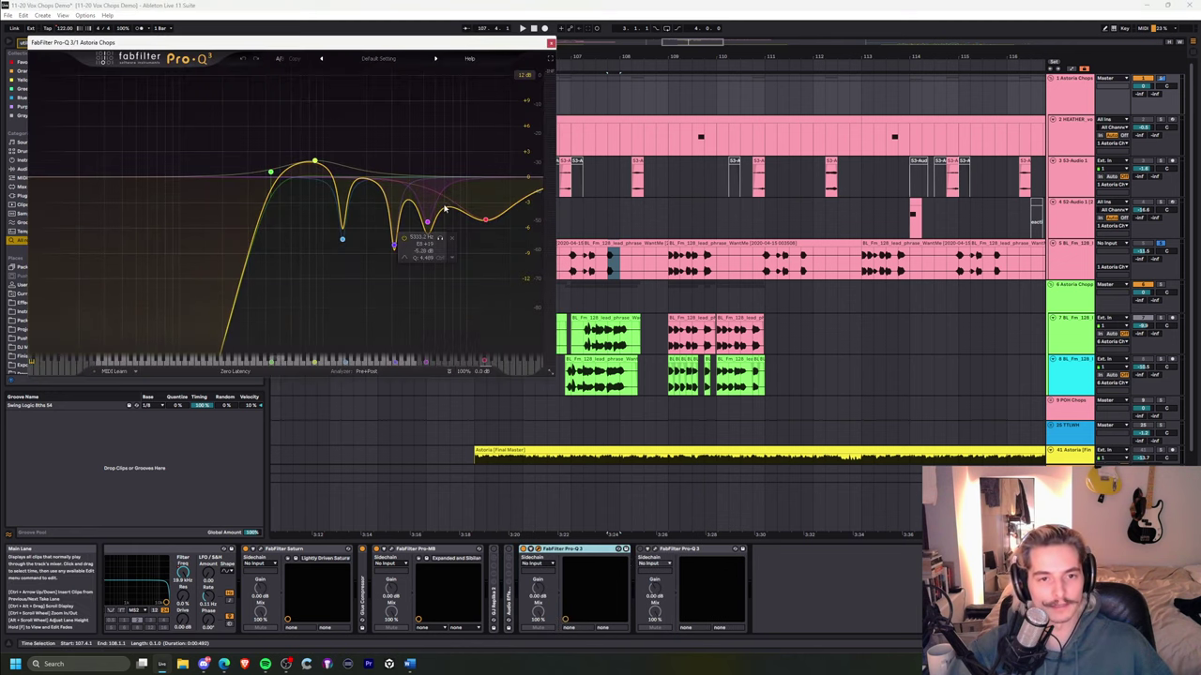
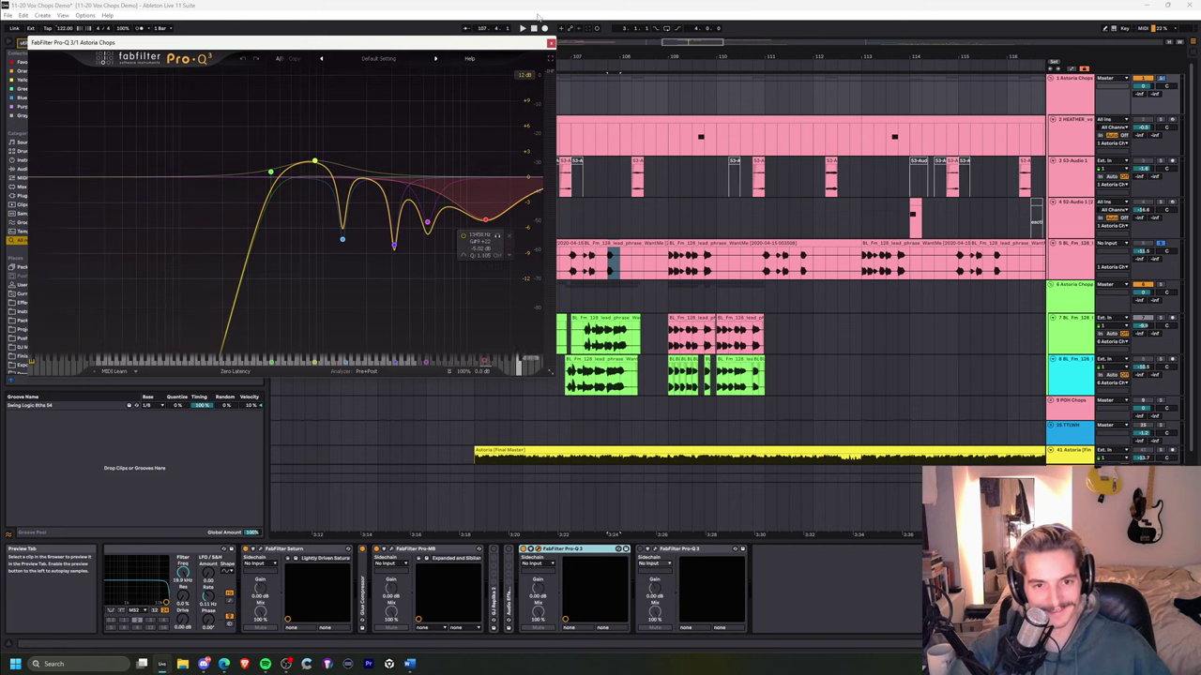
left_click(552, 42)
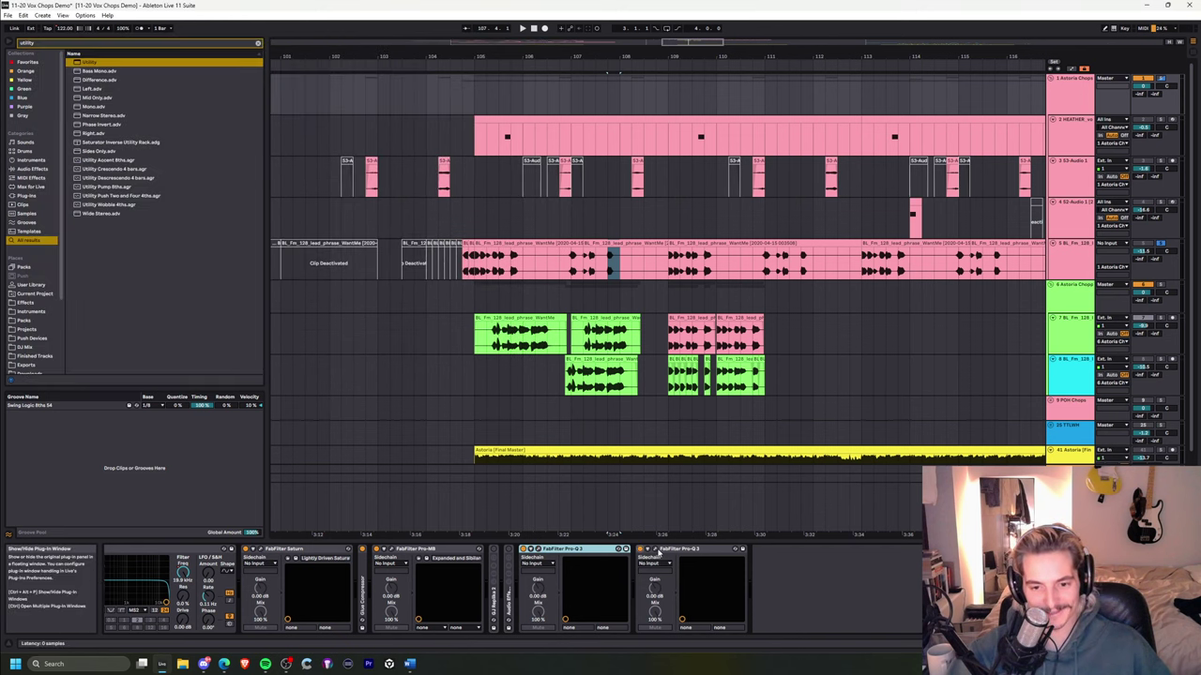
- Inspect the second Pro-Q 3's EQ curve, check the first one again, and briefly audition the processed chops
left_click(659, 553)
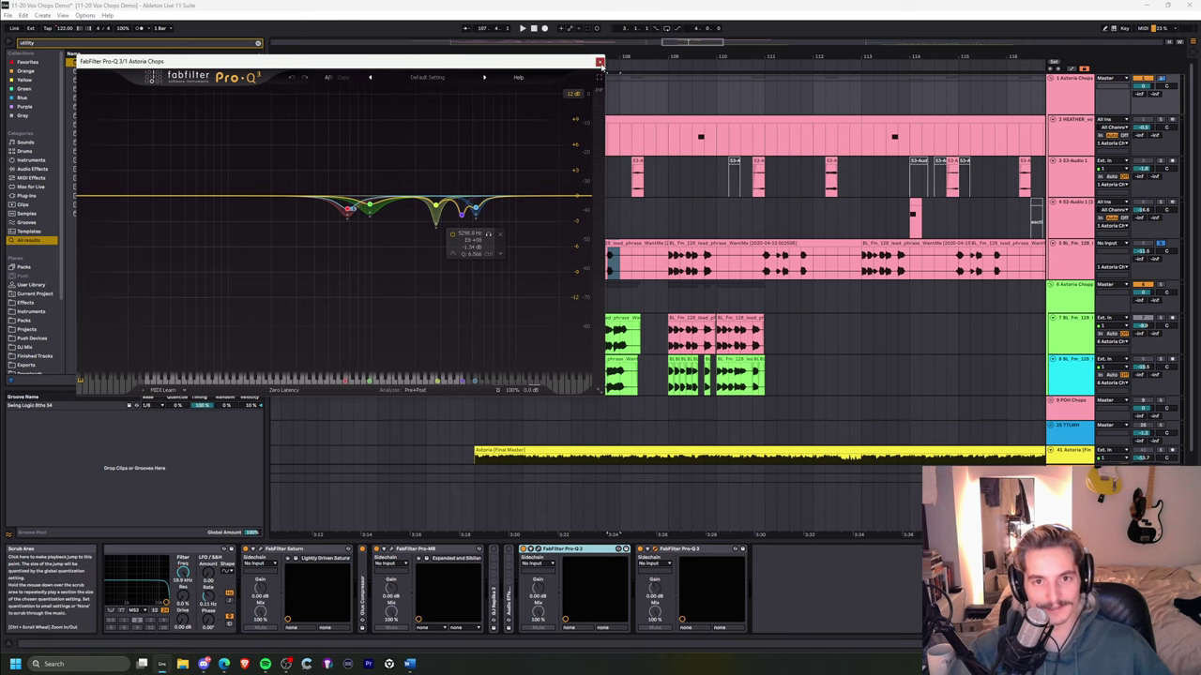
left_click(600, 61)
left_click(539, 550)
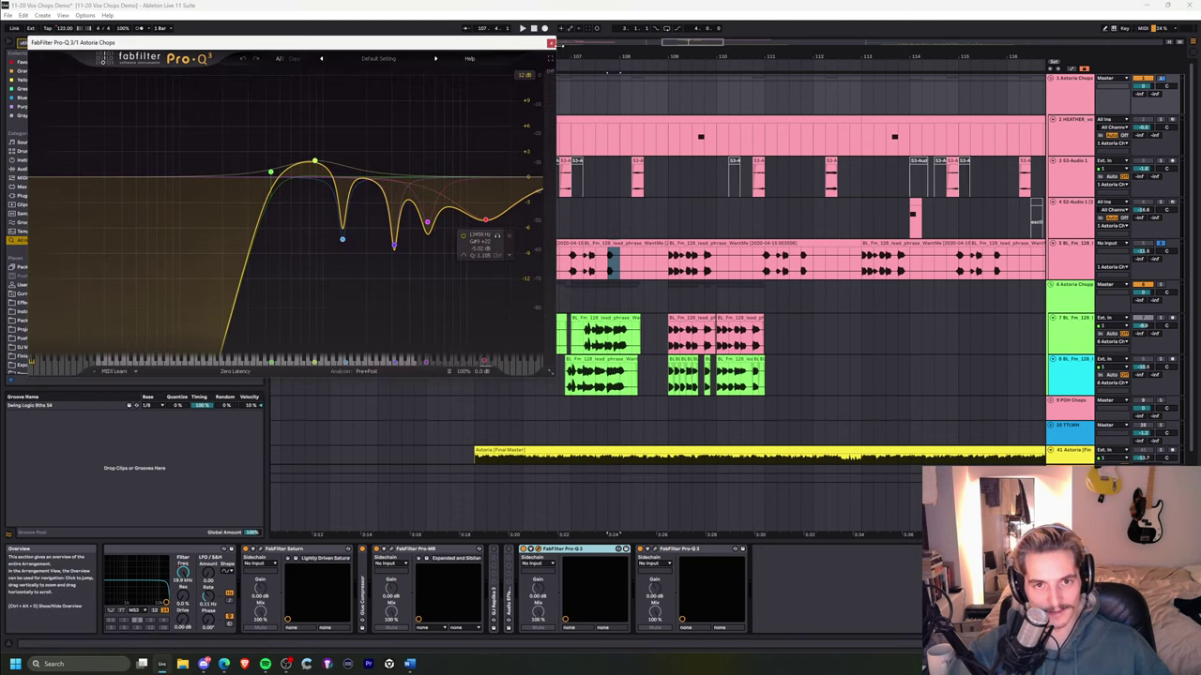
left_click(550, 43)
key("space")
key("space")
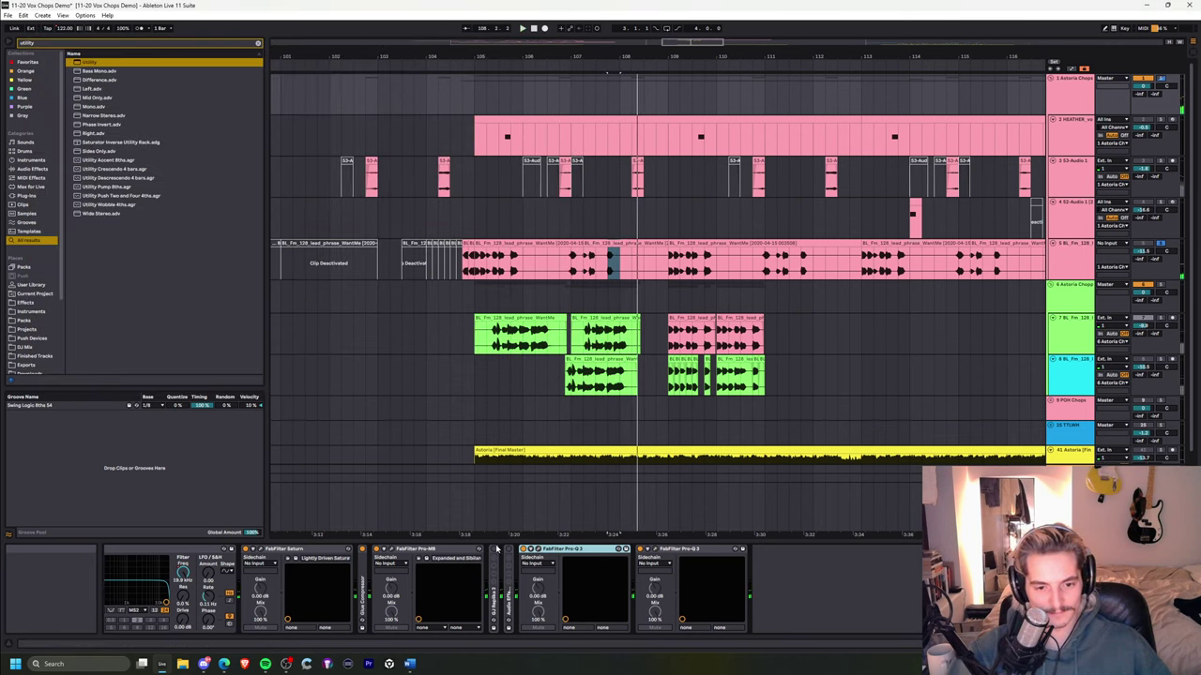
- Move the Six Seconds reverb out of the Audio Effect Rack, set its Dry/Wet to about 42%, and remove the rack
double_click(508, 601)
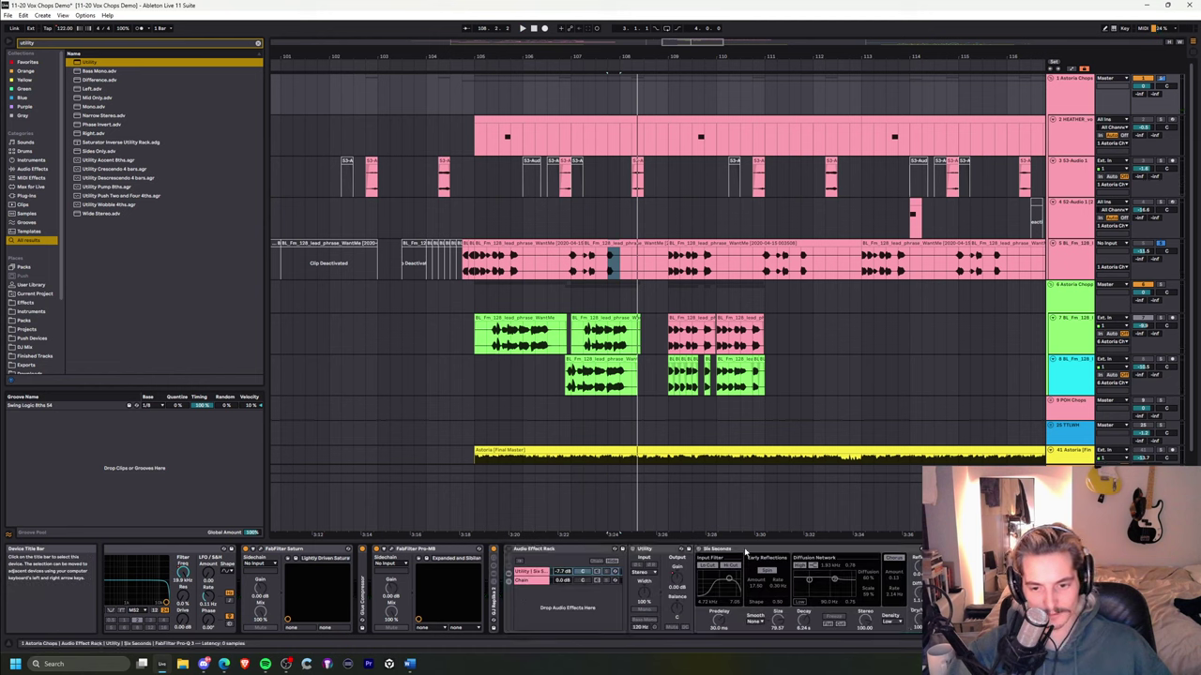
left_click(720, 550)
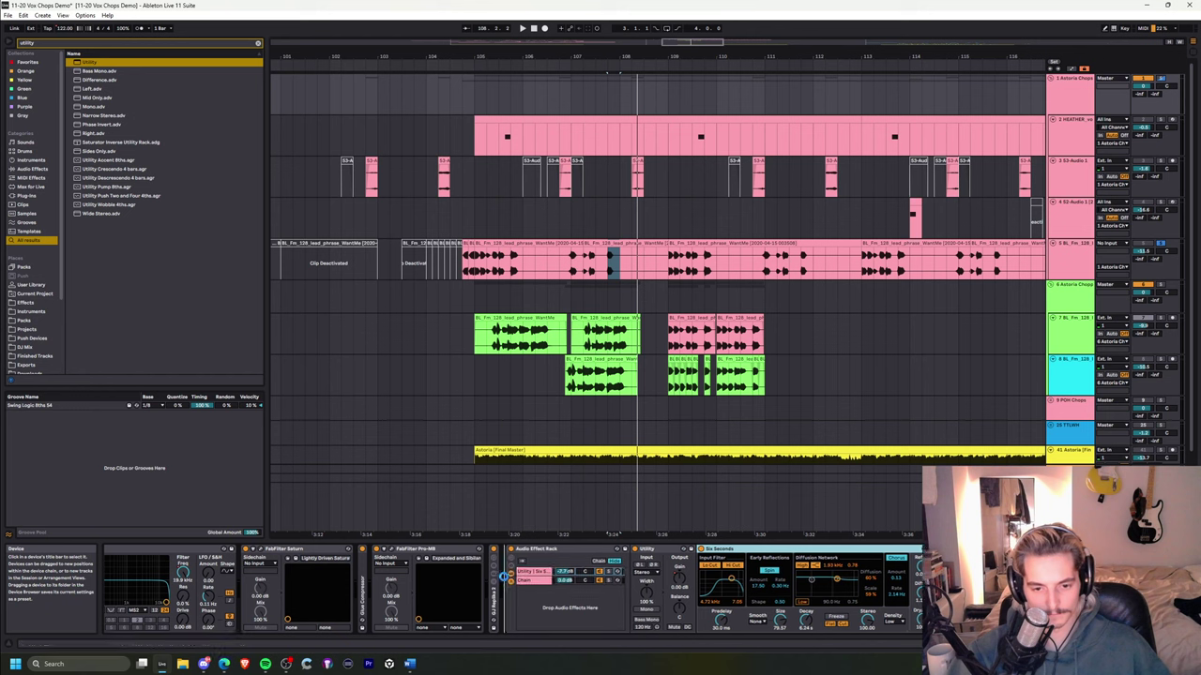
left_click_drag(730, 620, 730, 623)
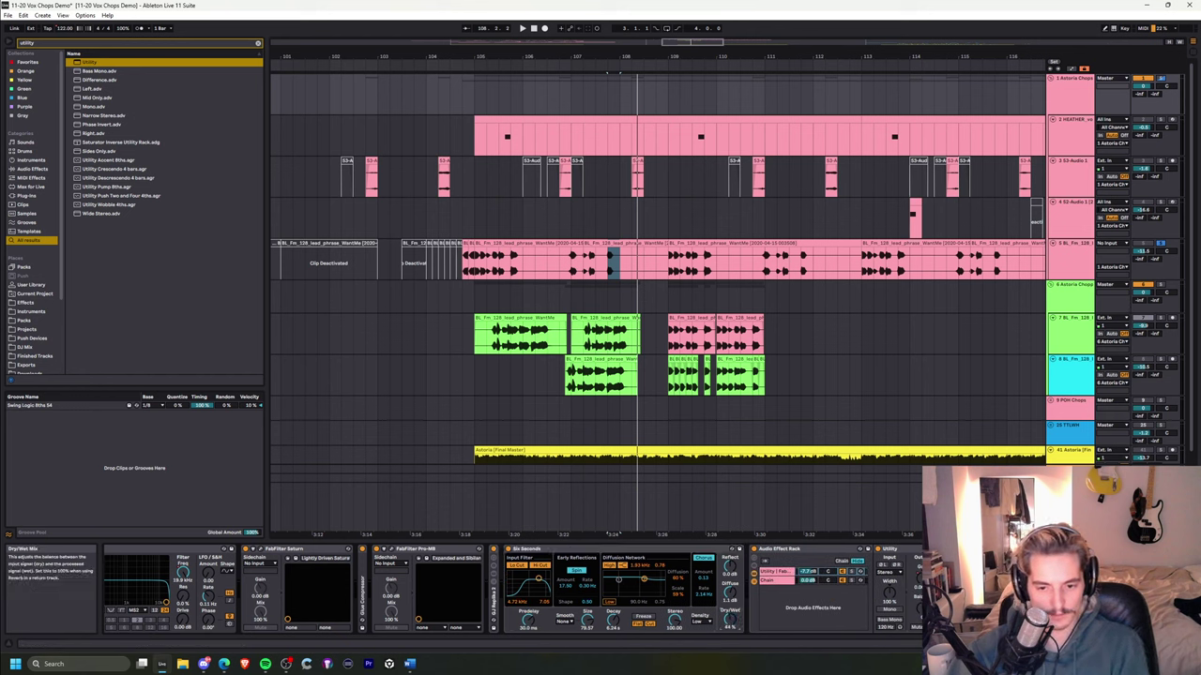
left_click(783, 549)
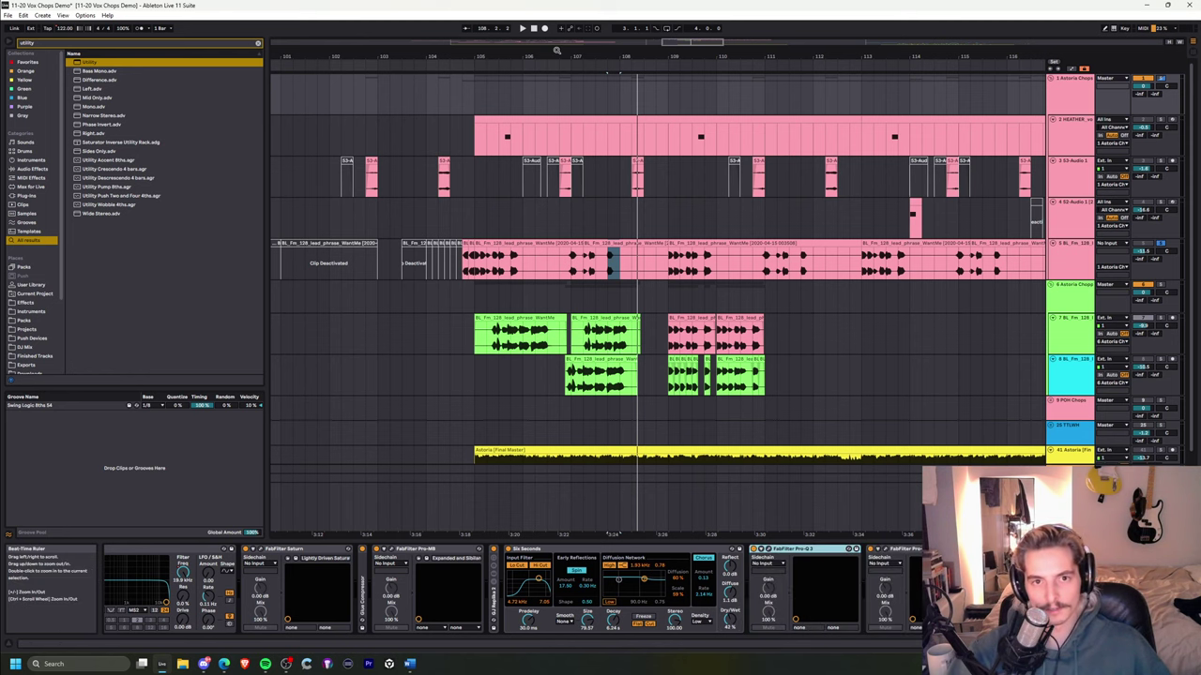
- Audition the Astoria chops with the inline reverb from just before bar 105
scroll(529, 267, "down", 8)
left_click(528, 267)
key("space")
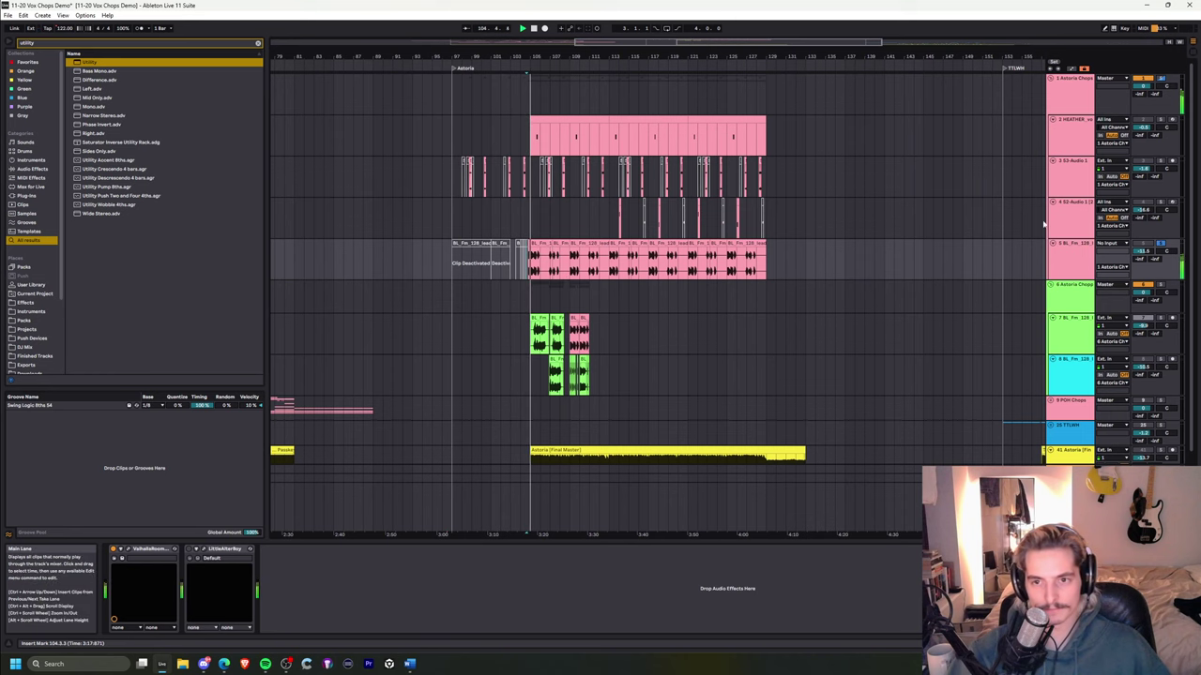
mouse_move(548, 57)
left_mouse_down()
mouse_move(547, 70)
mouse_move(474, 102)
left_mouse_up()
key("space")
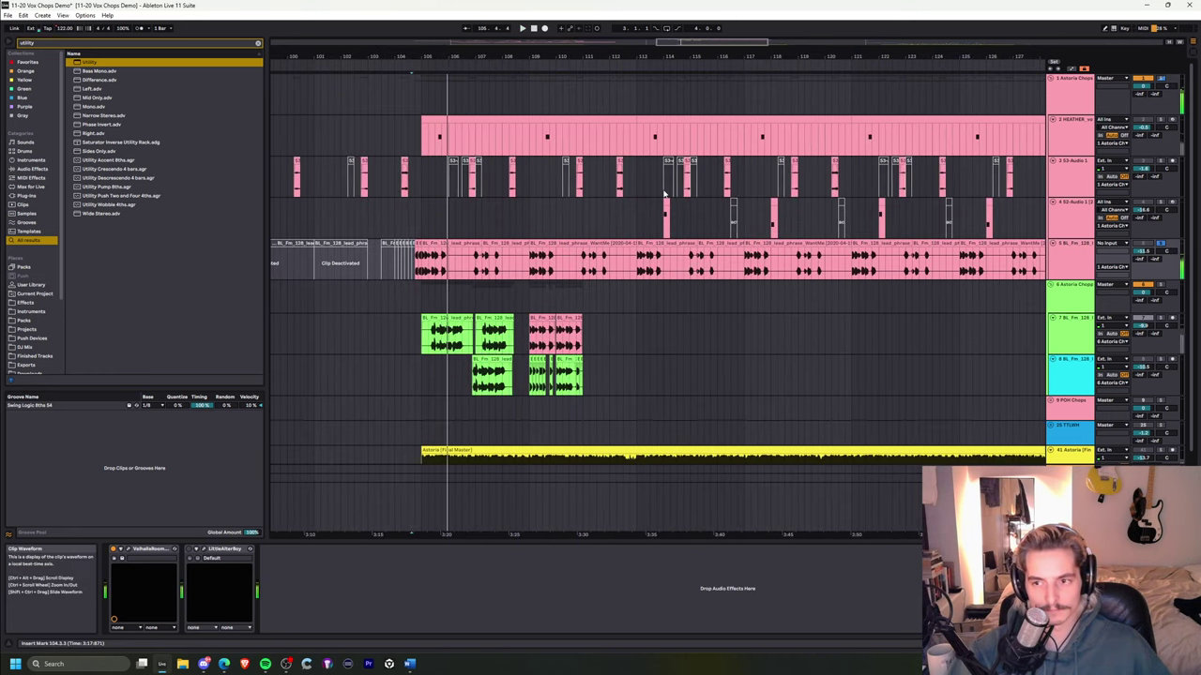
- Solo the S3-Audio 1 sampler track within the Astoria Chops group, keeping the group activated
left_click(1141, 79)
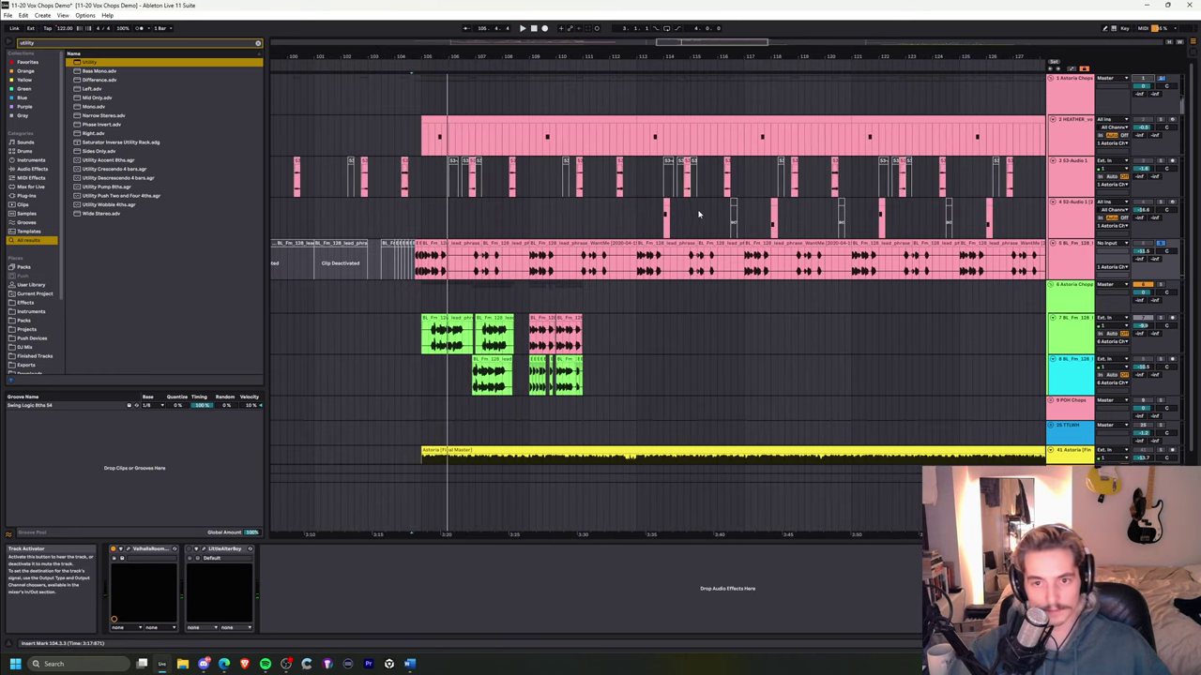
left_click(698, 214)
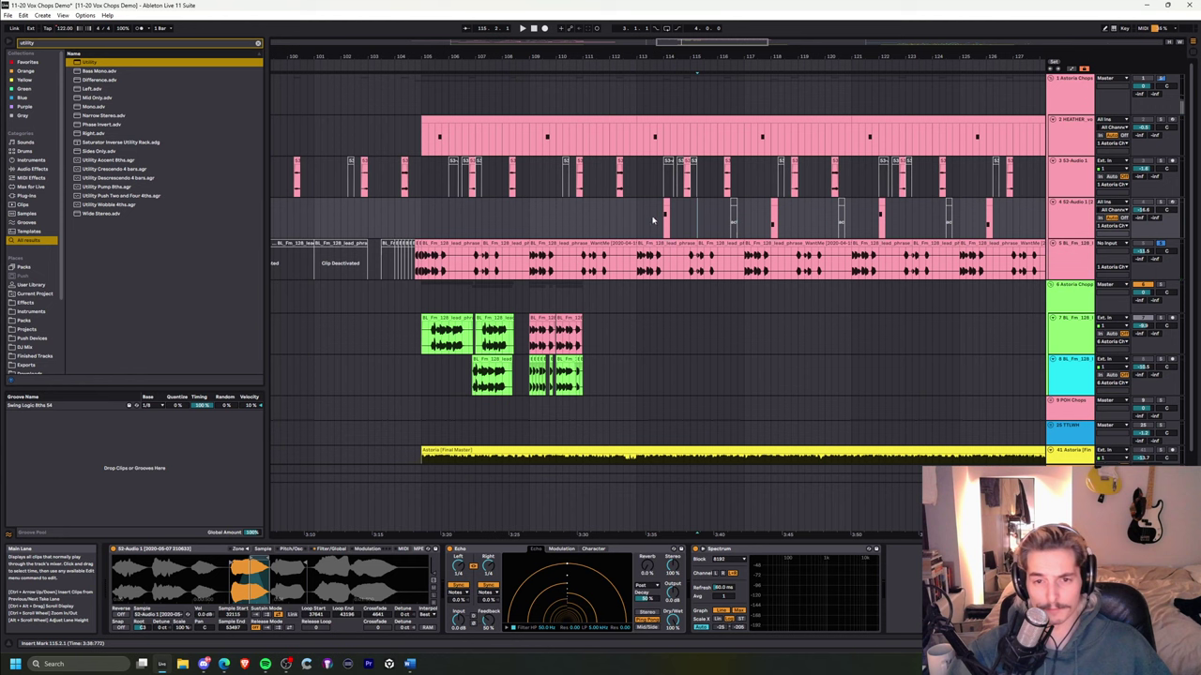
left_click(1142, 78)
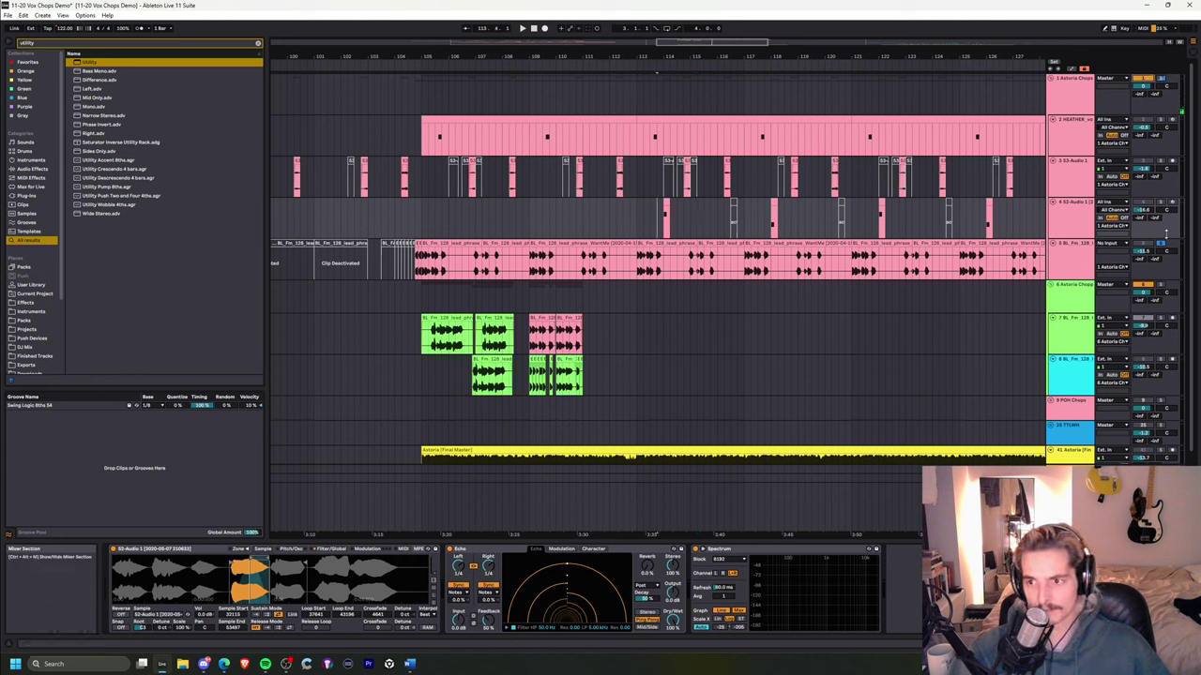
left_click(1143, 202)
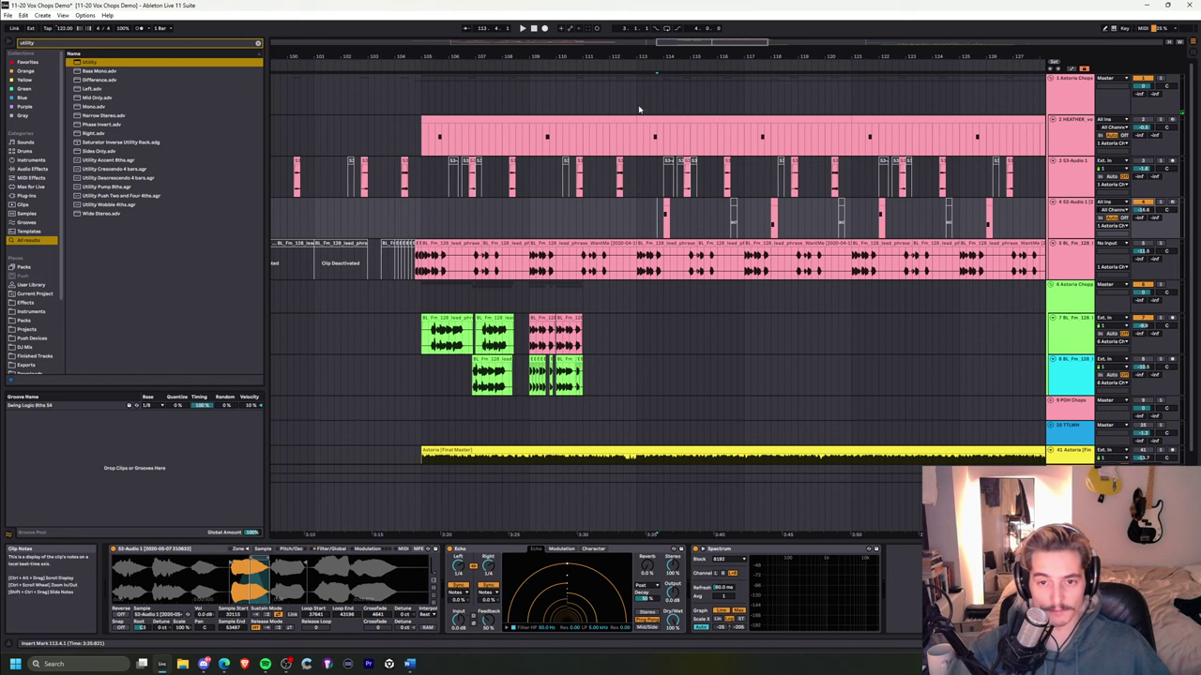
- Move the sampler's Sample Start back to 0 and audition its chop from bar 114
left_click_drag(666, 58, 556, 59)
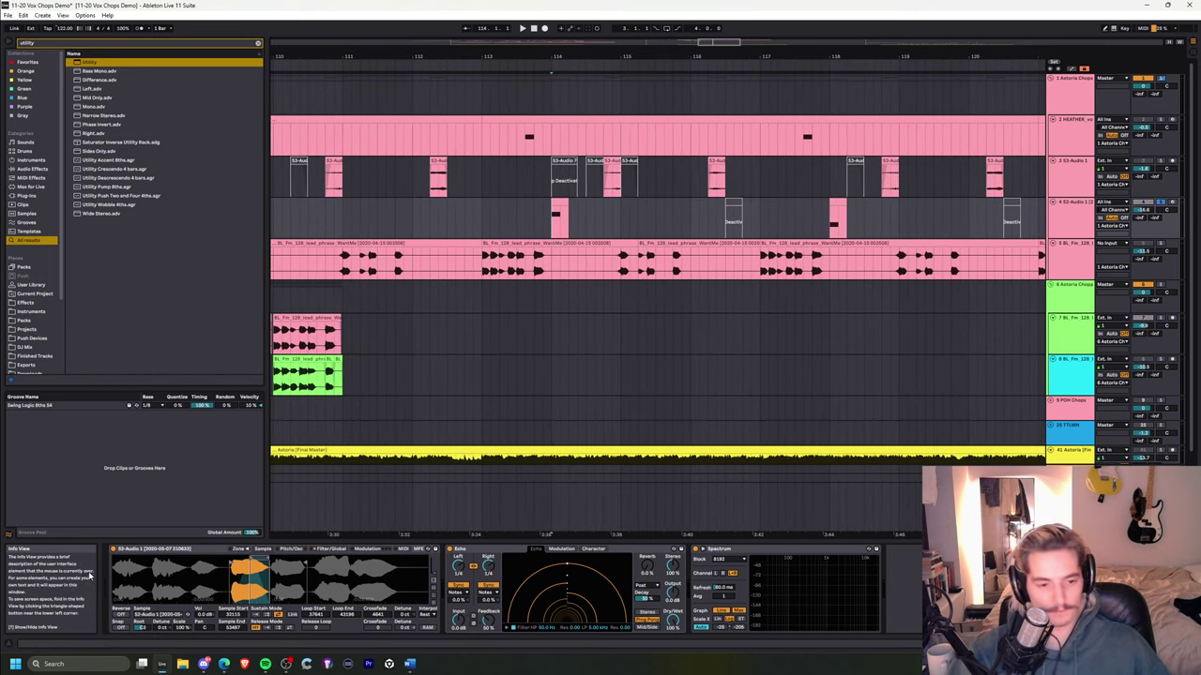
left_click(172, 554)
key("space")
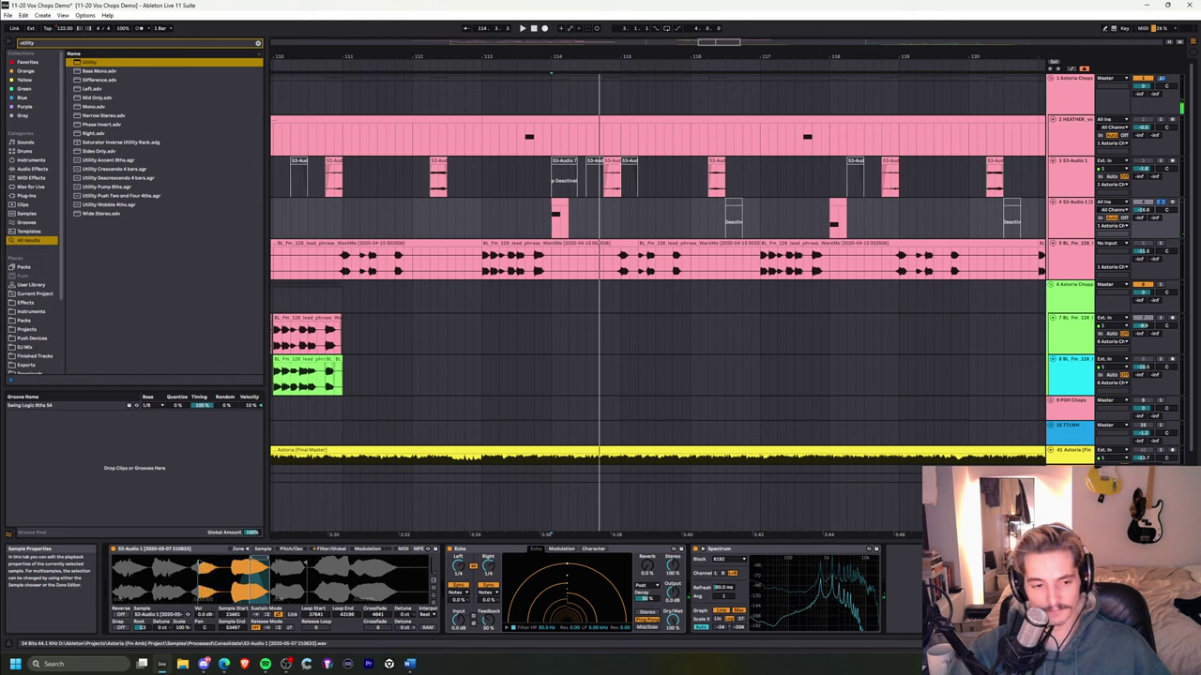
key("space")
left_click_drag(190, 564, 92, 564)
key("space")
key("space")
key("space")
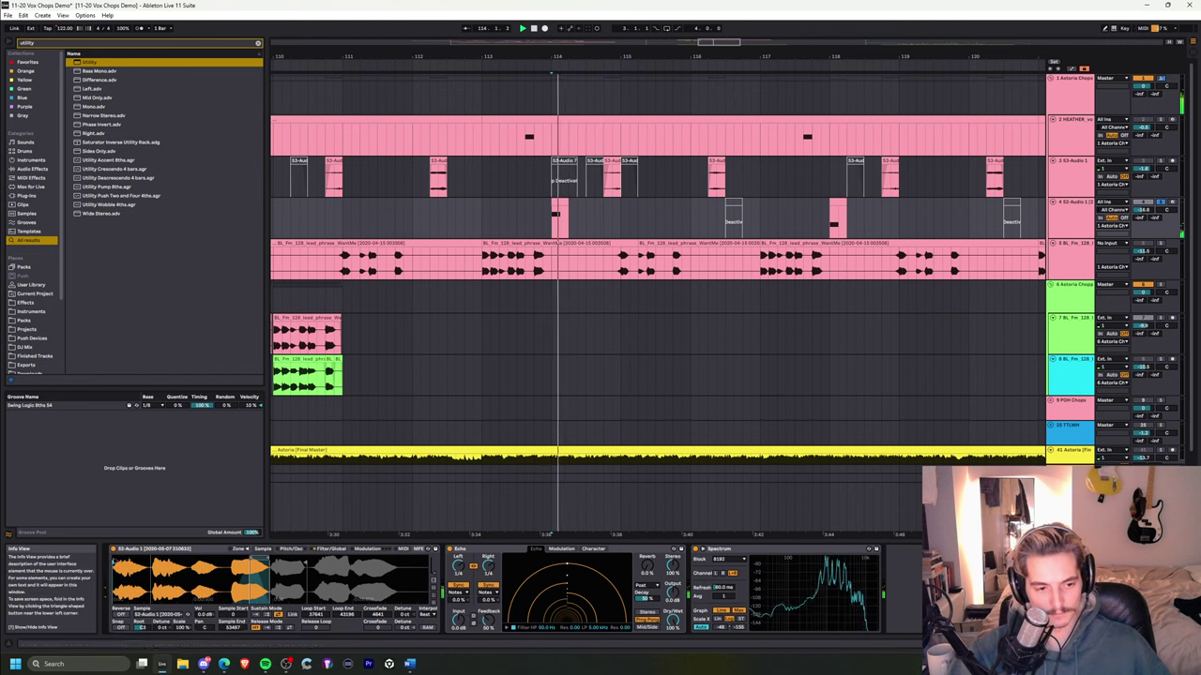
key("space")
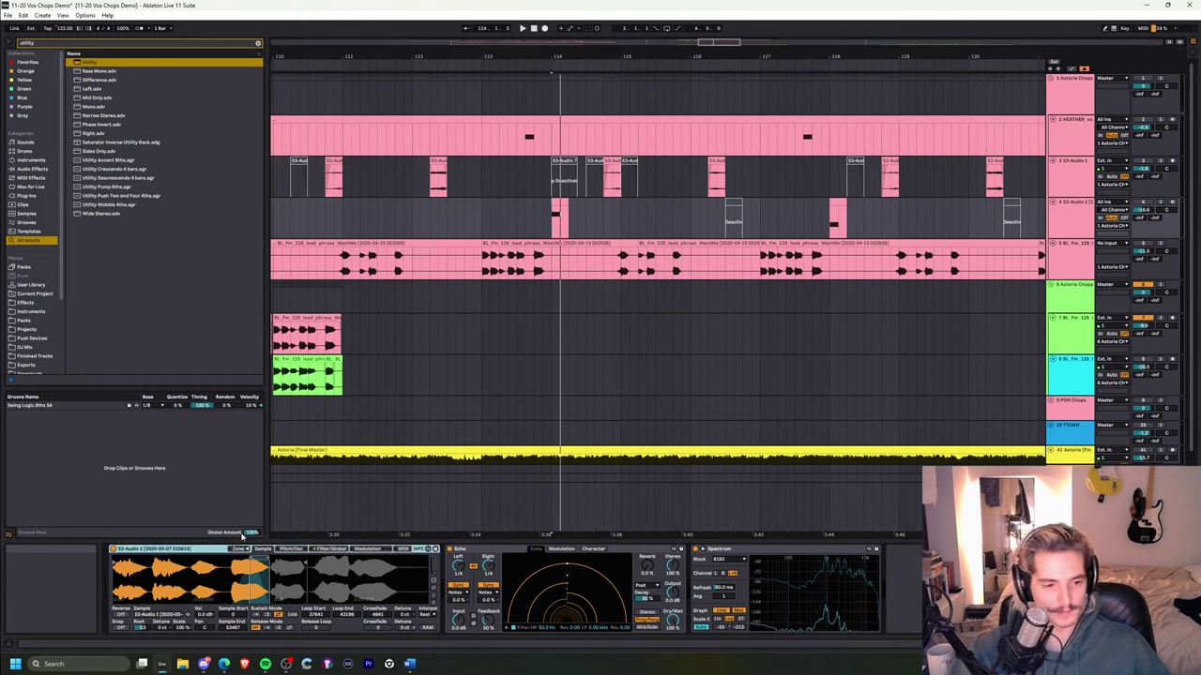
- Point out the WantMe vocal phrase from bar 113.1 to 115.2 and its position relative to the sampler chop at bar 114
left_click_drag(552, 57, 552, 26)
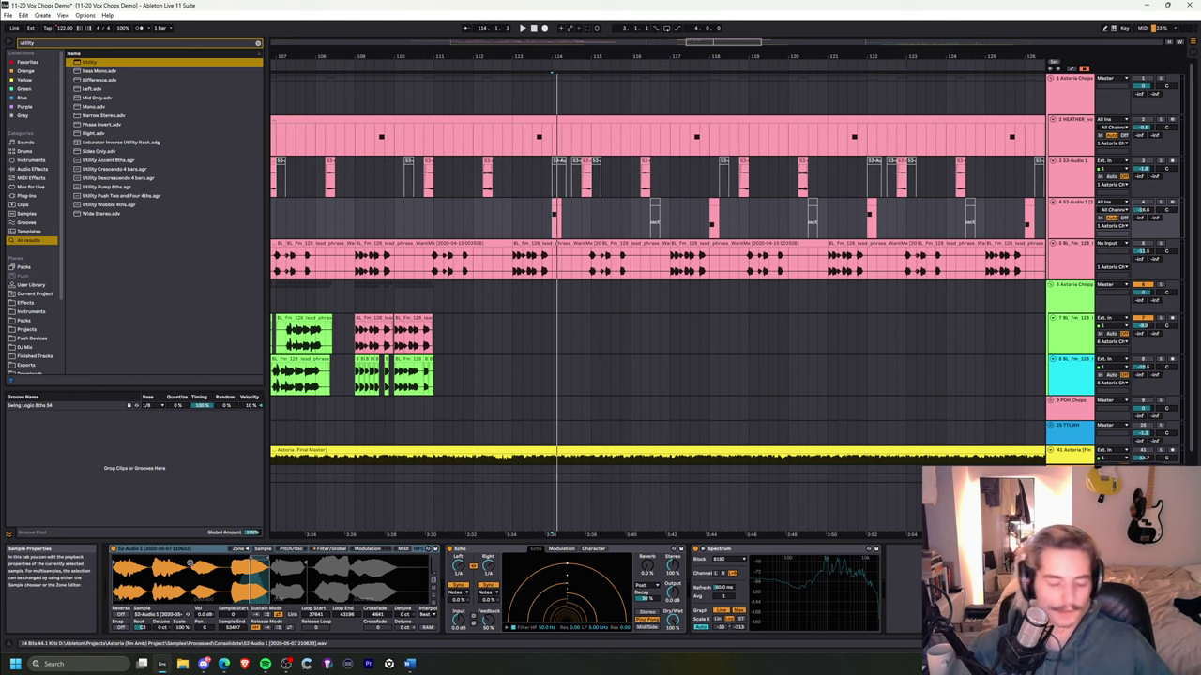
left_click(561, 213)
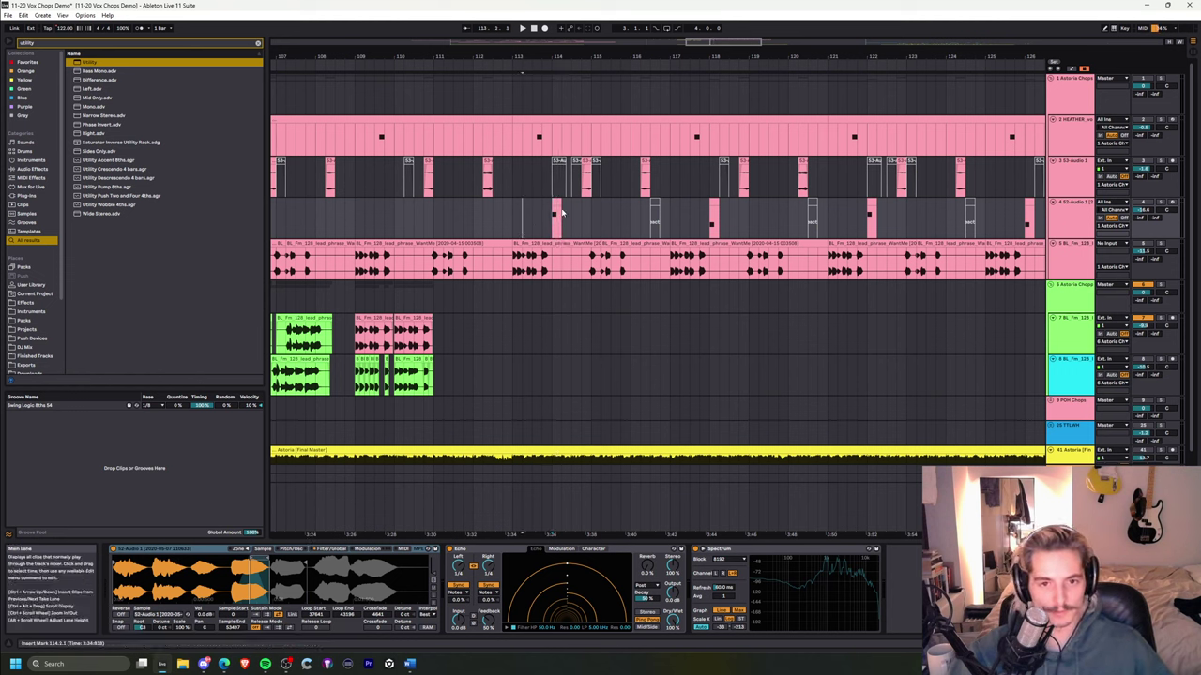
left_click(515, 267)
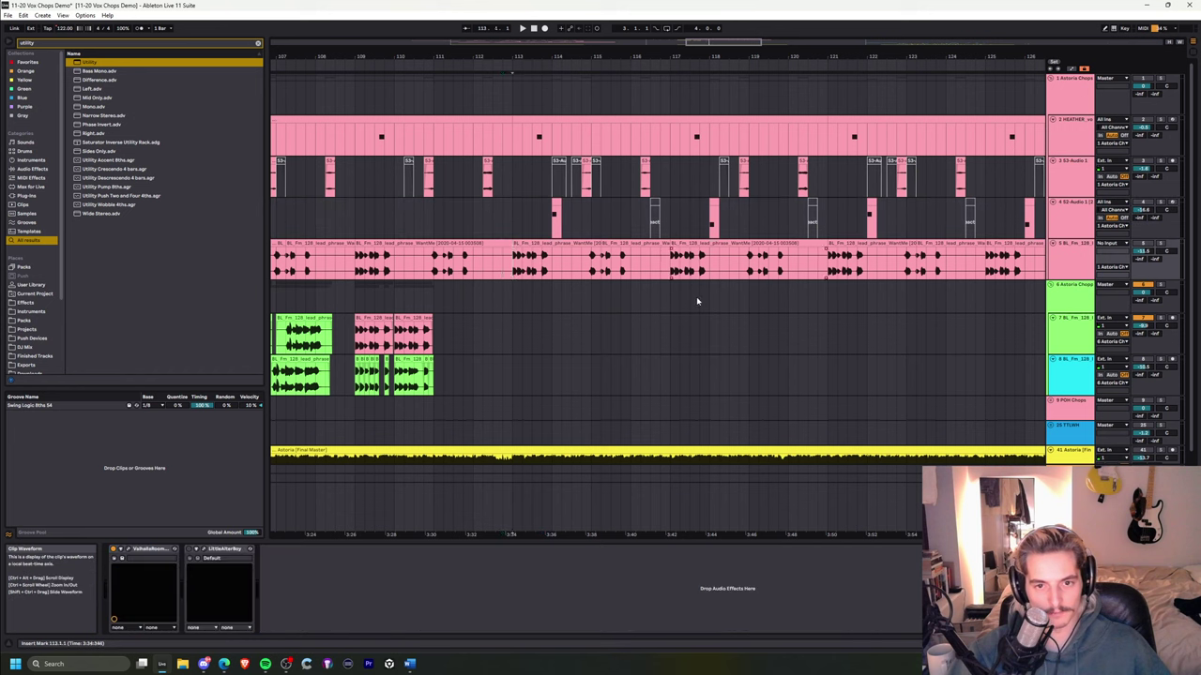
left_click(593, 263, "shift")
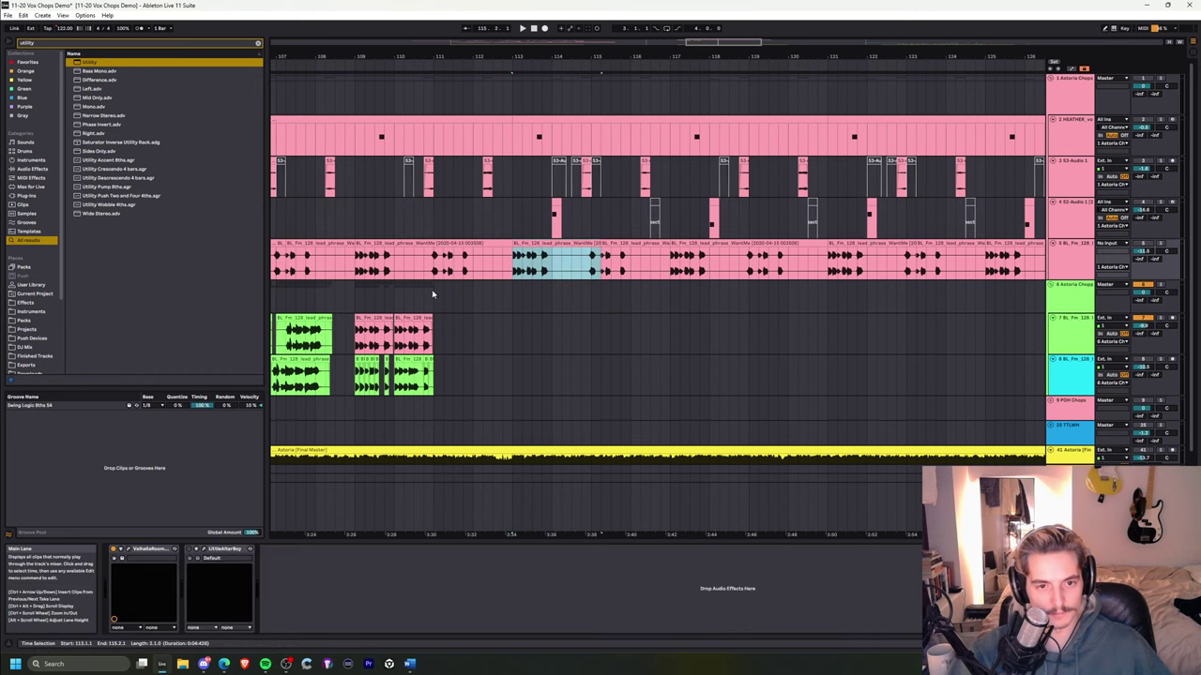
left_click(512, 271)
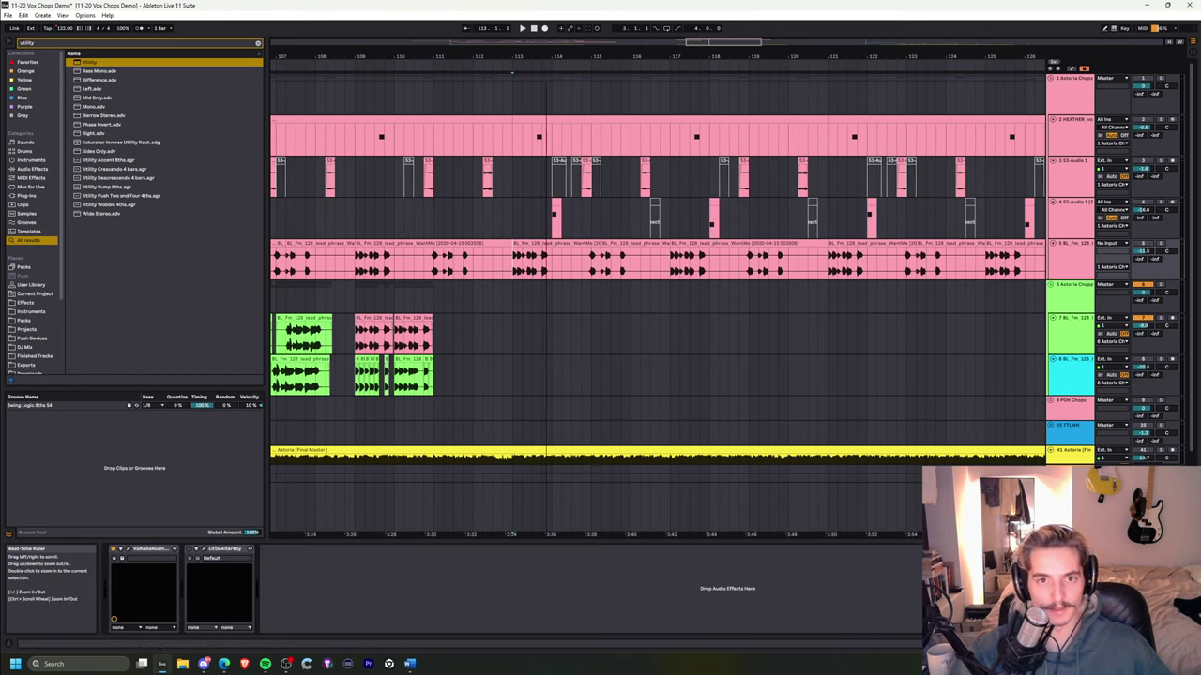
- Compare the placement of the sampler chop at 114.1, the audio chop at 114.4 and the WantMe phrase starting at 113.1
scroll(539, 192, "up", 3)
left_click(558, 219)
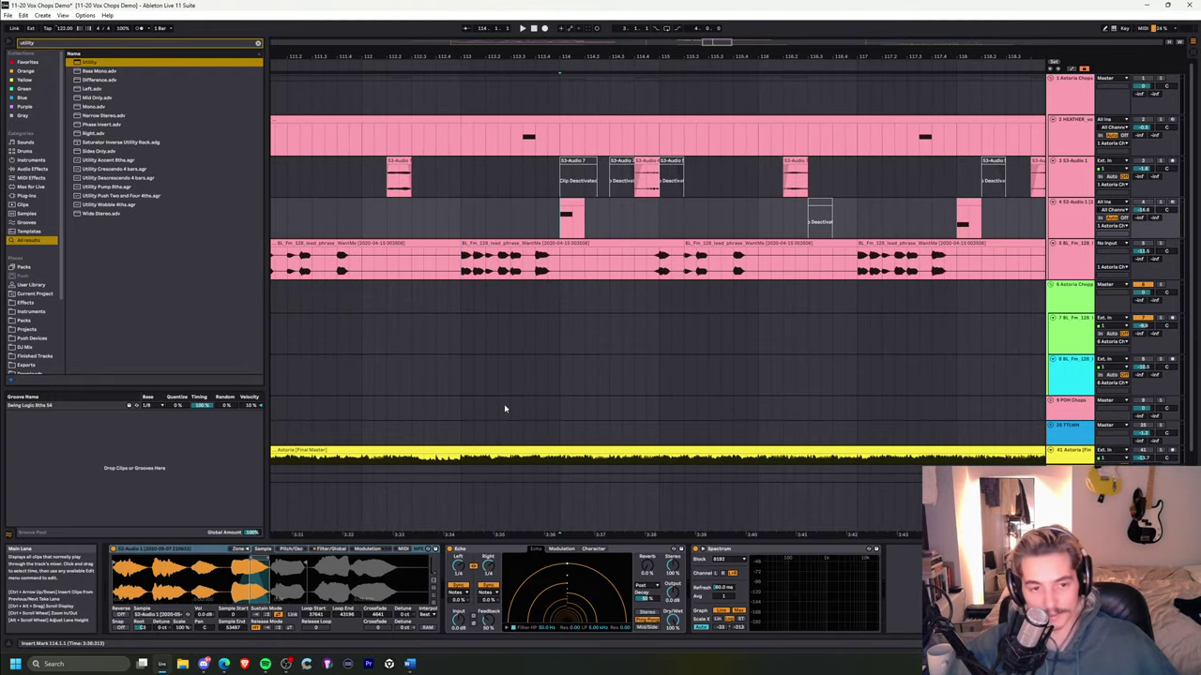
left_click(635, 188)
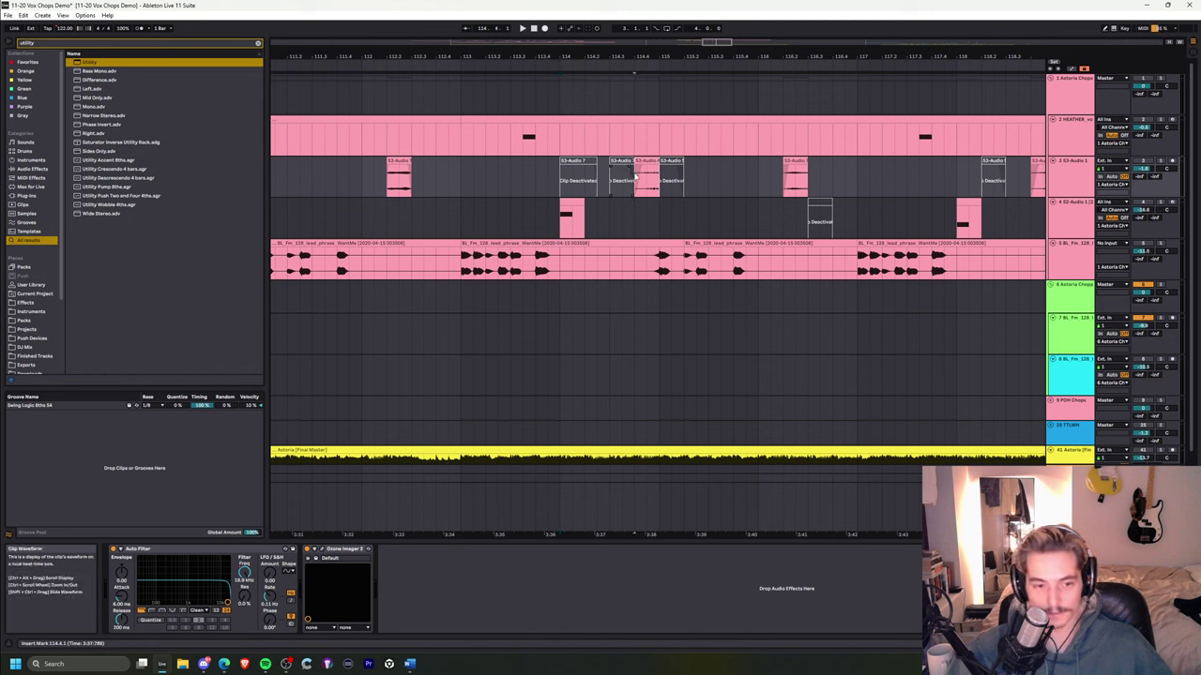
left_click(555, 229)
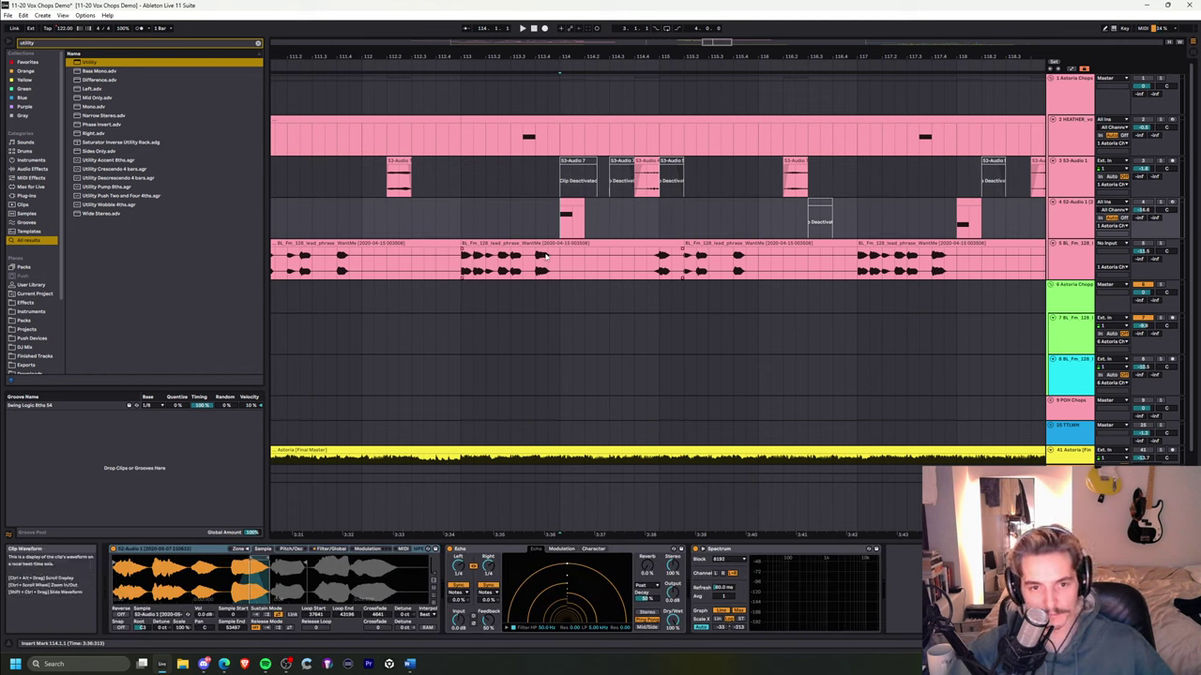
left_click(541, 269)
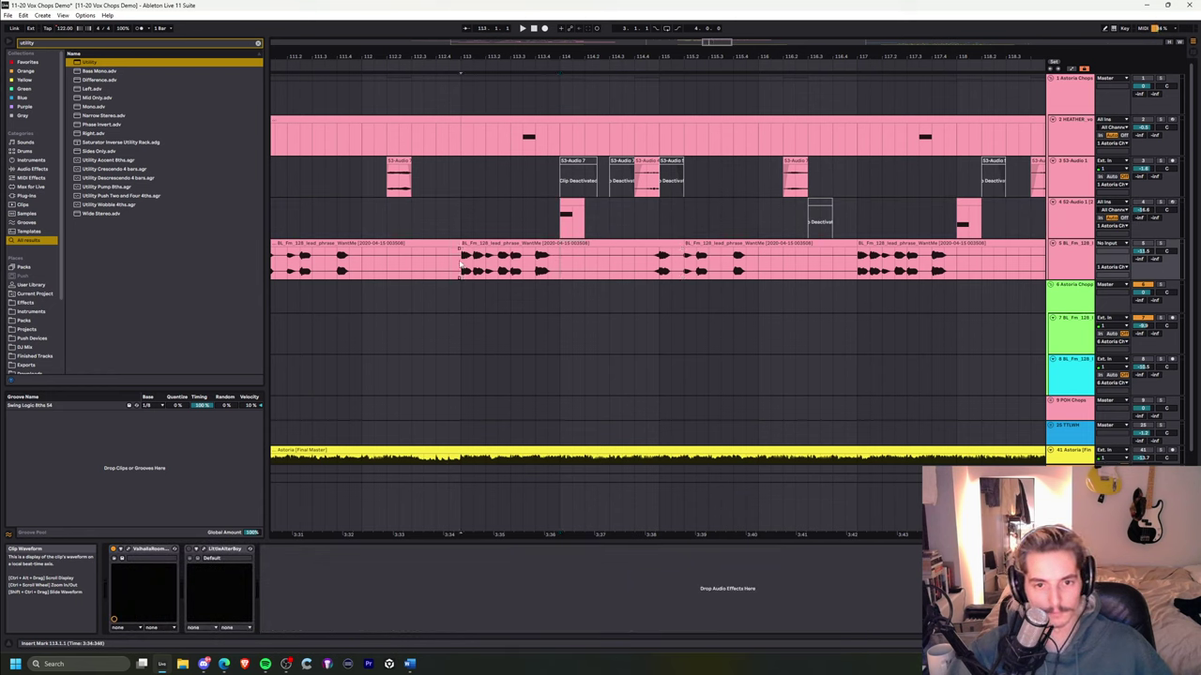
left_click_drag(459, 267, 556, 266)
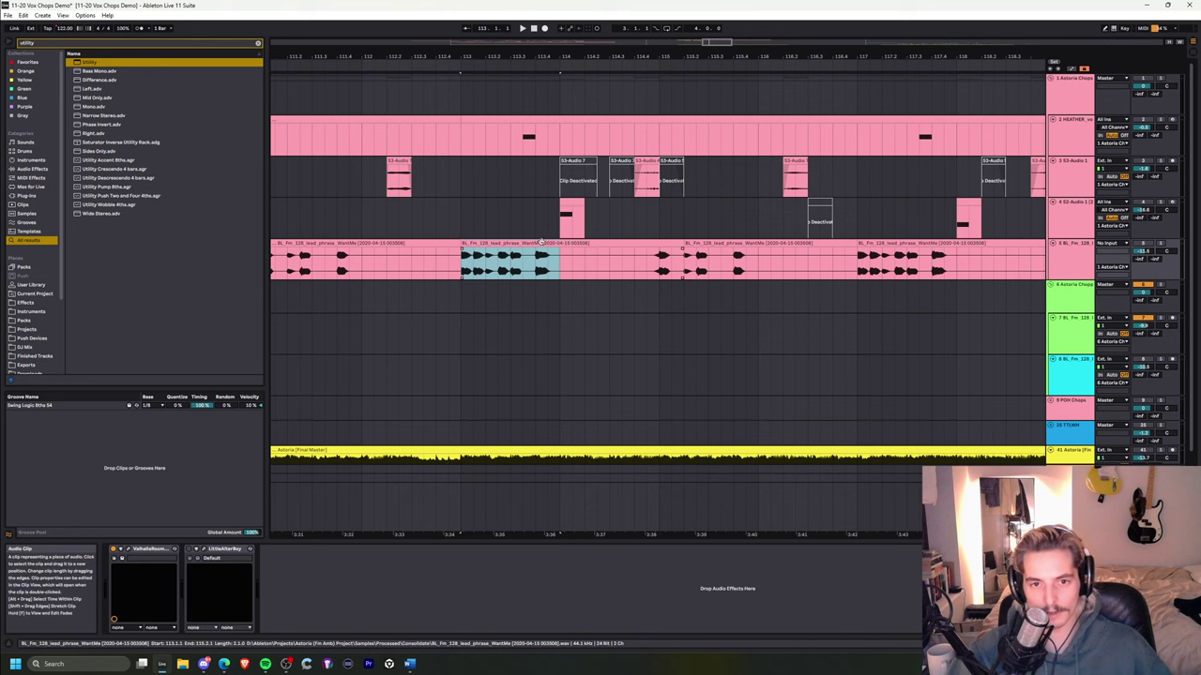
left_click(595, 211)
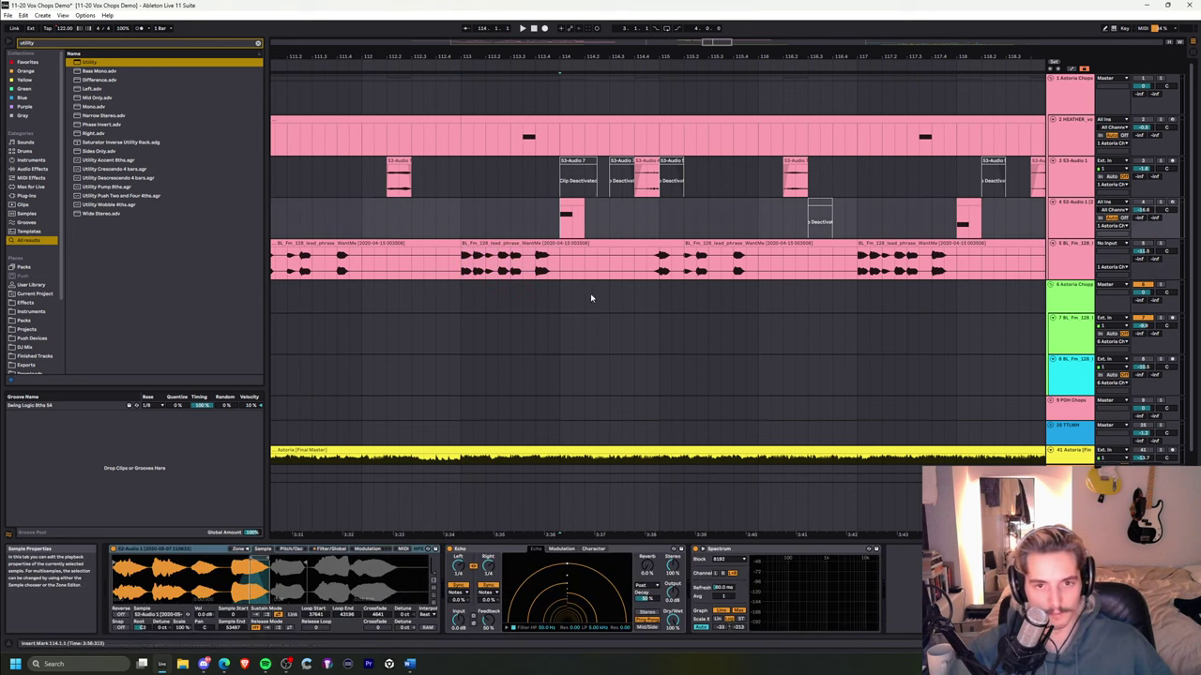
left_click(619, 199)
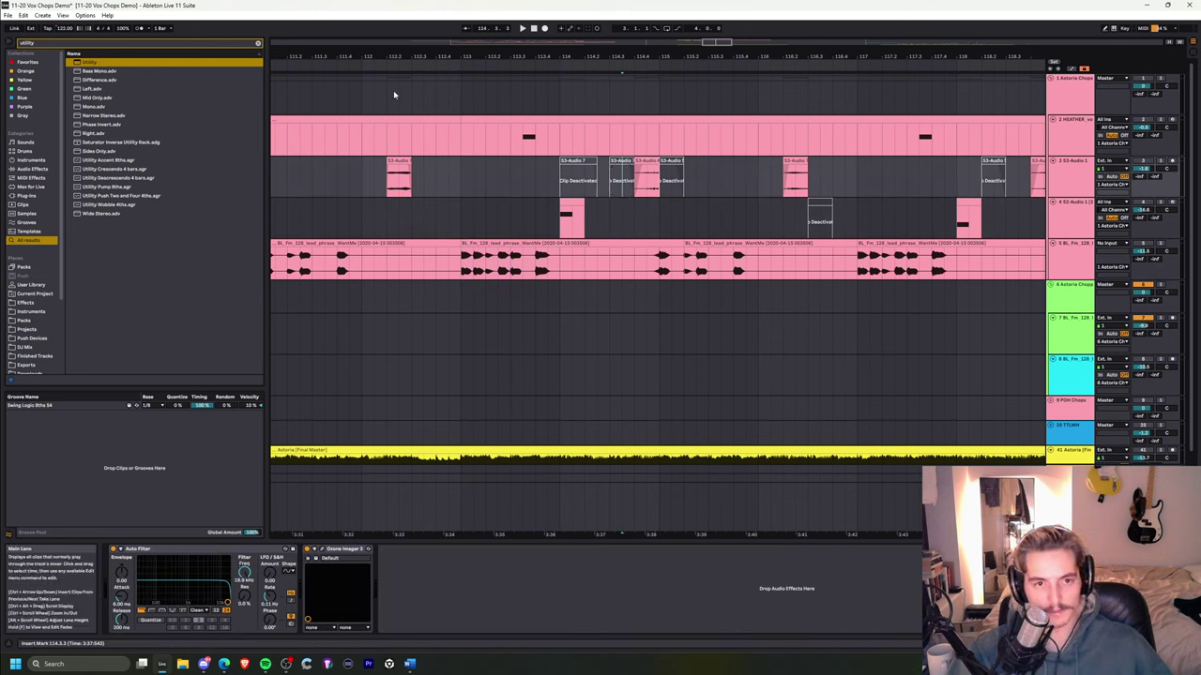
- Solo the S3-Audio 1 audio track (track 3) and play it from just before its chop near bar 108
left_click_drag(400, 56, 482, 2)
left_click(380, 179)
key("s")
key("space")
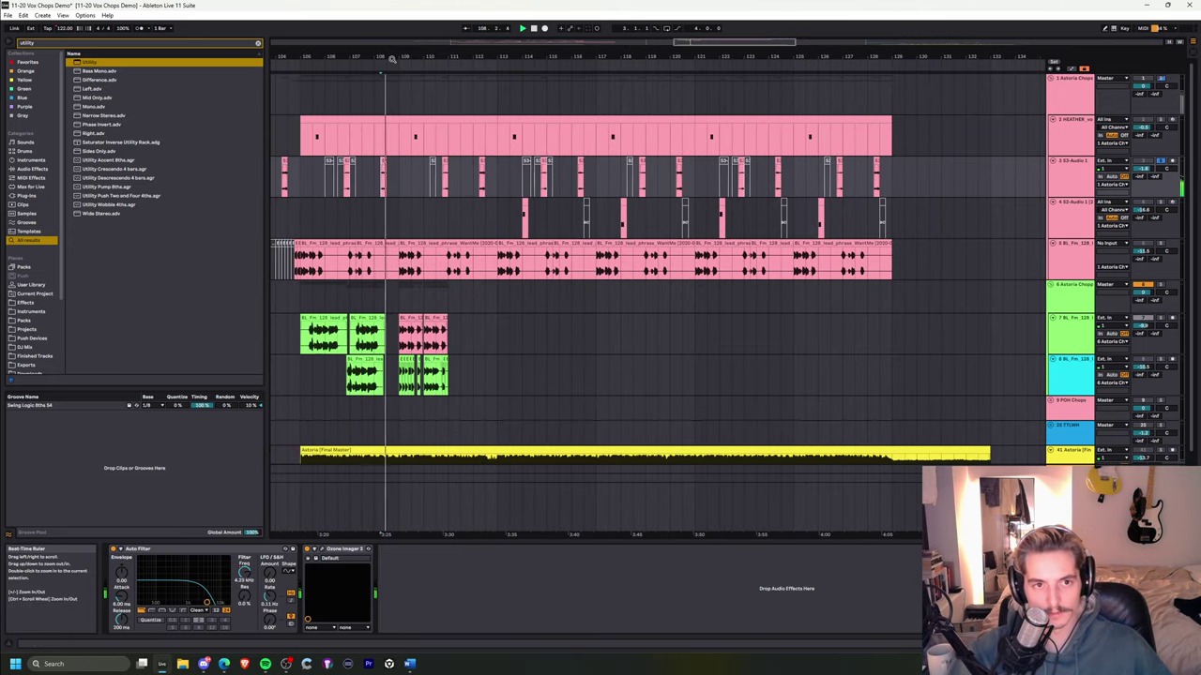
- Play the S3-Audio 1 track up to its chop at bar 110.4
left_click_drag(392, 59, 405, 97)
key("space")
key("space")
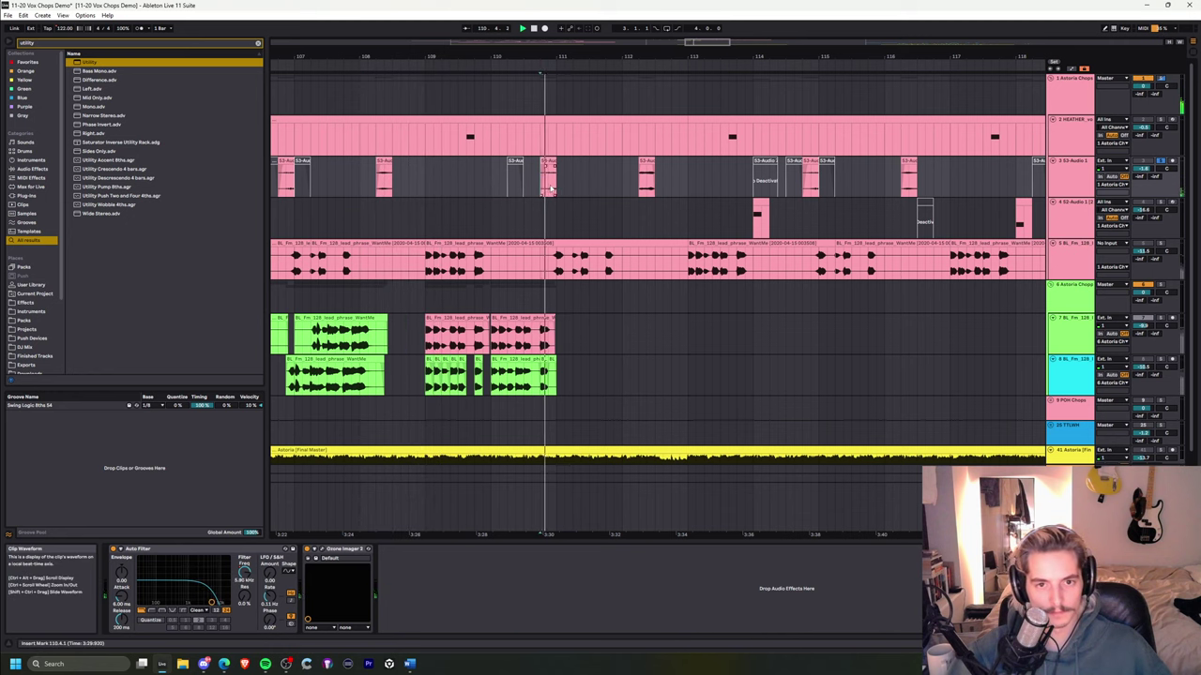
- Extend the S3-Audio 4 chop at bar 98.4 so it runs to 100.2, and audition the lengthened clip
left_click_drag(559, 54, 653, 54)
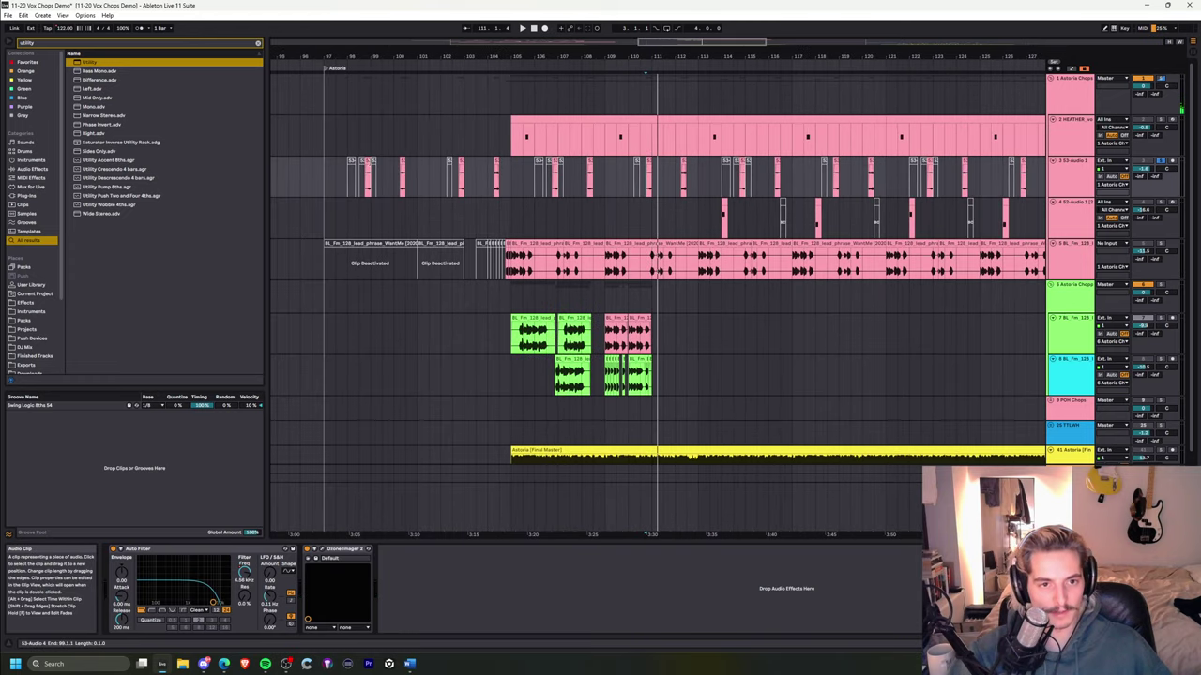
left_click_drag(371, 161, 526, 171)
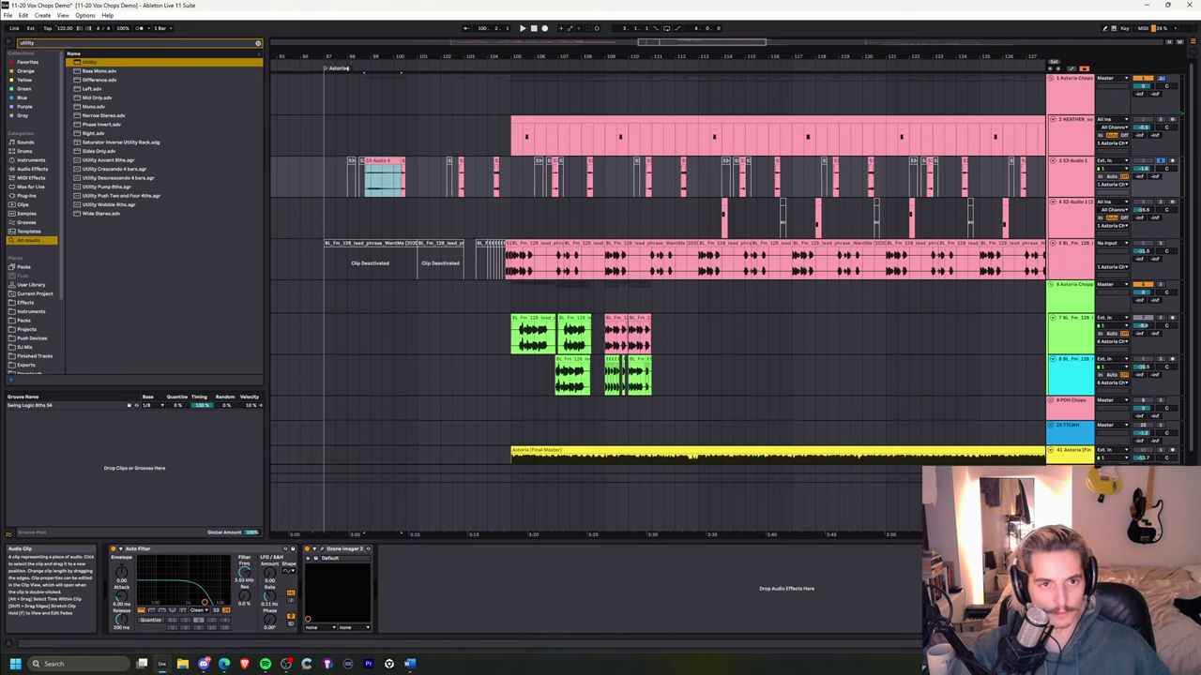
left_click_drag(353, 57, 355, 90)
key("space")
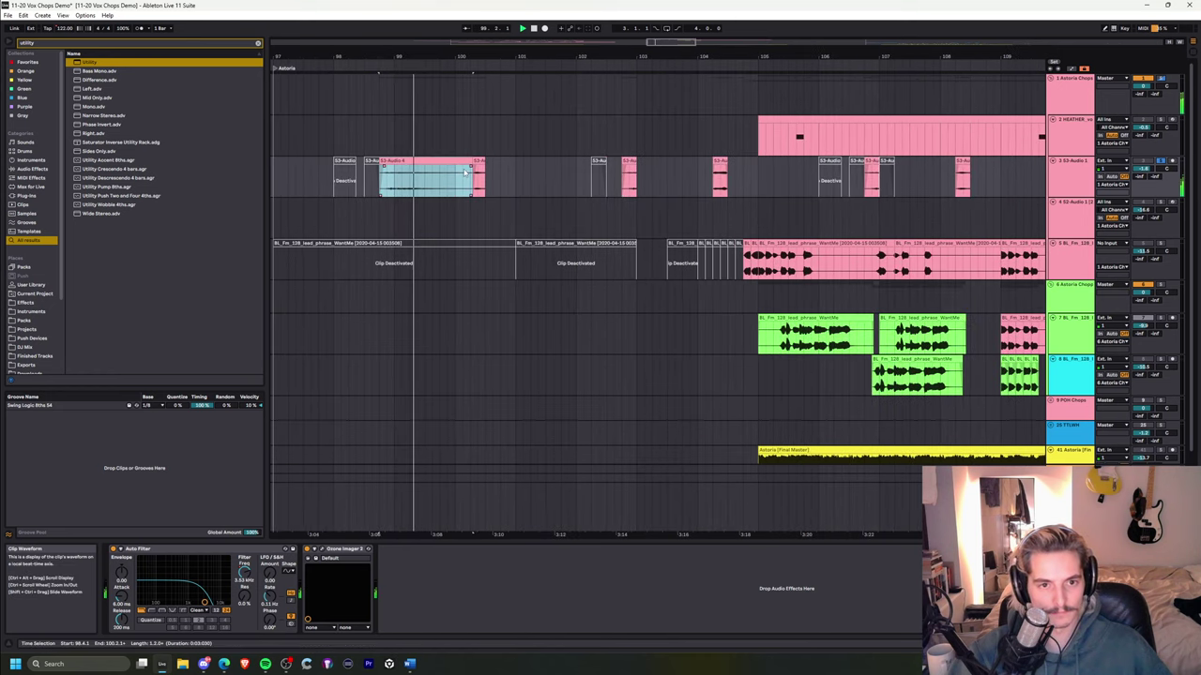
key("space")
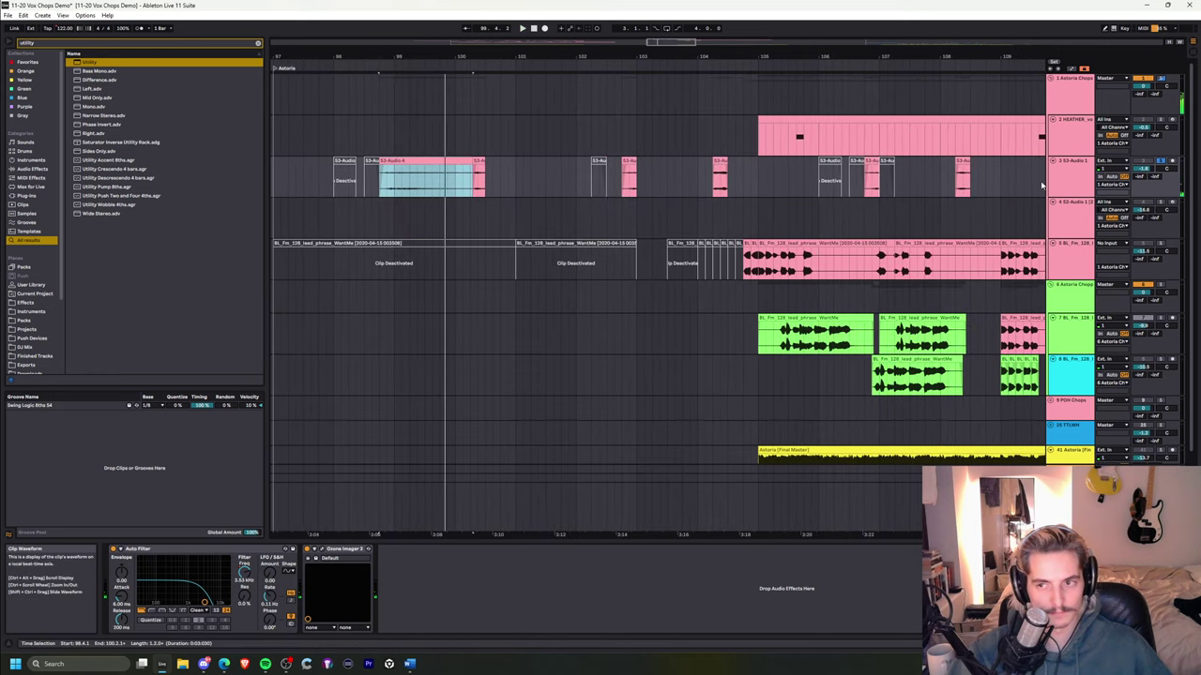
- Extend the adjacent S3-Audio 7 chop in both directions to span bars 99.4 to 101.1, and audition it
left_click(1145, 79)
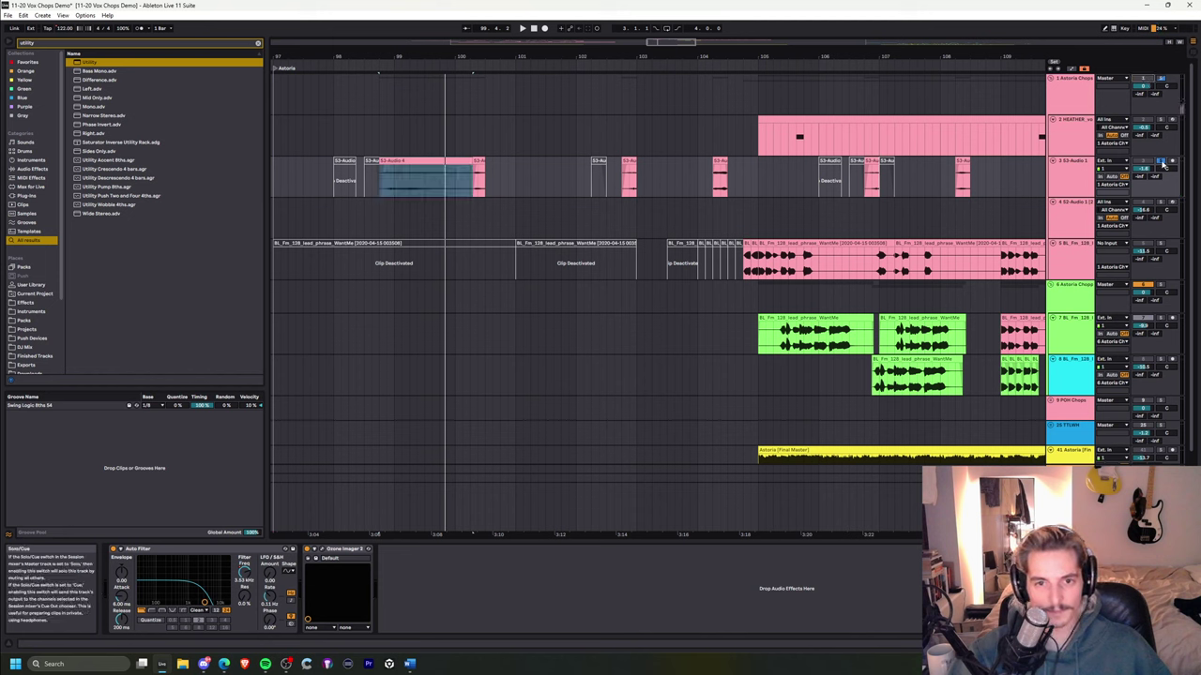
left_click_drag(474, 161, 516, 164)
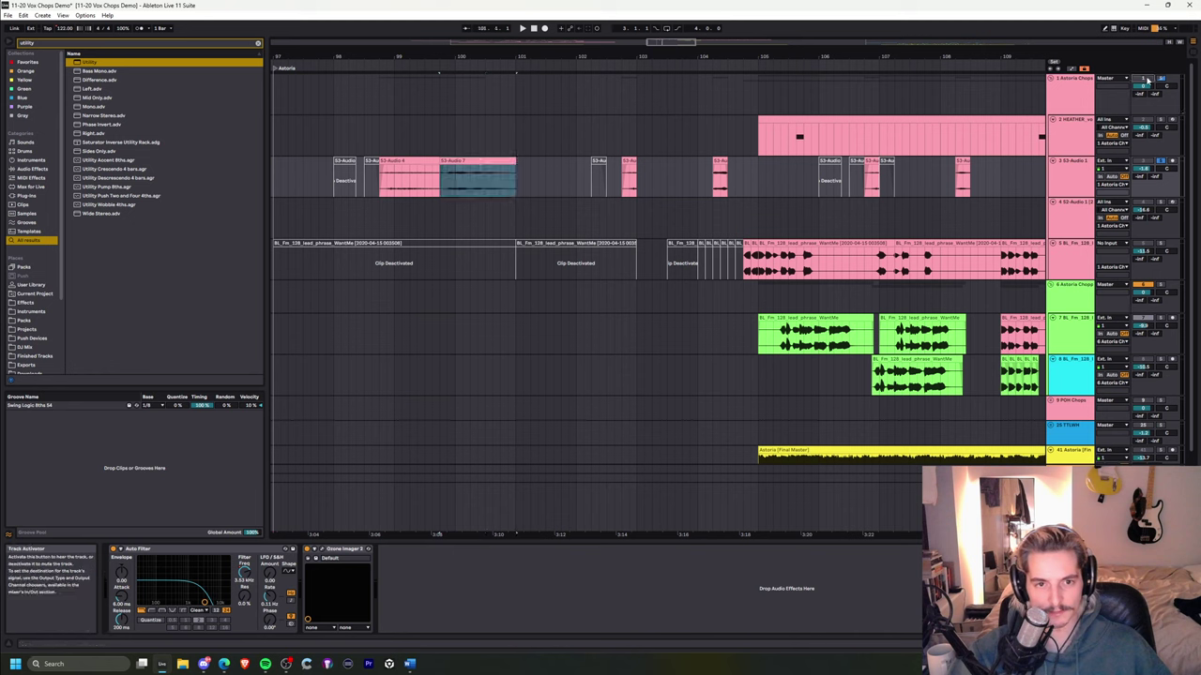
left_click(449, 184)
left_click(1137, 80)
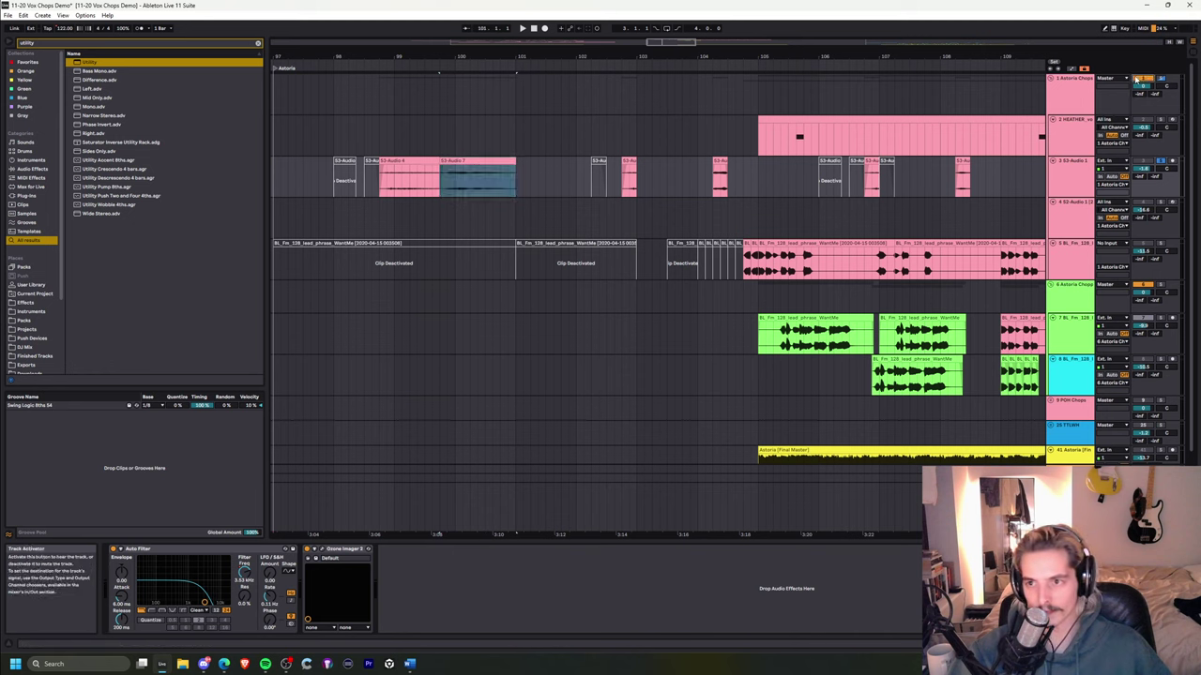
left_click(447, 186)
key("space")
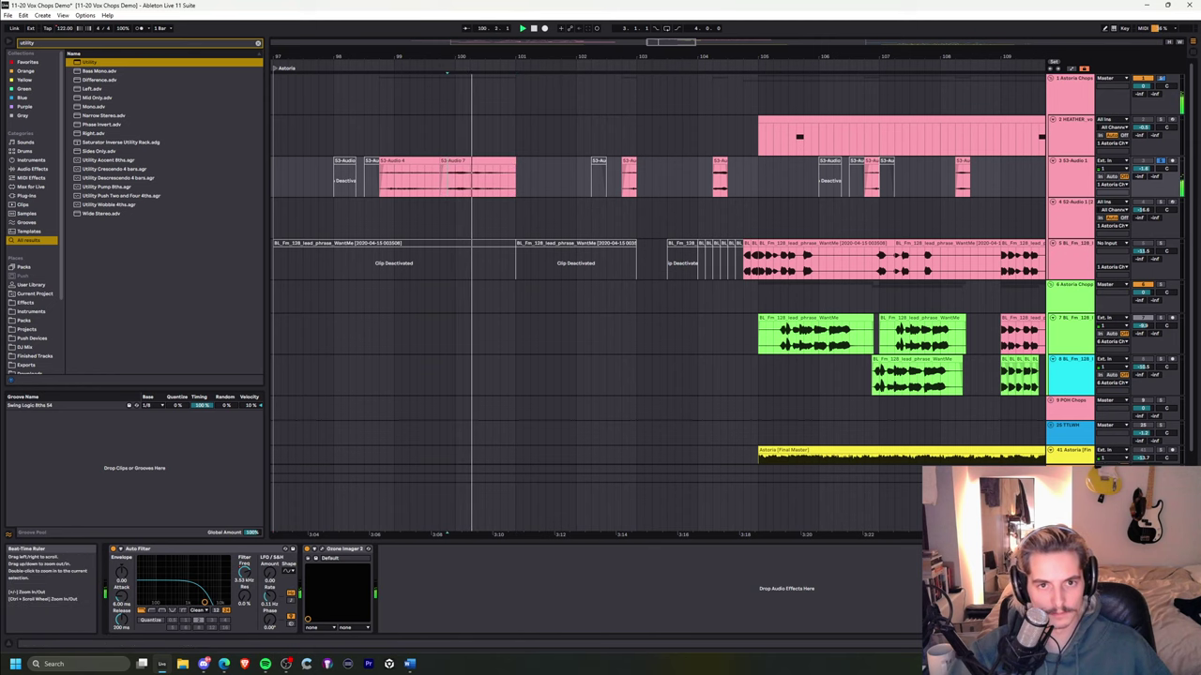
left_click_drag(563, 57, 434, 33)
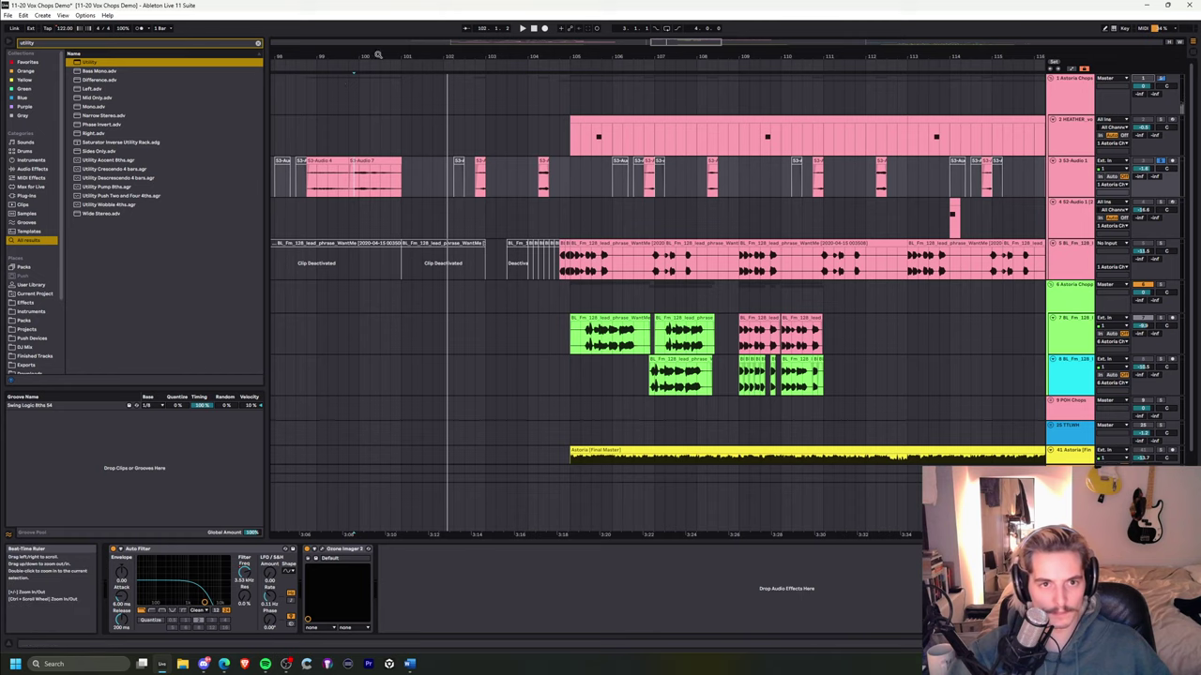
- Solo the Astoria [Final Master] track, play it from bar 105.1 and lower its volume to -14.4 dB
left_click_drag(378, 54, 397, 28)
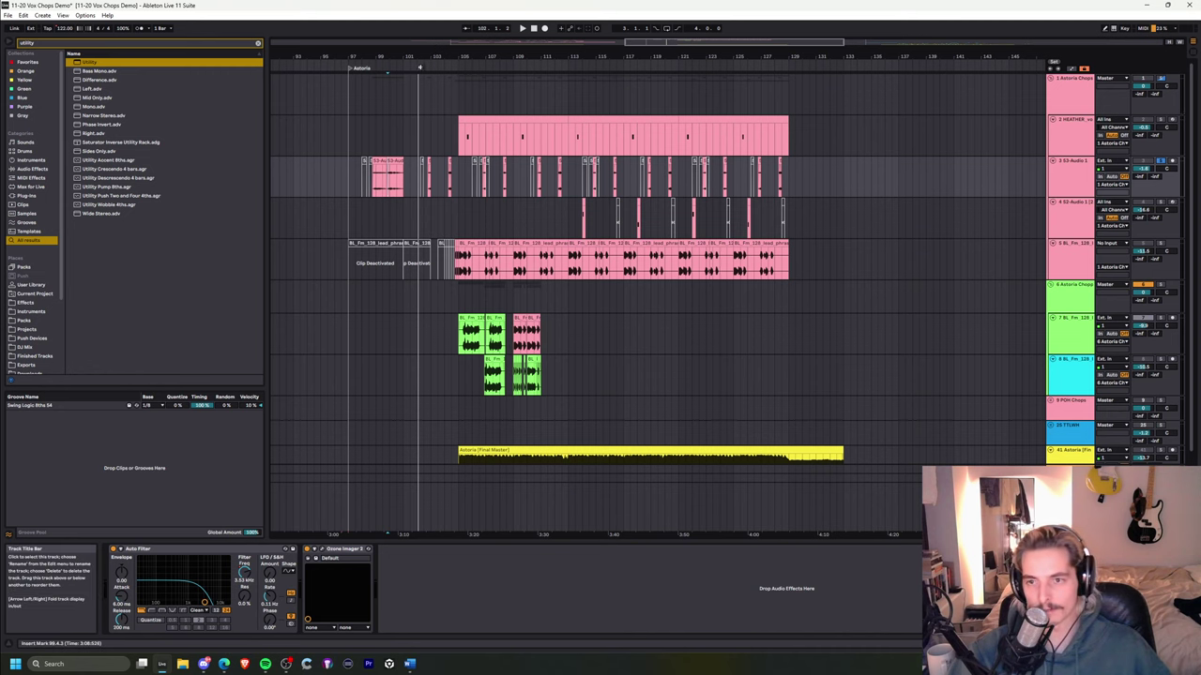
left_click_drag(421, 57, 421, 127)
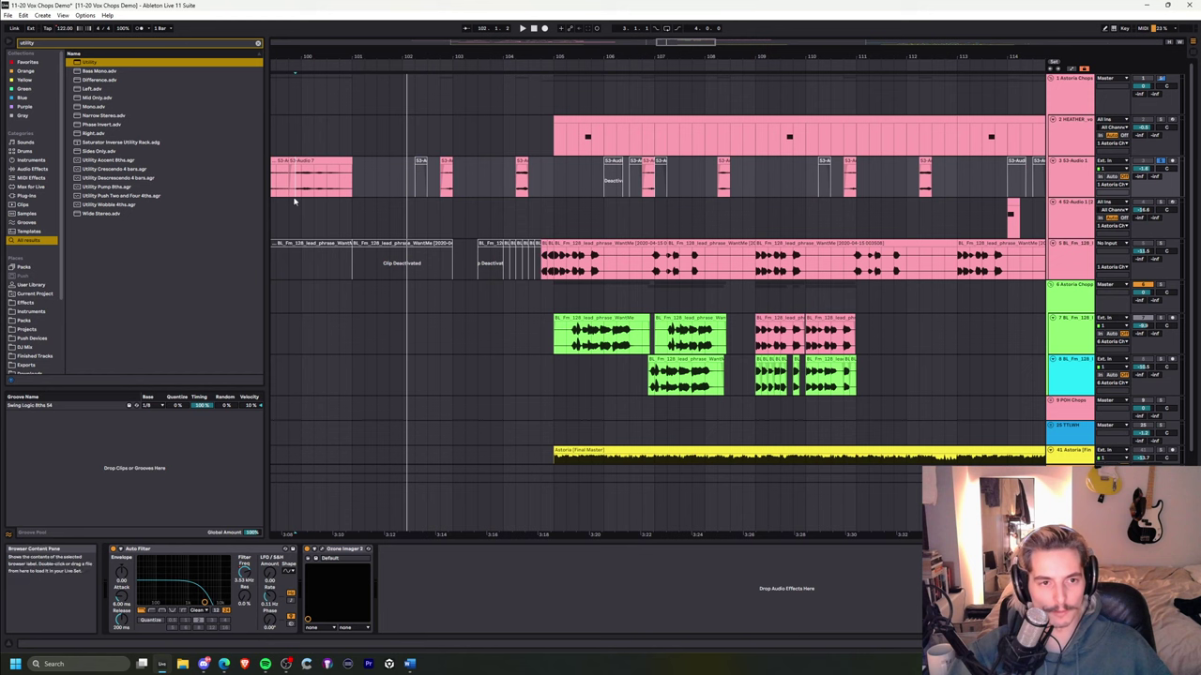
left_click(515, 185)
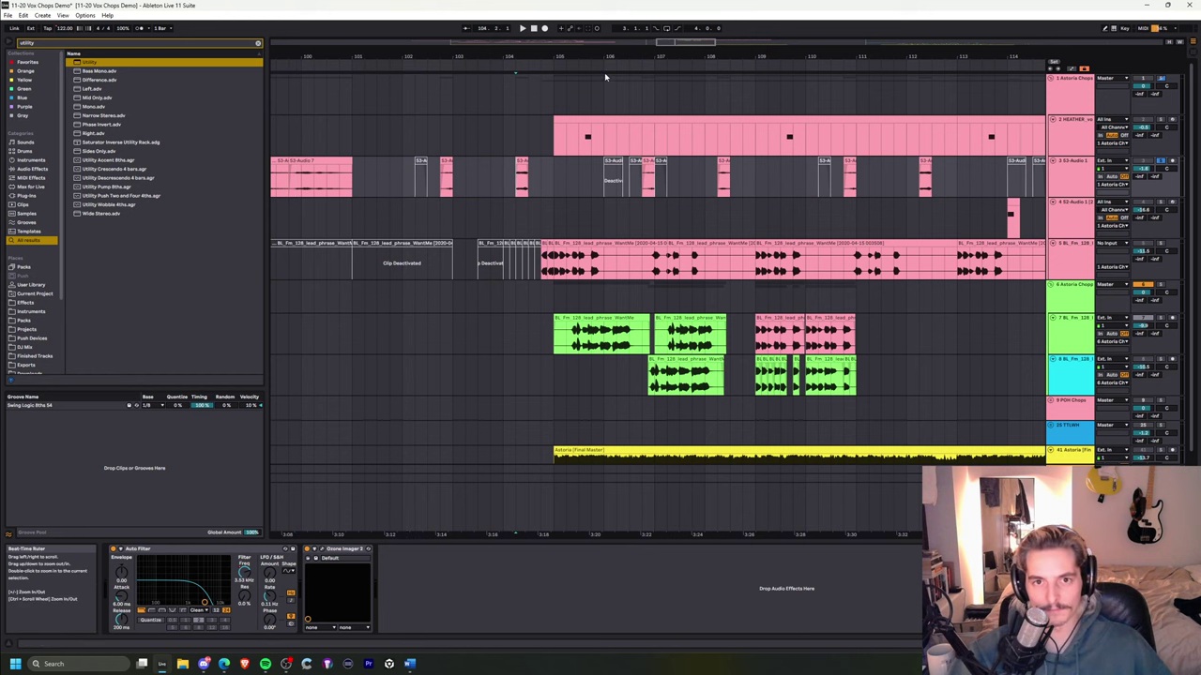
scroll(619, 381, "down", 2)
left_click(558, 427)
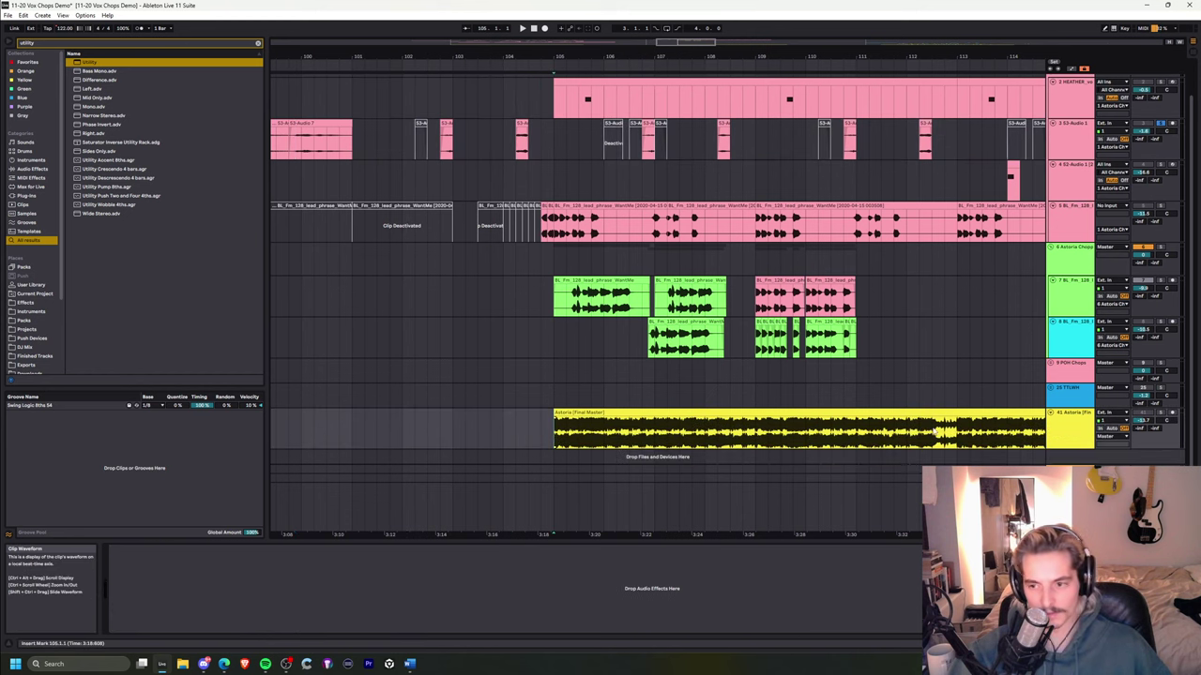
left_click(1160, 413)
key("space")
left_click_drag(1141, 420, 1141, 424)
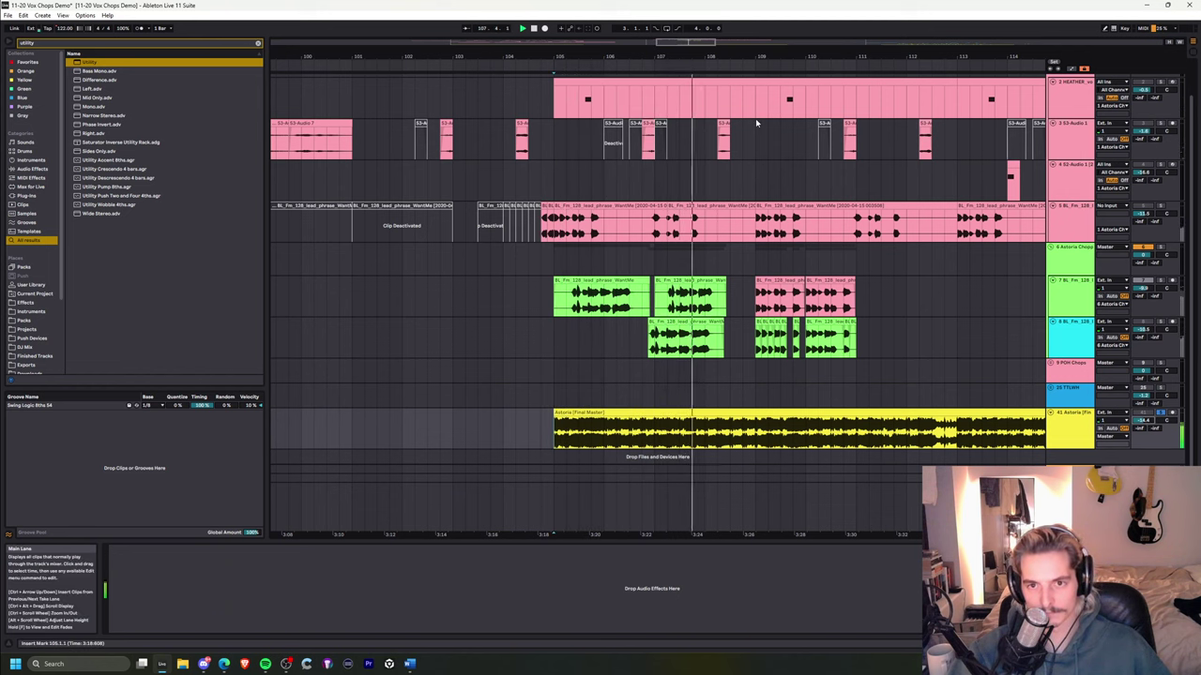
left_click_drag(740, 57, 600, 43)
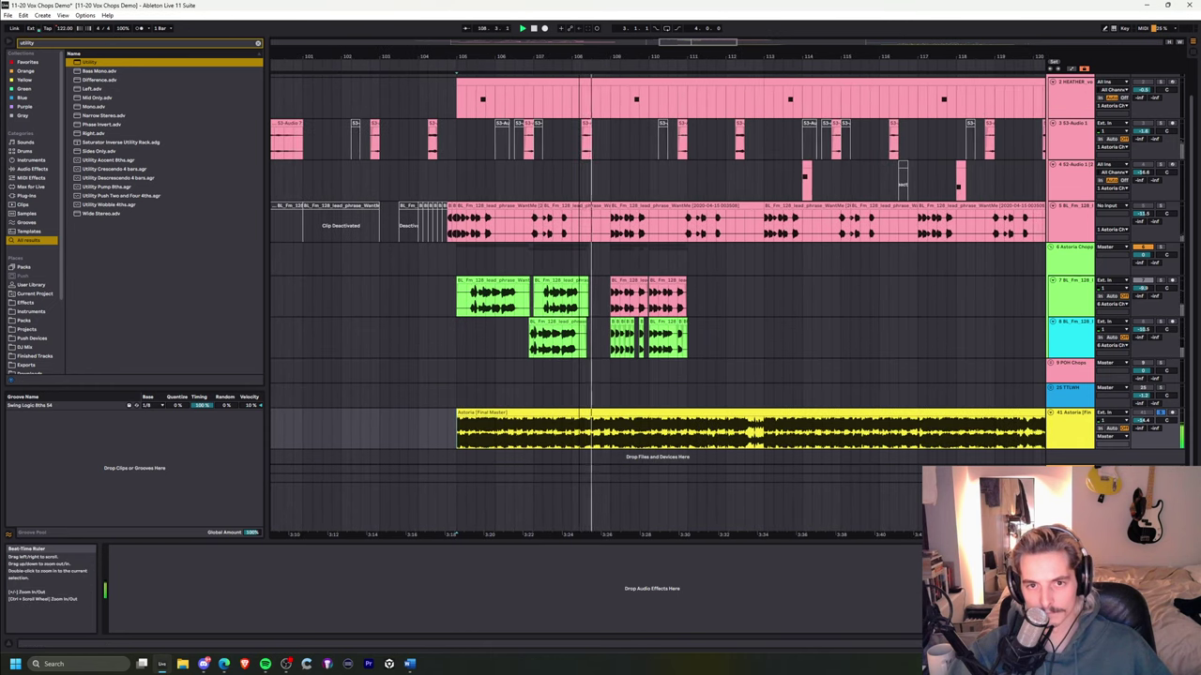
- Compare the placement of the S3-Audio 1 chops near 108.2 and 112.2 with the WantMe phrase around bar 110
left_click(579, 148)
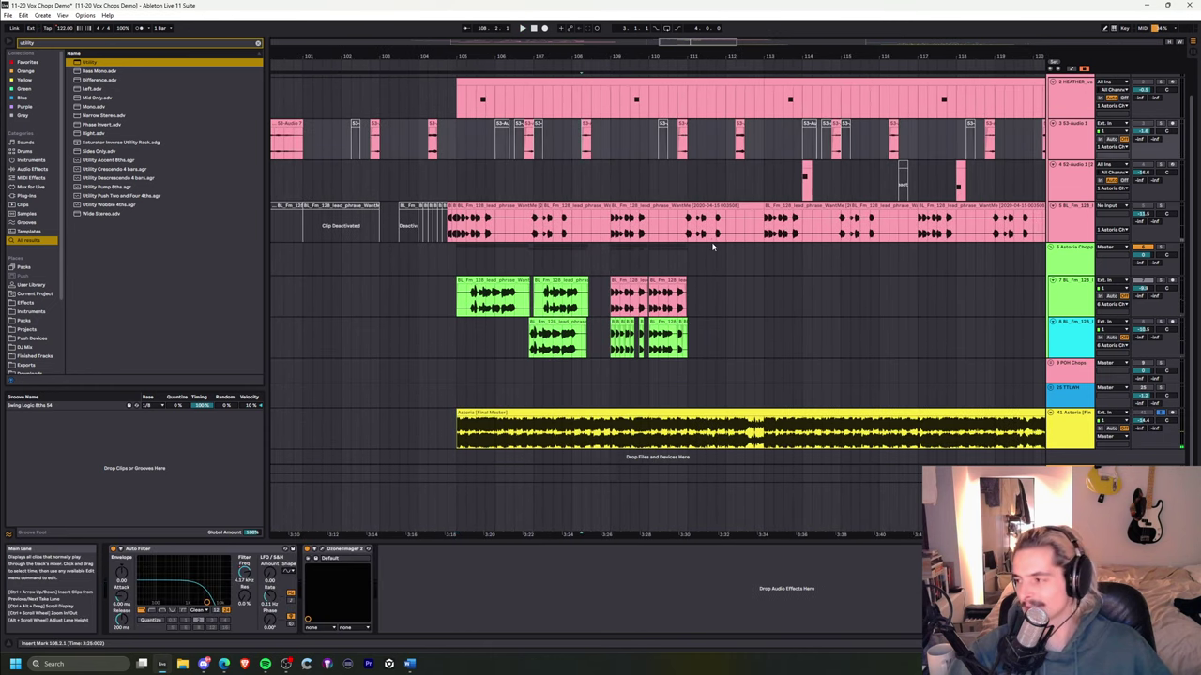
scroll(713, 247, "up", 2)
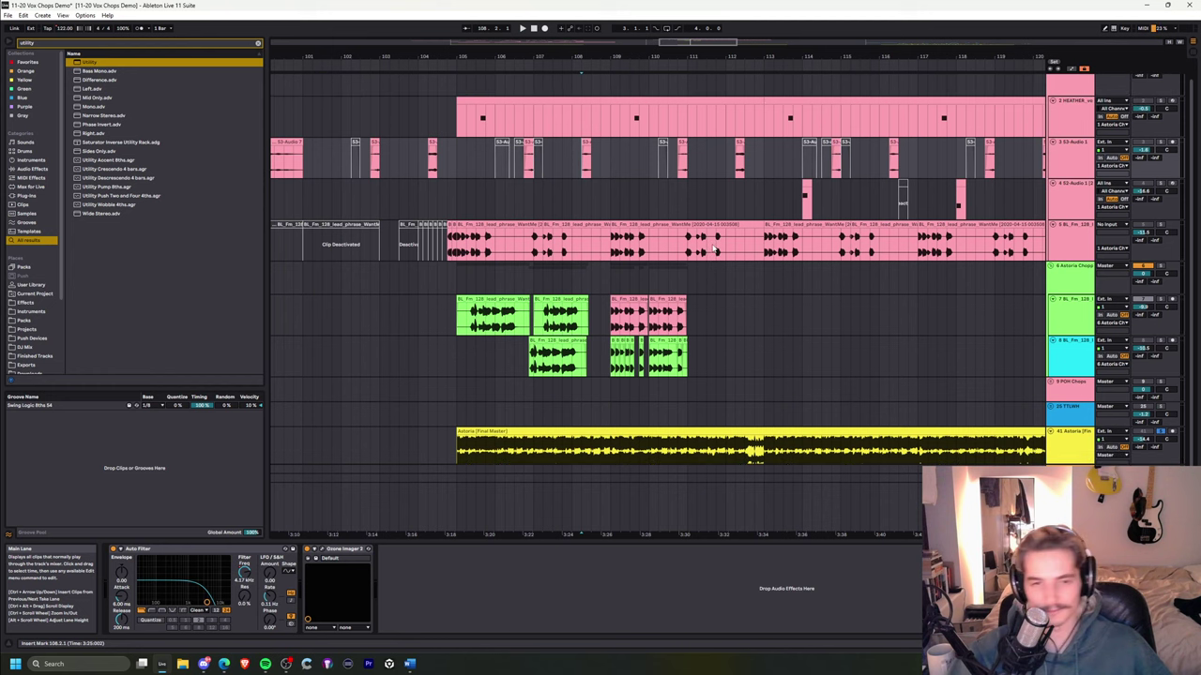
left_click_drag(603, 55, 600, 36)
left_click(614, 254)
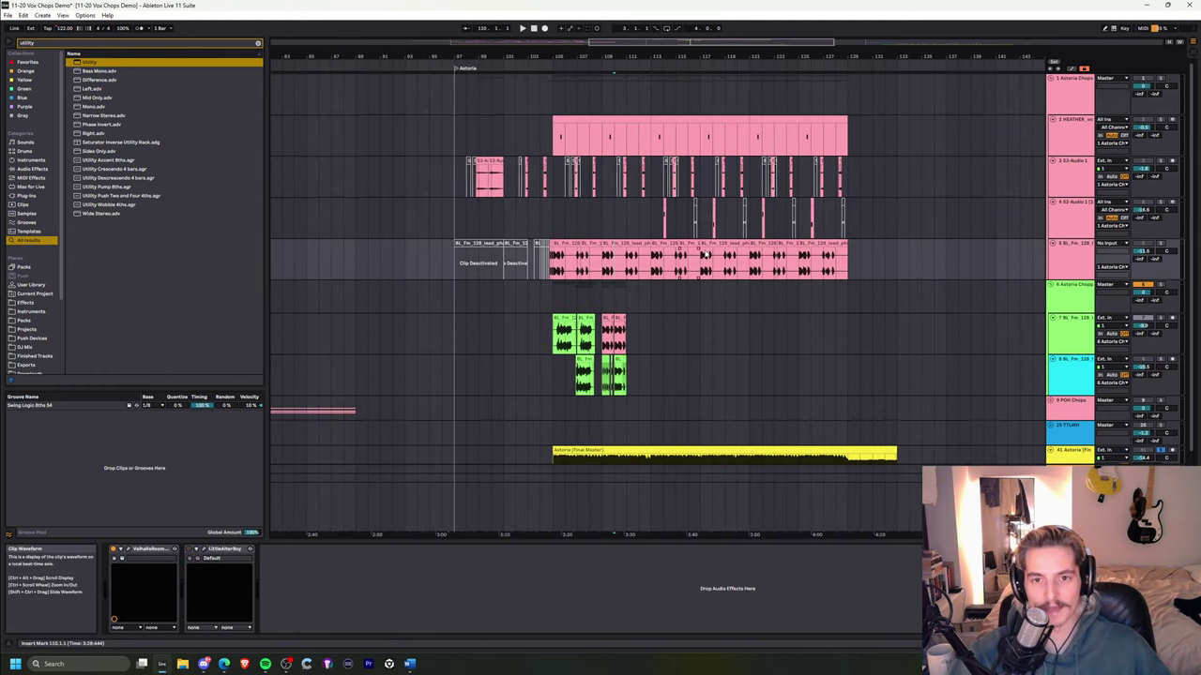
left_click(640, 184)
left_click_drag(662, 58, 634, 189)
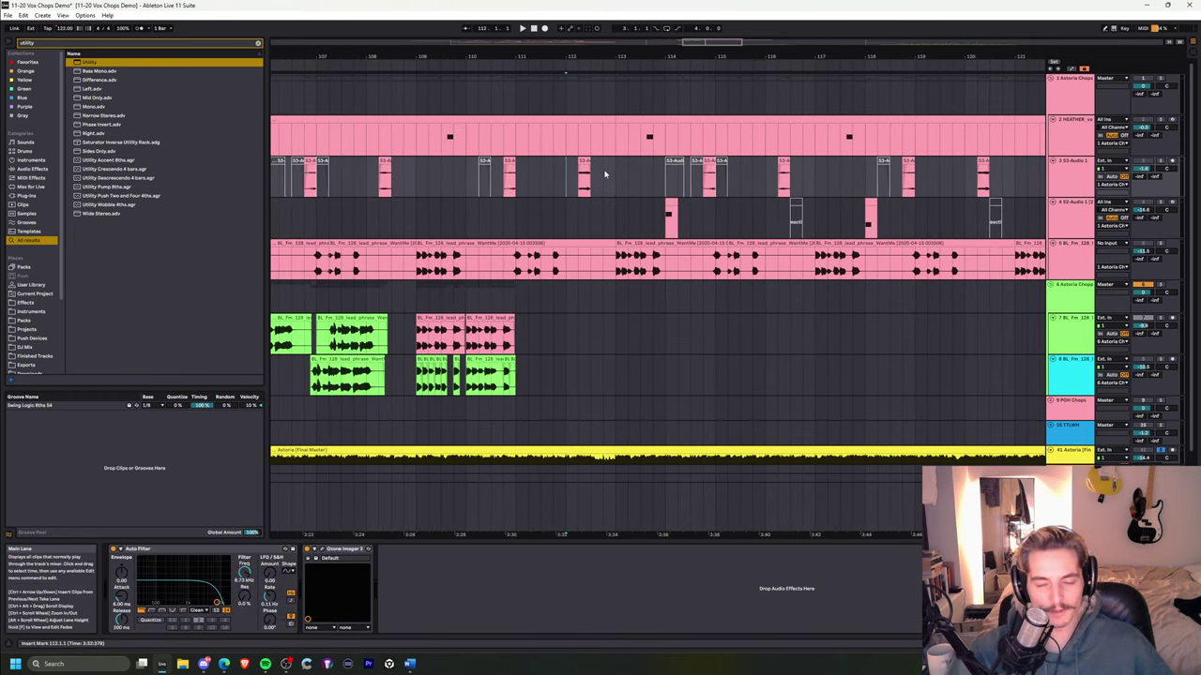
- Audition the S3-Audio 1 chop at bar 112.2 in solo
left_click(581, 186)
key("space")
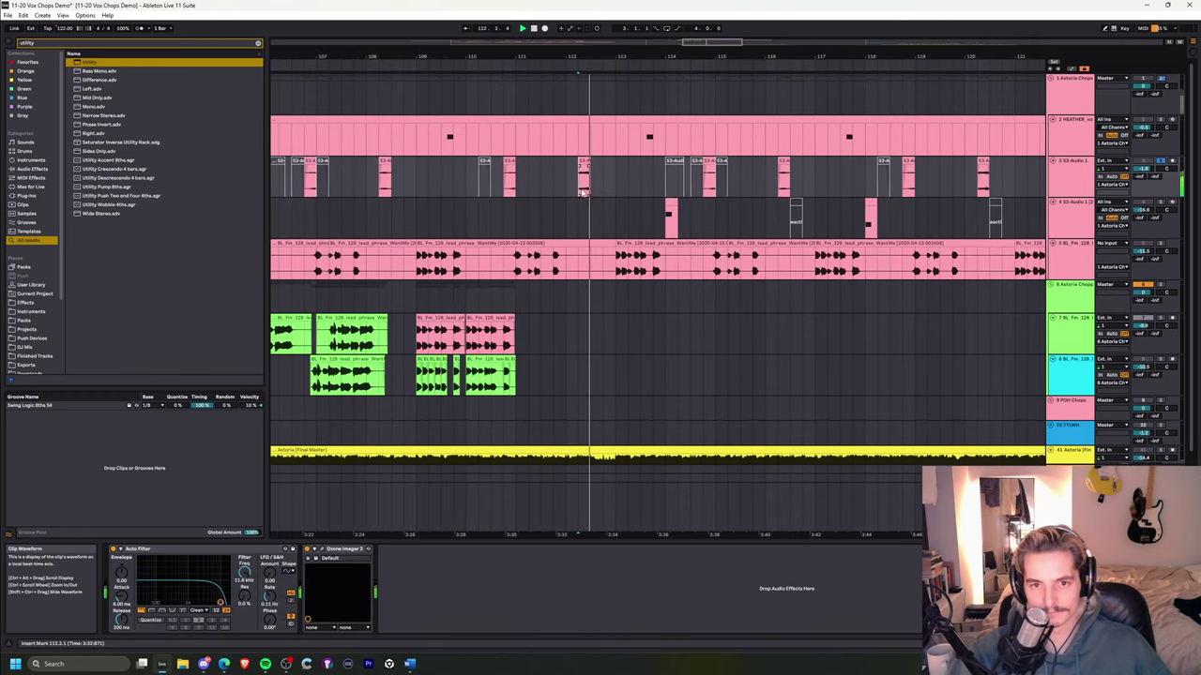
key("space")
key("s")
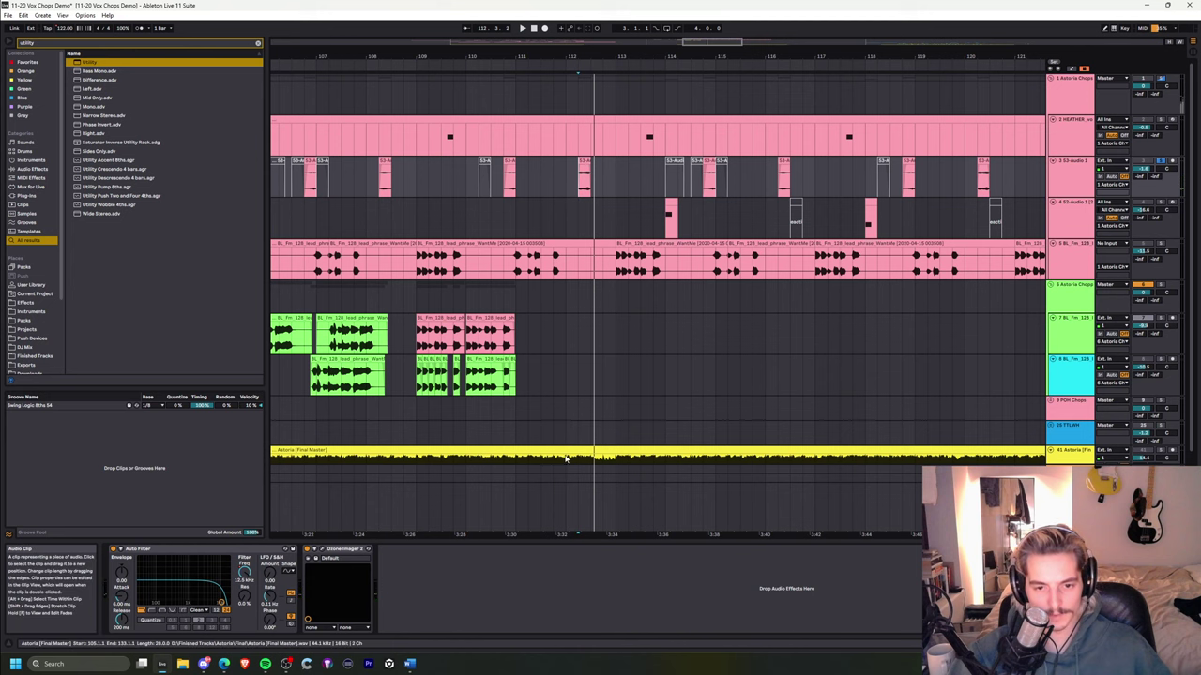
- Play the soloed Astoria [Final Master] from bar 112.1 to hear the same chop in the full mix
left_click(567, 469)
key("space")
scroll(589, 354, "down", 1)
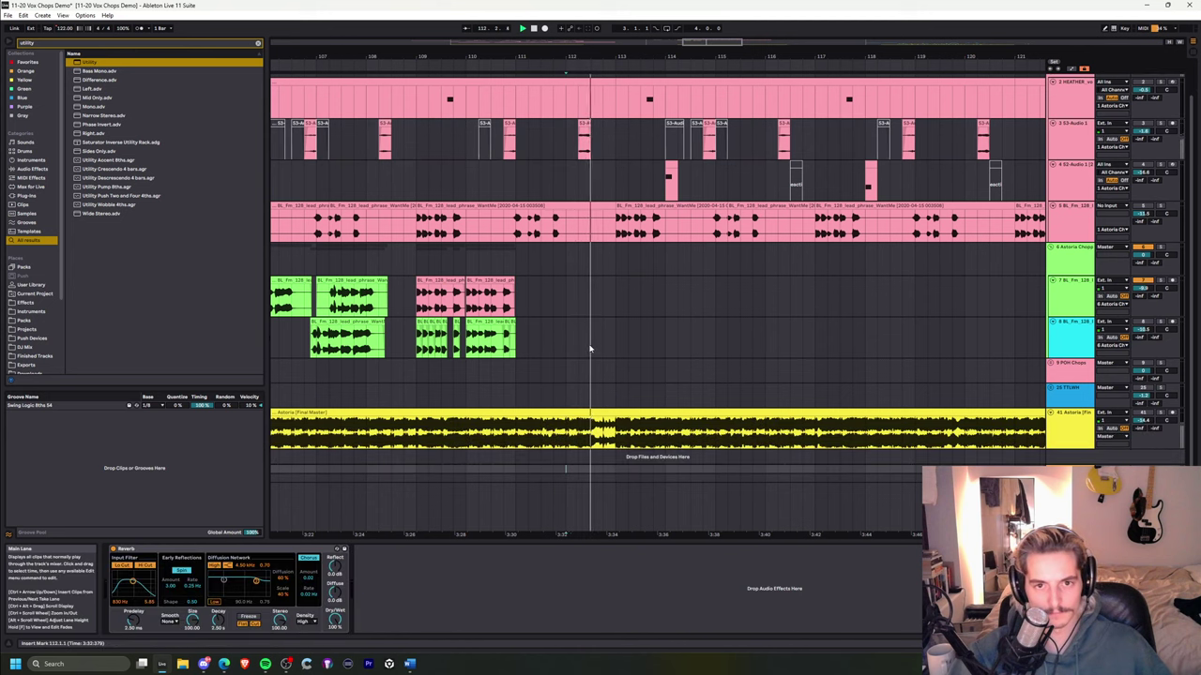
left_click(569, 435)
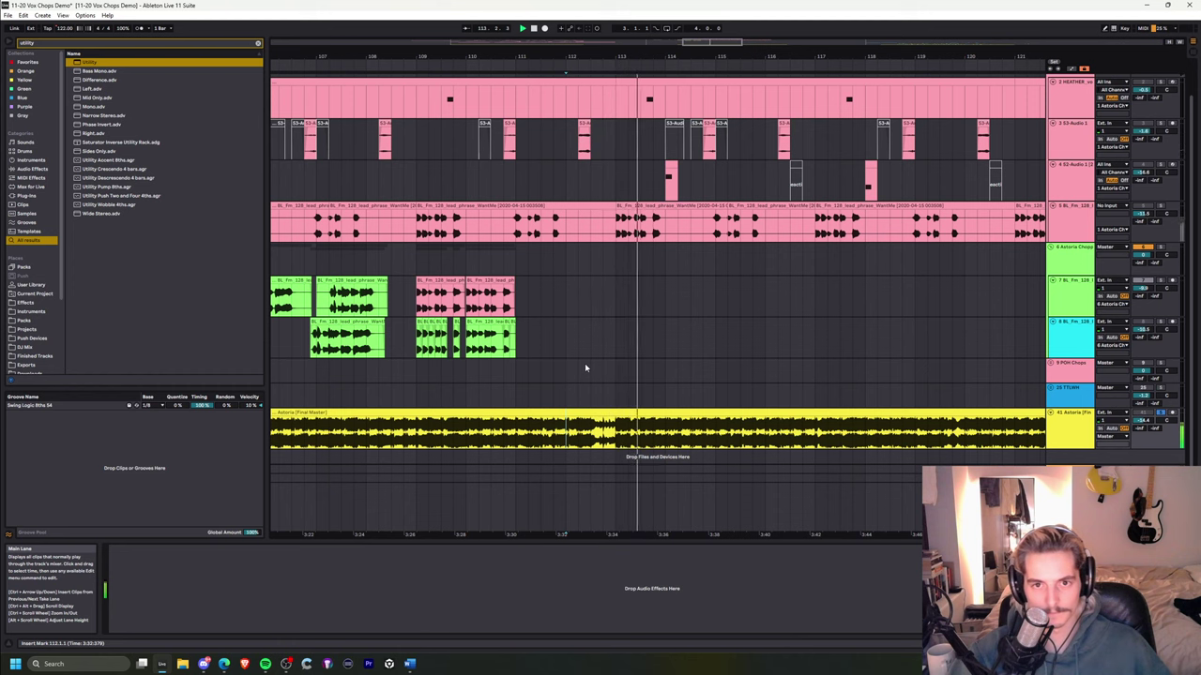
left_click_drag(589, 52, 590, 37)
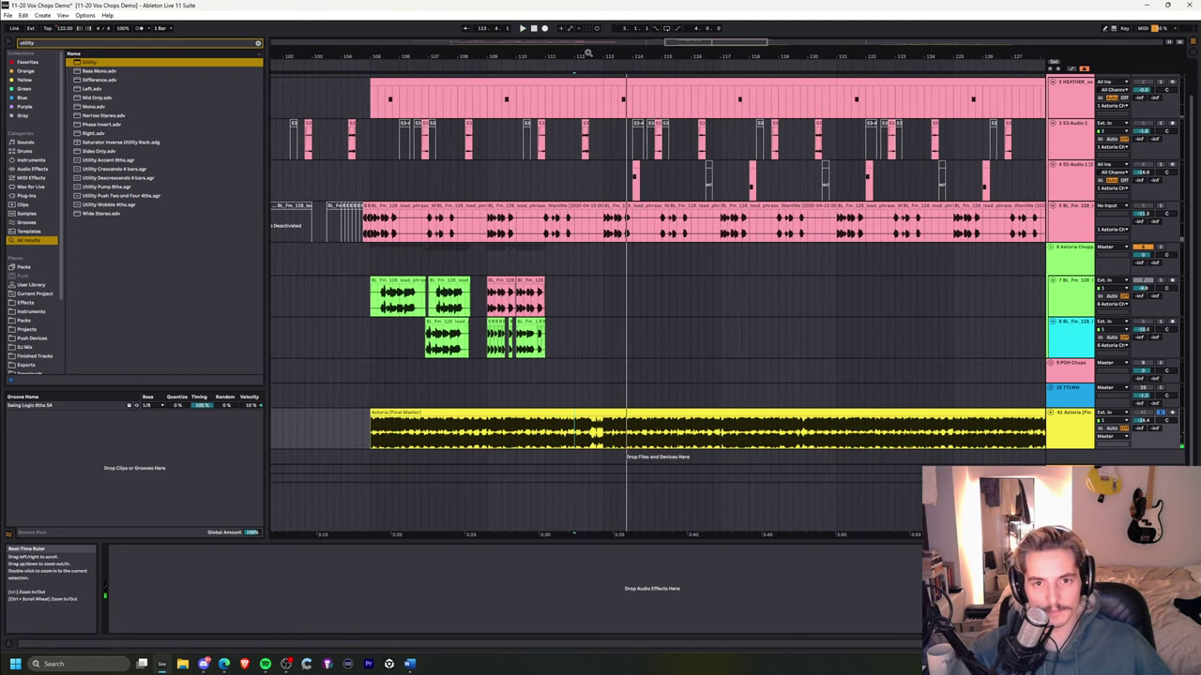
- Review the layered chops across the whole Astoria section, from the 112.2 audio chop to the HEATHER sampler track at bar 117
left_click(584, 156)
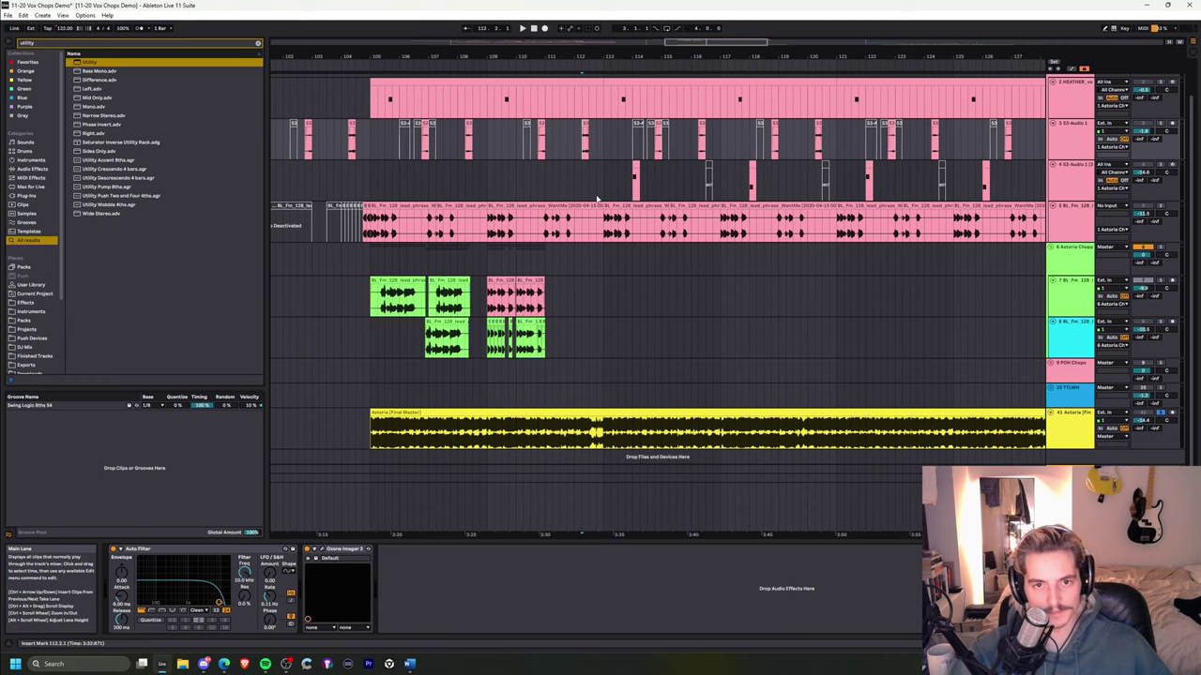
left_click_drag(612, 56, 563, 40)
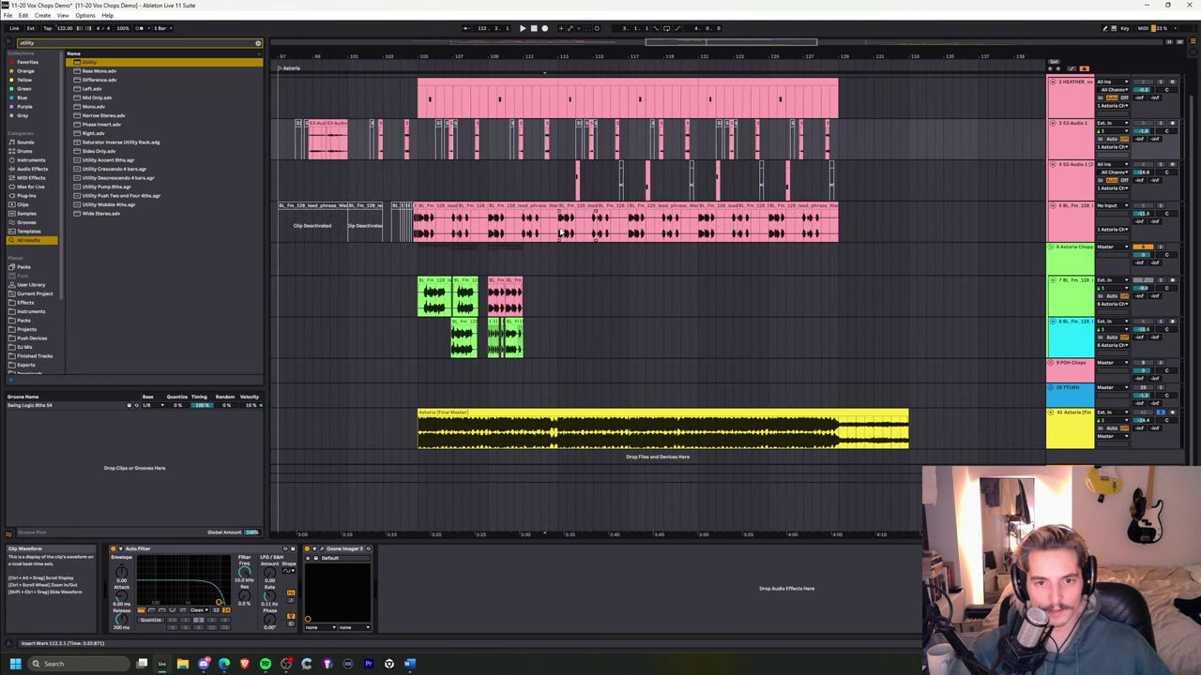
left_click_drag(996, 224, 768, 227)
left_click(637, 263)
left_click_drag(565, 50, 589, 41)
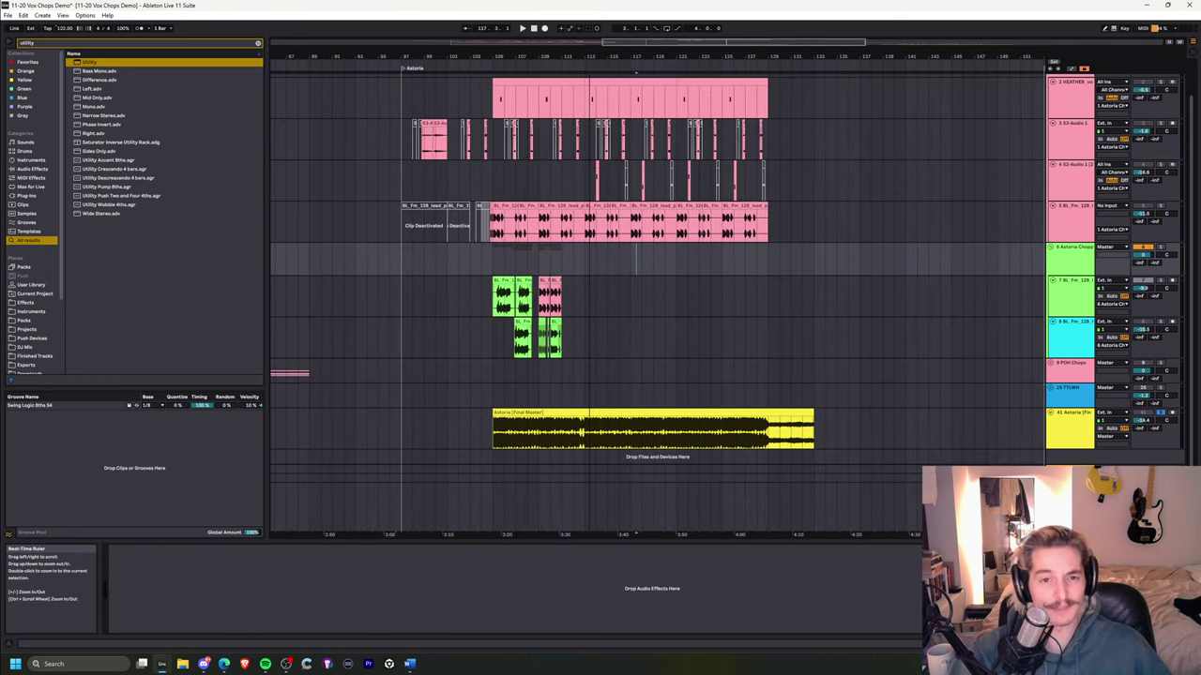
scroll(690, 314, "up", 1)
scroll(691, 314, "up", 1)
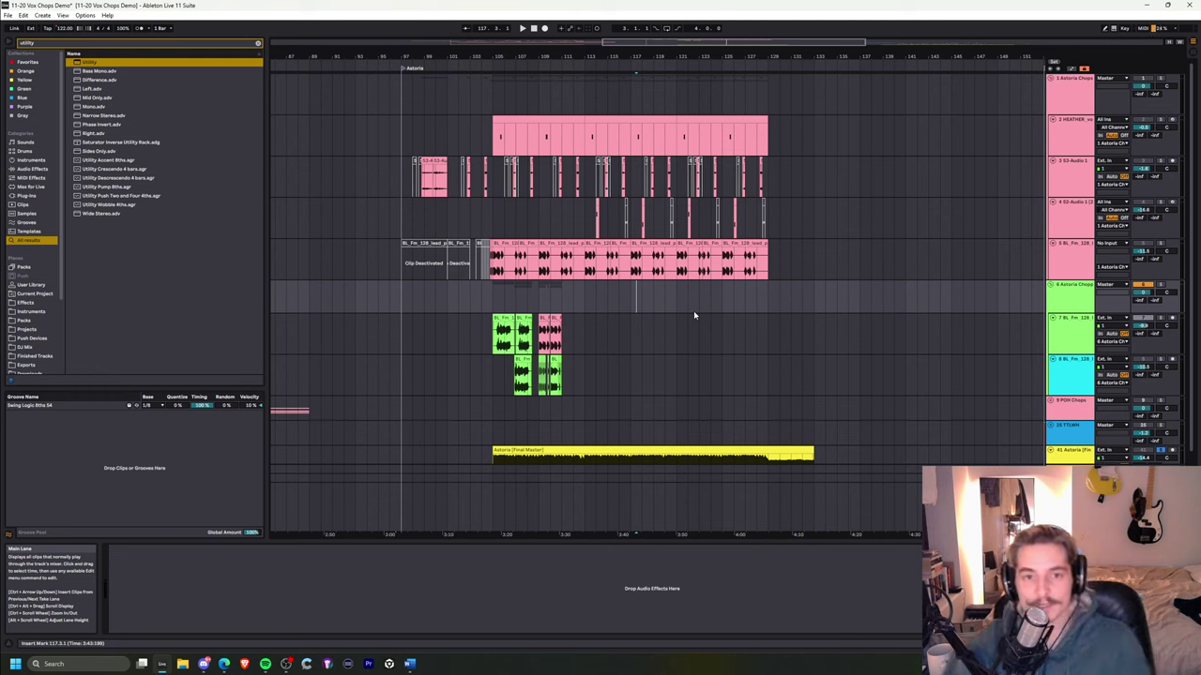
mouse_move(524, 56)
left_mouse_down()
mouse_move(520, 99)
mouse_move(514, 57)
left_mouse_up()
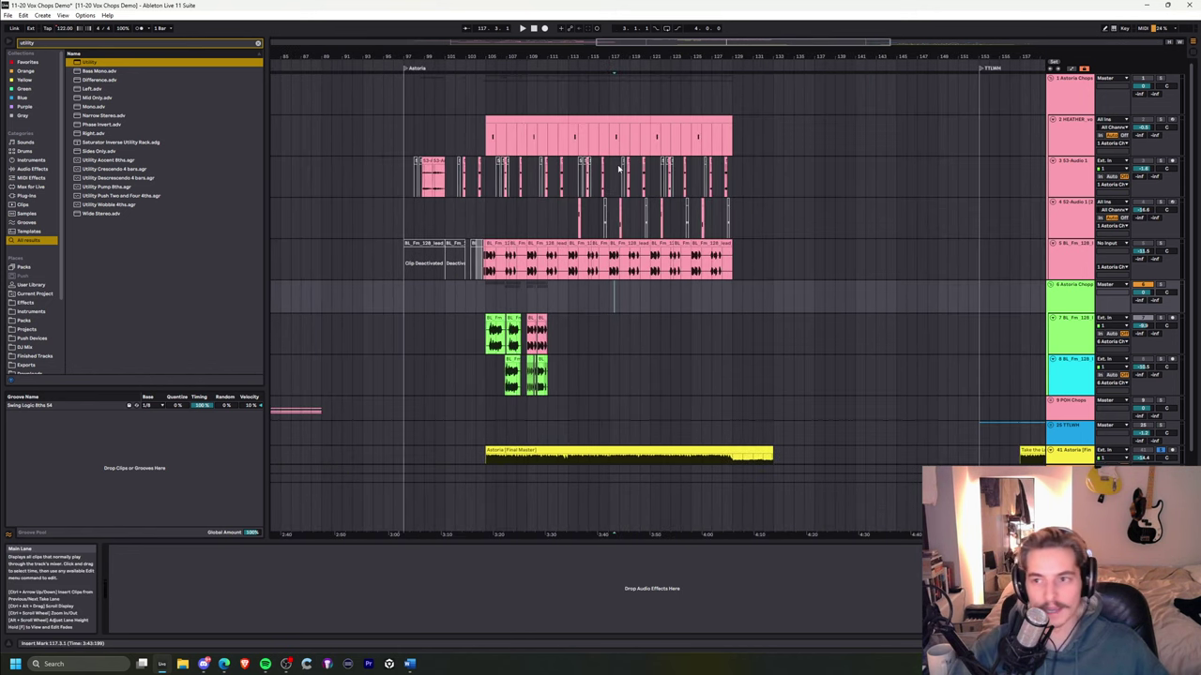
left_click(619, 148)
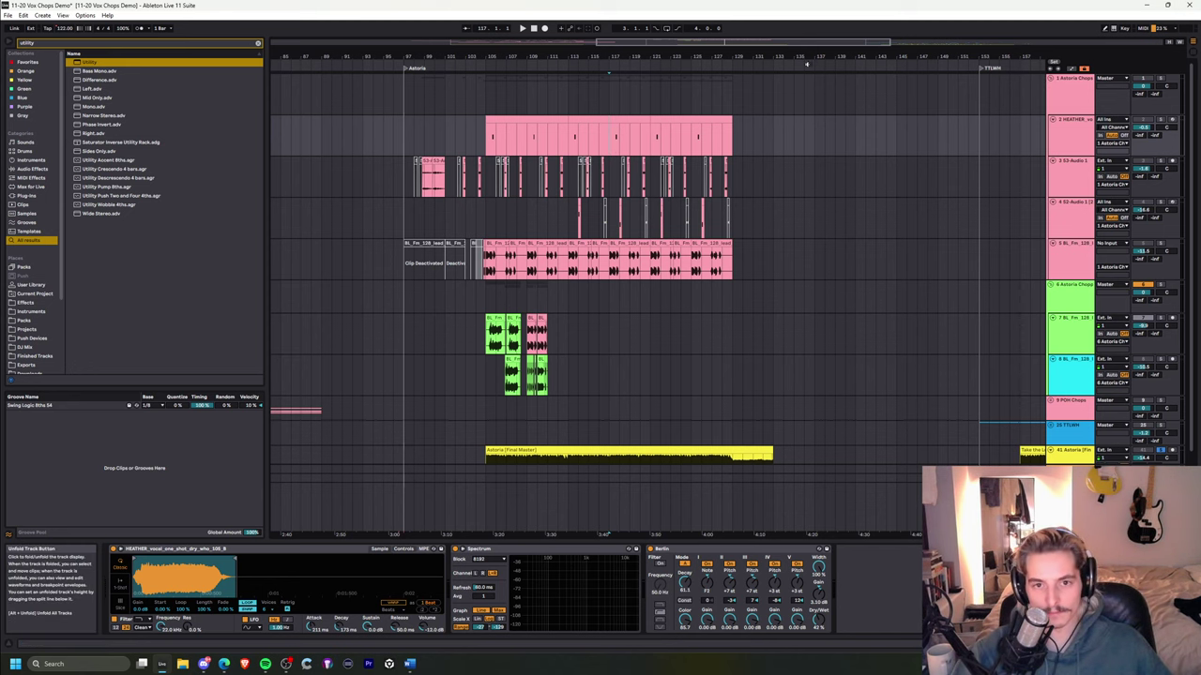
- Fold both Astoria Chops groups and select the POH Chops group just after the POH marker
left_click_drag(633, 58, 634, 22)
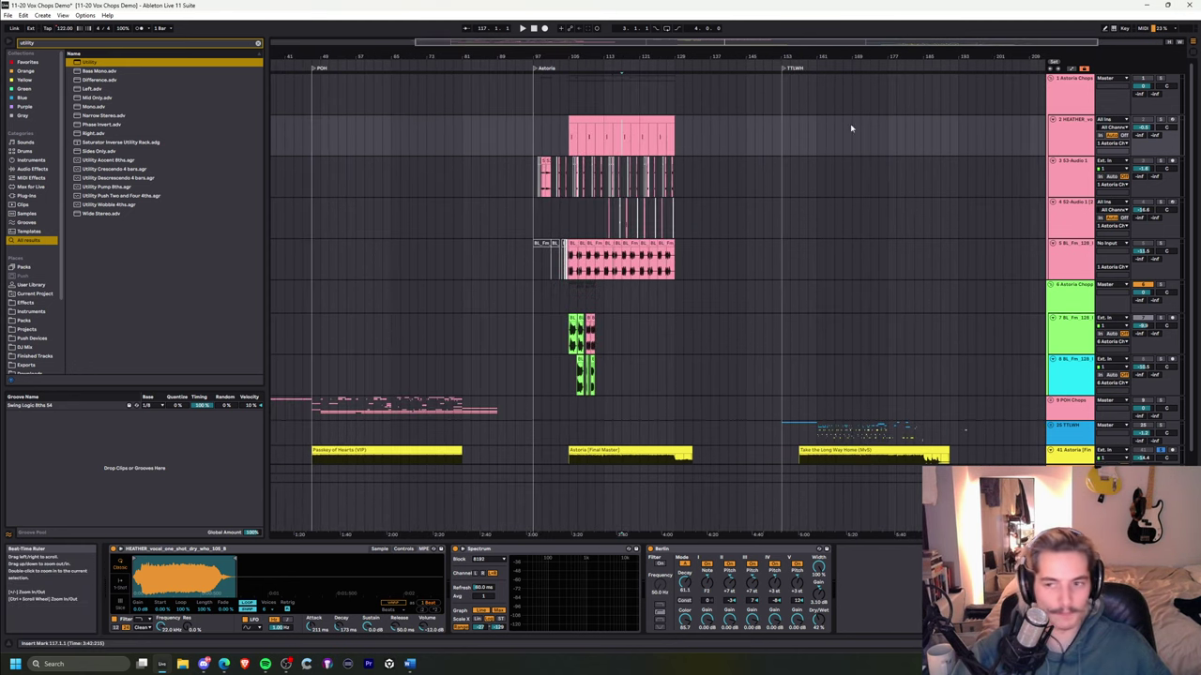
left_click(1051, 78)
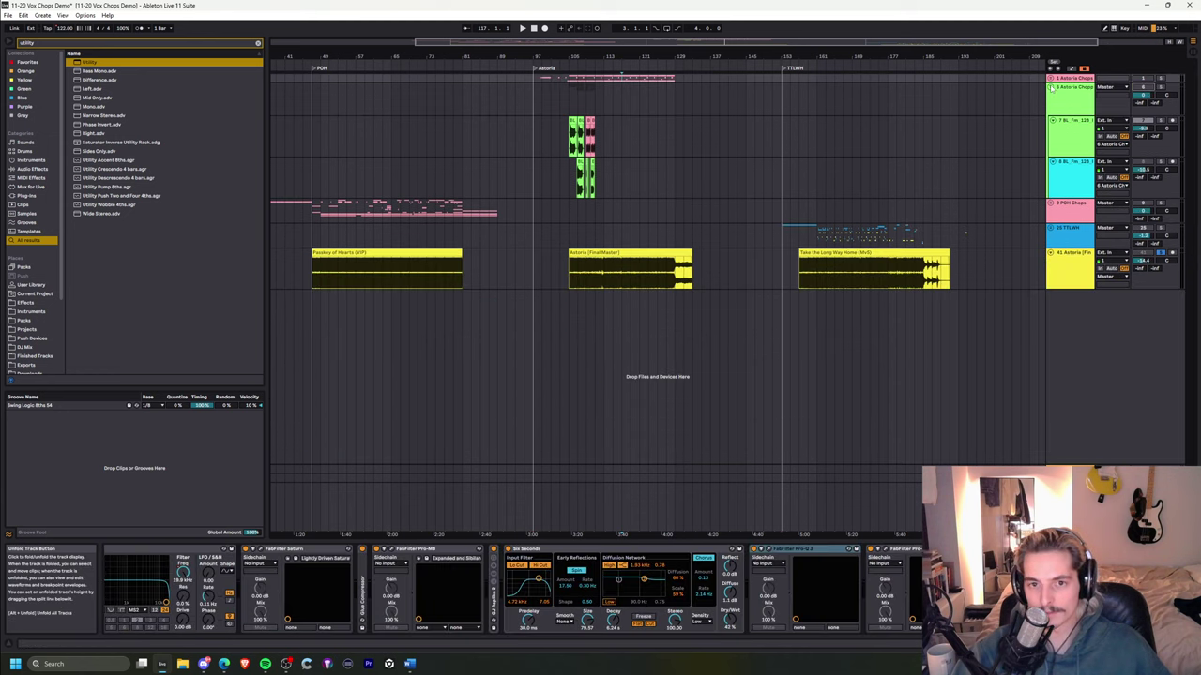
left_click(1052, 86)
left_click_drag(310, 55, 317, 56)
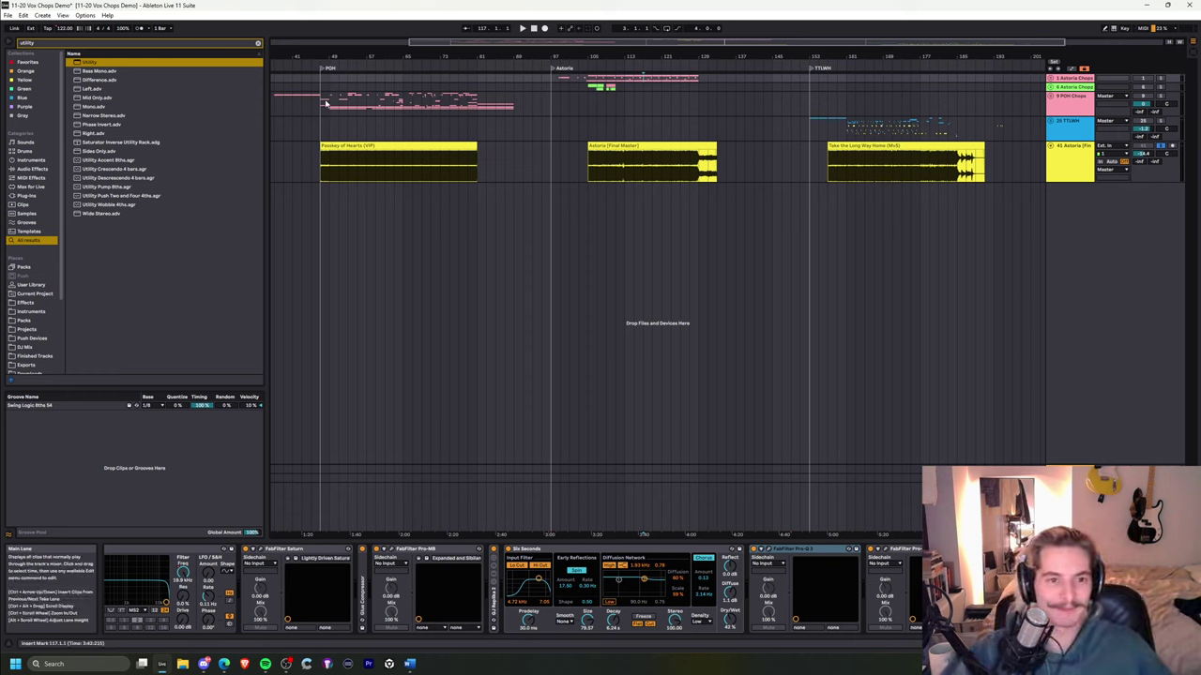
left_click(326, 103)
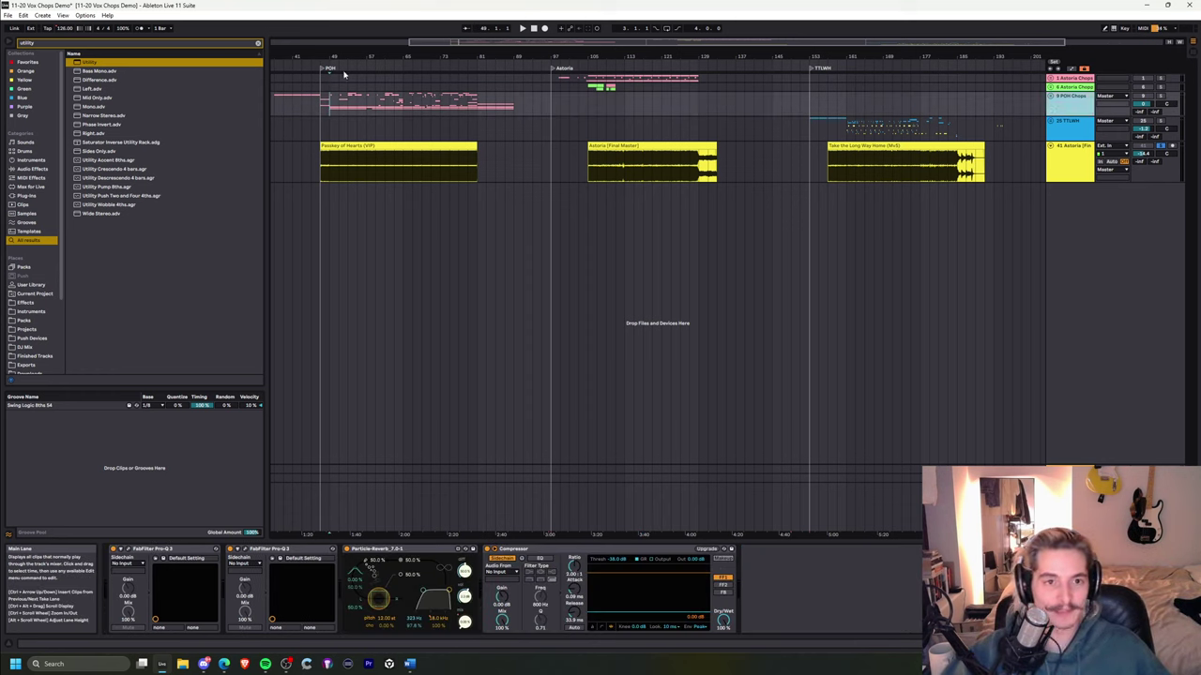
- Play the soloed Passkey of Hearts (VIP) master from bar 61.1 to hear the finished POH section
left_click_drag(337, 58, 378, 81)
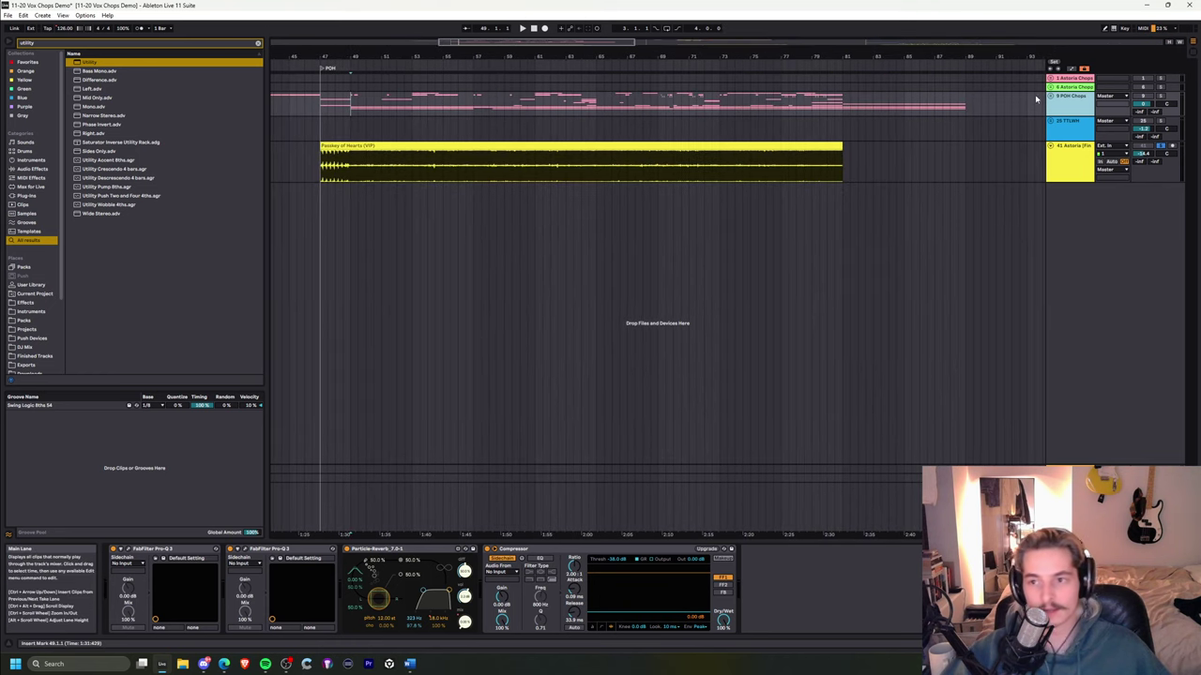
left_click(428, 167)
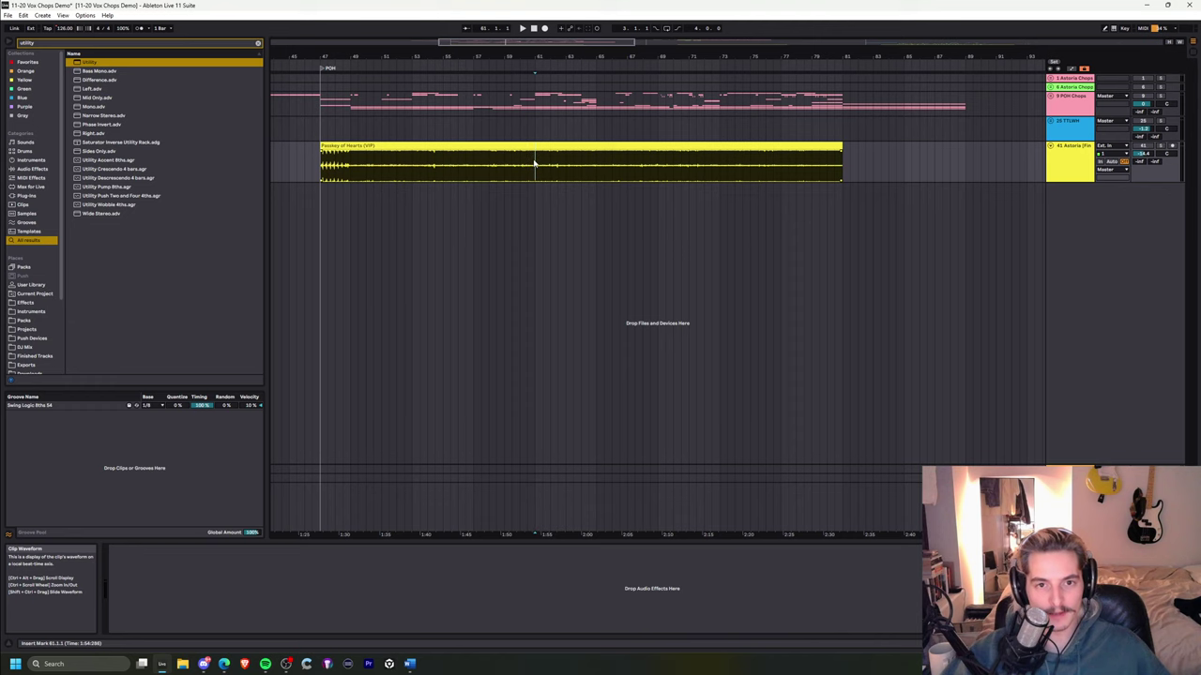
key("space")
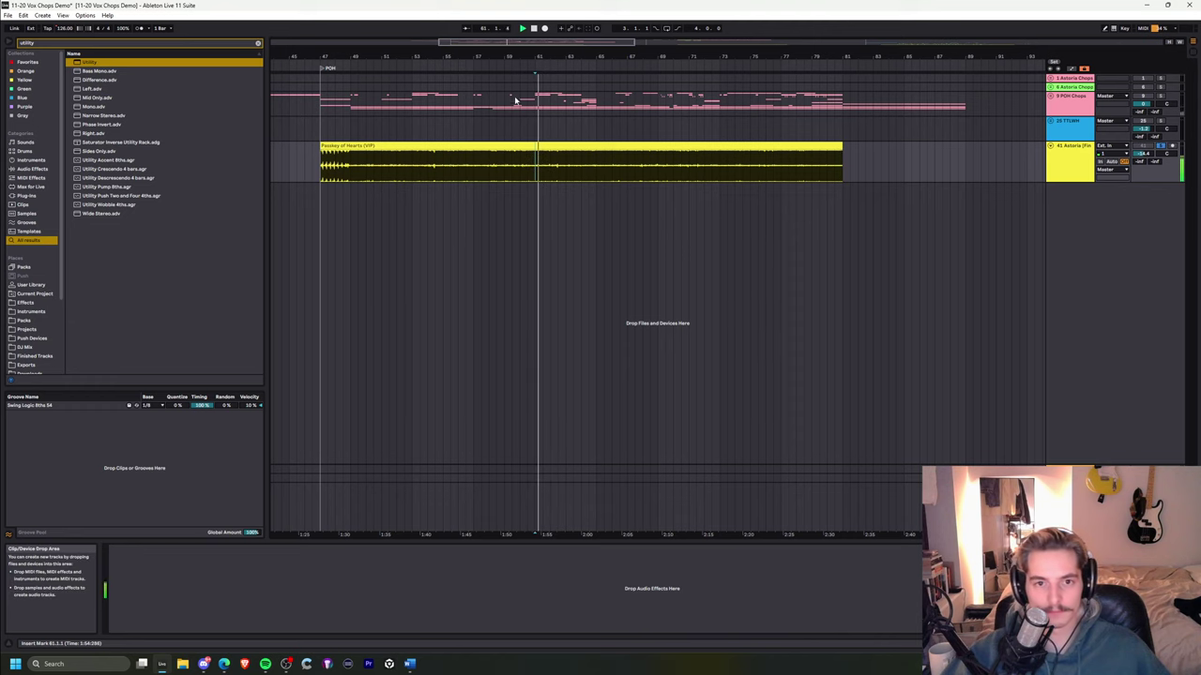
left_click_drag(537, 57, 533, 62)
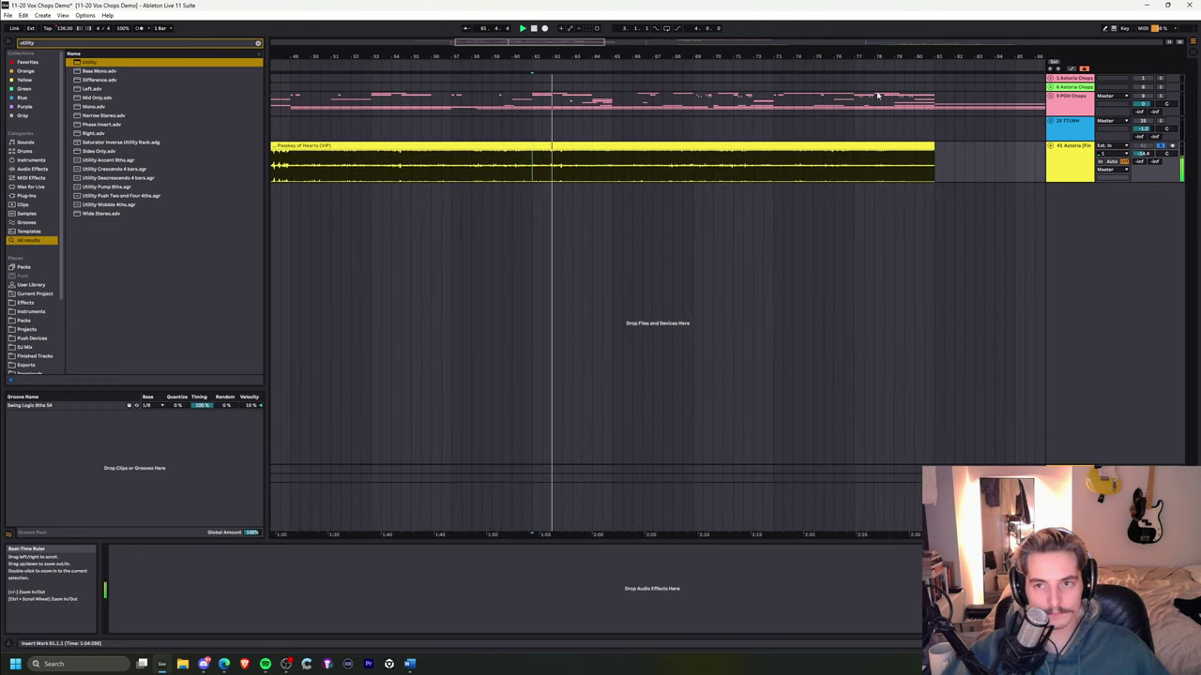
- Unfold the POH Chops group and set the start position on the chop track at the POH marker, bar 47.1
left_click(1051, 96)
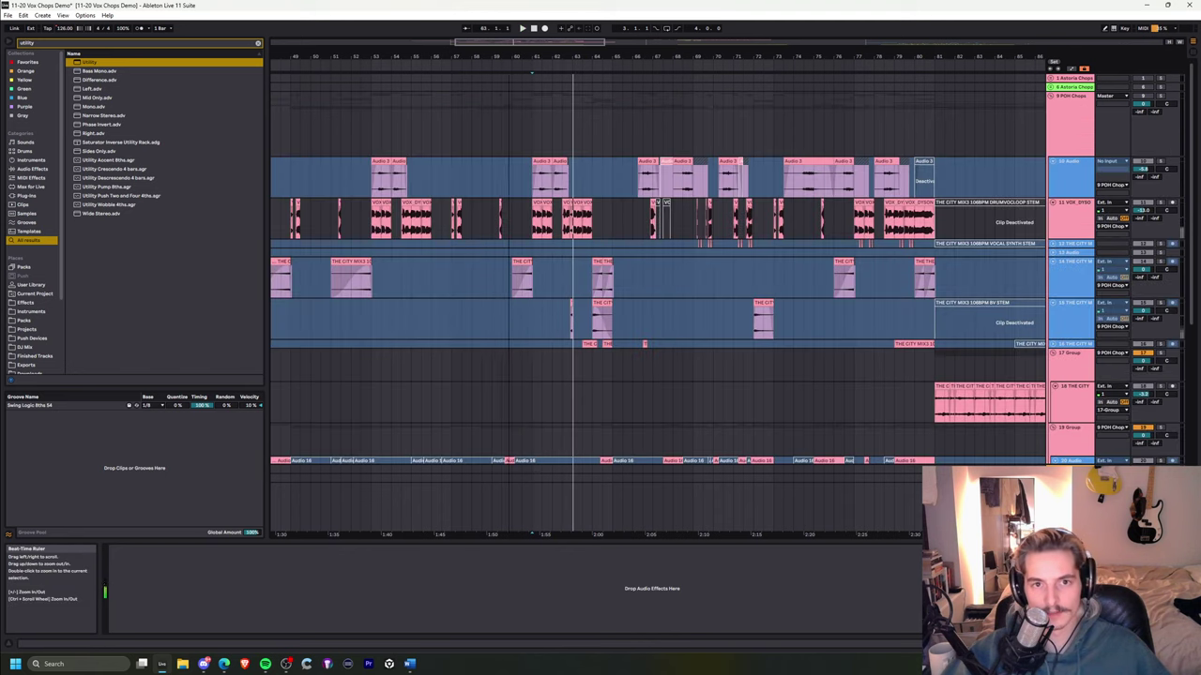
left_click_drag(532, 72, 532, 56)
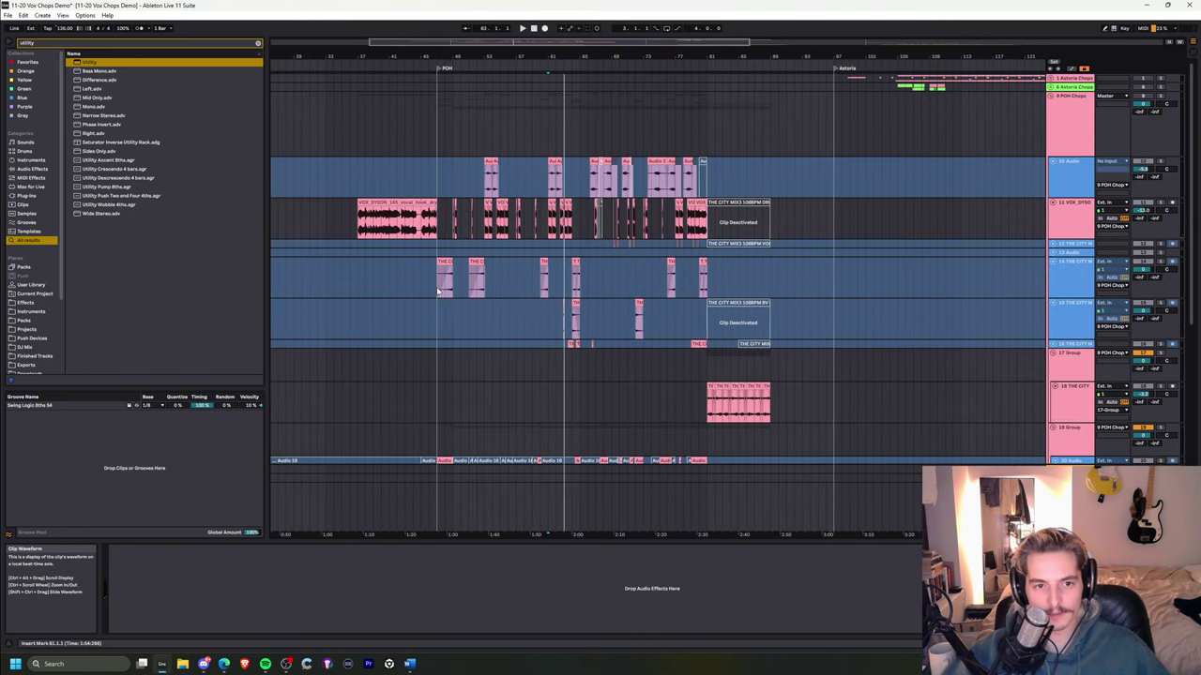
left_click(437, 292)
scroll(445, 264, "down", 3)
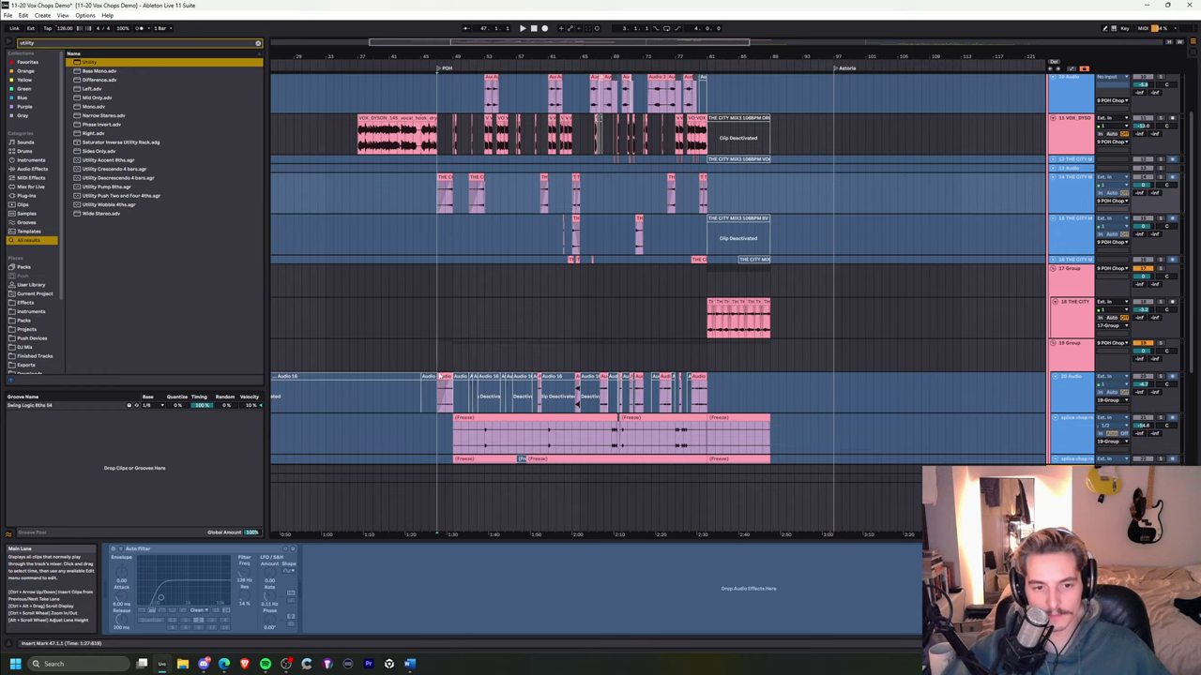
- Audition the 20 Audio track's chop at bar 47.1 in solo
left_click(438, 385)
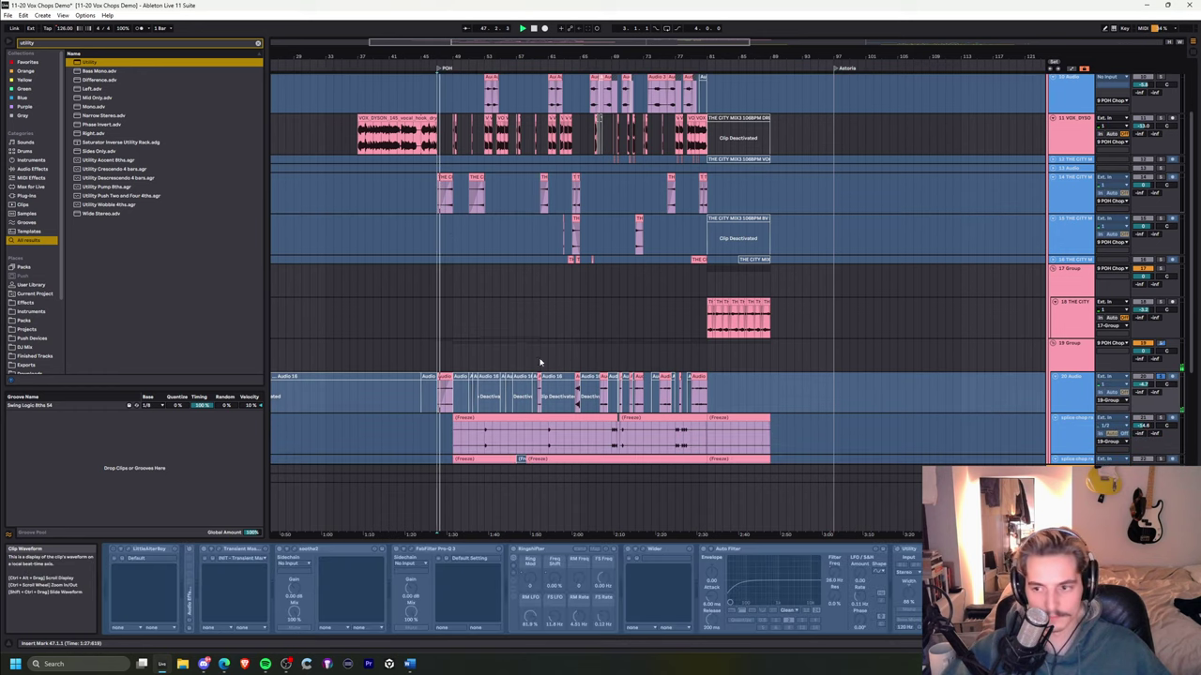
left_click_drag(1193, 195, 1195, 131)
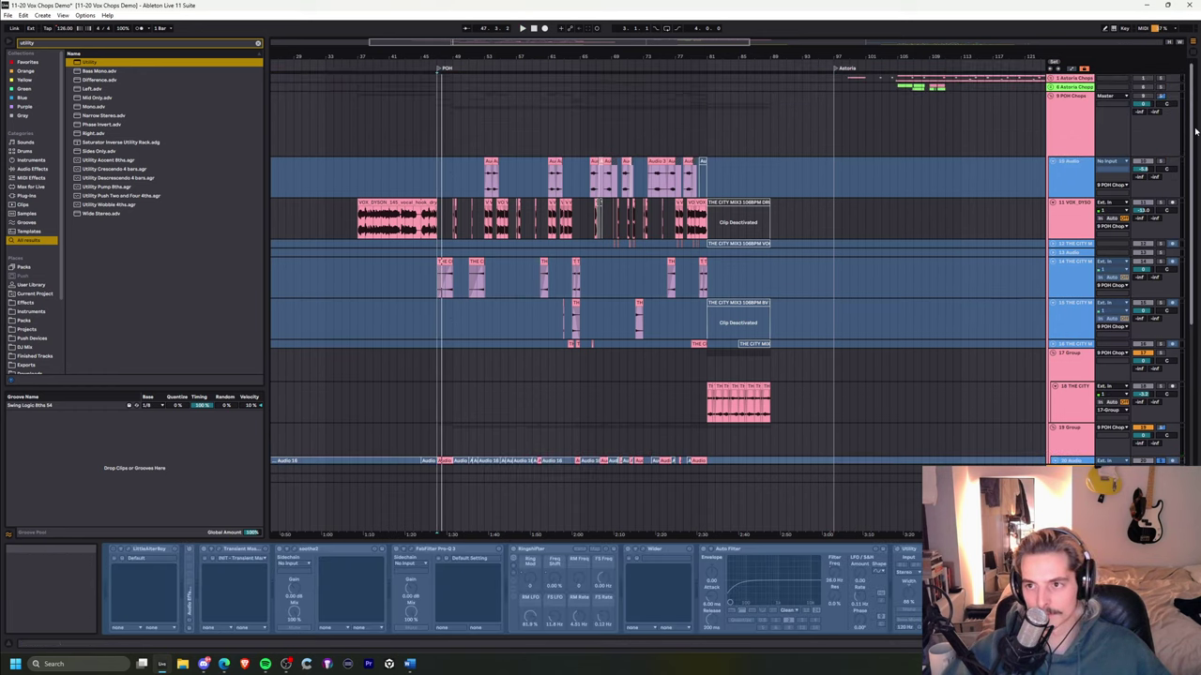
key("space")
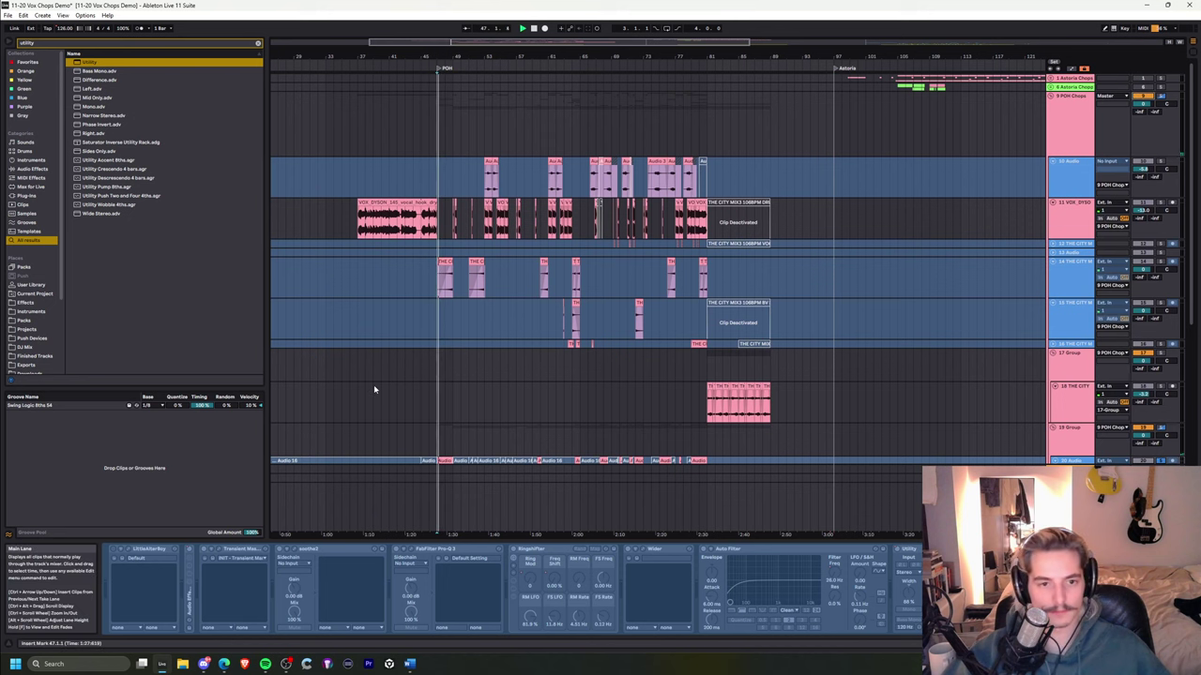
scroll(406, 377, "down", 2)
scroll(406, 377, "down", 3)
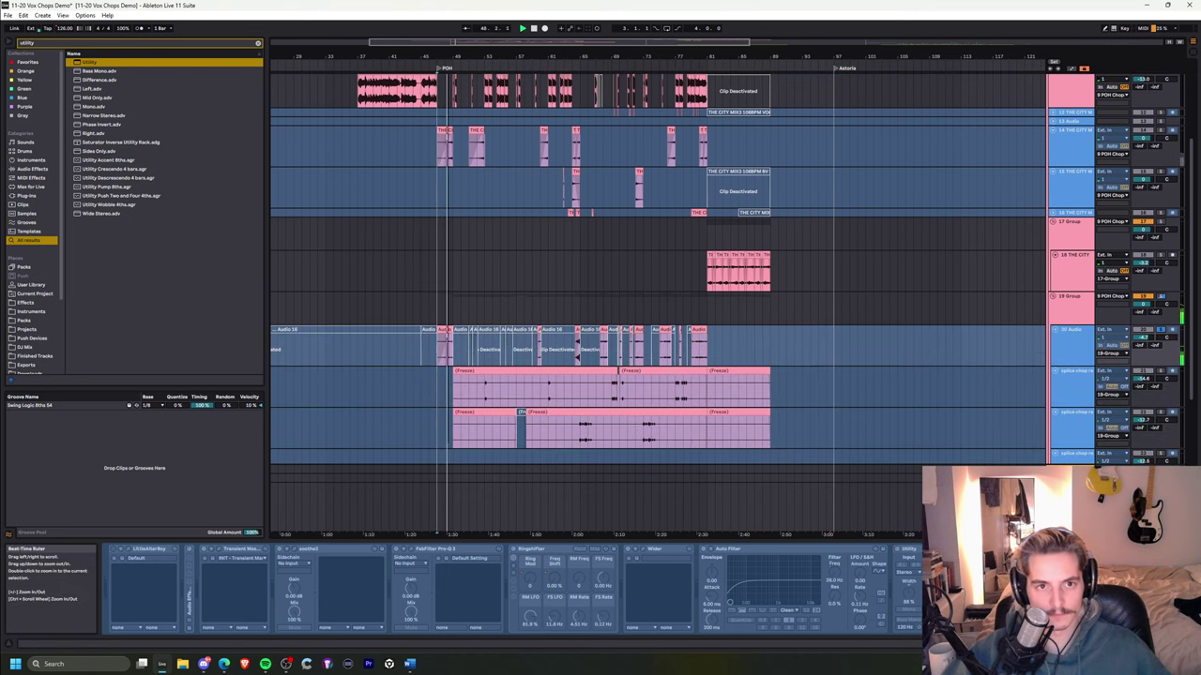
mouse_move(450, 57)
left_mouse_down()
mouse_move(450, 150)
mouse_move(450, 57)
left_mouse_up()
key("space")
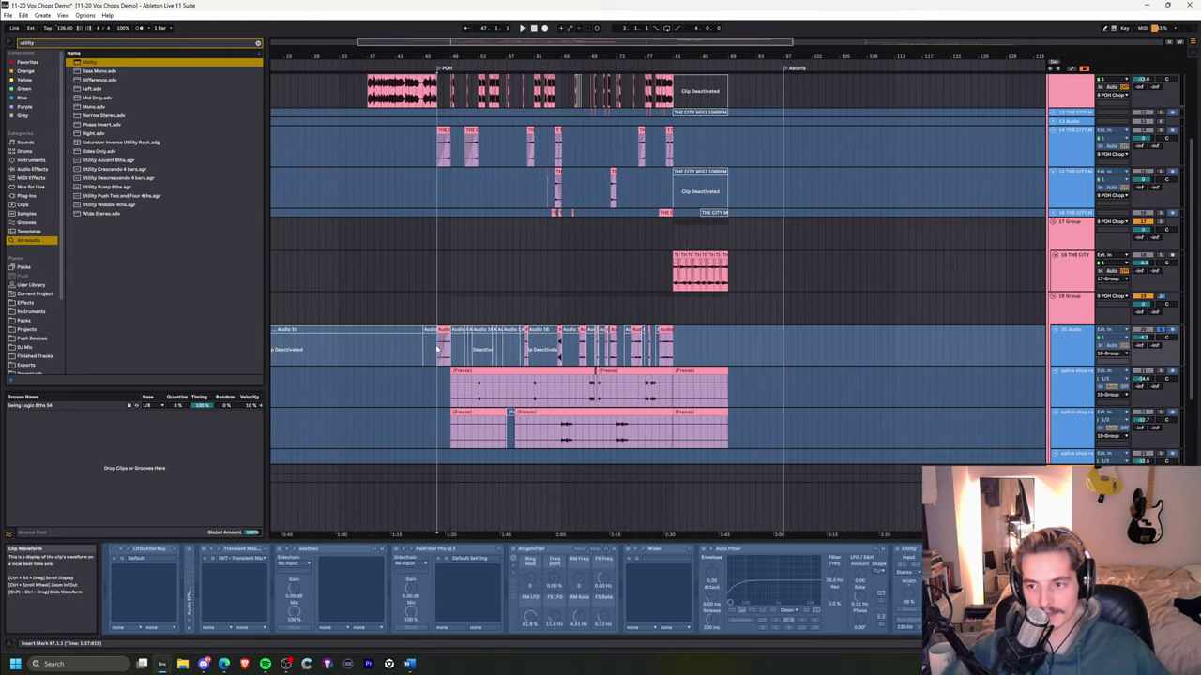
- Play the soloed Passkey of Hearts (VIP) master from bar 47.1 to hear the same chop in the full mix
scroll(436, 349, "down", 5)
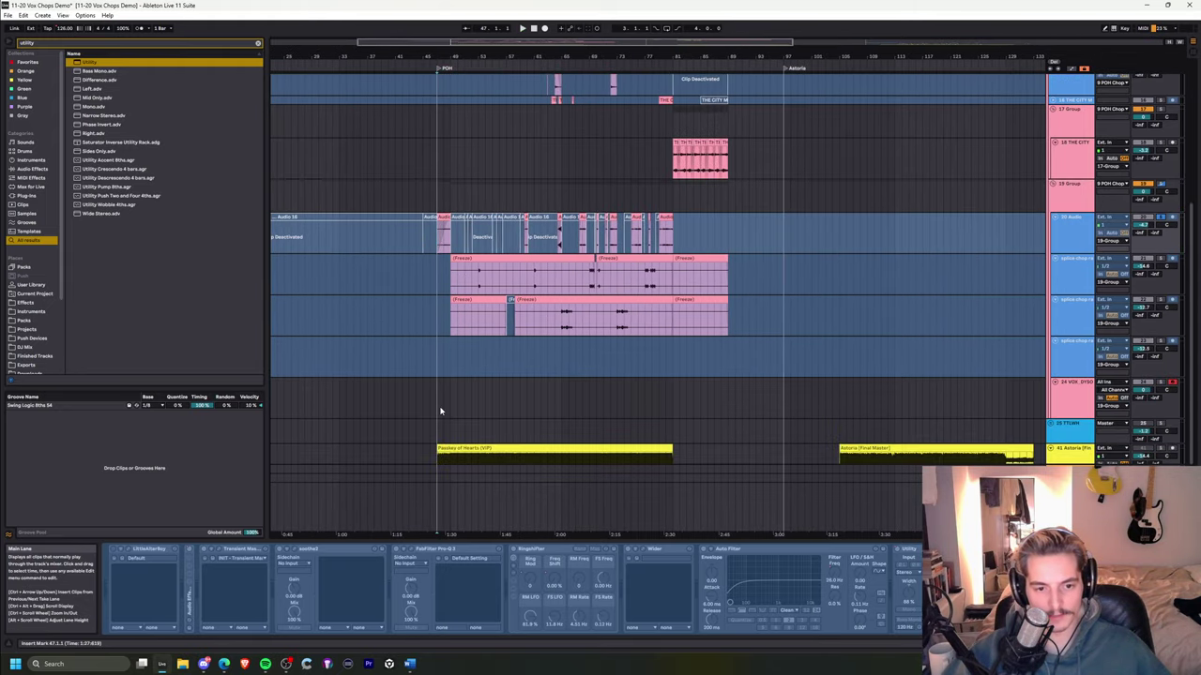
scroll(440, 408, "down", 1)
left_click(440, 451)
key("space")
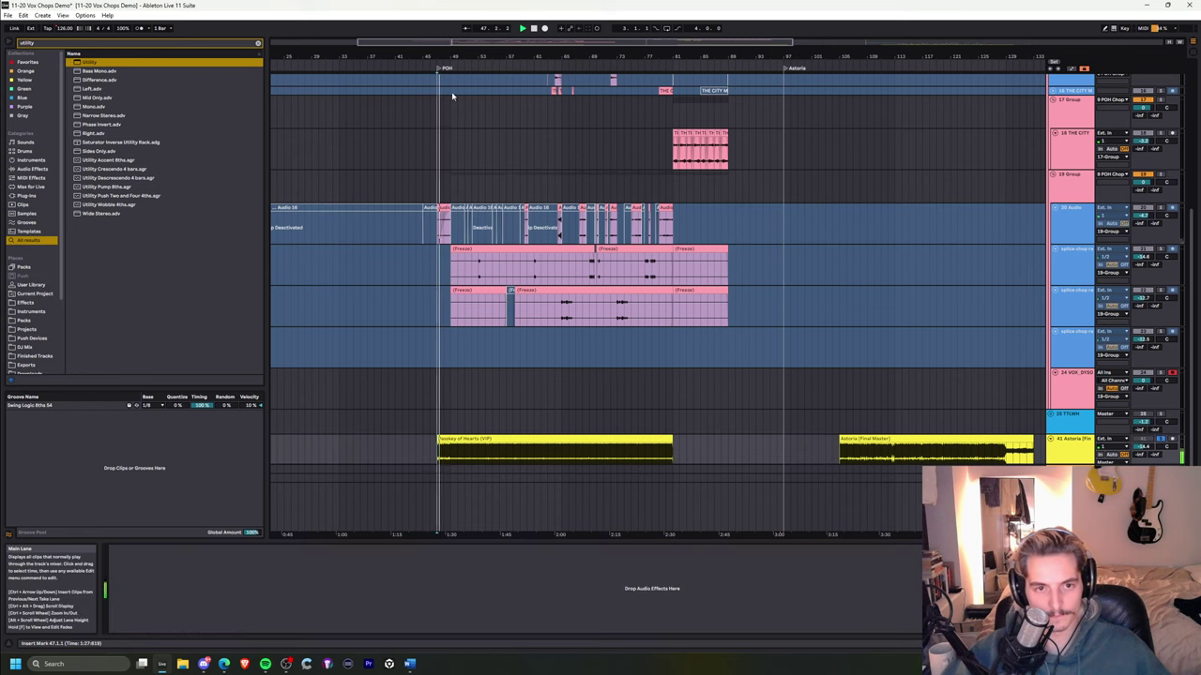
scroll(459, 225, "up", 6, "ctrl")
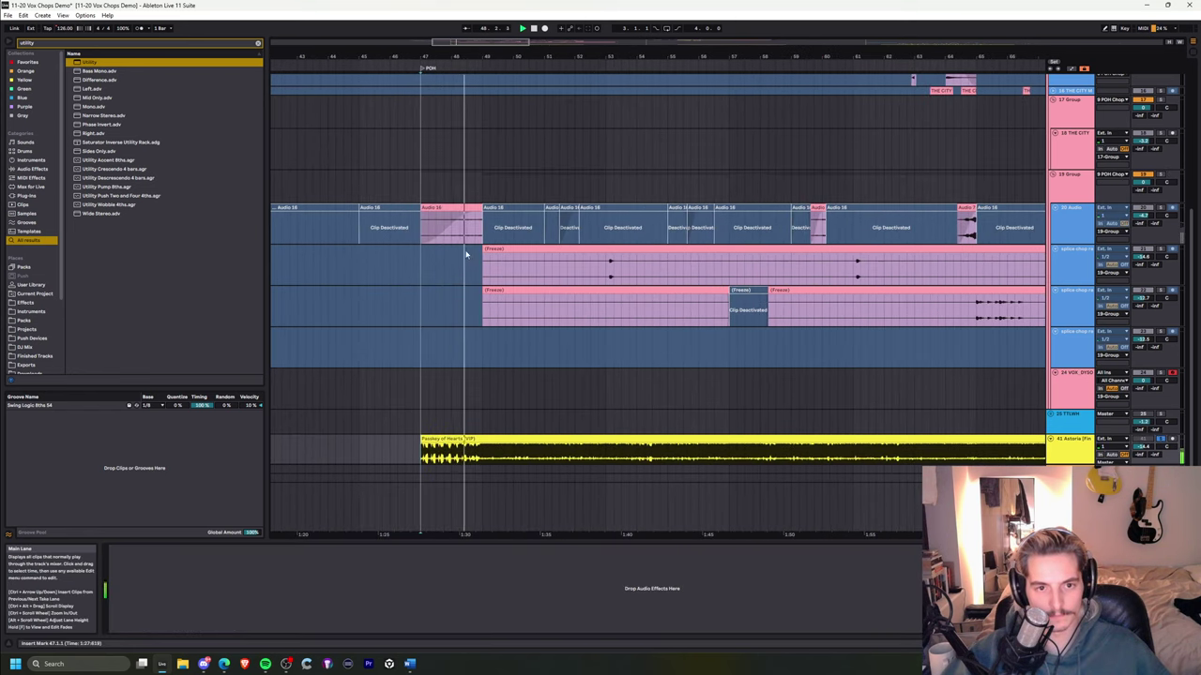
left_click(483, 235)
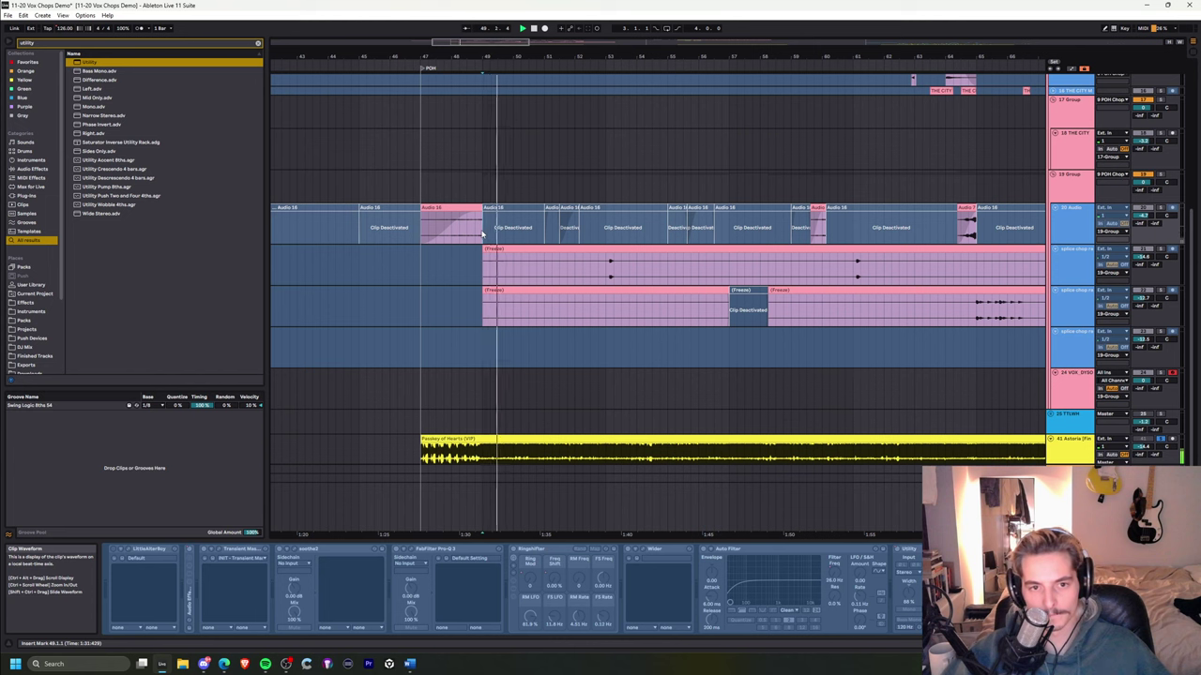
key("space")
- Solo the track of the active Audio 18 clip at bar 47, search the browser for "stutter edit" and add Stutter Edit 2 to 19 Group
left_click(472, 208)
key("s")
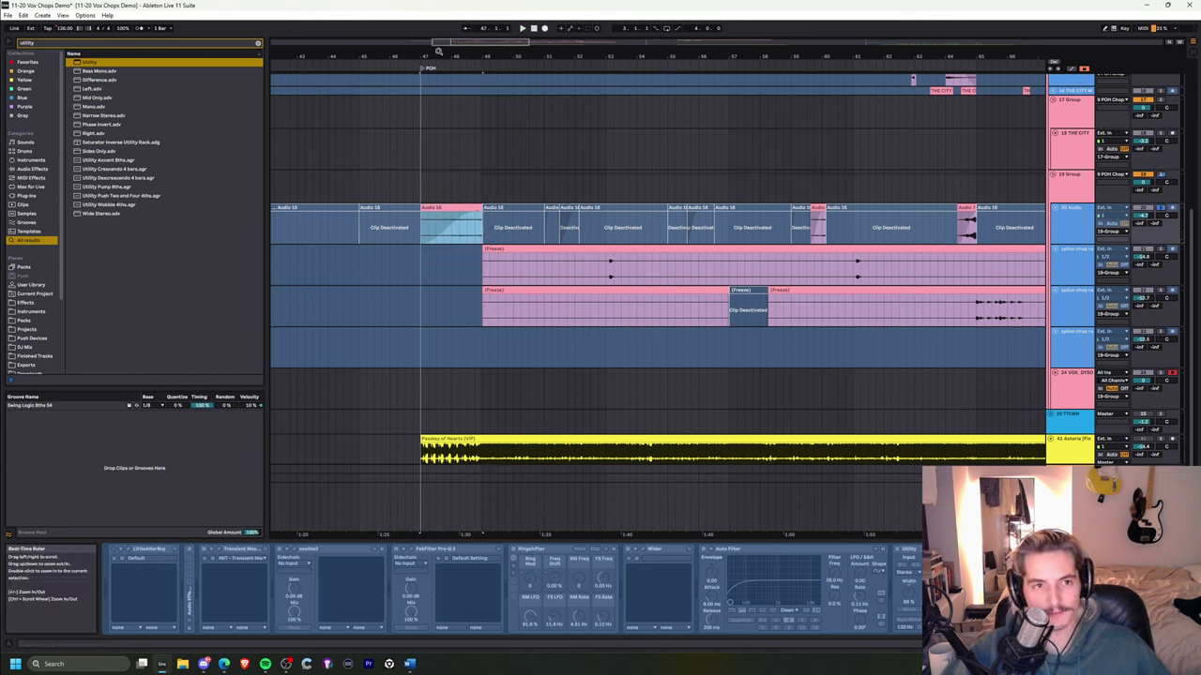
left_click(1064, 191)
key("ctrl+f")
type("stut")
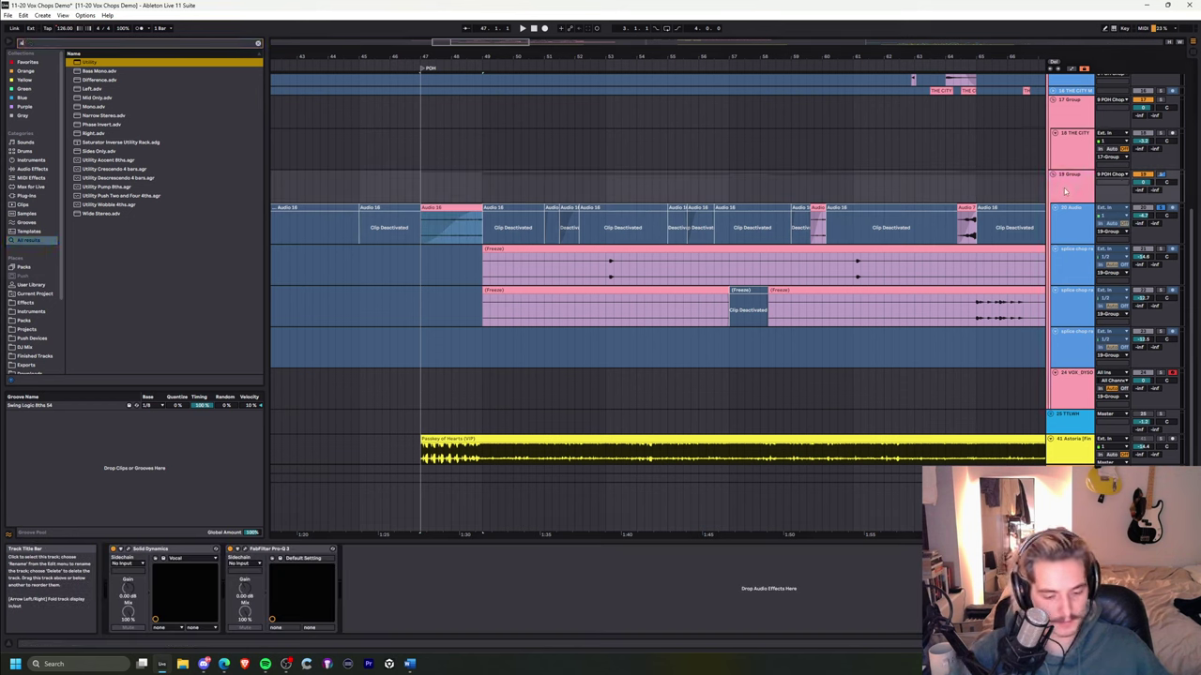
type("ter edit")
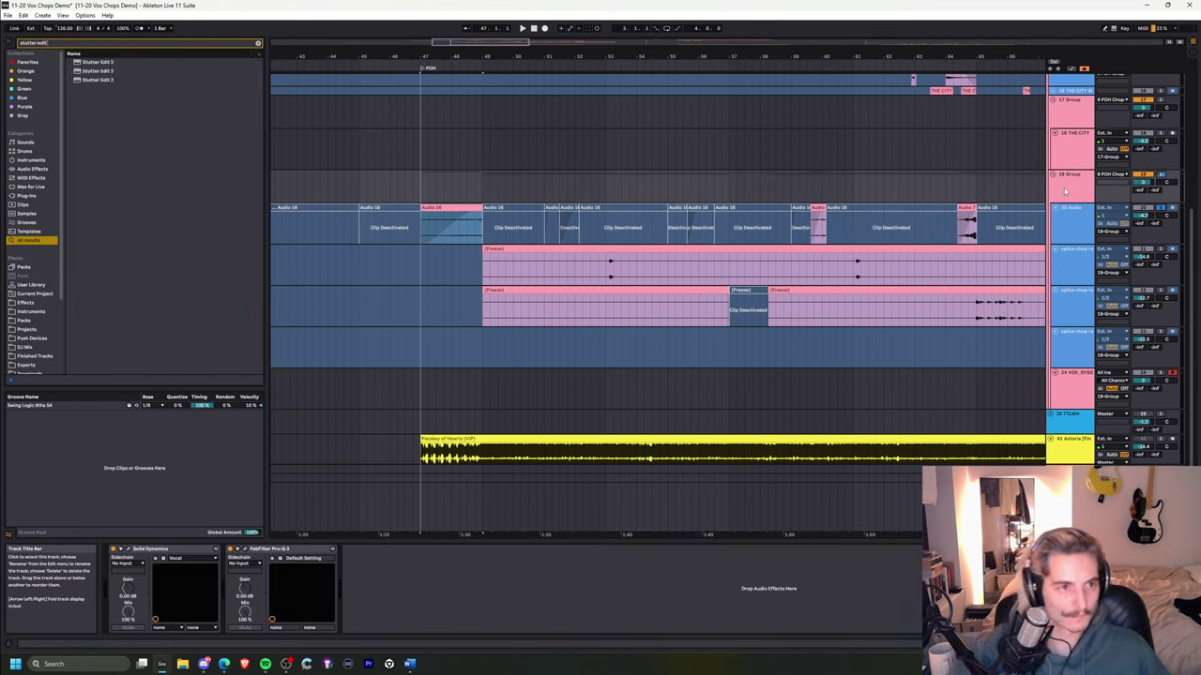
left_click(103, 80)
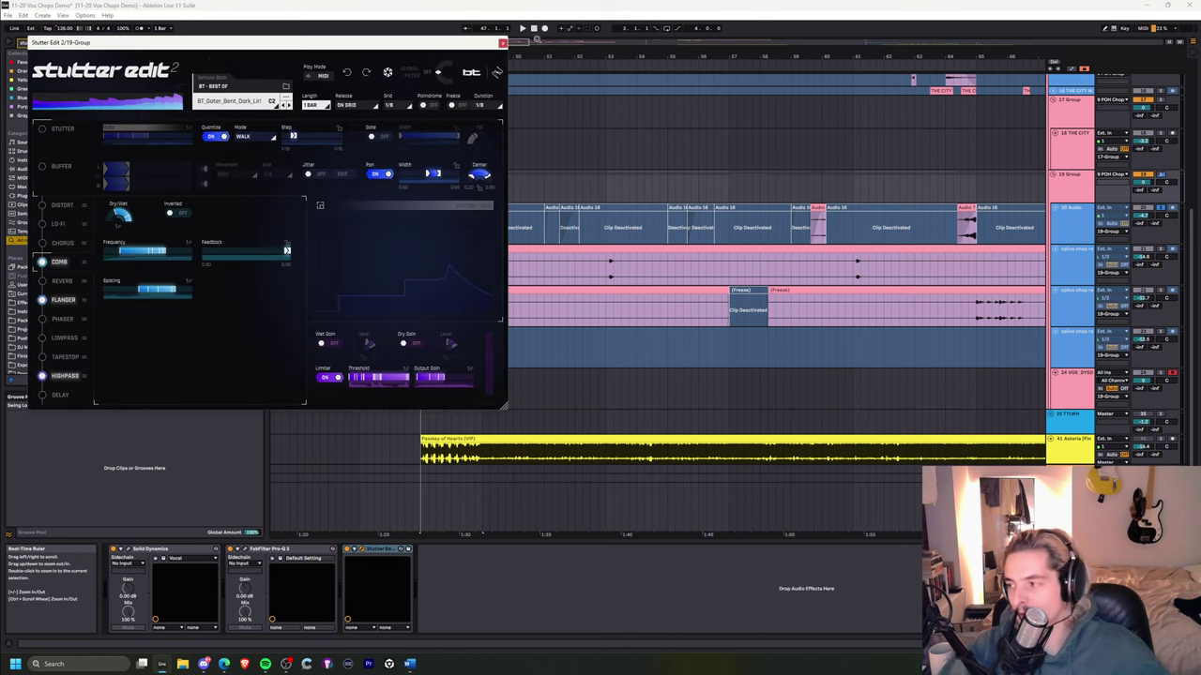
- Look through the gestures in Stutter Edit 2's BT - BEST OF bank
left_click_drag(33, 43, 420, 142)
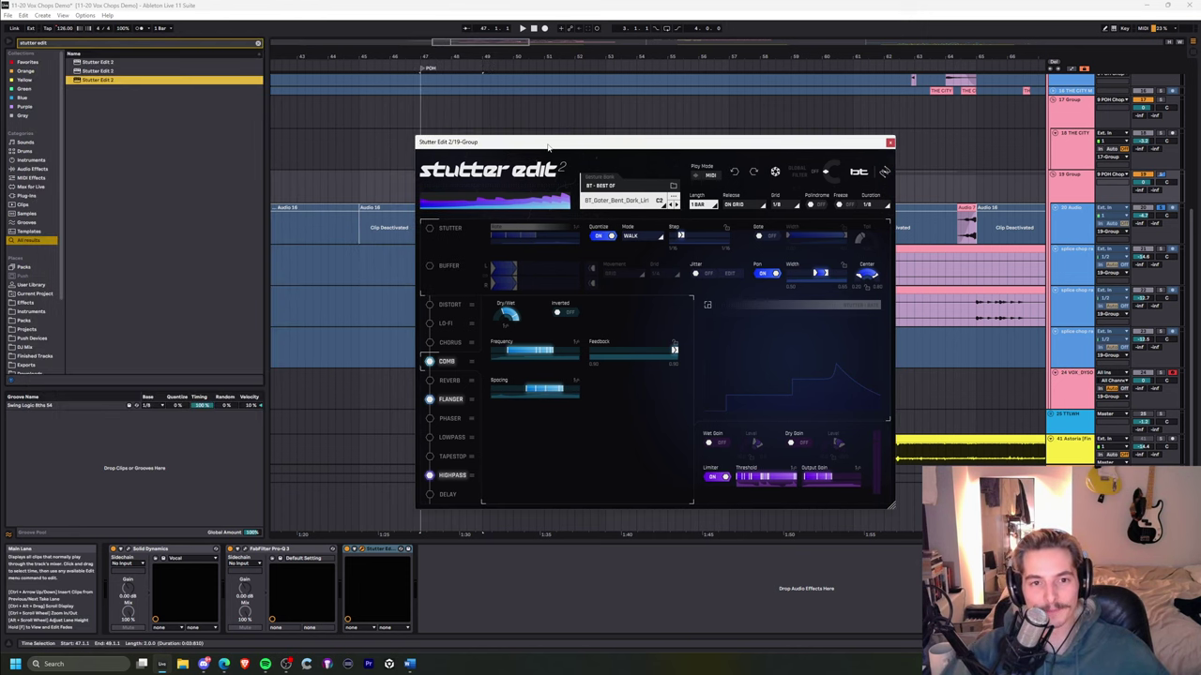
left_click_drag(549, 148, 620, 121)
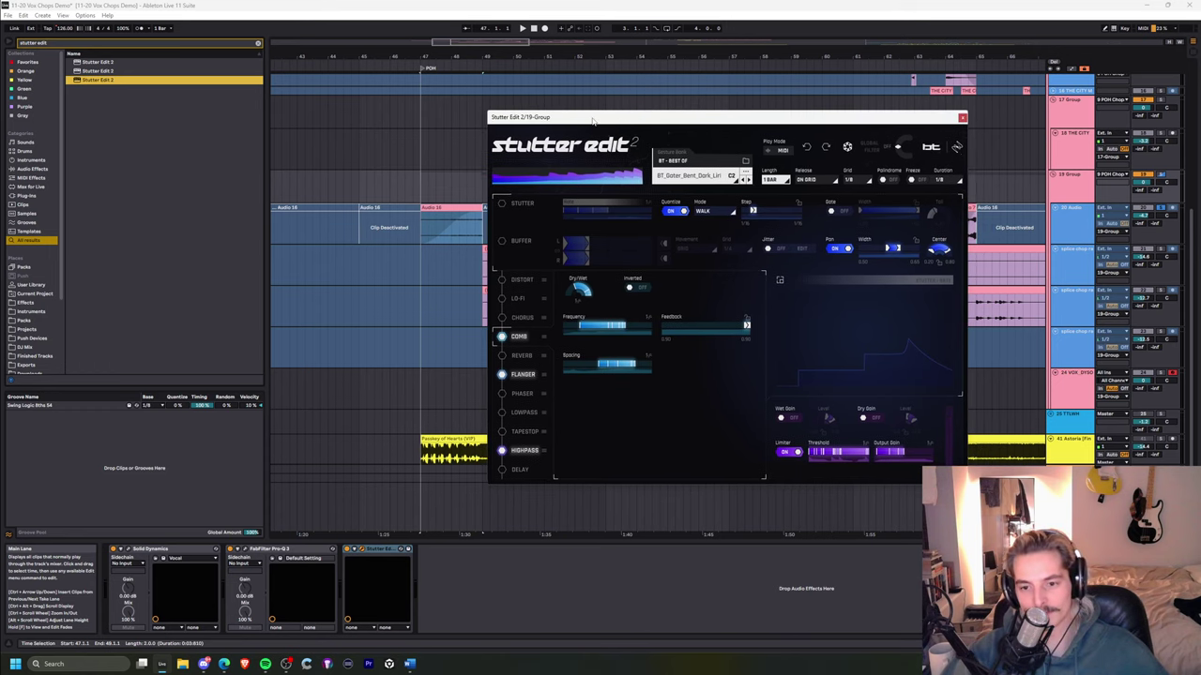
left_click_drag(592, 120, 544, 131)
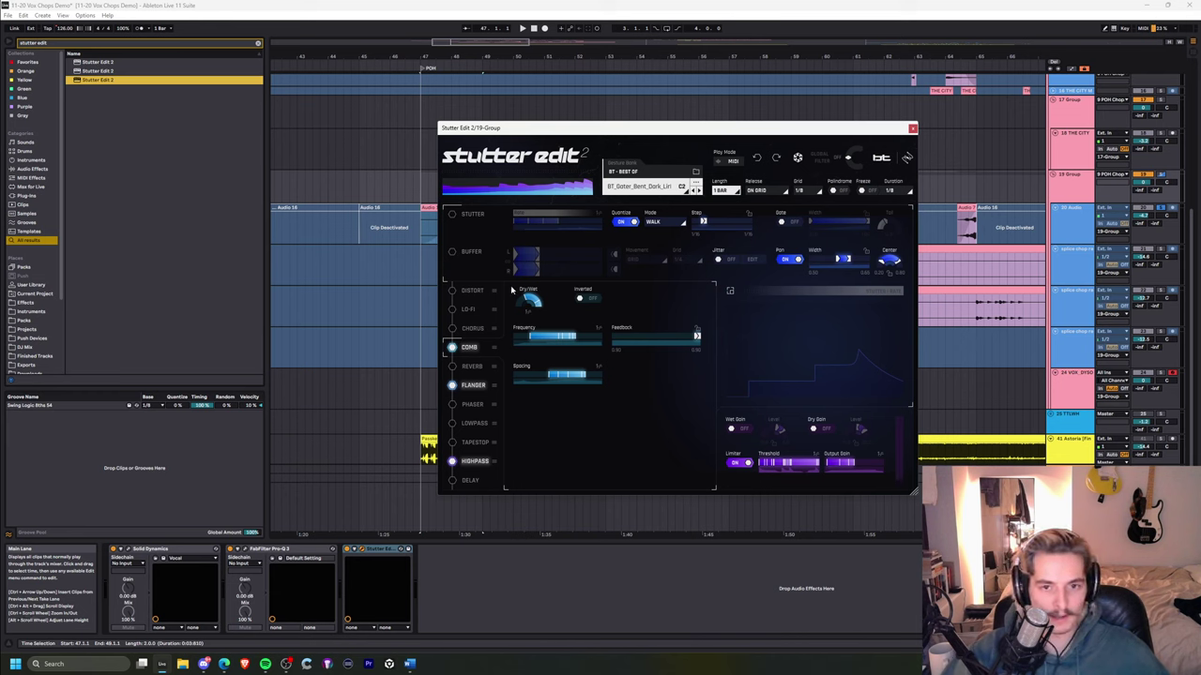
left_click(657, 180)
scroll(755, 288, "down", 3)
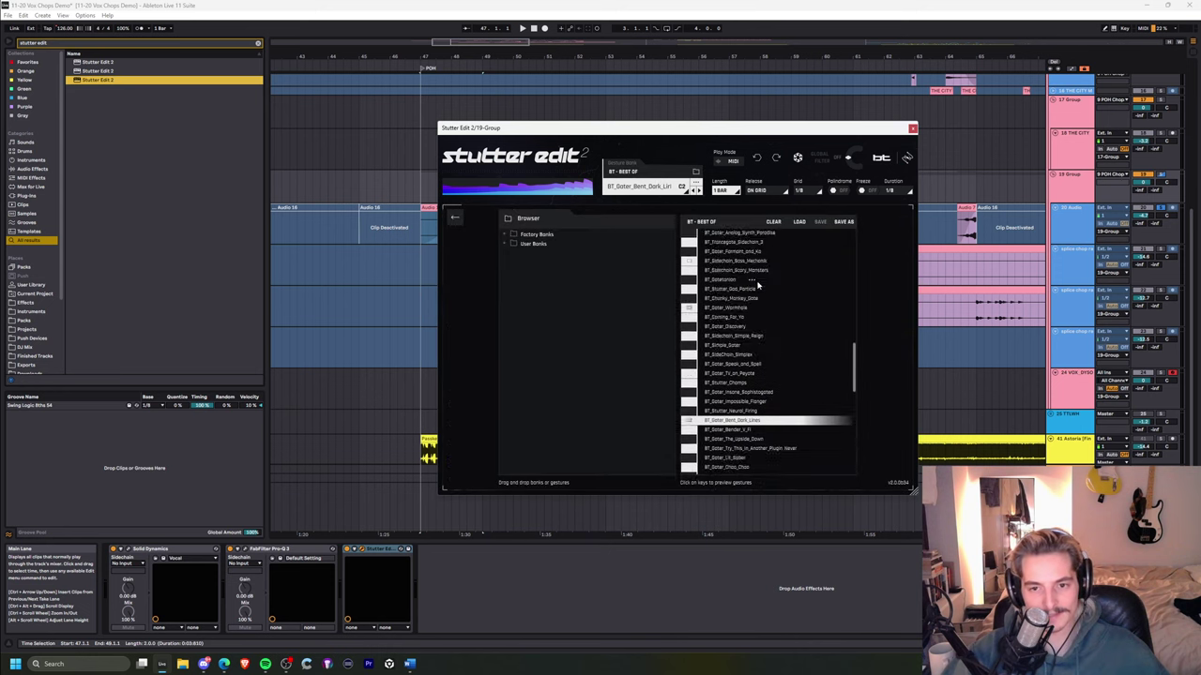
scroll(758, 286, "down", 3)
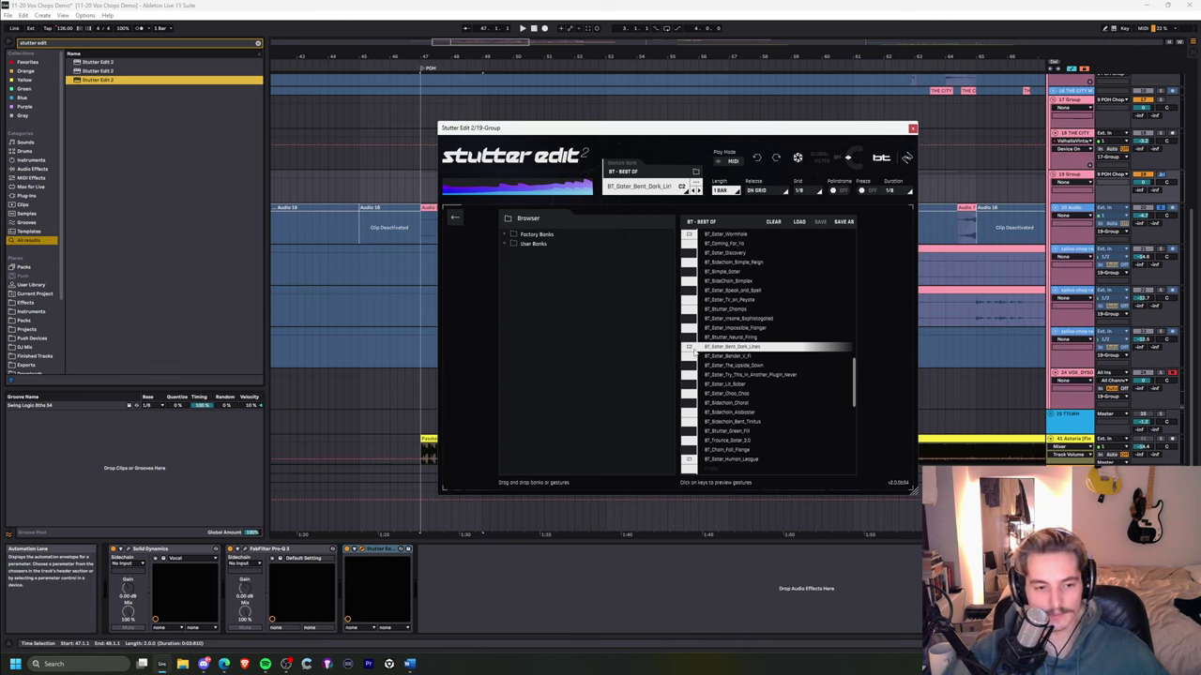
scroll(791, 327, "up", 2)
scroll(770, 294, "up", 5)
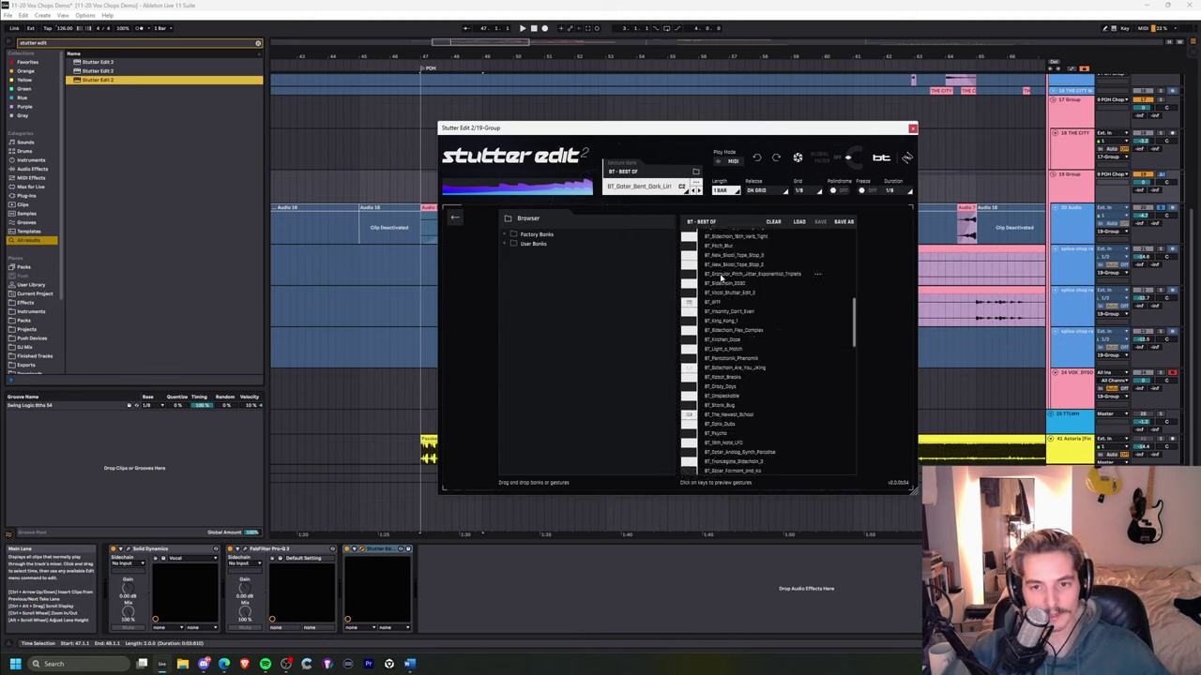
- Preview gestures around BT_Granular_Pitch_Jitter_Exponential_Triplets and BT_Pitch_Blur on F#5, and close the Stutter Edit 2 window
left_click(721, 274)
left_click(691, 263)
left_click(693, 246)
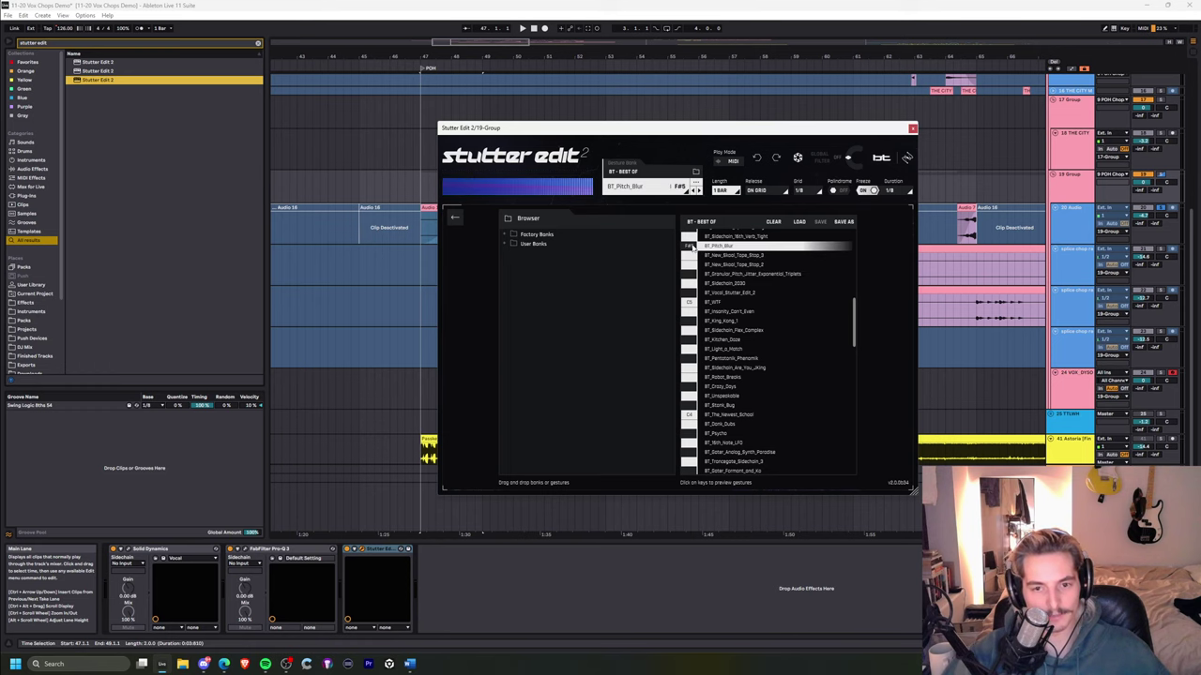
left_click(912, 128)
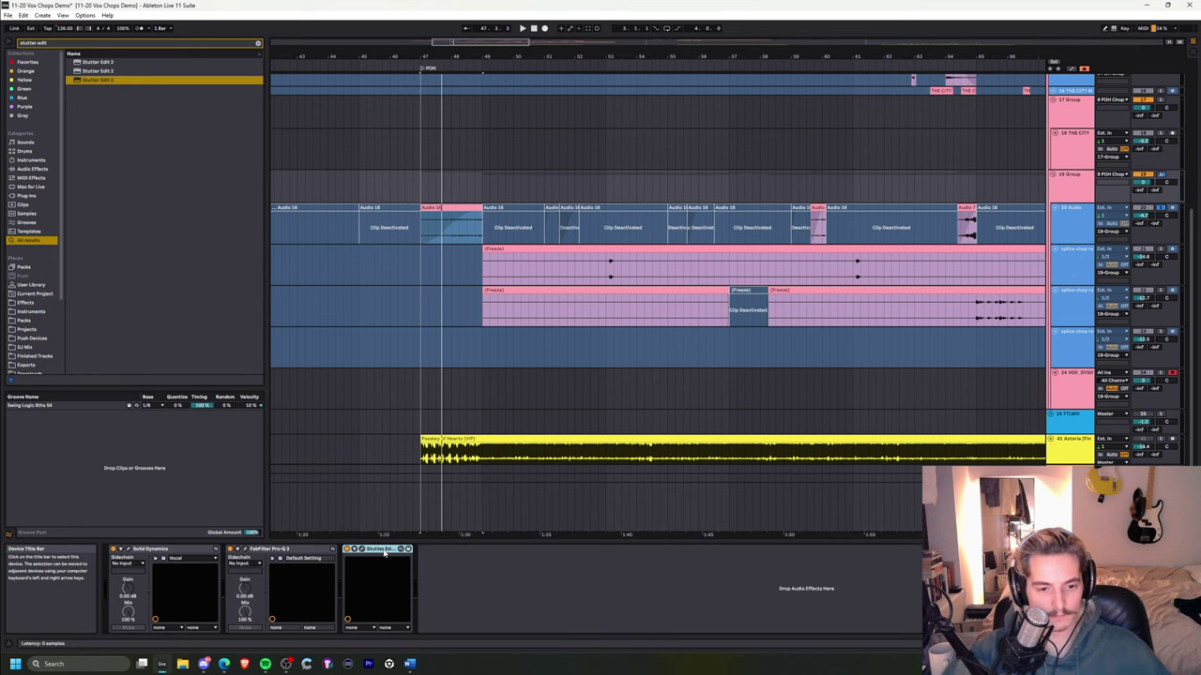
- Move Stutter Edit 2 from 19 Group to the Astoria [Final Master] track
left_click_drag(1188, 432, 1187, 453)
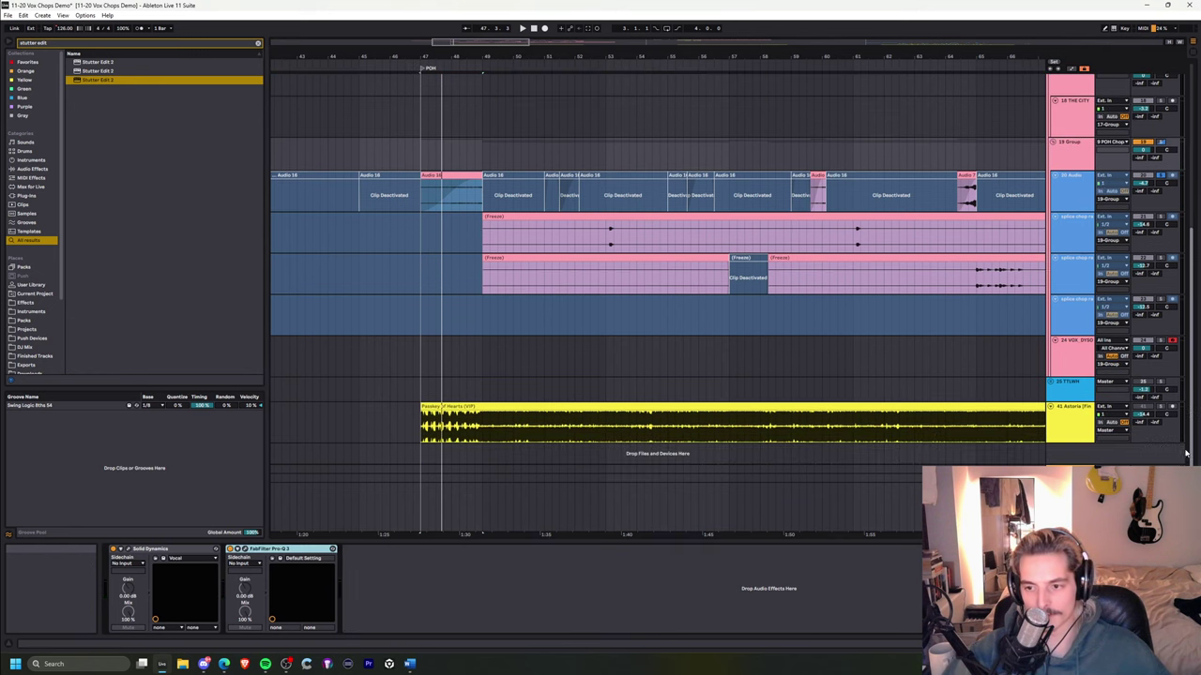
left_click(1080, 421)
left_click(438, 617)
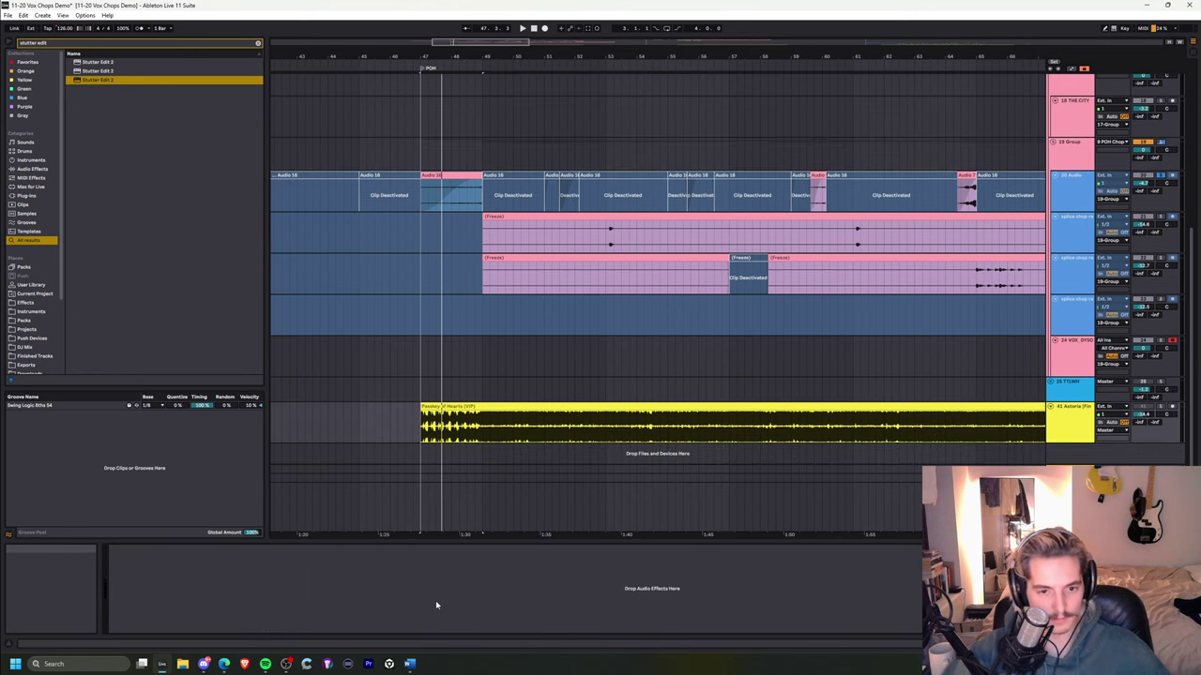
key("ctrl+v")
- Solo the Astoria [Final Master] track, place the playhead at bar 49, and open Stutter Edit 2's gesture bank browser
left_click(481, 430)
key("s")
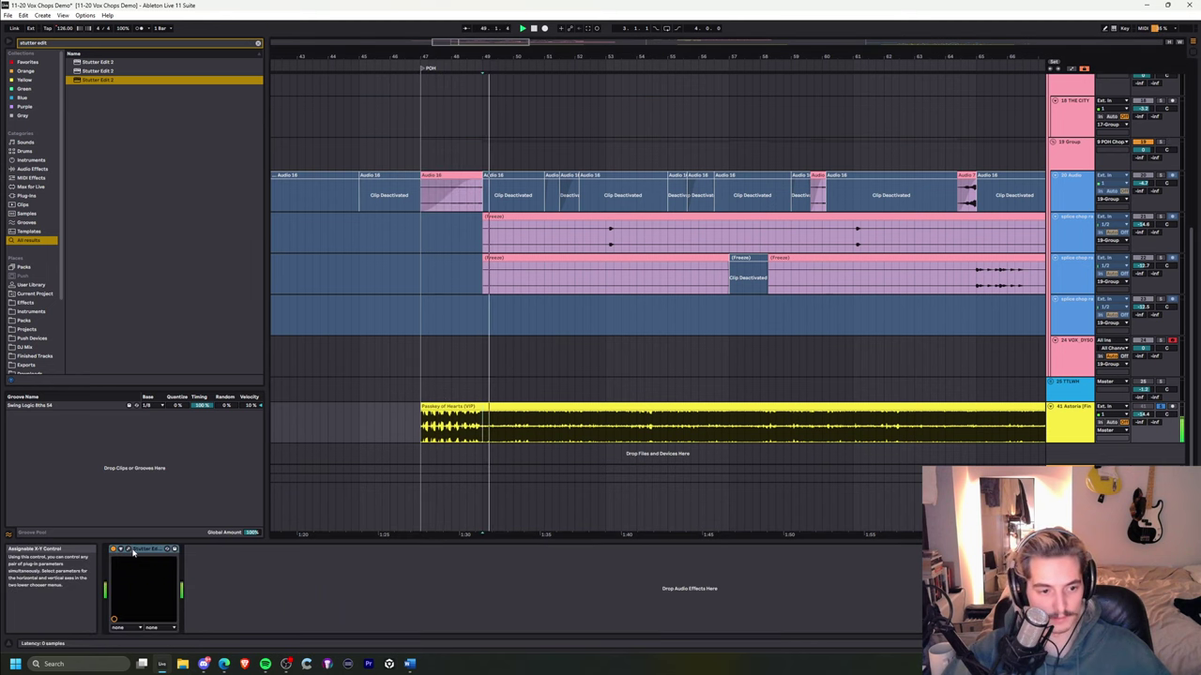
left_click(129, 550)
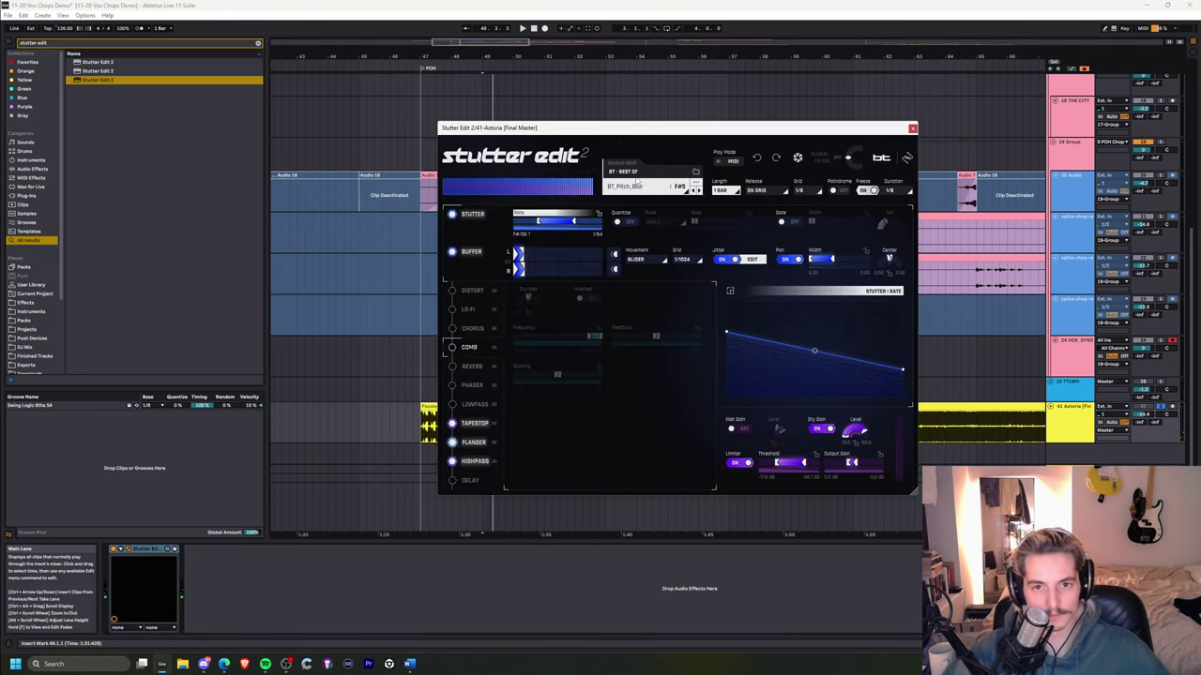
left_click(638, 187)
left_click(641, 176)
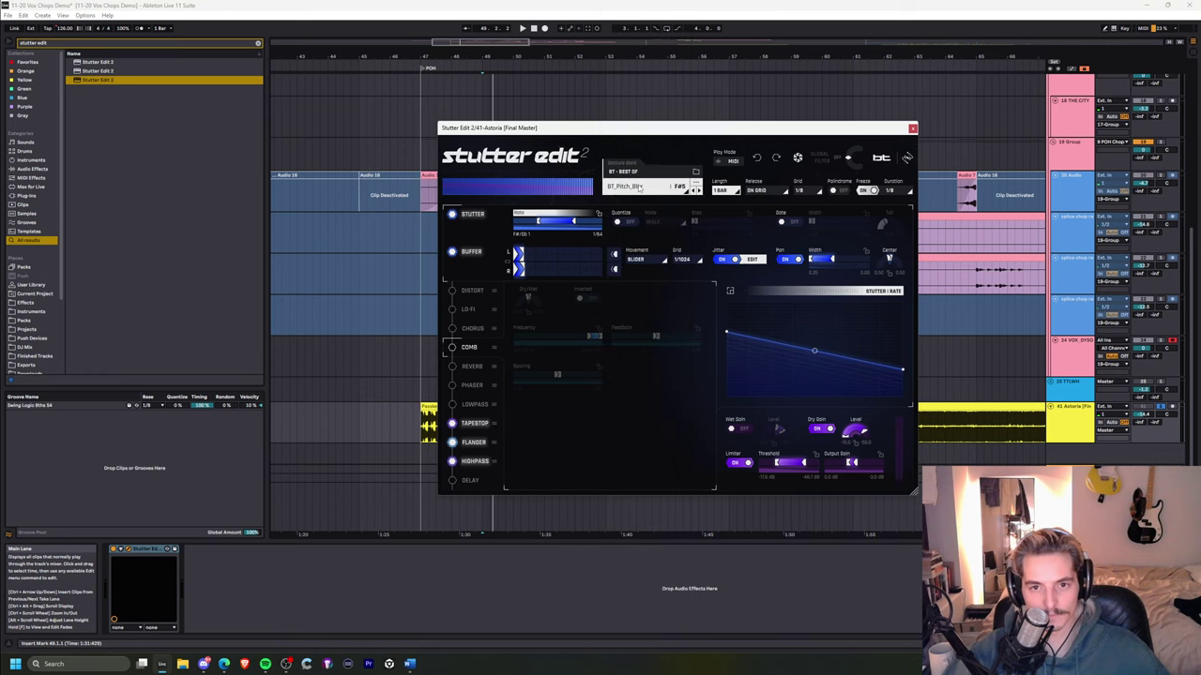
left_click(644, 174)
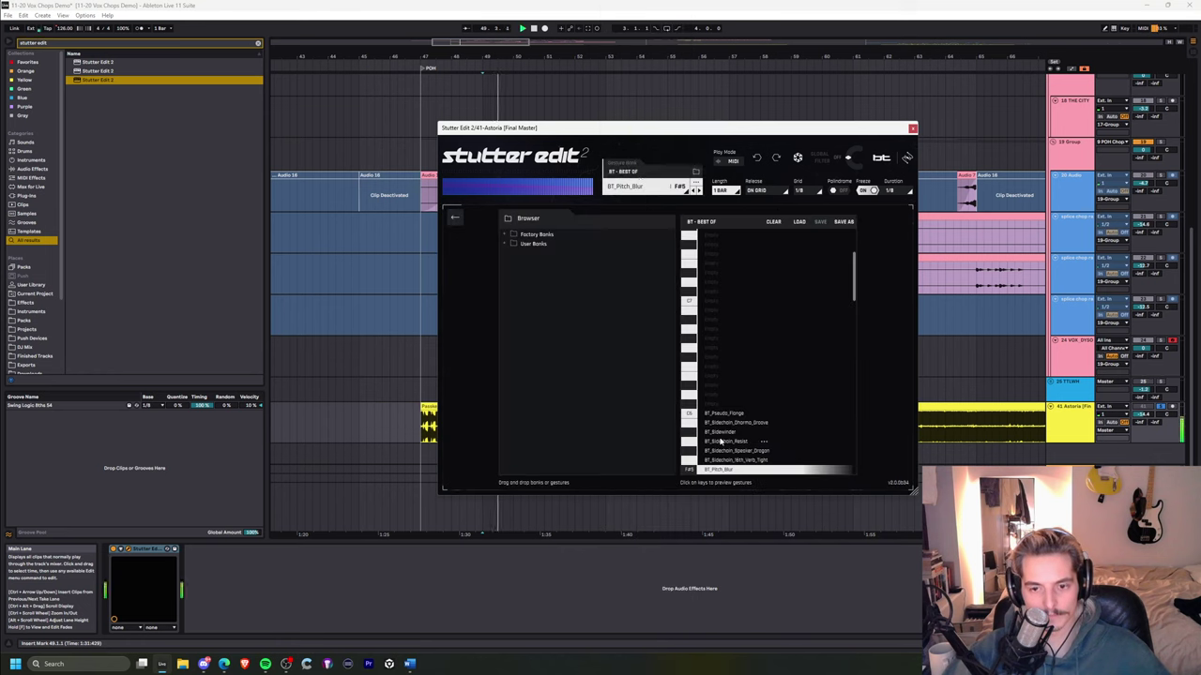
- Preview the gestures BT_Sidechain_Resist, BT_Sidechain_Flex_Complex, BT_Light_a_Match and the Pentatonik gesture on F#4 over the playing track
left_click(695, 441)
scroll(690, 440, "down", 4)
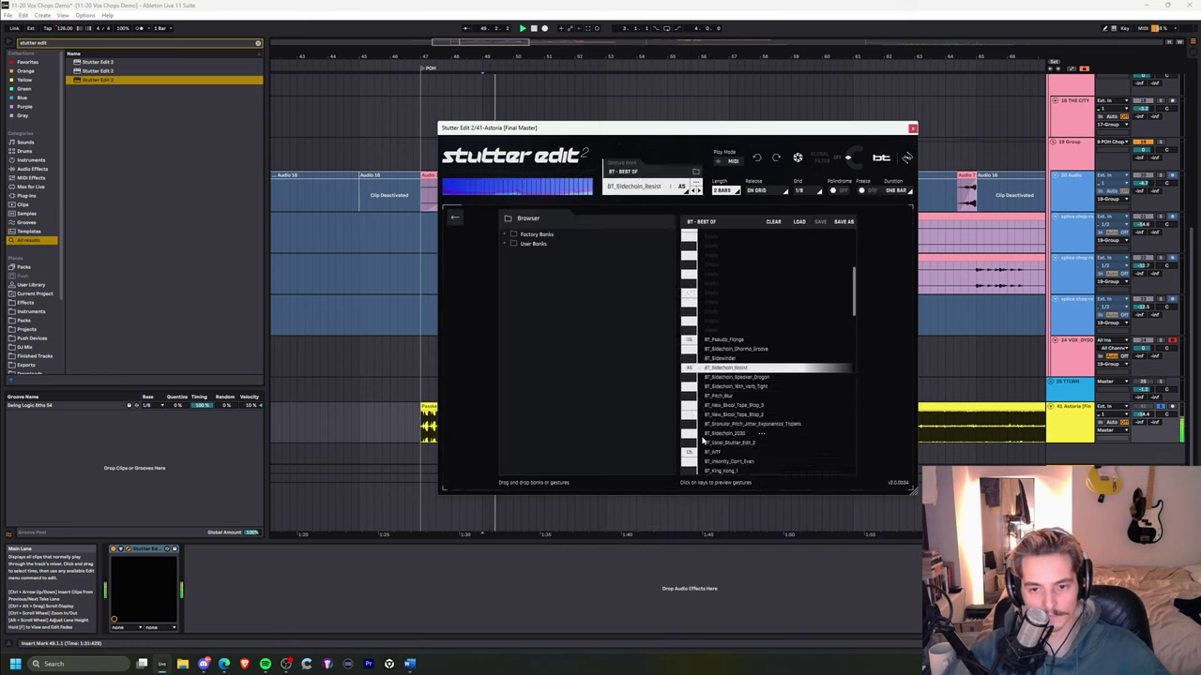
left_click(691, 433)
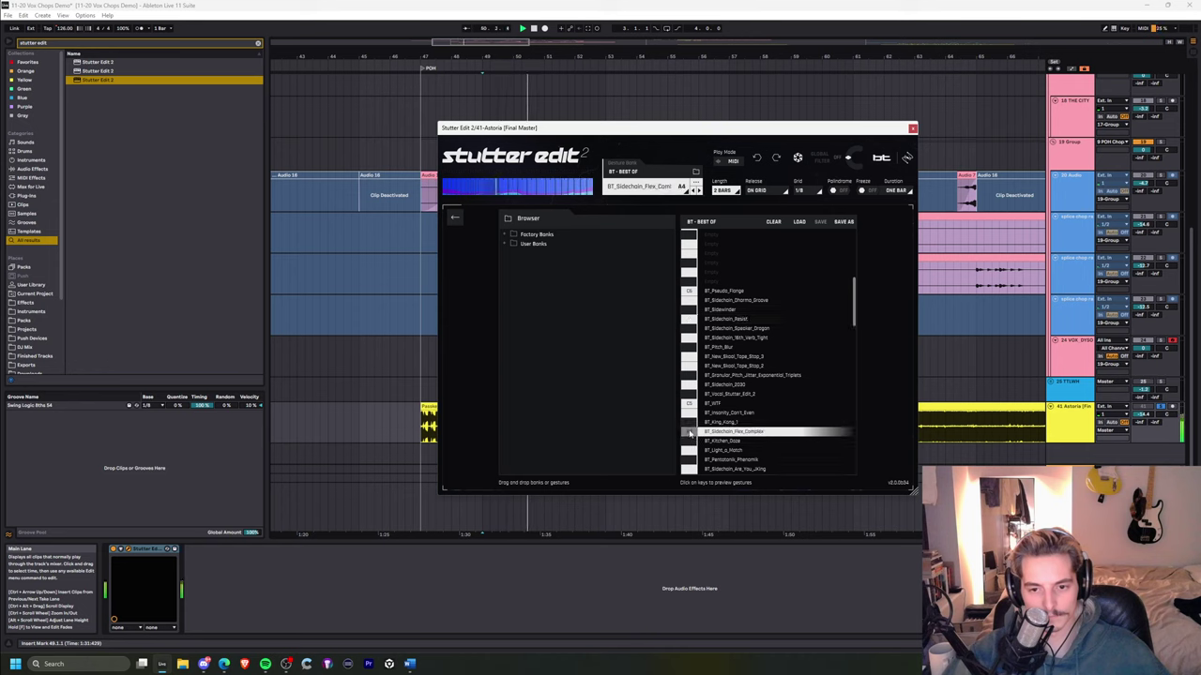
left_click(689, 451)
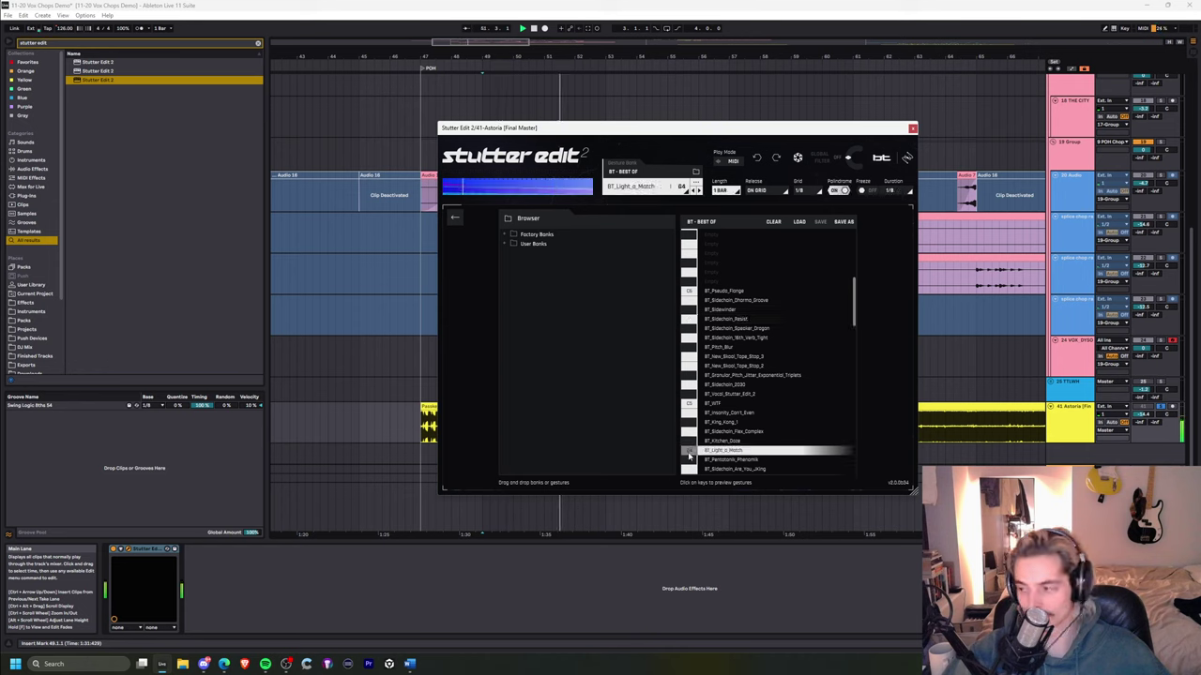
left_click(690, 460)
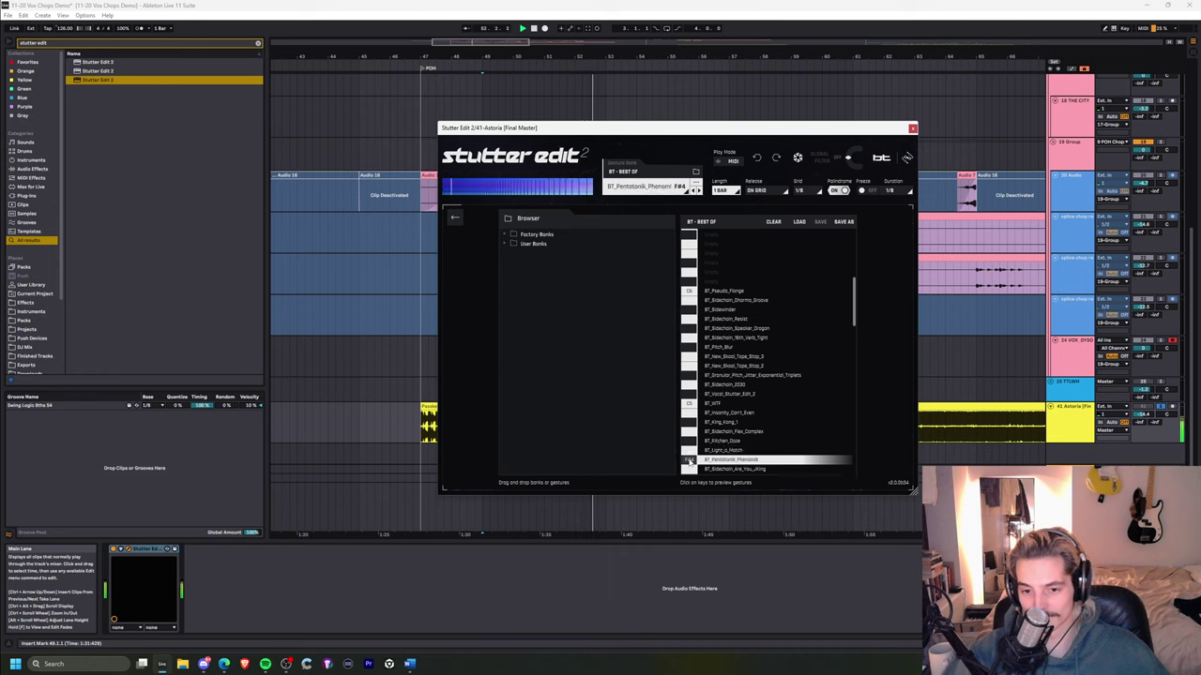
- Preview BT_King_Kong_1, BT_Insanity_Can't_Even, BT_Vocal_Stutter_Edit_2, BT_Sidechain_2030 and BT_Granular_Pitch_Jitter_Exponential_Triplets over the track
left_click(688, 424)
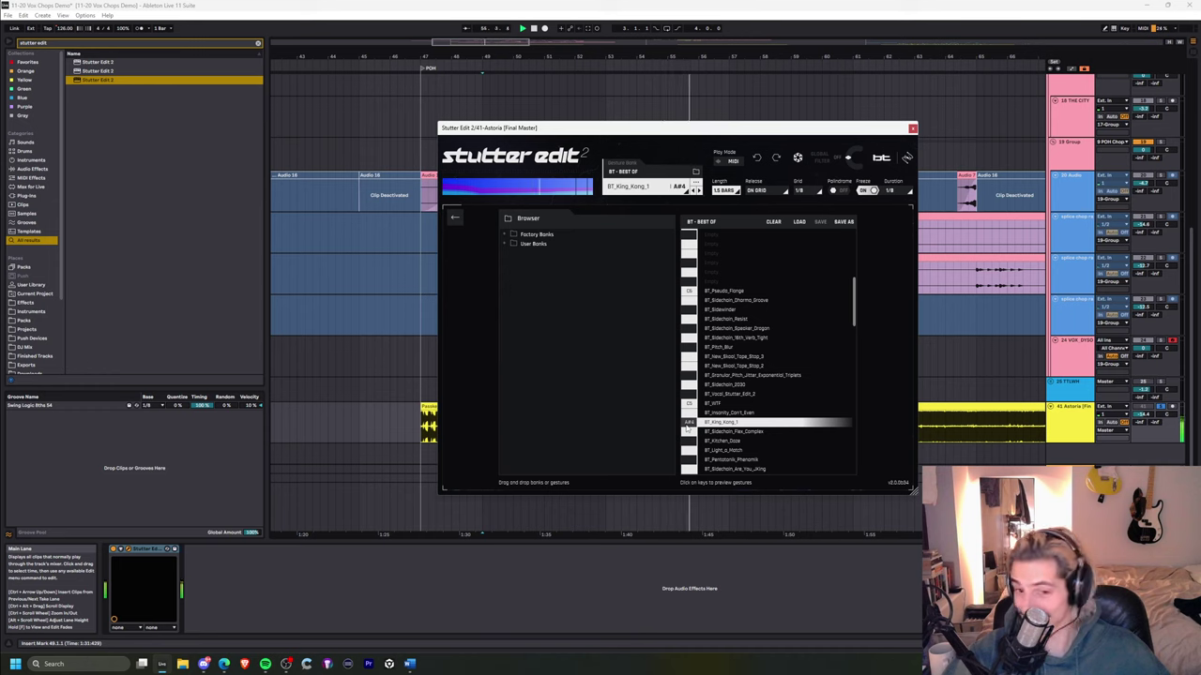
left_click(690, 414)
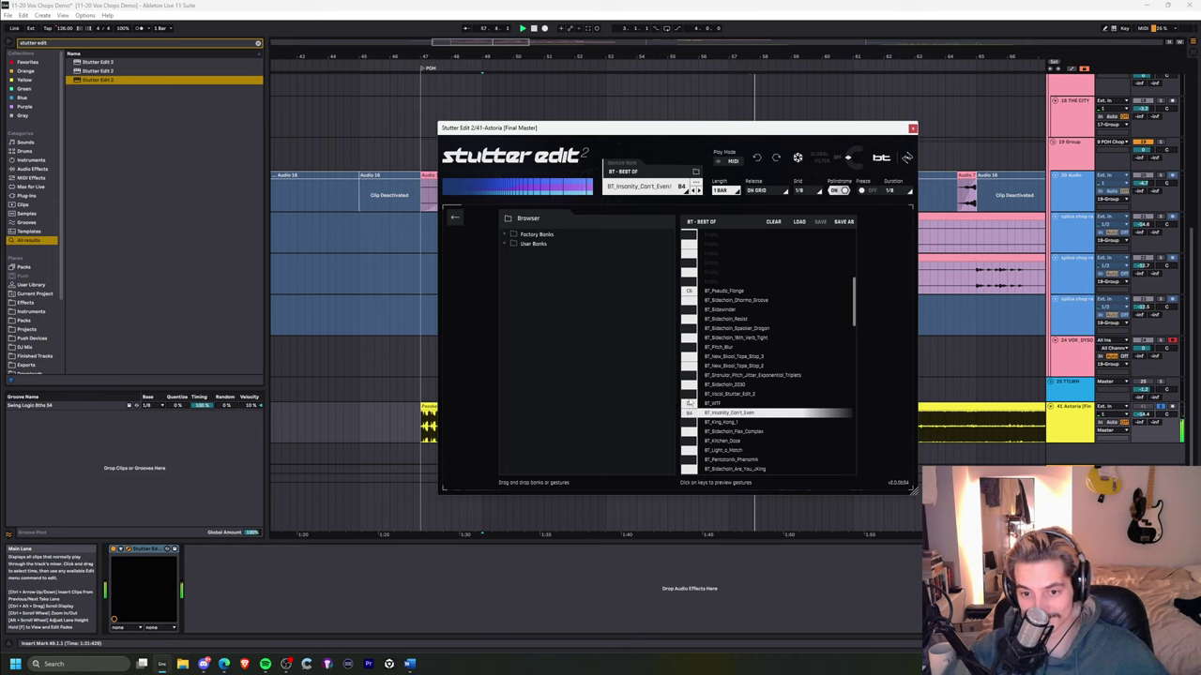
left_click(690, 395)
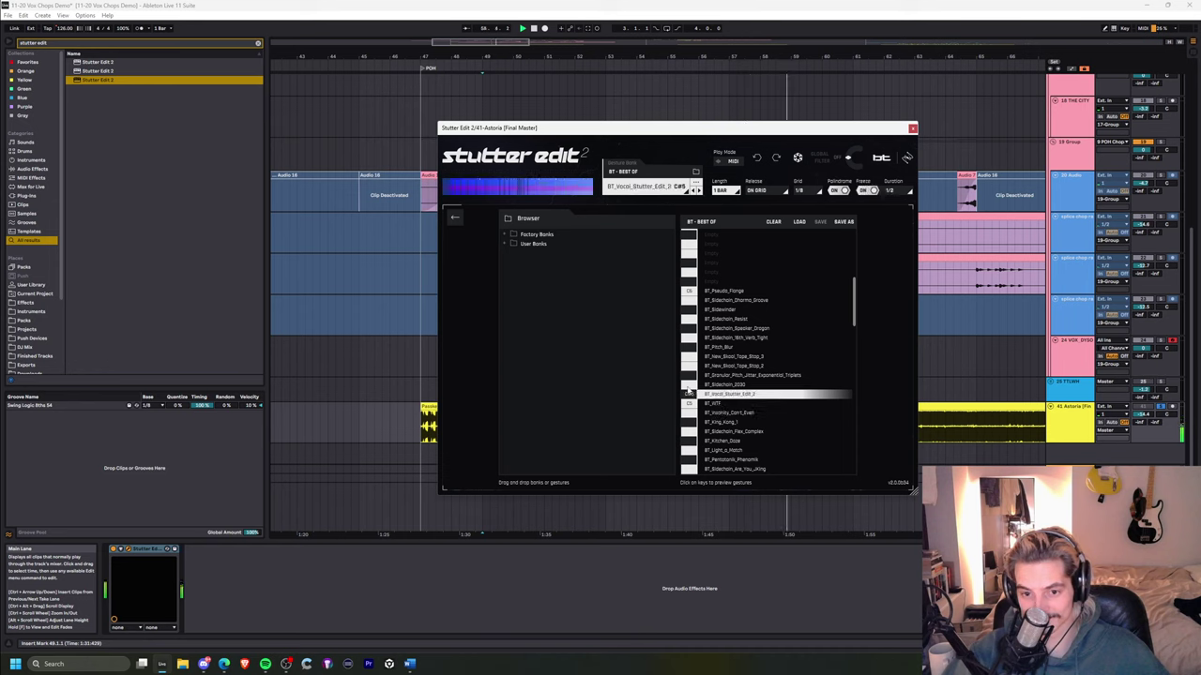
left_click(689, 386)
left_click(689, 378)
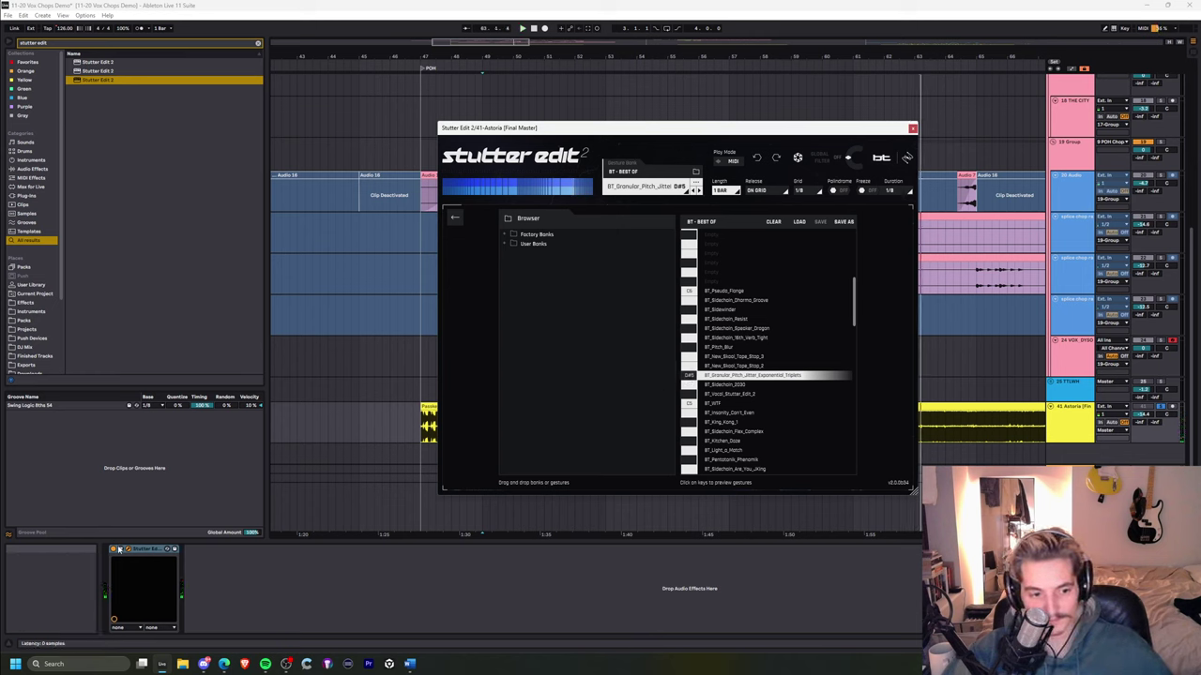
- Look through the remaining gestures in the BT - BEST OF bank and close the Stutter Edit 2 window
scroll(812, 375, "down", 3)
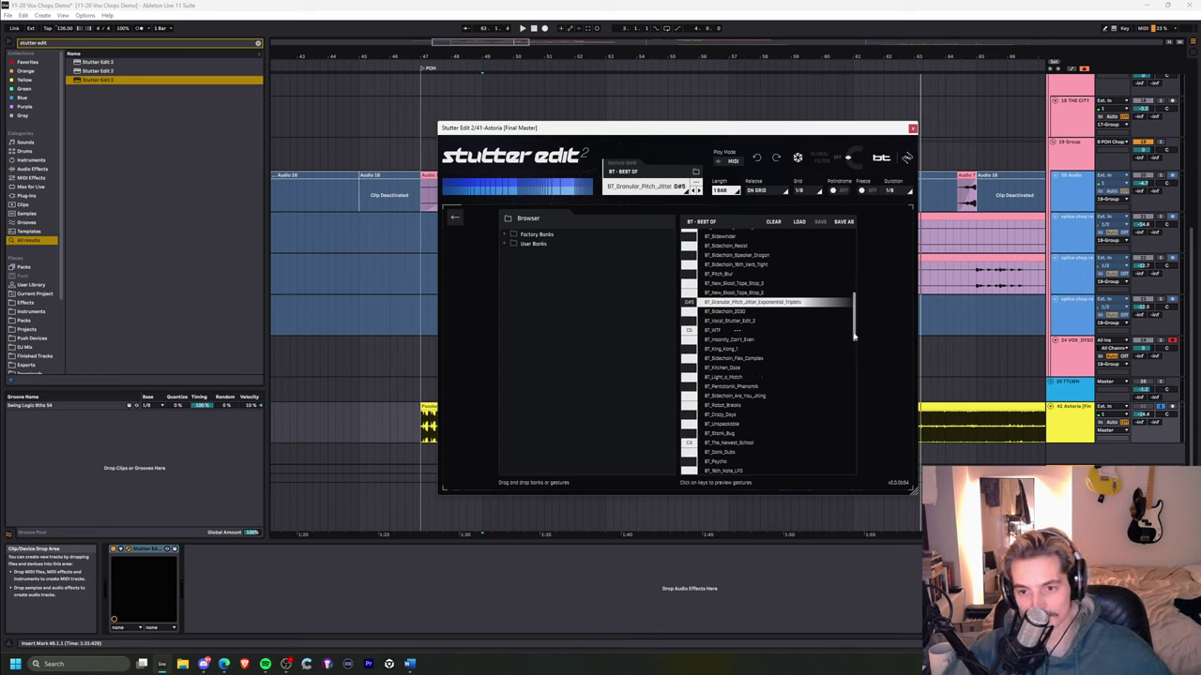
mouse_move(854, 334)
left_mouse_down()
mouse_move(857, 414)
mouse_move(845, 345)
left_mouse_up()
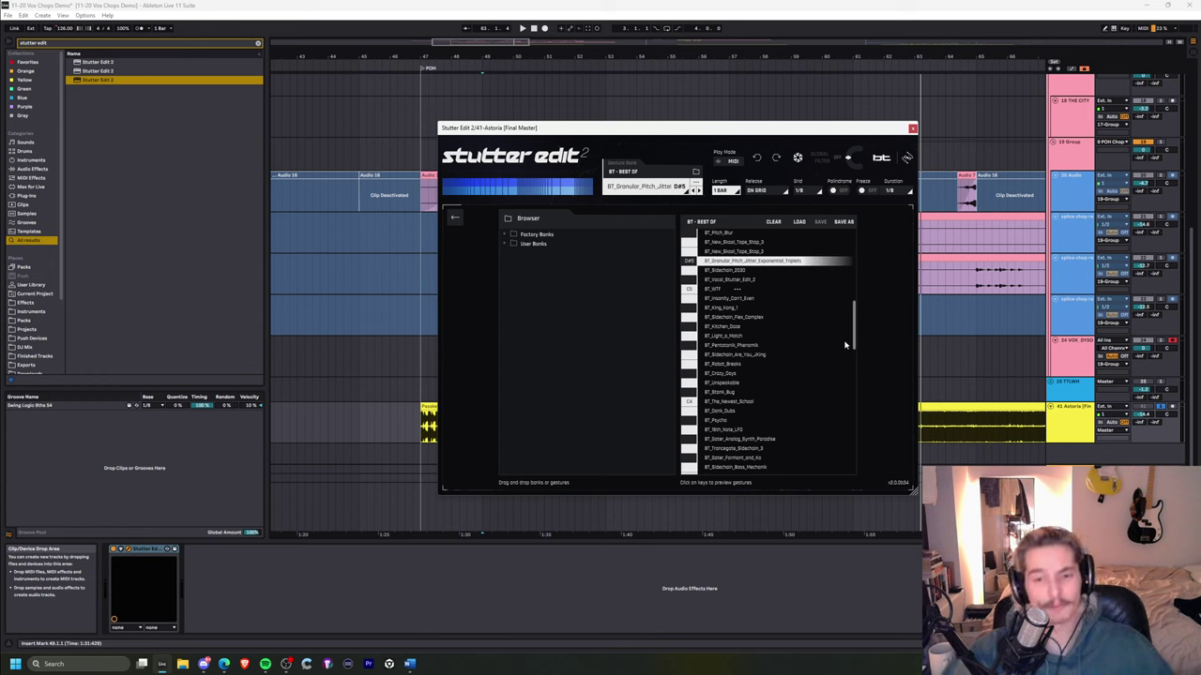
left_click_drag(845, 346, 845, 340)
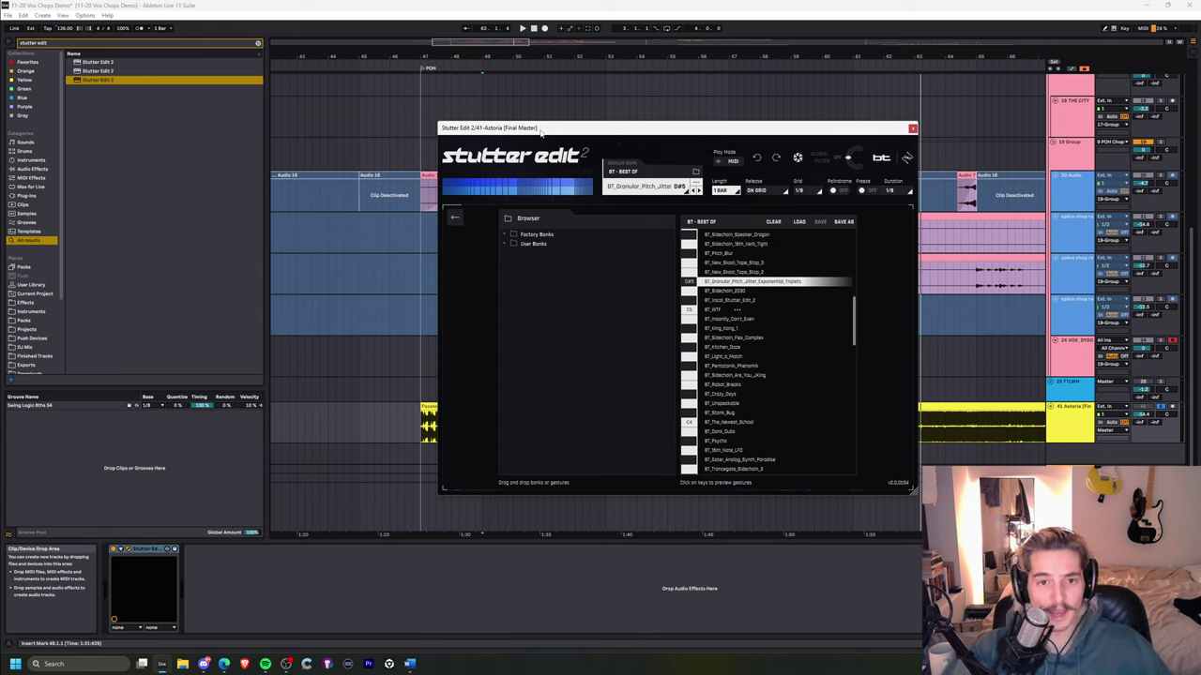
left_click_drag(550, 122, 551, 148)
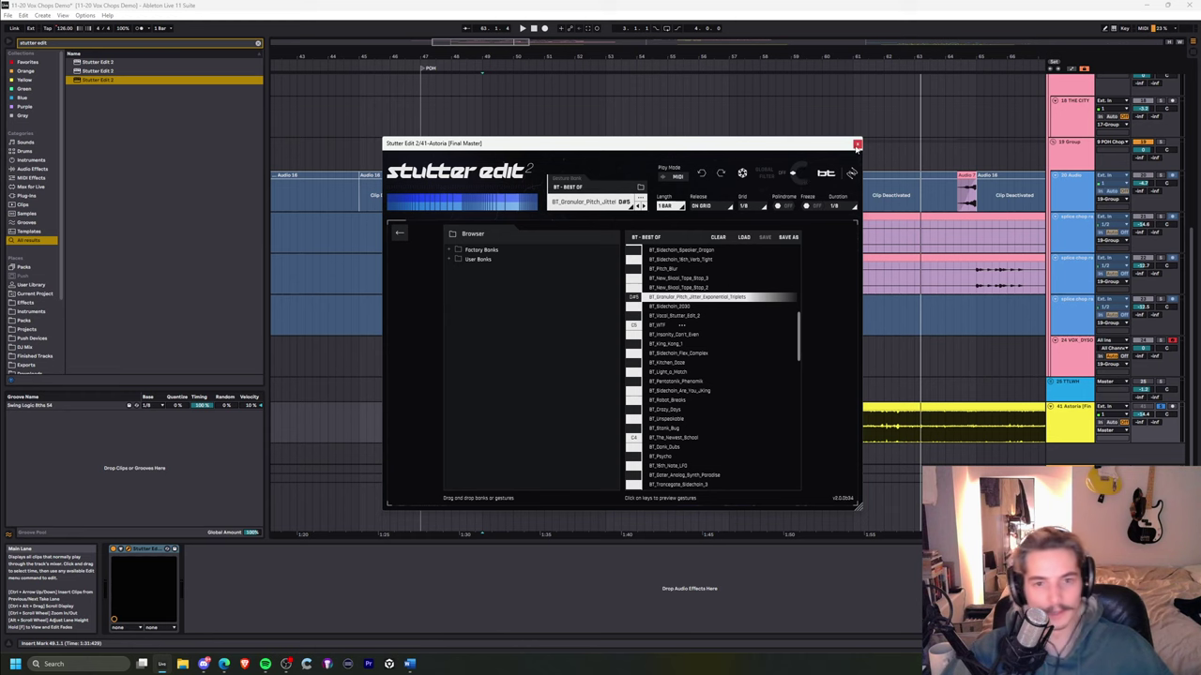
left_click(856, 146)
key("minus")
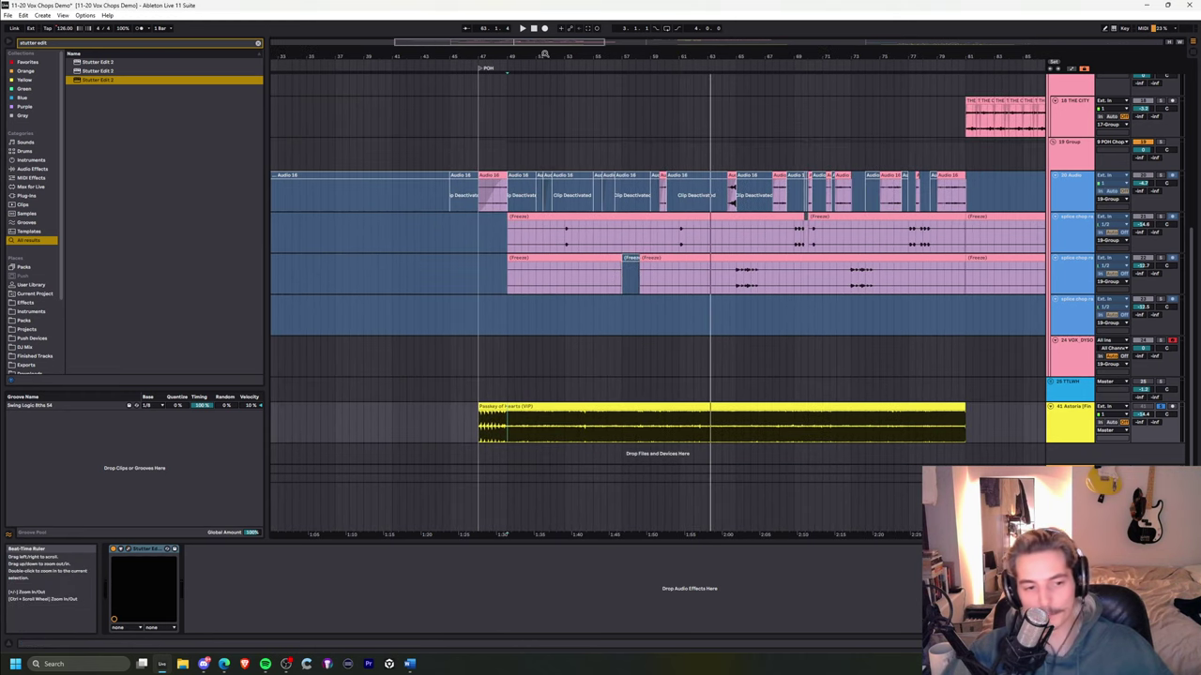
- Reopen Stutter Edit 2's main view and examine the Stutter and Chorus settings of the granular pitch jitter gesture
left_click(128, 550)
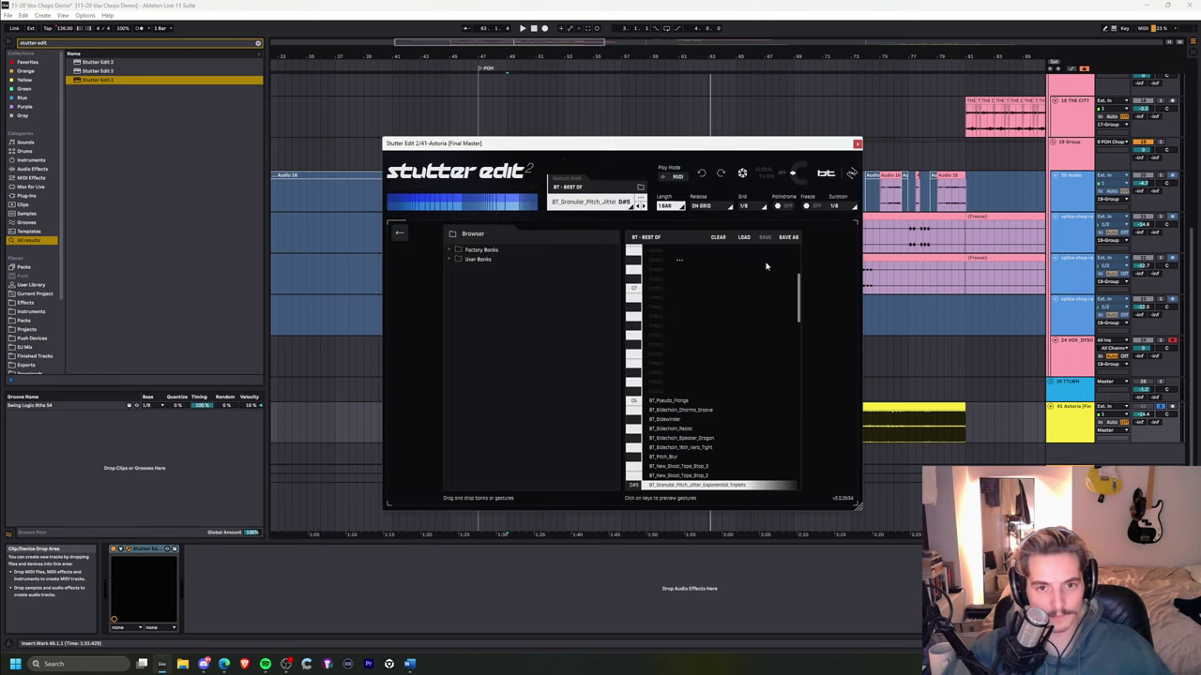
left_click(399, 234)
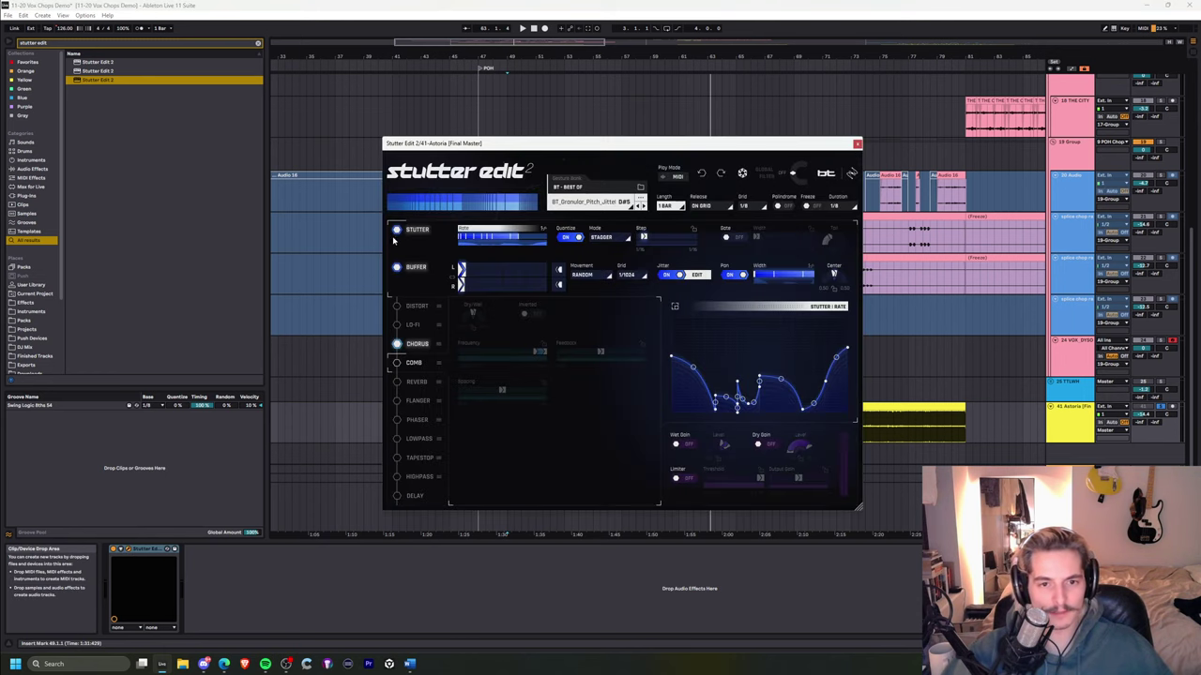
left_click(398, 233)
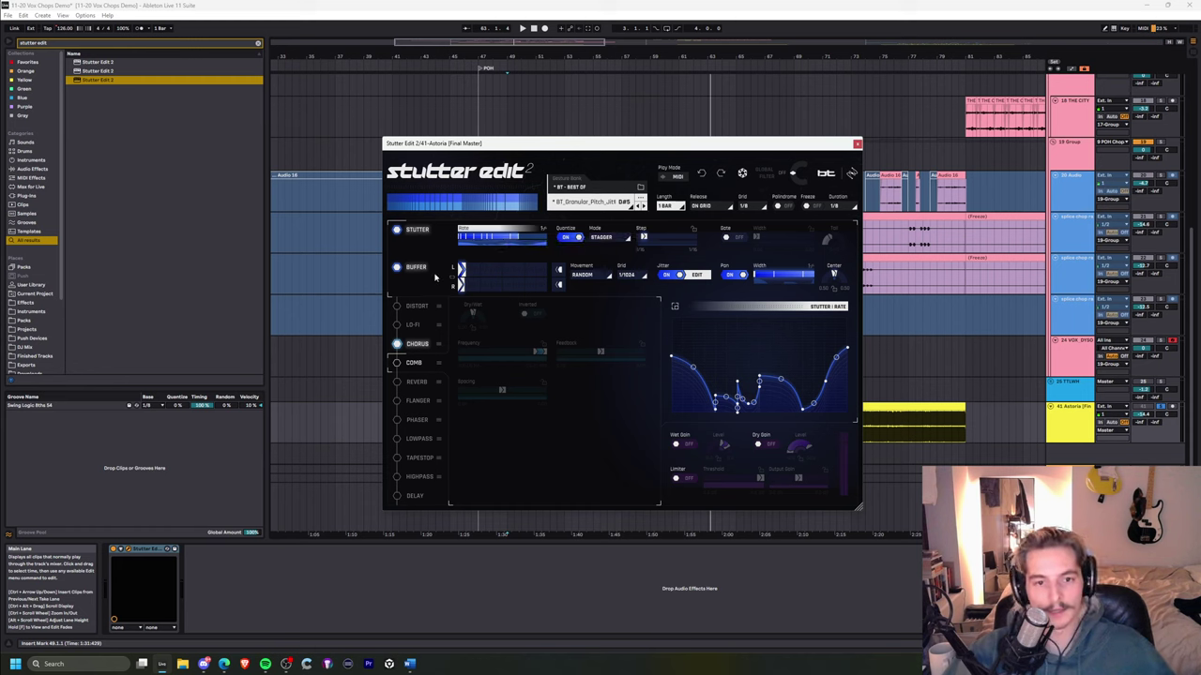
left_click(419, 347)
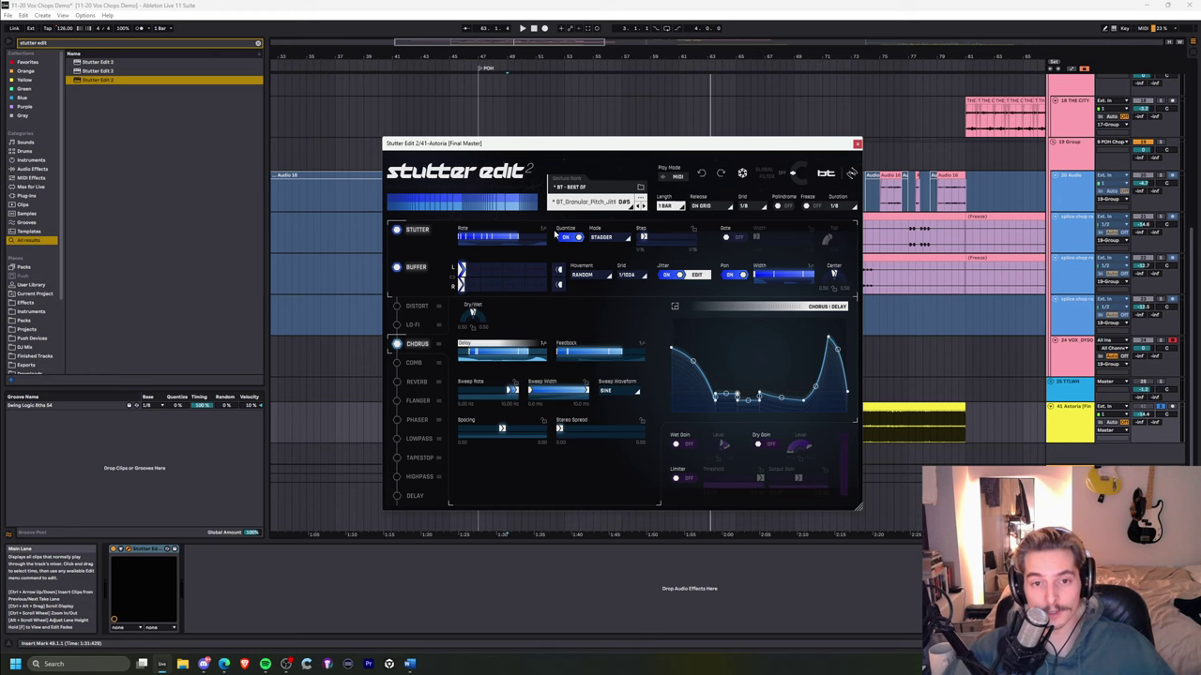
- Search the browser for "tal chorus", load TAL-Chorus-LX-64 on the Astoria track to view its controls, and remove it again
left_click(857, 143)
key("ctrl+f")
type("tal chorus")
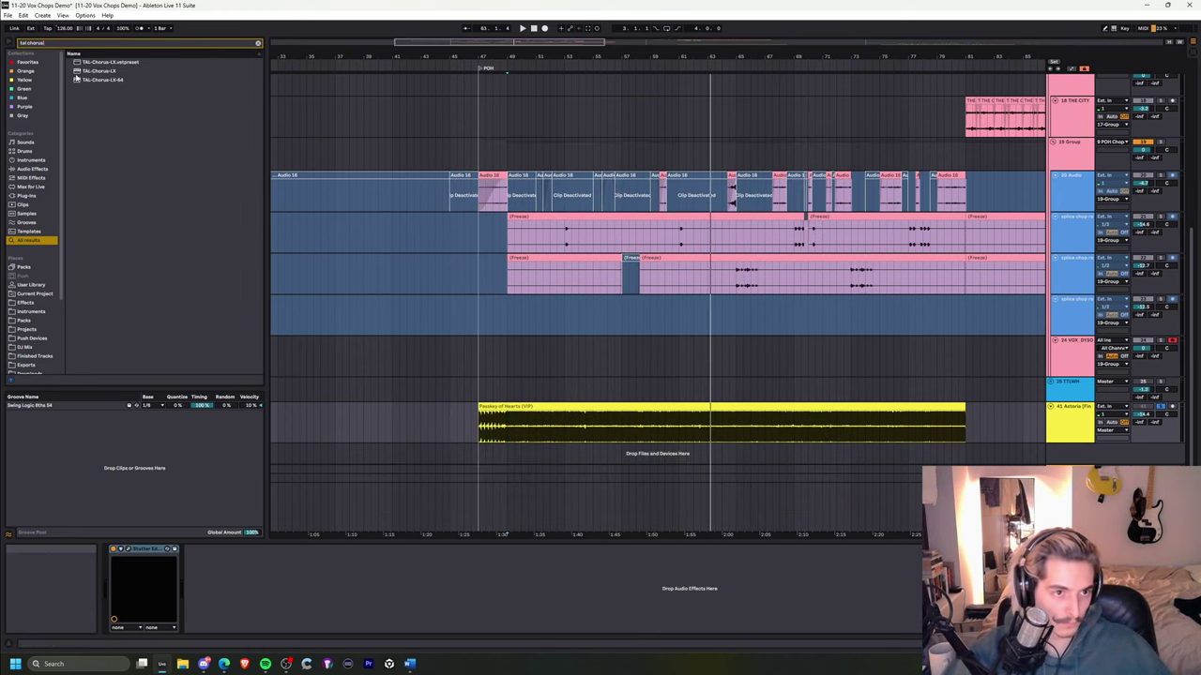
left_click(84, 80)
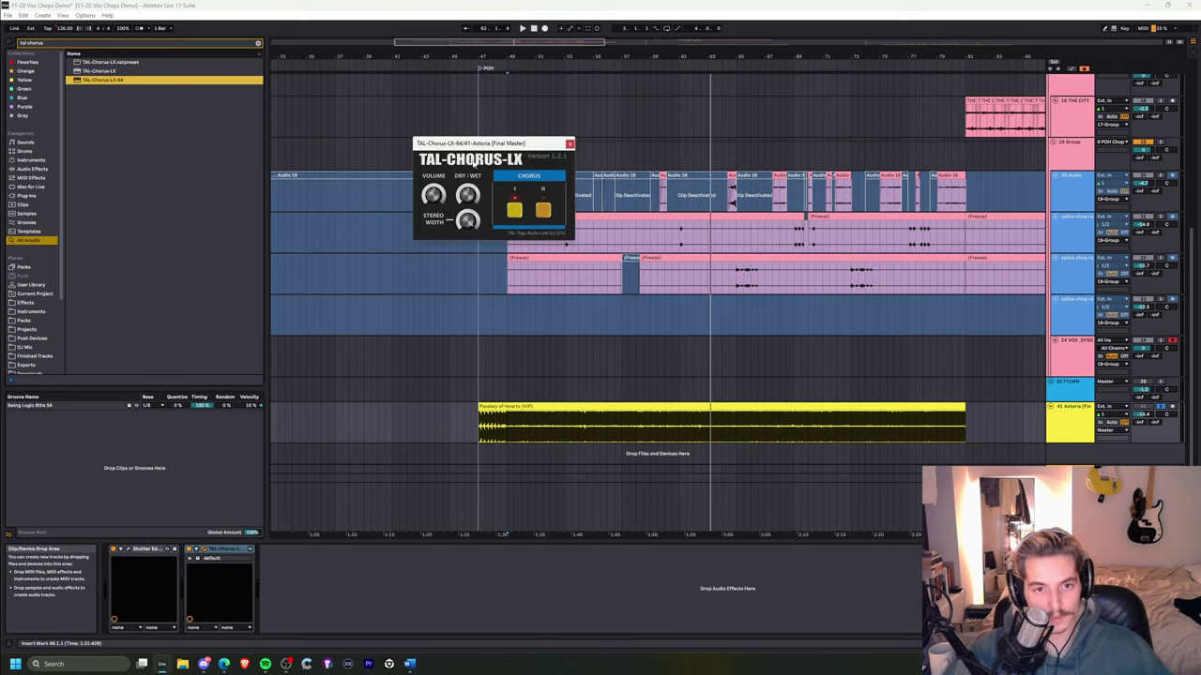
left_click_drag(479, 144, 481, 165)
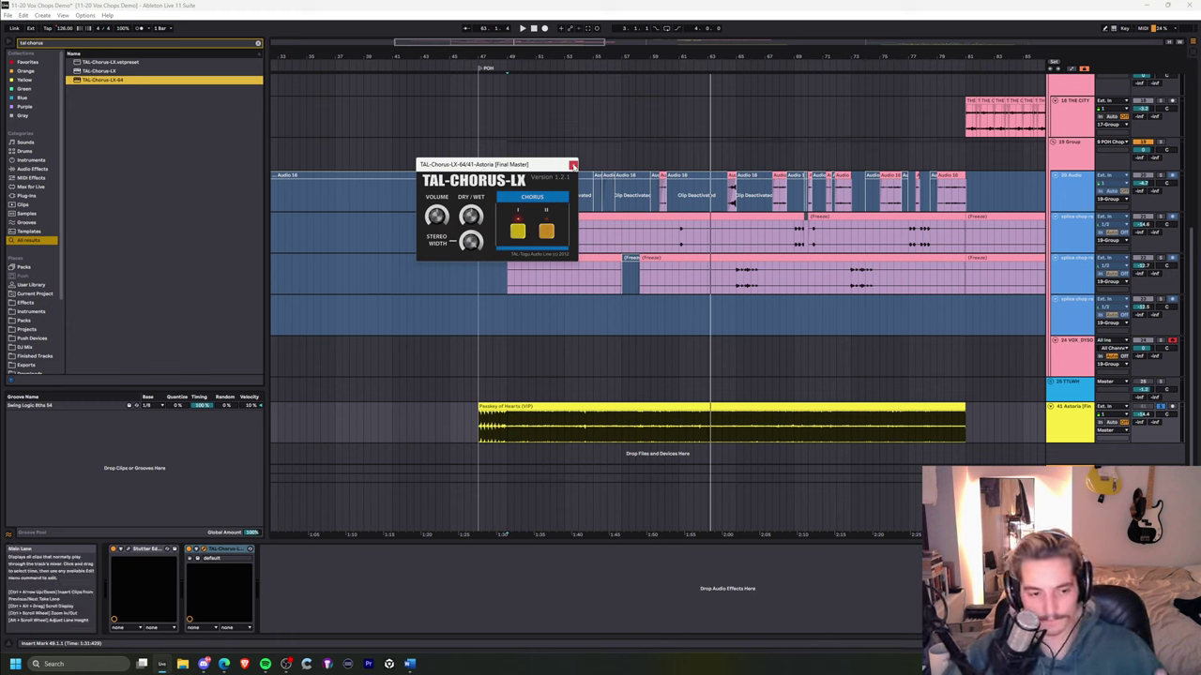
left_click(572, 166)
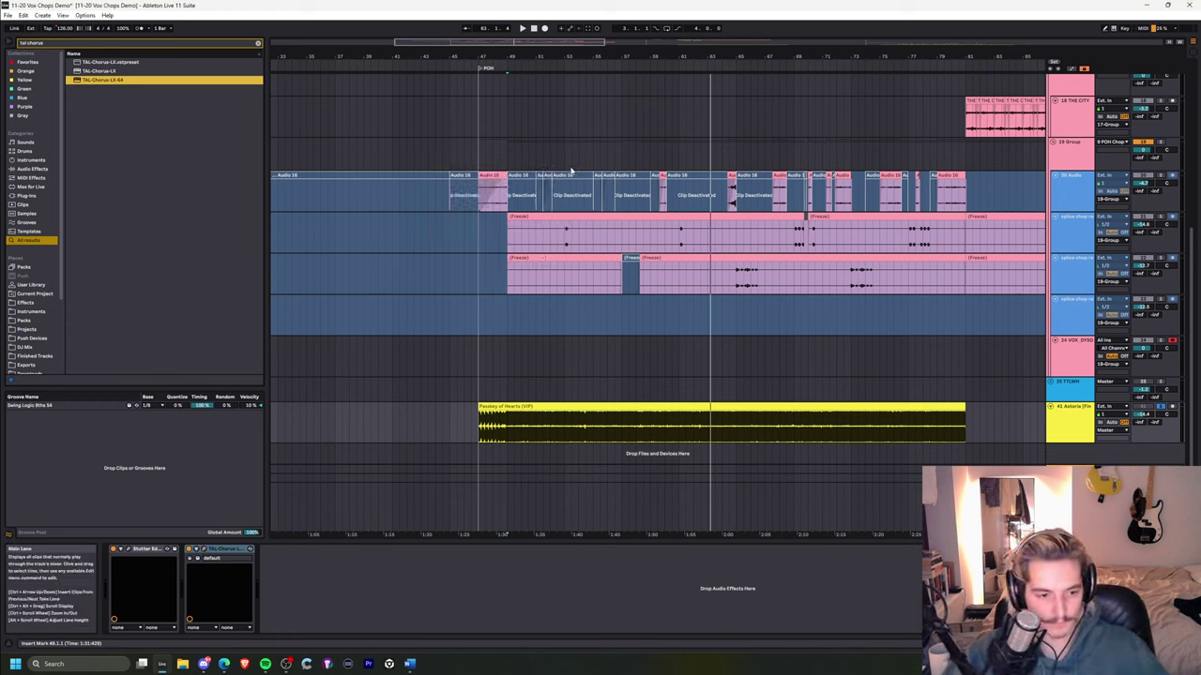
left_click(220, 557)
key("Delete")
- Reopen Stutter Edit 2 and examine its other effect modules, including Comb, Tapestop, Delay, Distort and Lo-Fi
left_click(129, 550)
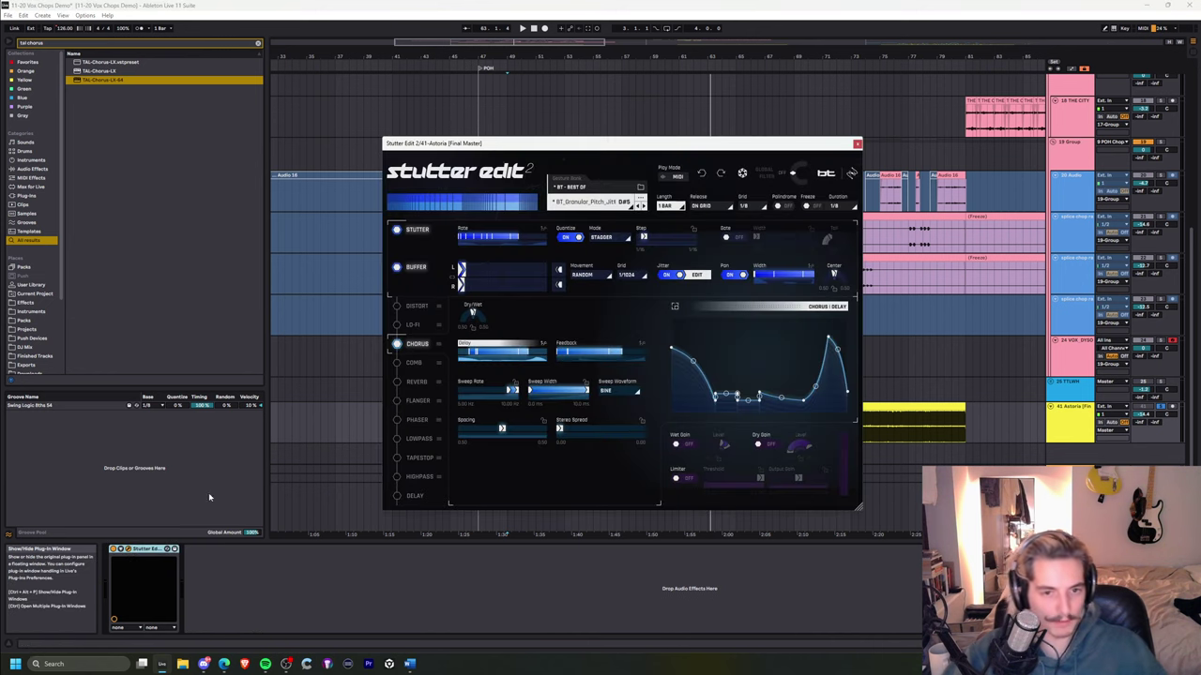
left_click(413, 386)
left_click(420, 367)
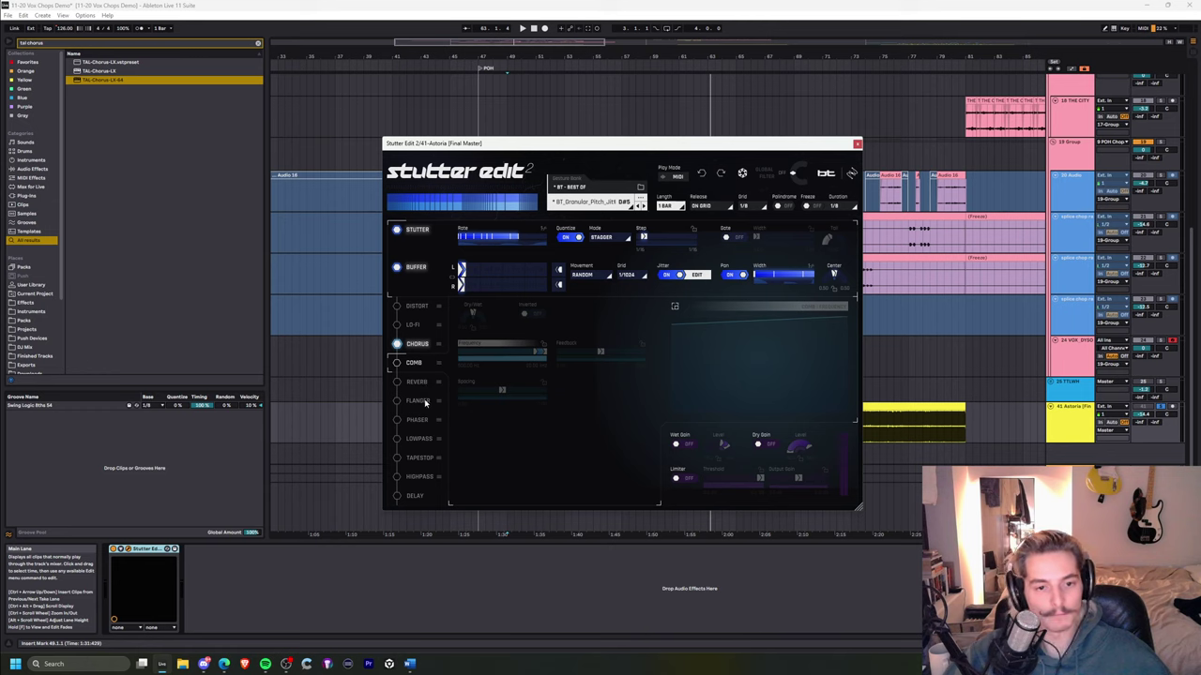
left_click(416, 458)
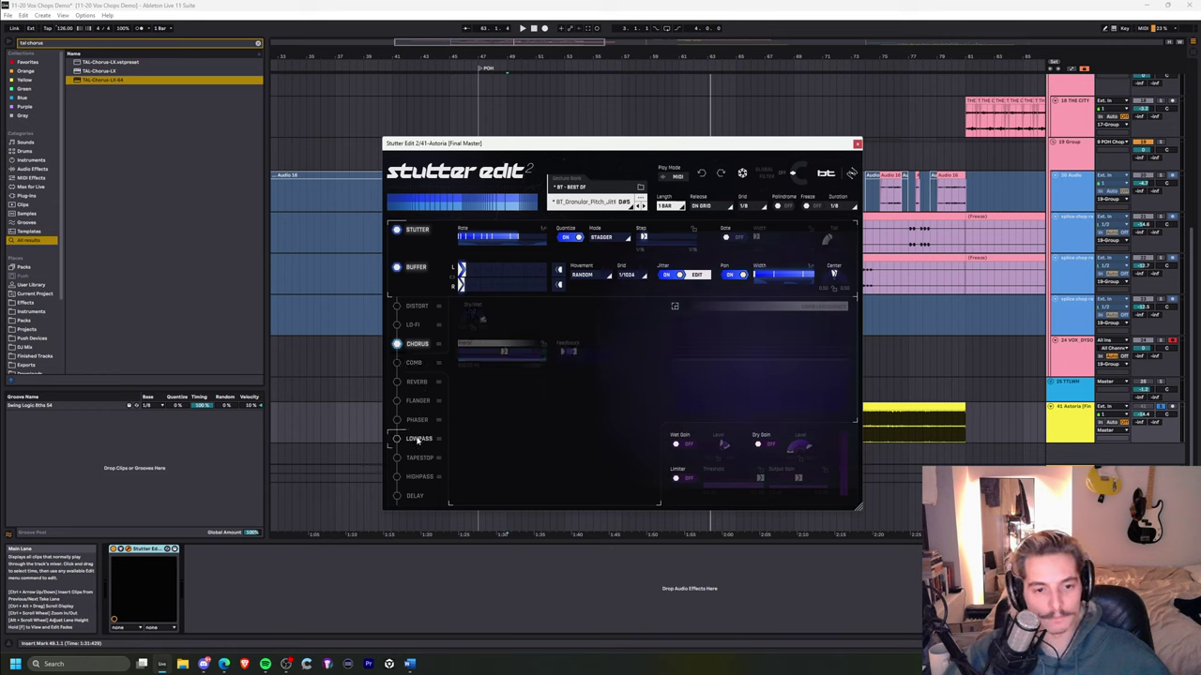
left_click(416, 495)
left_click(421, 309)
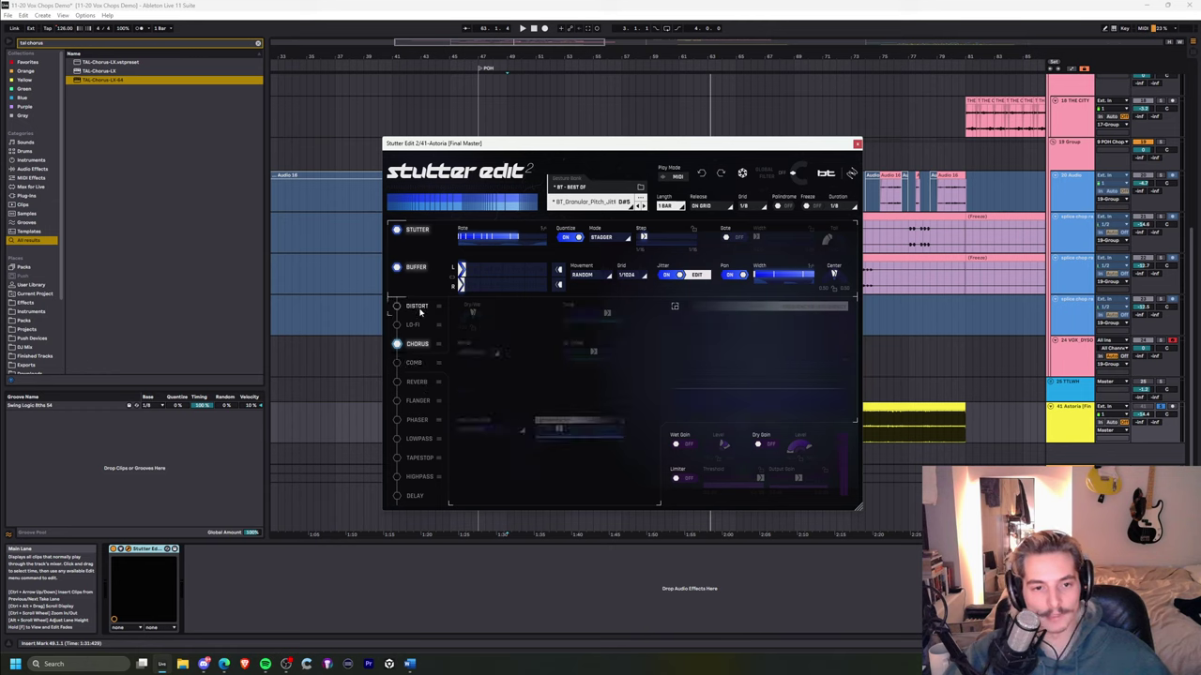
left_click(411, 326)
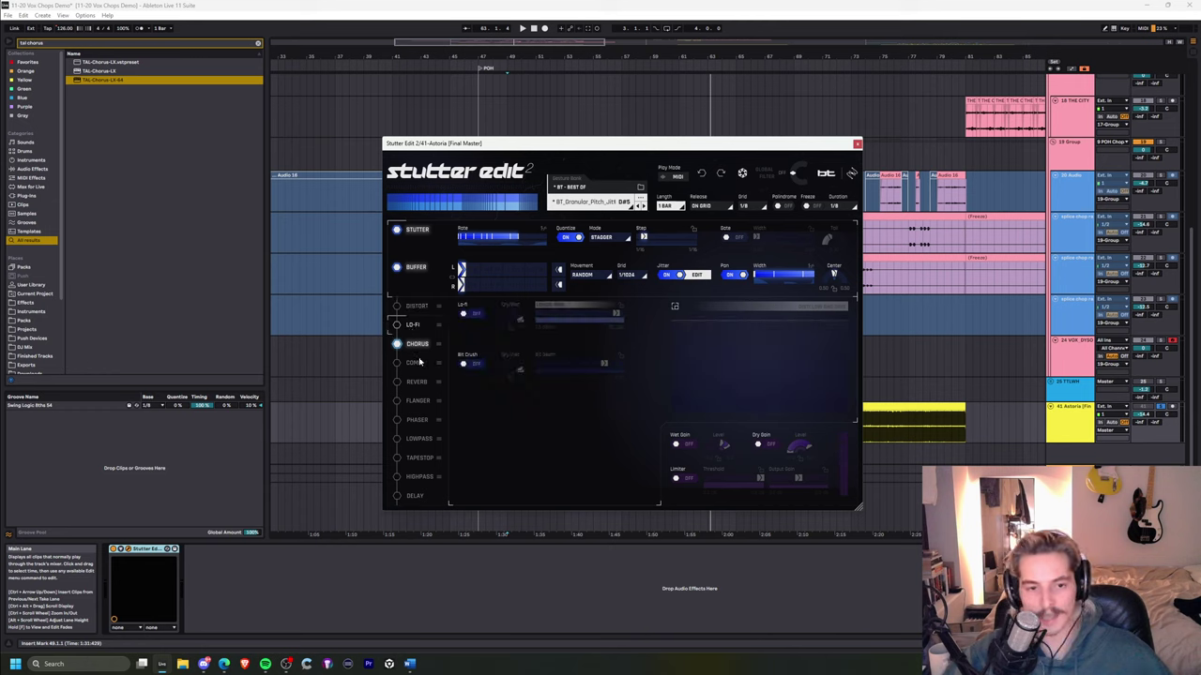
left_click(418, 312)
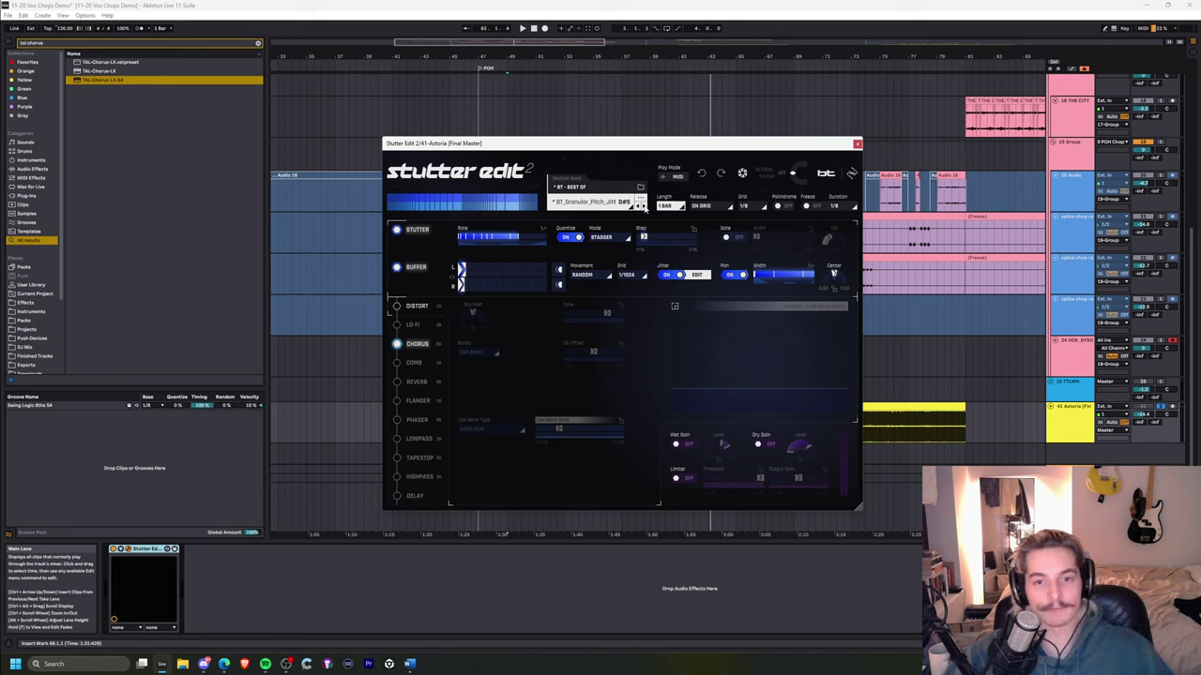
- Go through the gestures from BT_New_Skool_Tape_Stop on E5 to BT_Pitch_Blur on F#5, examining the Tapestop slowdown curve
left_click(643, 206)
left_click(413, 460)
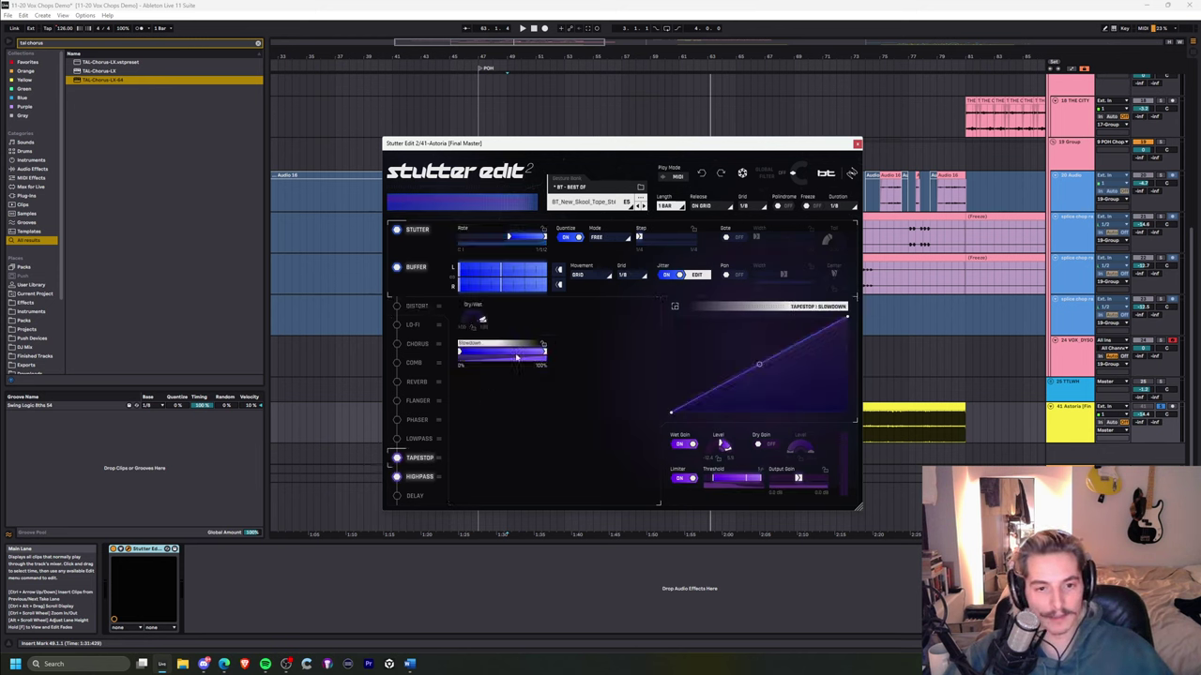
left_click(644, 206)
left_click(643, 206)
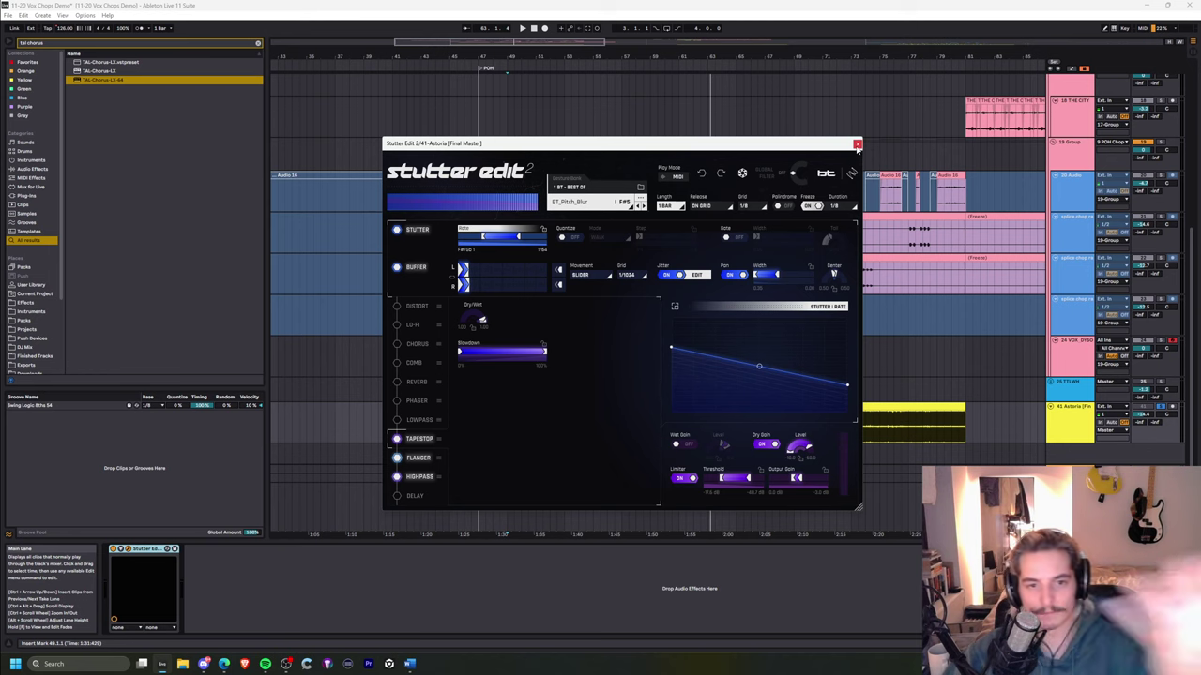
- Close the Stutter Edit 2 window and delete the plug-in from the Astoria [Final Master] track
left_click(856, 146)
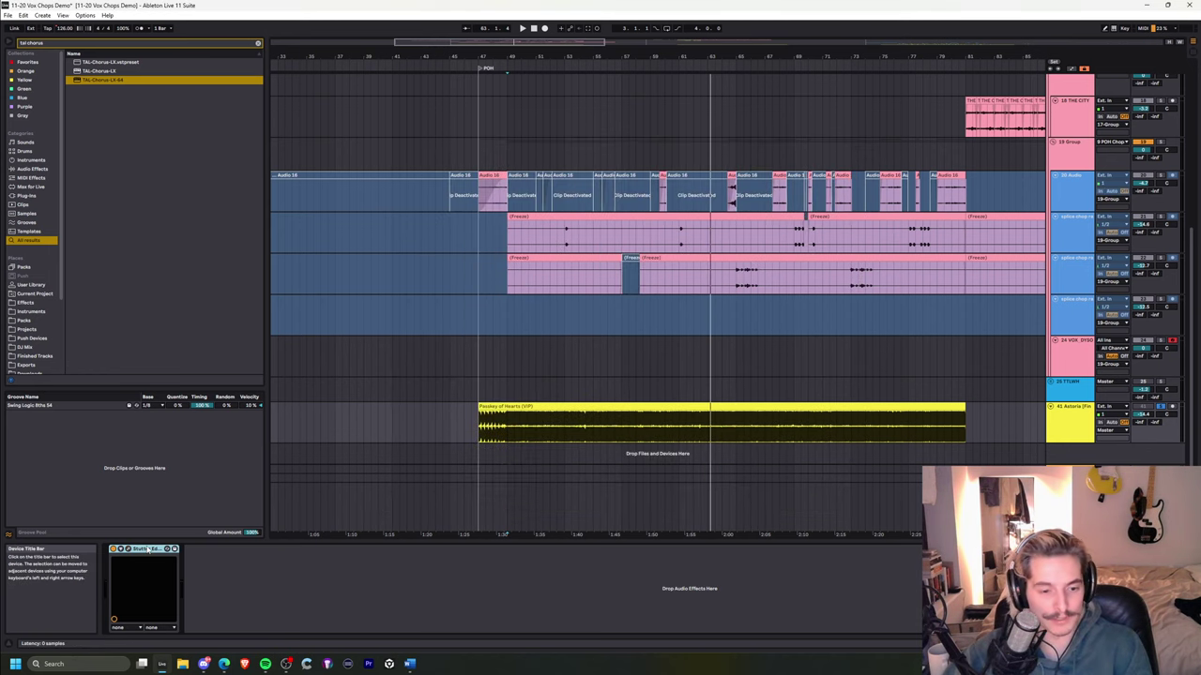
key("Delete")
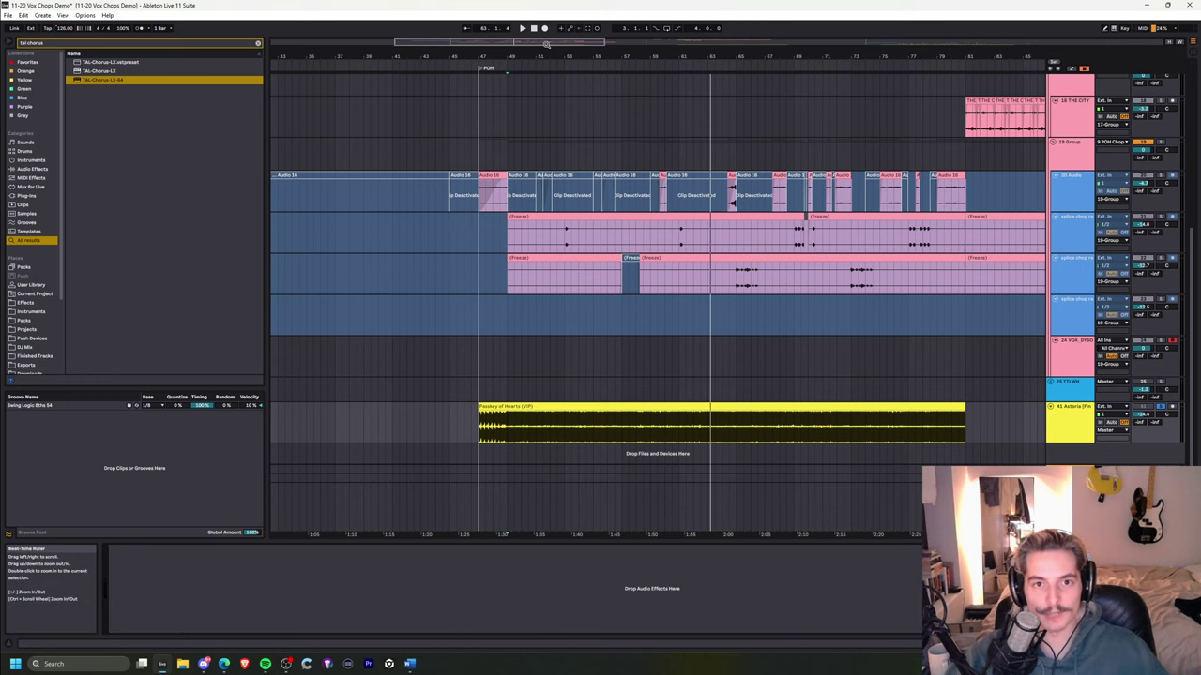
- Solo the 20 Audio track and play its Audio 18 vocal chop at the POH marker, around bar 47
left_click_drag(544, 54, 524, 80)
left_click(557, 232)
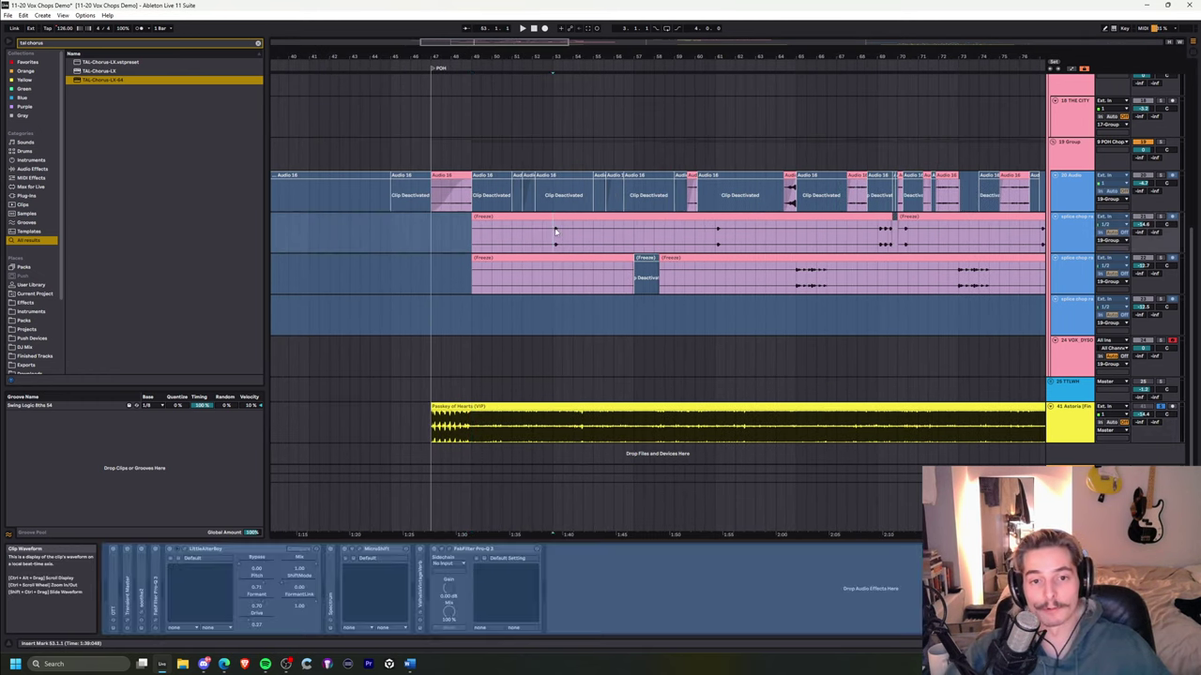
scroll(556, 239, "up", 2)
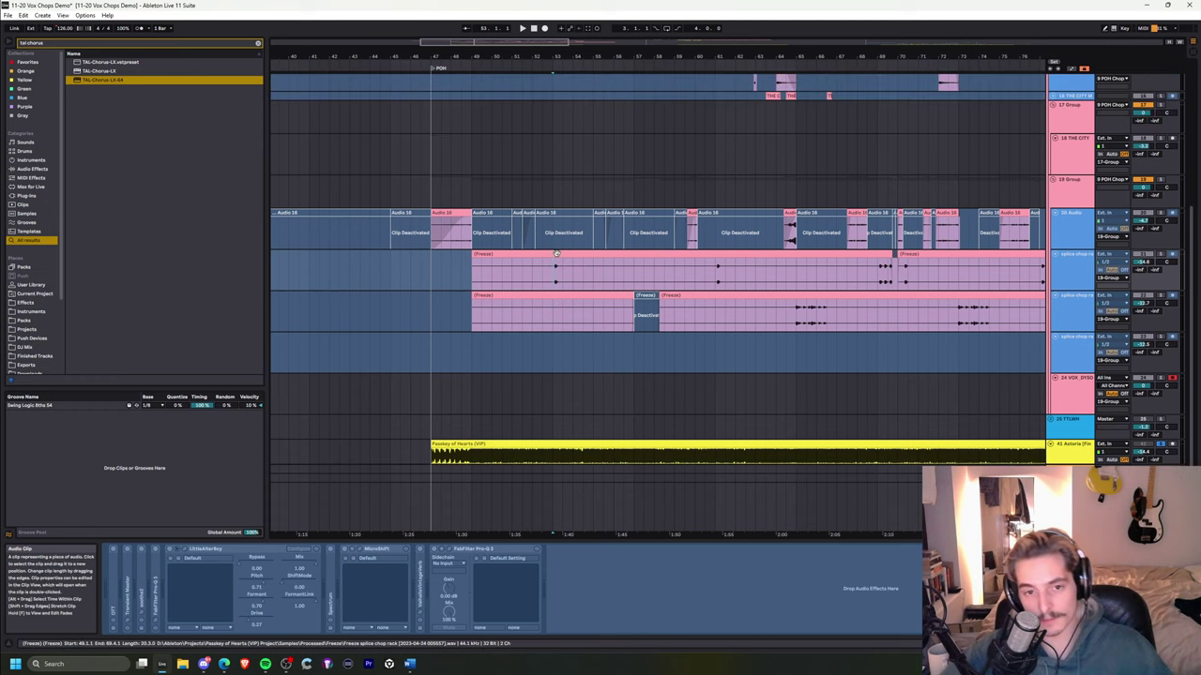
scroll(557, 253, "up", 4)
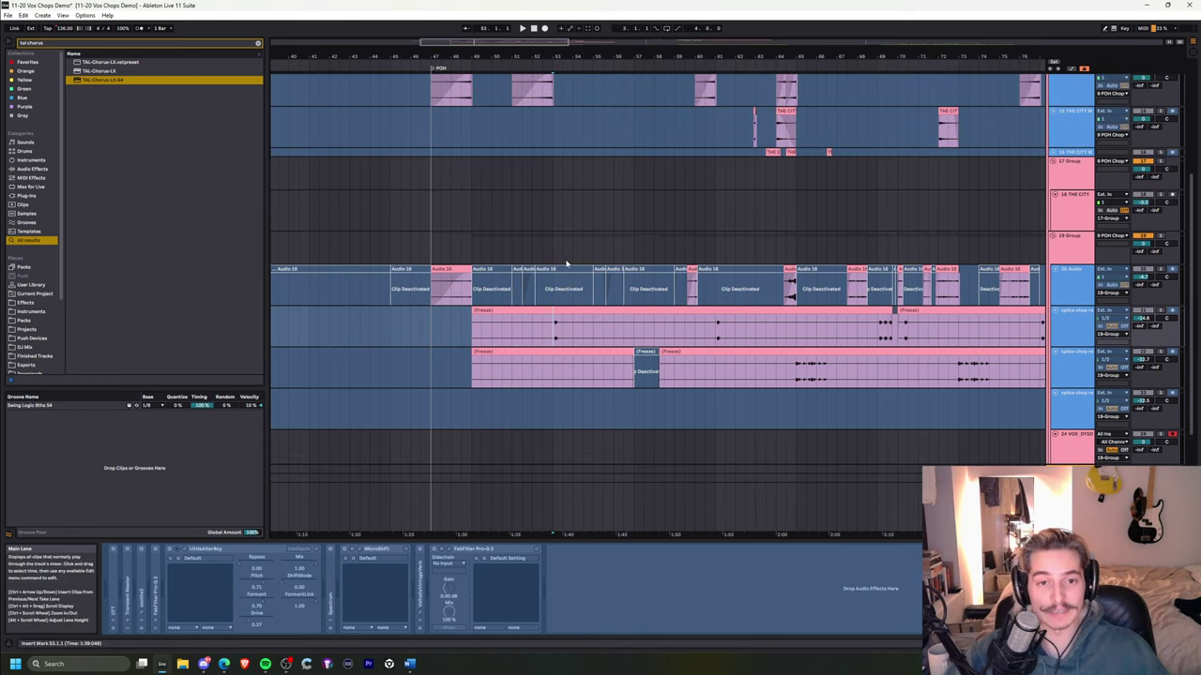
left_click(453, 288)
key("space")
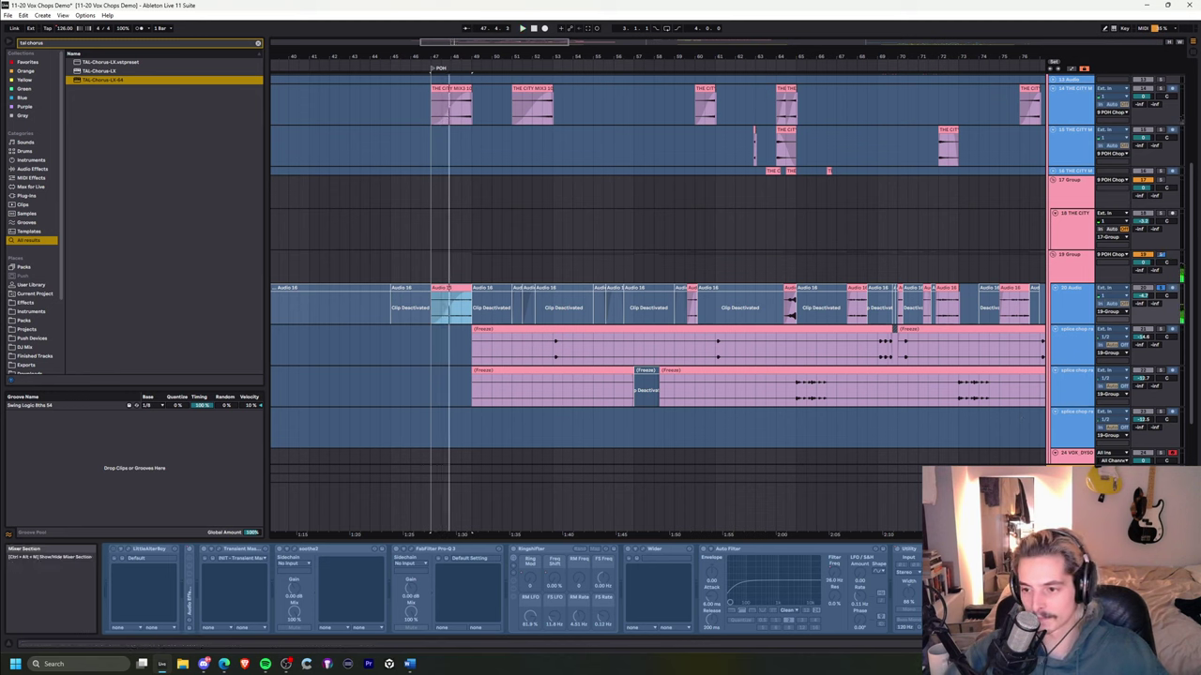
left_click(1072, 495)
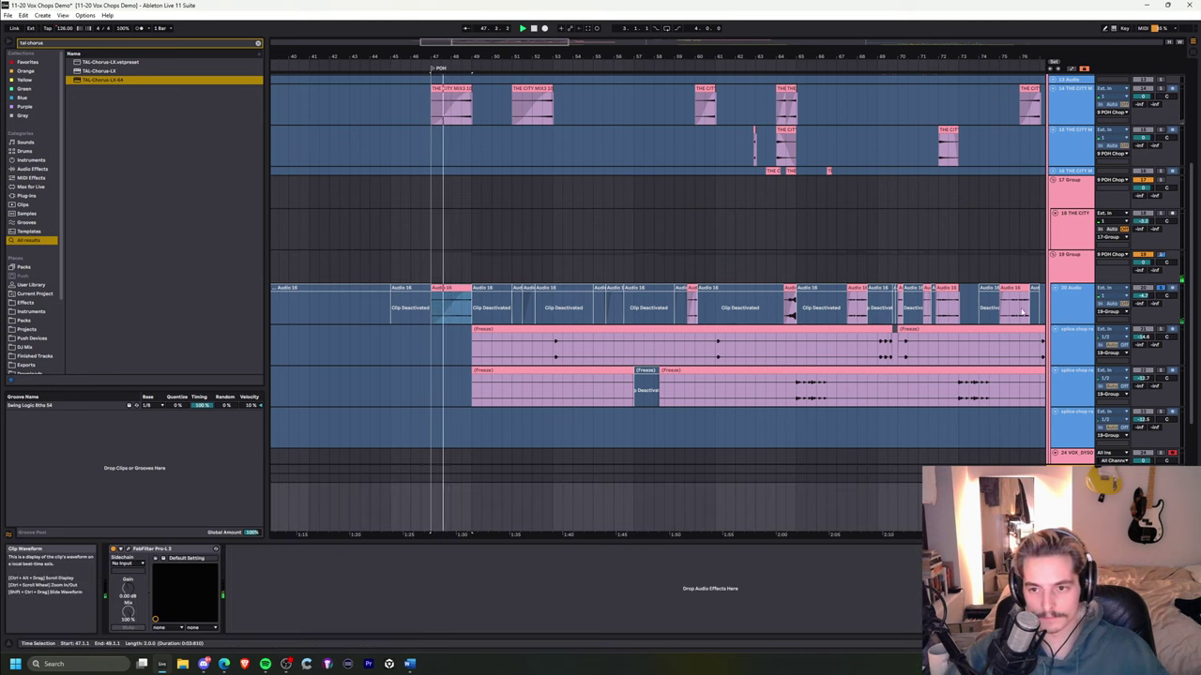
- Play the Audio 18 vocal chops on the 20 Audio track from bar 72 and from bar 75
left_click(939, 316)
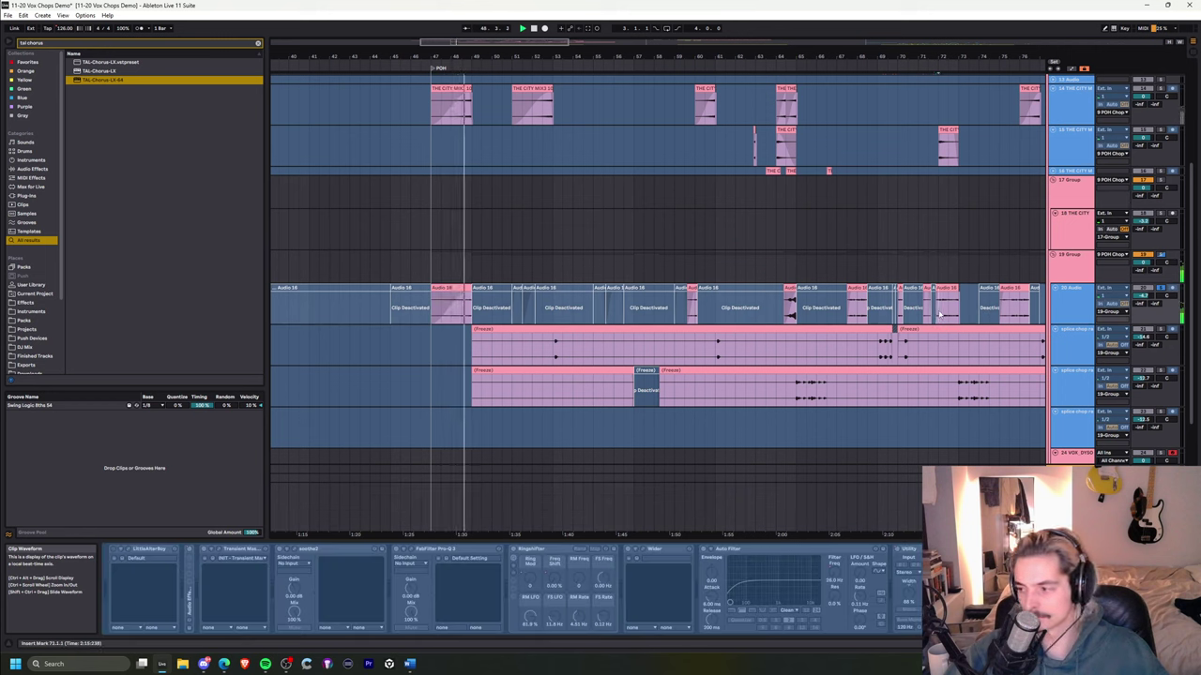
left_click(940, 315)
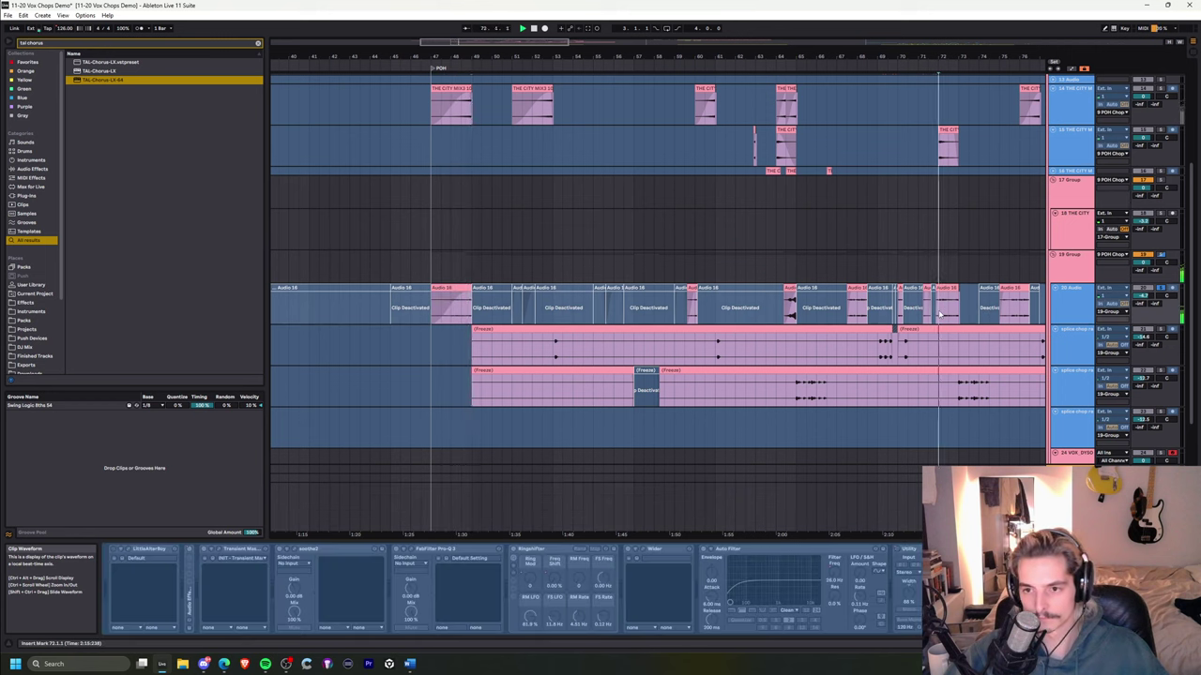
left_click(1008, 314)
key("space")
key("space")
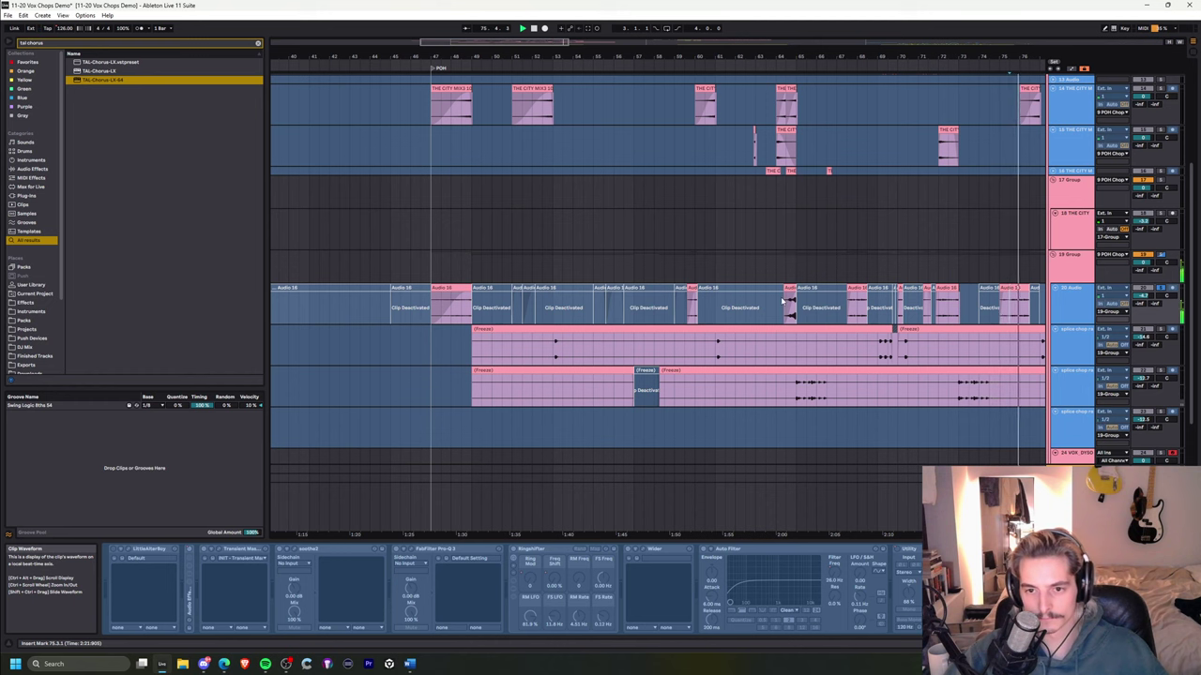
- Play the short Audio 18 vocal chop on the 20 Audio track around bar 59
left_click(760, 58)
left_click_drag(760, 56, 626, 49)
left_click(564, 305)
key("space")
key("space")
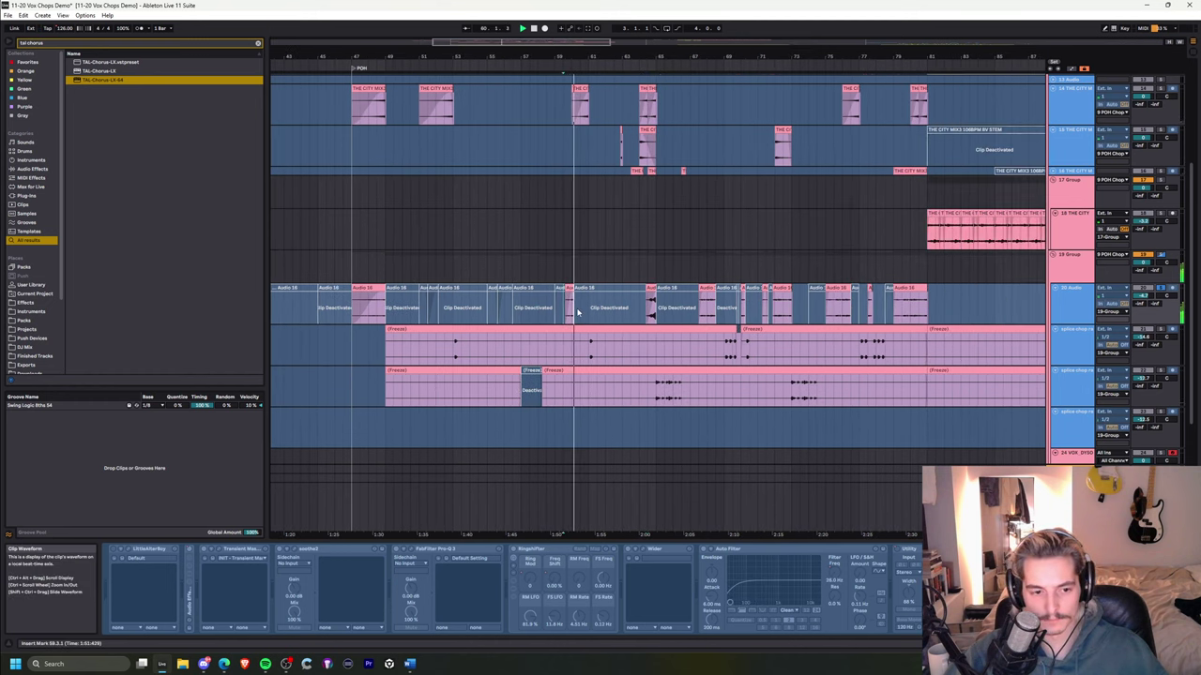
- Play the first frozen splice chop track from bar 61
scroll(629, 299, "up", 2)
scroll(708, 322, "up", 1)
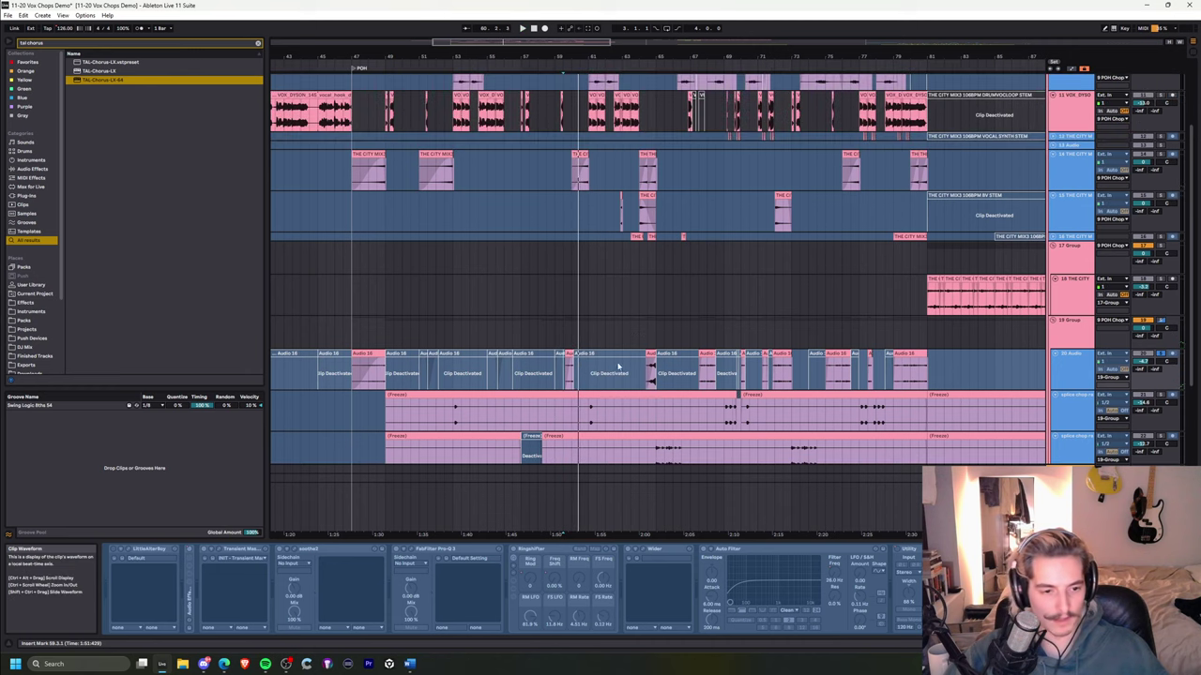
scroll(750, 460, "down", 1)
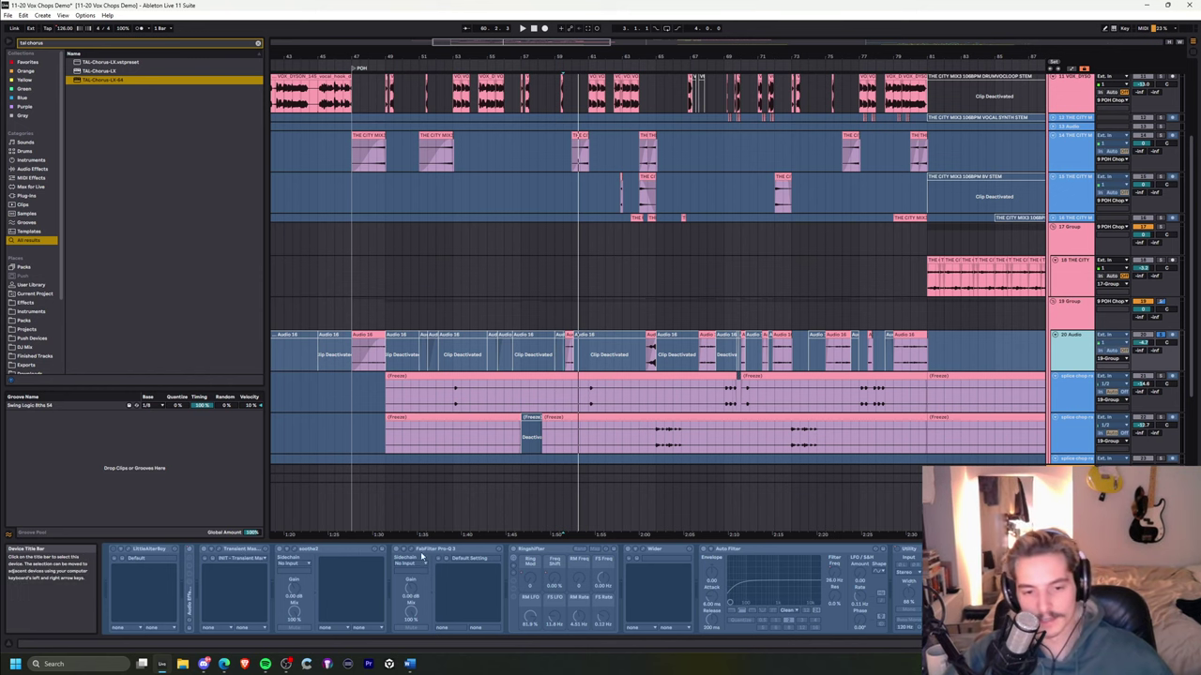
scroll(775, 399, "down", 3)
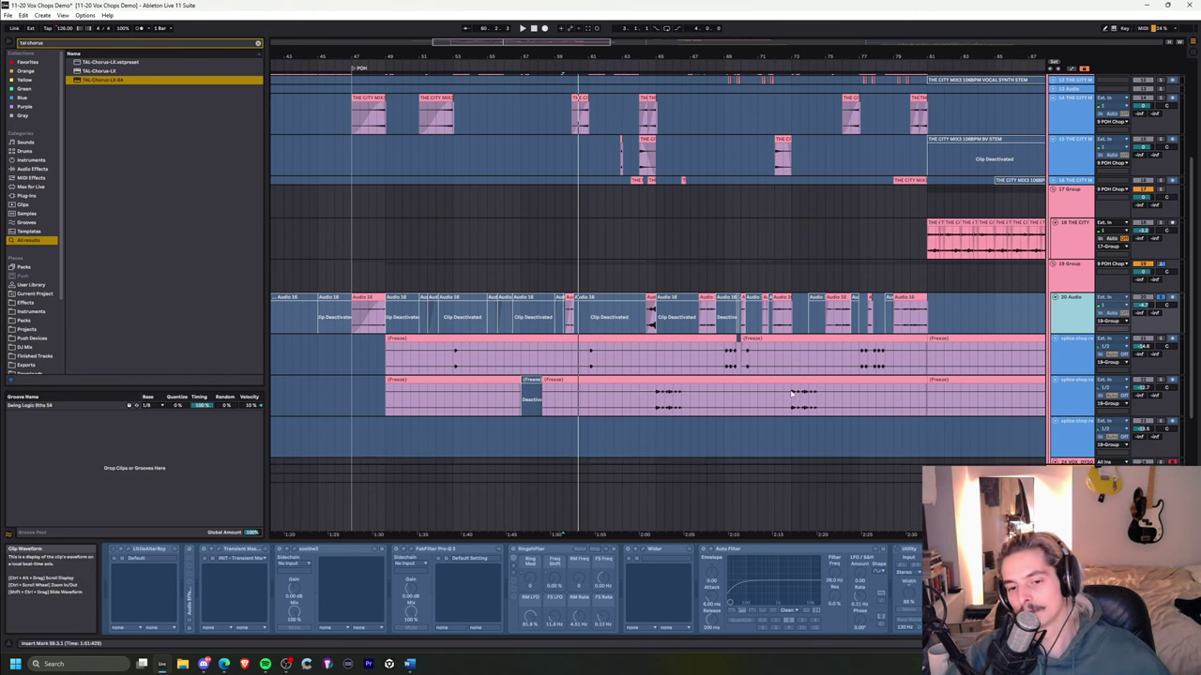
left_click(590, 336)
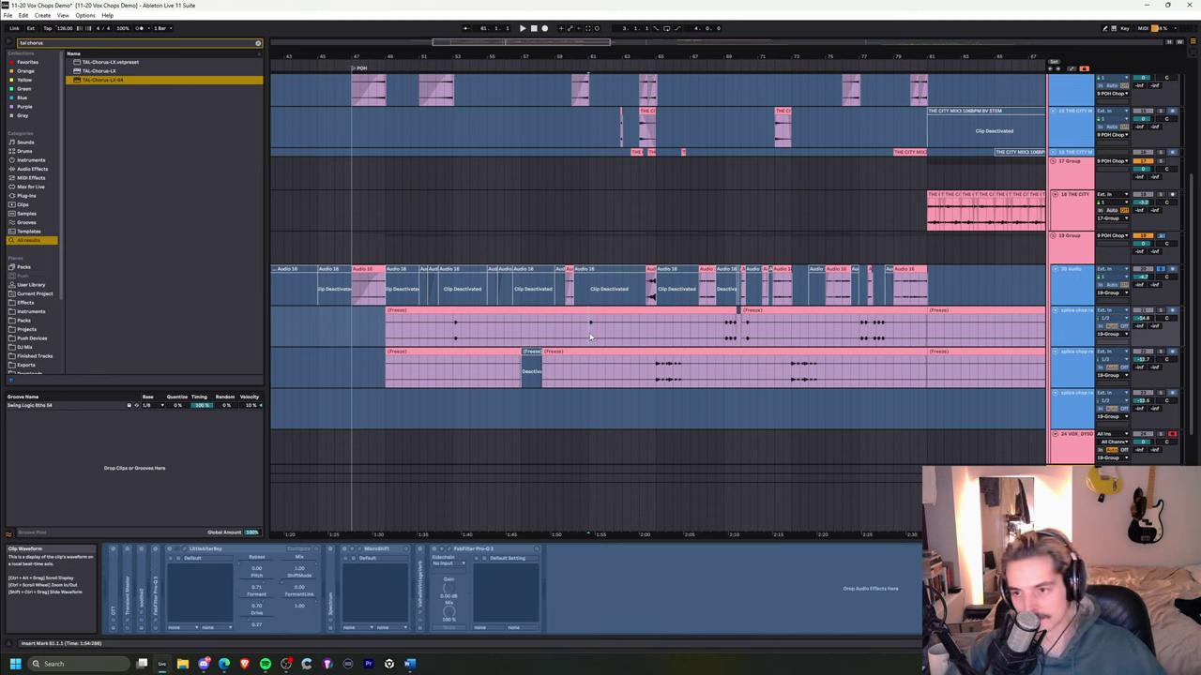
key("space")
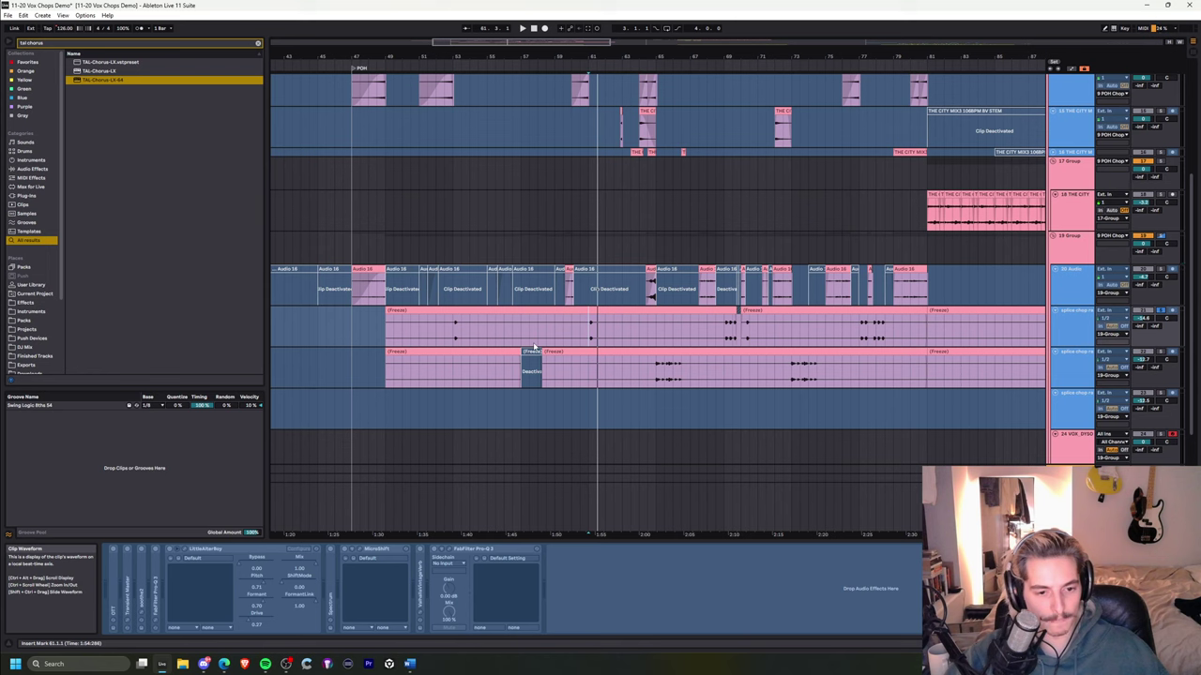
- Unfreeze the first splice chop track and bring up its MicroShift plug-in window
right_click(1074, 326)
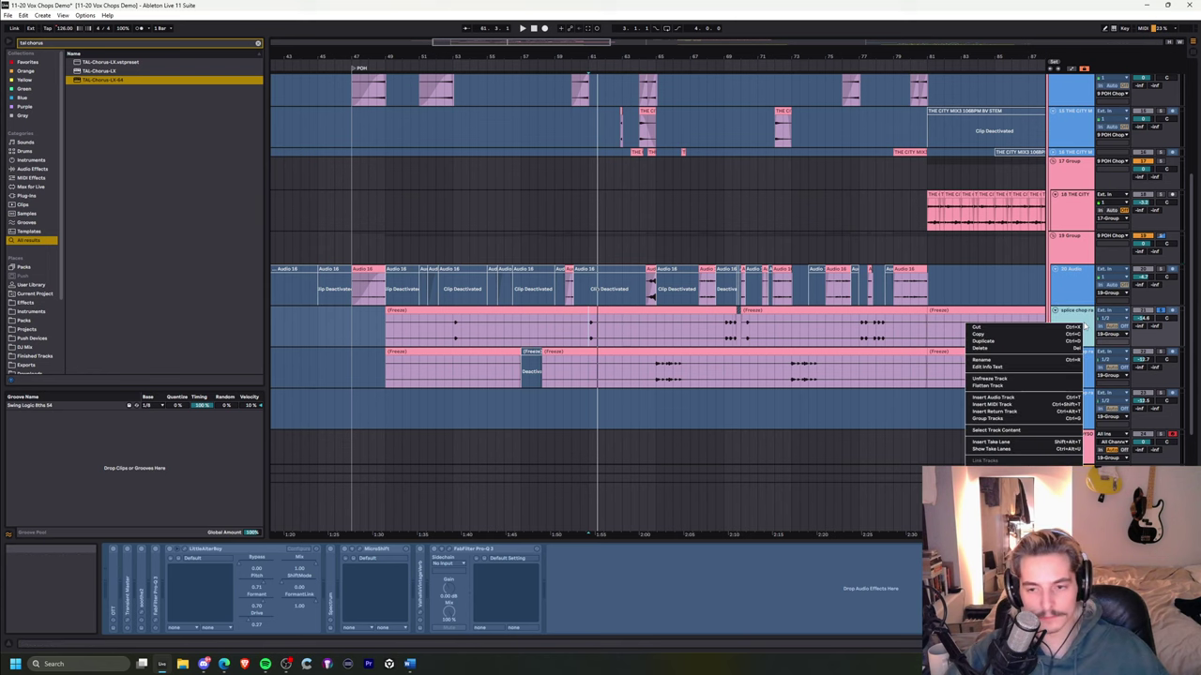
left_click(1036, 378)
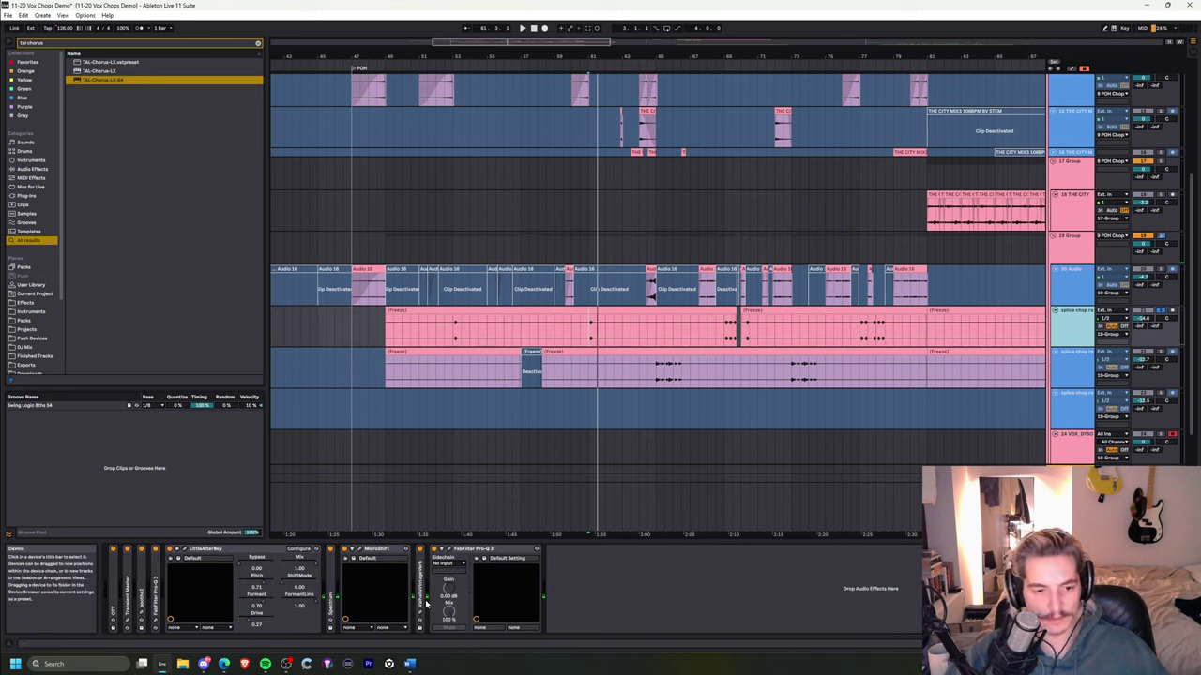
left_click(359, 552)
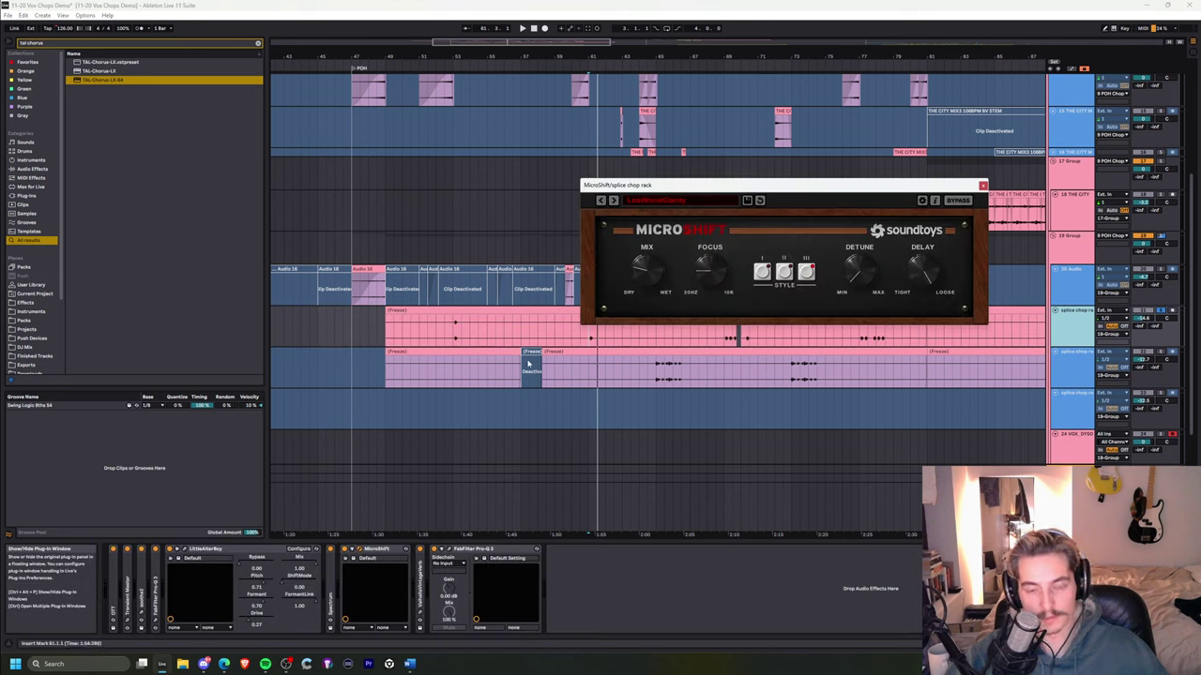
left_click_drag(630, 192, 527, 144)
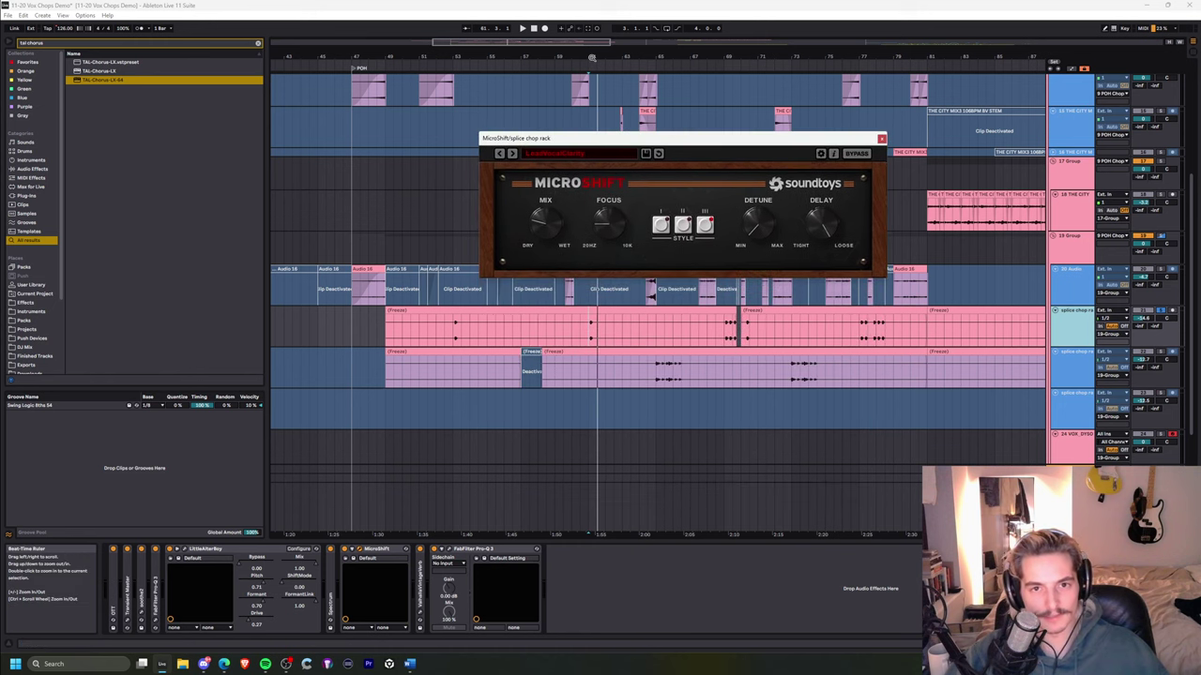
- Play back the unfrozen splice chop at bar 61 with the MicroShift settings in view
left_click_drag(589, 57, 558, 104)
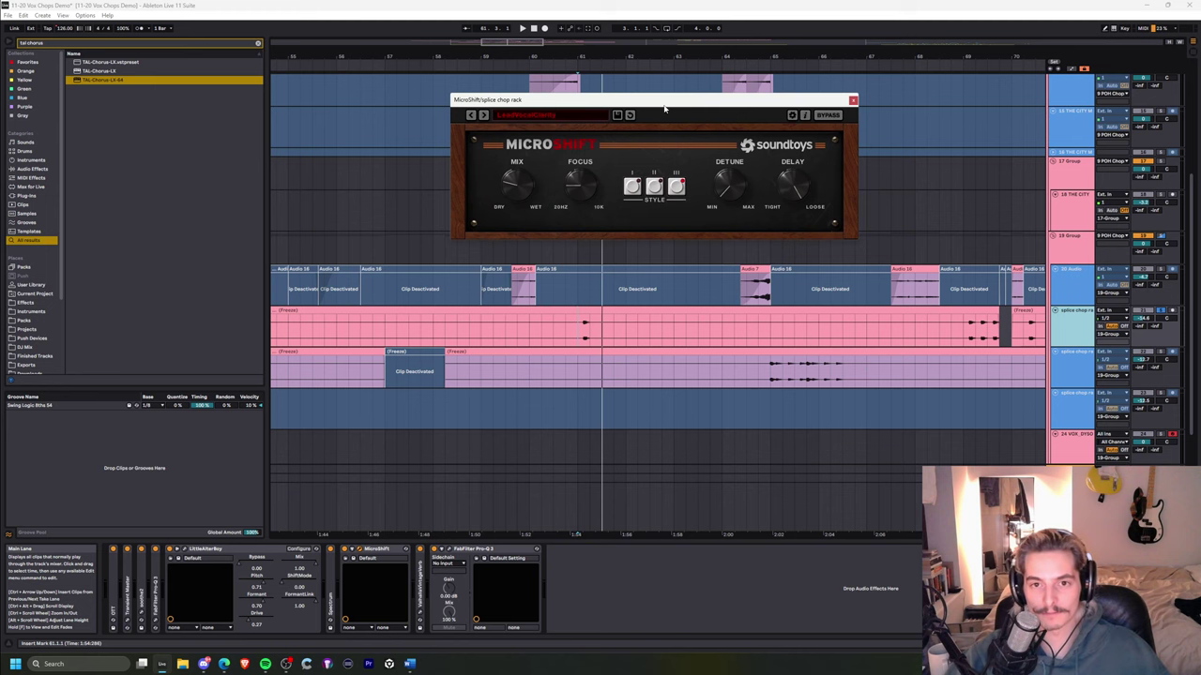
left_click_drag(664, 110, 678, 154)
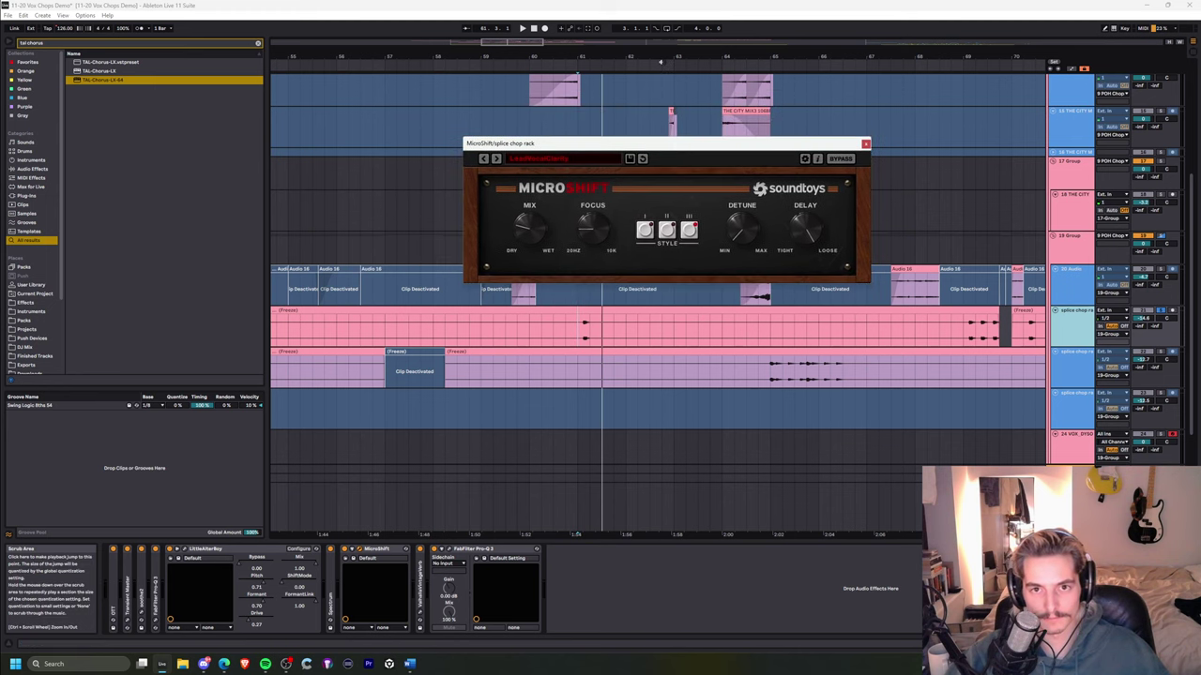
left_click_drag(660, 58, 649, 39)
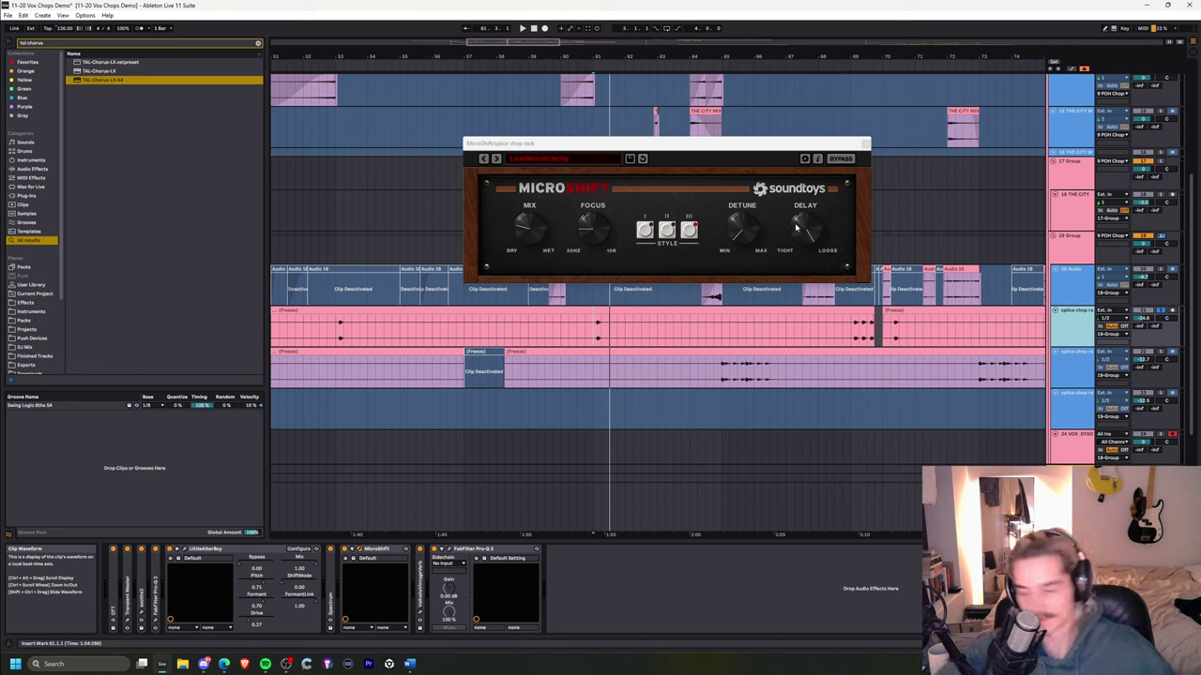
left_click(730, 235)
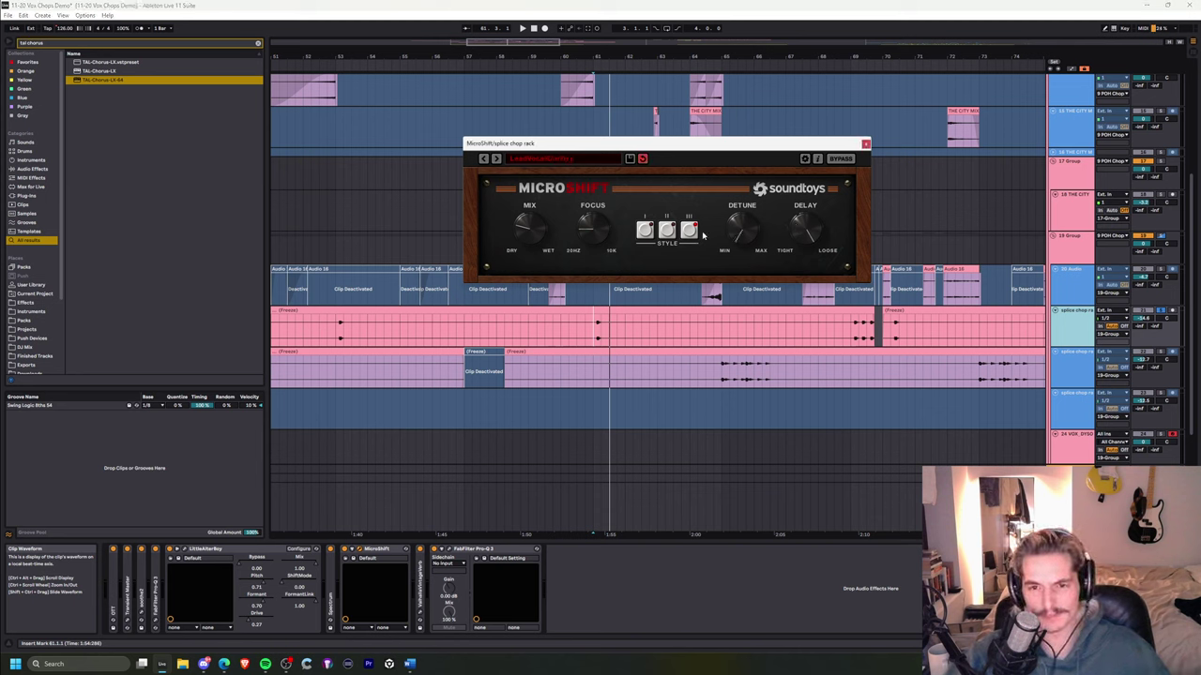
left_click(593, 341)
key("space")
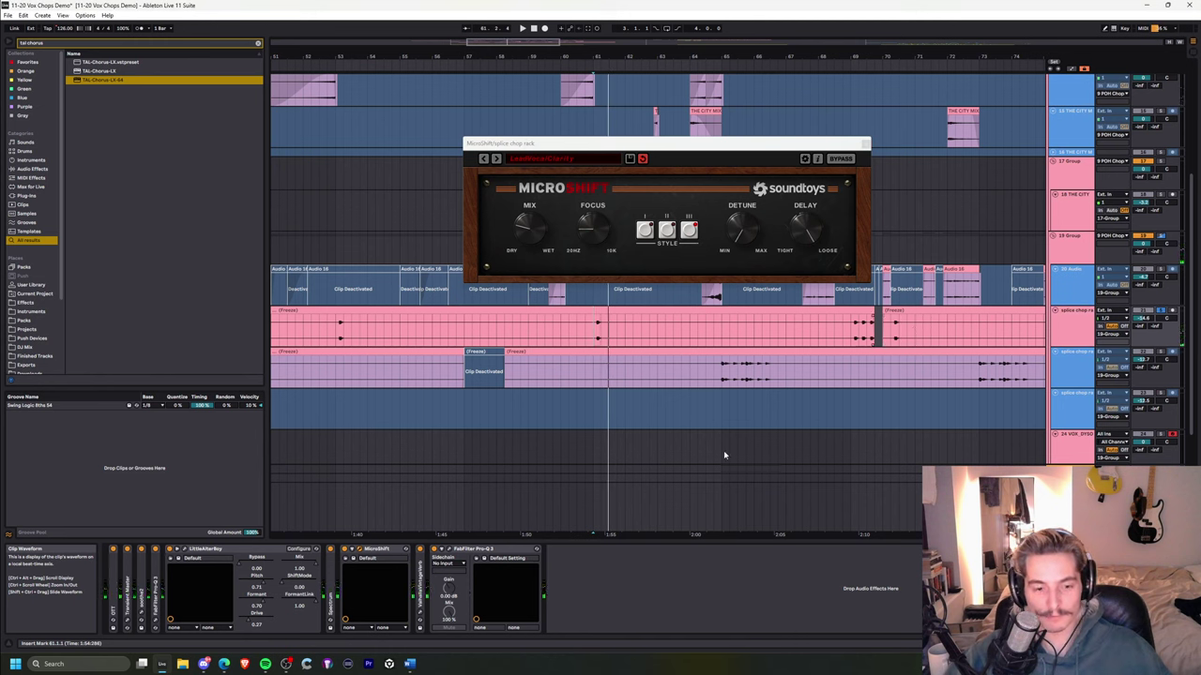
- Add a Utility at the end of the splice chop track's device chain with Mono enabled, and deactivate the device
key("ctrl+f")
type("utility")
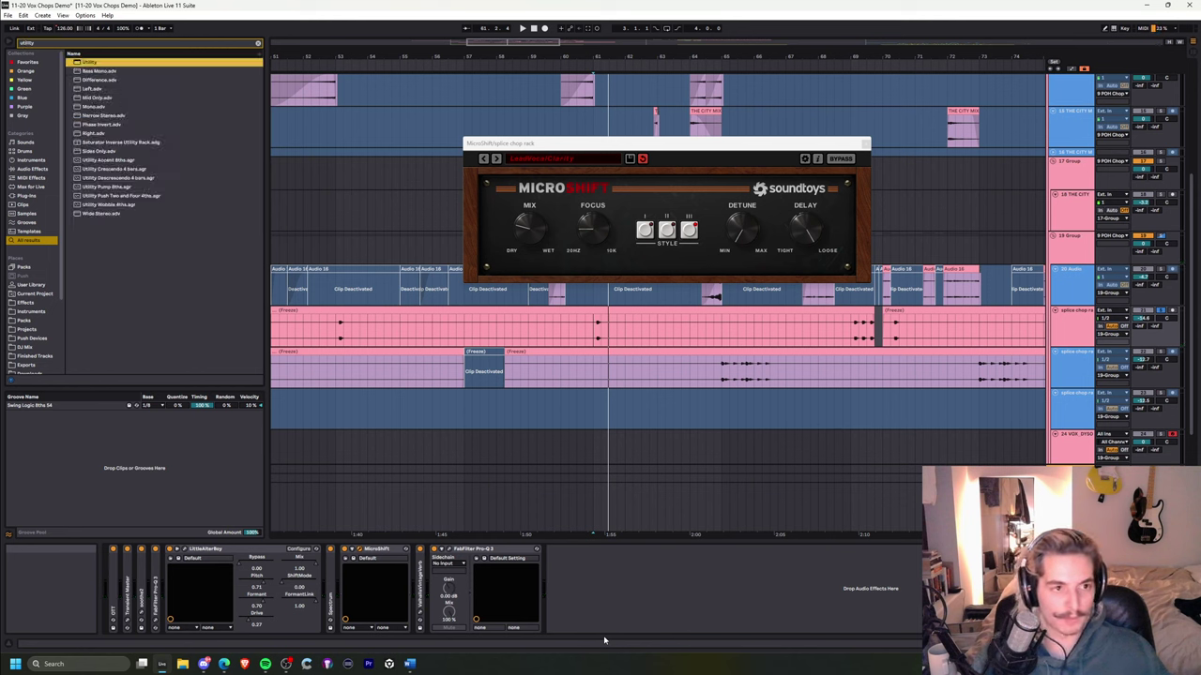
key("Return")
left_click(572, 610)
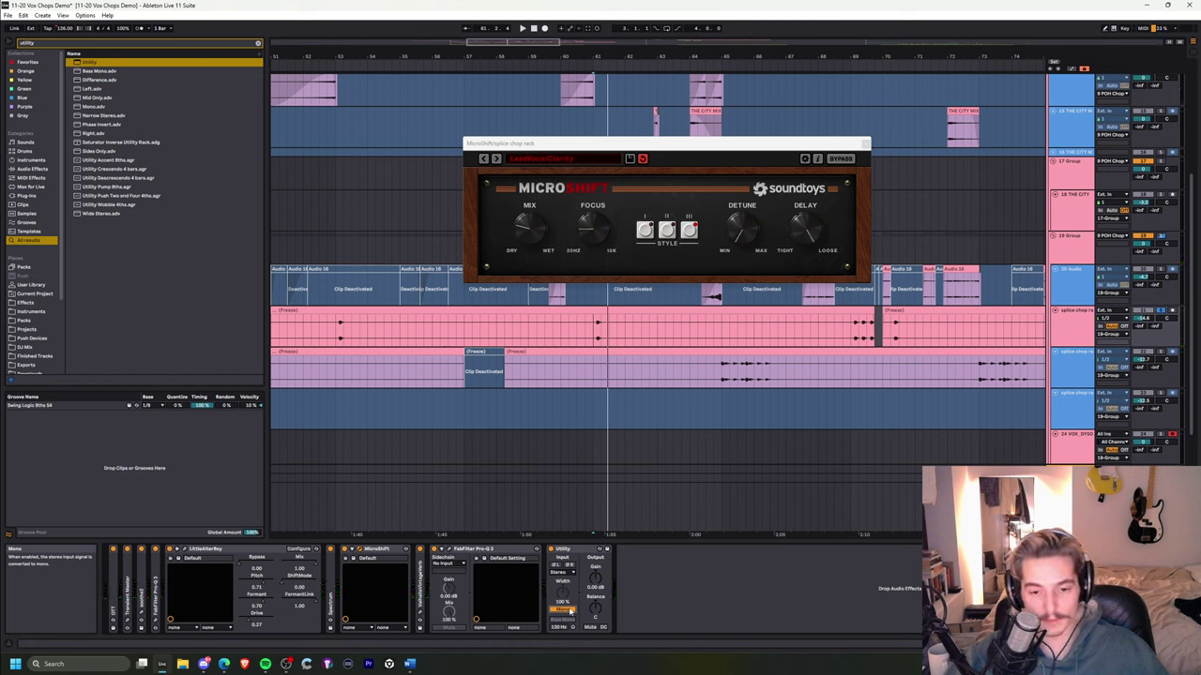
left_click(568, 610)
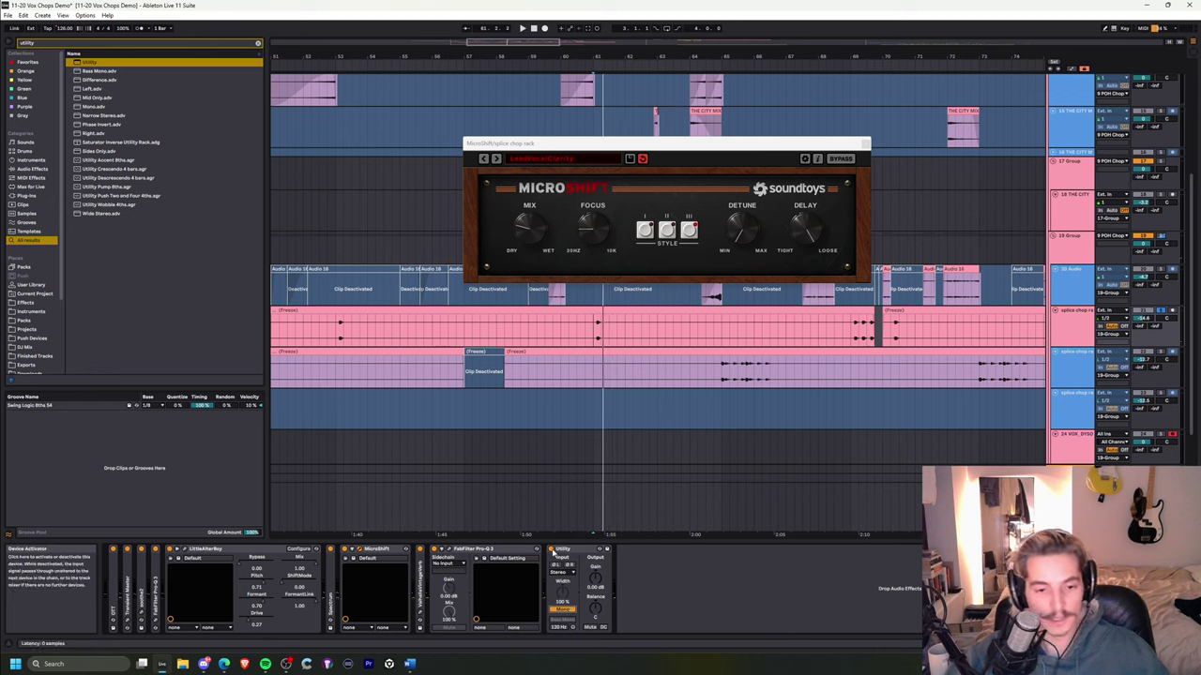
left_click(552, 551)
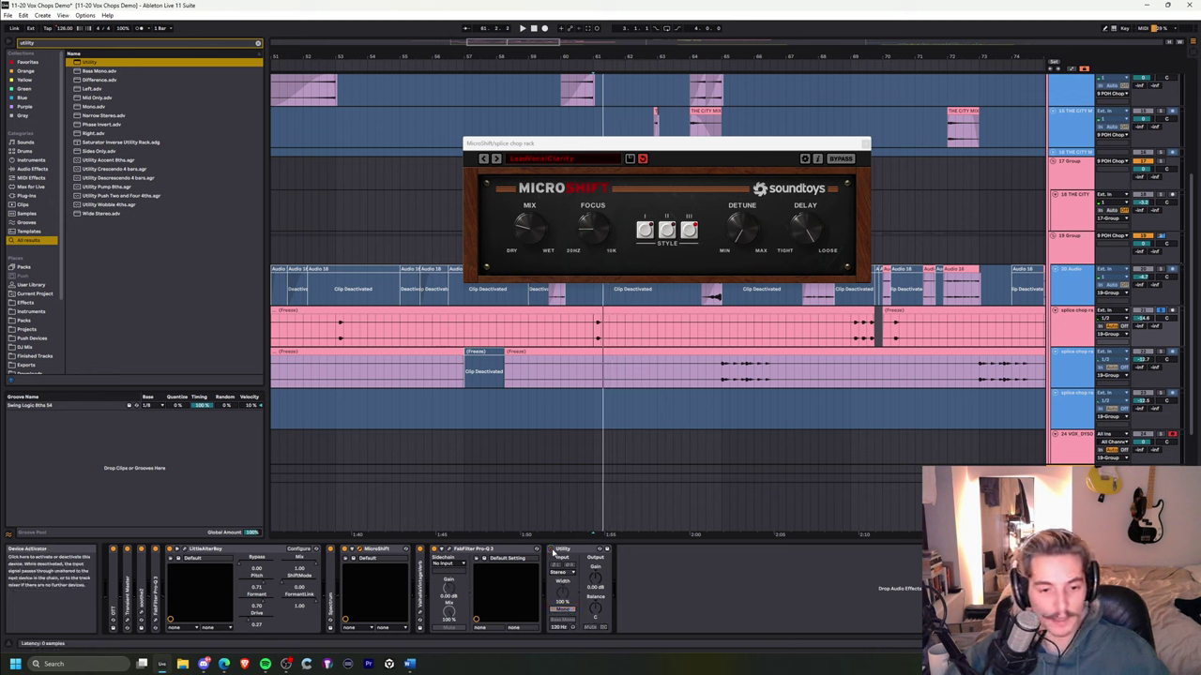
- Unfold the ValhallaVintageVerb device, show the automation of its Mix parameter, and close the MicroShift window
double_click(418, 573)
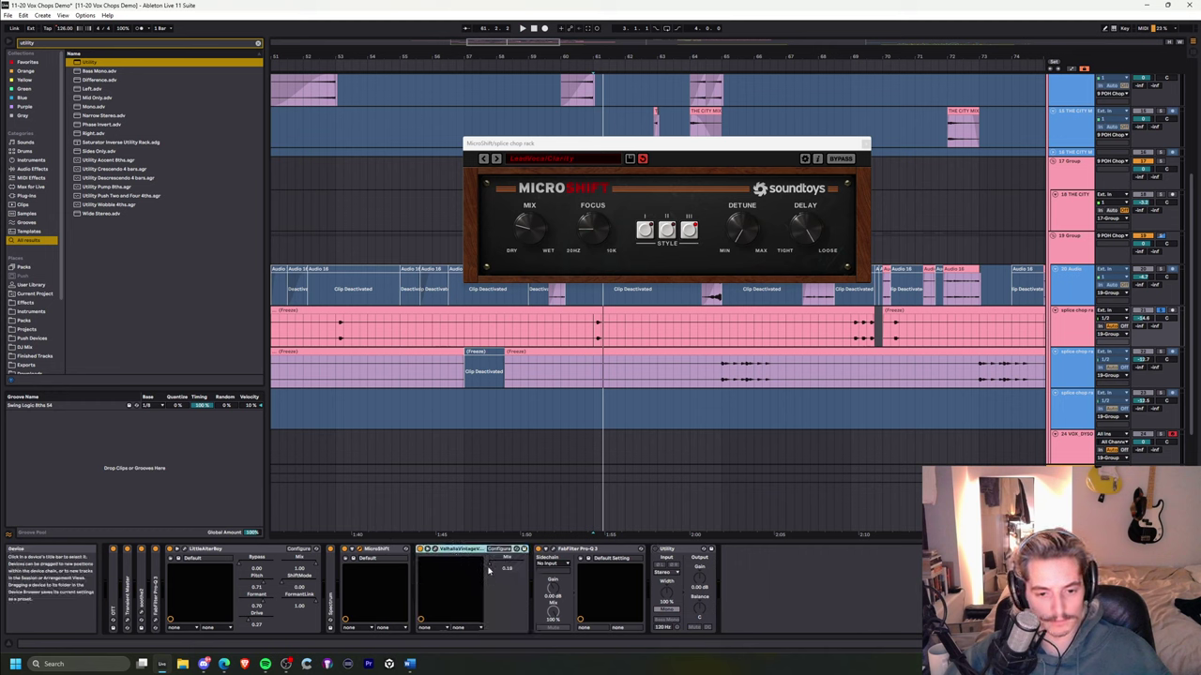
right_click(490, 567)
left_click(511, 569)
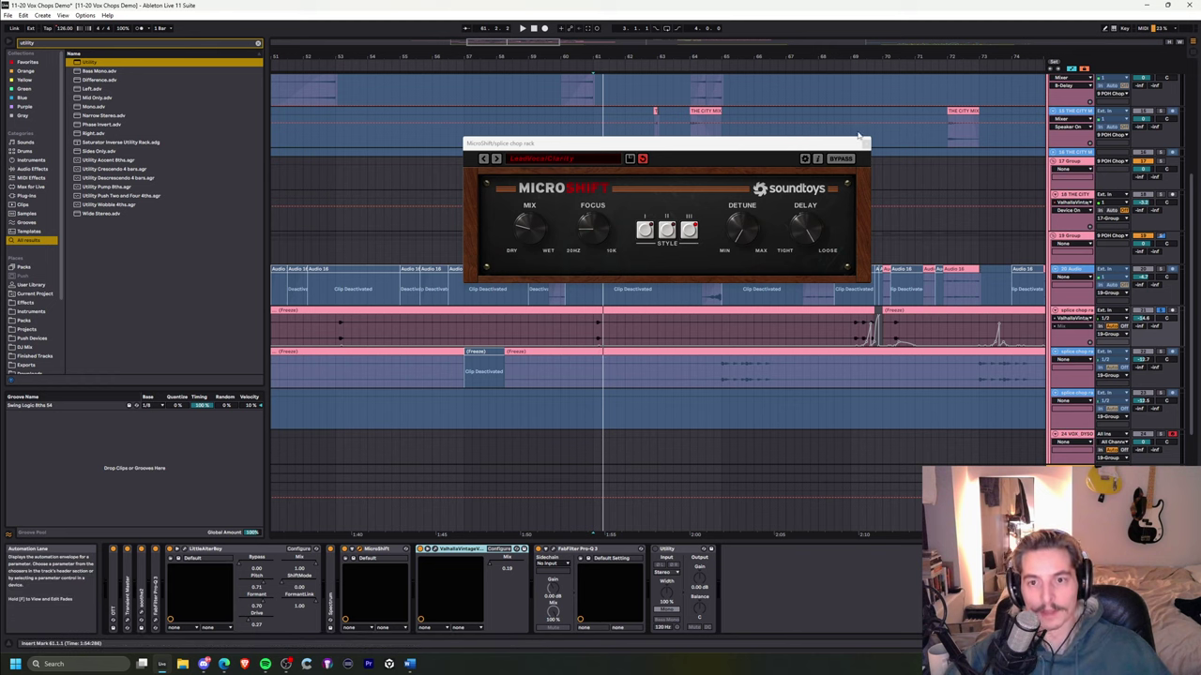
left_click(865, 145)
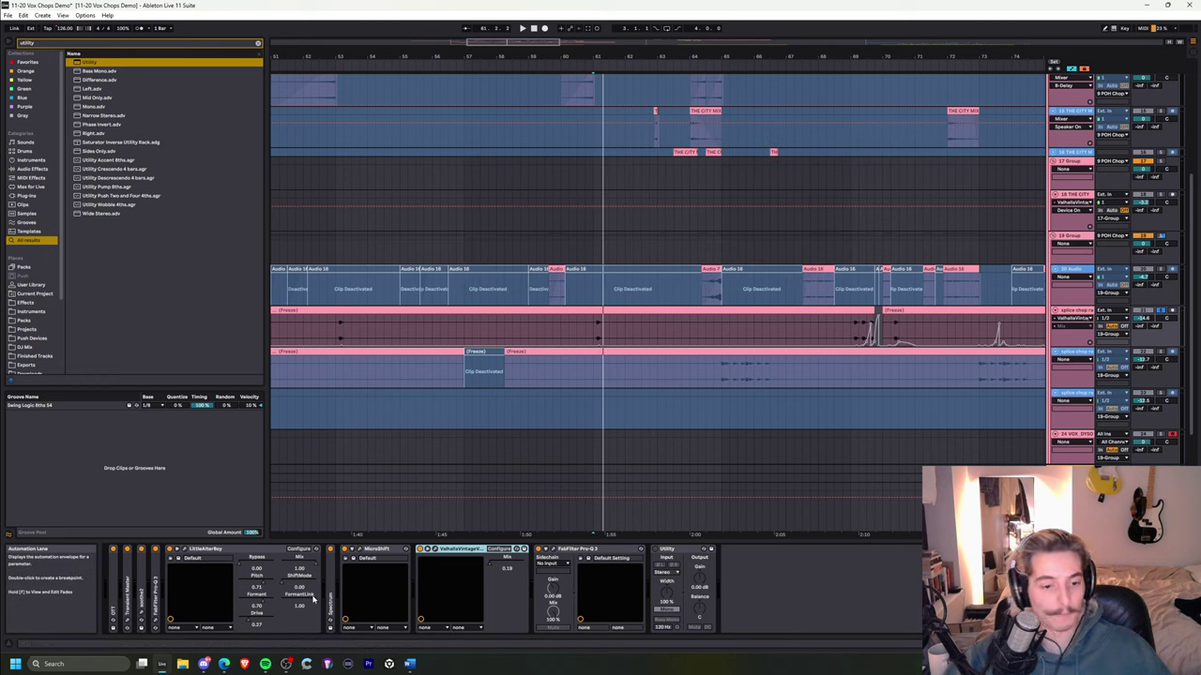
- Search the browser for "haas" and add kHs Haas to the end of the splice chop track's device chain
left_click(358, 551)
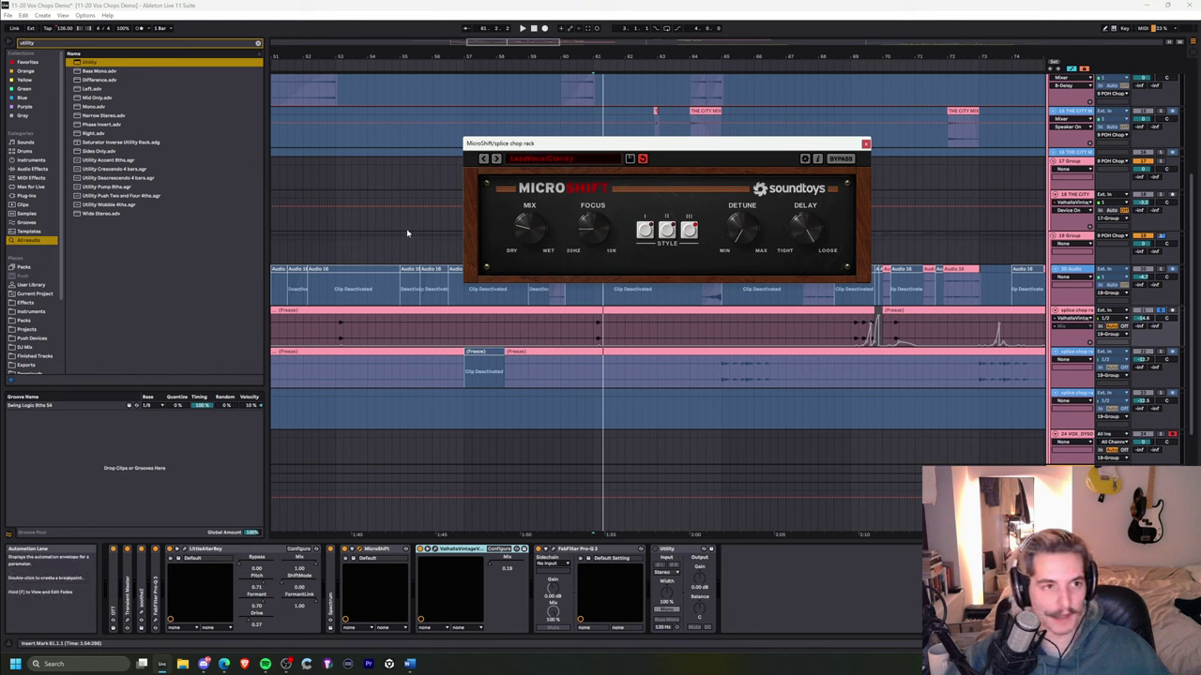
key("ctrl+f")
type("haas del")
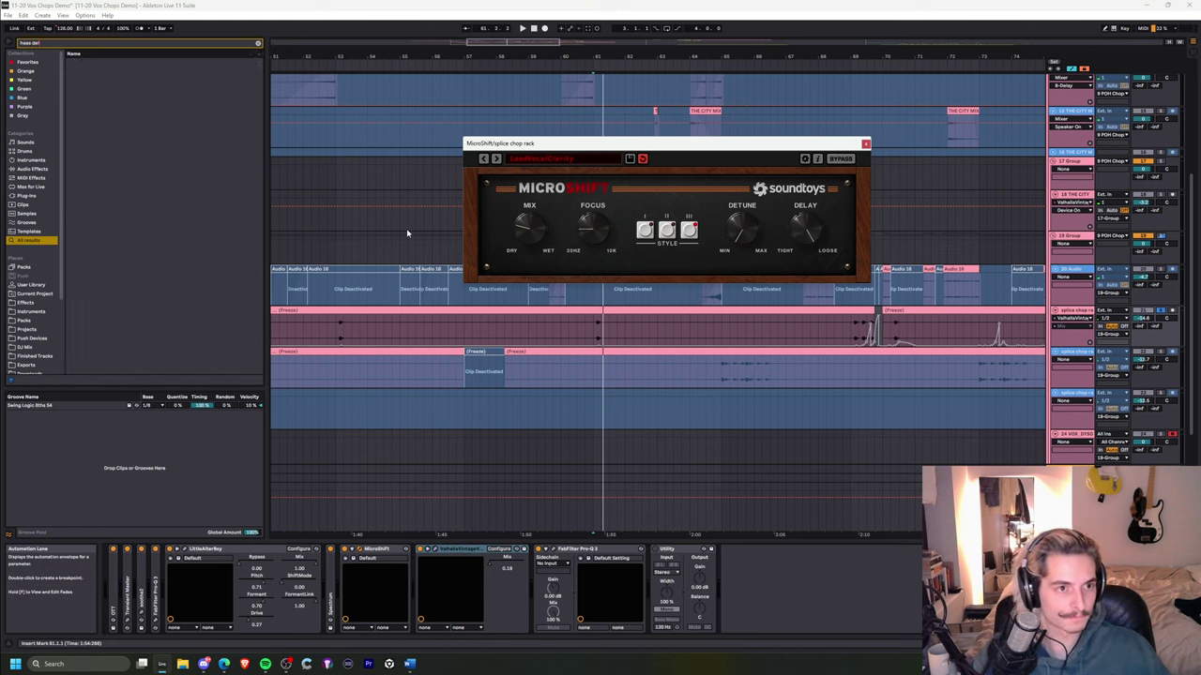
left_click(115, 43)
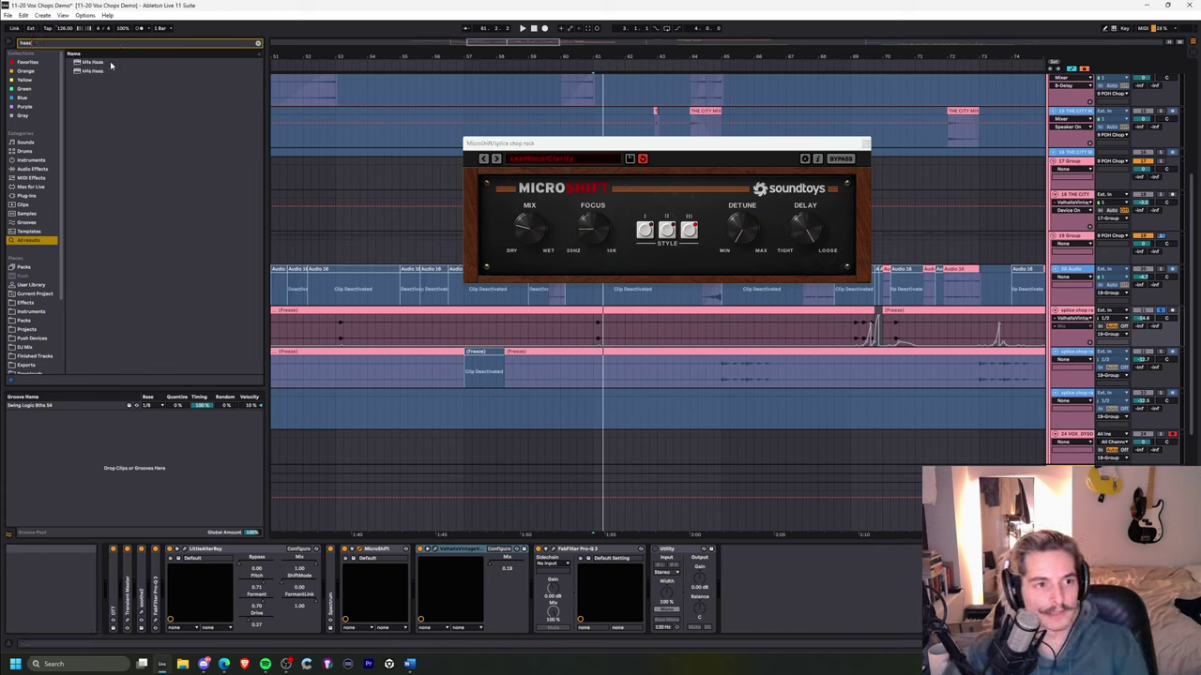
double_click(103, 62)
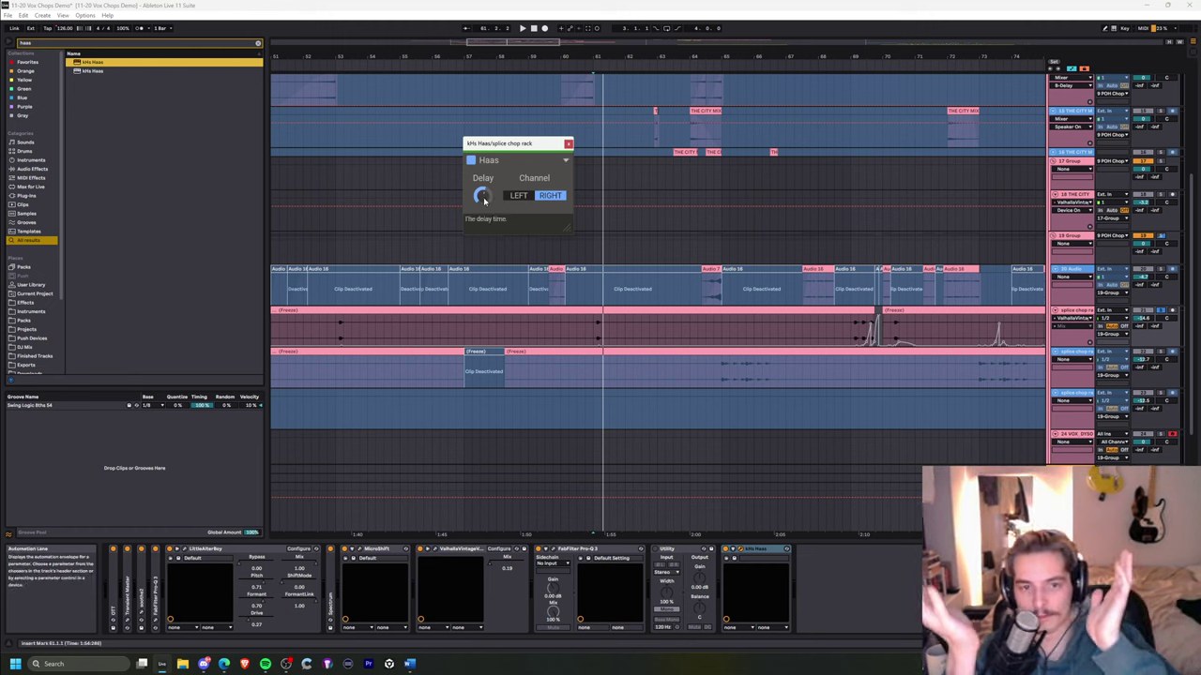
- Set the kHs Haas delay to 100 ms and its channel to LEFT
left_click_drag(485, 200, 484, 200)
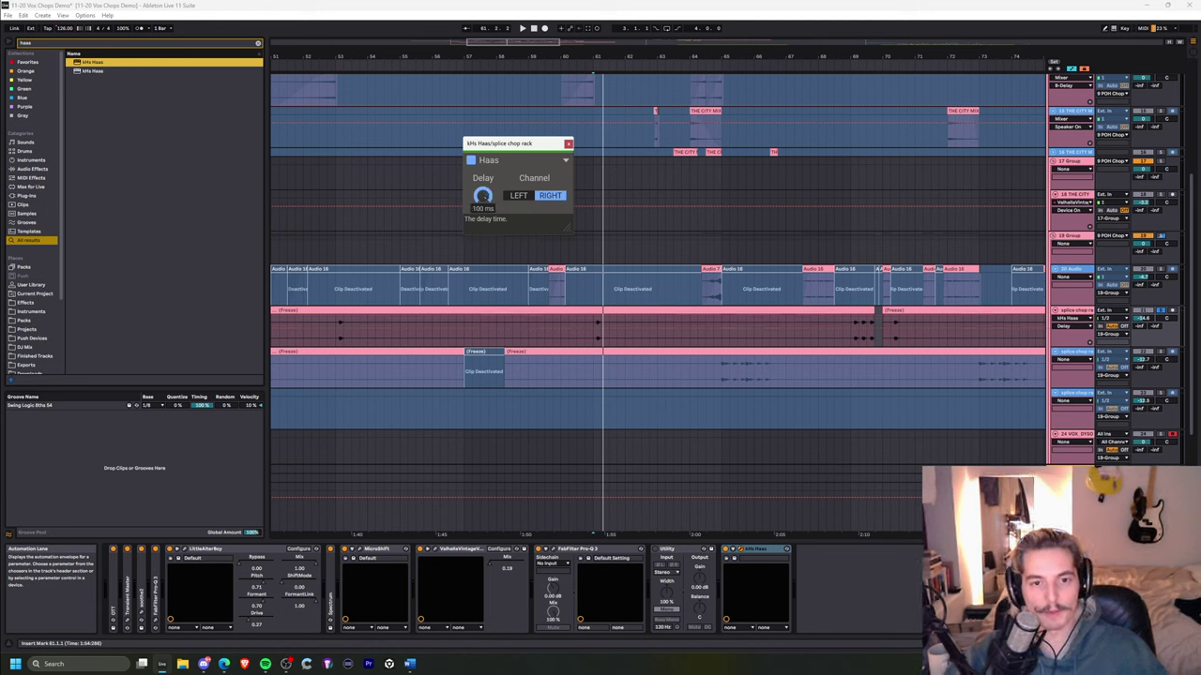
left_click(518, 195)
left_click(518, 195)
left_click(518, 195)
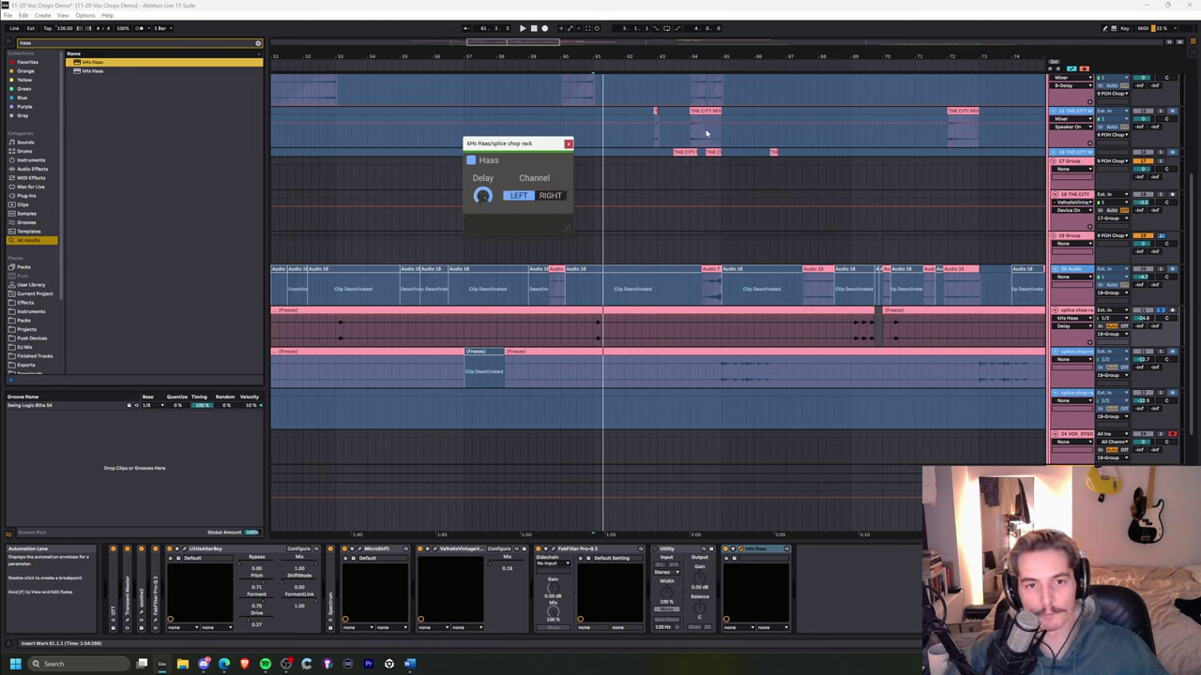
- Close the kHs Haas window and remove the device from the splice chop track
left_click(566, 144)
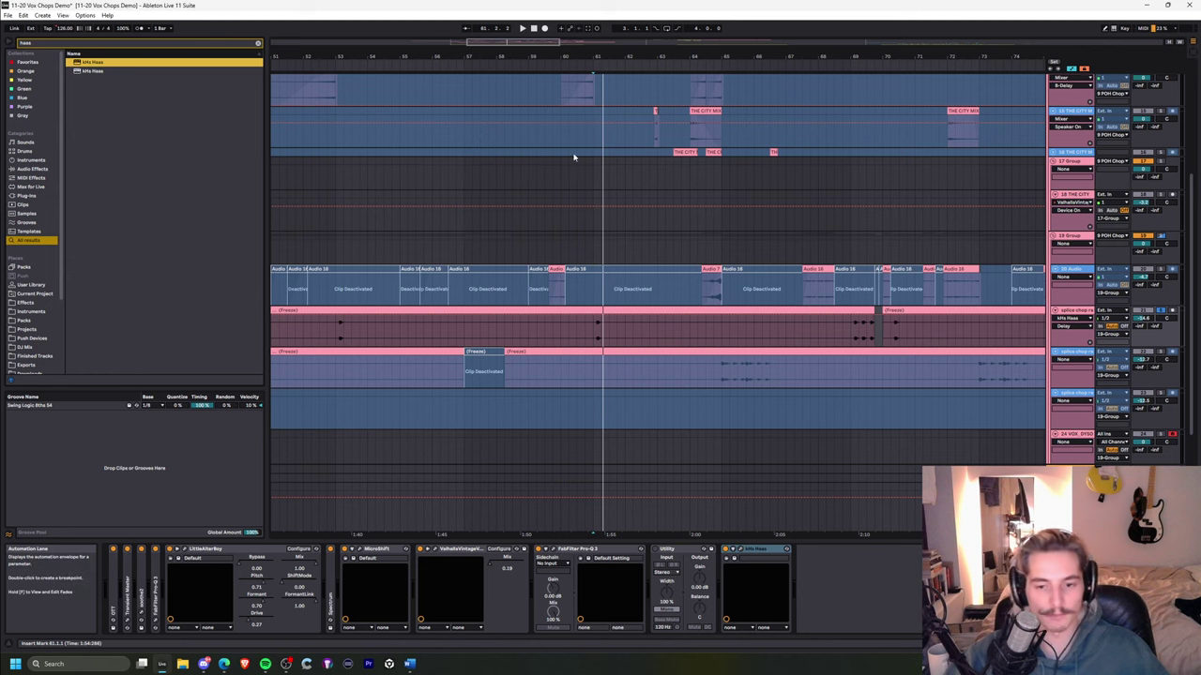
left_click(757, 552)
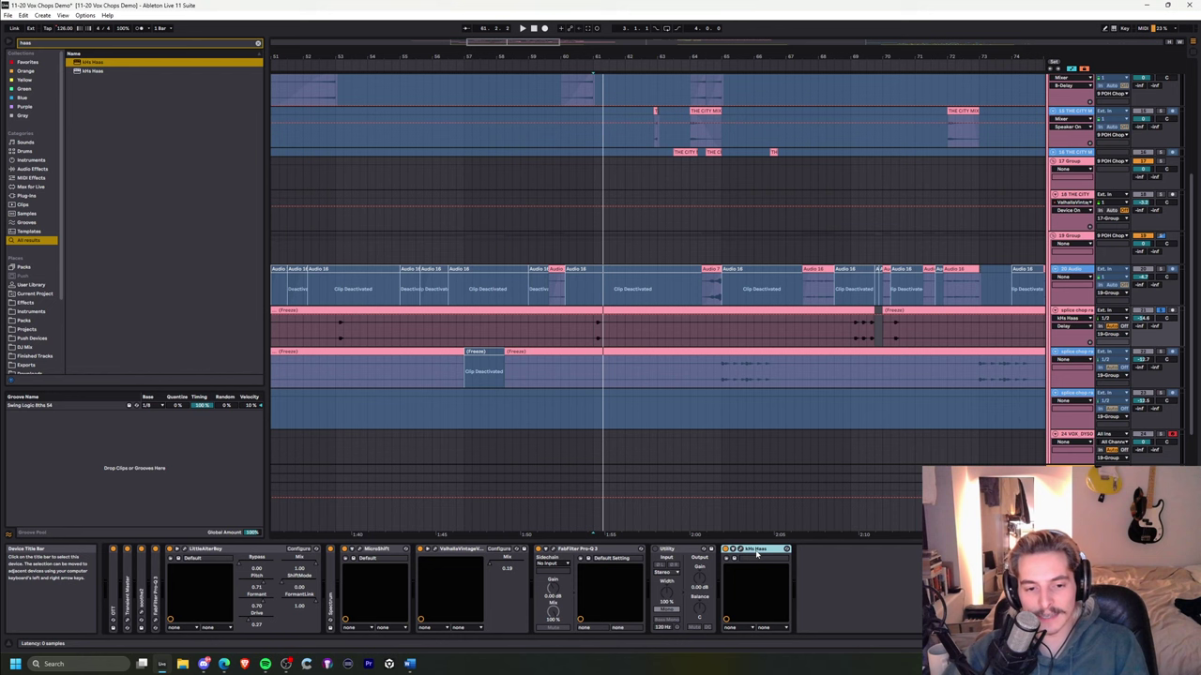
key("Delete")
- Review the MicroShift settings, close the plug-in window, and place the insert marker at bar 69 on the splice chop track
left_click(360, 555)
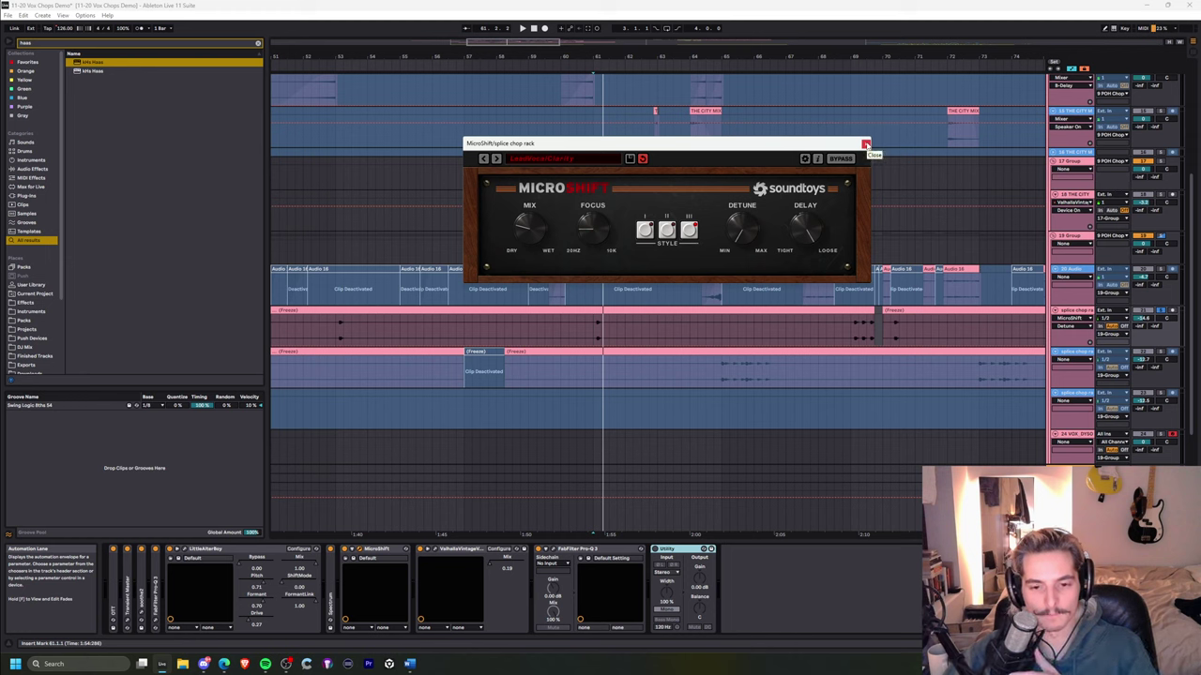
left_click(865, 145)
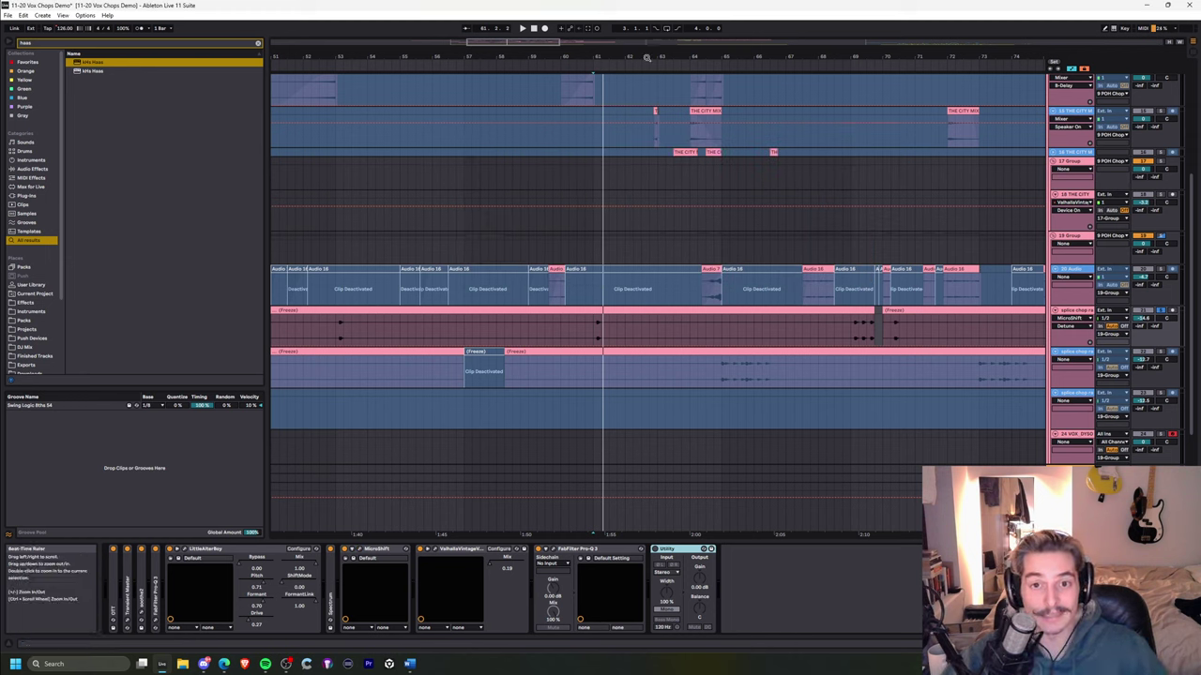
scroll(694, 152, "down", 3)
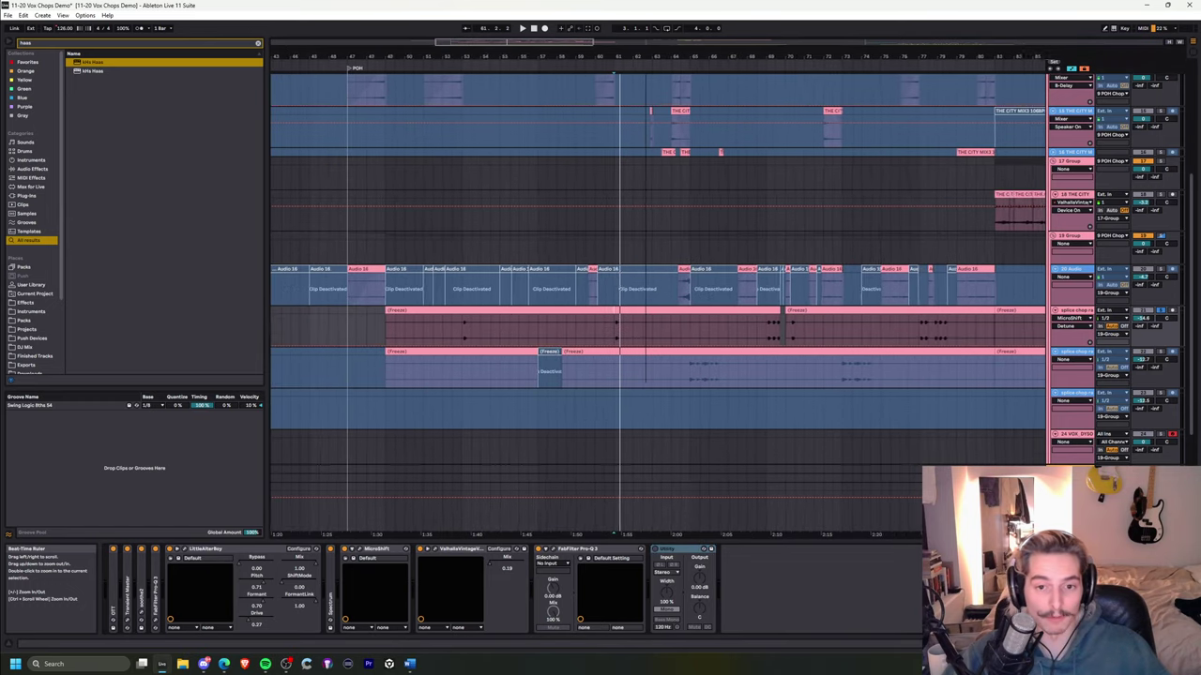
left_click(760, 368)
left_click(687, 333)
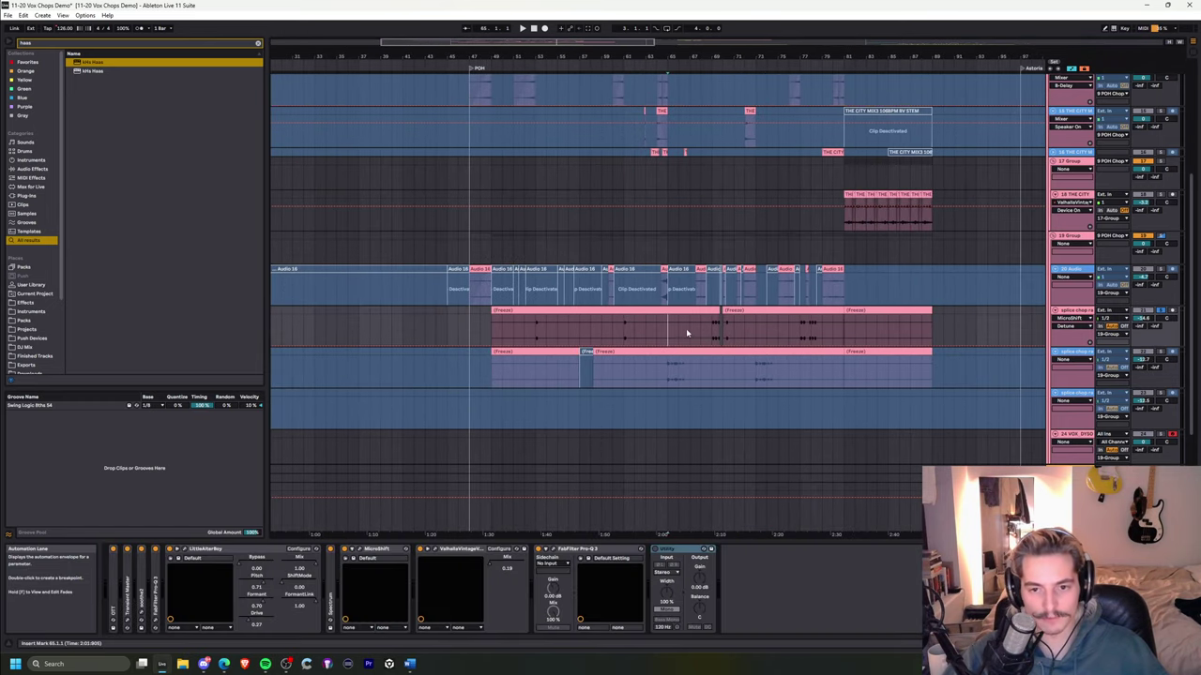
left_click(350, 558)
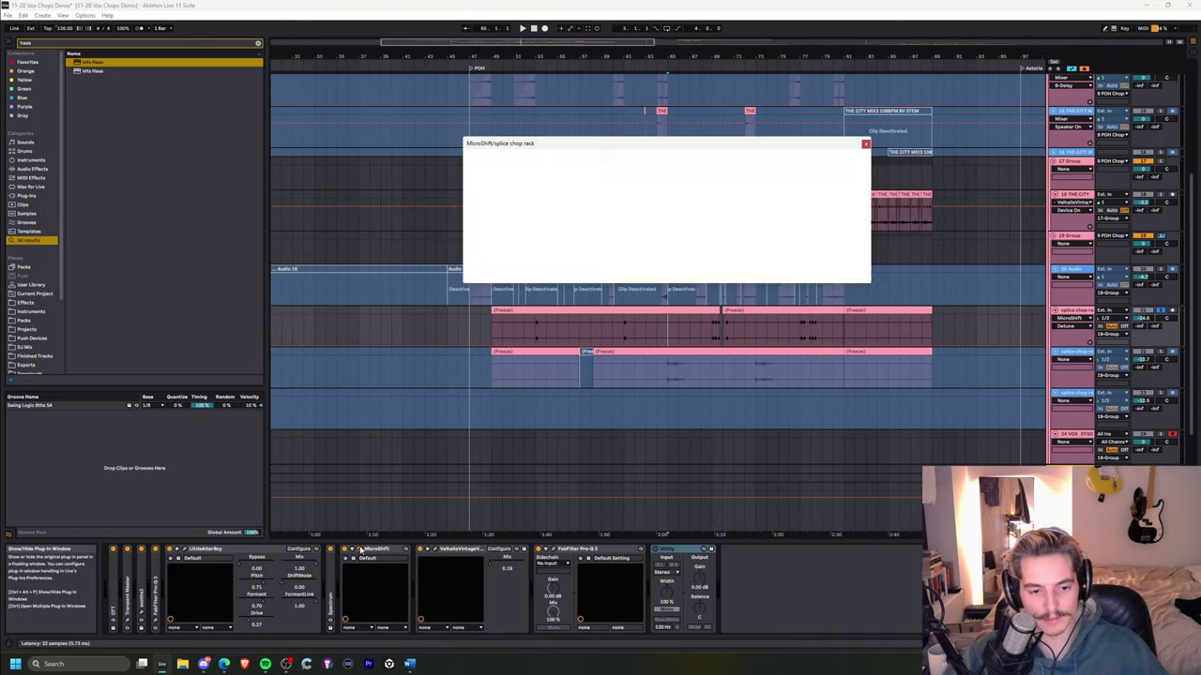
left_click(865, 145)
left_click(710, 336)
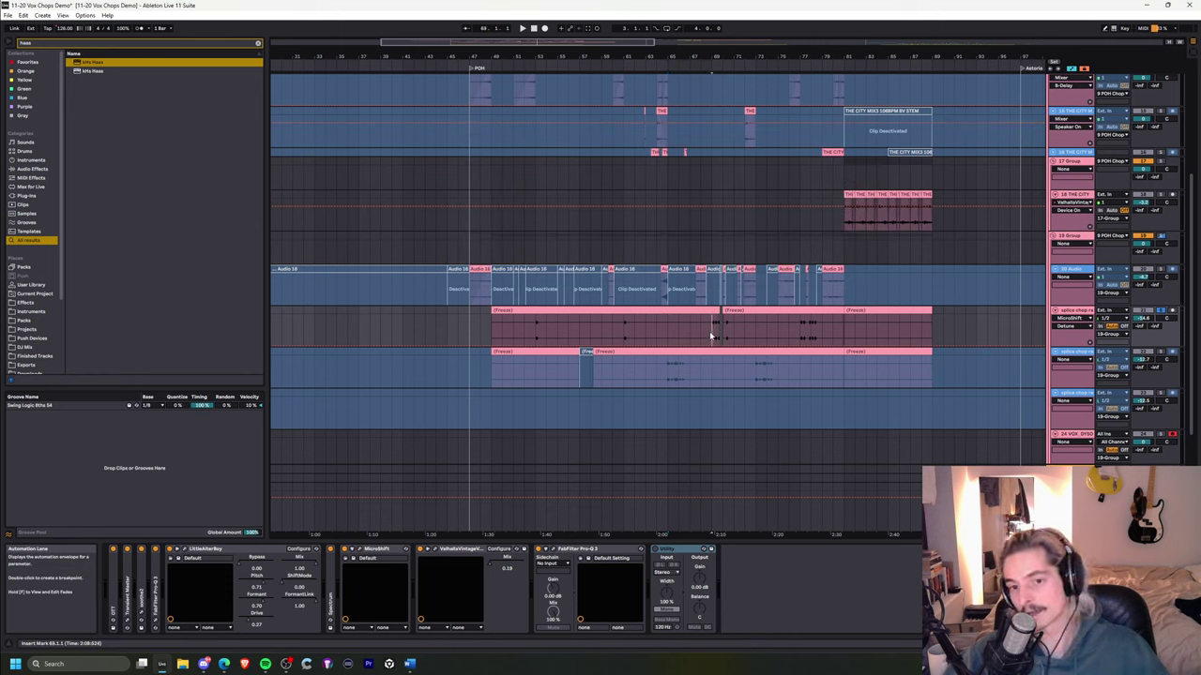
- Play the splice chop track from bar 69, and the splice chop track below it from bar 65
key("space")
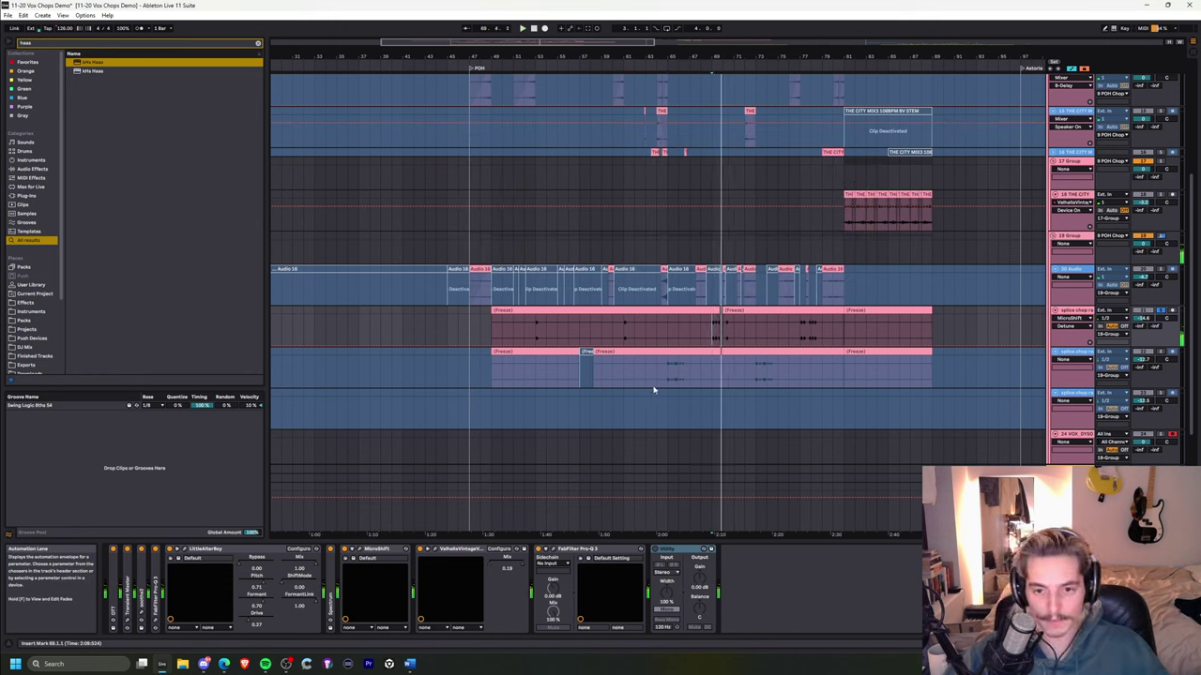
left_click(653, 386)
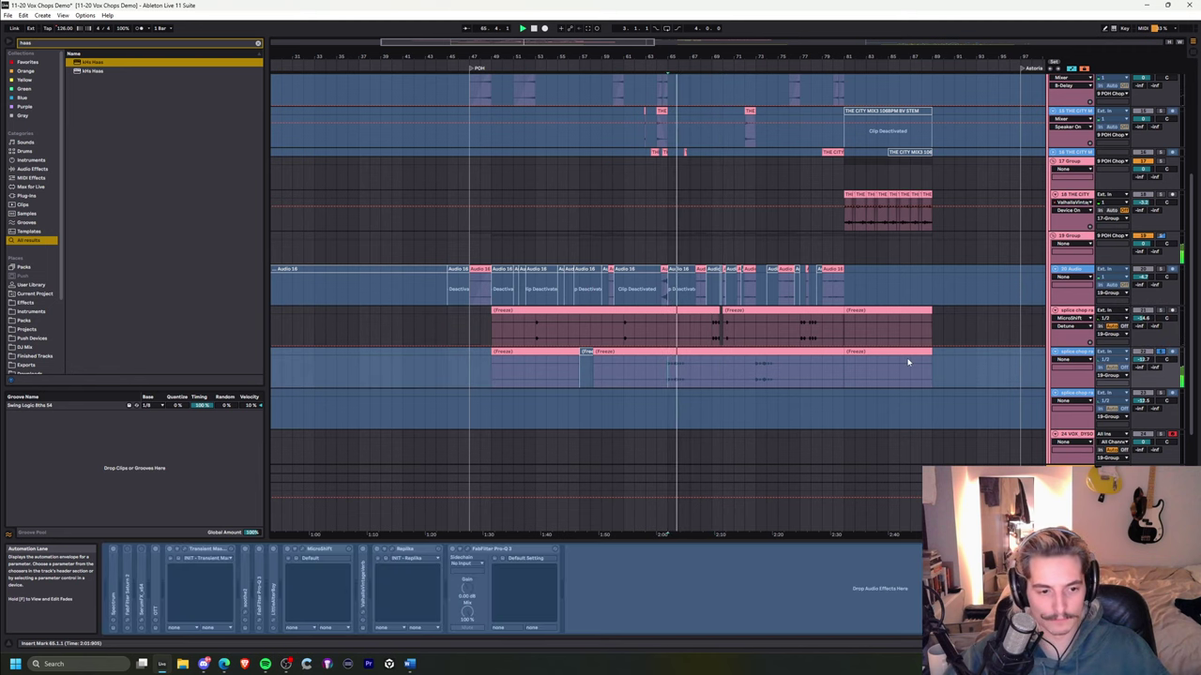
scroll(959, 287, "up", 1)
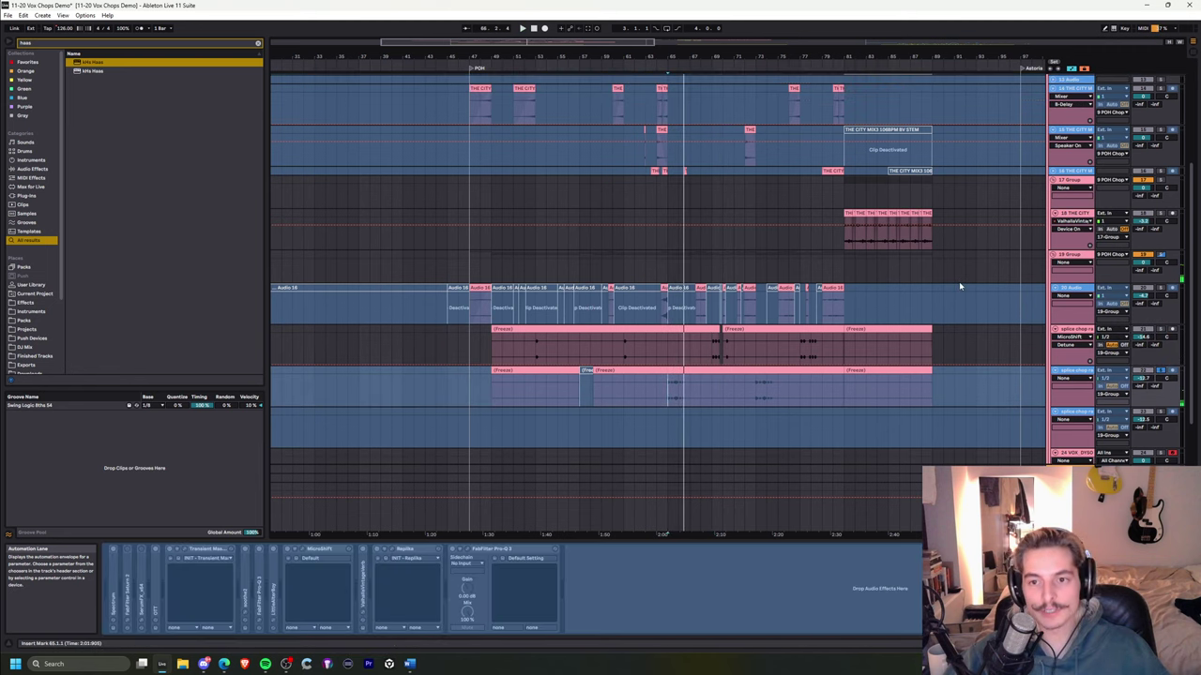
- Insert a MIDI track below the VOX_DYSON audio track and load Simpler on it from the browser
scroll(958, 281, "up", 6)
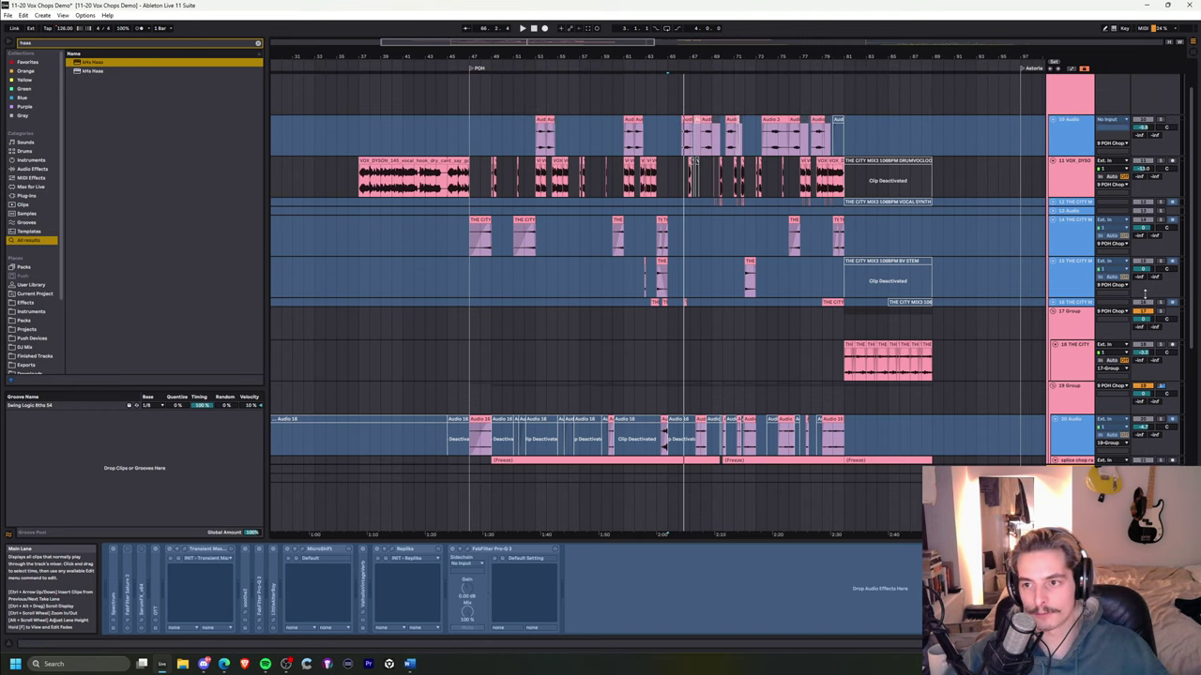
left_click(1079, 180)
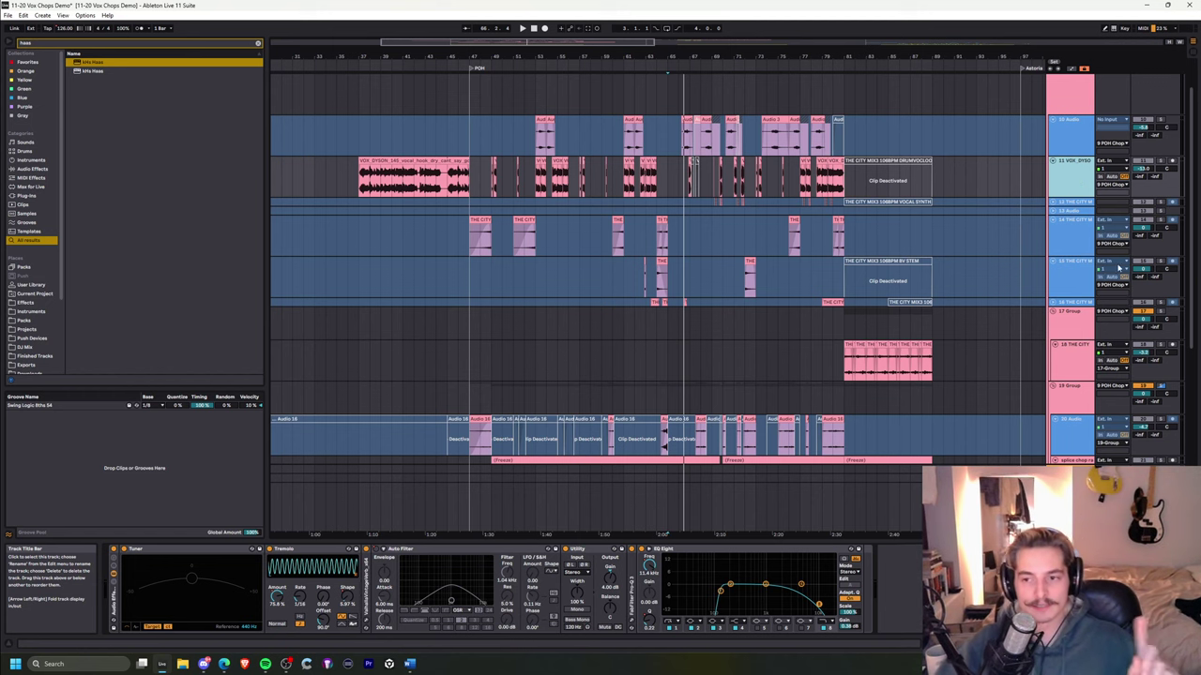
scroll(1089, 282, "up", 1)
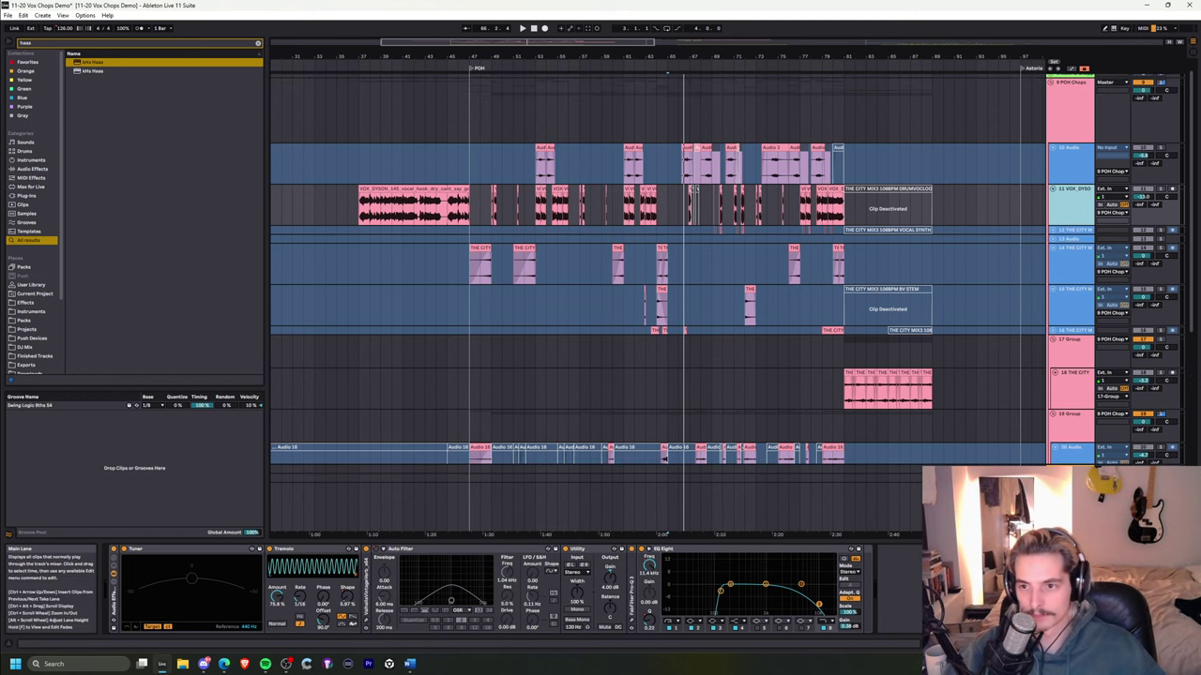
right_click(1086, 201)
left_click(1053, 277)
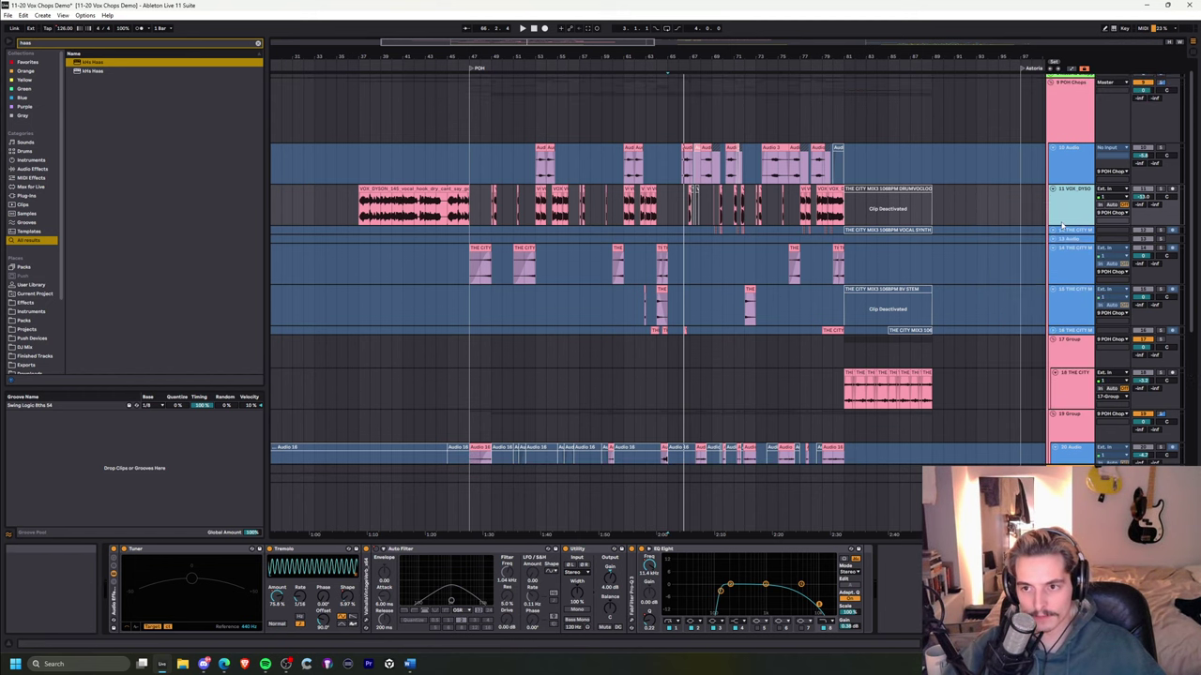
key("ctrl+f")
type("simpler")
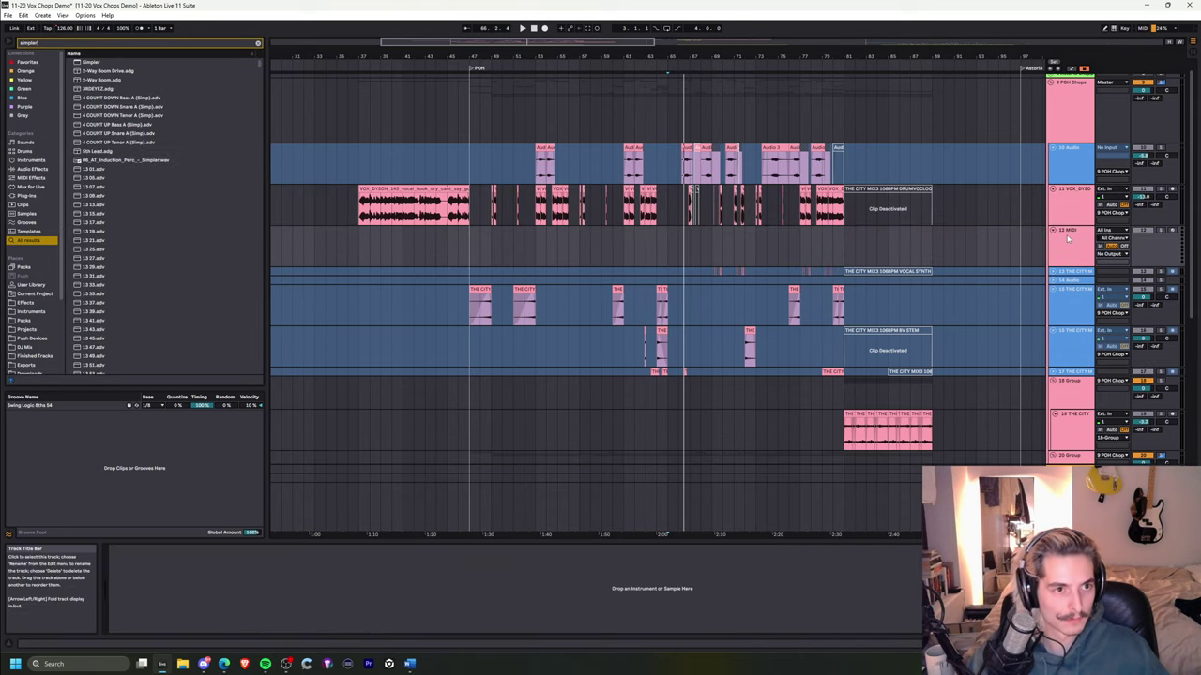
key("Down")
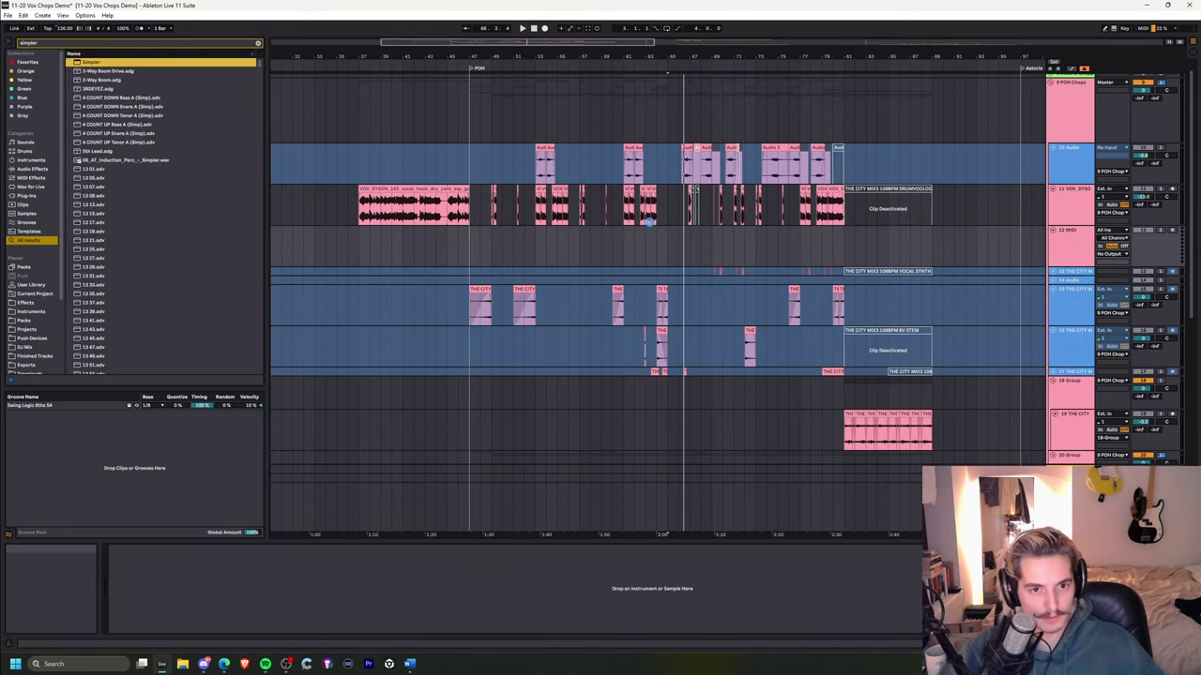
- Load the VOX_DYSON vocal hook clip from bar 37 into Simpler and set its playback mode to Slice
left_click(406, 225)
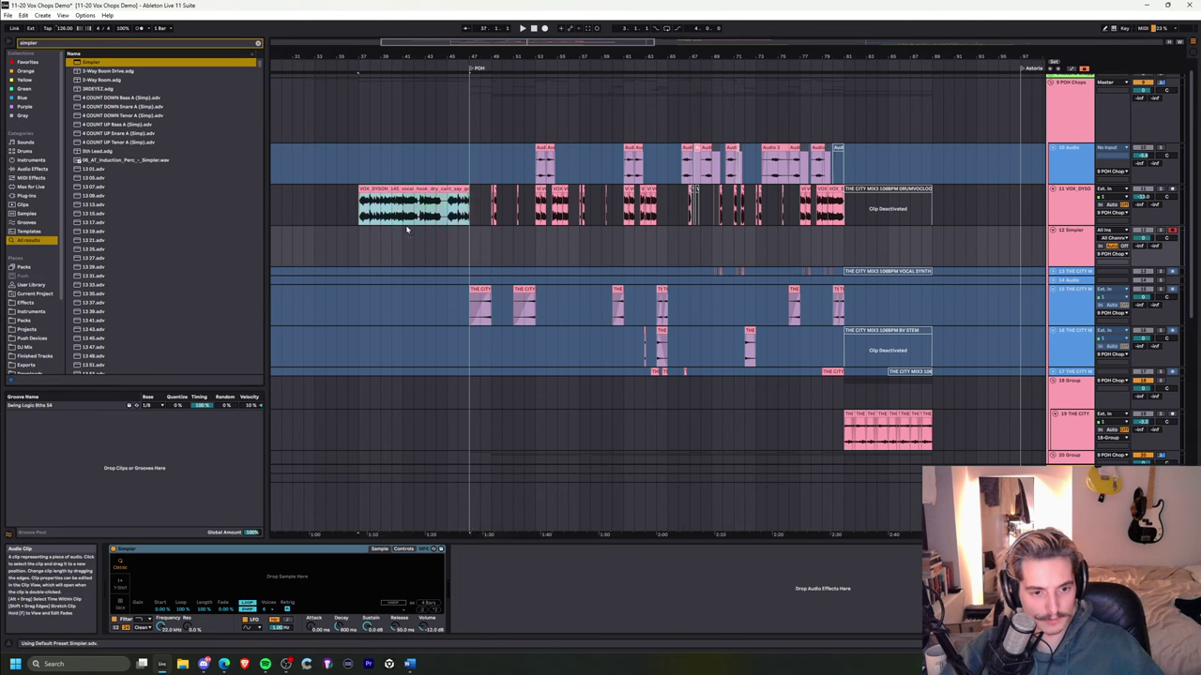
left_click_drag(289, 577, 381, 571)
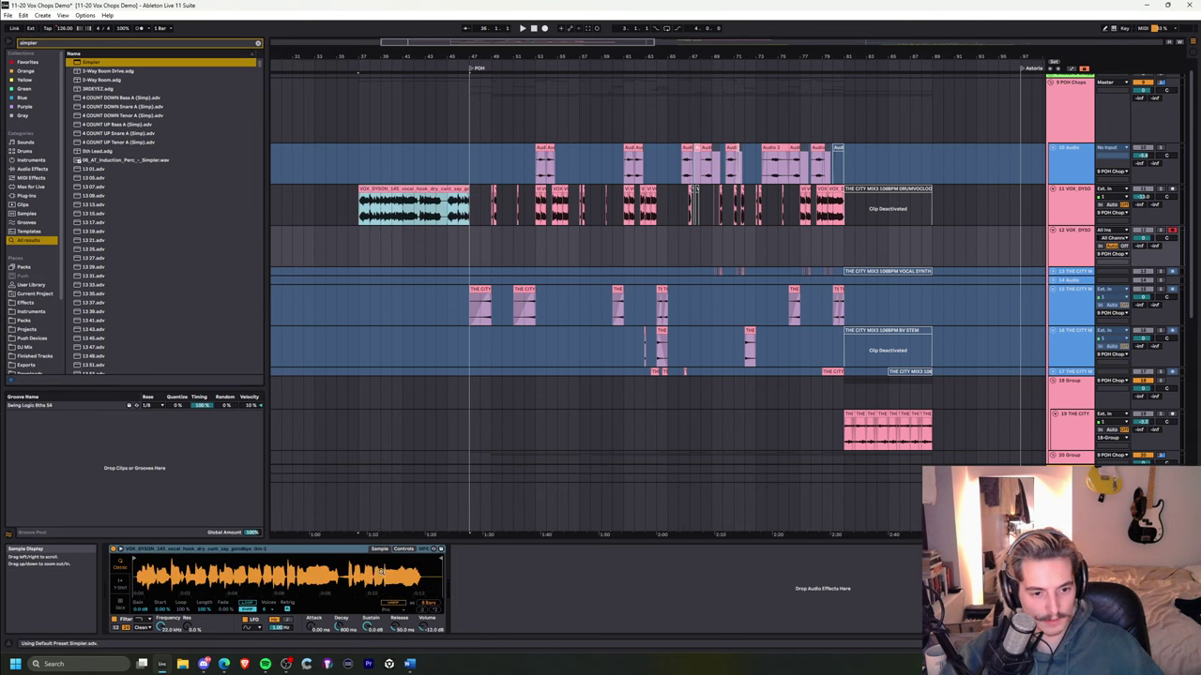
left_click(121, 606)
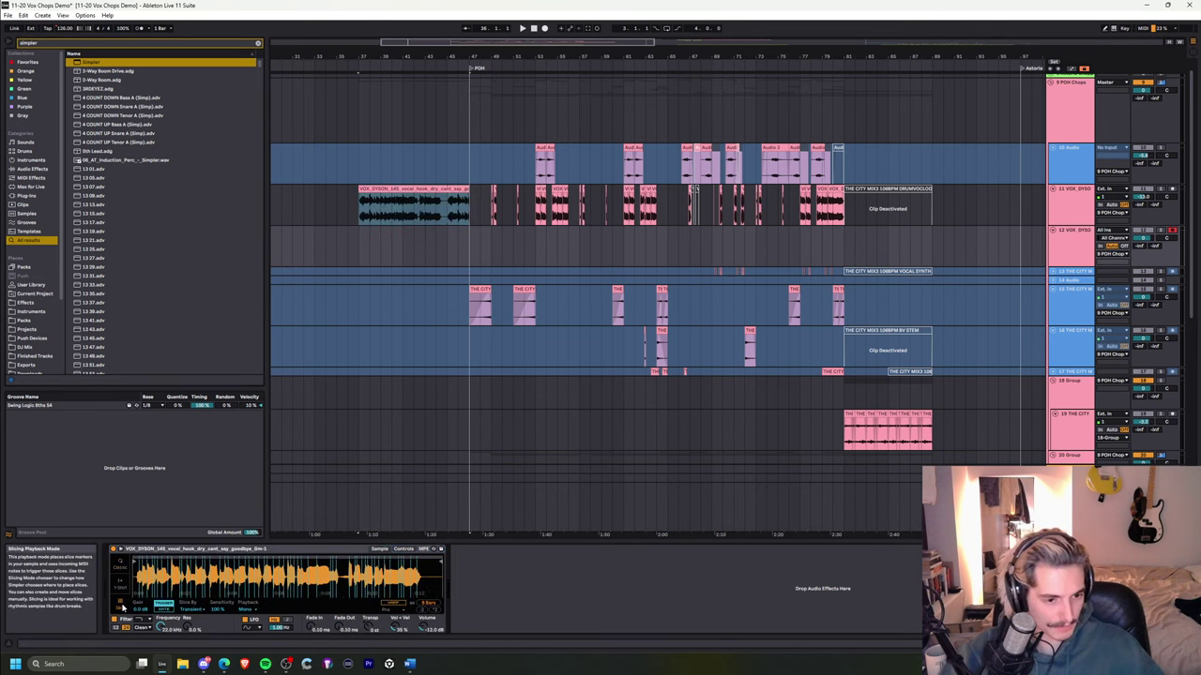
left_click(120, 610)
left_click(121, 586)
left_click(121, 566)
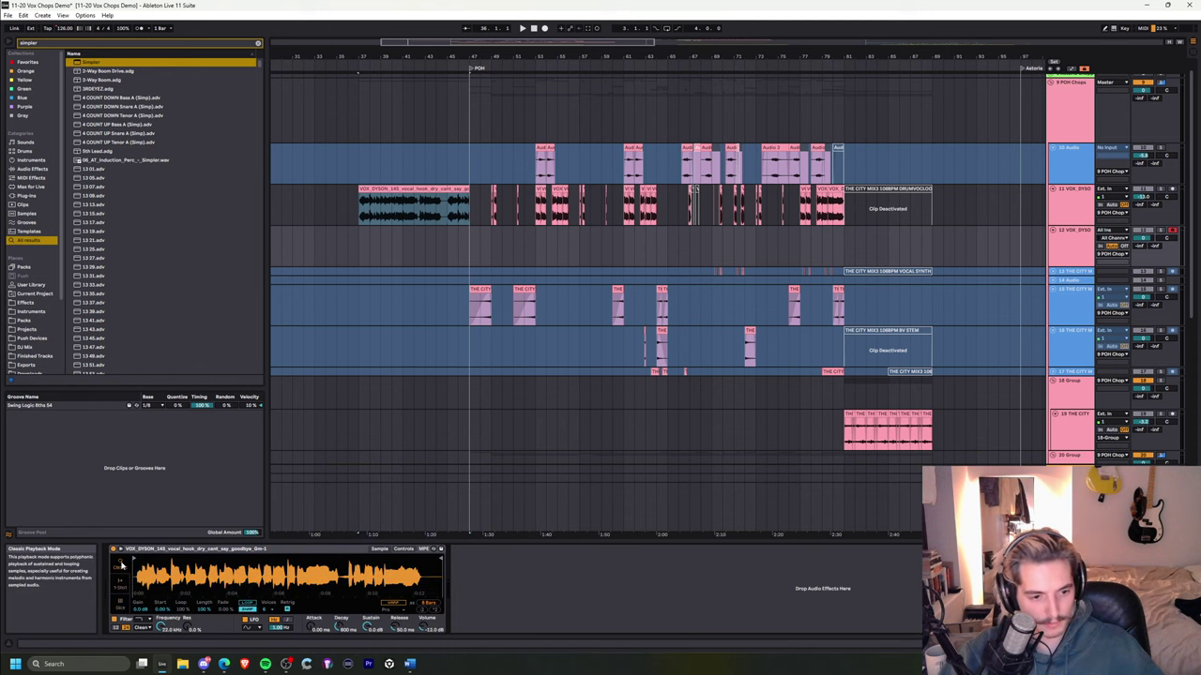
left_click(122, 587)
left_click(121, 607)
mouse_move(189, 583)
left_mouse_down()
mouse_move(184, 600)
mouse_move(173, 580)
left_mouse_up()
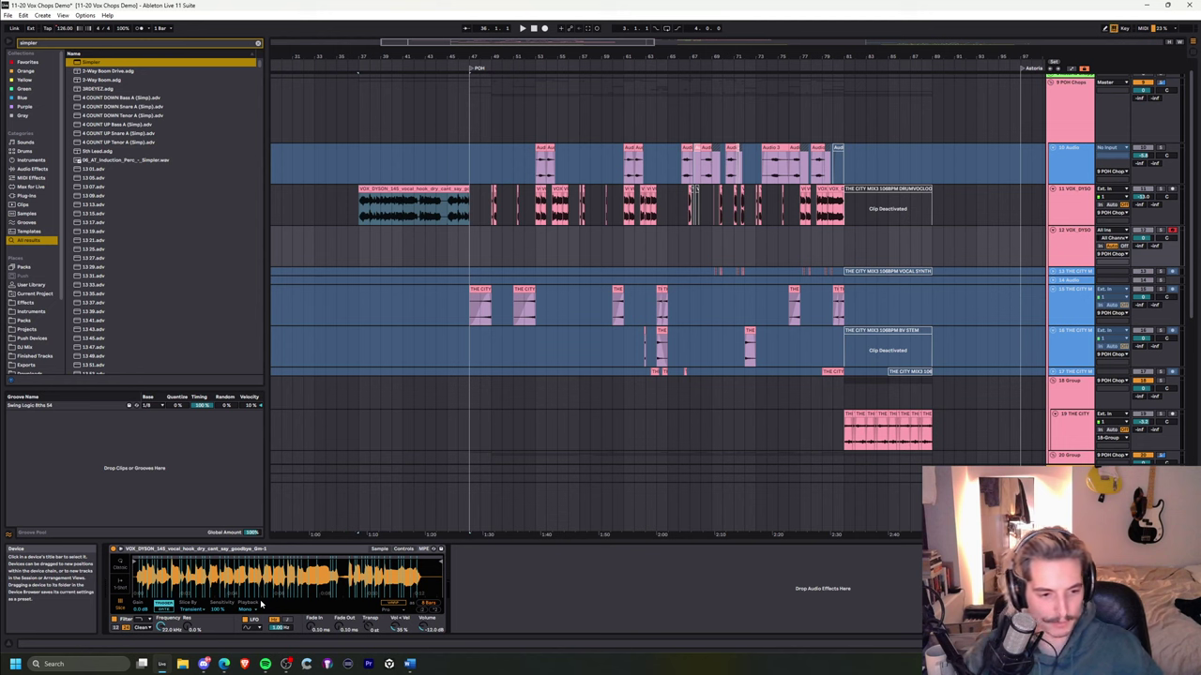
- Solo the Simpler track, audition its slices, and lower the track volume
left_click(1072, 246)
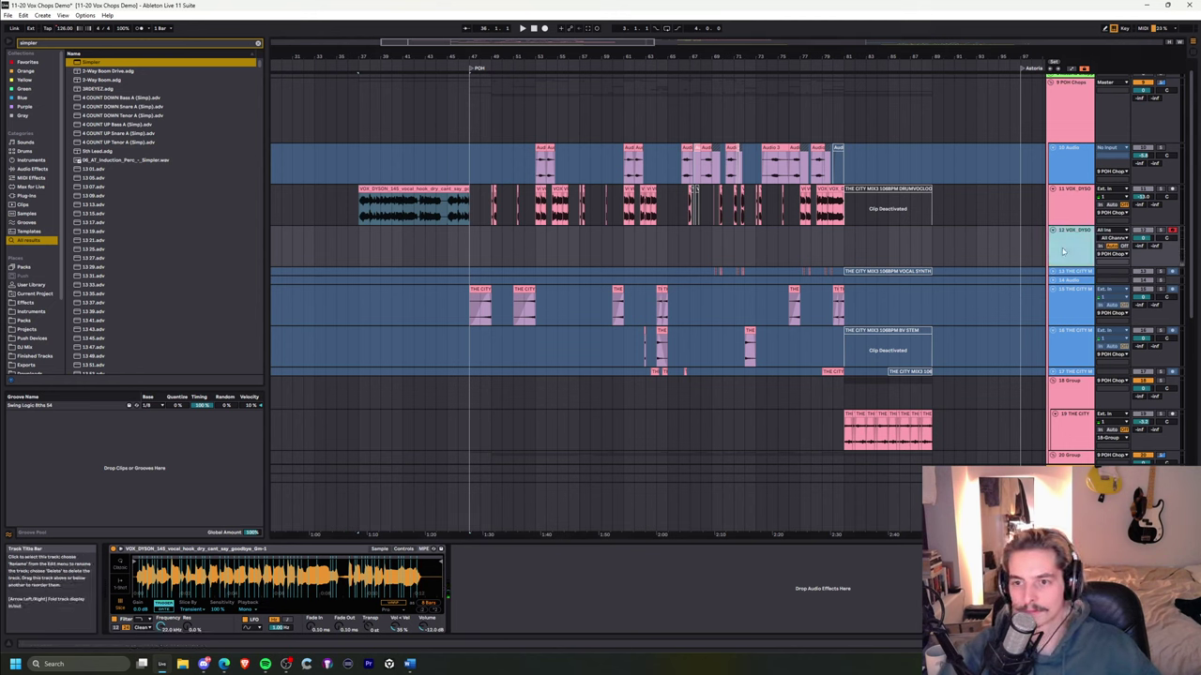
left_click(272, 552)
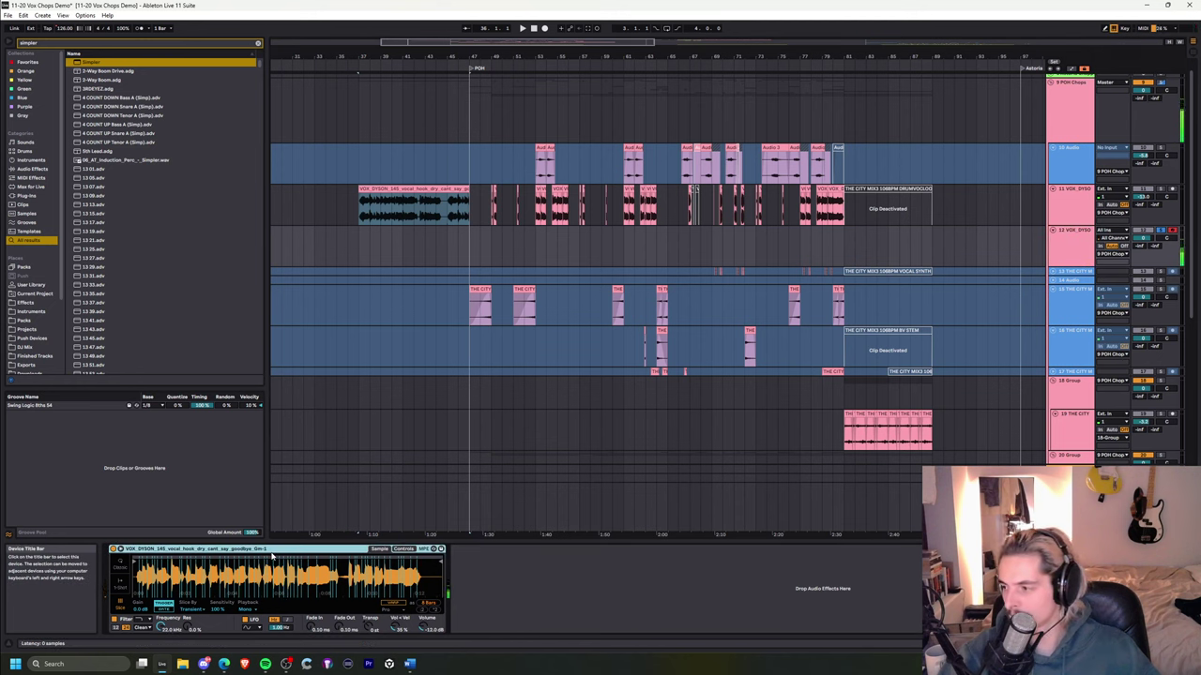
left_click(1144, 239)
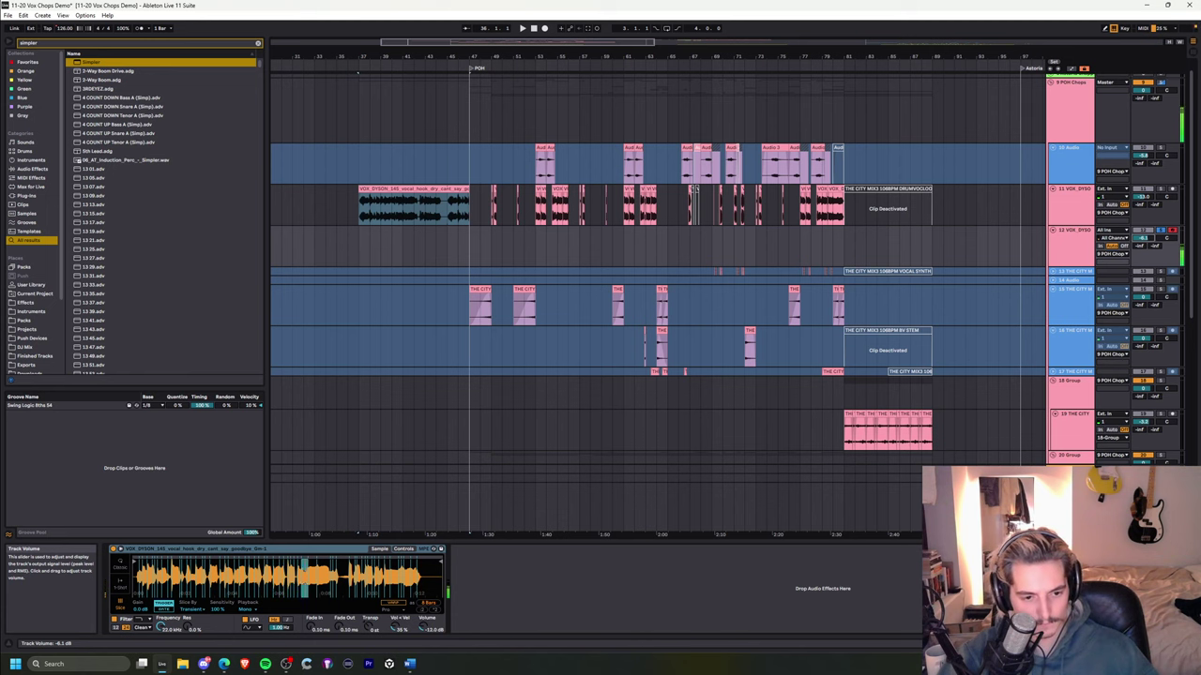
scroll(530, 324, "down", 3)
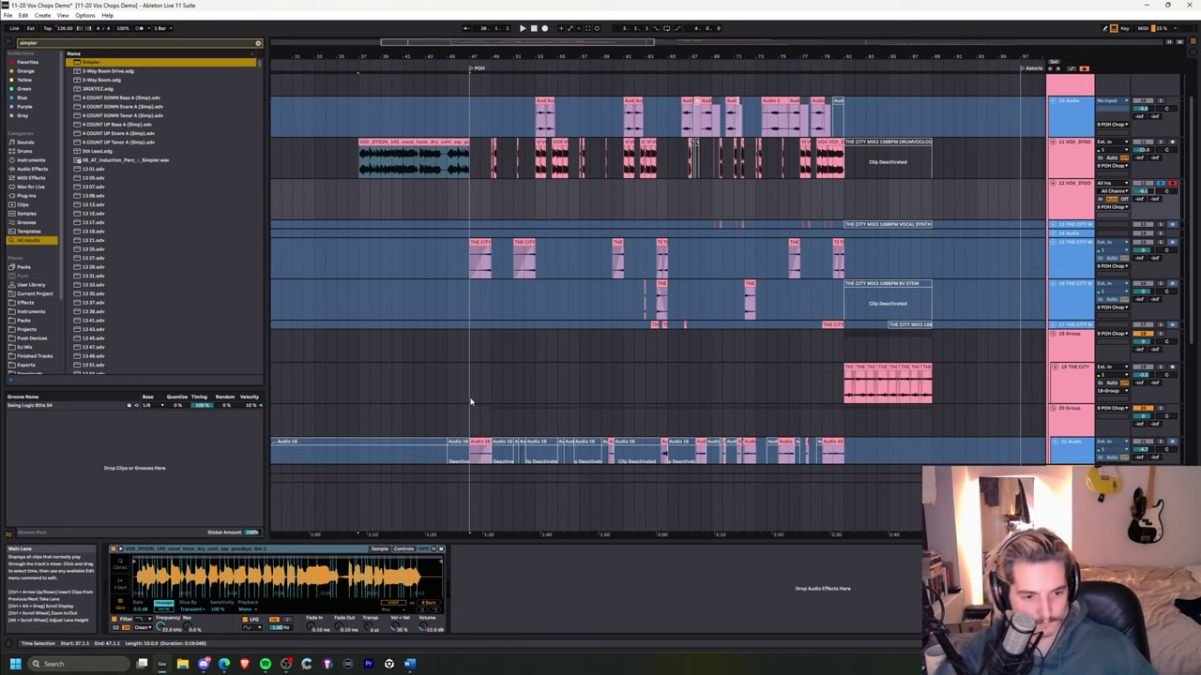
scroll(445, 391, "up", 3)
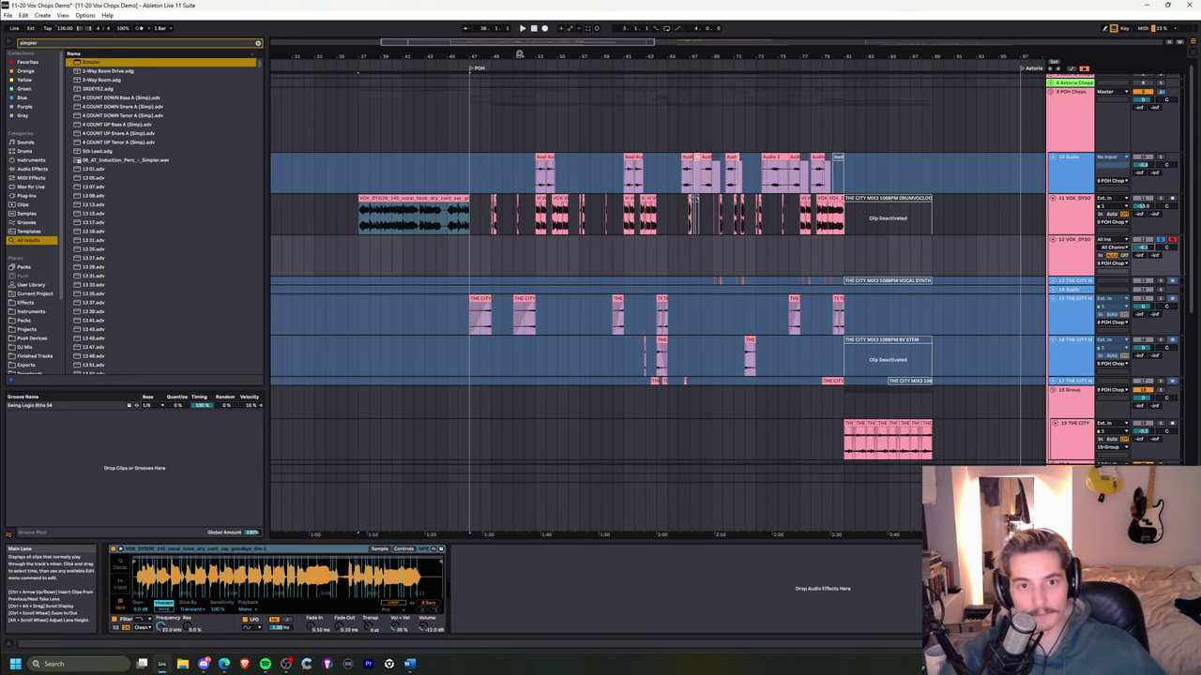
left_click_drag(523, 57, 522, 93)
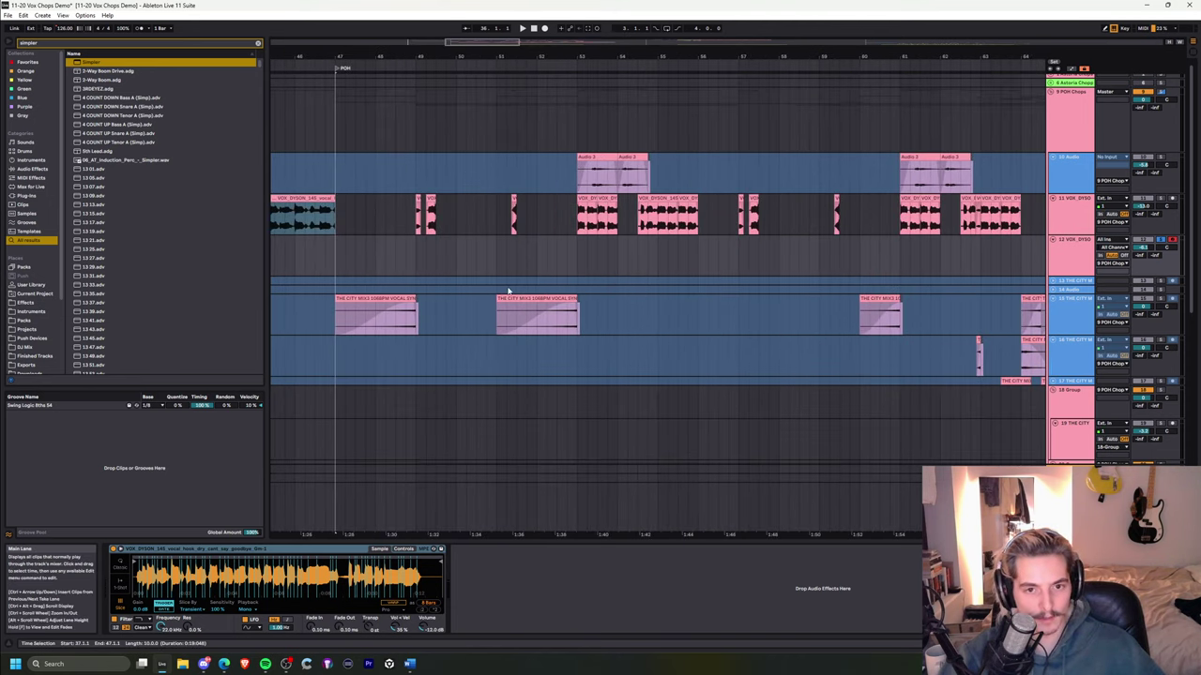
scroll(522, 274, "up", 1)
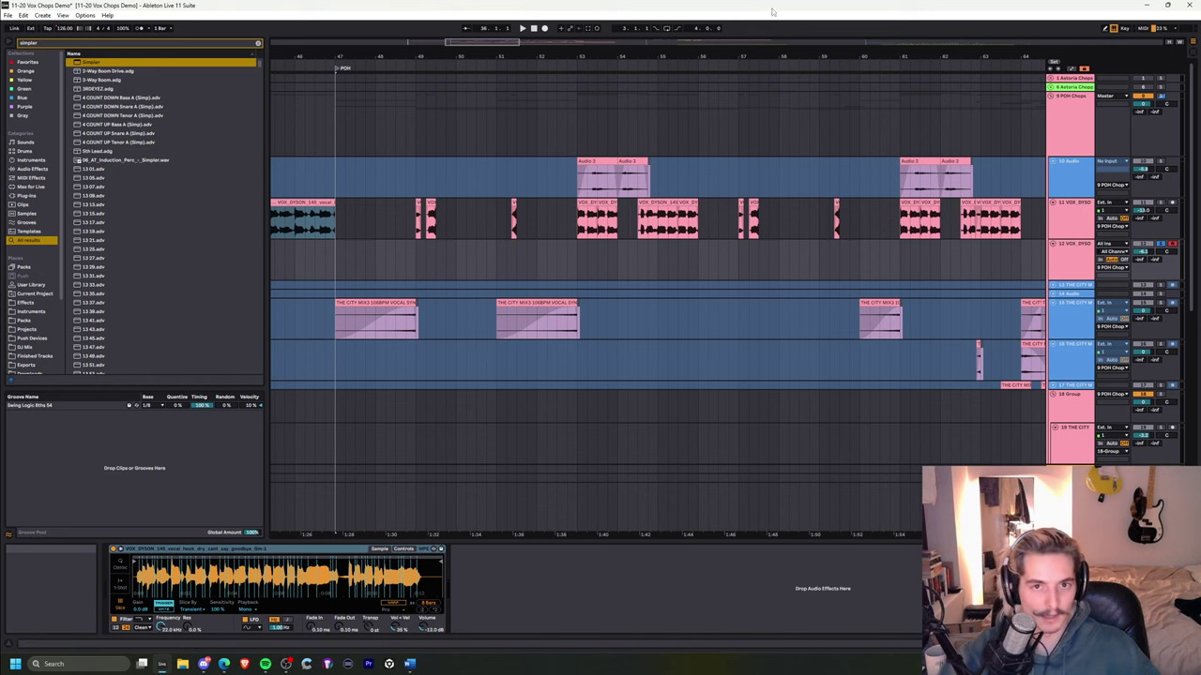
left_click_drag(582, 57, 582, 47)
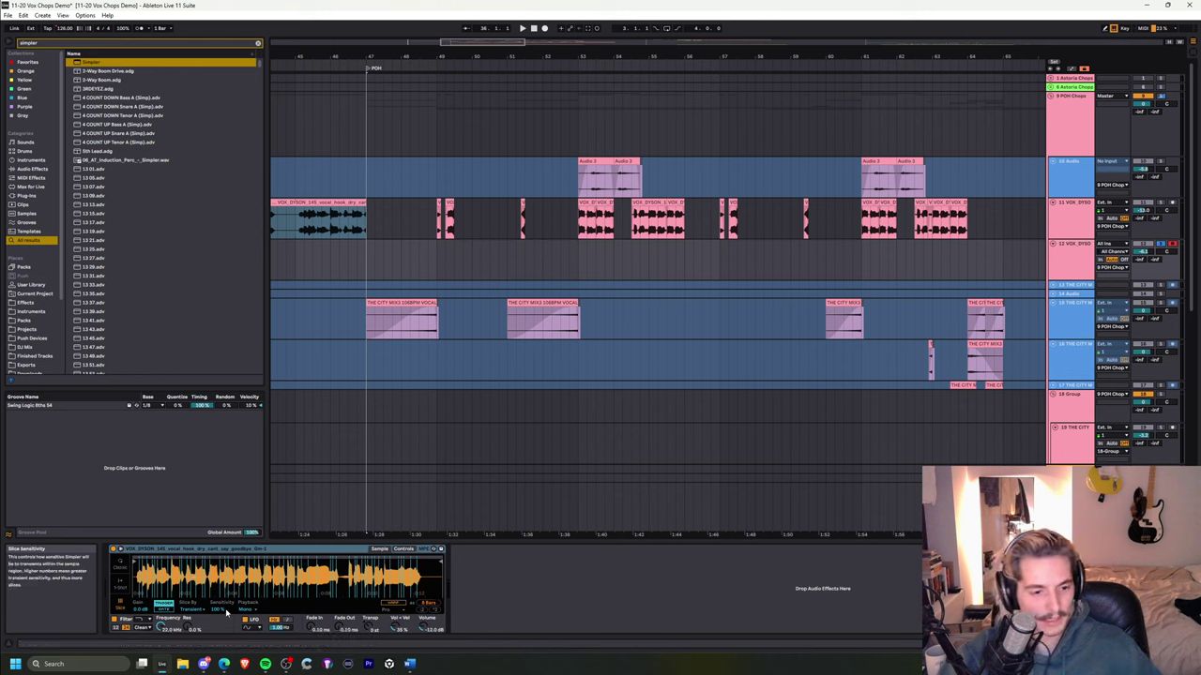
- Try lower slice sensitivity values in Simpler, including 70 %, and set the sensitivity to 99 %
mouse_move(217, 610)
left_mouse_down()
mouse_move(218, 637)
mouse_move(218, 574)
mouse_move(218, 636)
mouse_move(217, 608)
left_mouse_up()
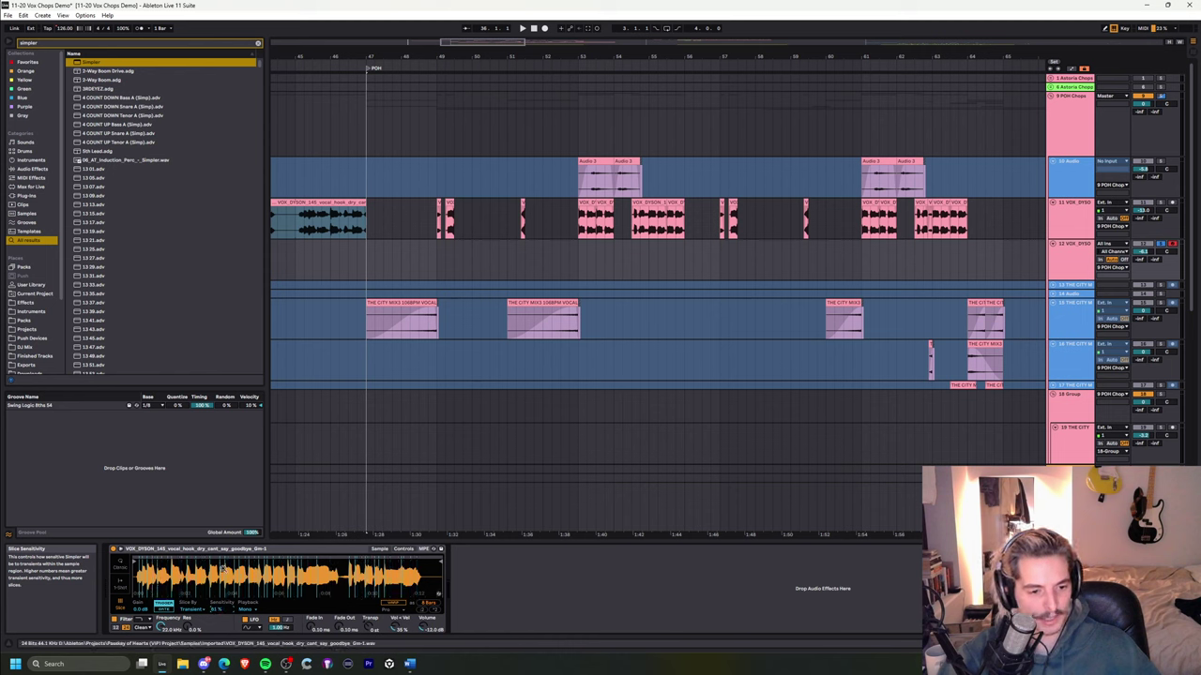
left_click_drag(218, 610, 218, 623)
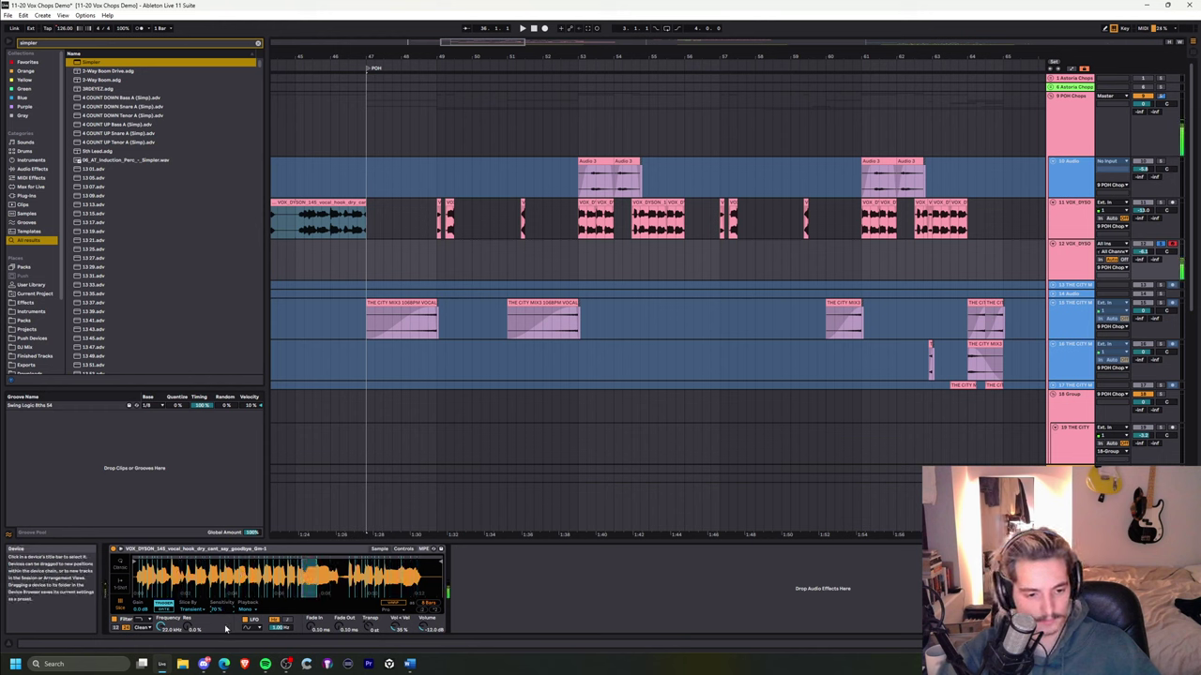
left_click_drag(218, 610, 217, 596)
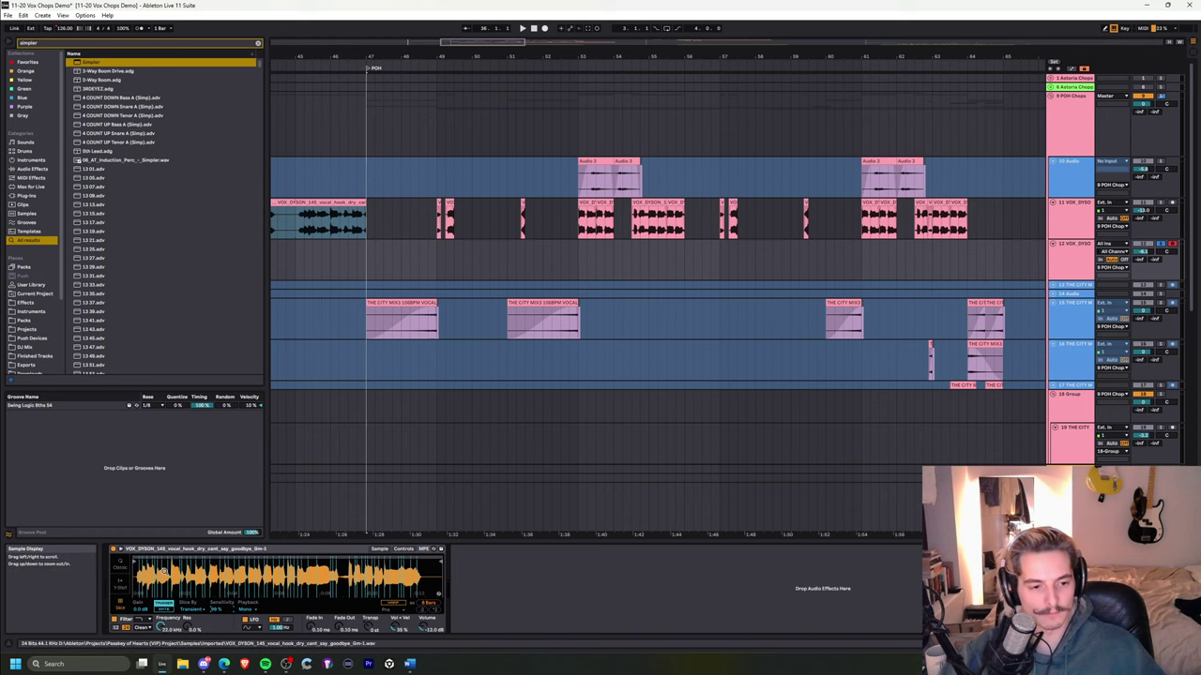
- Create a four-bar MIDI clip at bar 53 on the Simpler track, add short notes in its first bar, and return to the device chain
left_click_drag(579, 259, 761, 266)
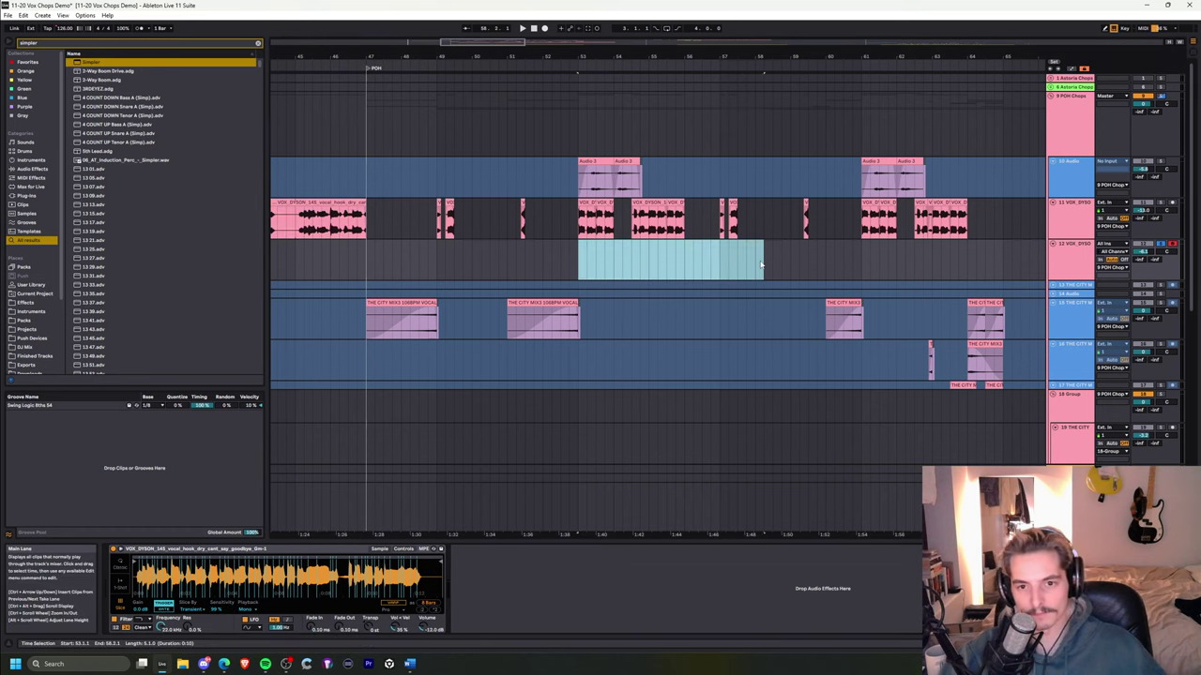
key("ctrl+shift+m")
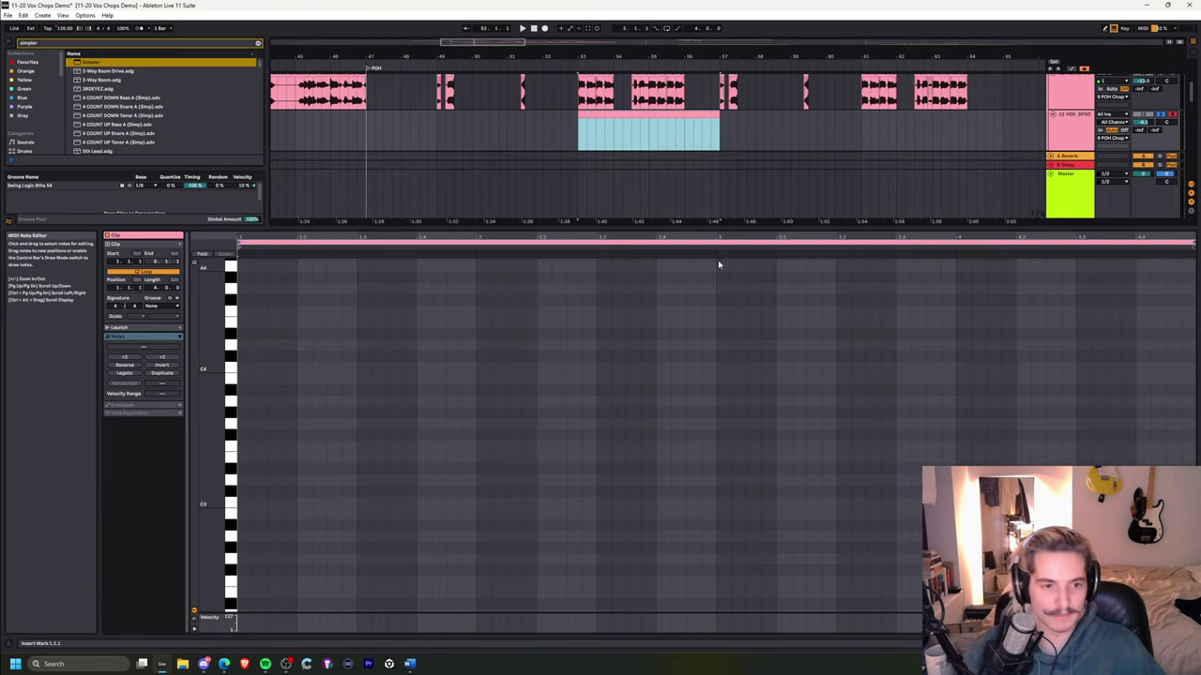
double_click(243, 504)
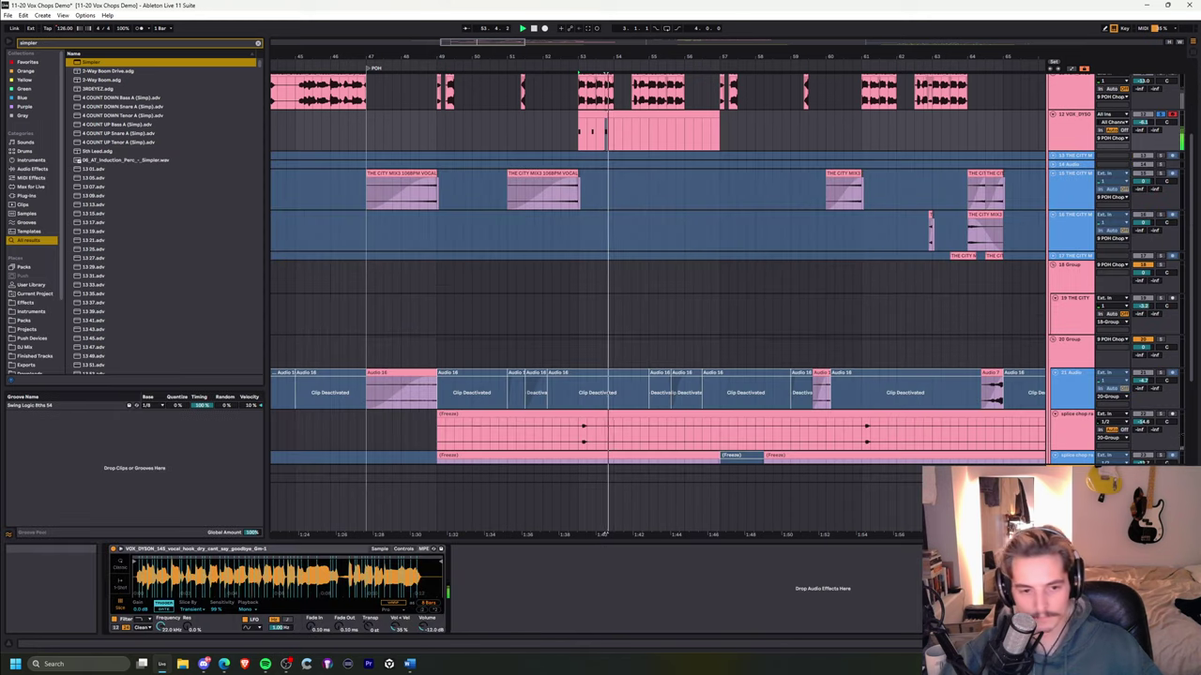
key("shift+Tab")
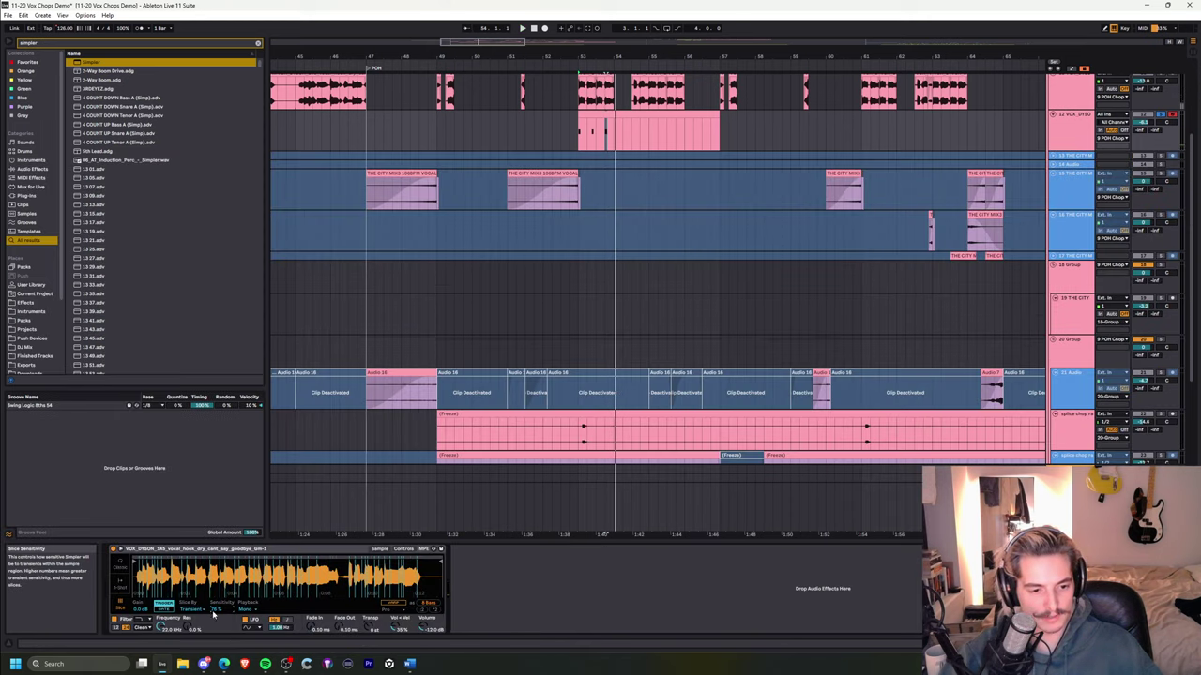
- Repeatedly play the MIDI clip from bar 53 while moving Simpler's sample start inward and trying different slice sensitivities
key("space")
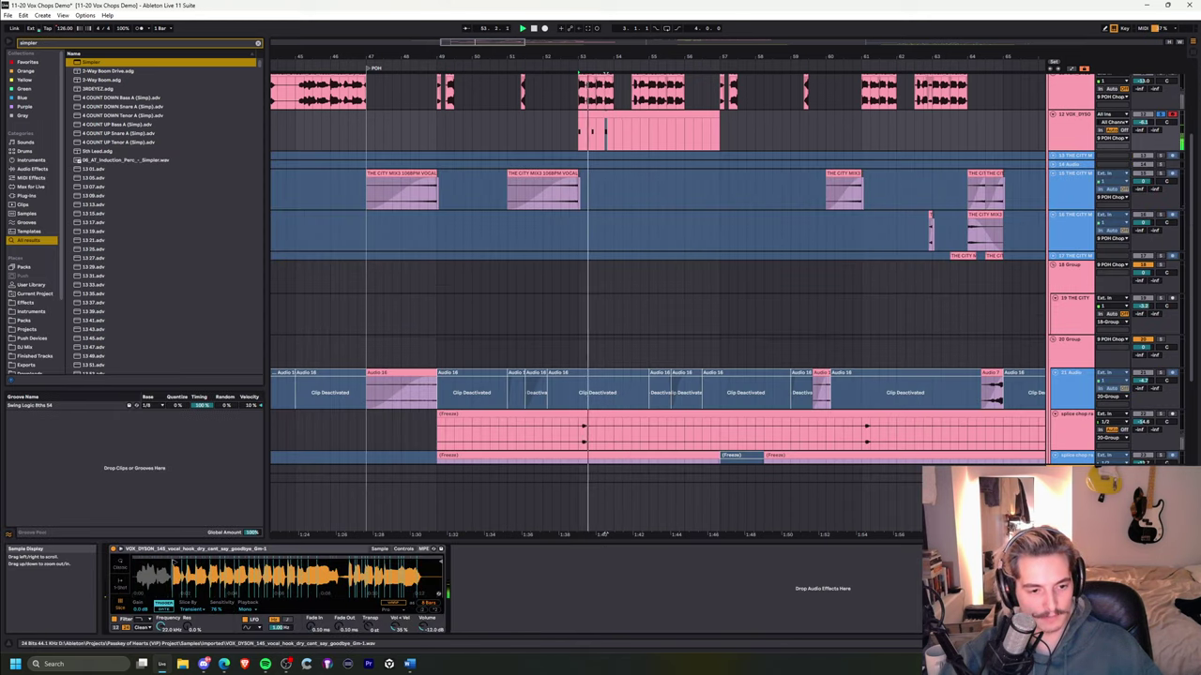
left_click_drag(162, 563, 196, 563)
key("space")
key("space")
key("space")
key("space")
left_click_drag(216, 610, 216, 614)
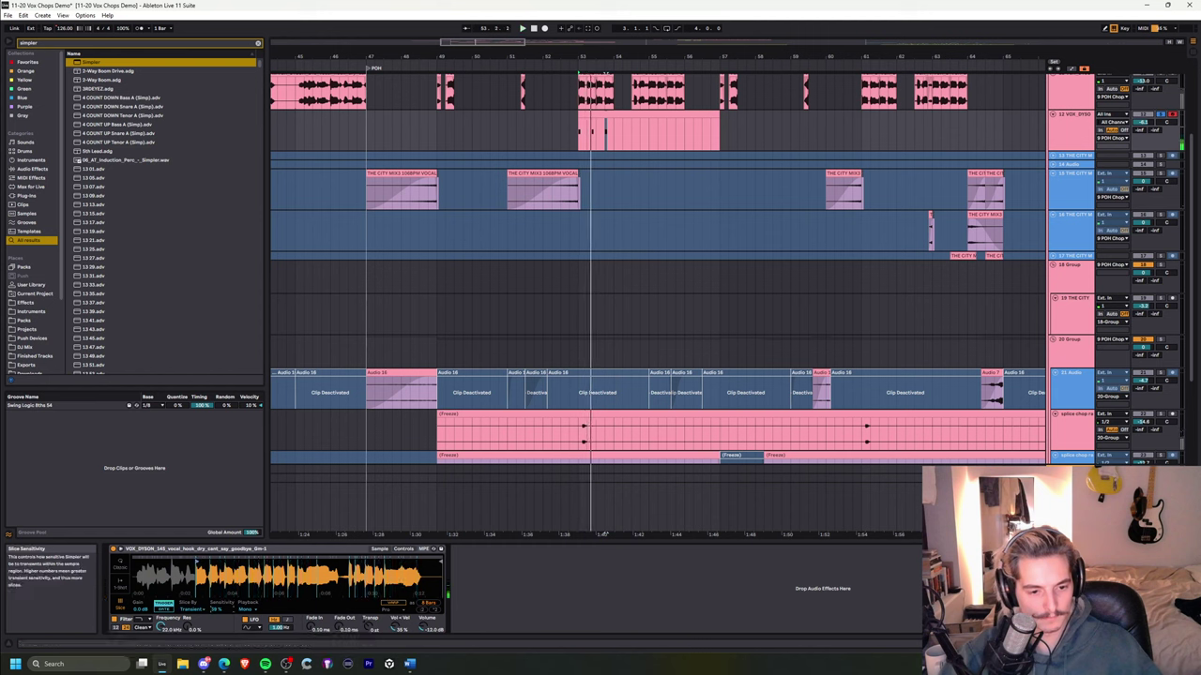
key("space")
key("space")
key("space")
key("space")
key("space")
key("space")
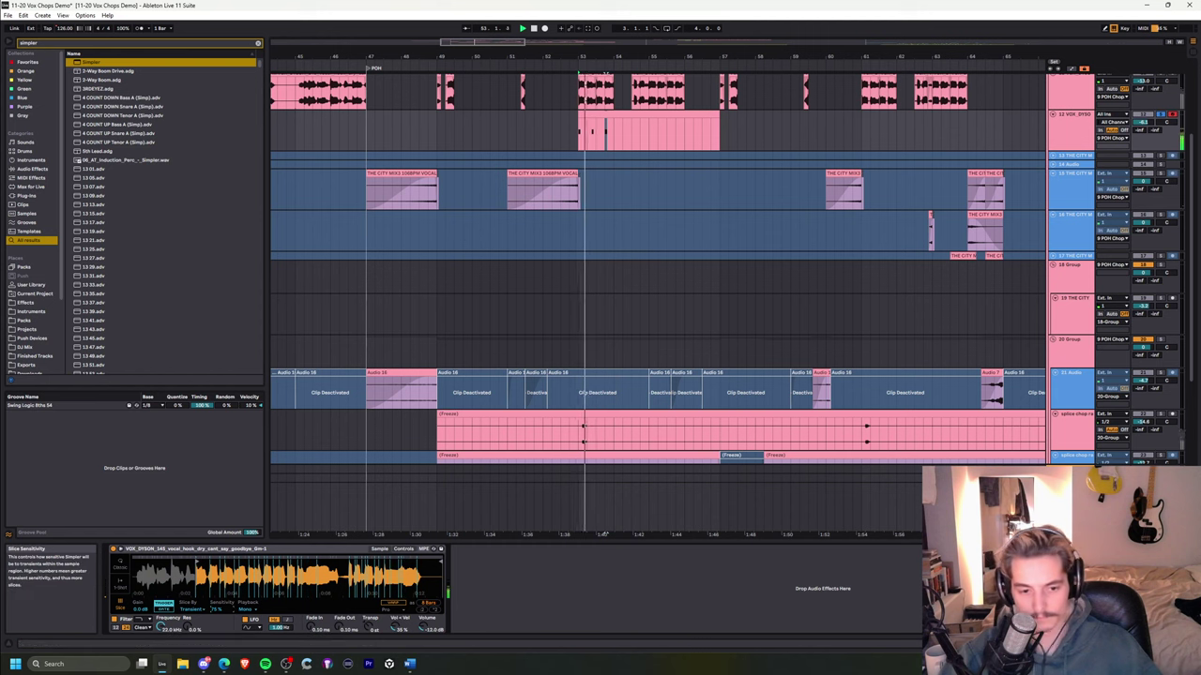
- Set Simpler's slice sensitivity to 80 % and move the sample start further into the vocal while replaying the clip from bar 53
key("space")
key("space")
key("space")
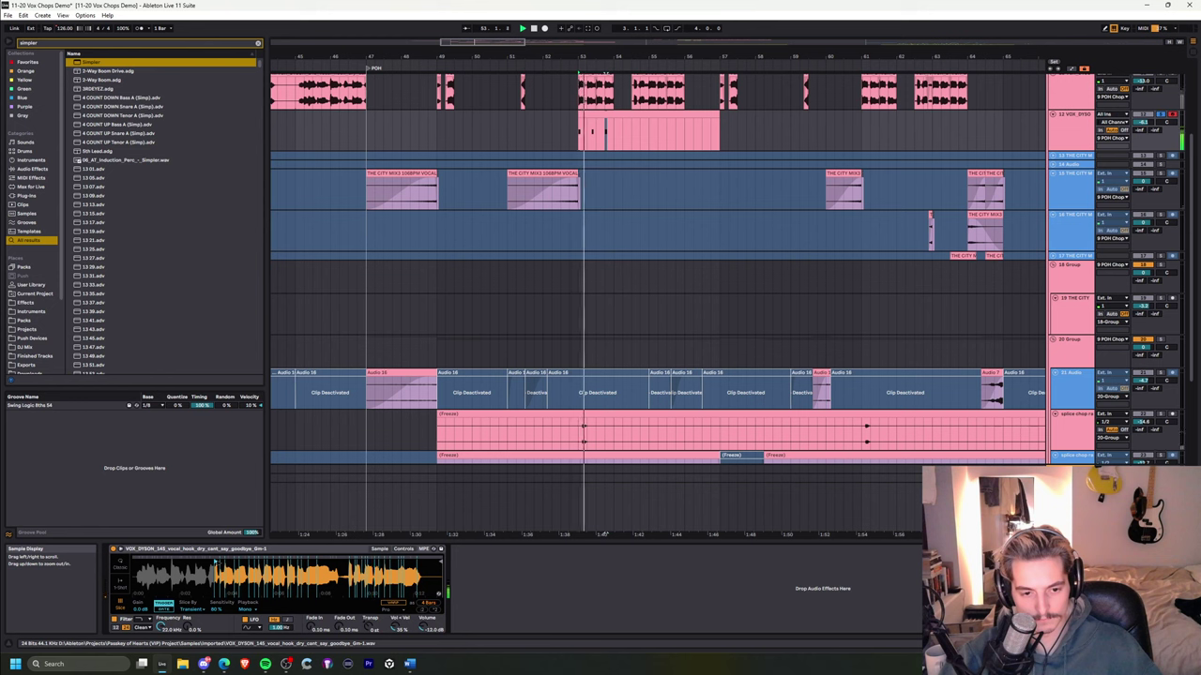
key("space")
key("space")
left_click_drag(198, 563, 250, 562)
key("space")
key("space")
key("space")
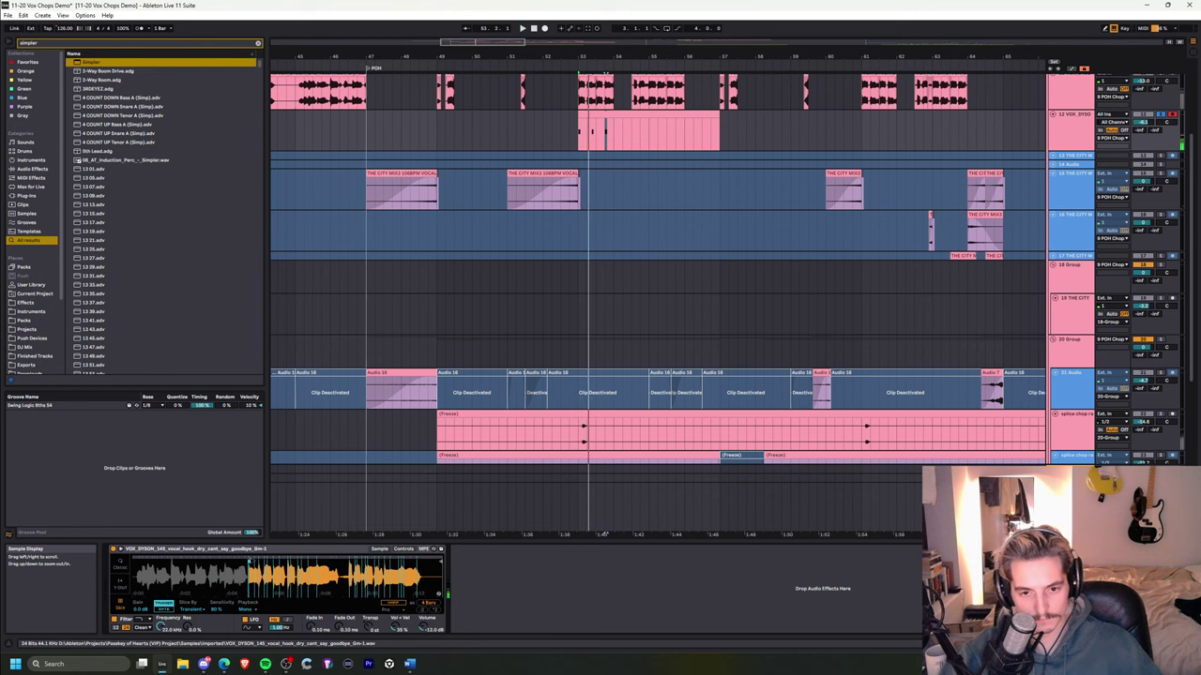
scroll(577, 302, "up", 5)
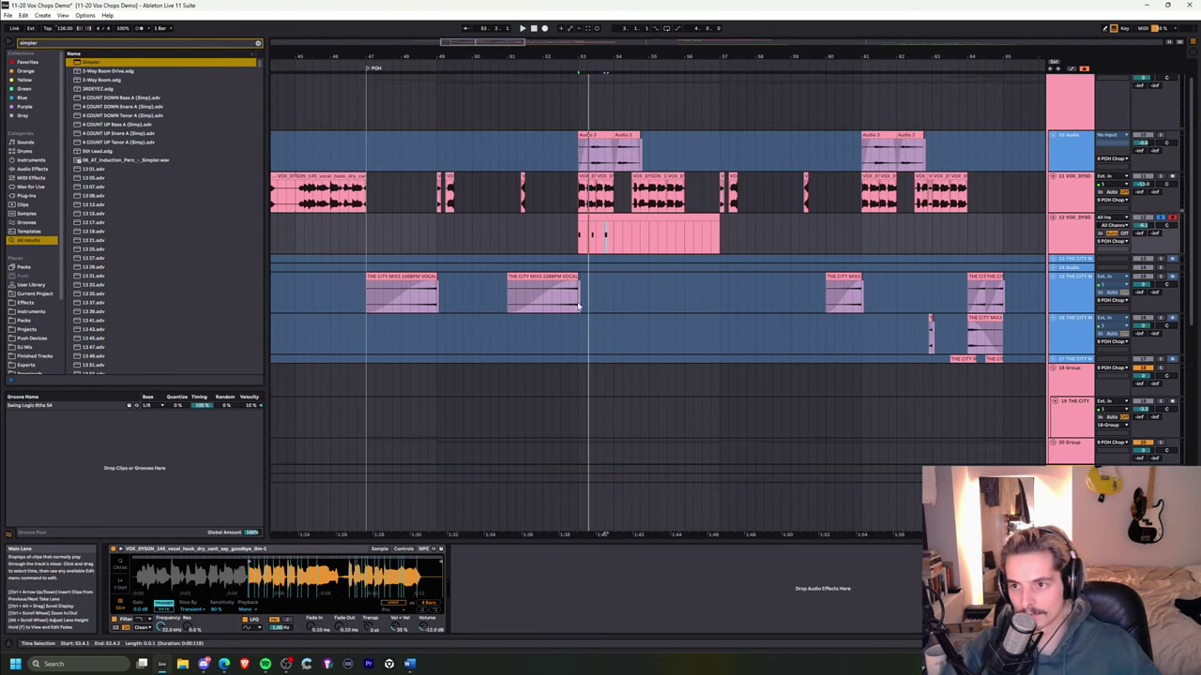
- Move Simpler's sample start back towards the beginning of the vocal while playing the MIDI clip from bar 53
scroll(914, 294, "up", 3)
left_click_drag(582, 54, 547, 54)
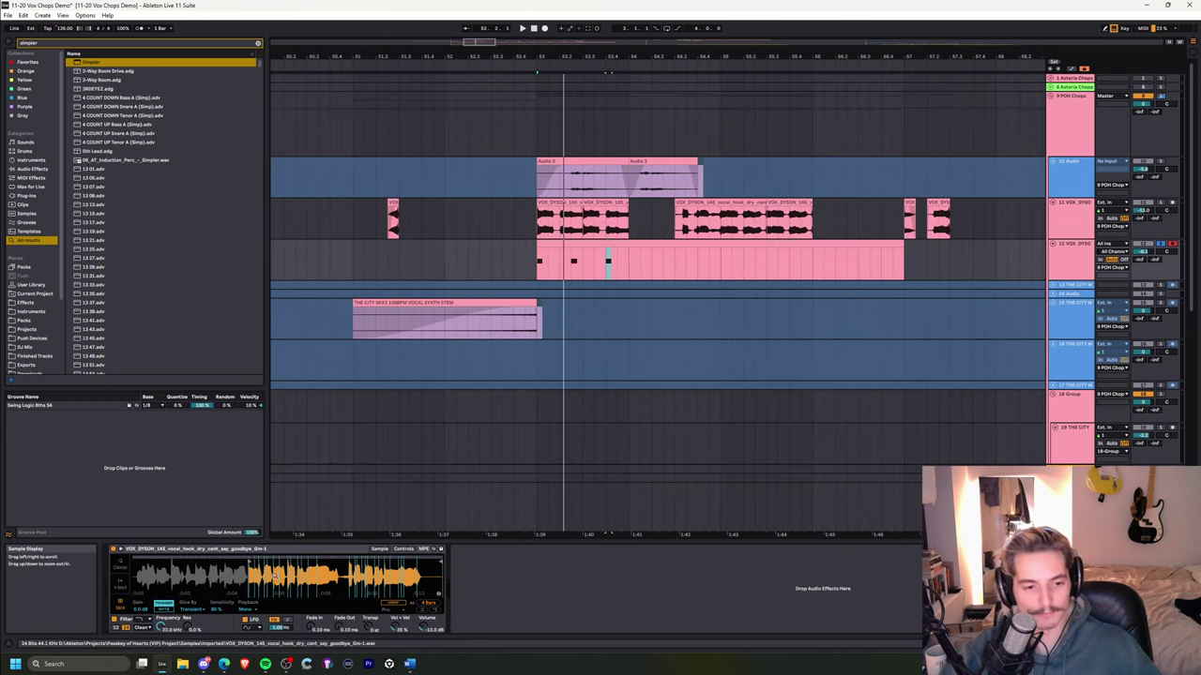
left_click_drag(221, 563, 192, 563)
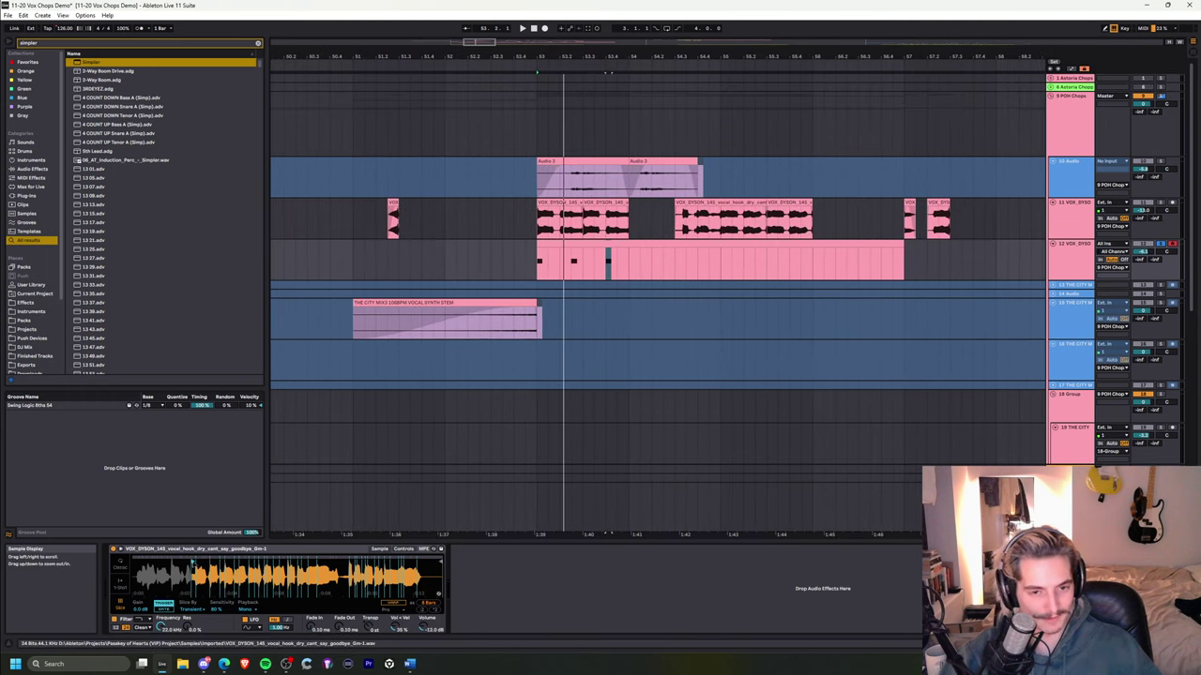
key("space")
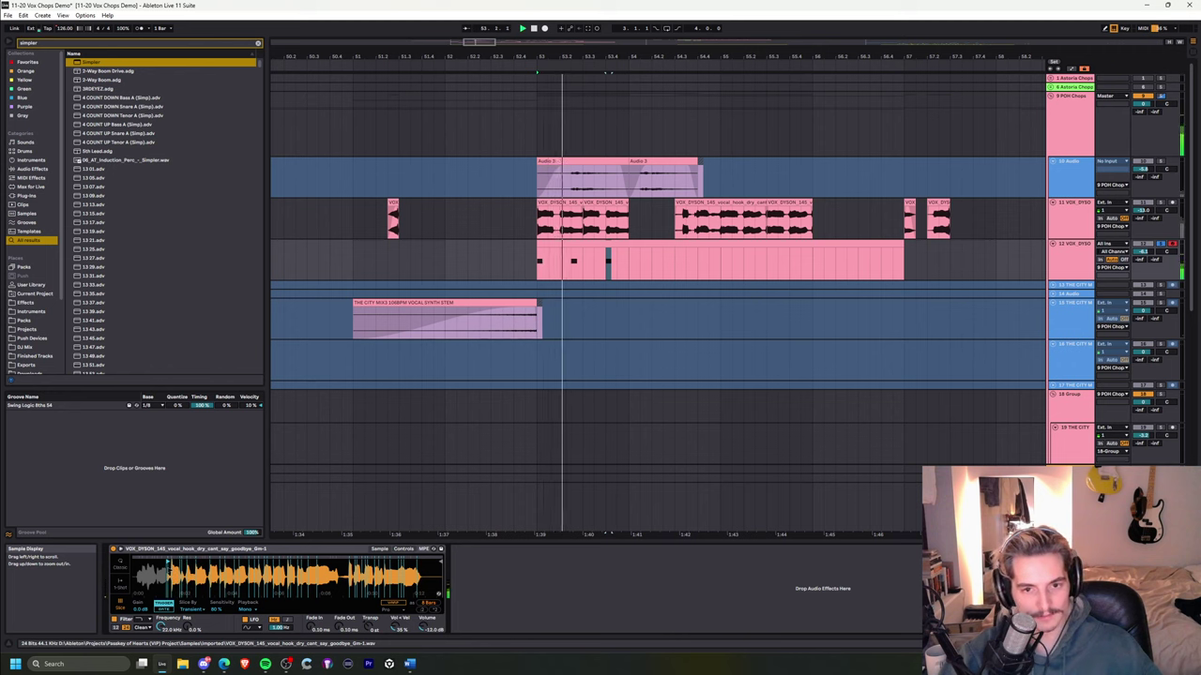
key("space")
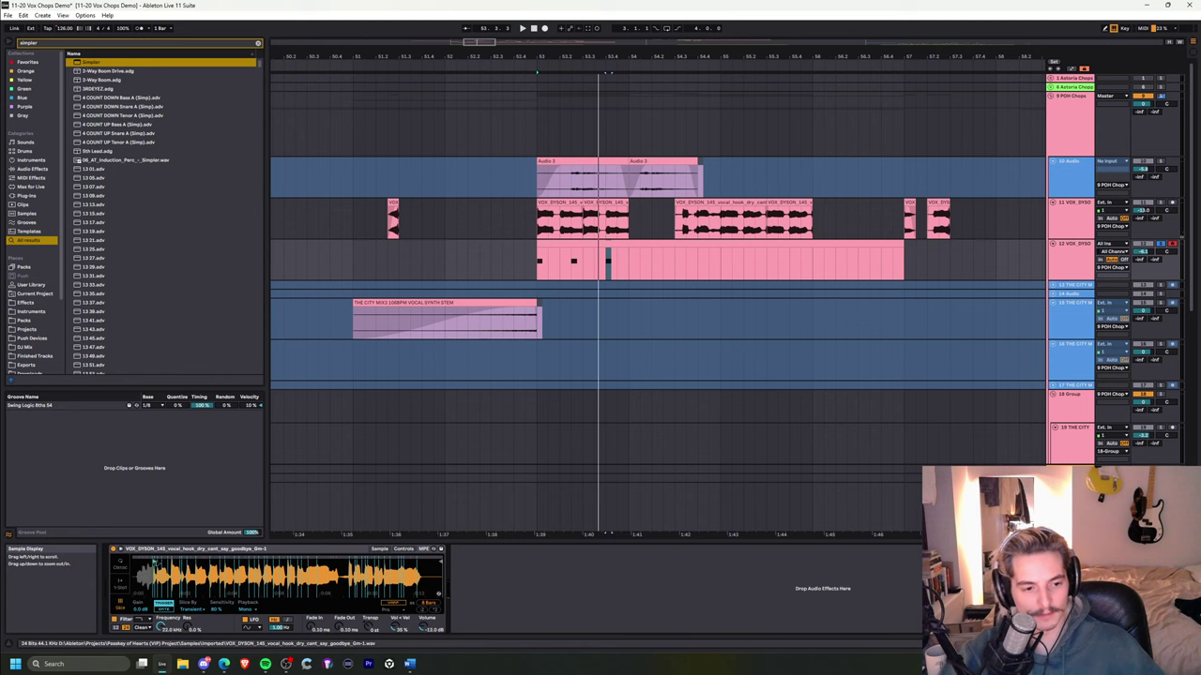
- Duplicate the MIDI clip's first bar six times from bar 54 to bar 60 and consolidate the seven bars into one clip
left_click(627, 244)
left_click_drag(628, 268, 537, 266)
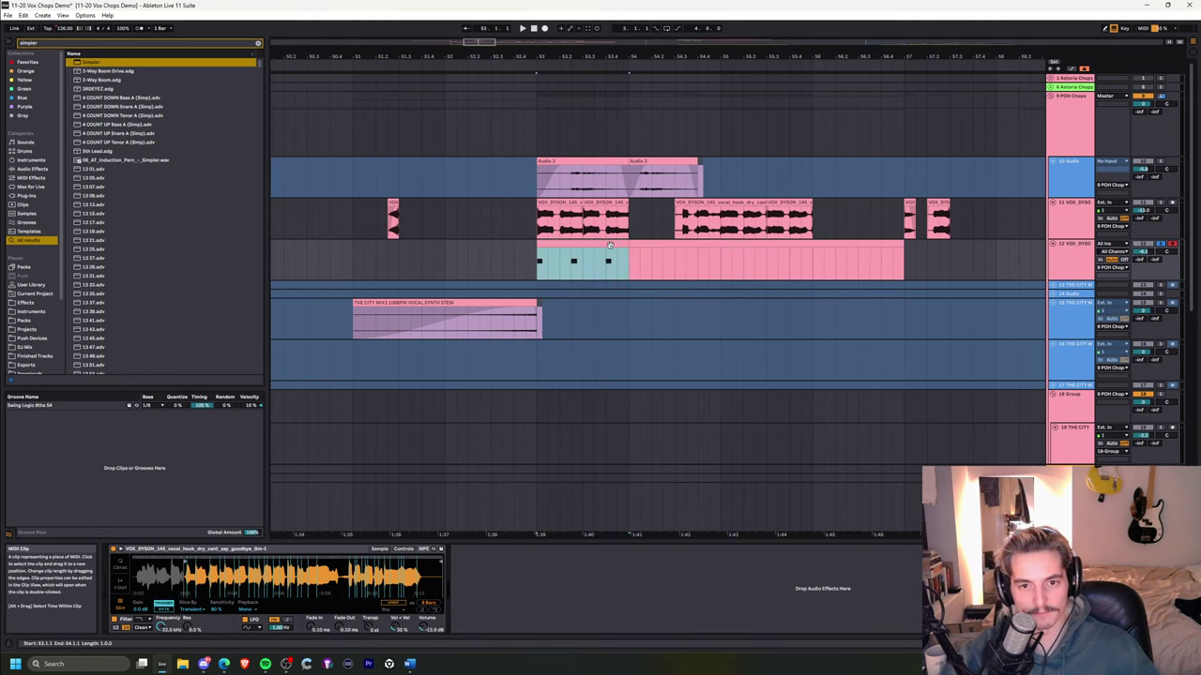
key("ctrl+d")
key("ctrl+d")
key("ctrl+d")
key("ctrl+d")
key("ctrl+d")
key("ctrl+d")
left_click_drag(770, 56, 769, 26)
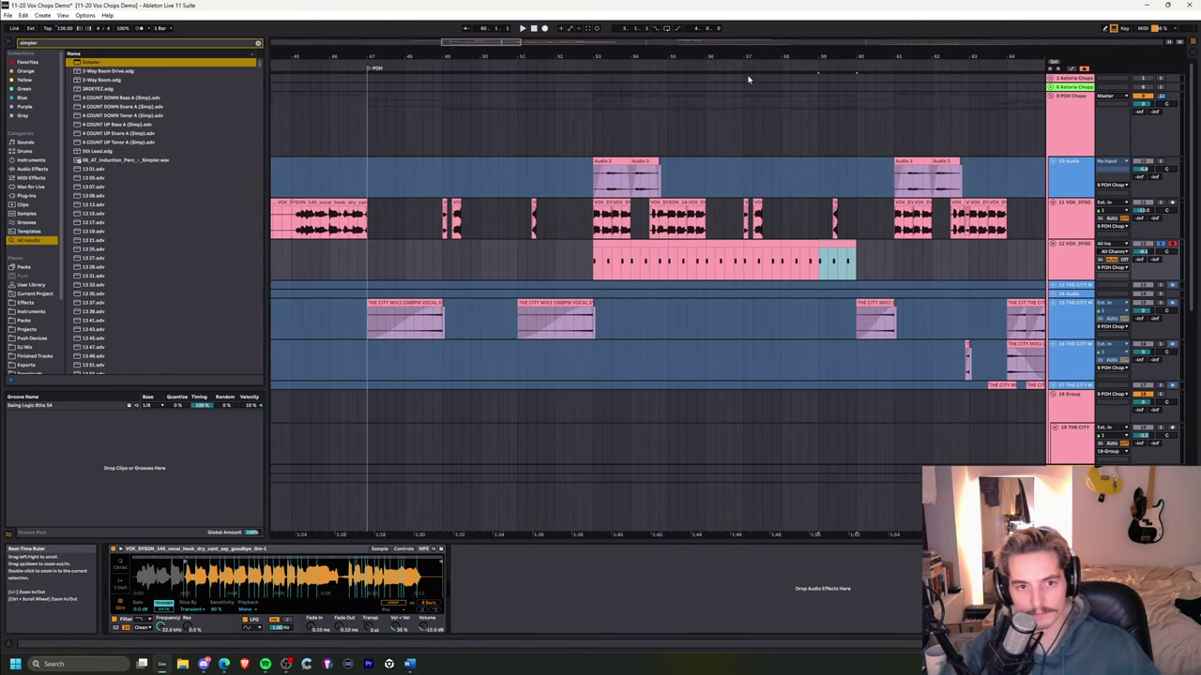
left_click(610, 245, "shift")
- Play the seven-bar clip from bar 53 while moving Simpler's sample start further into the vocal
key("space")
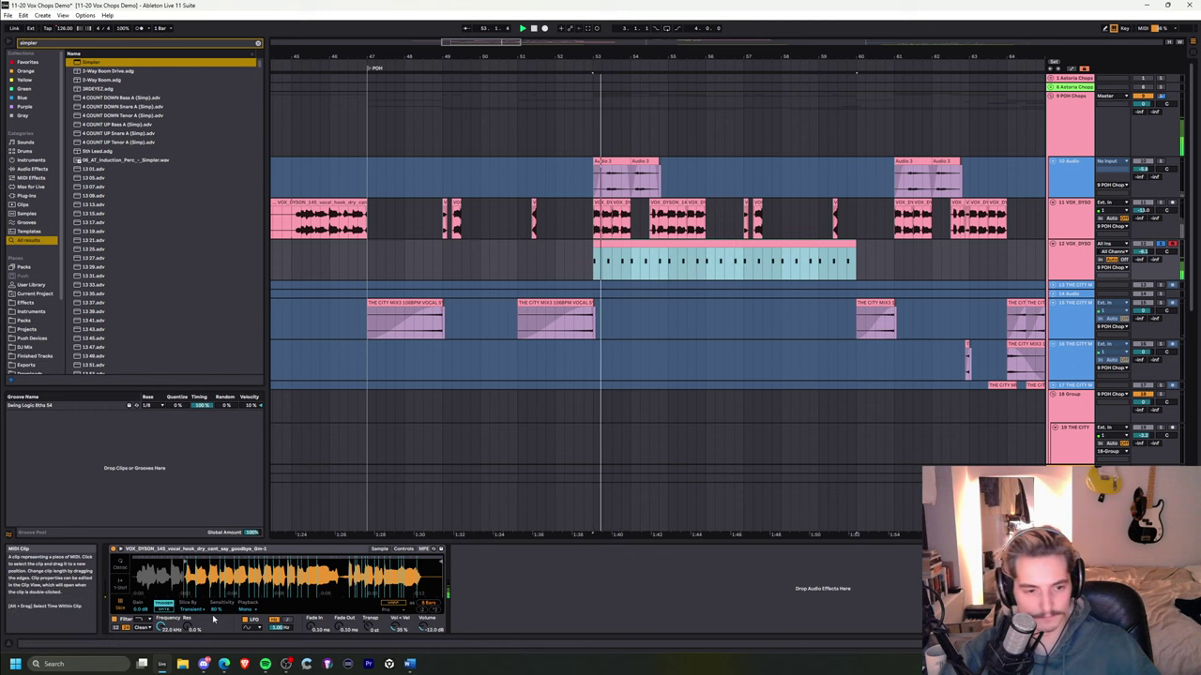
left_click(186, 561)
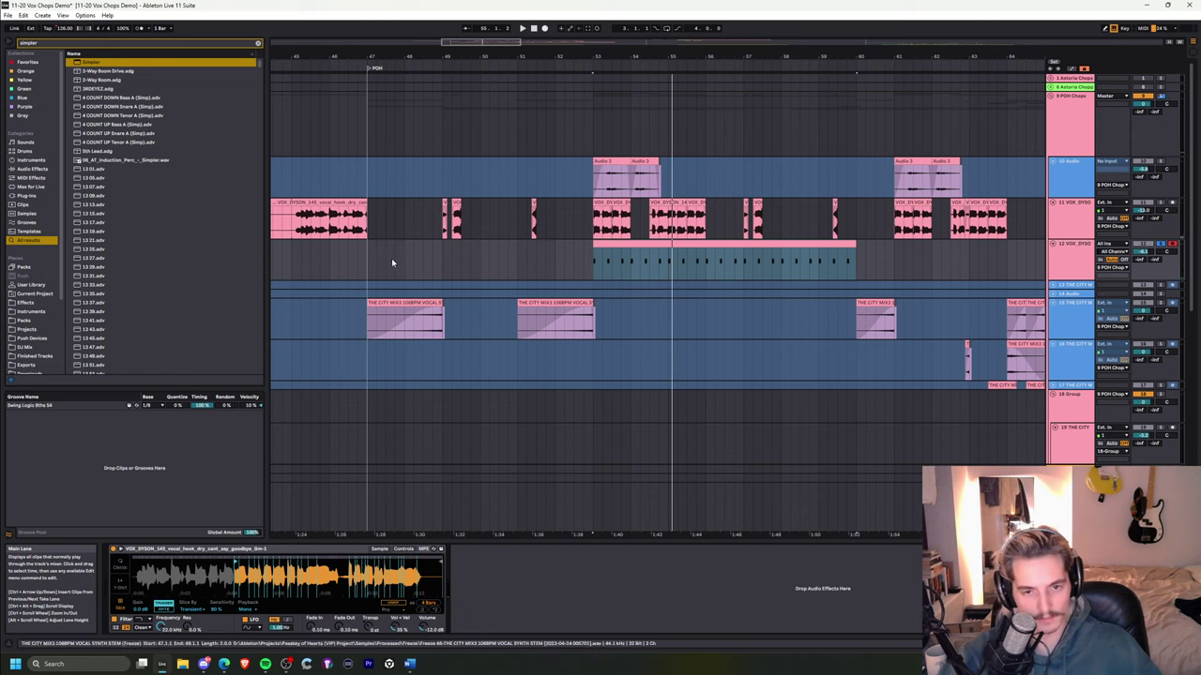
left_click(603, 246)
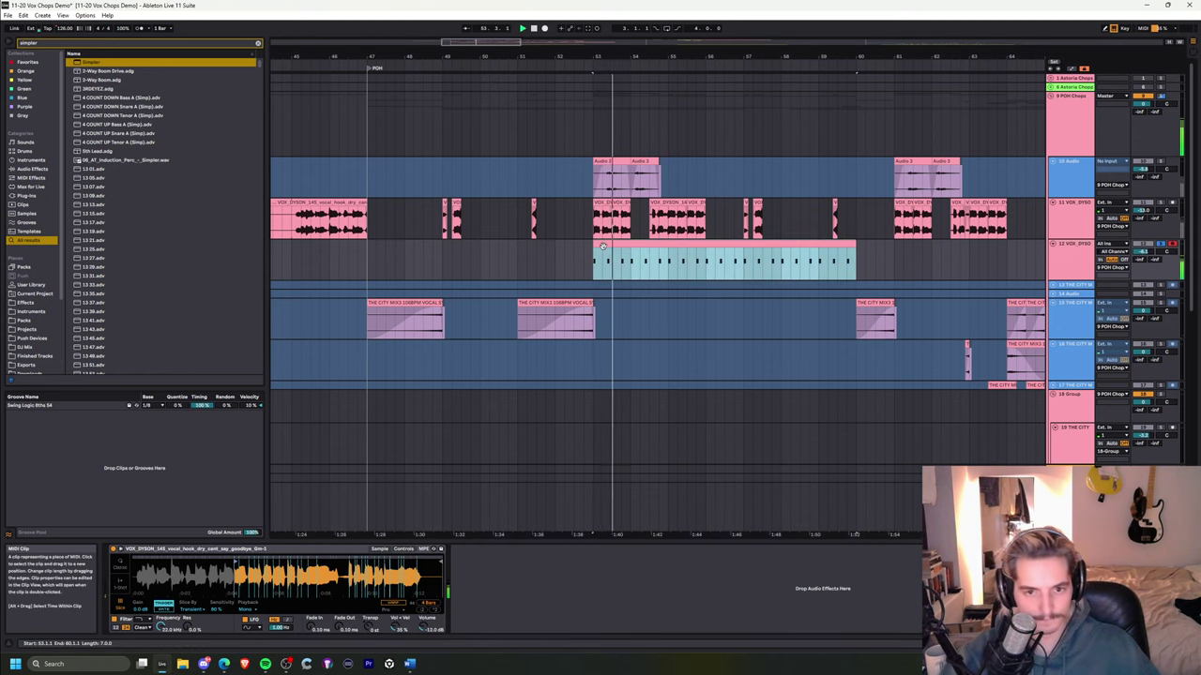
- Raise the third note of the clip's first bar to D3, play the pattern, and return to the device chain
double_click(605, 258)
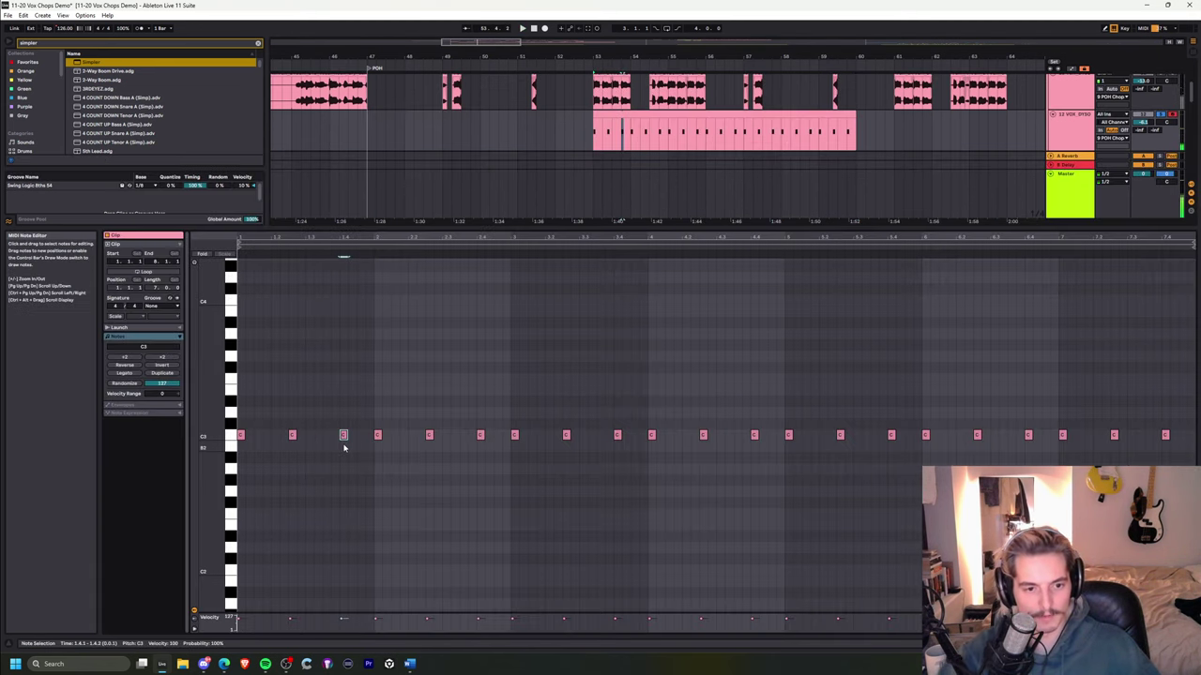
key("space")
key("Up")
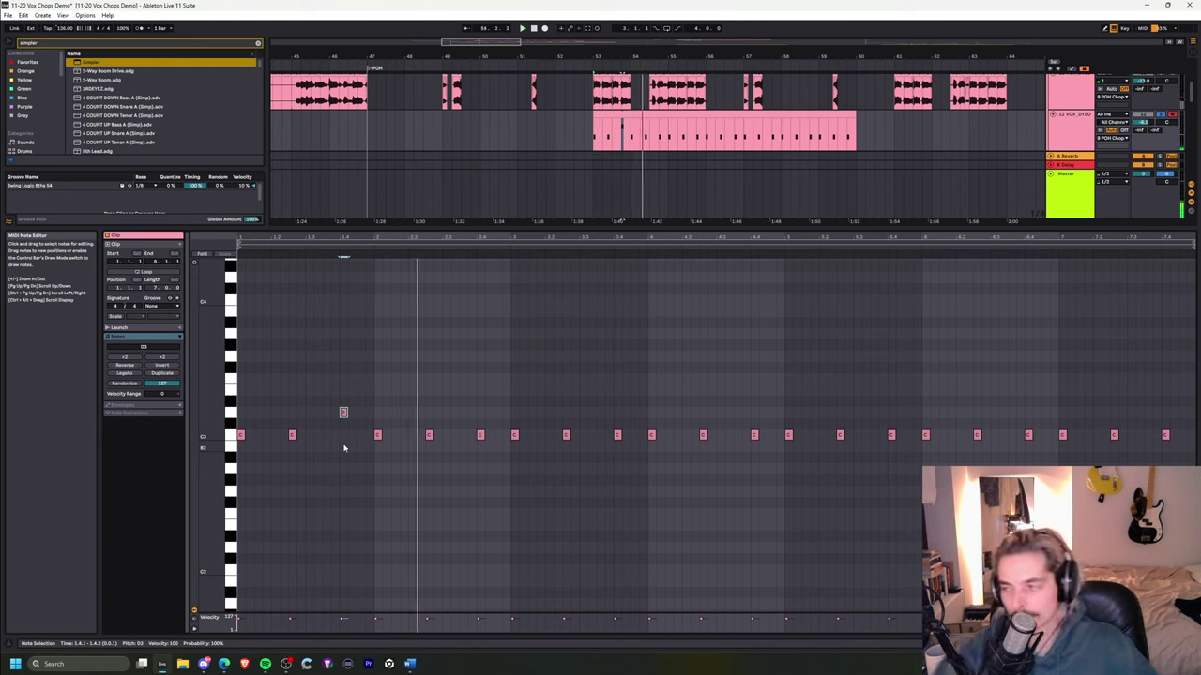
key("shift+Tab")
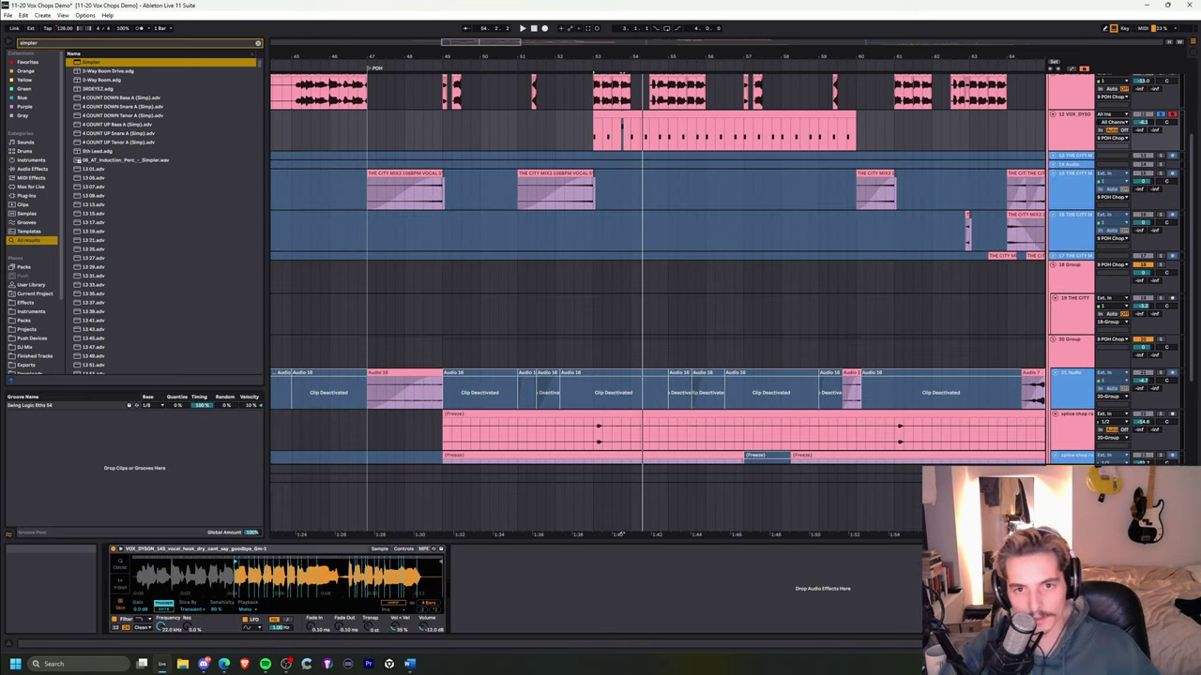
- Delete the Simpler track that holds the MIDI clip at bar 53
scroll(569, 236, "up", 1)
left_click_drag(619, 41, 590, 179)
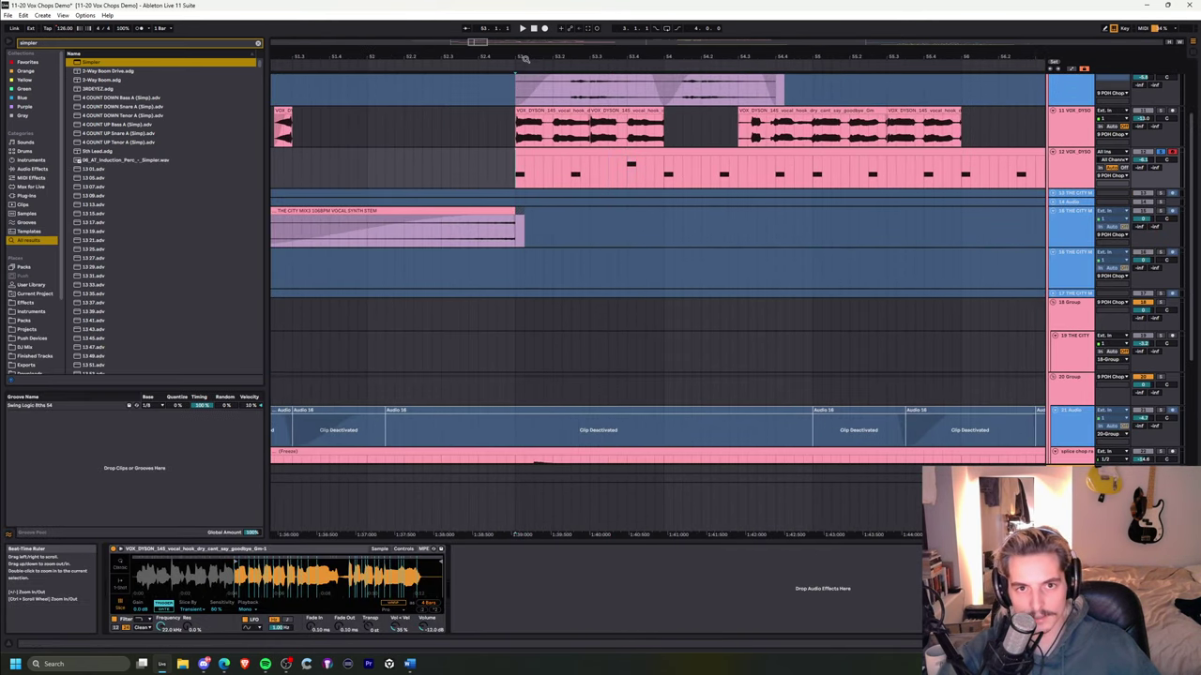
left_click_drag(522, 63, 521, 59)
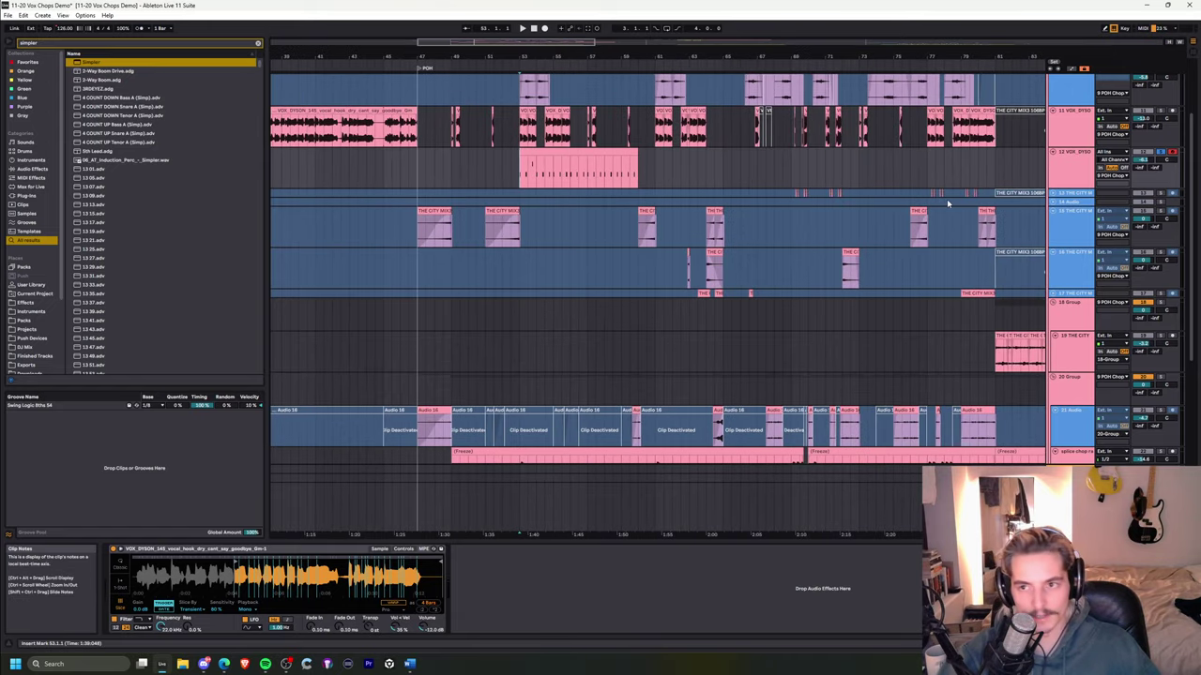
scroll(938, 199, "up", 1)
left_click(846, 203)
key("Delete")
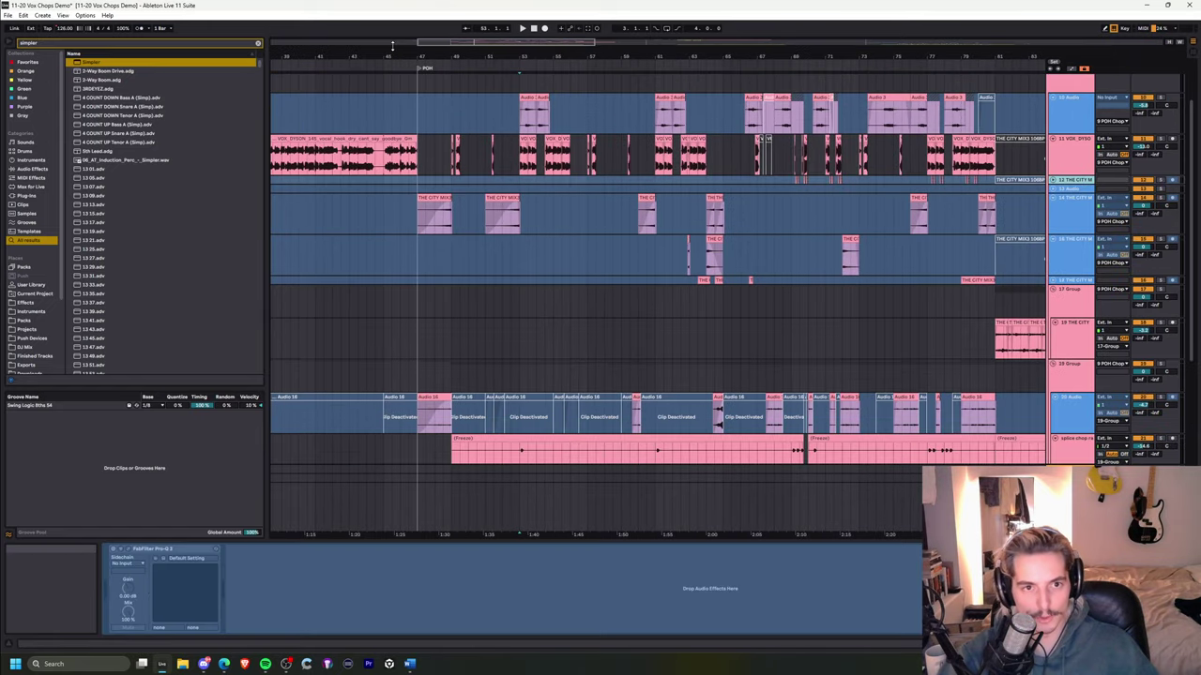
- Play the audio vocal chops on track 11 from bar 53, stop, and select the first chop there
left_click(521, 155)
key("space")
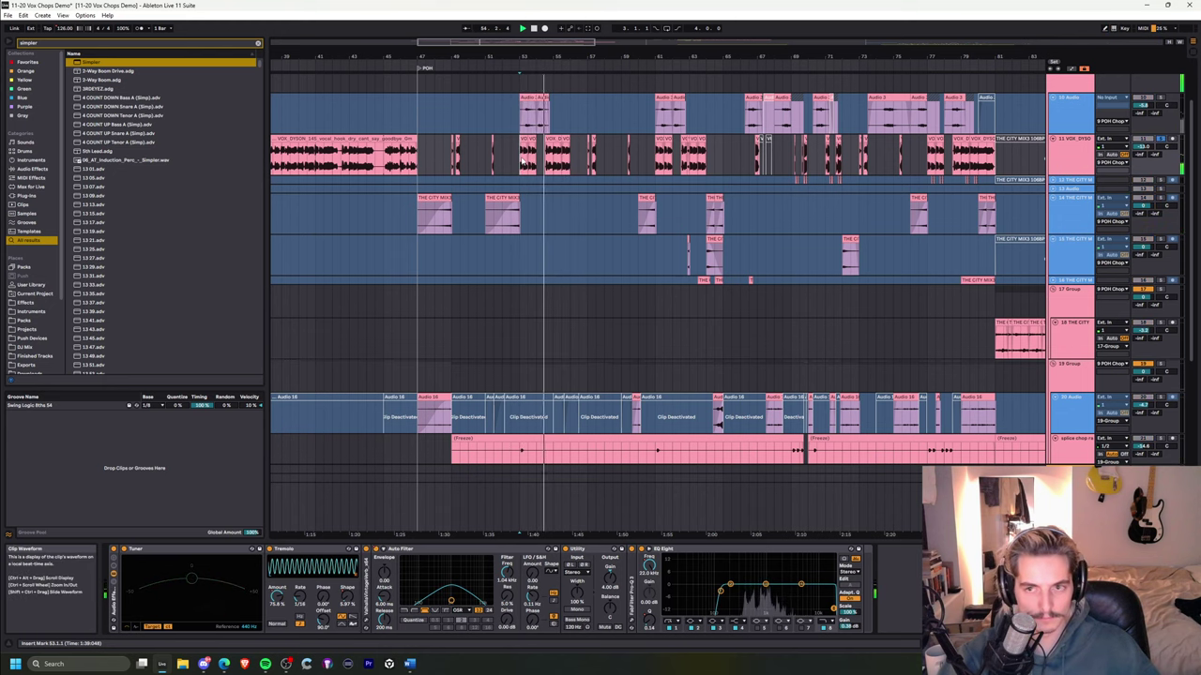
scroll(524, 103, "up", 1)
mouse_move(523, 59)
left_mouse_down()
mouse_move(530, 32)
mouse_move(551, 53)
mouse_move(551, 99)
left_mouse_up()
left_click(419, 195)
left_click(445, 197)
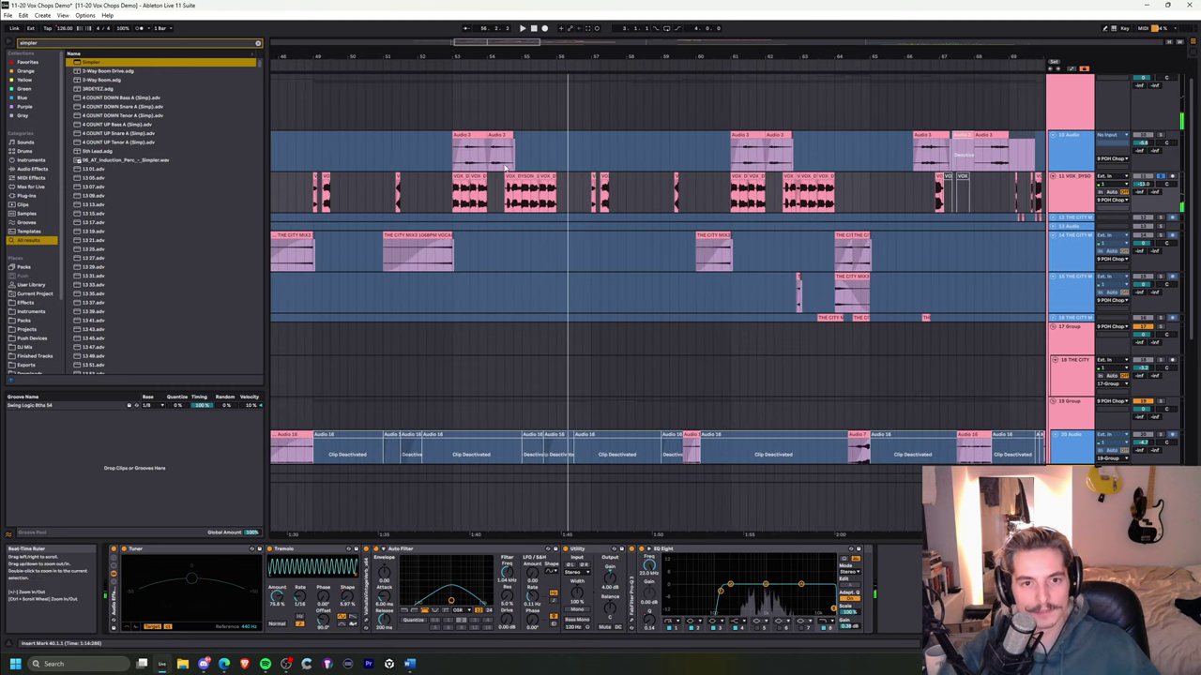
key("space")
left_click(461, 182)
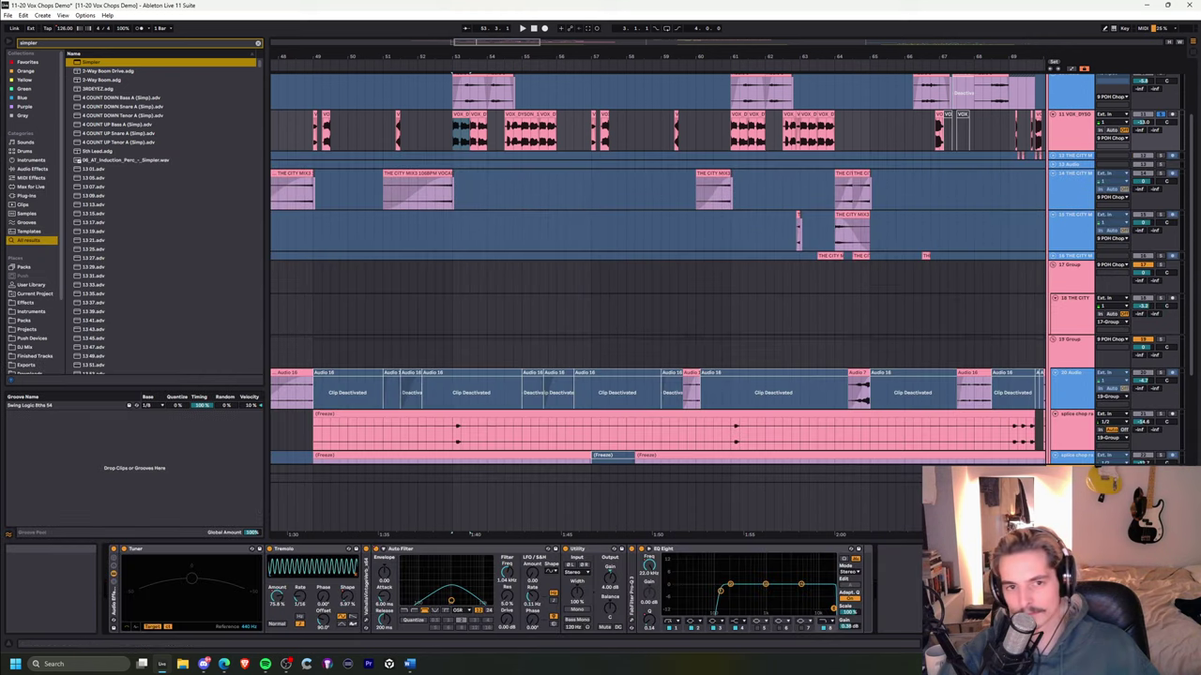
- Check ValhallaVintageVerb's settings on track 11 and show the automation of the Tremolo's Amount
scroll(558, 198, "up", 1)
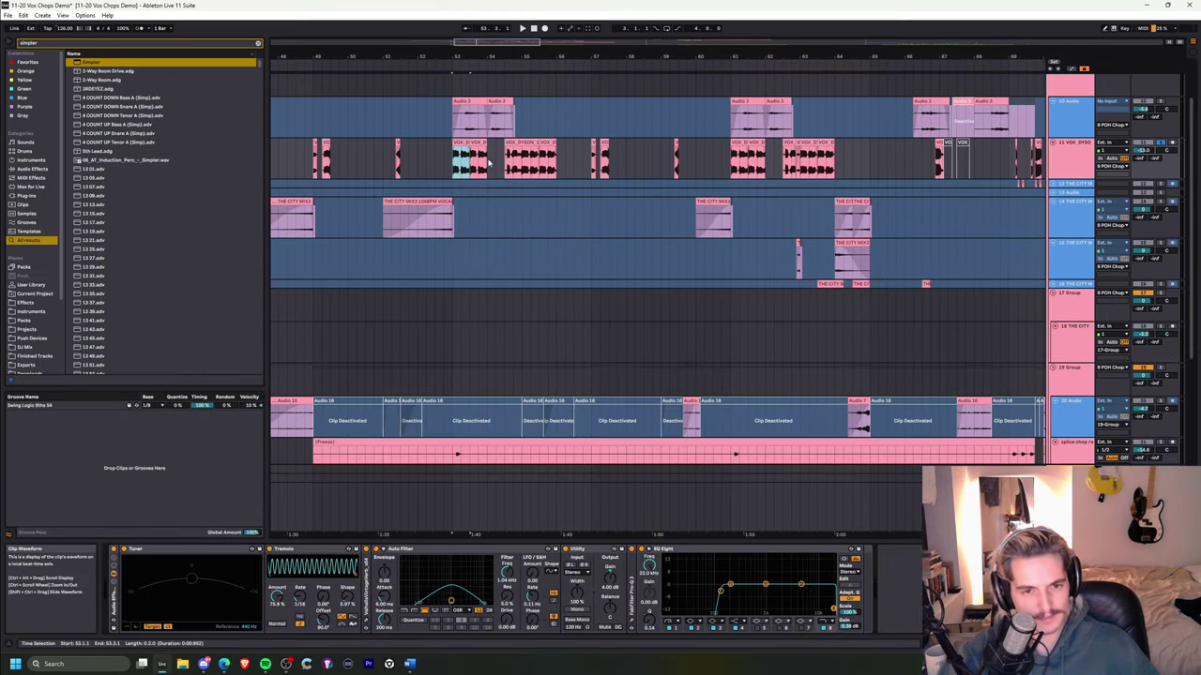
mouse_move(478, 56)
left_mouse_down()
mouse_move(478, 99)
mouse_move(489, 47)
left_mouse_up()
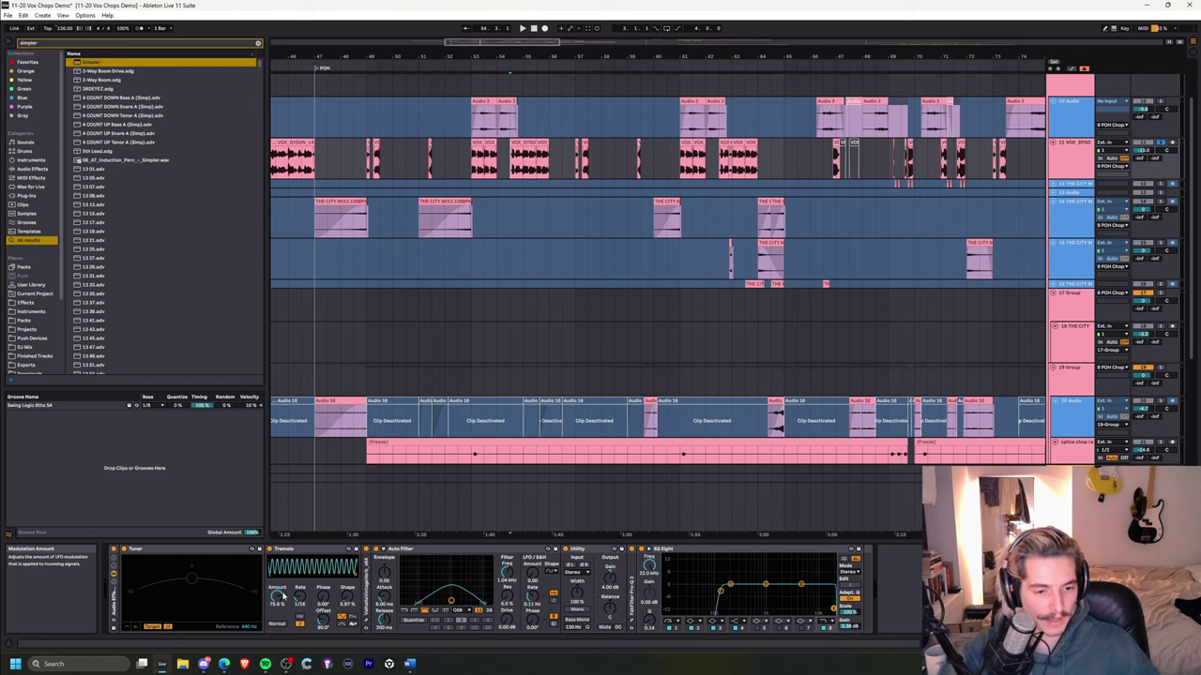
double_click(368, 591)
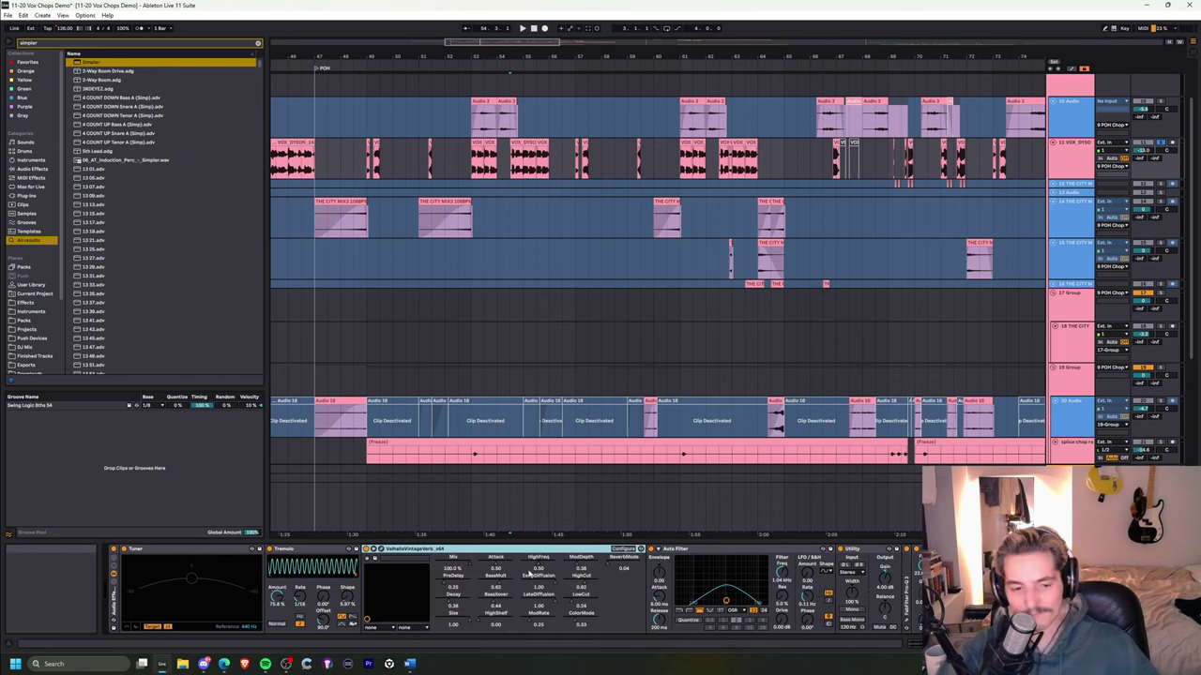
double_click(408, 550)
left_click(289, 549)
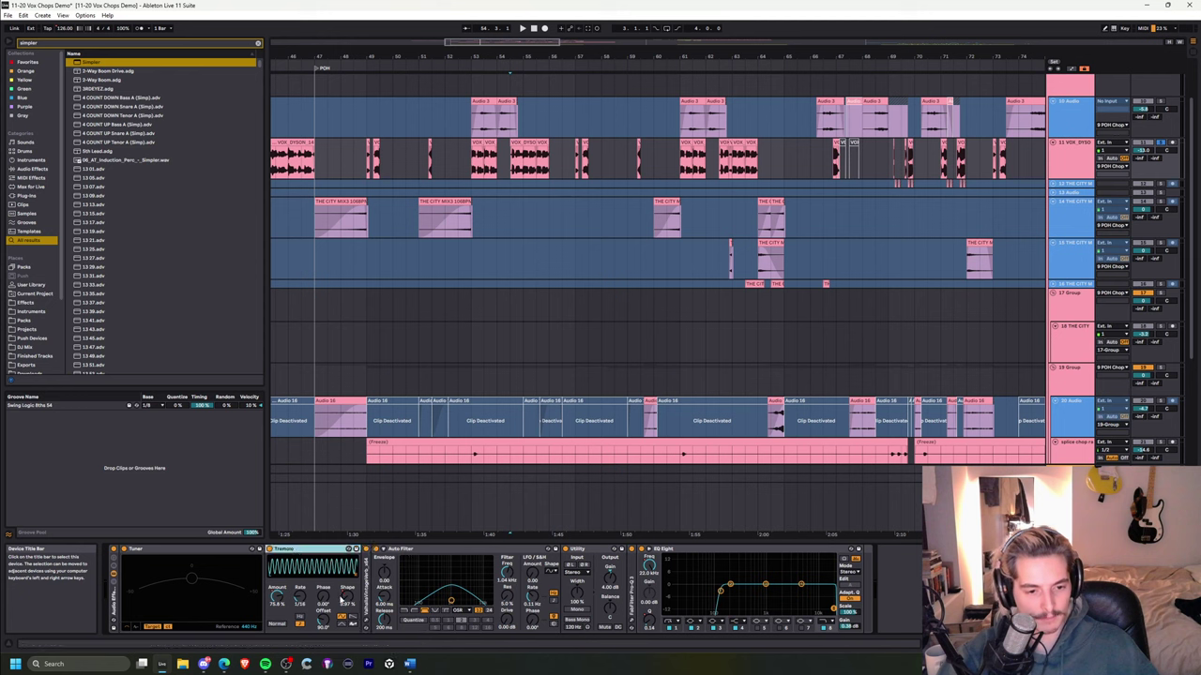
right_click(274, 597)
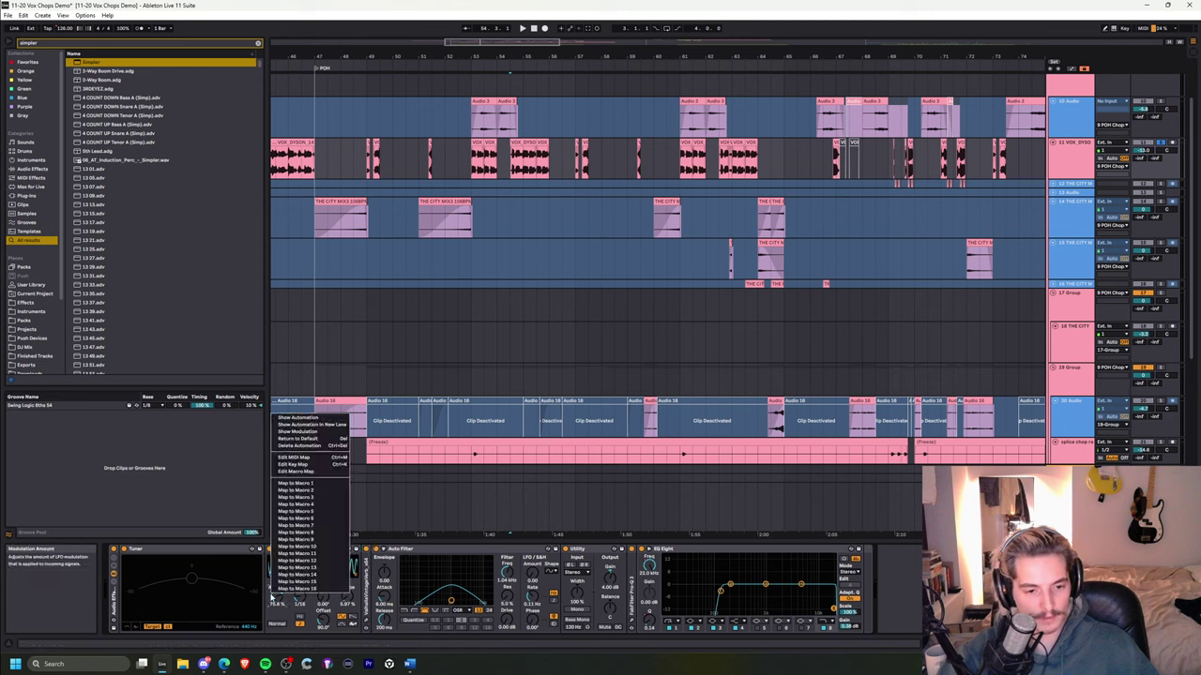
left_click(296, 420)
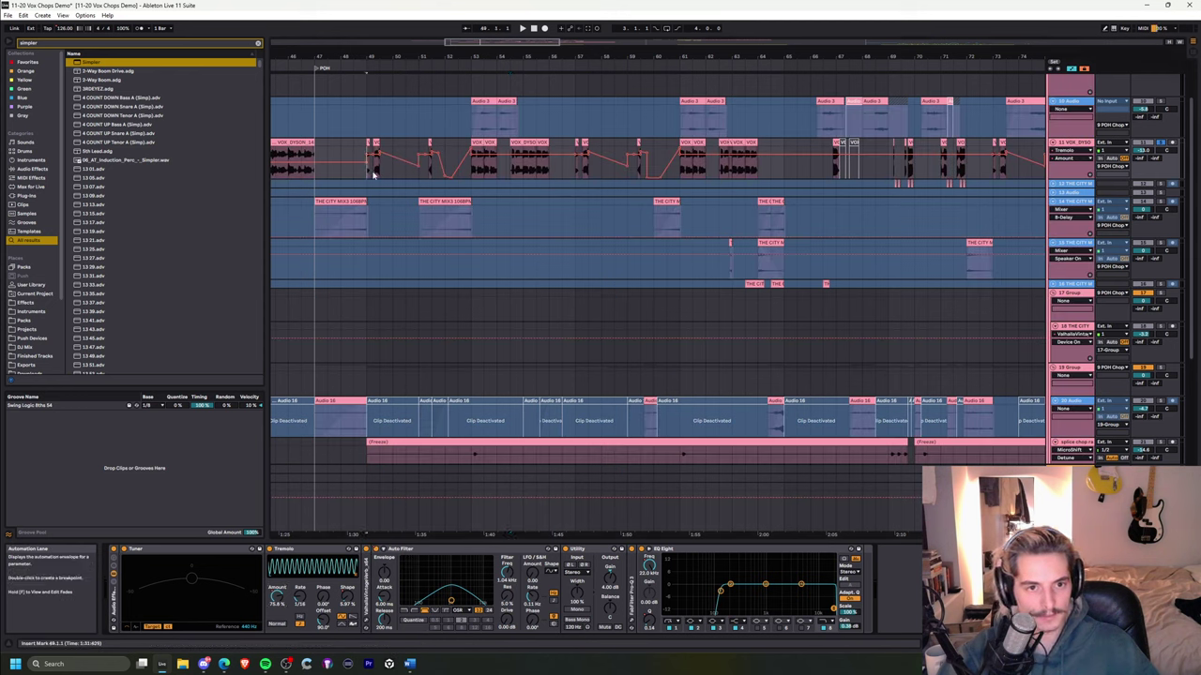
- Play the vocal chops against the Tremolo Amount automation from bar 53, bar 58, bar 73 and bar 78
key("space")
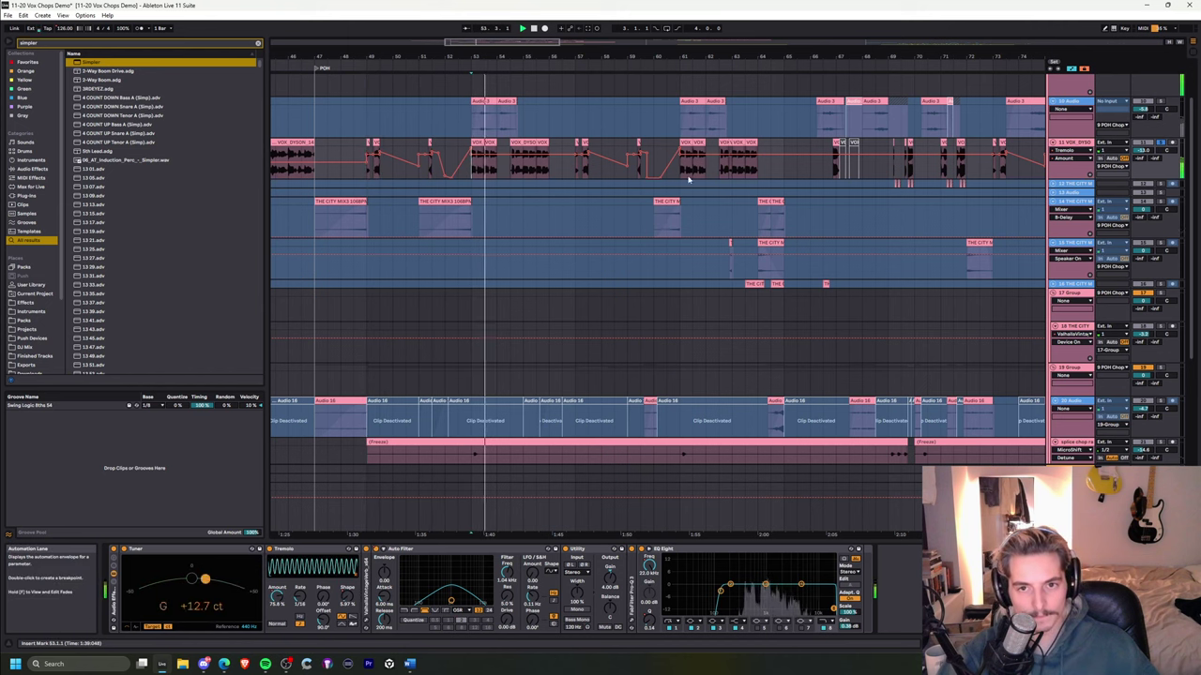
left_click(635, 178)
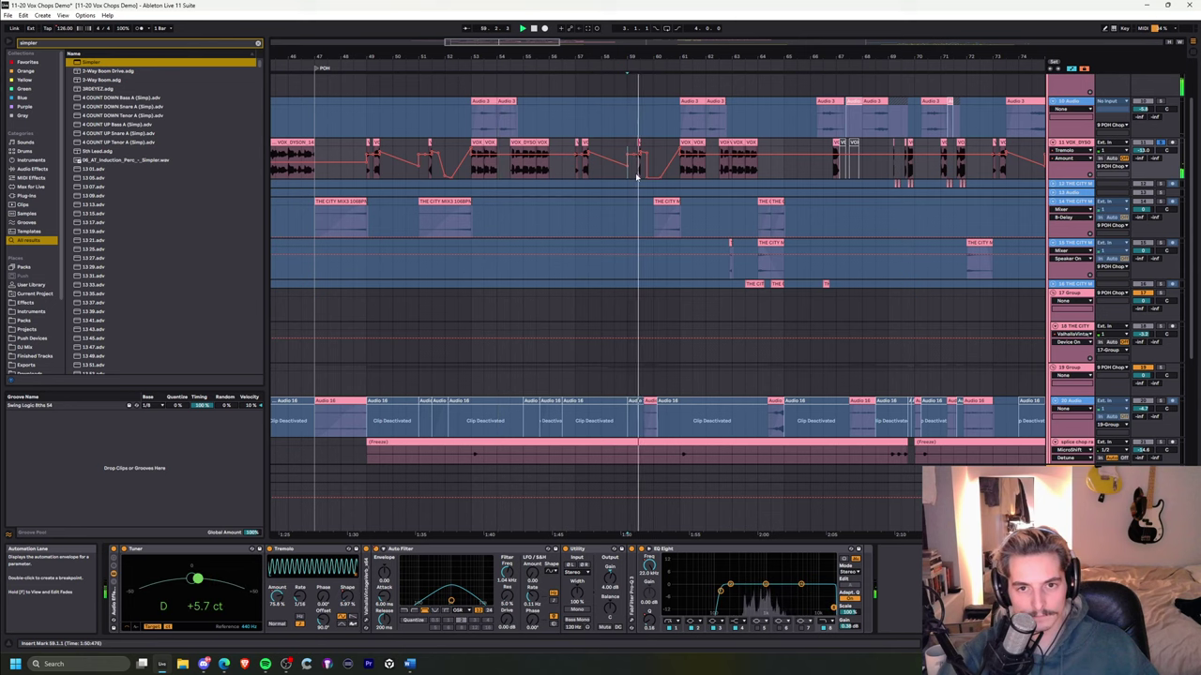
left_click(997, 172)
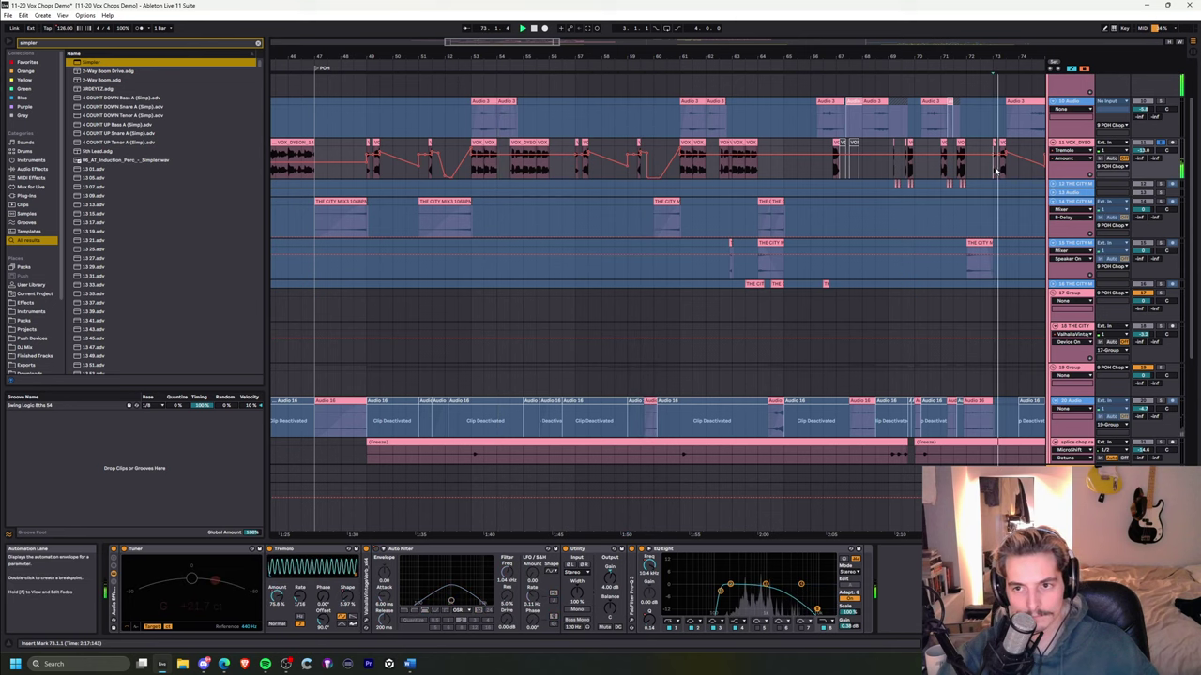
left_click_drag(938, 55, 706, 31)
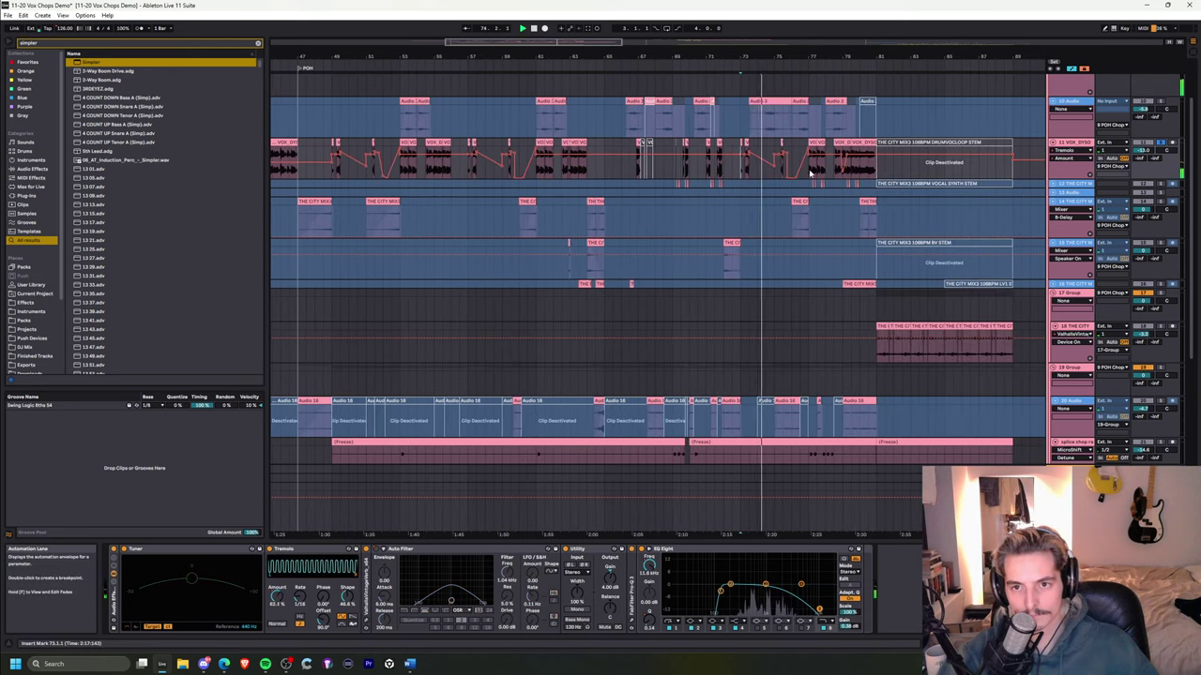
left_click(834, 64)
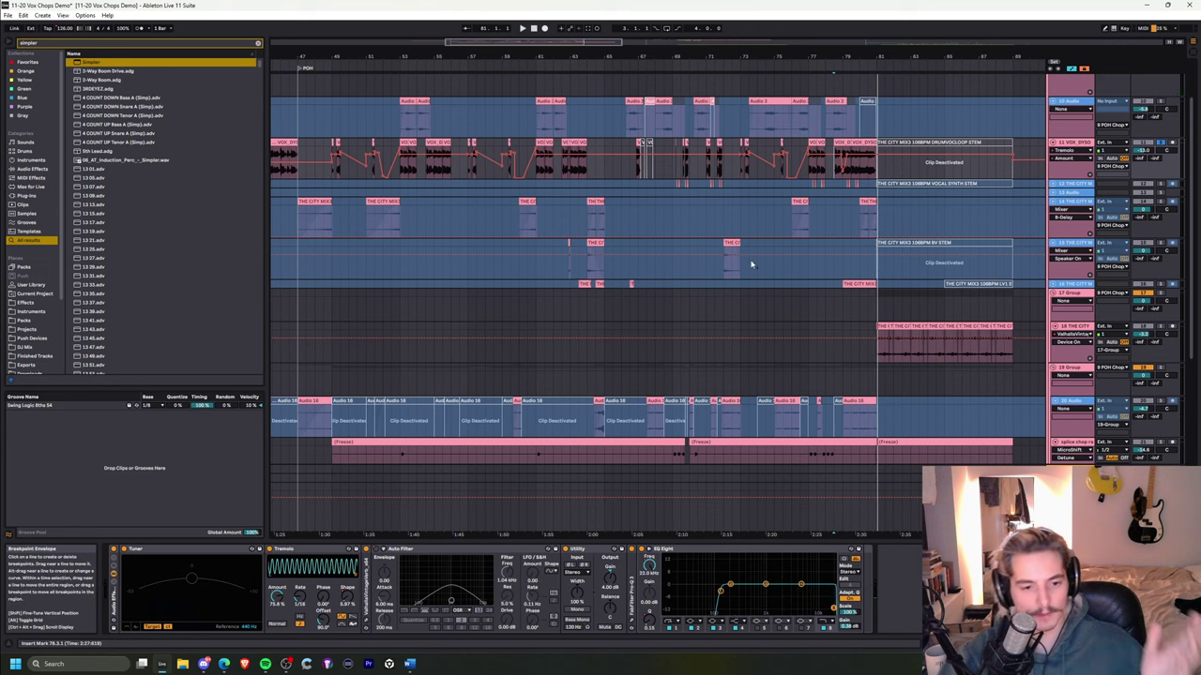
- Unfold ValhallaVintageVerb, hide the automation, and play the vocal chops from bar 77
double_click(367, 574)
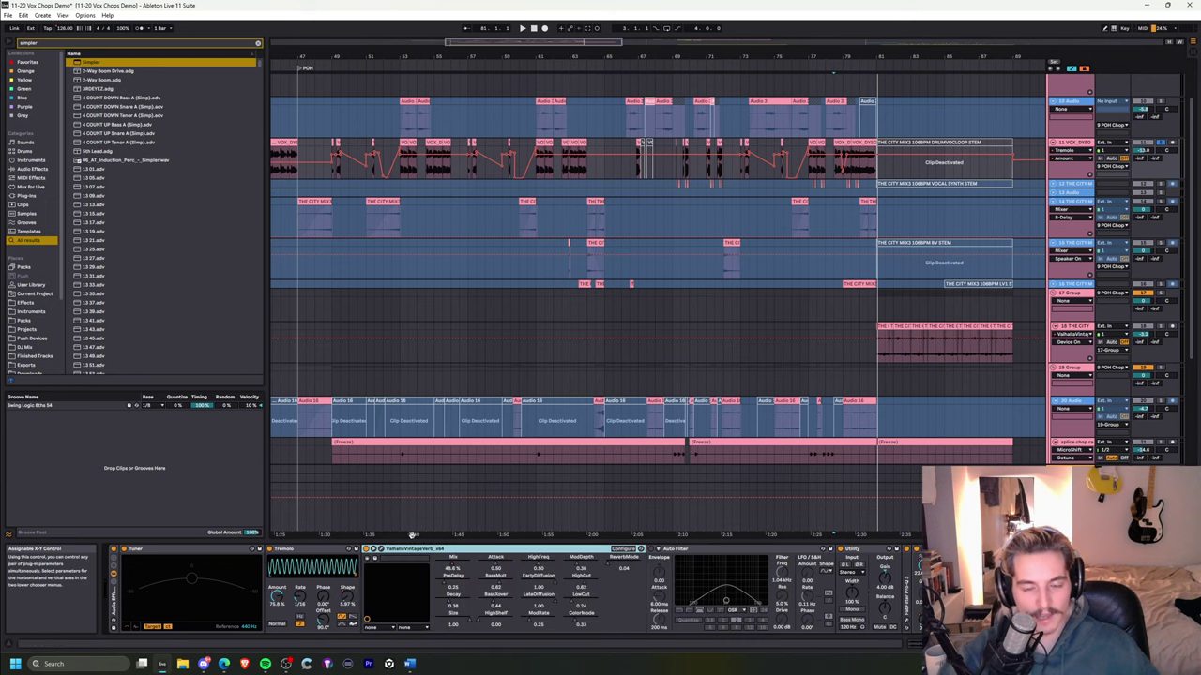
left_click(816, 277)
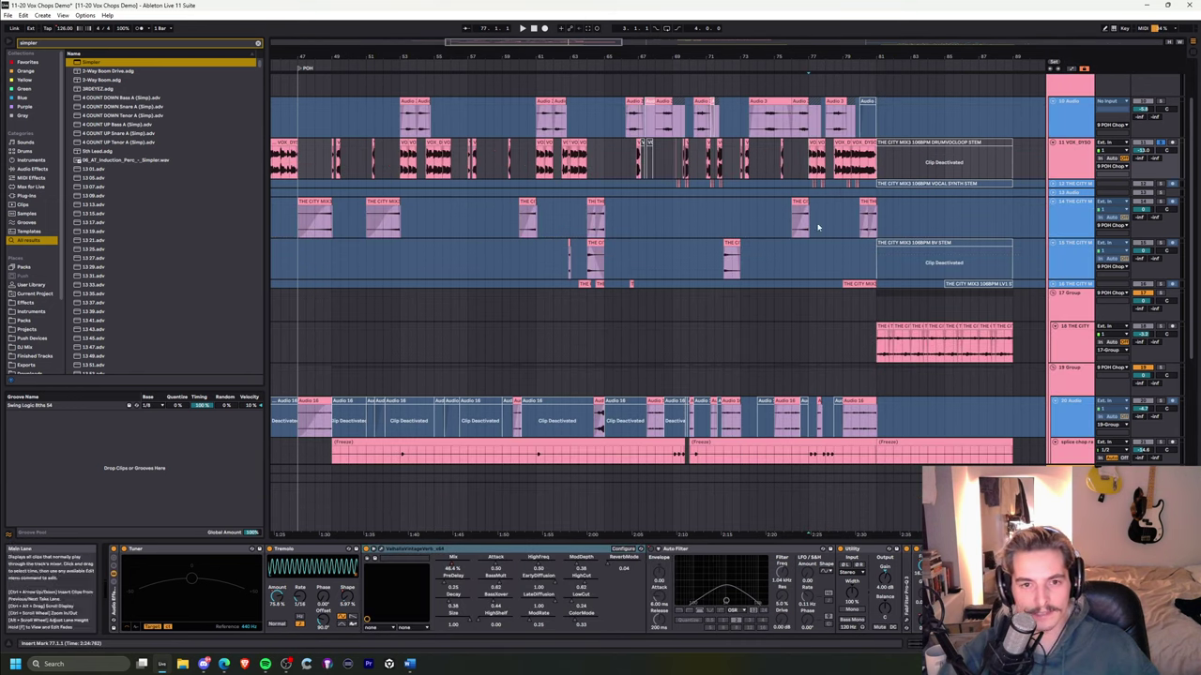
left_click(940, 183)
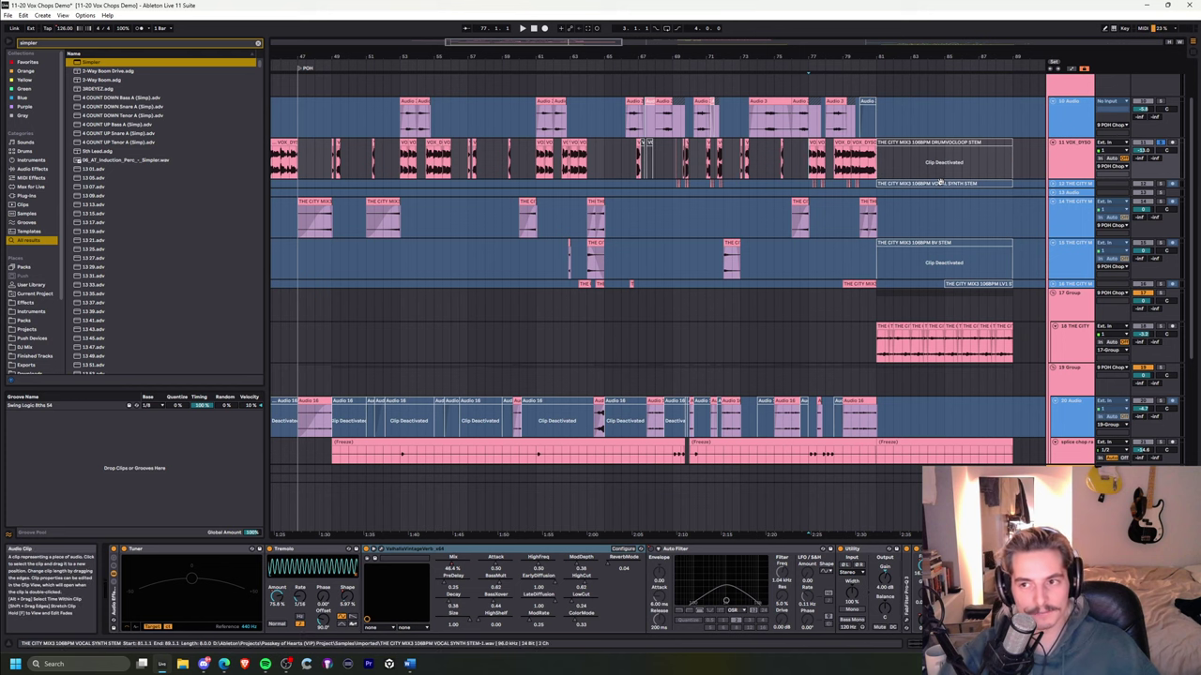
key("space")
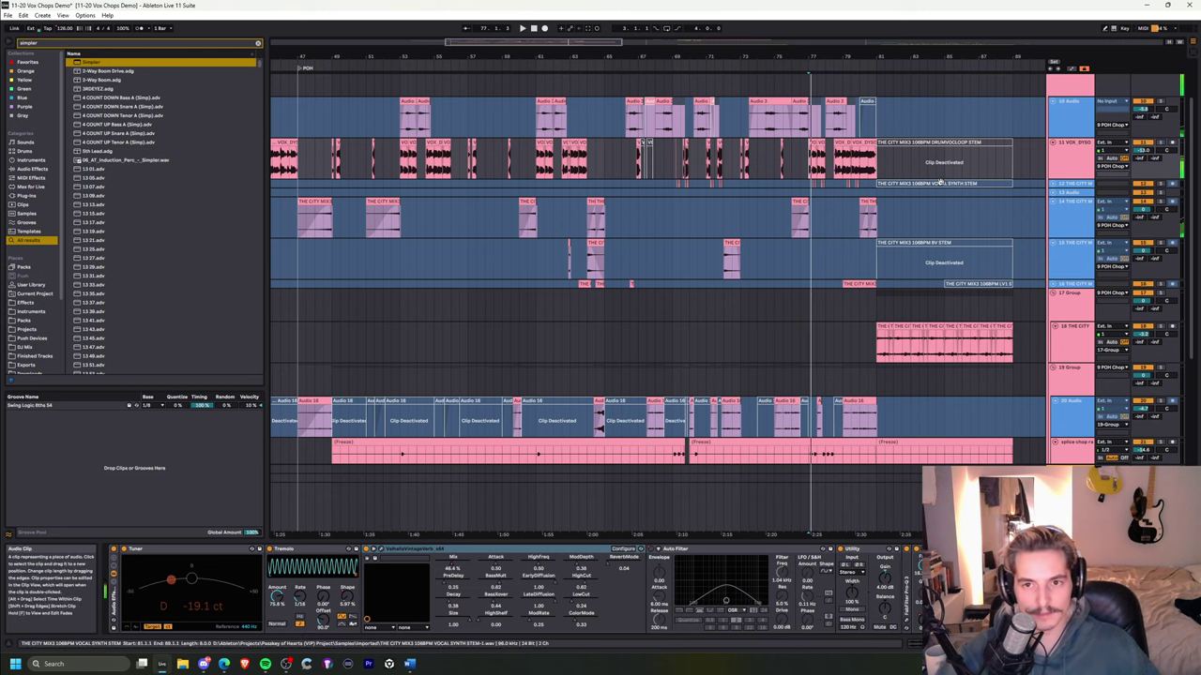
- Play the audio chops on track 10 from bar 74 and show that track's effects
scroll(848, 199, "up", 2)
scroll(848, 199, "up", 2)
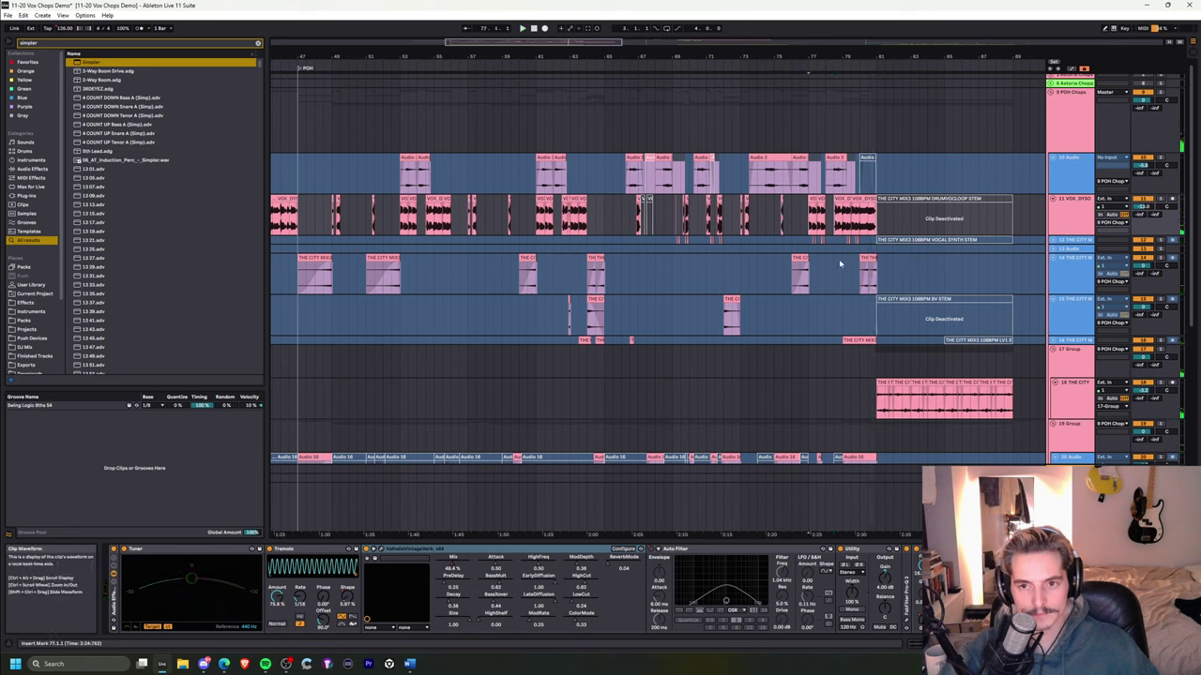
left_click(767, 184)
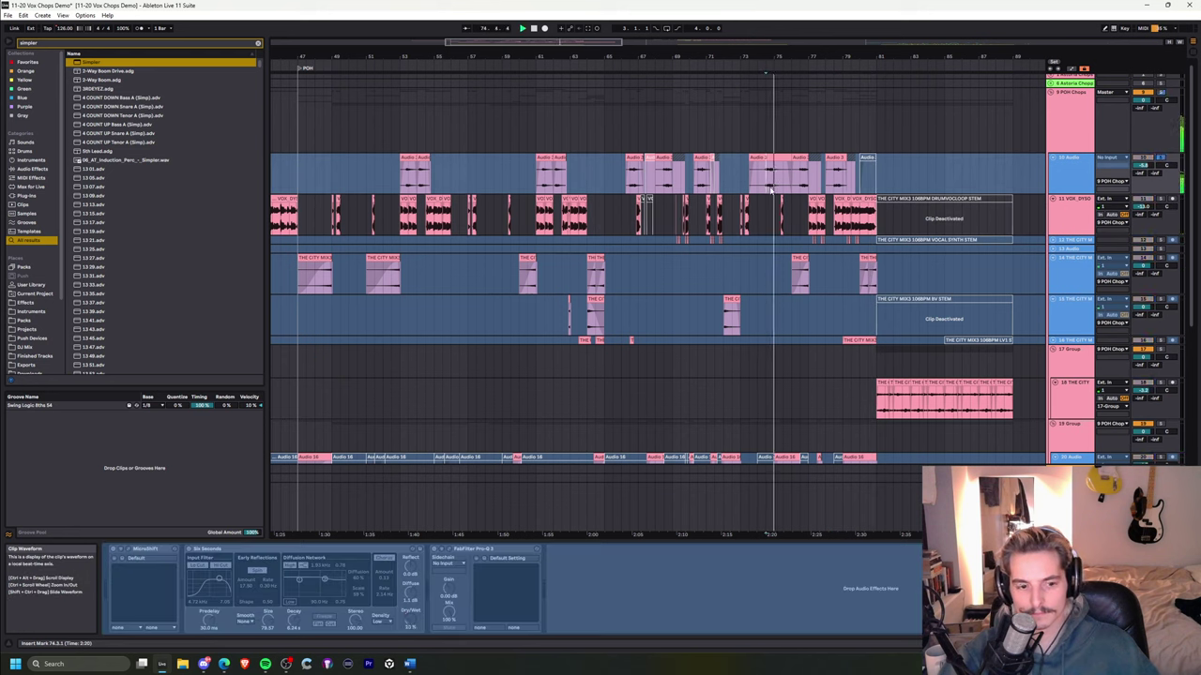
- Solo the vocal chops on track 11, show the track's effects and unfold FabFilter Pro-Q 3
scroll(813, 147, "up", 5)
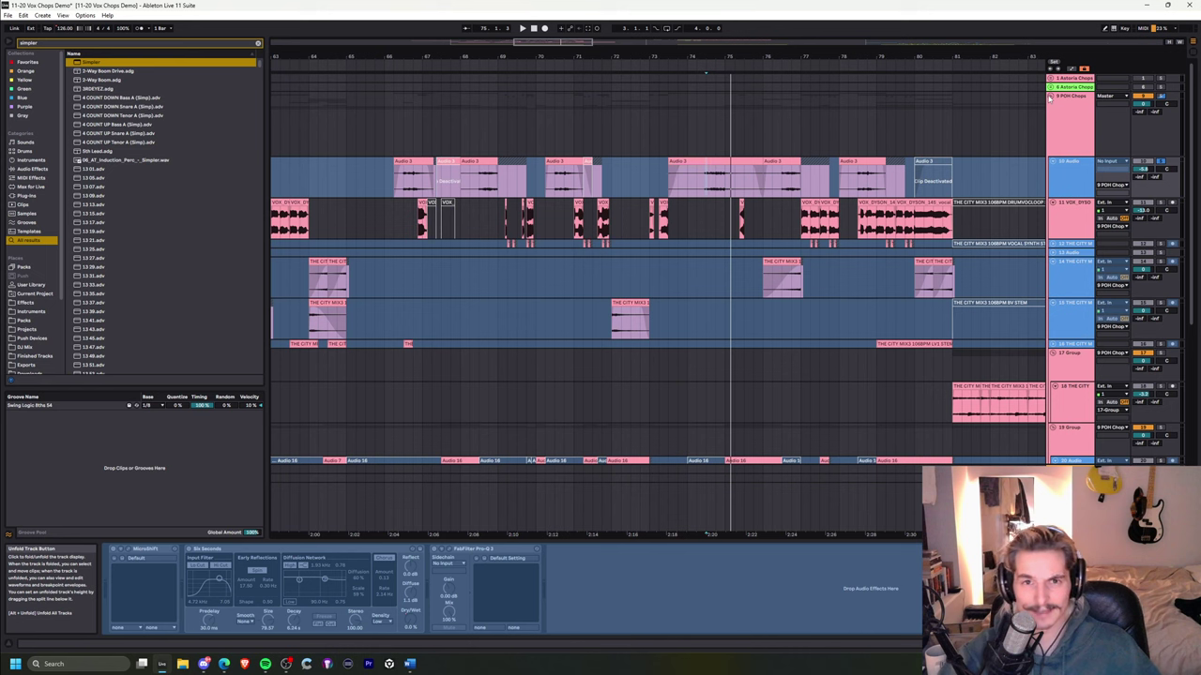
left_click(919, 218)
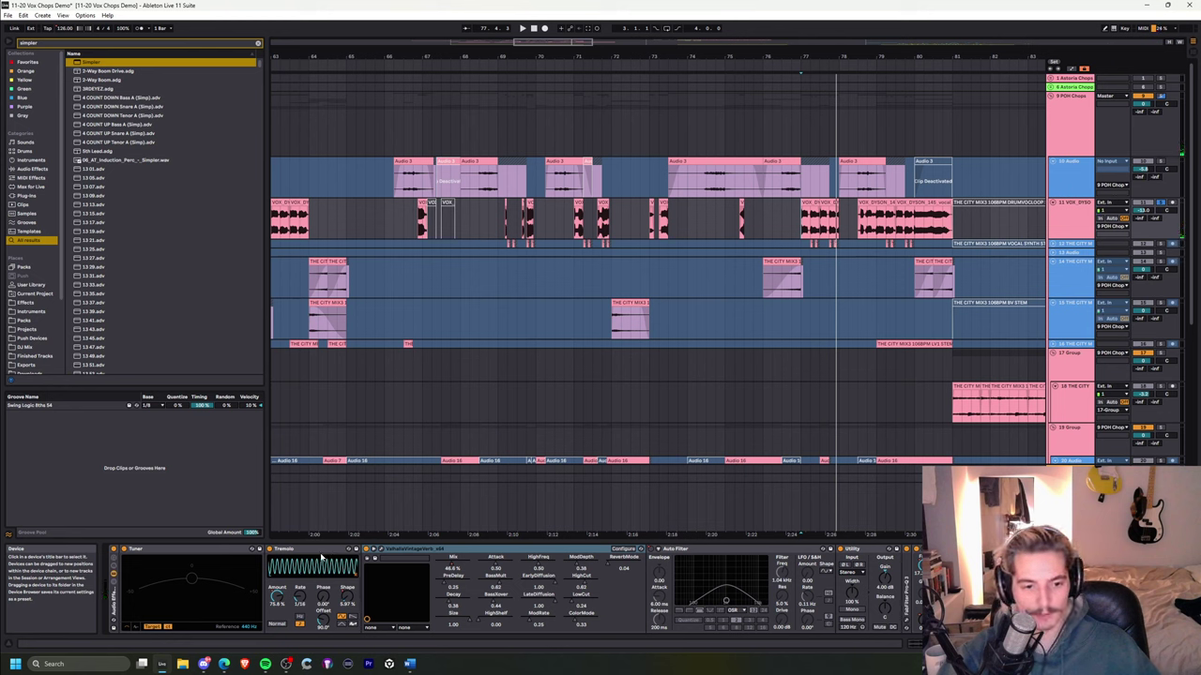
scroll(322, 559, "right", 4)
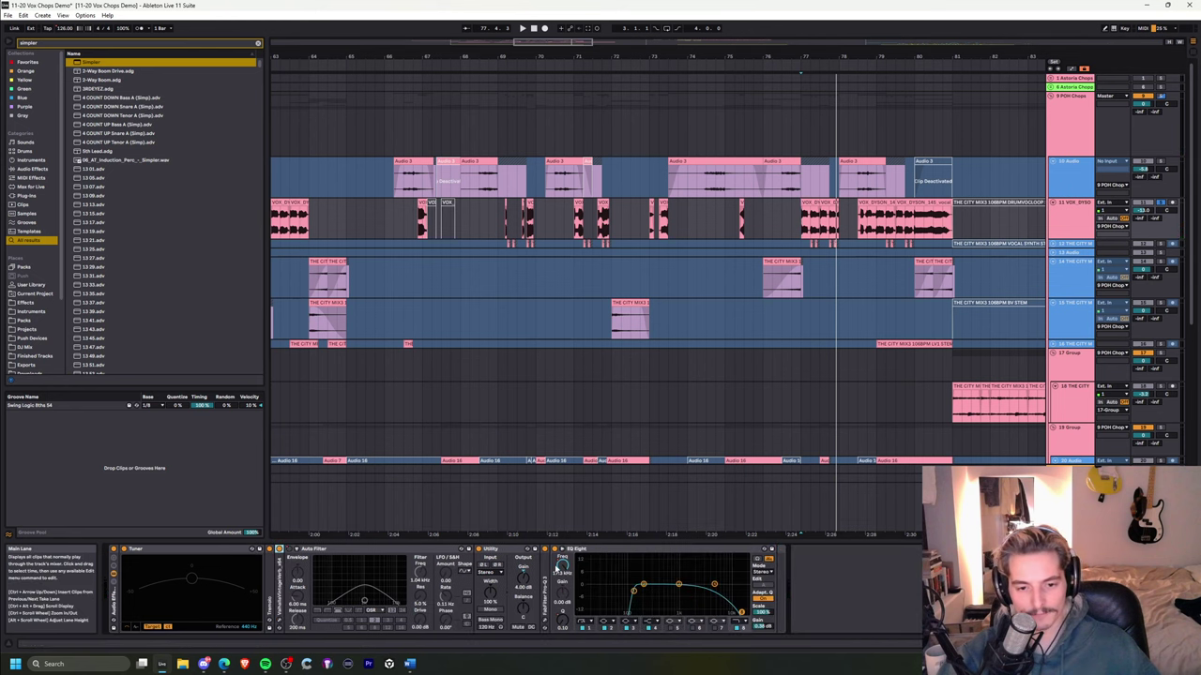
double_click(545, 588)
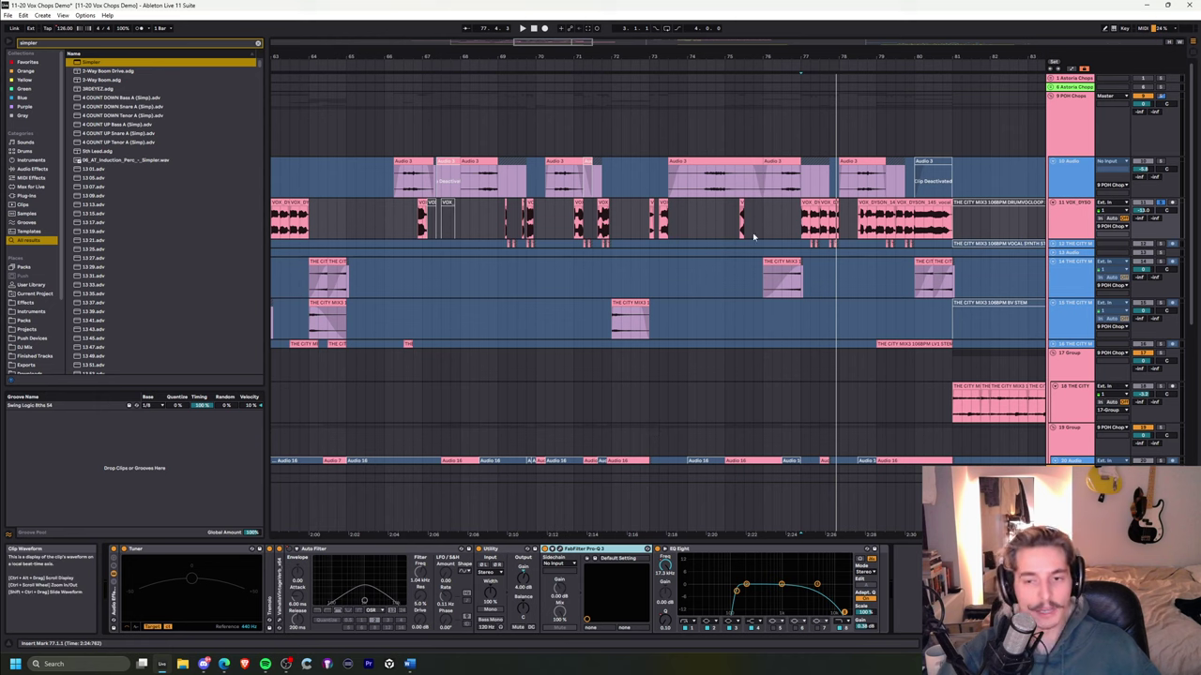
- Play track 11's soloed chops from bars 77 and 78 with the effect rack bypassed
left_click_drag(759, 55, 749, 15)
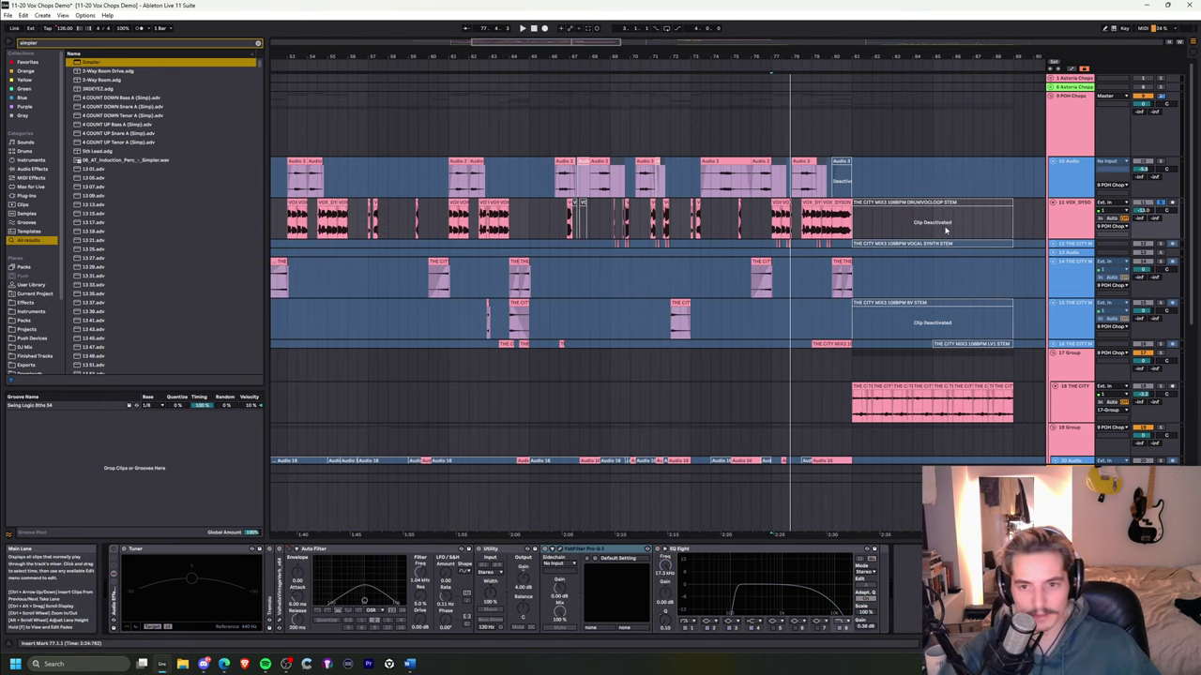
key("space")
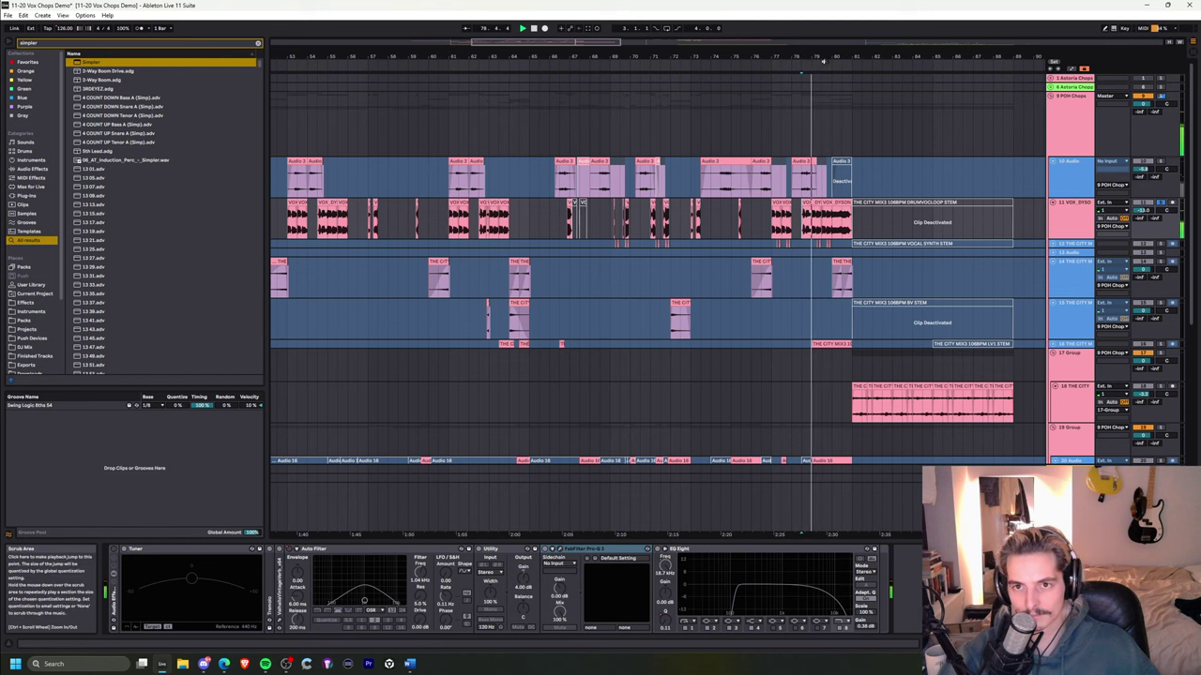
left_click_drag(828, 57, 740, 120)
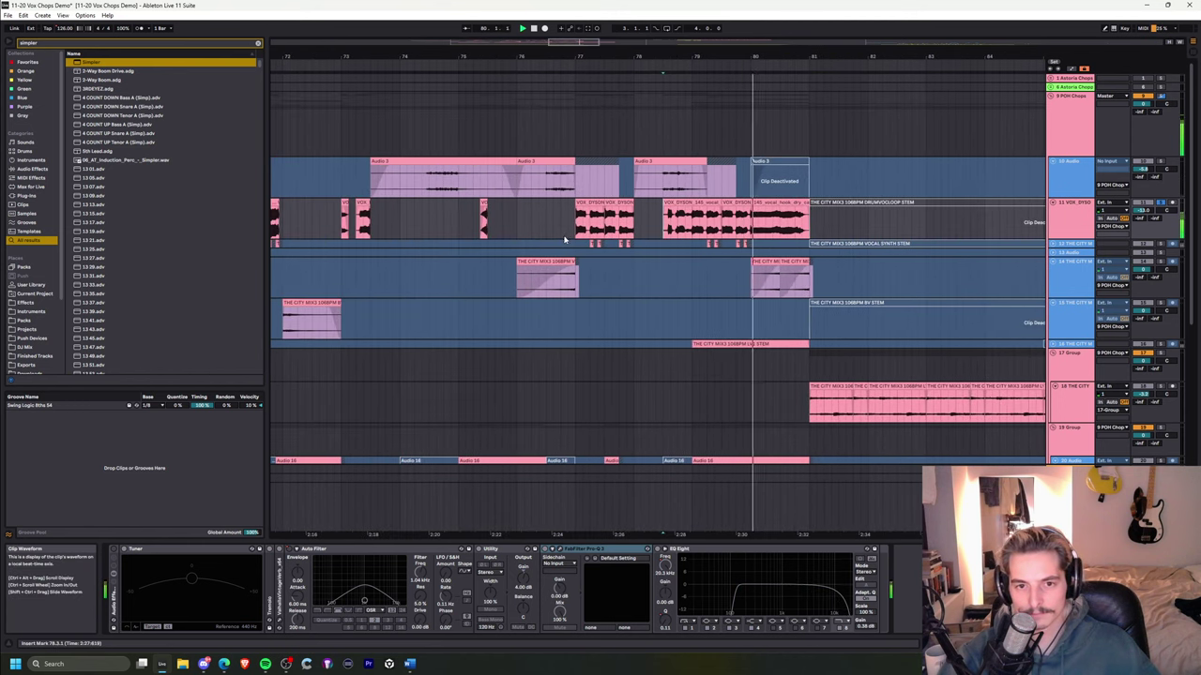
key("space")
key("space")
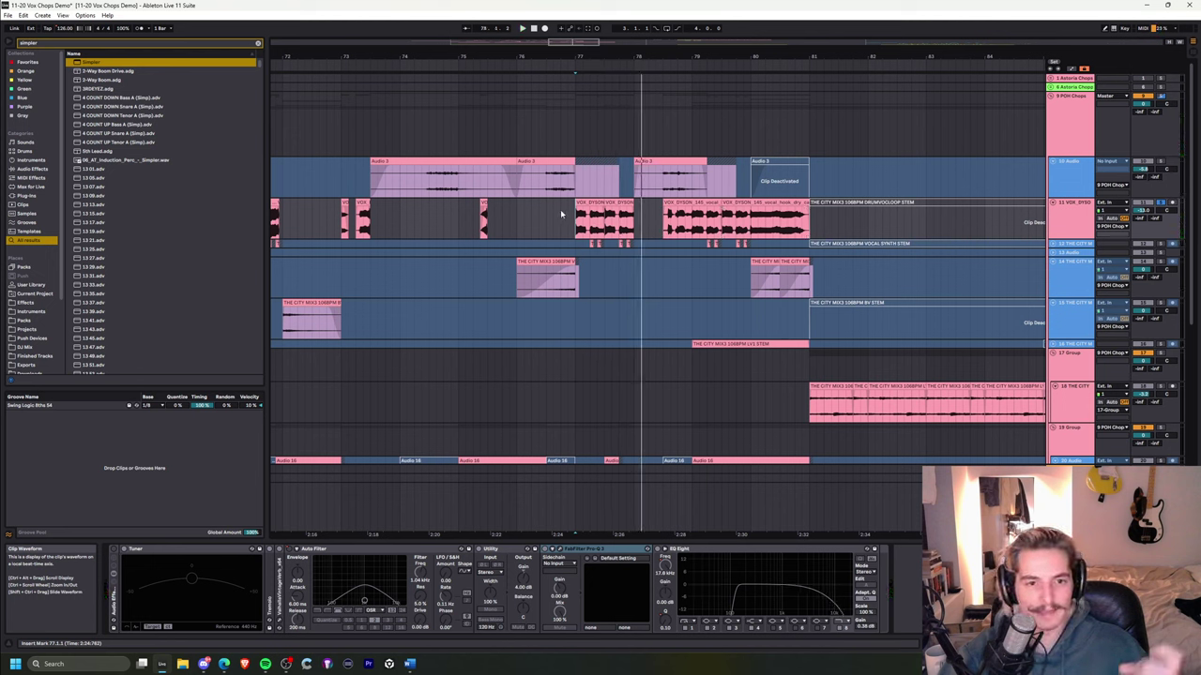
- Play track 11's soloed chops from bar 77 with the effect rack switched back on
left_click_drag(501, 54, 525, 49)
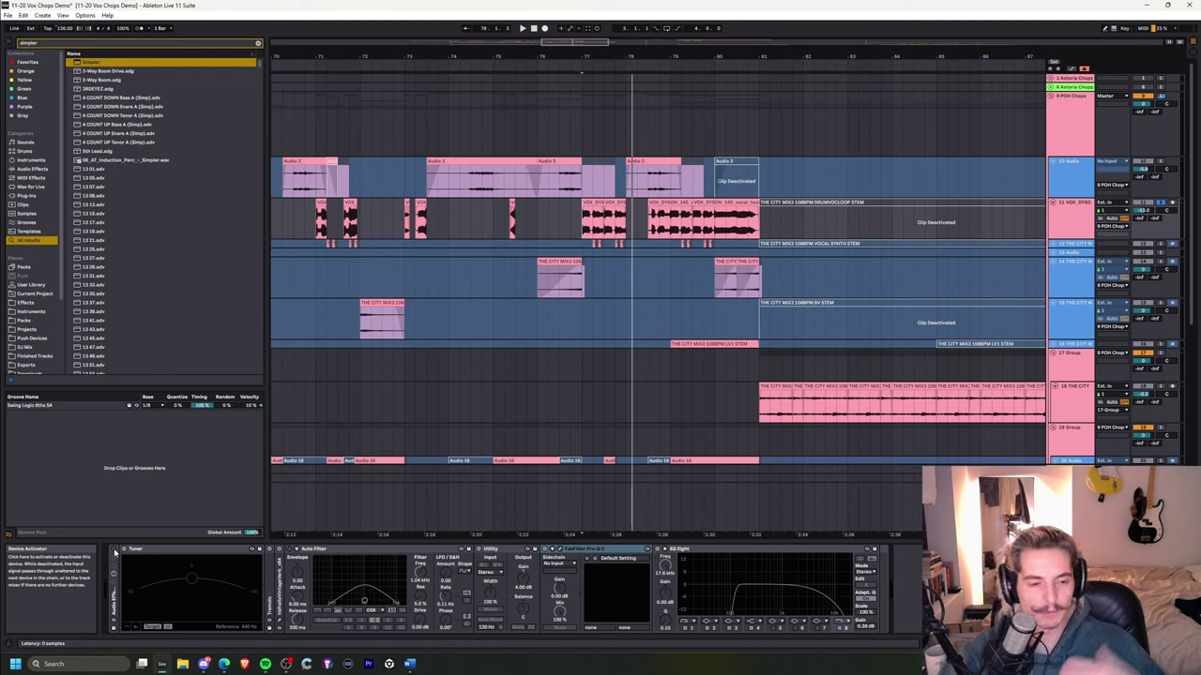
key("space")
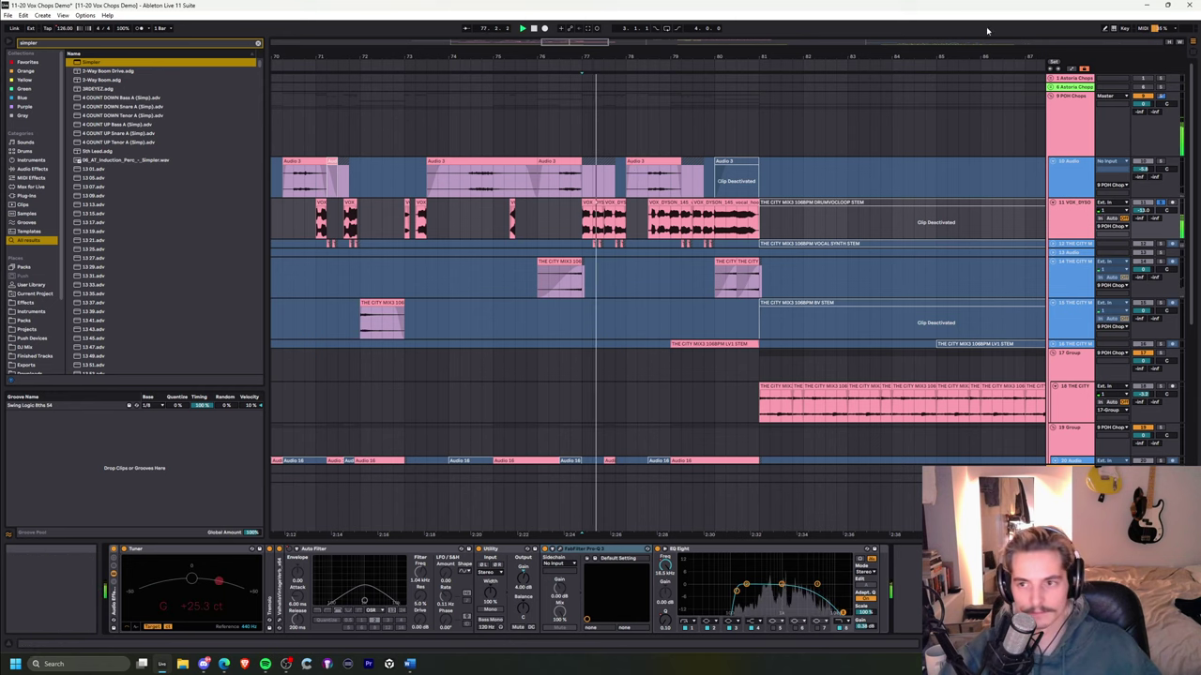
left_click_drag(764, 58, 764, 32)
key("space")
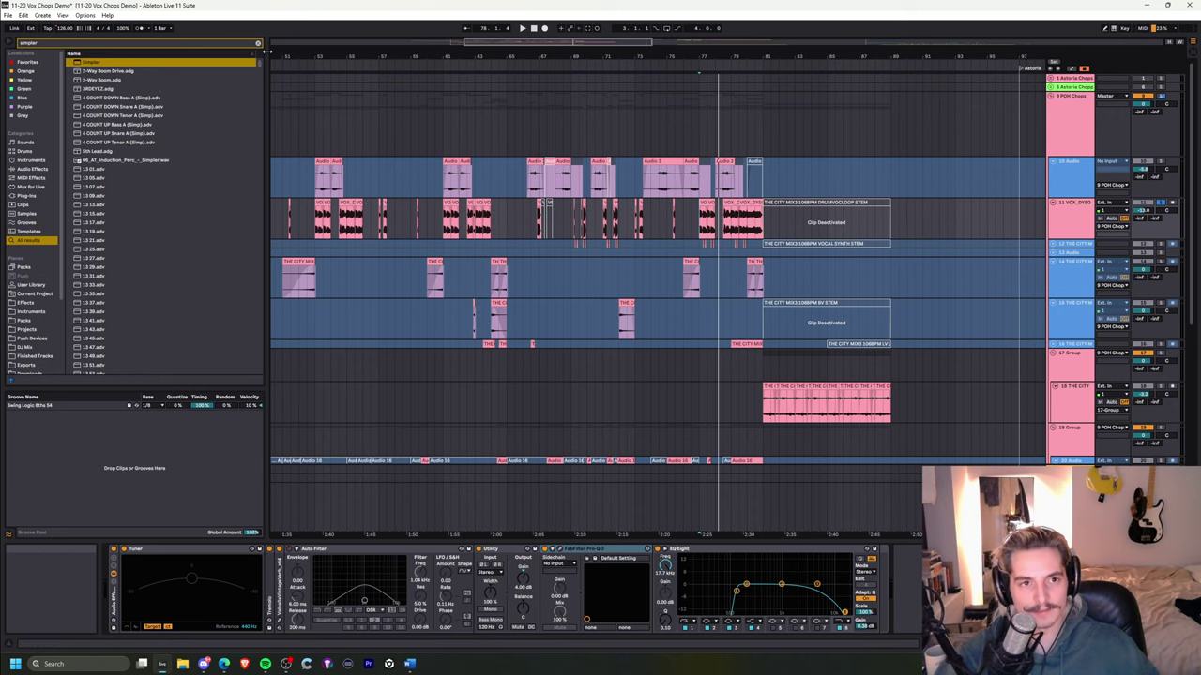
- Solo track 10 and play its audio chops from bar 53
left_click_drag(315, 57, 357, 138)
left_click(386, 180)
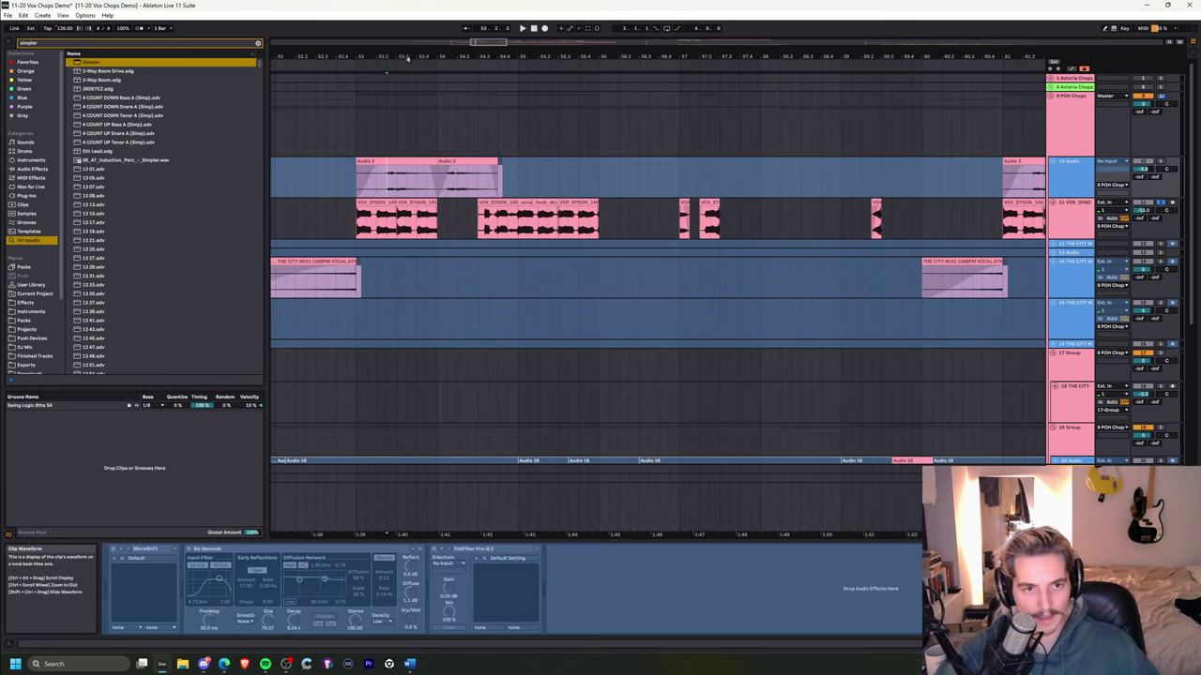
left_click_drag(407, 58, 407, 54)
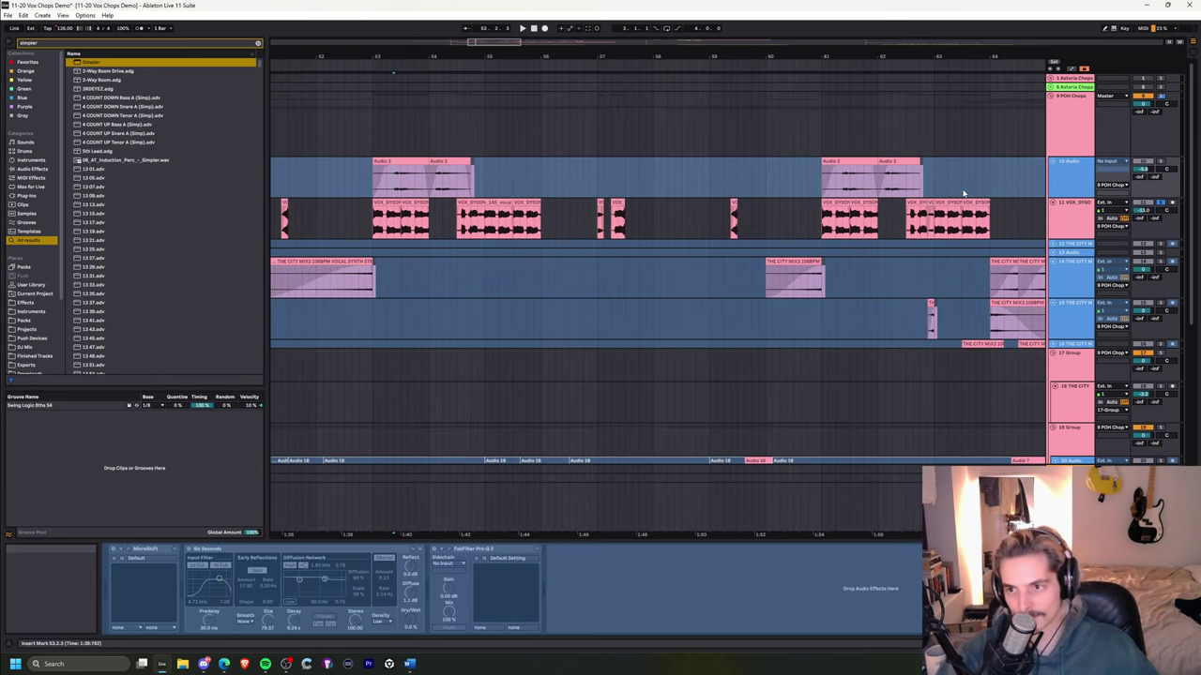
key("s")
key("space")
left_click_drag(391, 58, 390, 112)
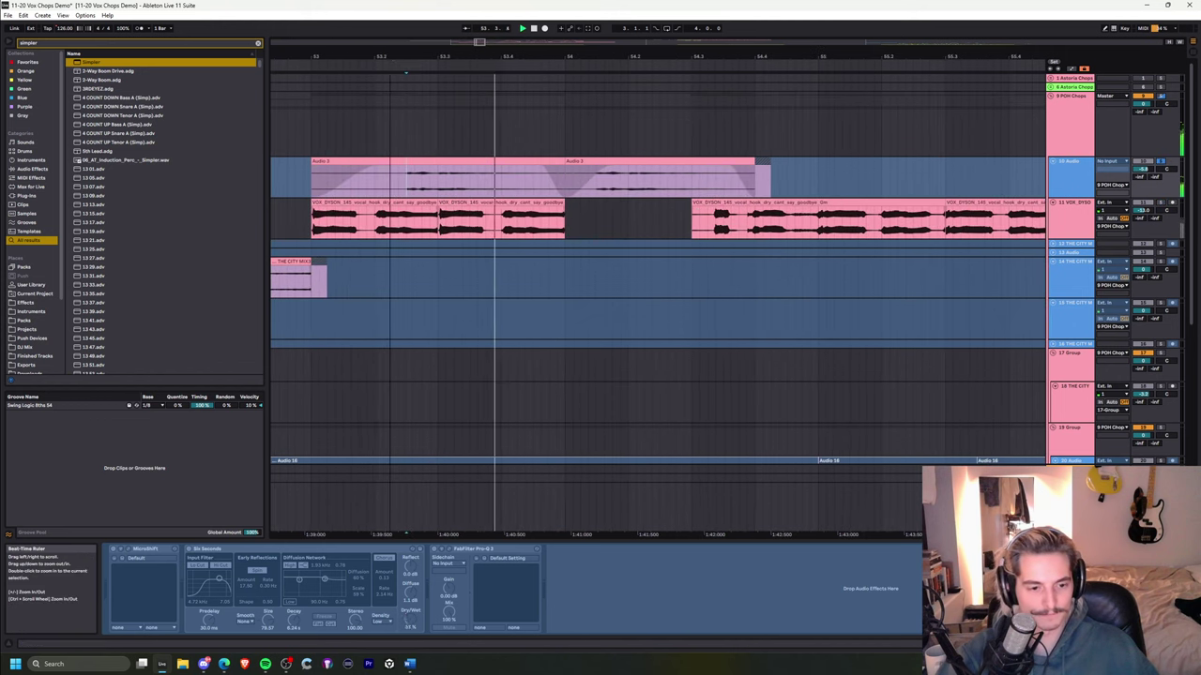
- Unfreeze track 10 and select its chop clip at bar 53
right_click(1073, 175)
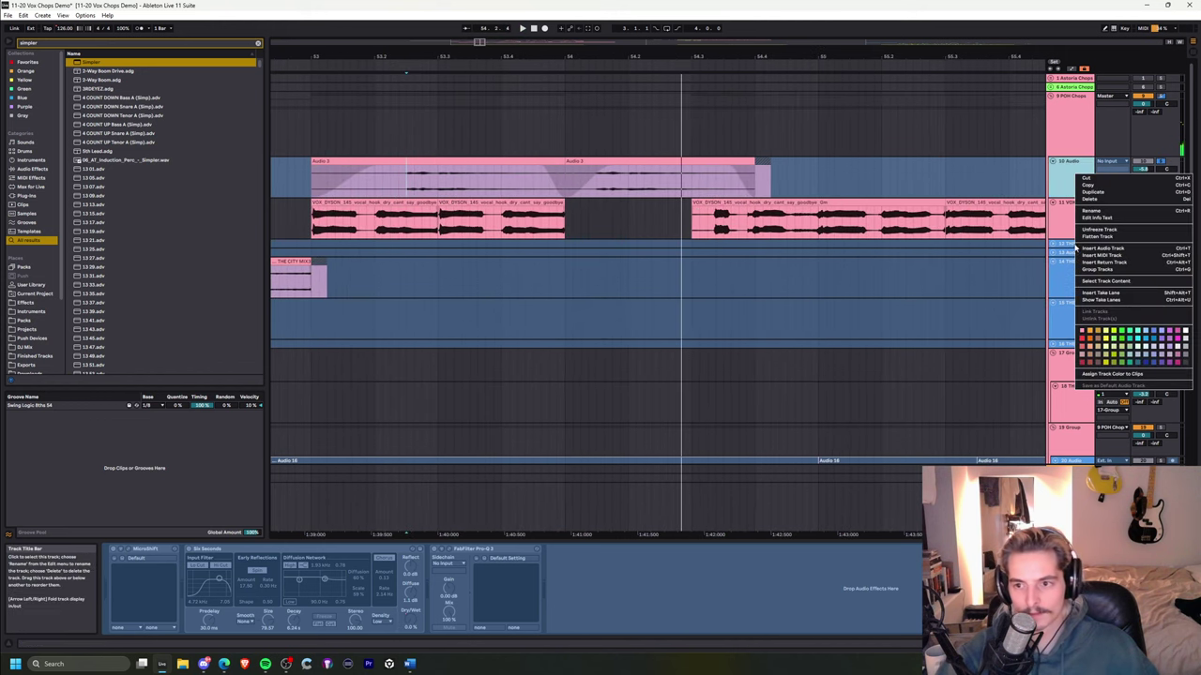
left_click(1088, 230)
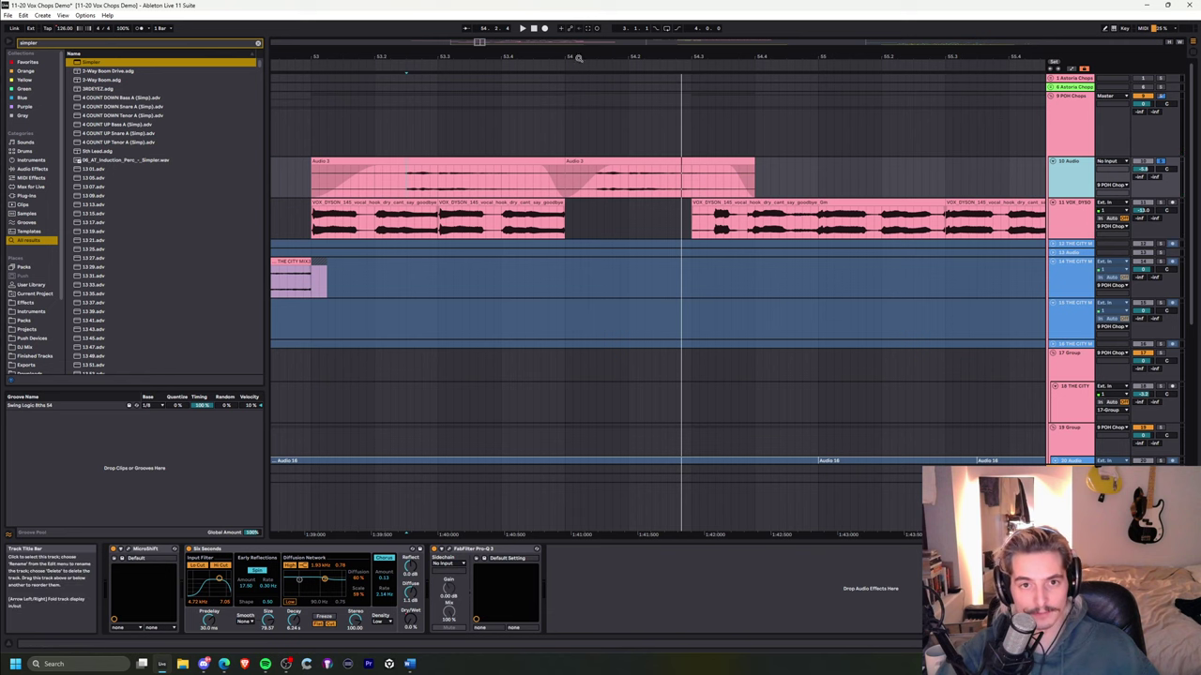
left_click_drag(579, 58, 577, 10)
left_click(583, 161)
left_click(568, 162)
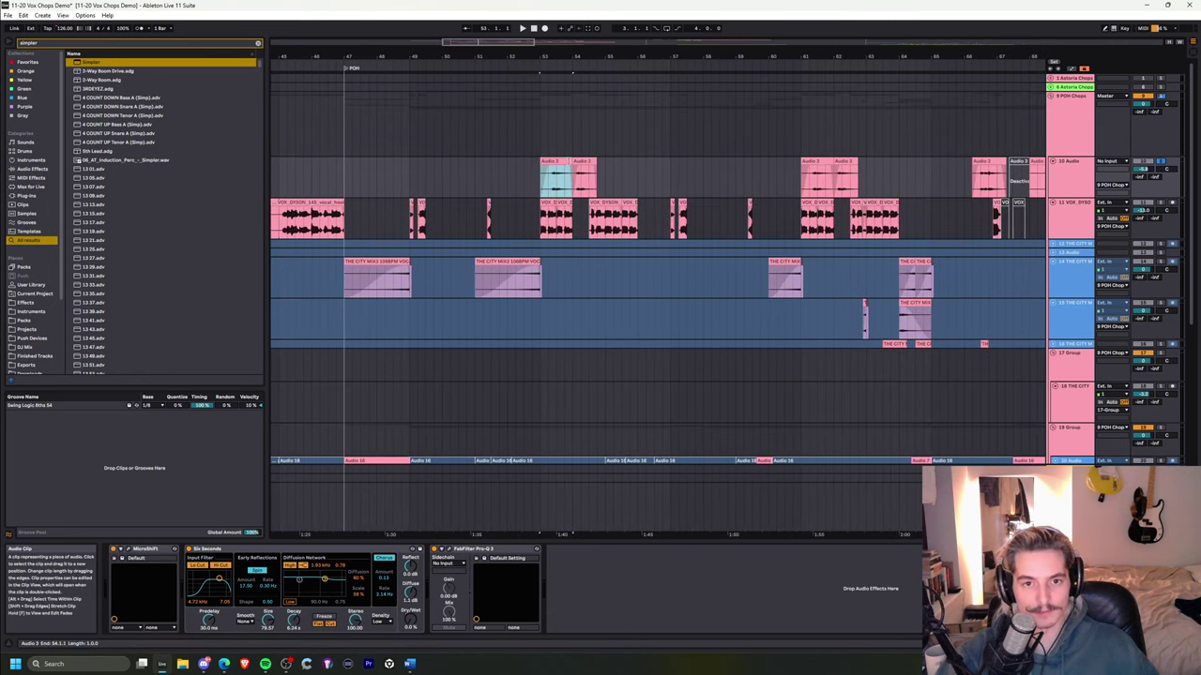
- Turn off Warp for the bar 53 clip on track 10 and extend its start back to bar 51
double_click(558, 161)
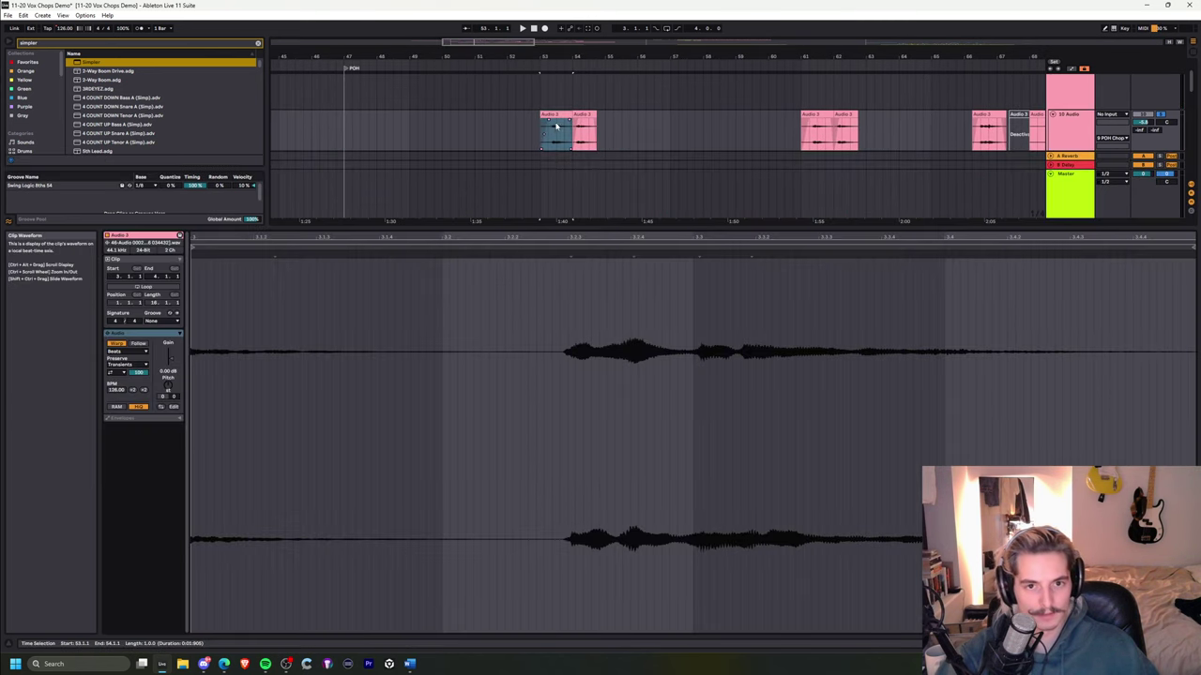
left_click(123, 345)
key("space")
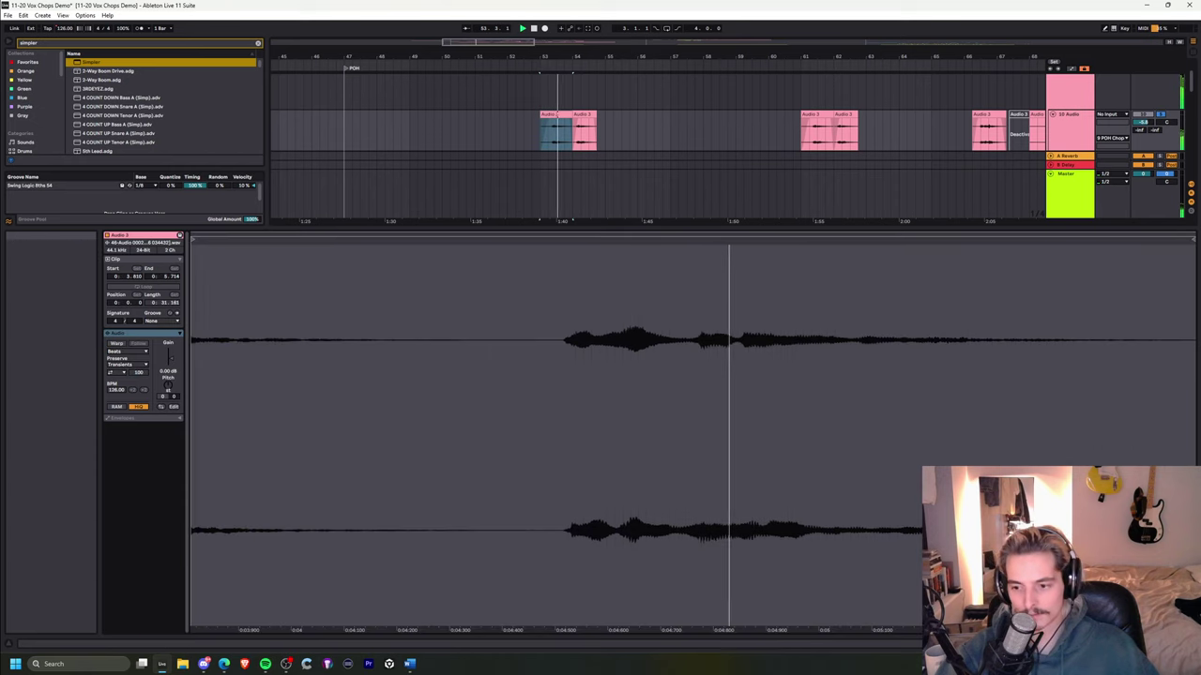
left_click(1117, 644)
left_click_drag(542, 114, 474, 115)
key("space")
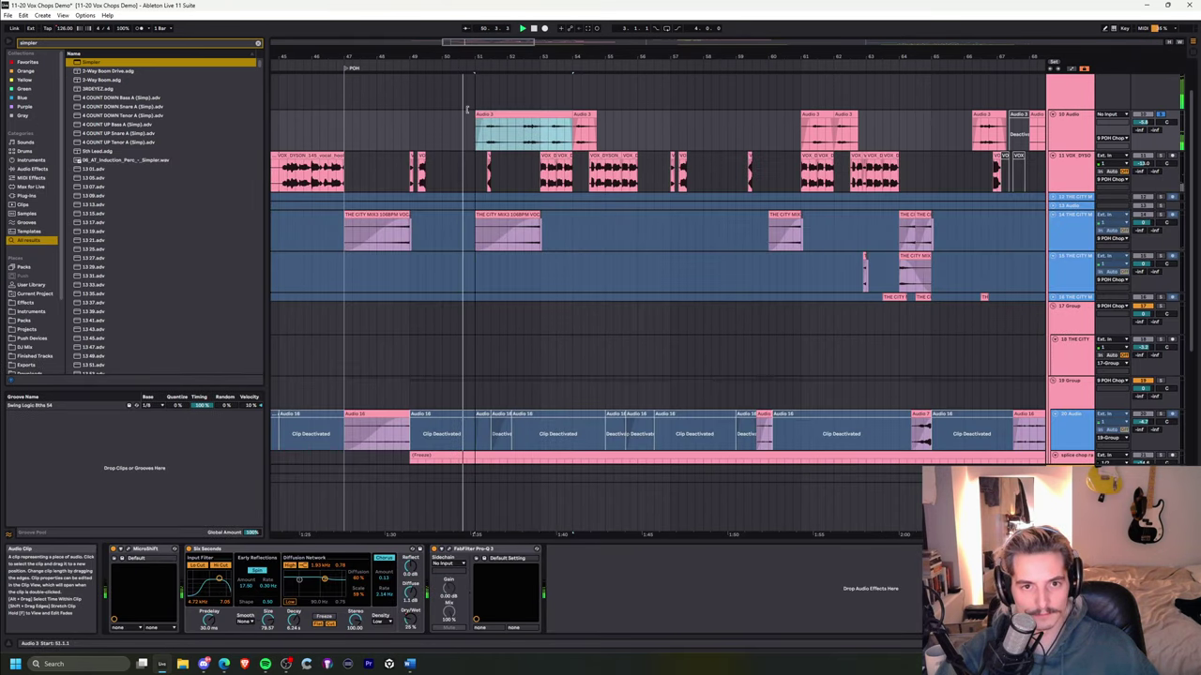
- Play the extended clip, split it midway through bar 52 and open the second part's clip properties
left_click(483, 133)
key("space")
key("space")
left_click(506, 115)
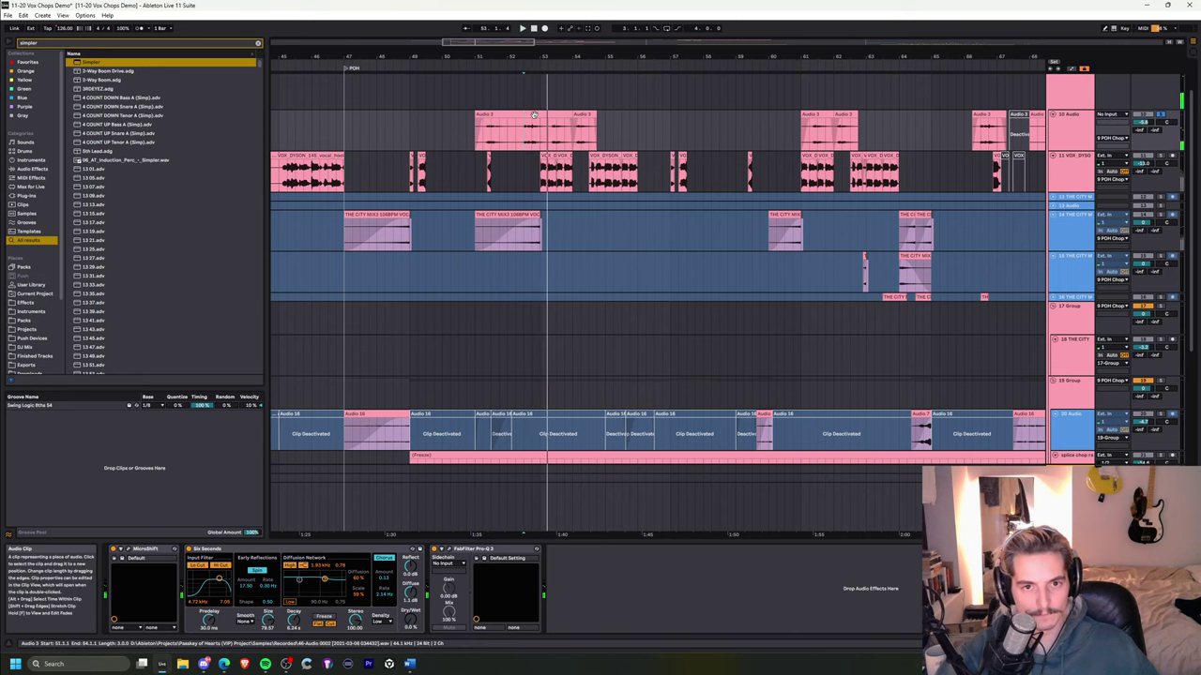
double_click(531, 114)
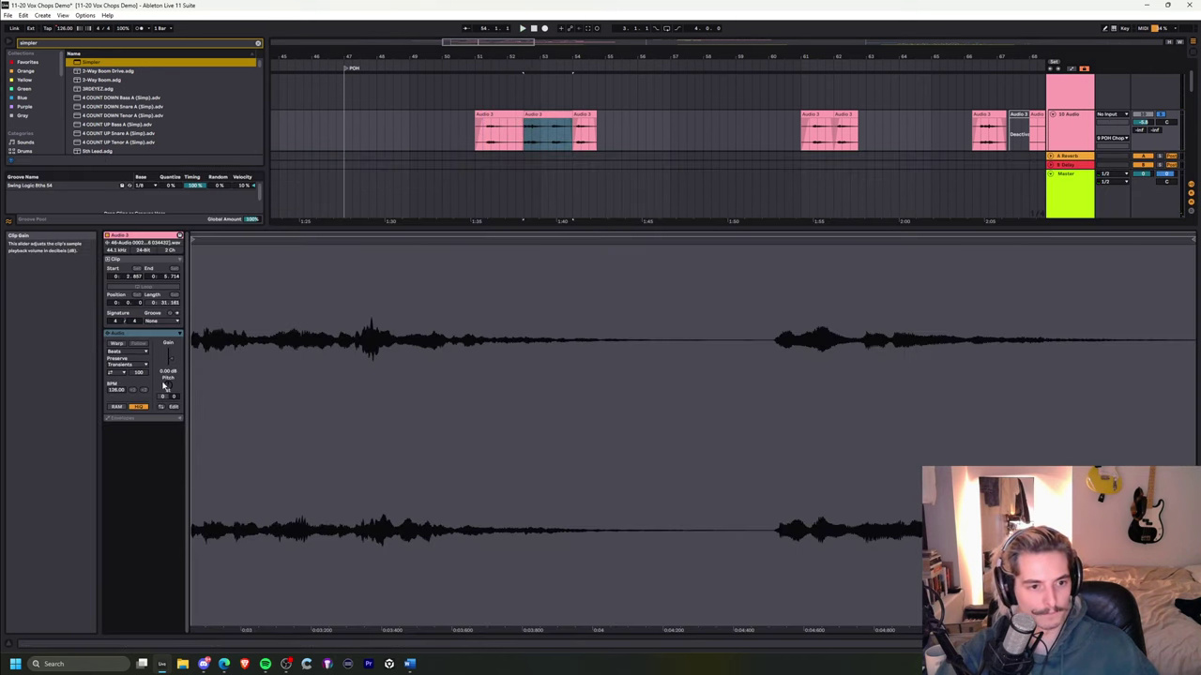
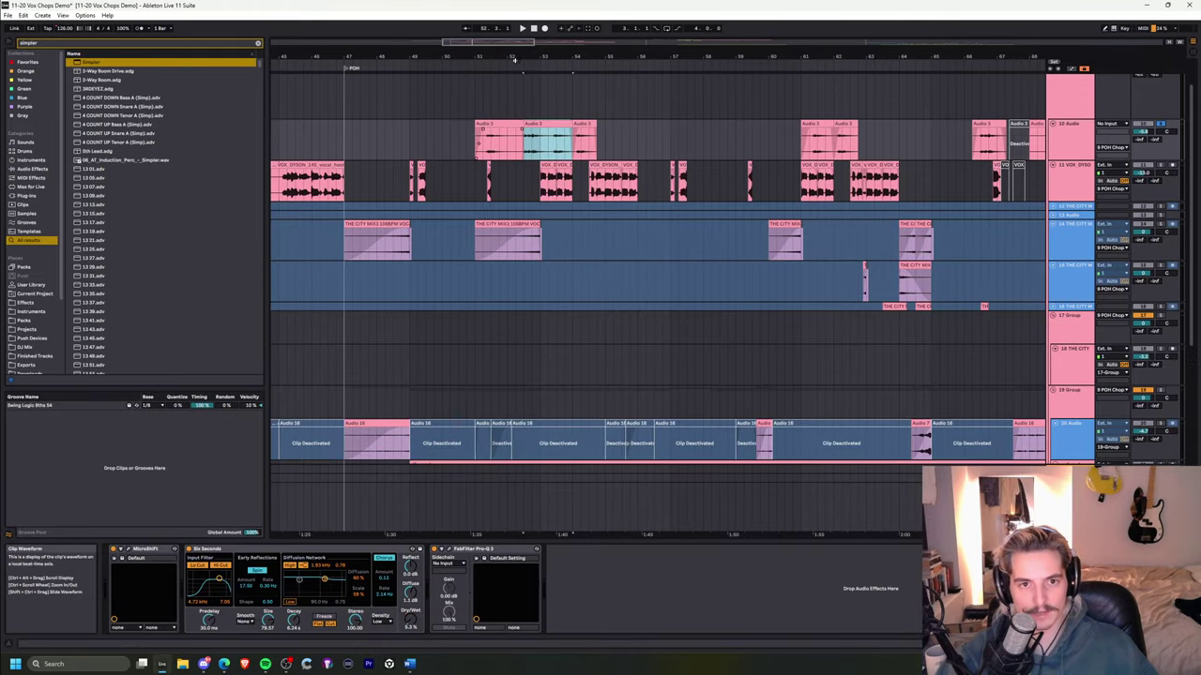
- Check the settings of MicroShift, Six Seconds and FabFilter Pro-Q 3 on track 10 while playing the chops from bar 61
mouse_move(519, 54)
left_mouse_down()
mouse_move(502, 28)
mouse_move(432, 21)
left_mouse_up()
scroll(606, 153, "up", 1)
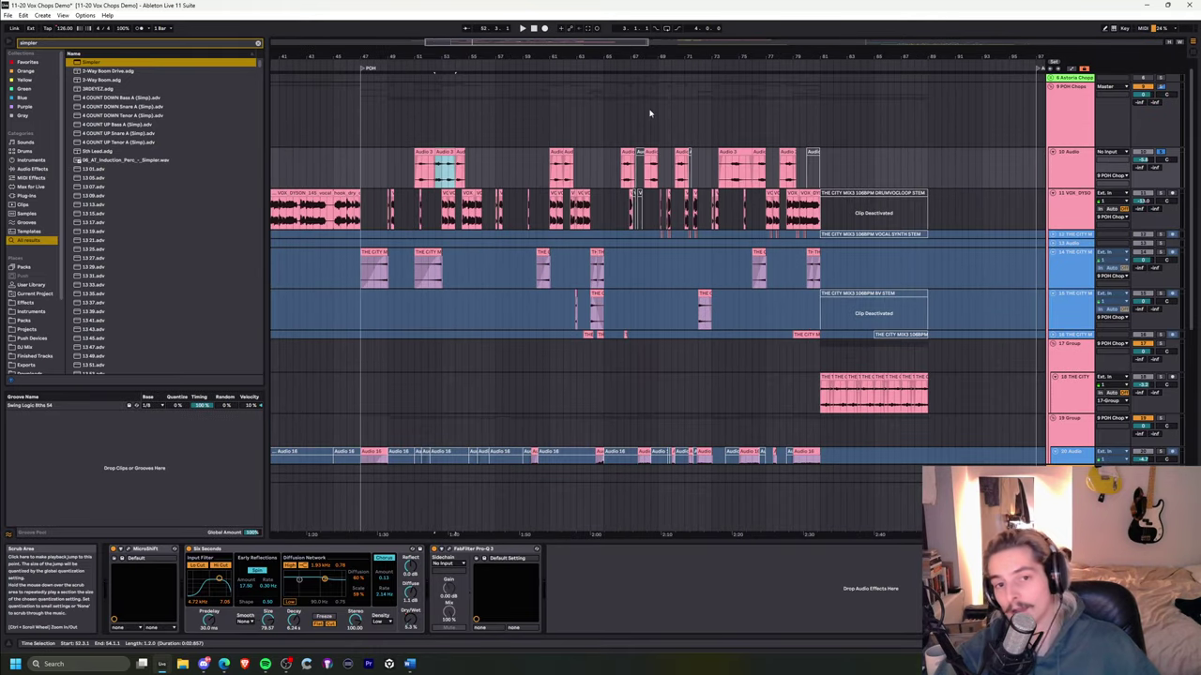
left_click(551, 181)
left_click_drag(561, 52, 547, 184)
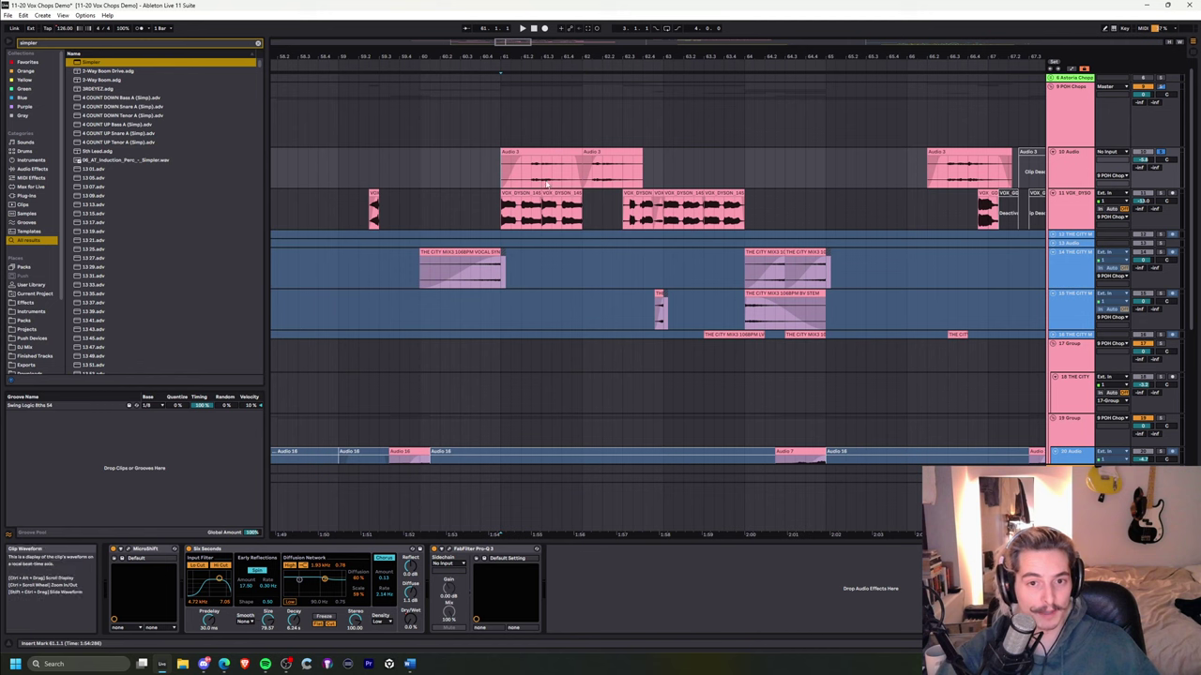
left_click(126, 557)
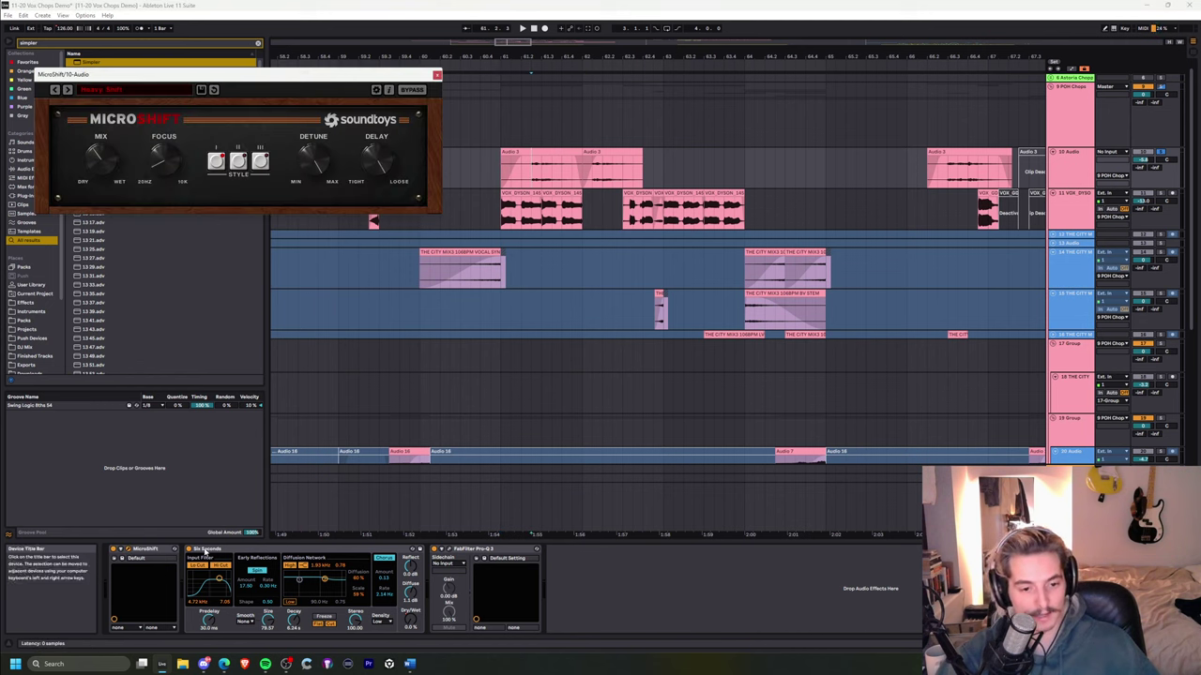
left_click(205, 551)
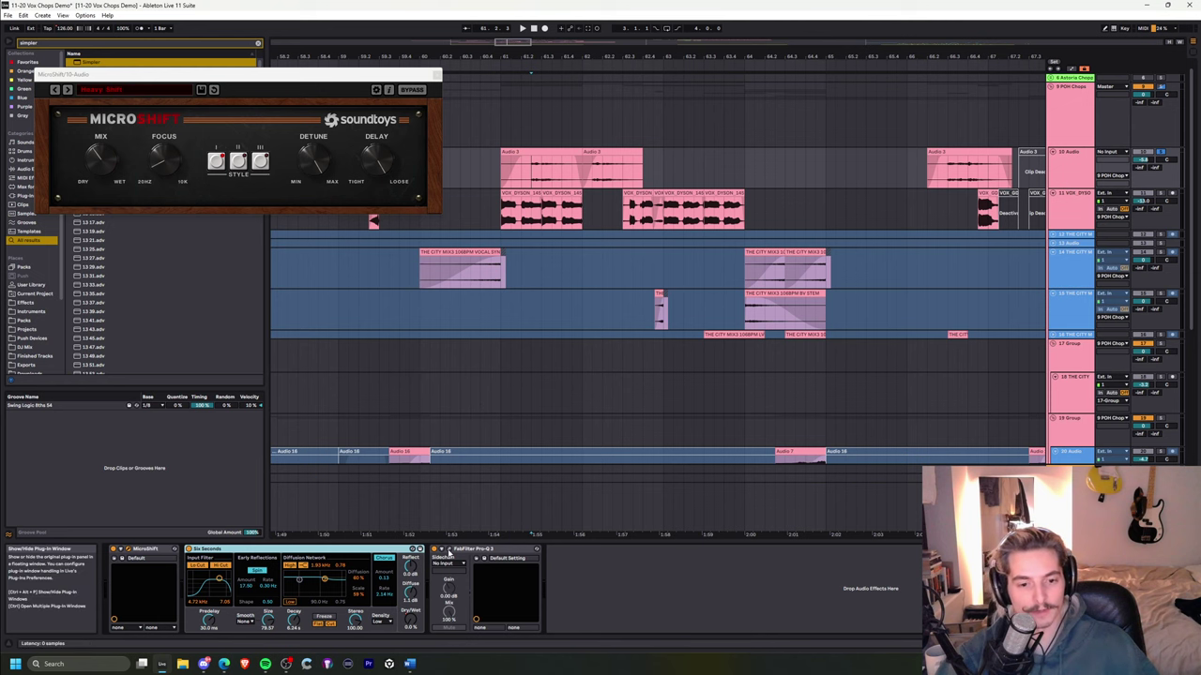
left_click(446, 551)
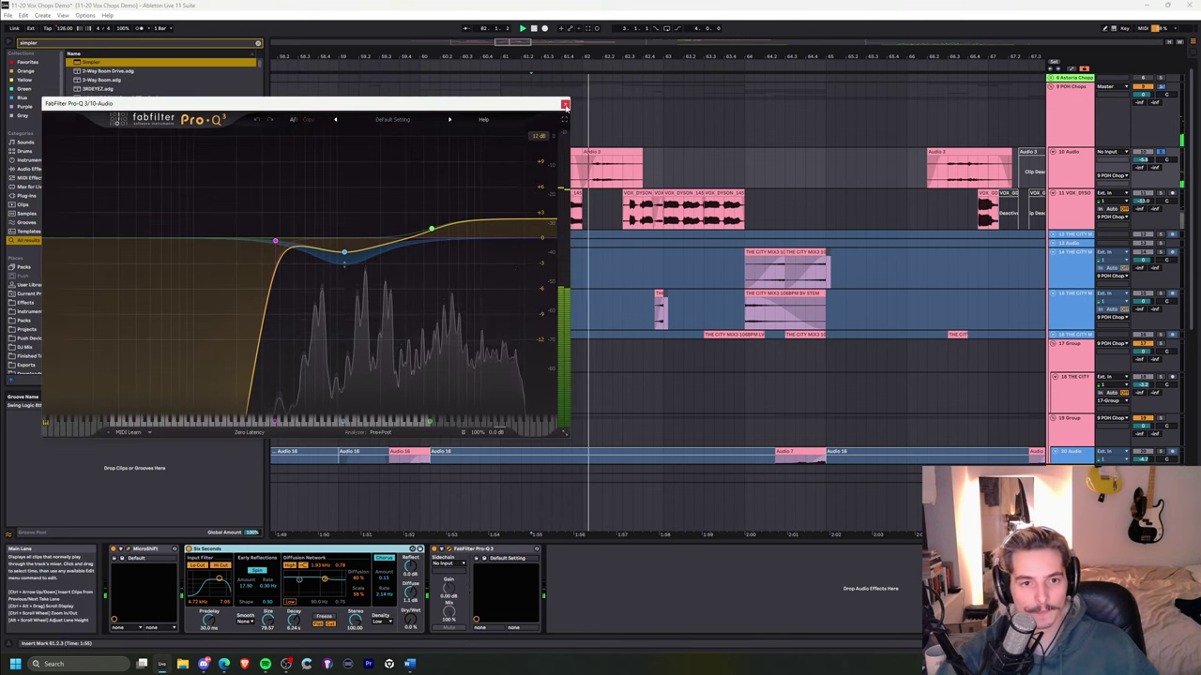
left_click(565, 105)
left_click_drag(509, 56, 509, 7)
key("space")
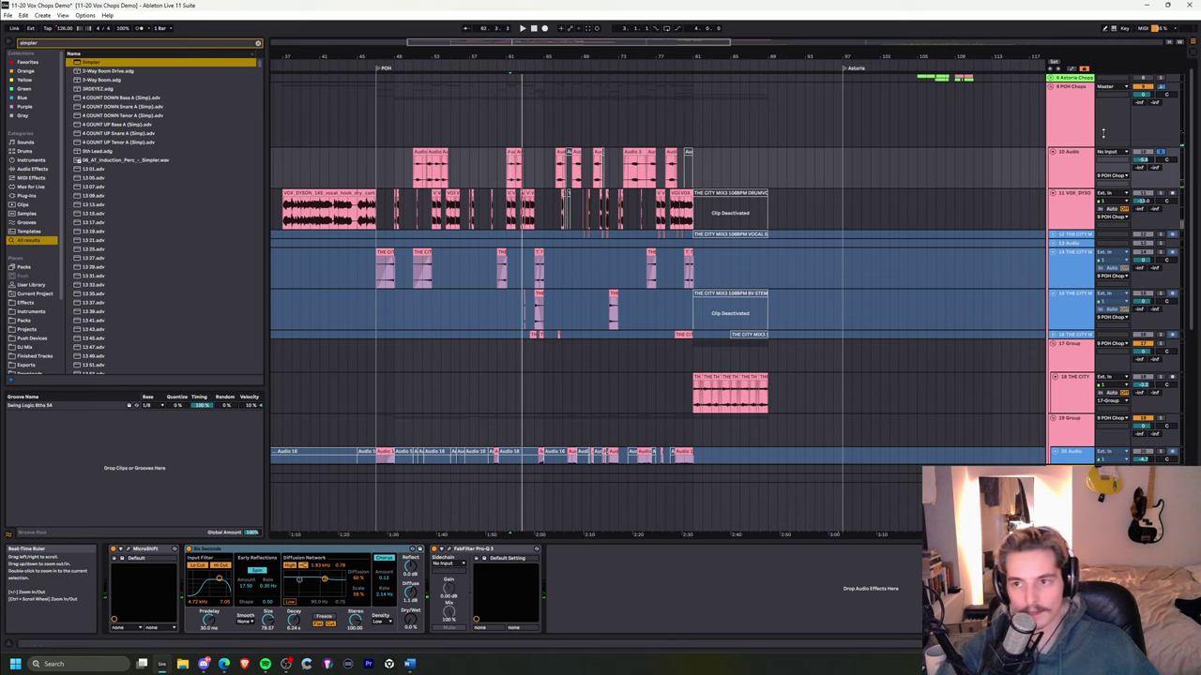
- Select track 10 and play its soloed audio chops from bar 66
left_click(1071, 128)
left_click(1066, 178)
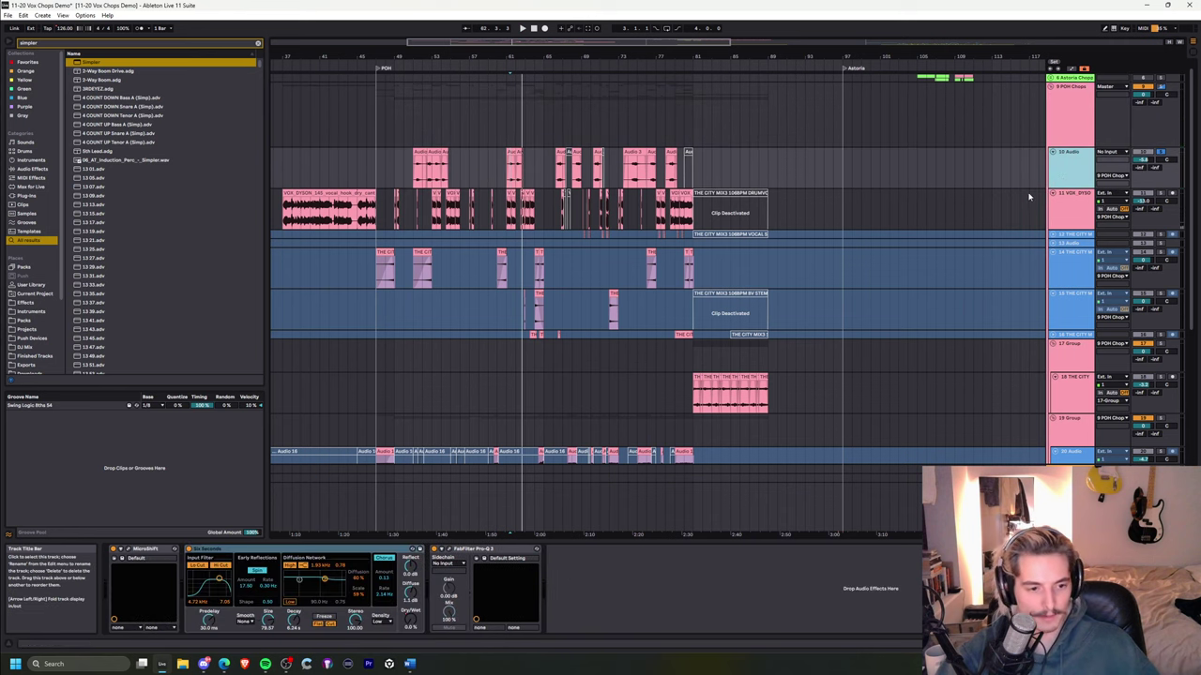
left_click(512, 155)
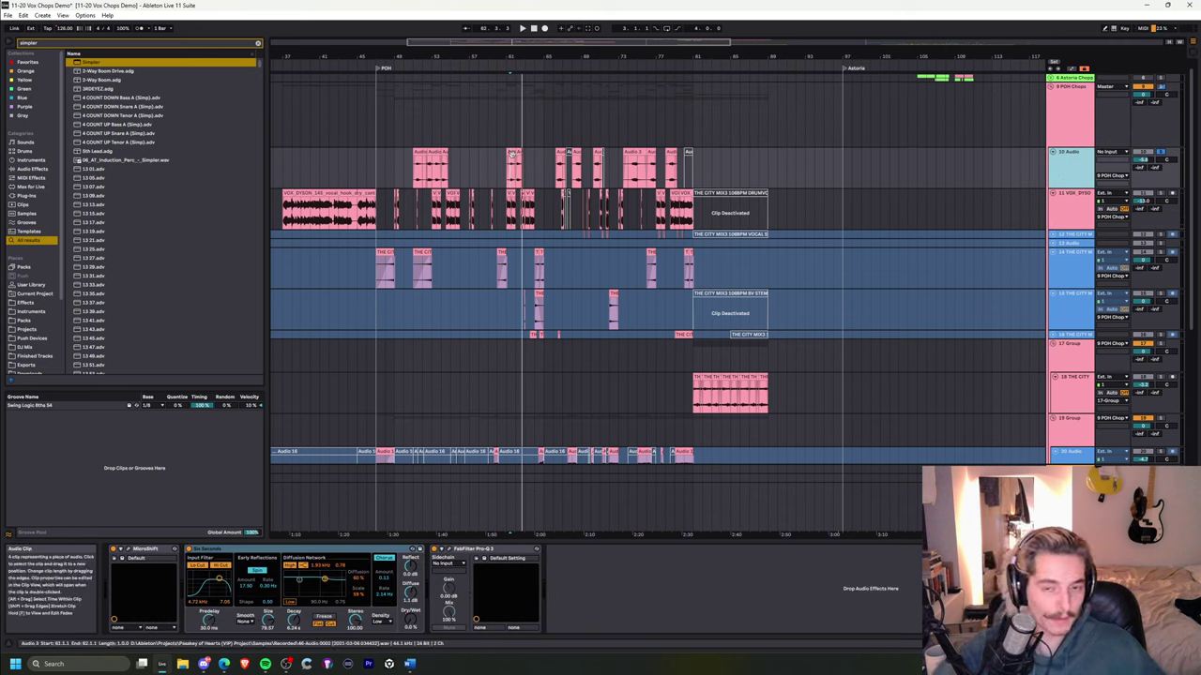
left_click_drag(560, 56, 563, 117)
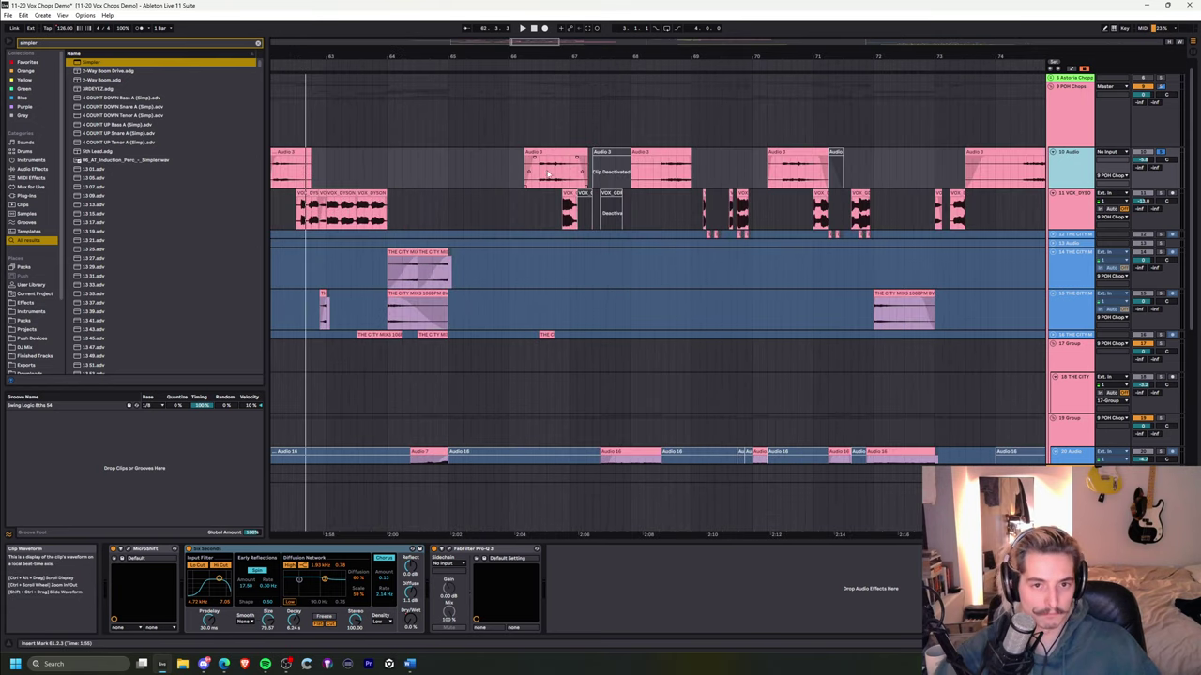
left_click(542, 172)
key("space")
left_click_drag(582, 56, 544, 24)
key("space")
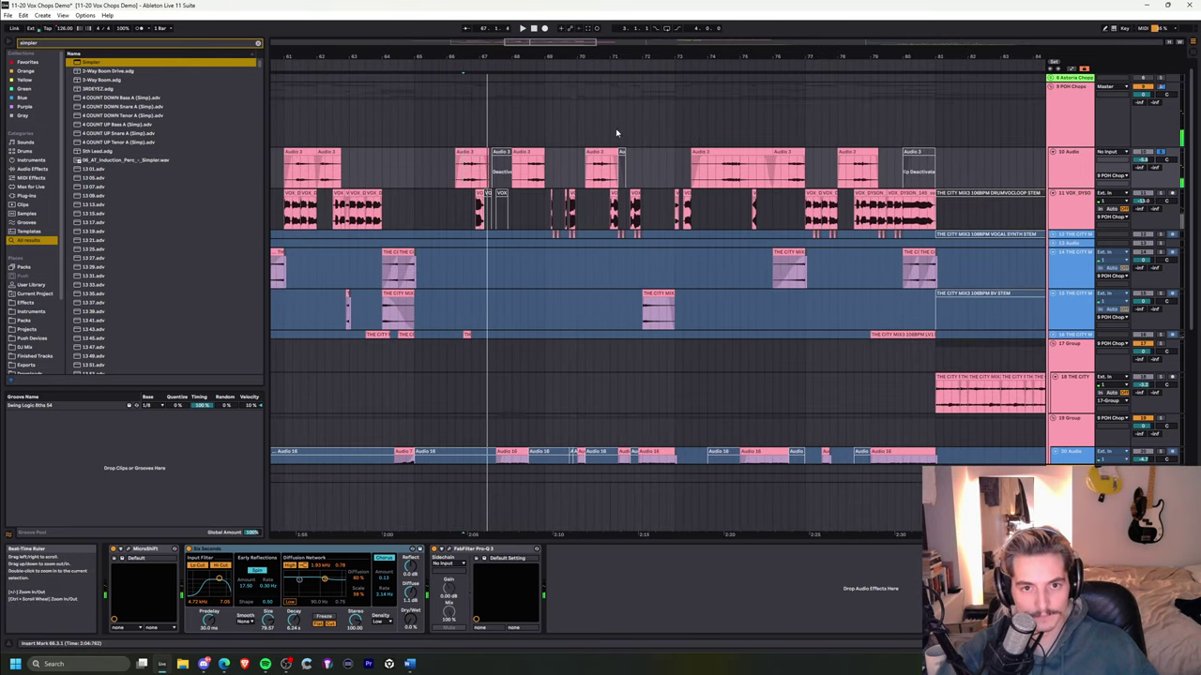
- Play all the chop tracks together from bar 68 without the solo and view the lower tracks
key("space")
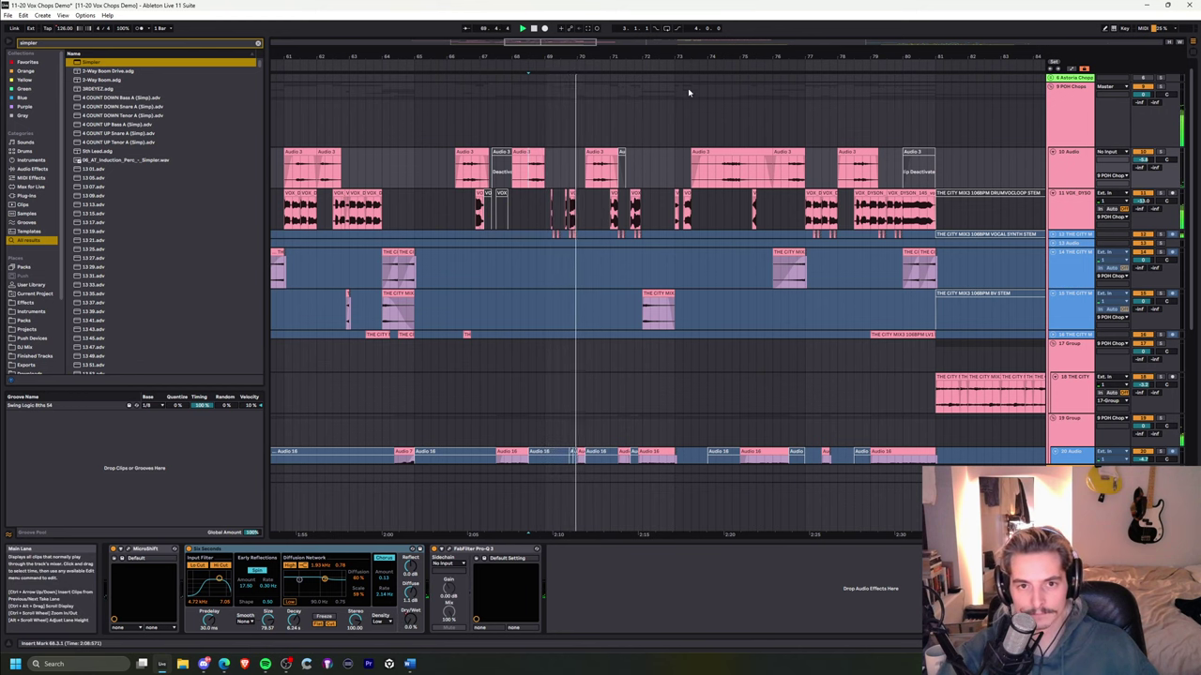
mouse_move(604, 53)
left_mouse_down()
mouse_move(603, 82)
mouse_move(605, 44)
left_mouse_up()
scroll(628, 319, "down", 5)
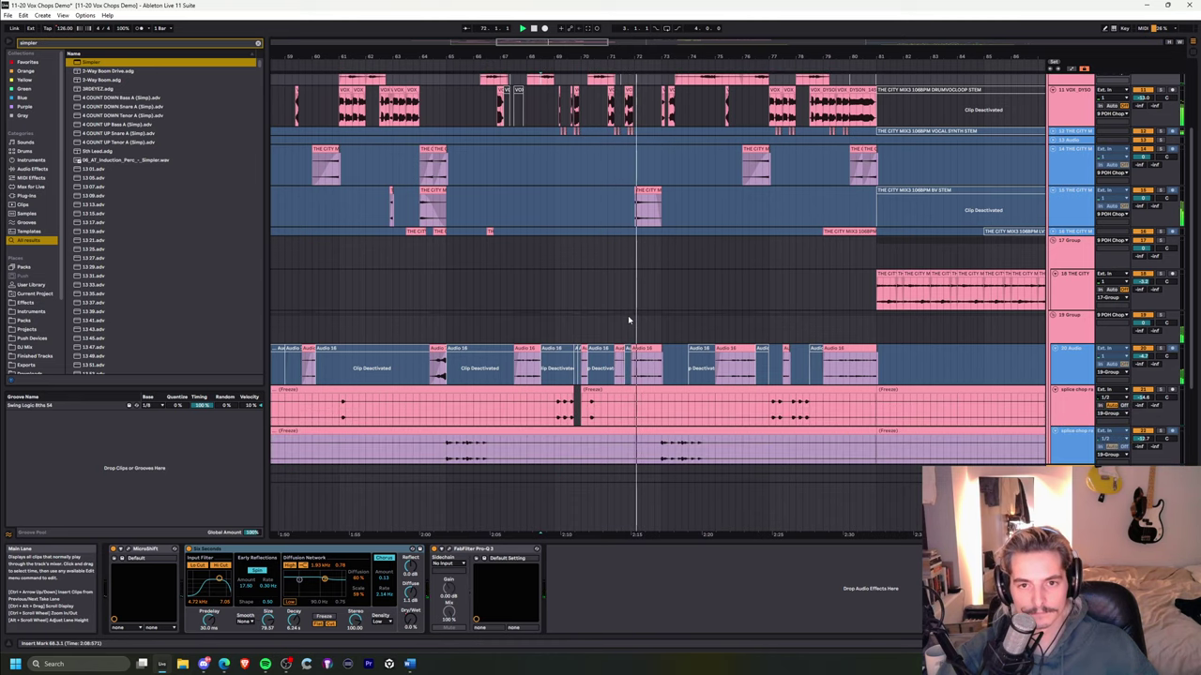
- Stop playback and view the effect chain on the first splice chop track at the gap near bar 70
left_click_drag(576, 58, 576, 40)
key("space")
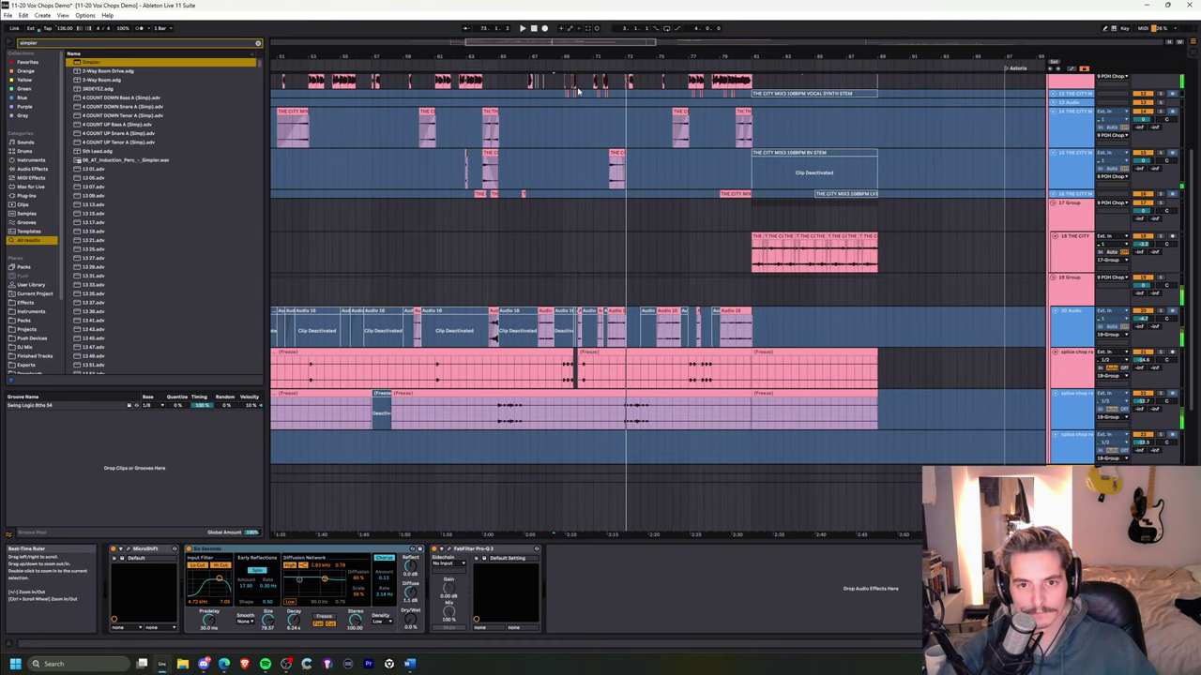
left_click(576, 371)
scroll(576, 372, "down", 3)
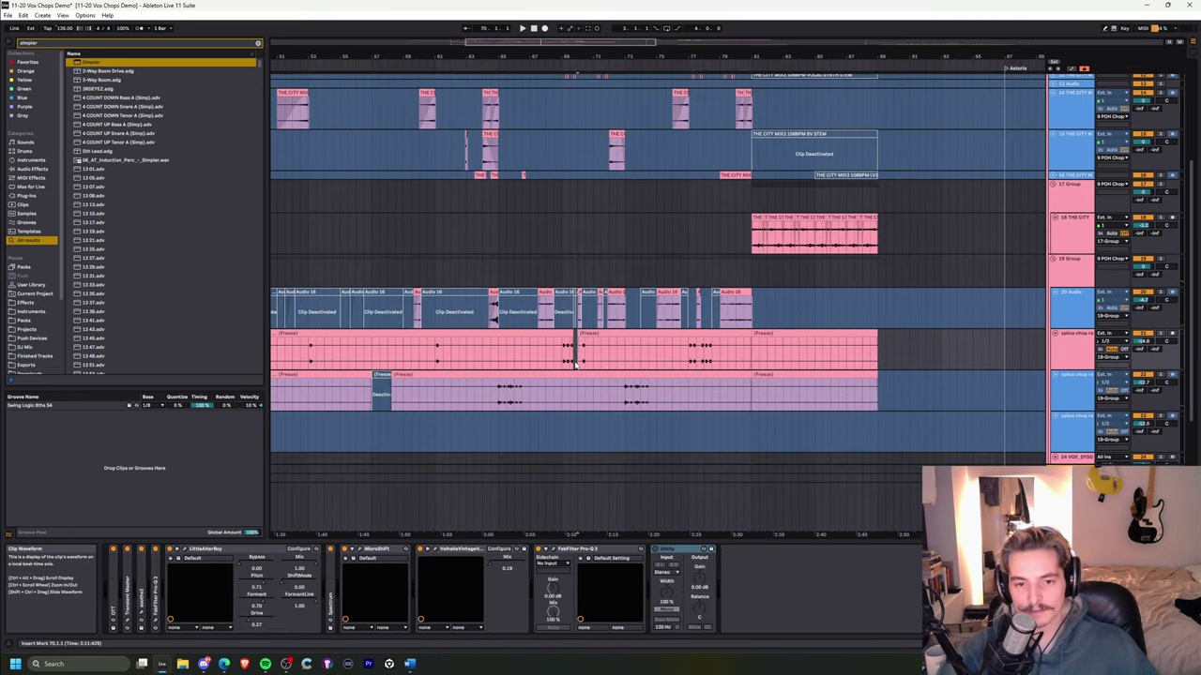
scroll(526, 361, "up", 2)
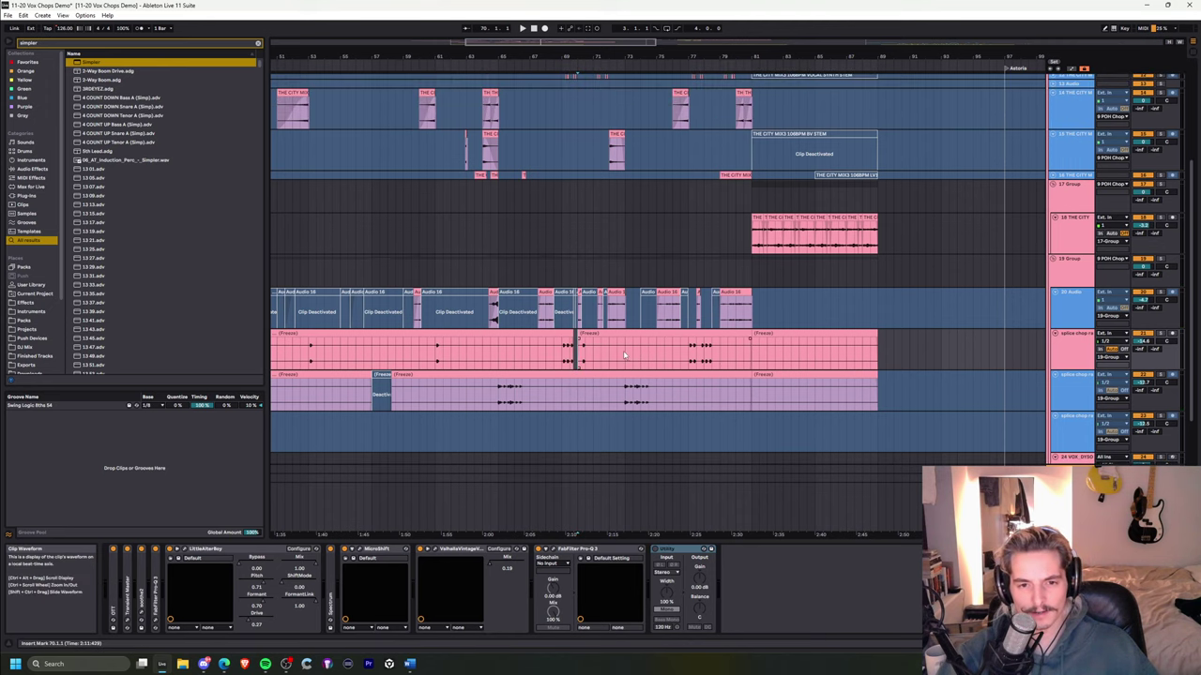
scroll(623, 354, "down", 2)
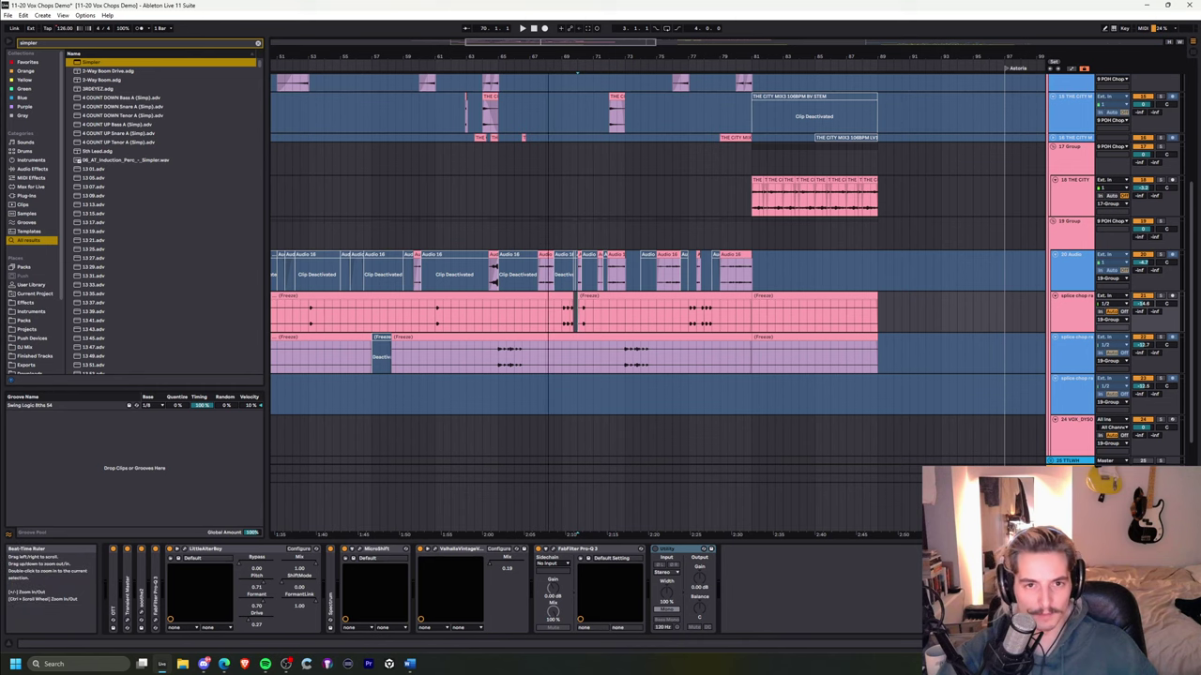
- Solo track 20 and play its selected audio chop at 71.2
left_click_drag(548, 43, 548, 54)
left_click(538, 288)
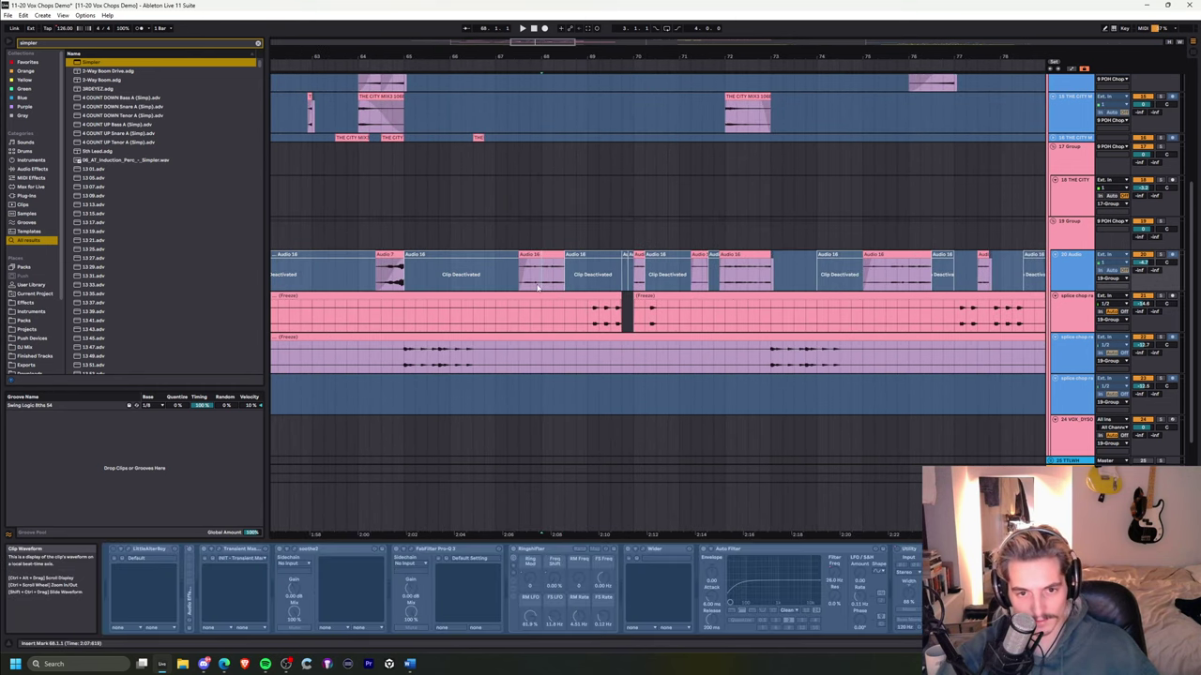
scroll(538, 282, "up", 2)
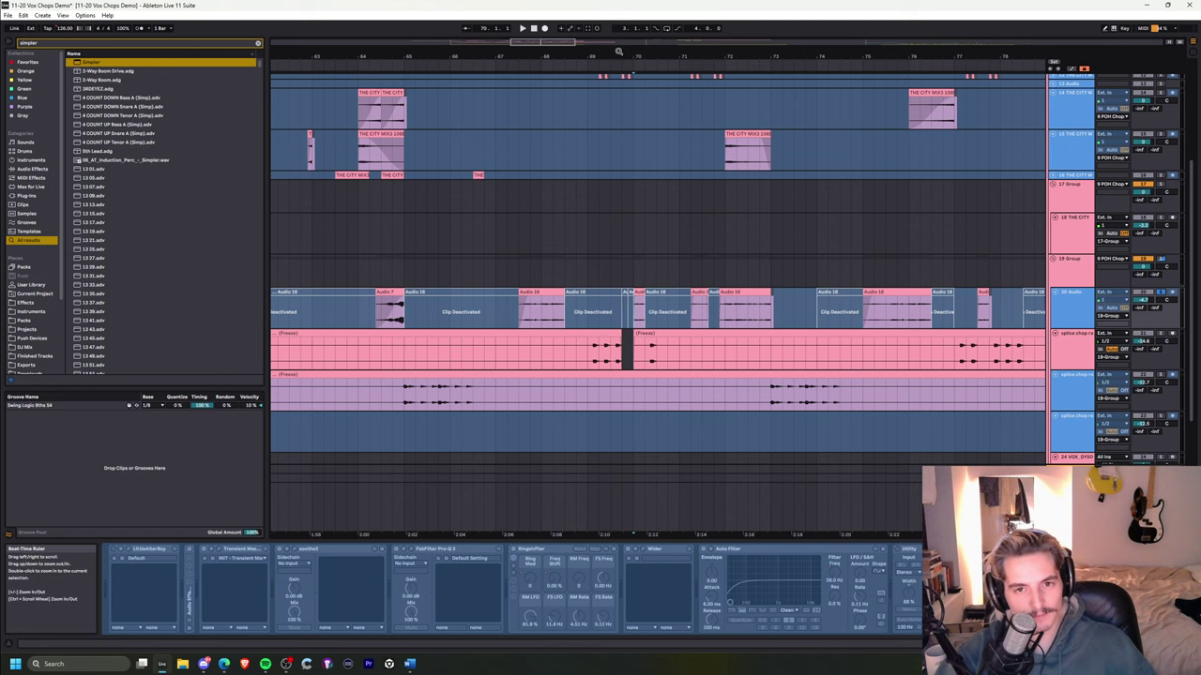
left_click_drag(618, 50, 621, 85)
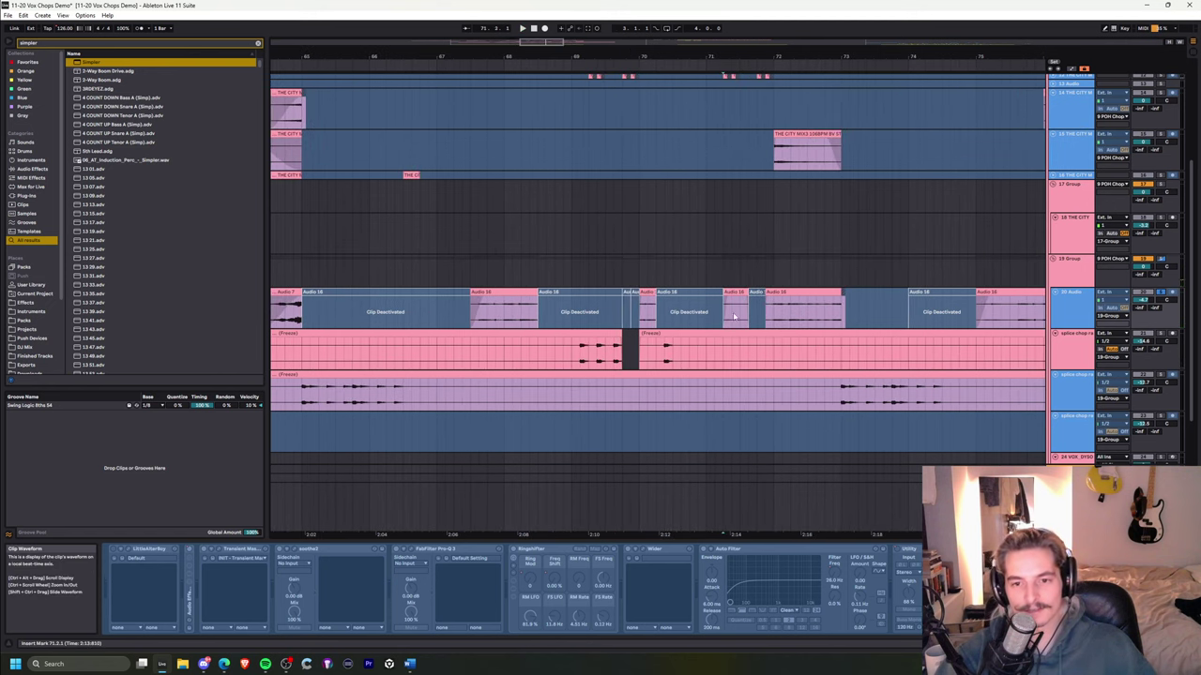
left_click_drag(738, 57, 670, 93)
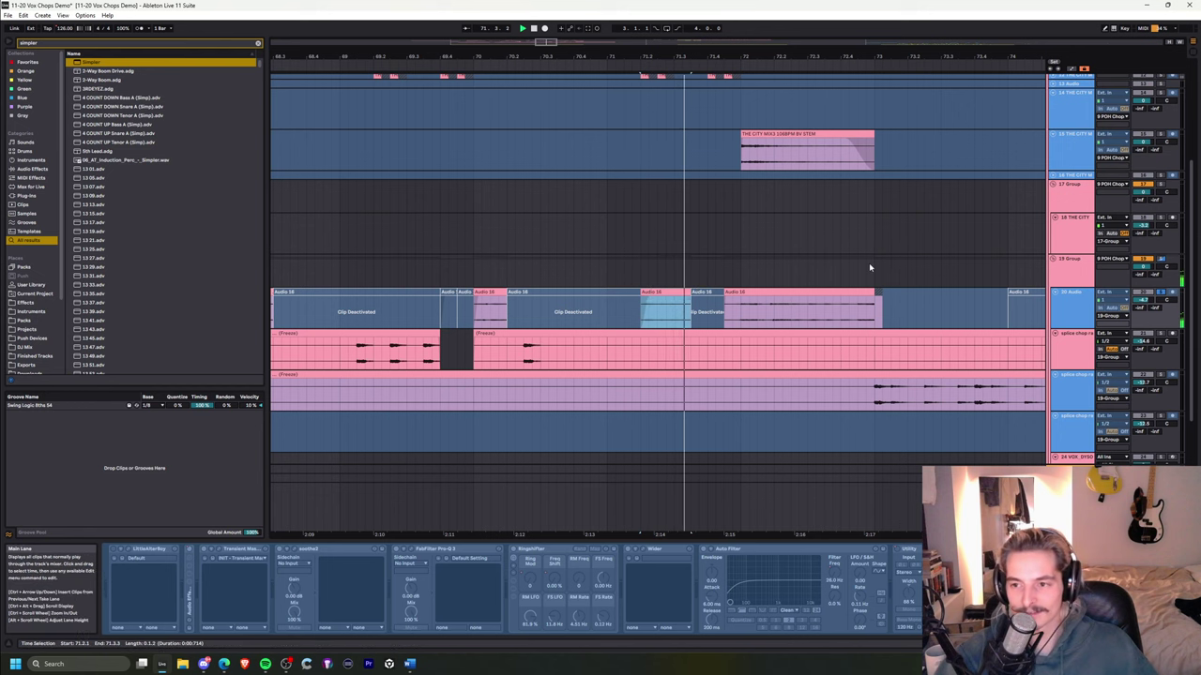
- Play all the chop tracks together around bars 71 to 72 without the solo
left_click_drag(677, 56, 625, 51)
key("space")
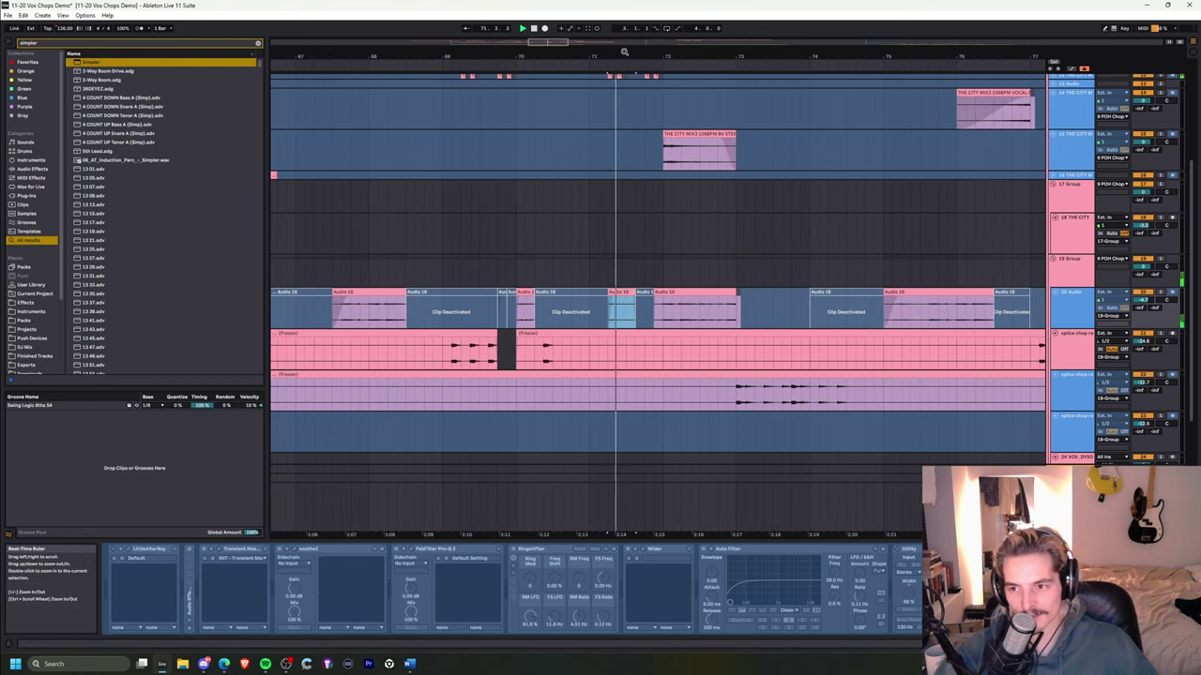
key("space")
key("space")
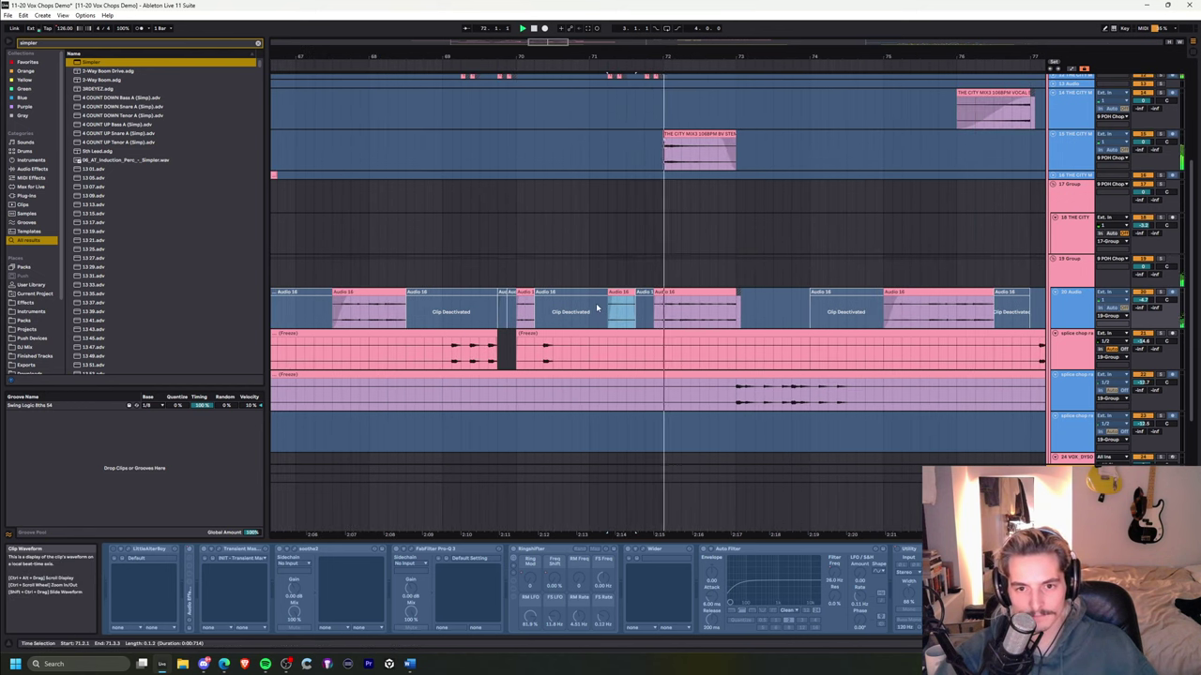
left_click(593, 307)
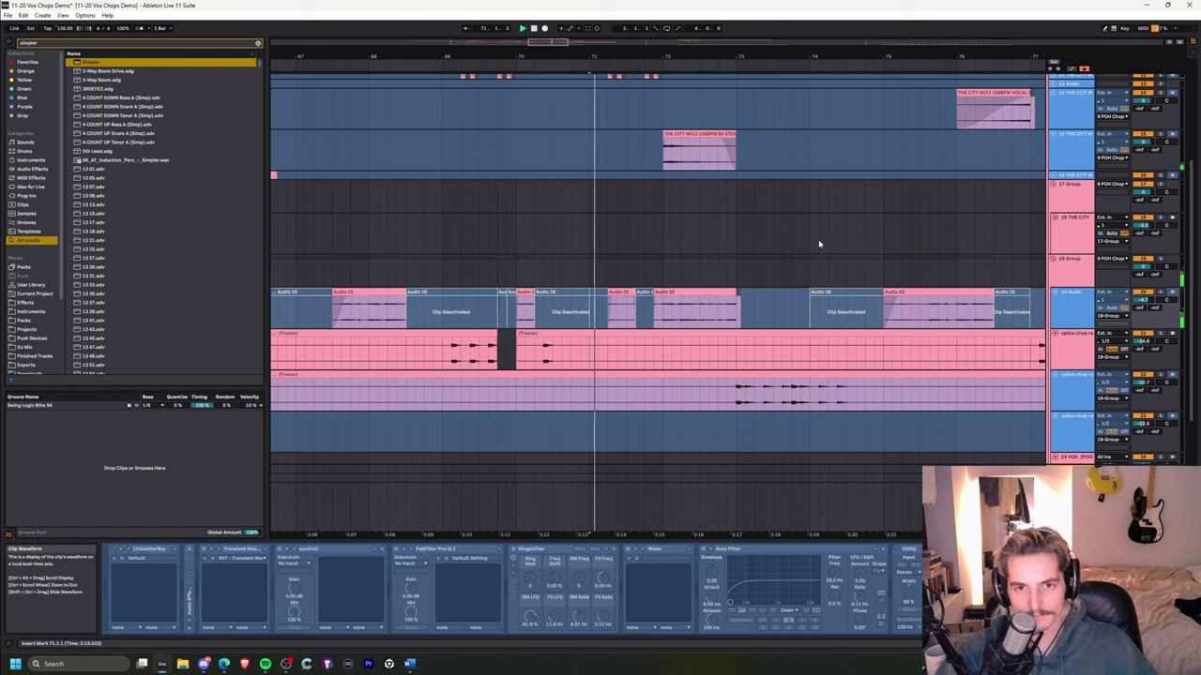
key("space")
key("space")
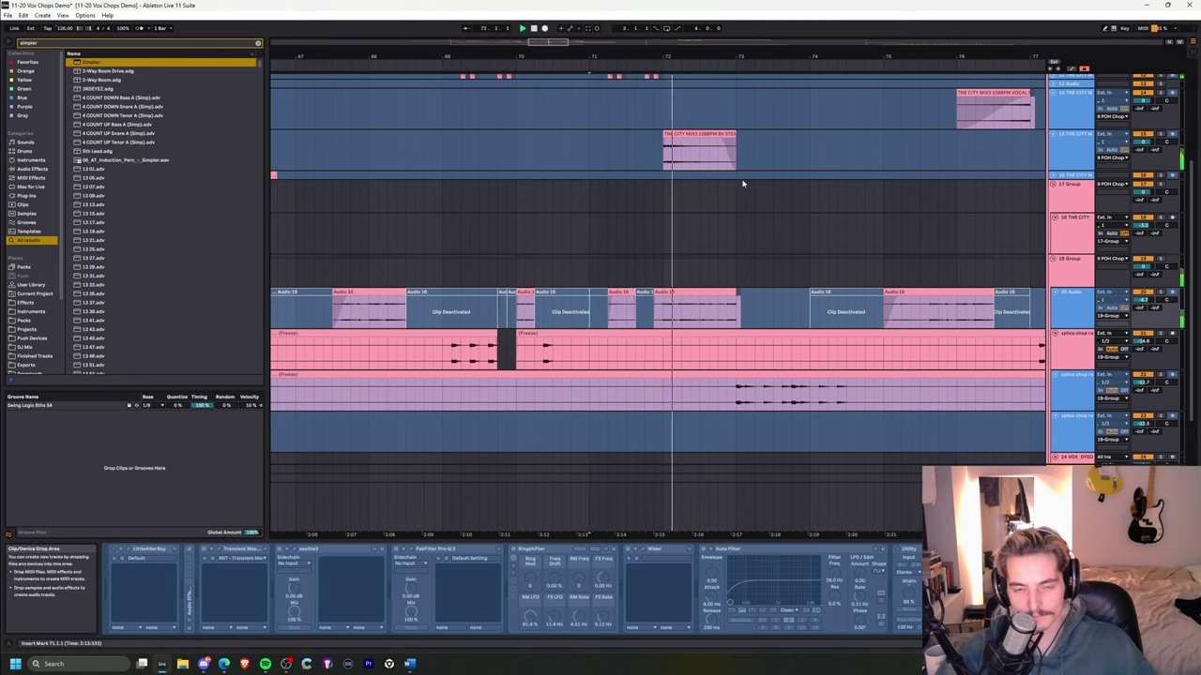
key("space")
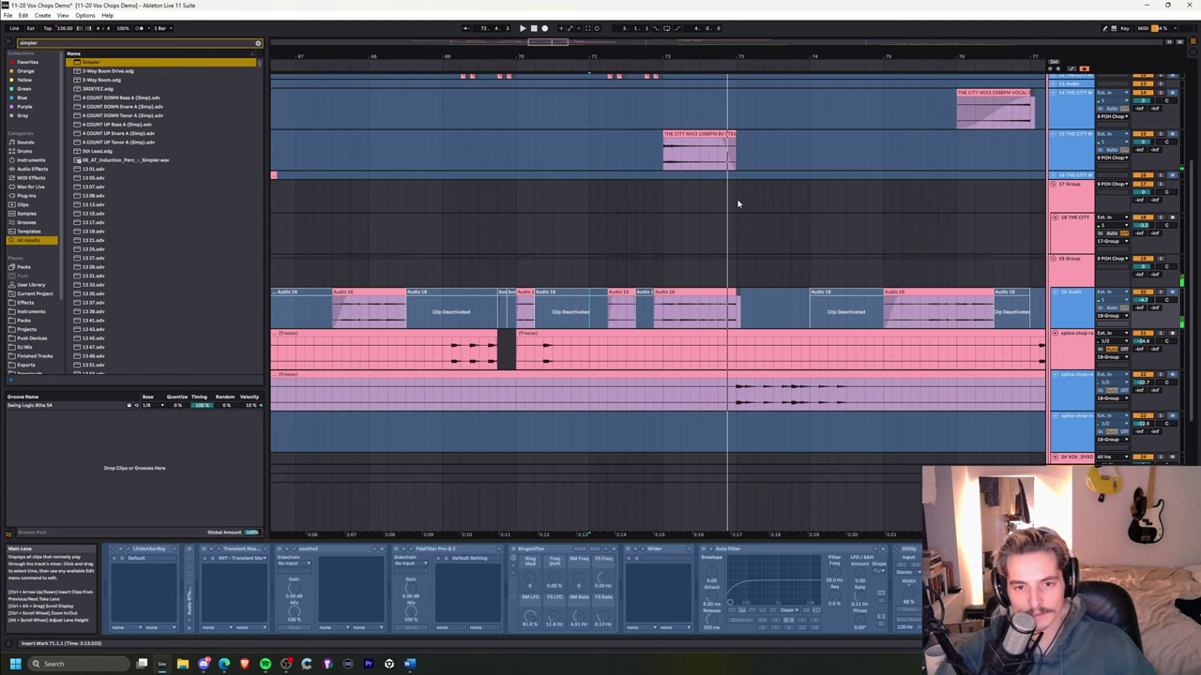
- Select track 10's chop before bar 71, and play track 20's soloed chop from 71.2
scroll(764, 225, "up", 4)
scroll(774, 263, "up", 4)
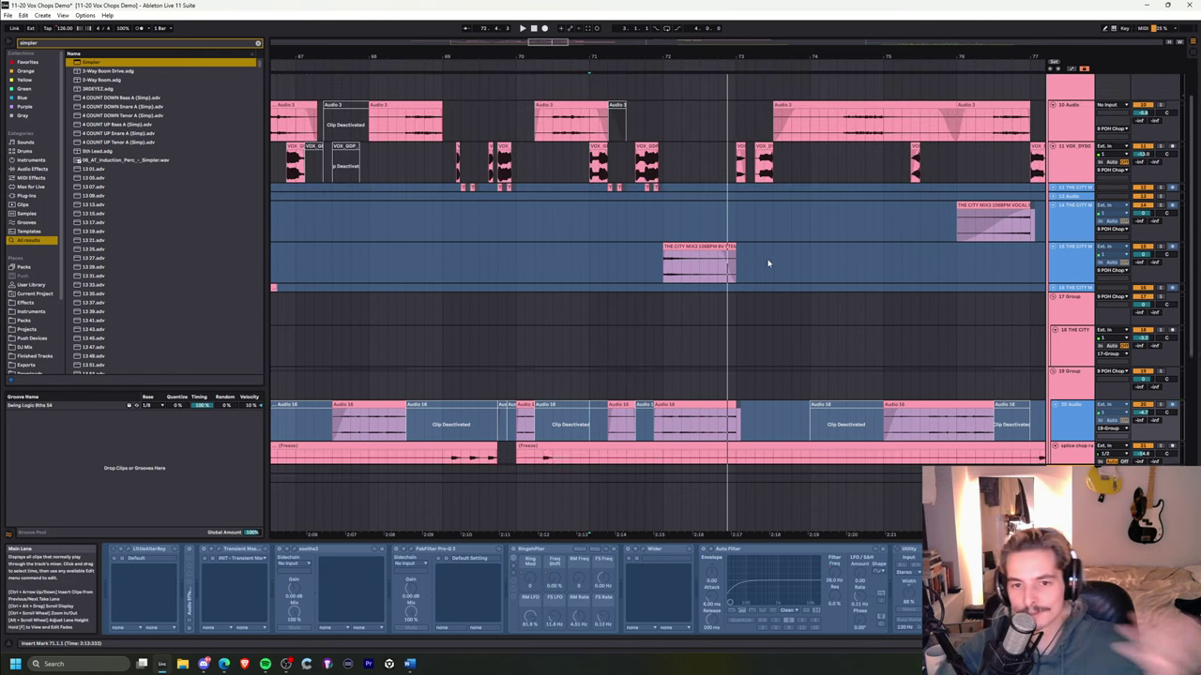
scroll(584, 221, "down", 4)
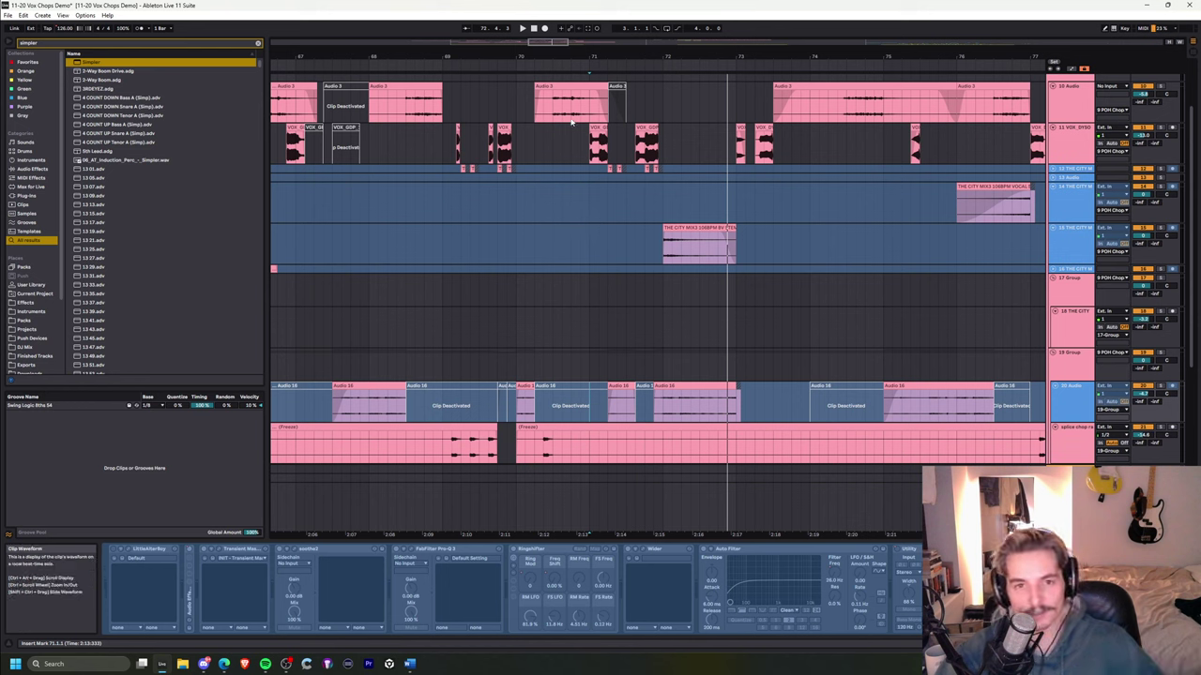
left_click(570, 109)
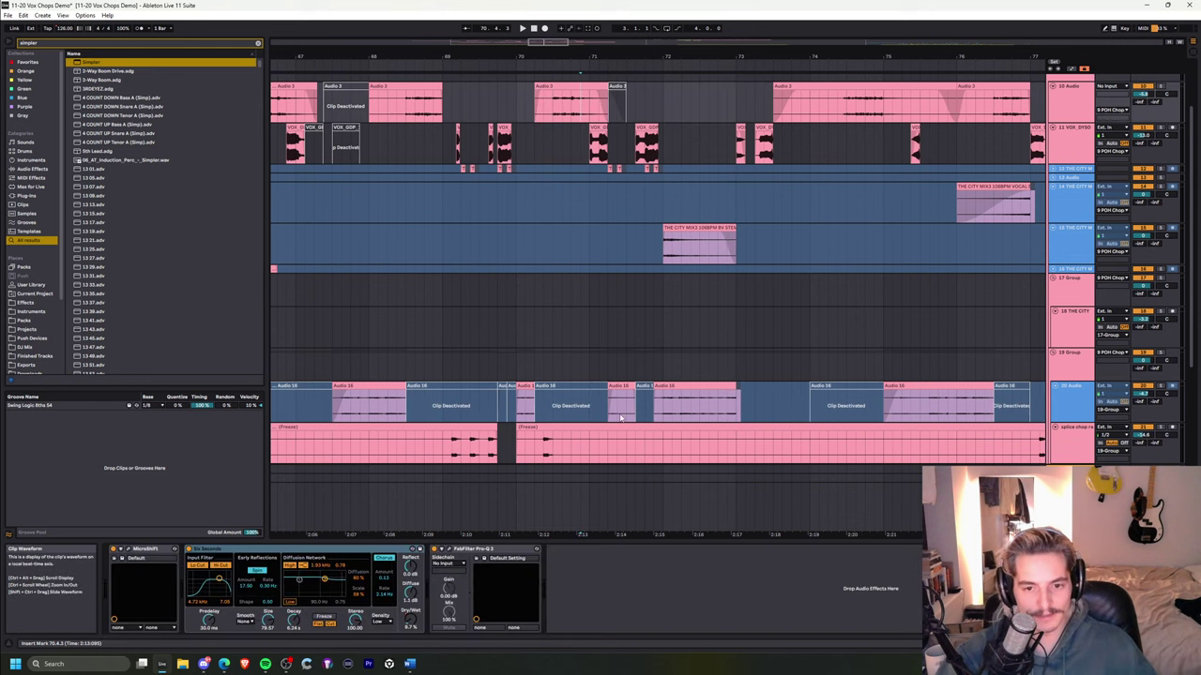
left_click(607, 405)
key("space")
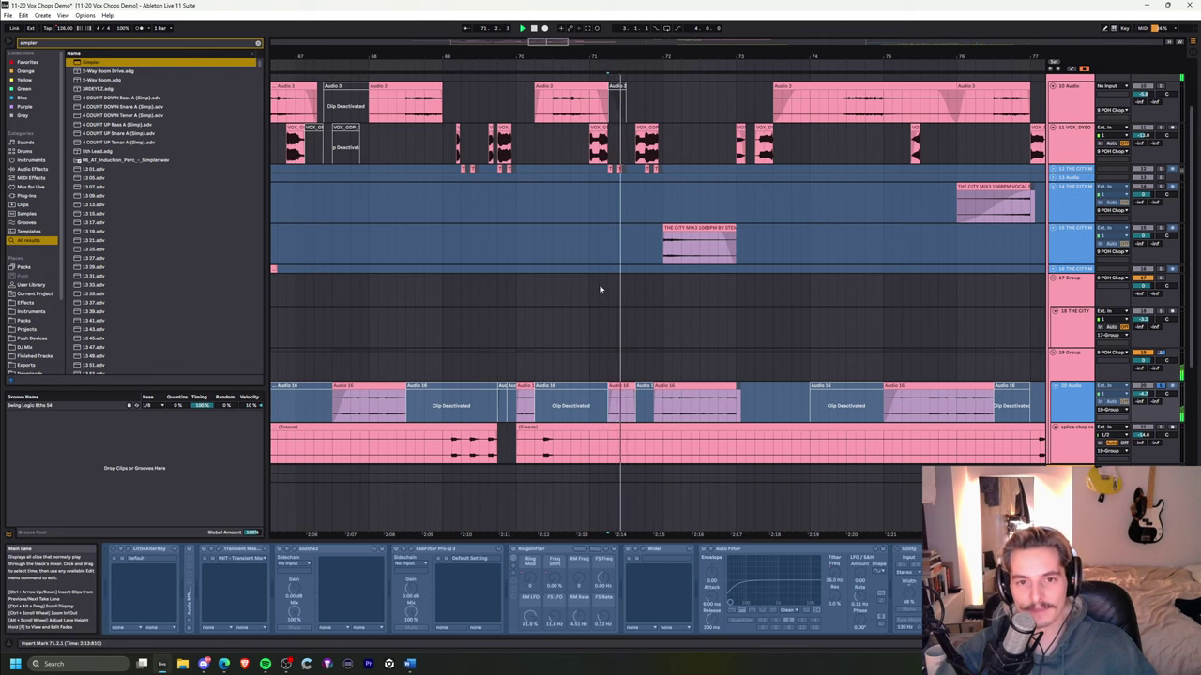
key("space")
- Play track 11's vocal chops from bar 71, first soloed and again with all the chop tracks
left_click(591, 143)
scroll(855, 182, "up", 1)
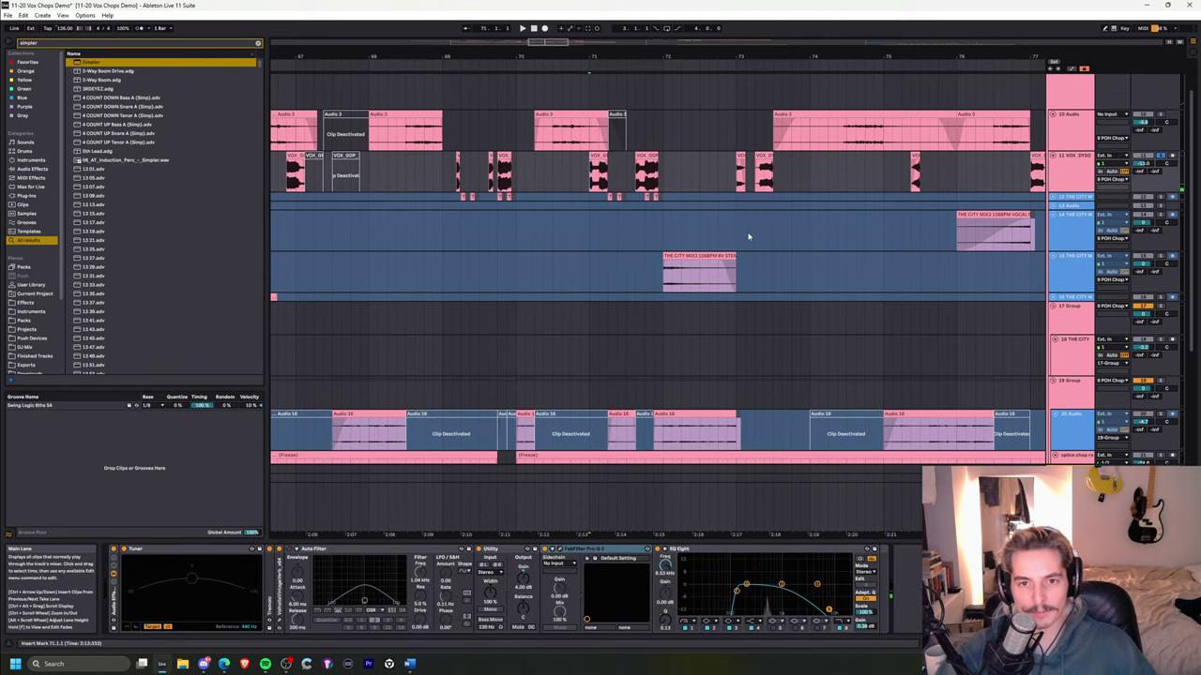
key("space")
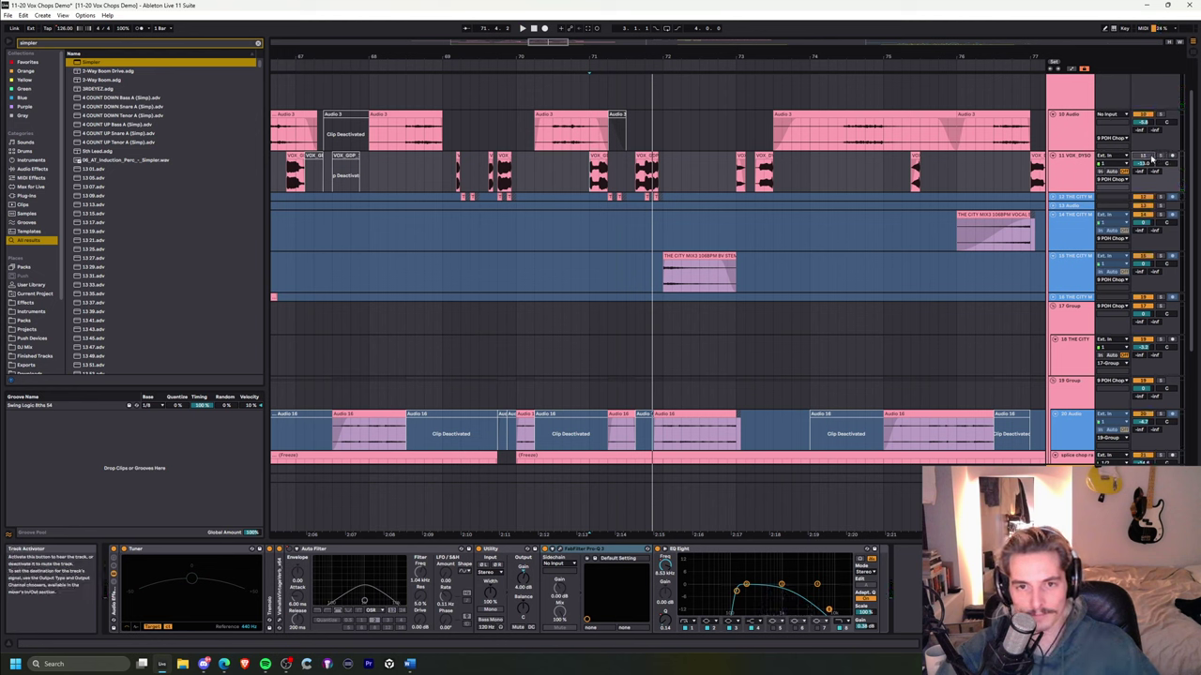
key("space")
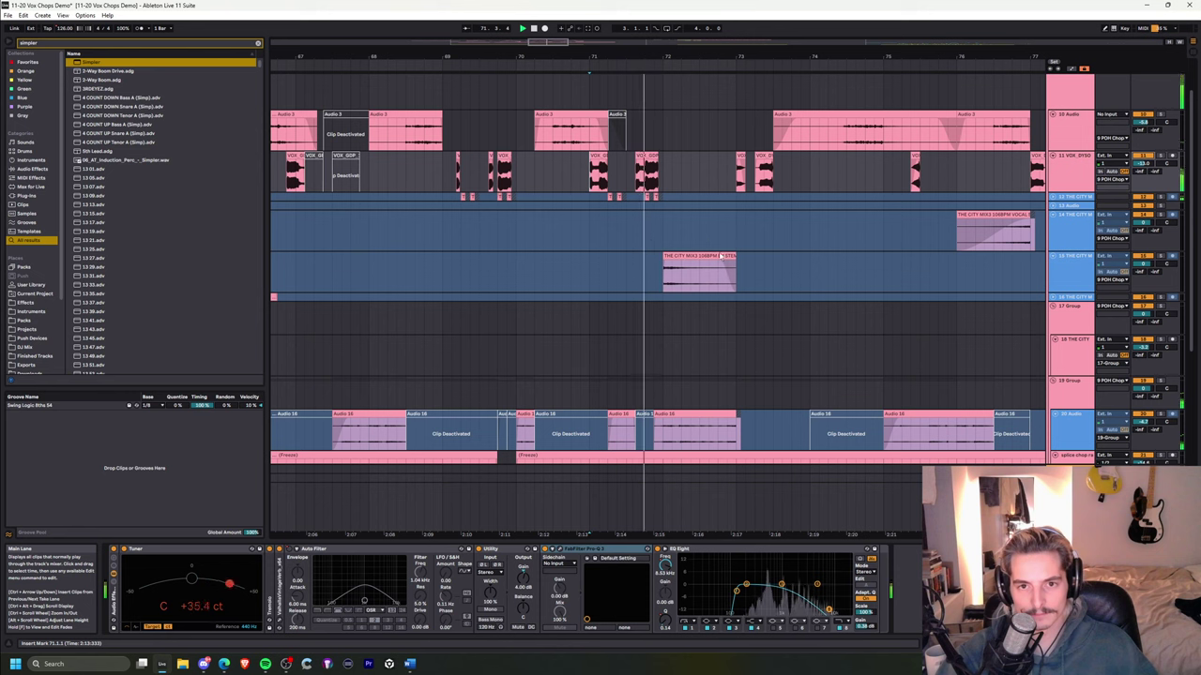
key("space")
- Look over how the chops are layered across the POH Chops tracks, from the POH marker to bar 81
scroll(1116, 281, "up", 2)
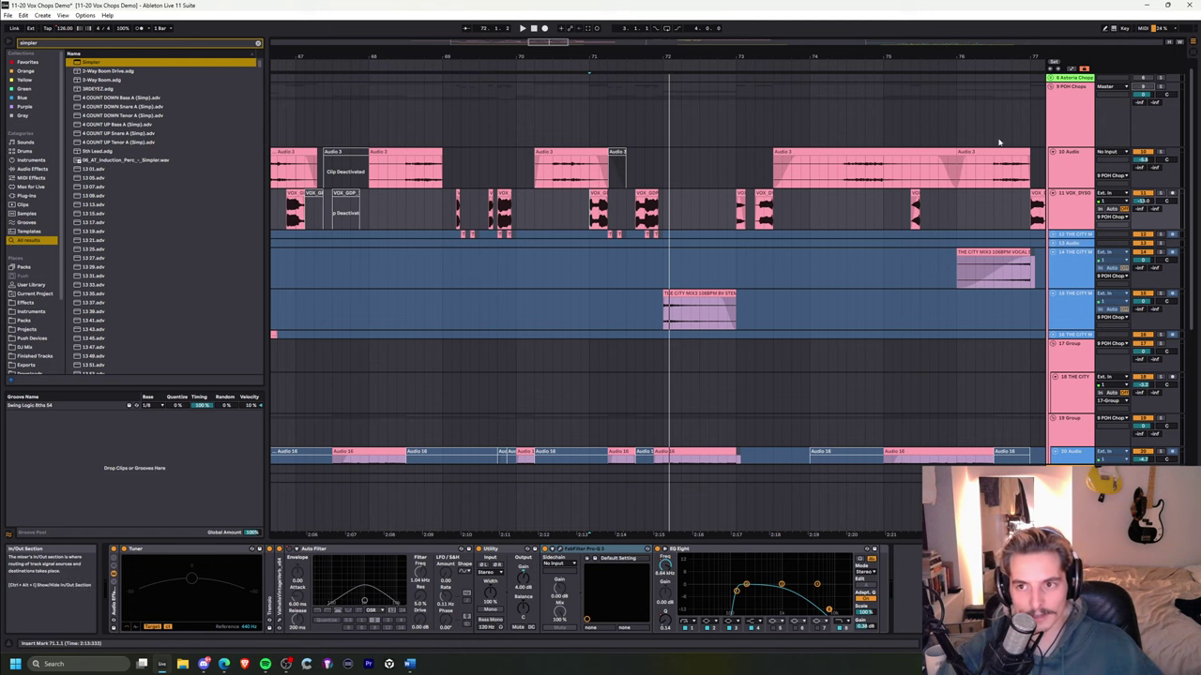
scroll(673, 88, "down", 4)
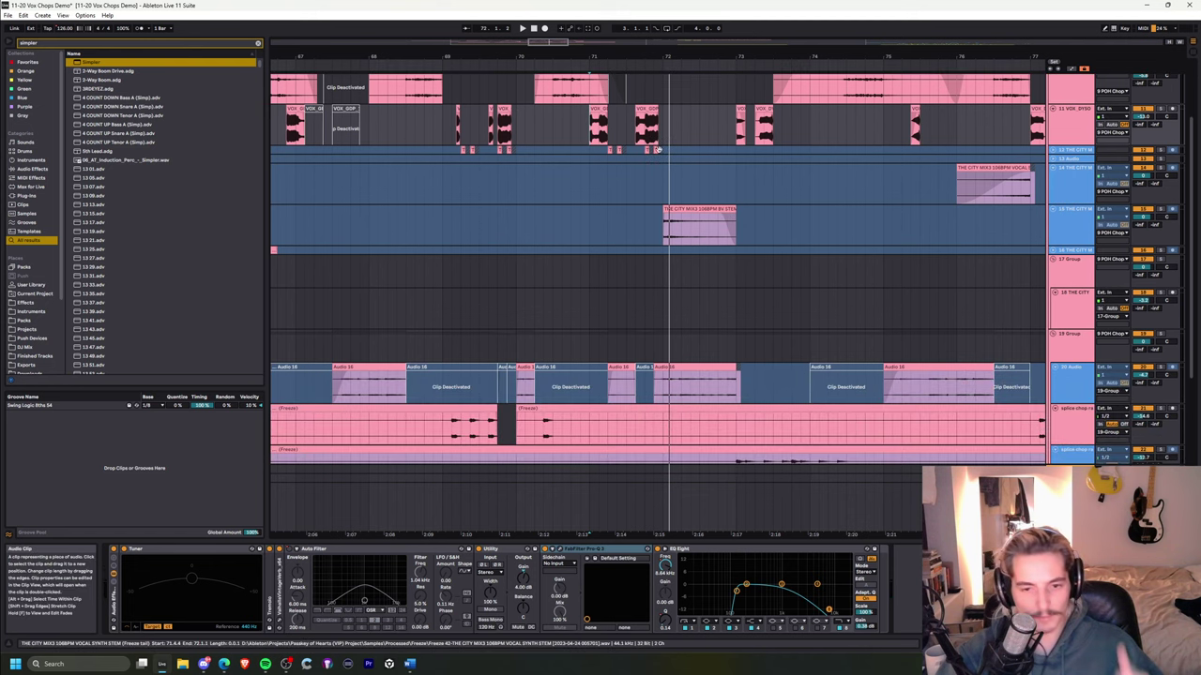
scroll(659, 150, "down", 7)
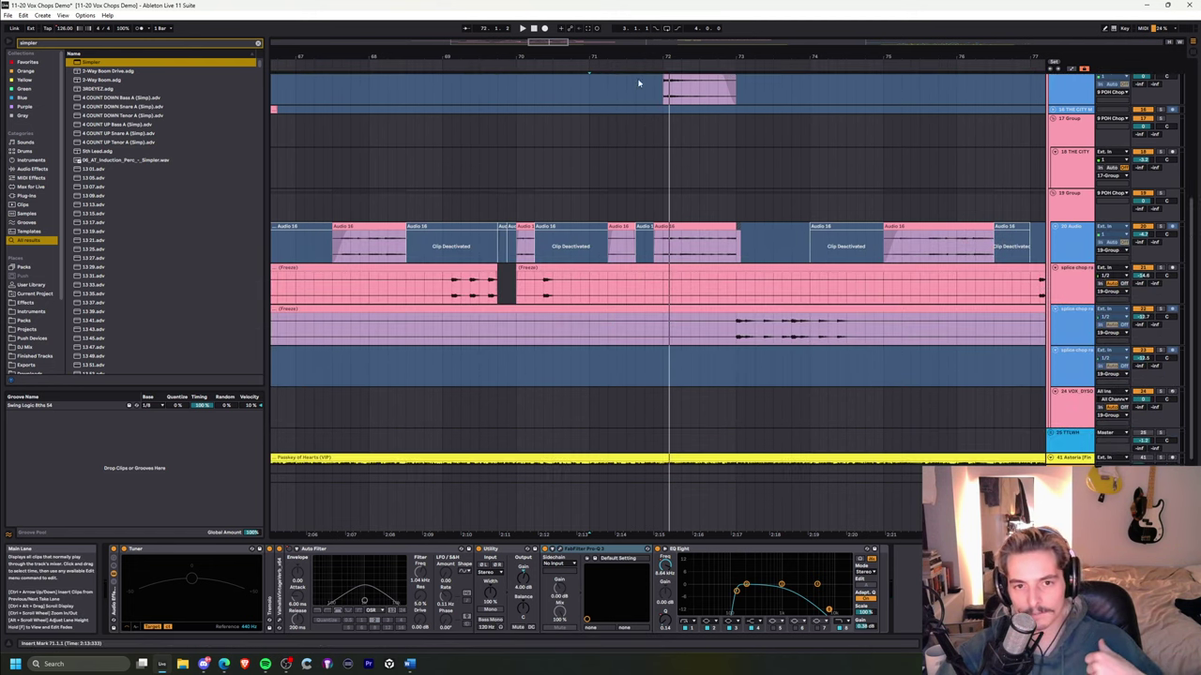
scroll(638, 83, "down", 5)
scroll(627, 228, "up", 2)
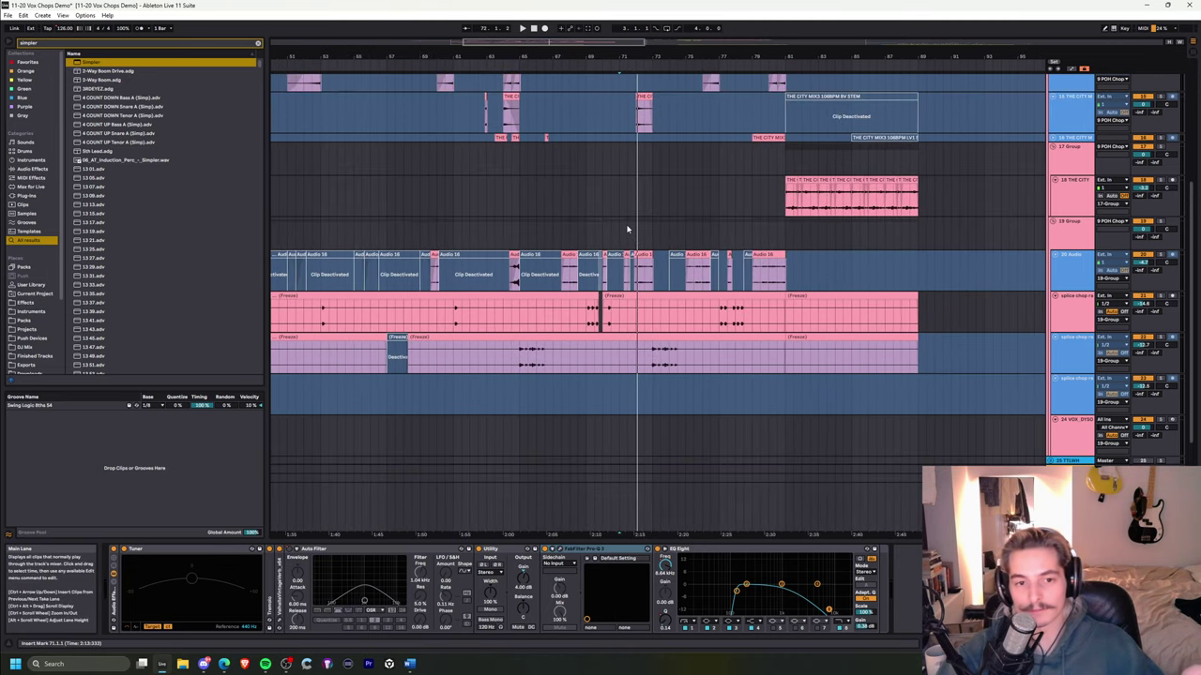
scroll(628, 229, "up", 4)
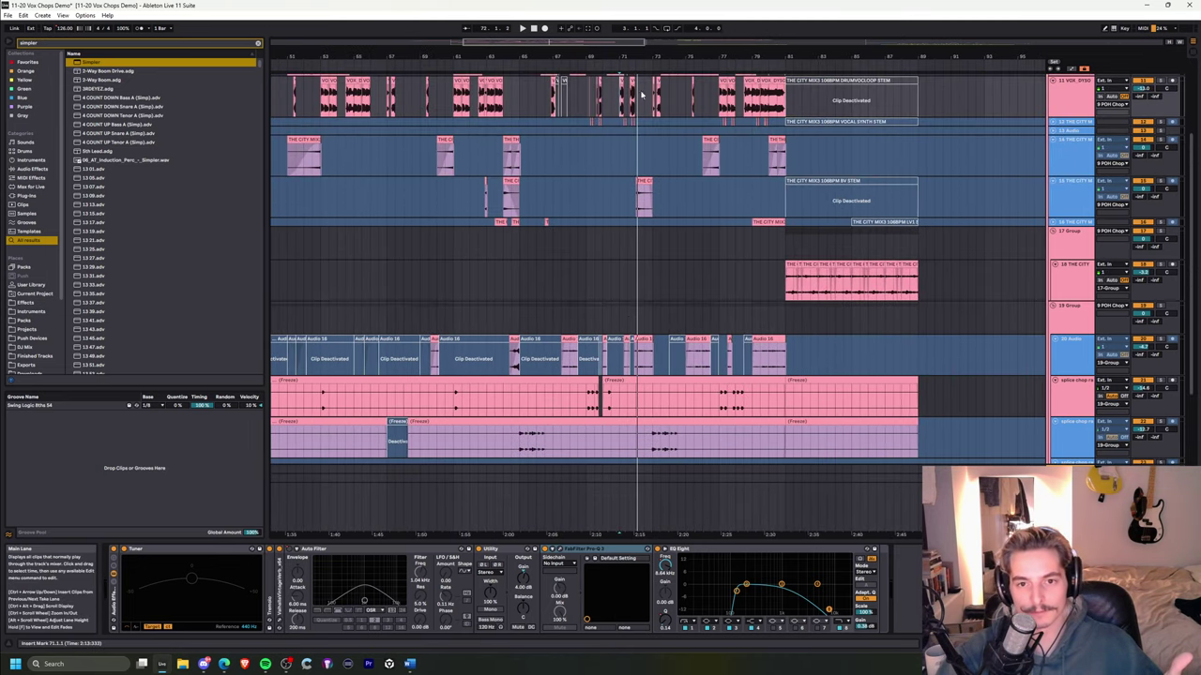
left_click_drag(642, 58, 728, 50)
scroll(627, 227, "up", 3)
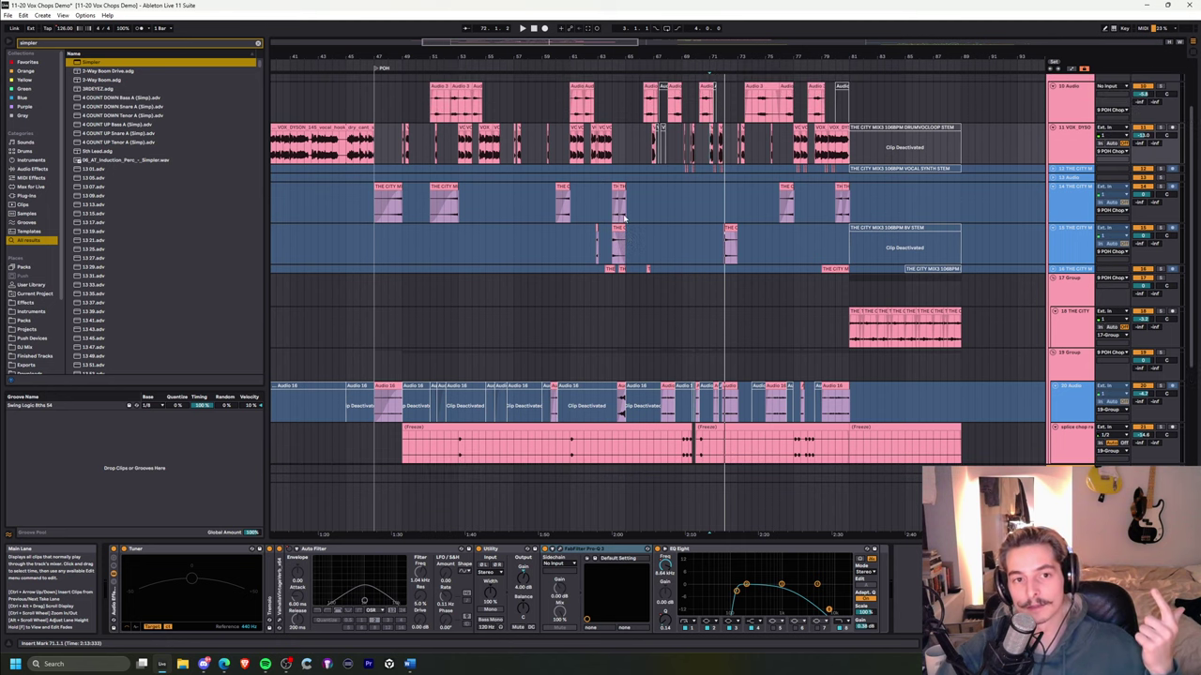
scroll(624, 218, "up", 4)
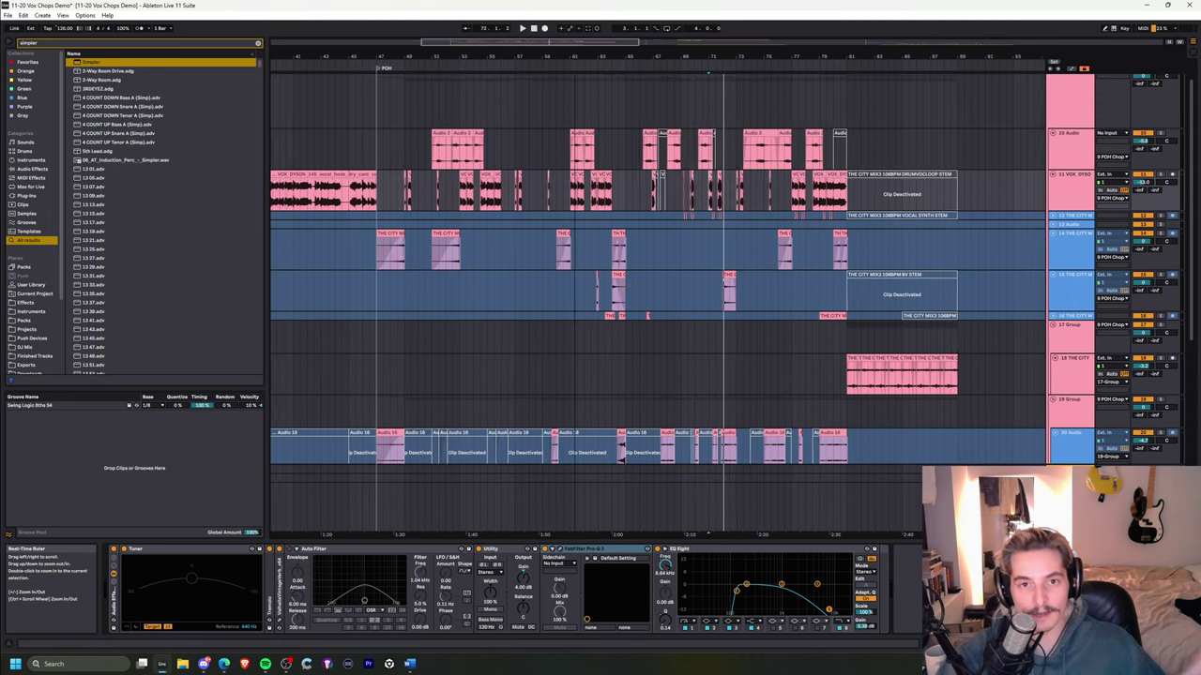
- Duplicate short slices from the start of track 11's vocal clip at bar 53 to build a stutter
left_click_drag(574, 56, 573, 182)
left_click_drag(621, 56, 621, 145)
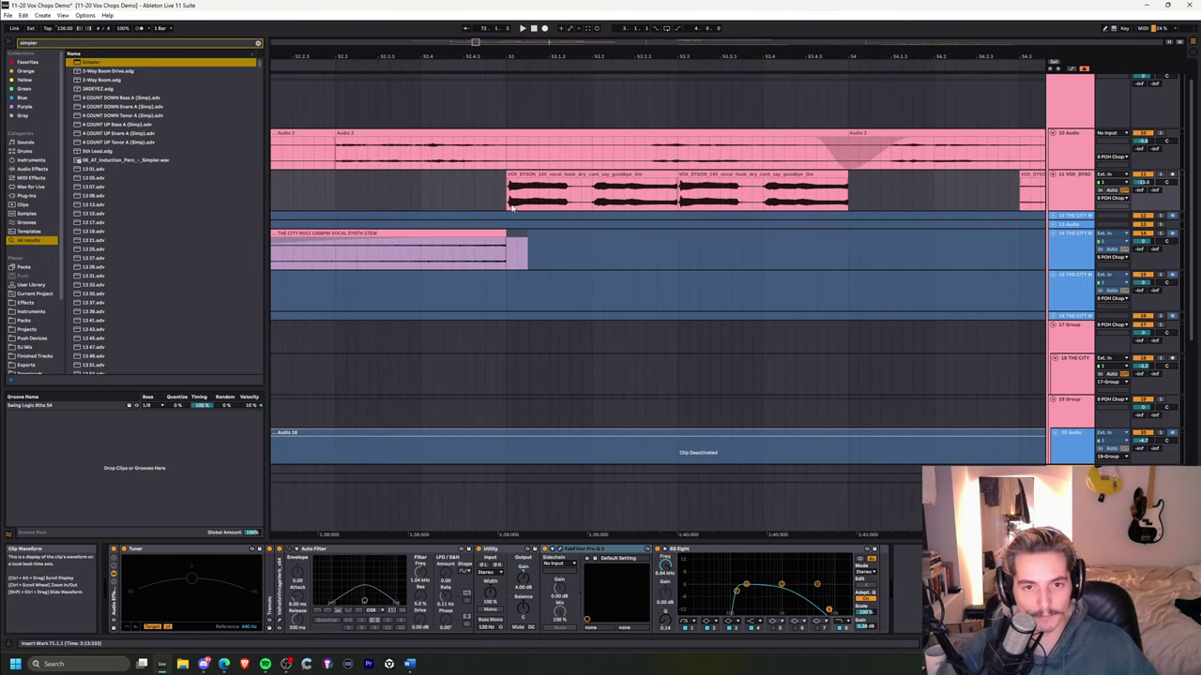
key("ctrl+d")
key("ctrl+d")
left_click(528, 185)
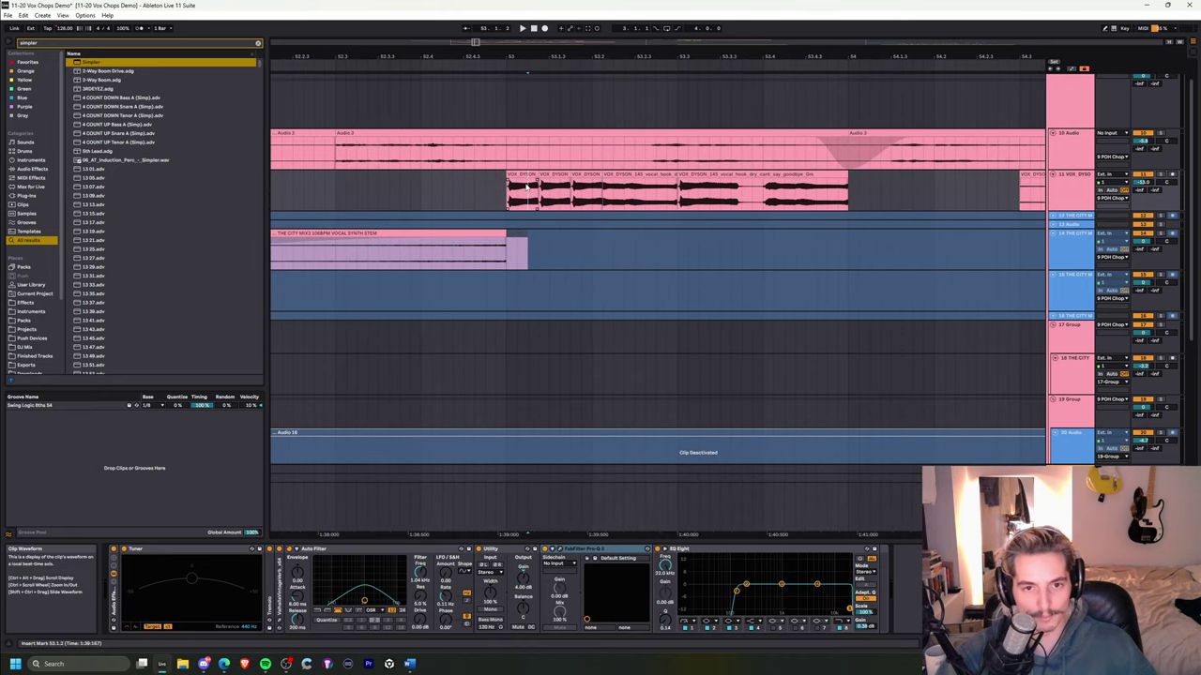
left_click_drag(560, 46, 560, 21)
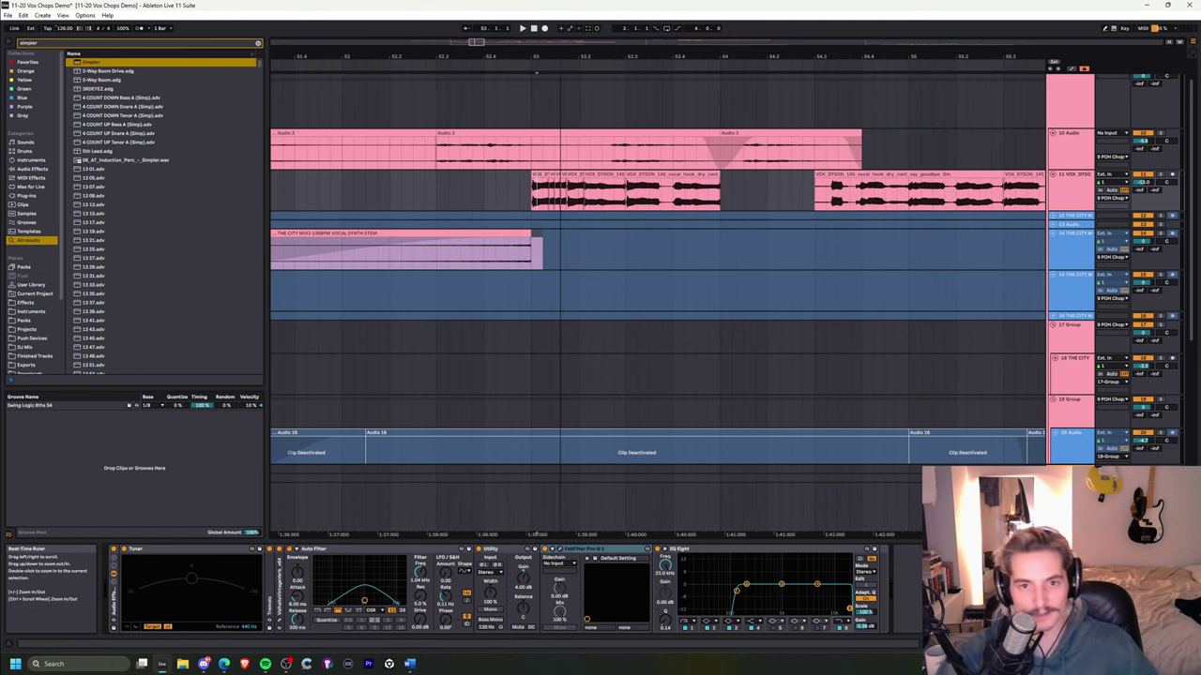
- Stretch the last short stutter slice on track 11 across most of bar 53, trim its end to just before 53.4, and play it soloed
left_click(575, 175)
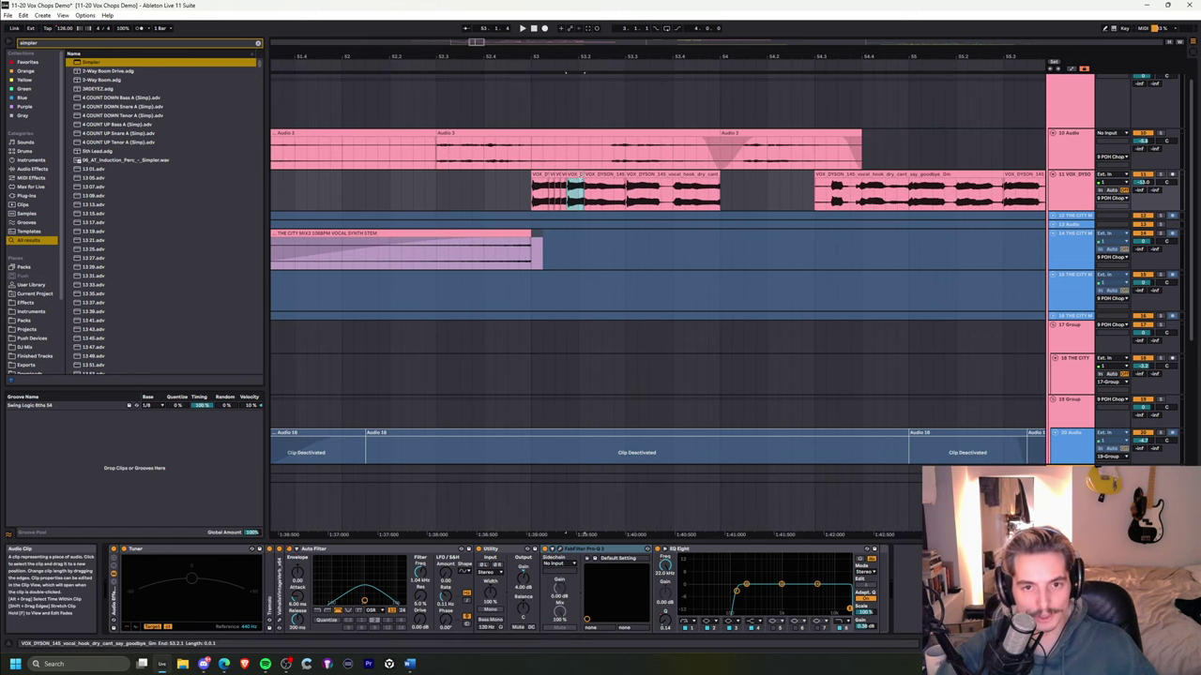
left_click_drag(602, 188, 699, 186)
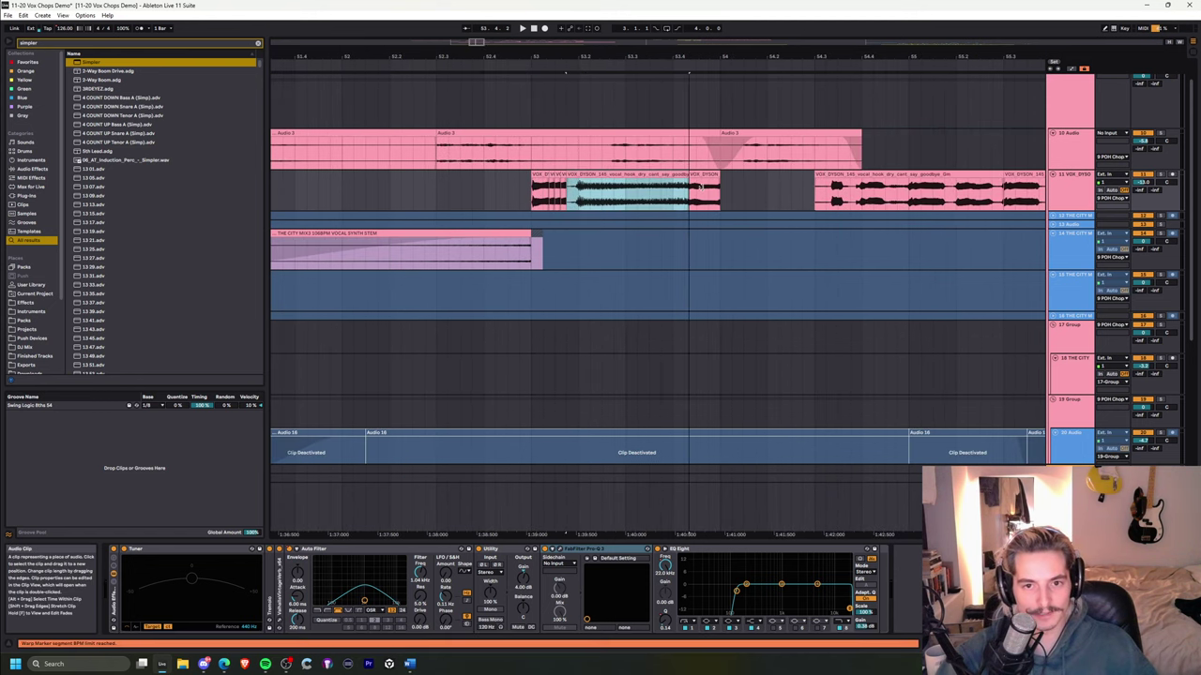
double_click(597, 180)
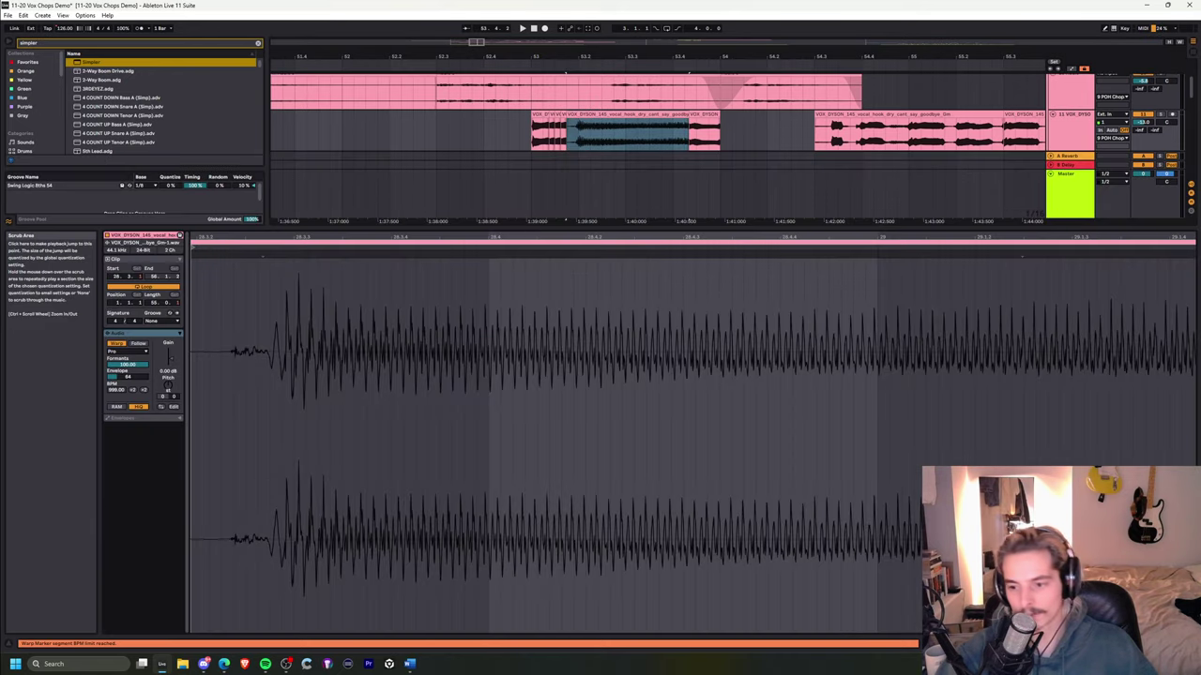
key("shift+Tab")
left_click_drag(687, 115, 665, 116)
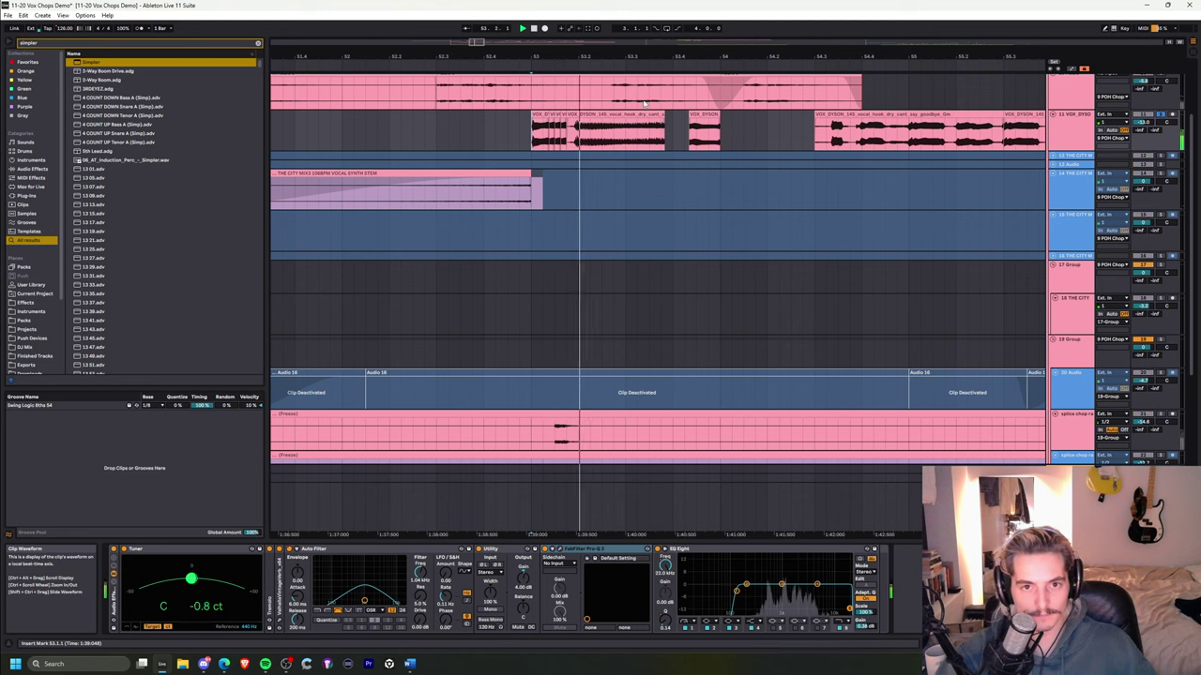
scroll(1029, 132, "up", 3)
scroll(1029, 131, "up", 3)
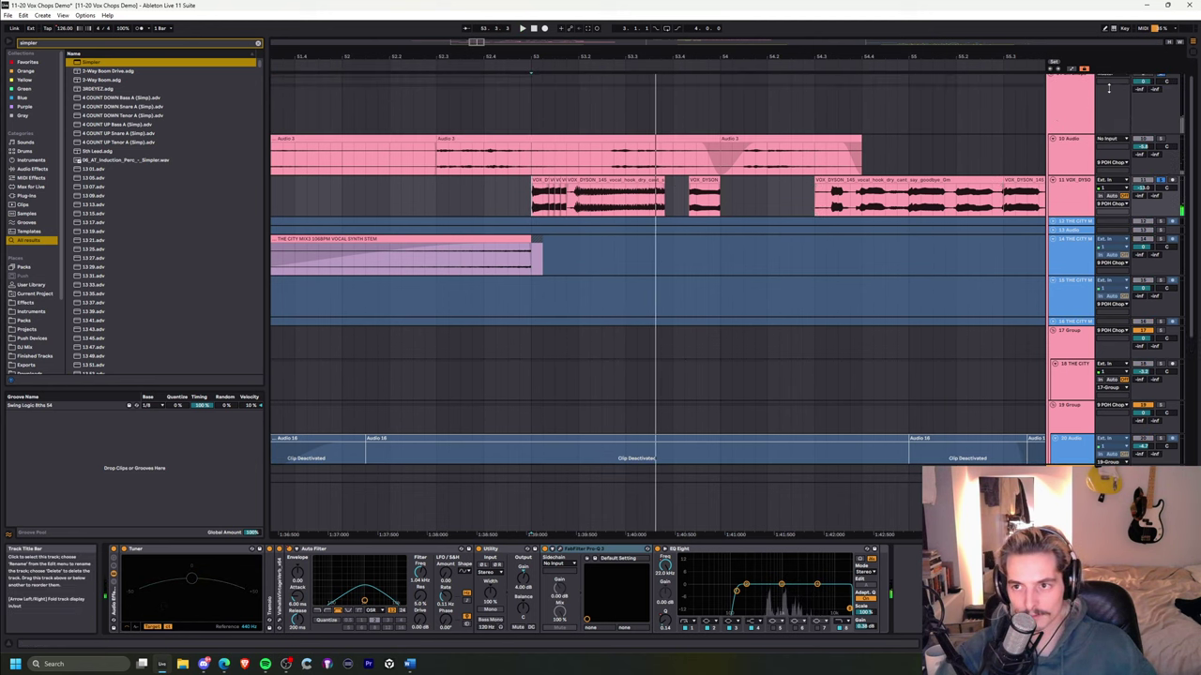
- Stretch the end of the stutter's long vocal slice on track 11 out past 54.2 and play the result from bar 53
key("space")
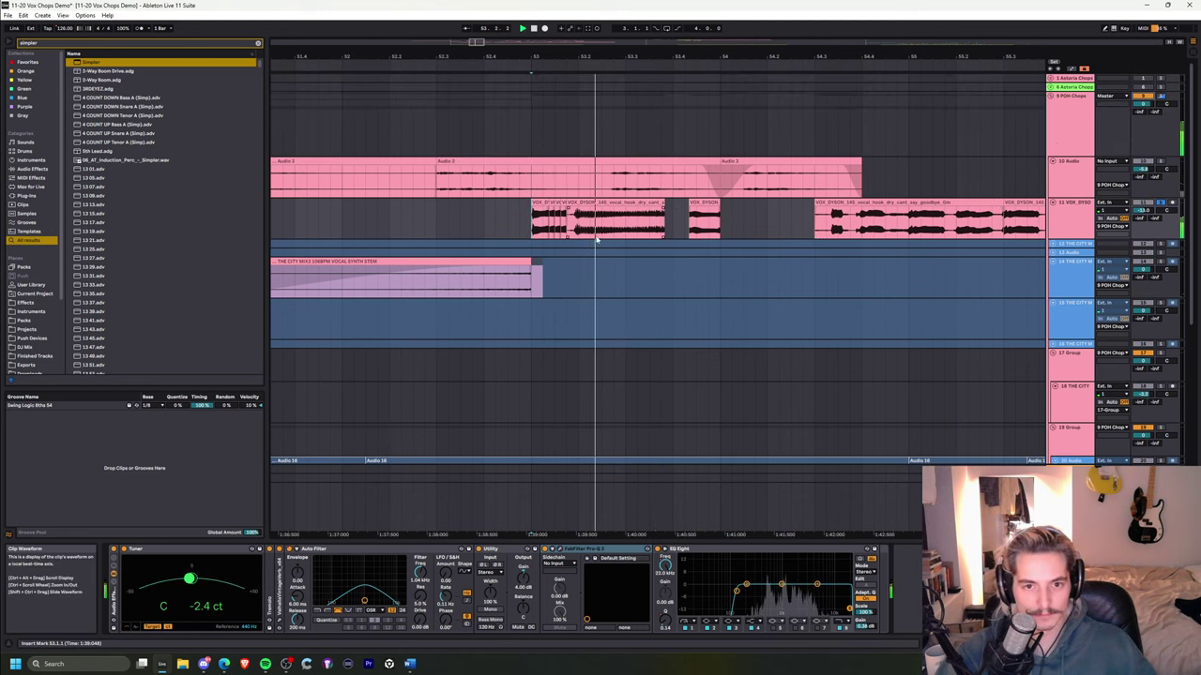
key("space")
left_click_drag(664, 204, 779, 203)
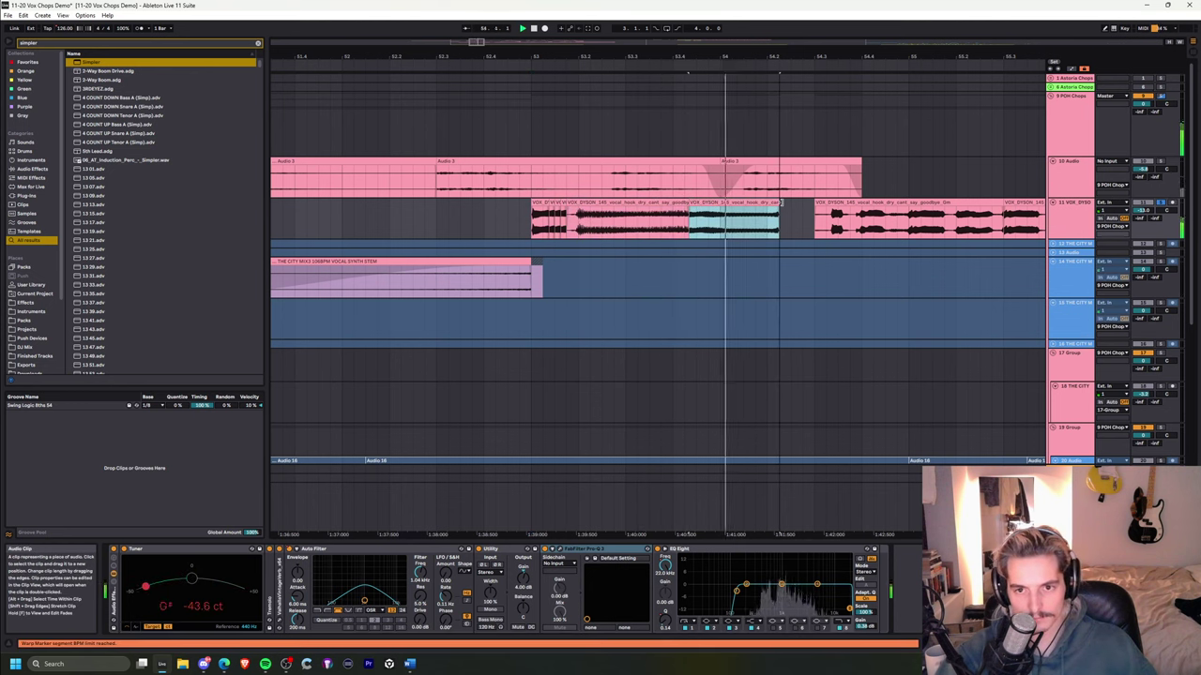
left_click(533, 226)
key("space")
key("space")
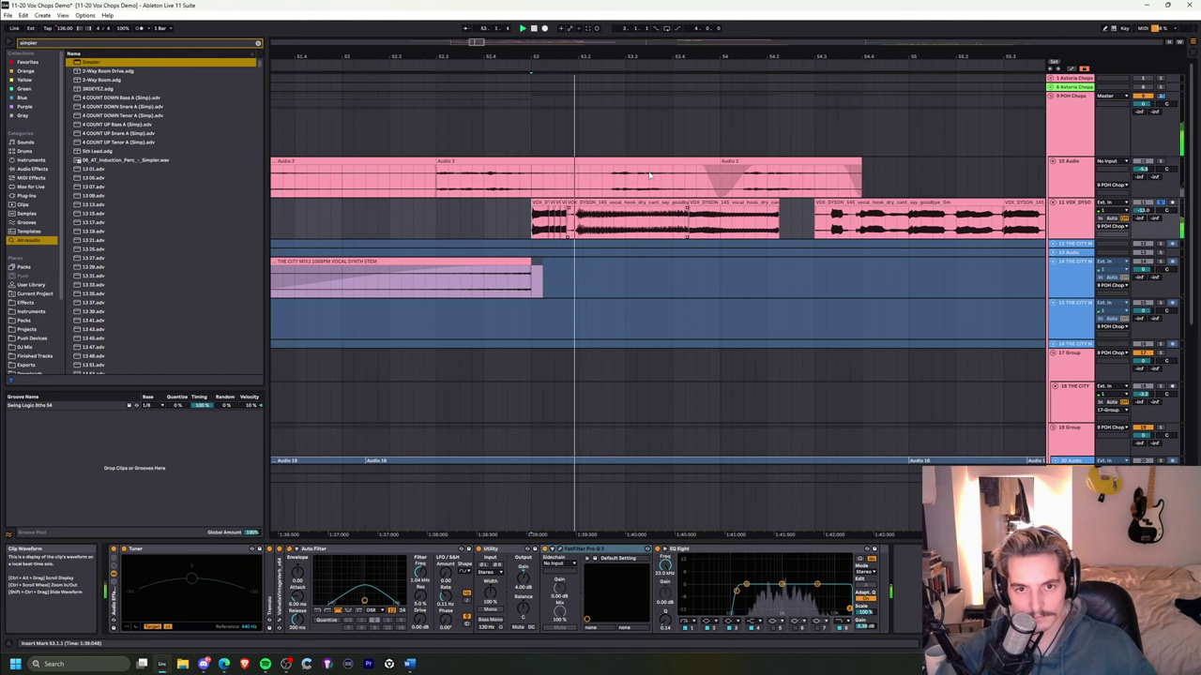
- Shorten the end of the stretched vocal on track 11 to just before bar 54 and replay the stutter
left_click_drag(779, 203, 709, 204)
key("space")
key("space")
left_click(519, 227)
key("space")
key("space")
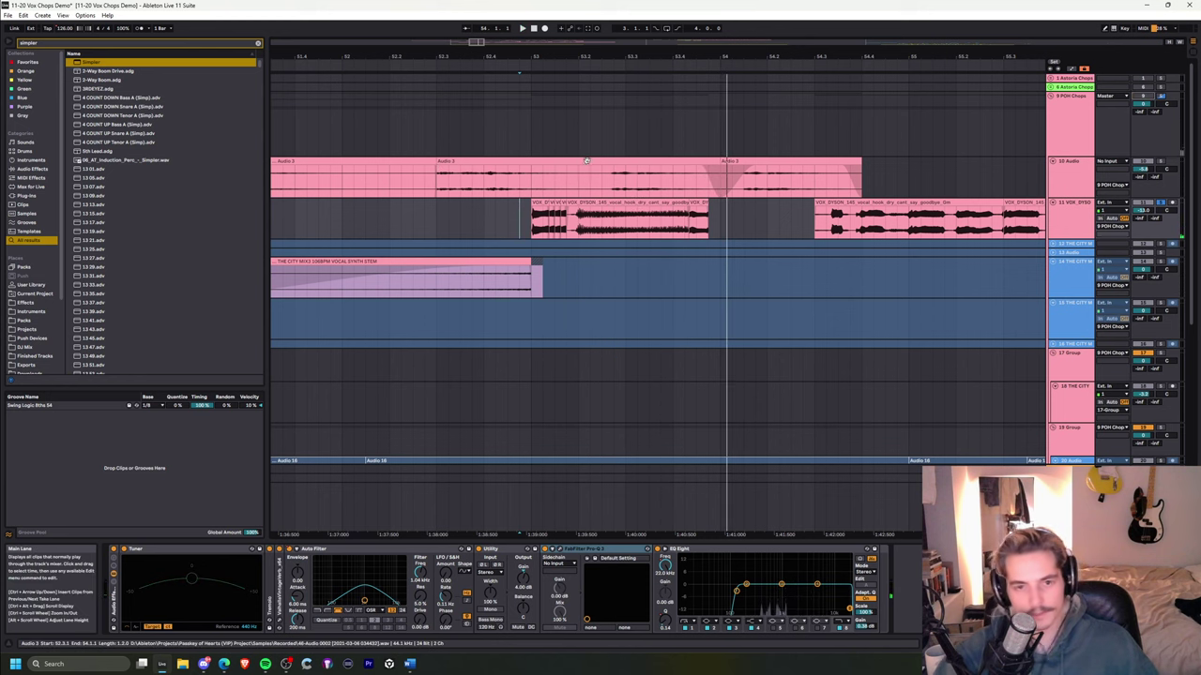
- Inspect the stretched slice's waveform and warp settings in its clip view, and return to the device view
mouse_move(550, 57)
left_mouse_down()
mouse_move(550, 22)
mouse_move(549, 94)
mouse_move(550, 70)
mouse_move(598, 36)
left_mouse_up()
left_click(602, 227)
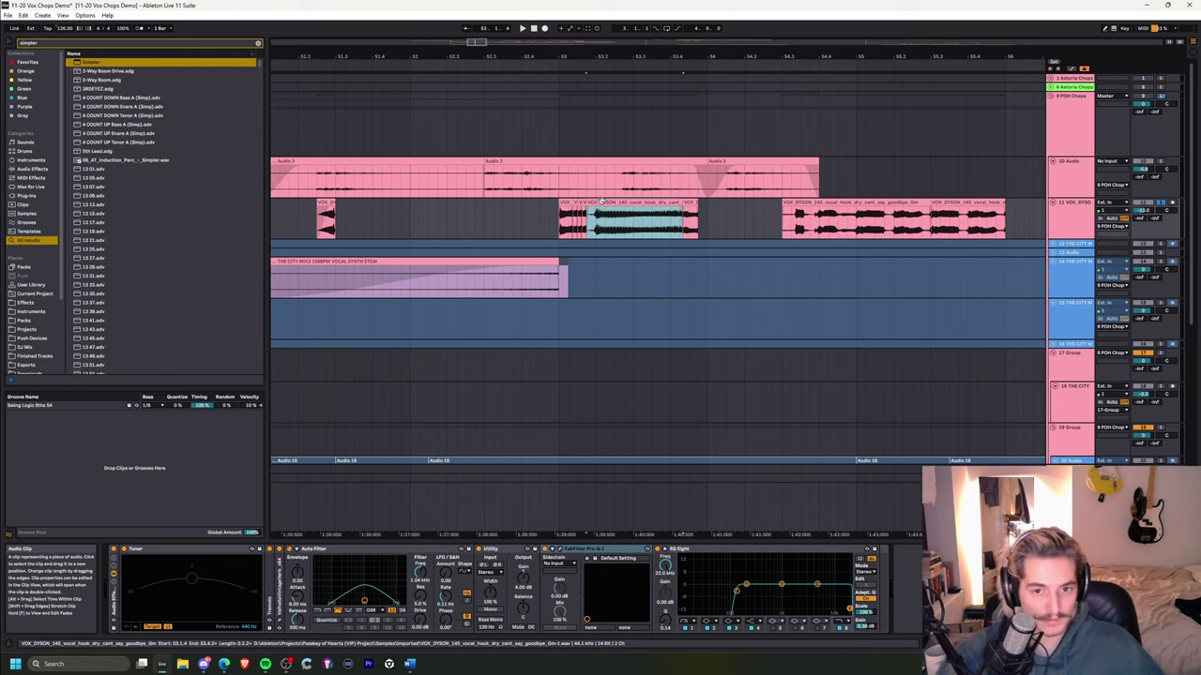
double_click(602, 201)
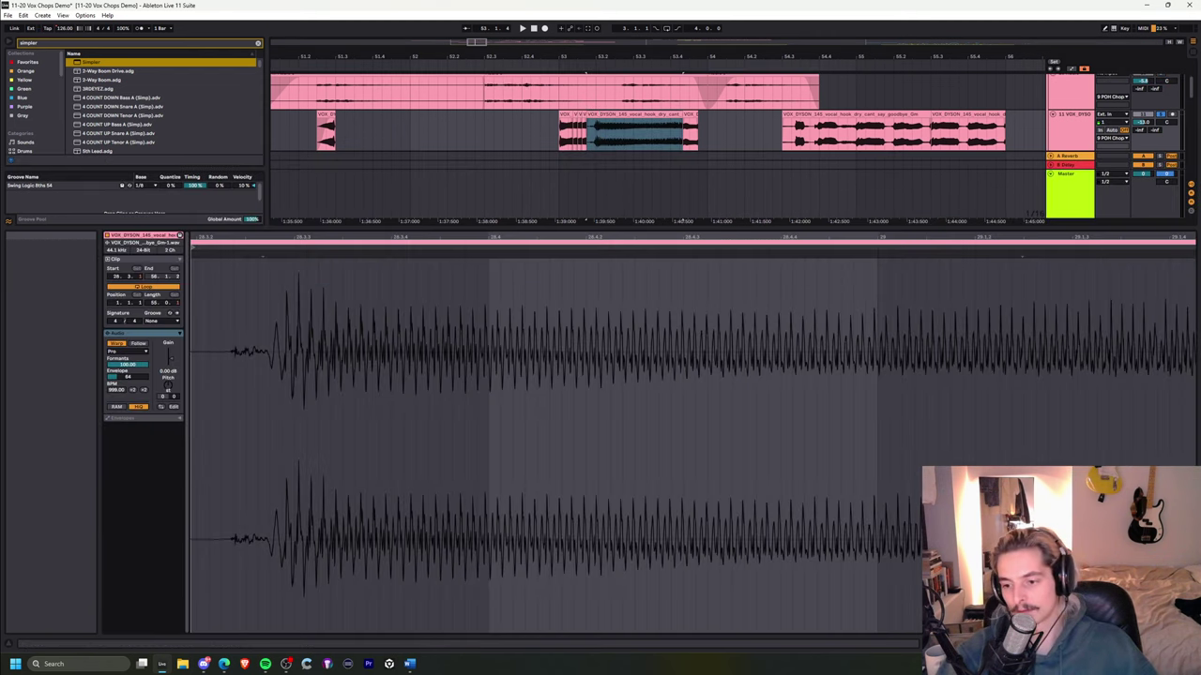
key("shift+Tab")
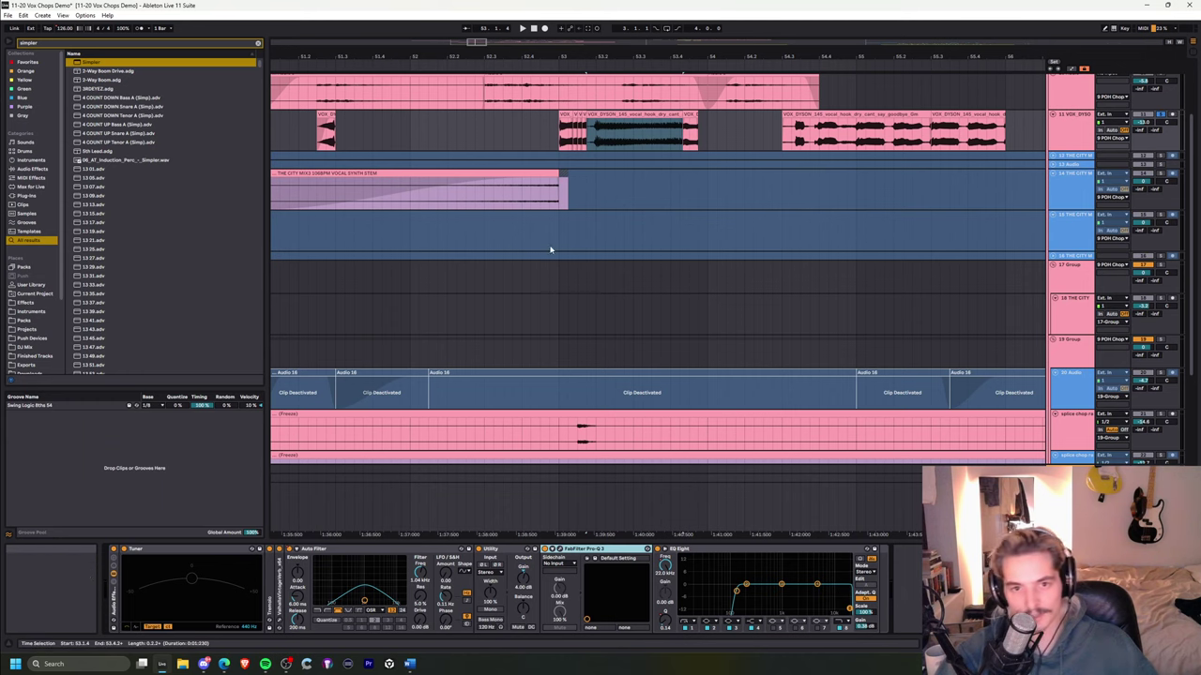
- Fold the POH Chops group so only the group tracks and the full-song reference track remain in the arrangement
scroll(550, 250, "up", 3)
left_click_drag(536, 56, 529, 2)
scroll(955, 159, "up", 2)
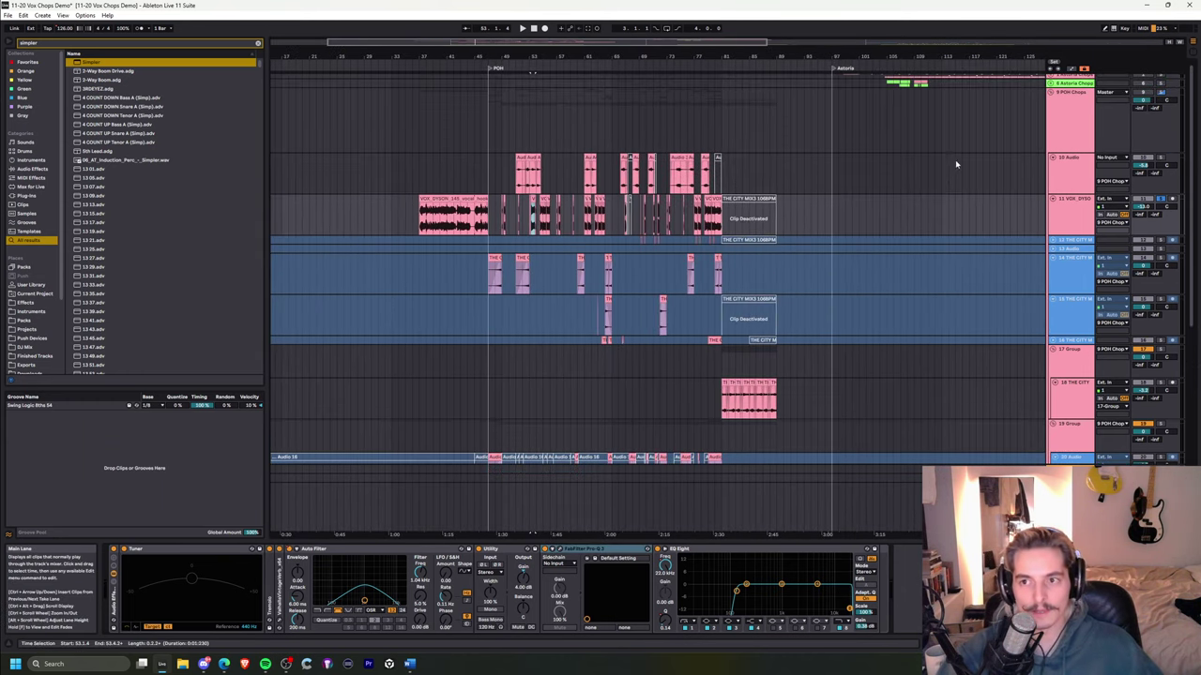
left_click(1051, 97)
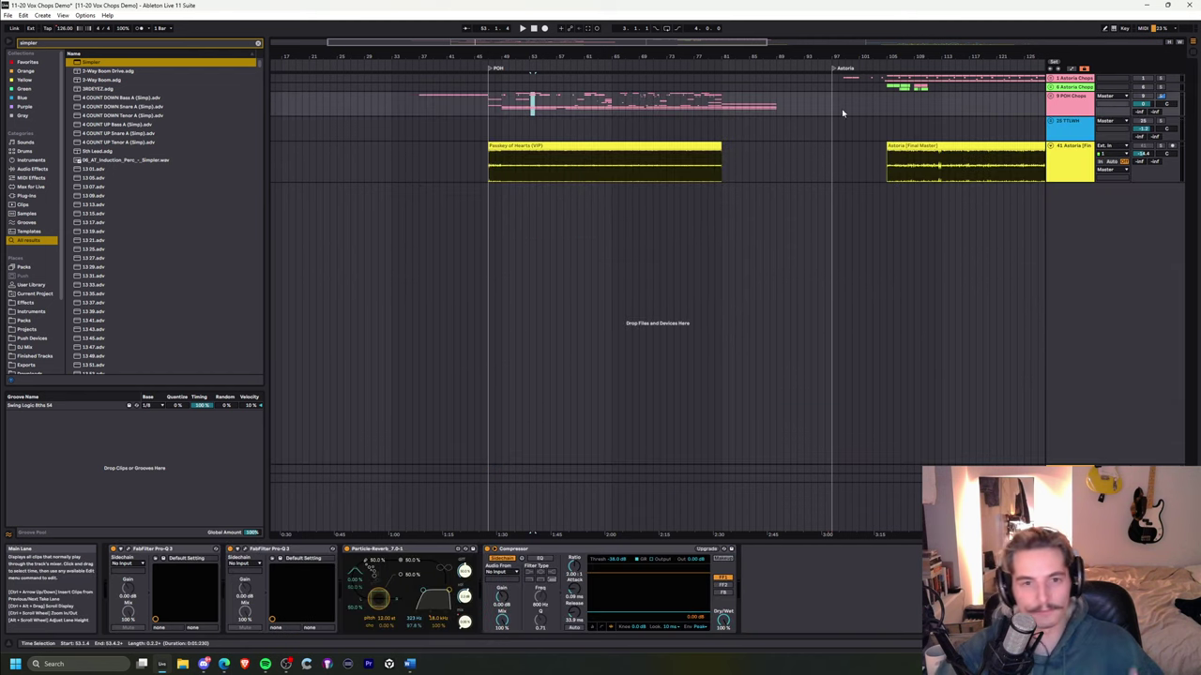
left_click_drag(586, 56, 505, 57)
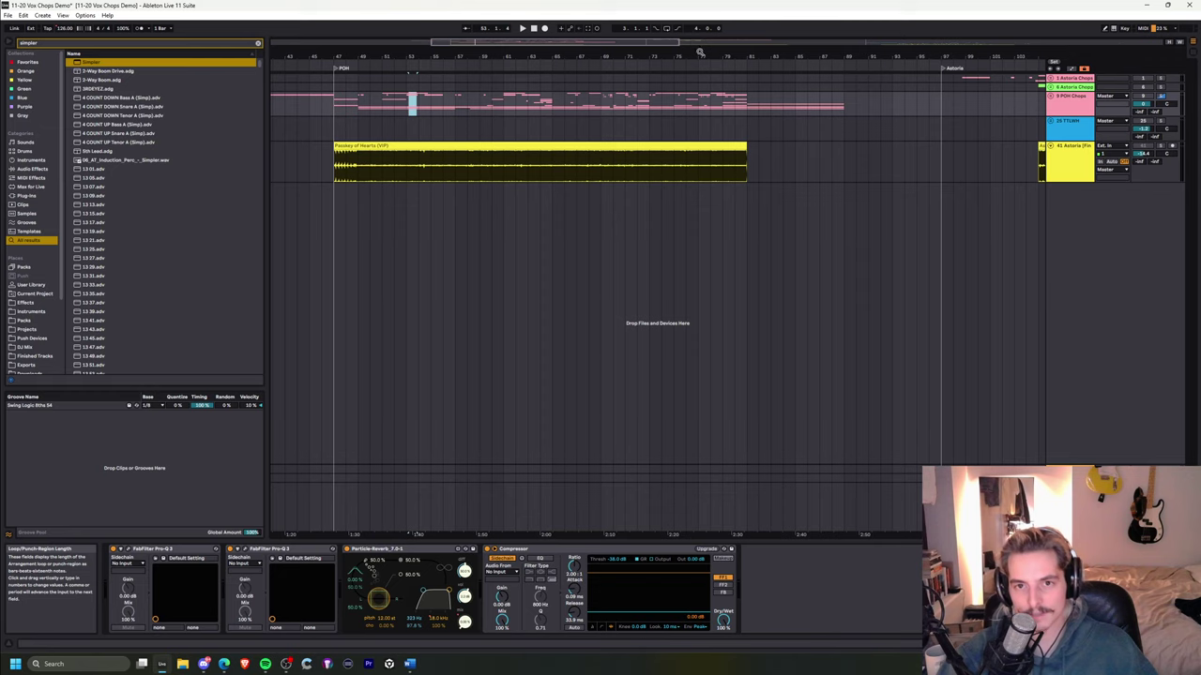
left_click_drag(700, 53, 699, 30)
- Solo the yellow reference track and play Passkey of Hearts (VIP) around bars 56 and 57
left_click(560, 178)
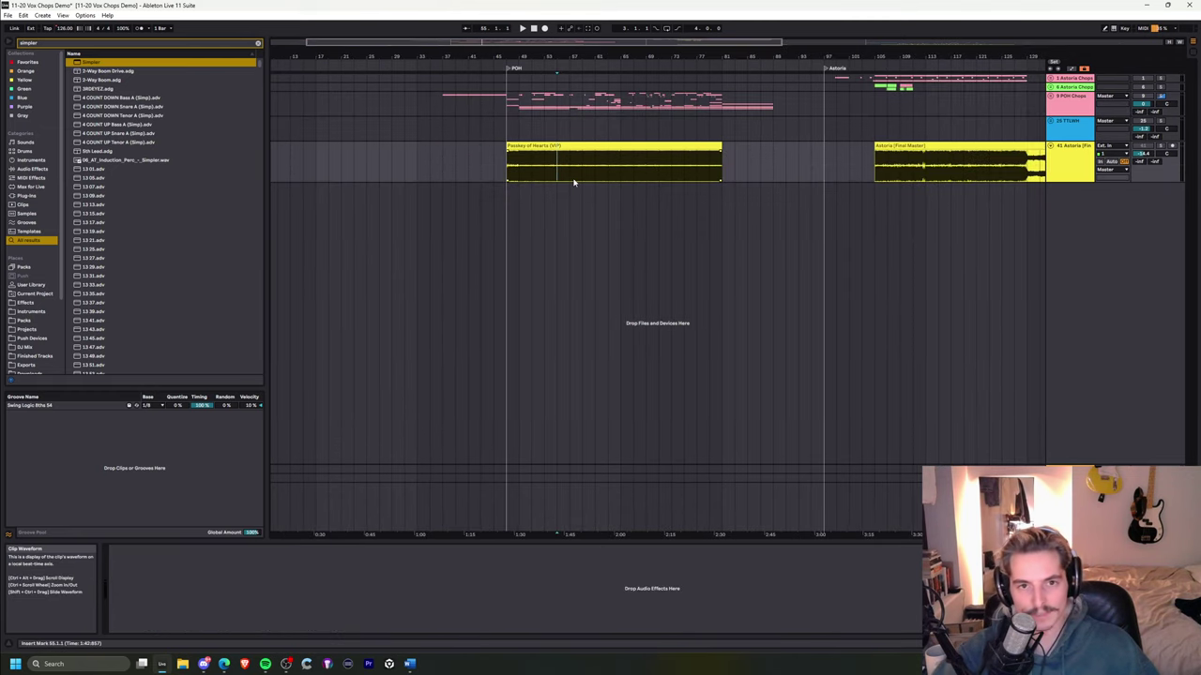
left_click_drag(543, 61, 538, 56)
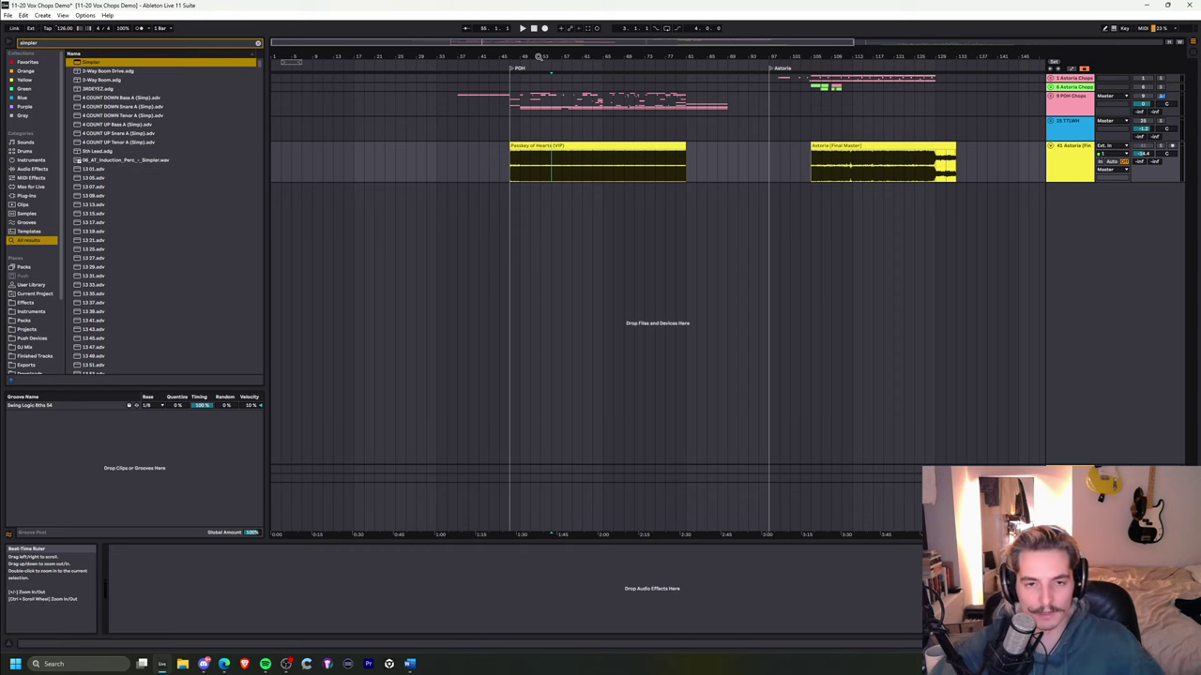
key("space")
left_click_drag(590, 56, 526, 58)
key("space")
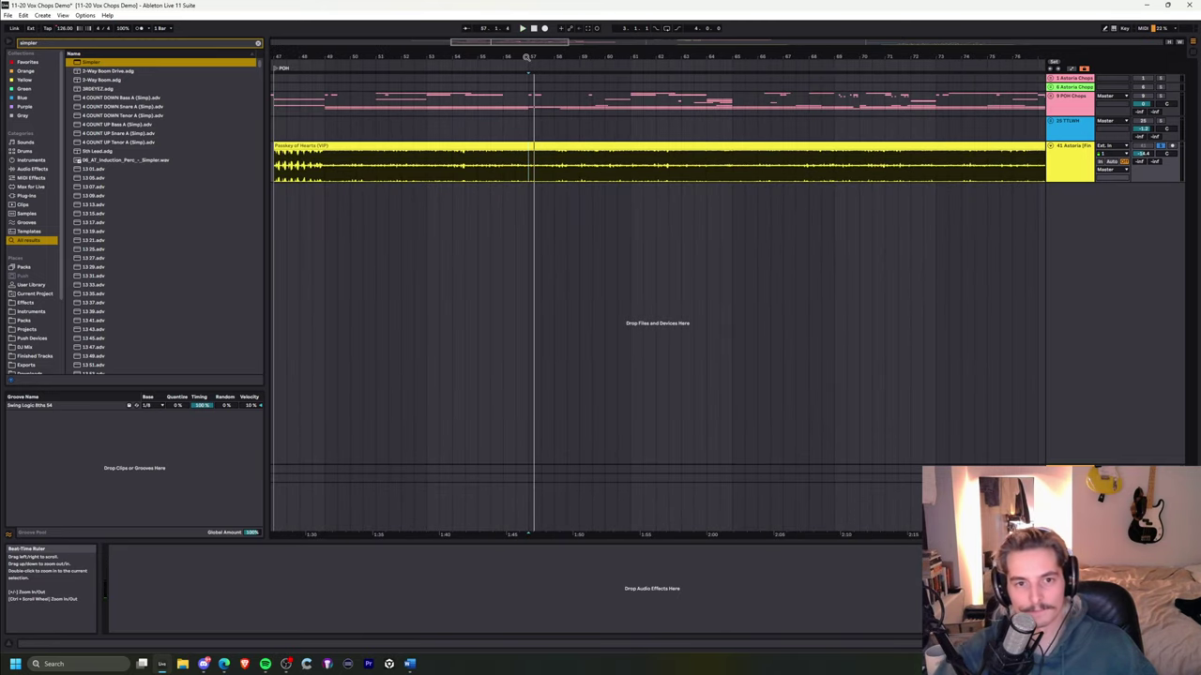
left_click(507, 160)
left_click_drag(504, 56, 509, 73)
key("space")
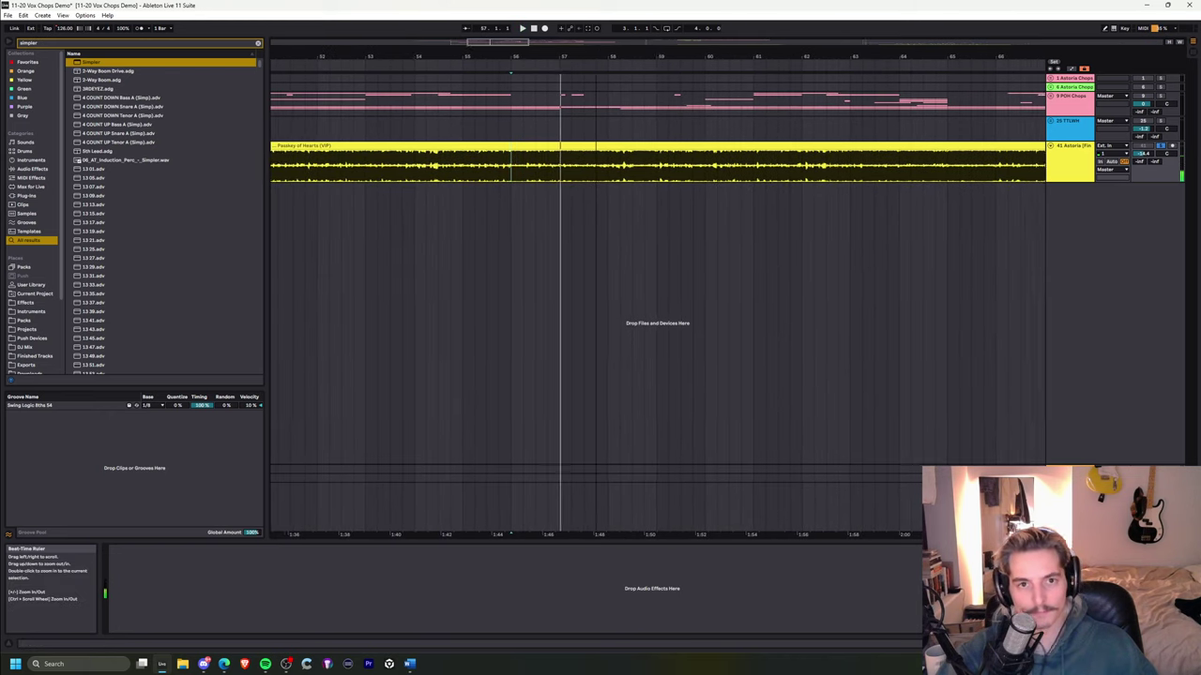
- Look over the arrangement from the POH marker through Astoria to the Take the Long Way Home (MvS) clip at TTLWH
left_click_drag(591, 58, 464, 43)
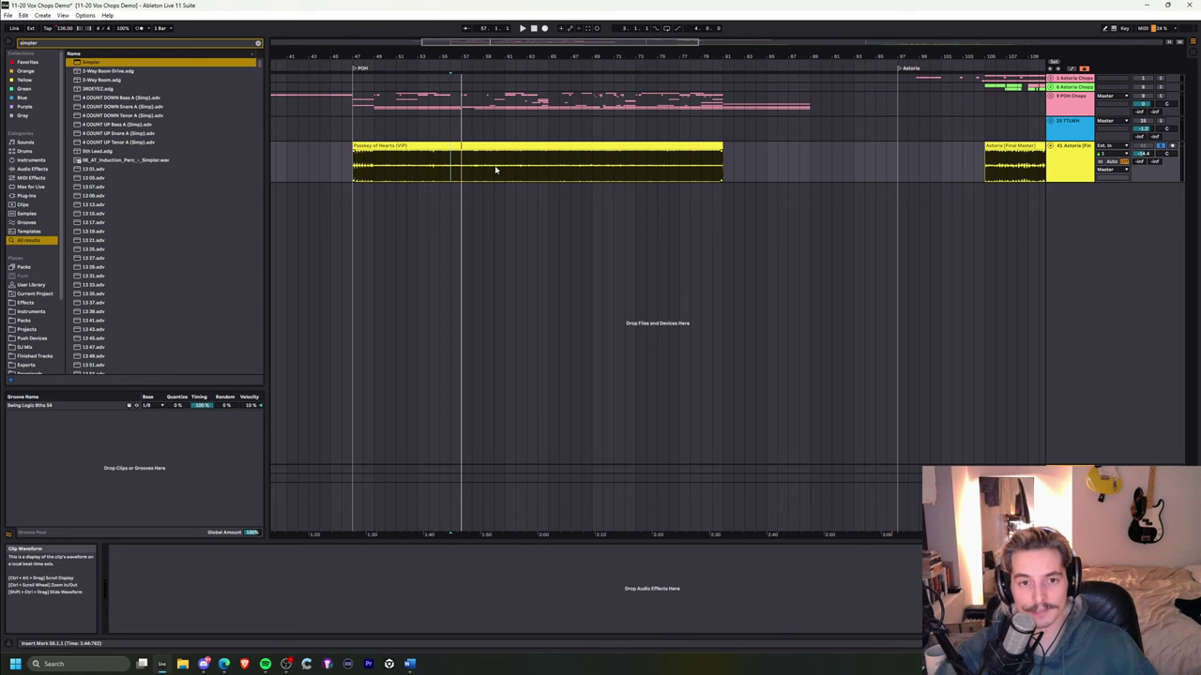
left_click_drag(496, 57, 561, 50)
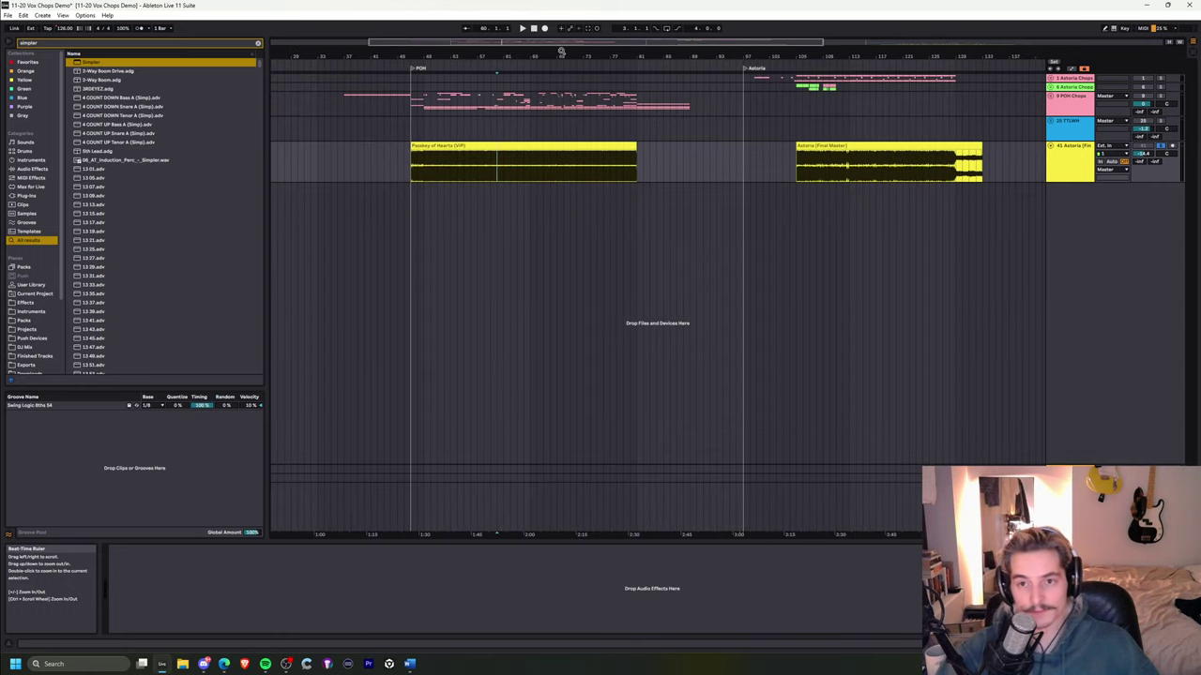
left_click_drag(855, 58, 654, 40)
left_click_drag(817, 57, 764, 75)
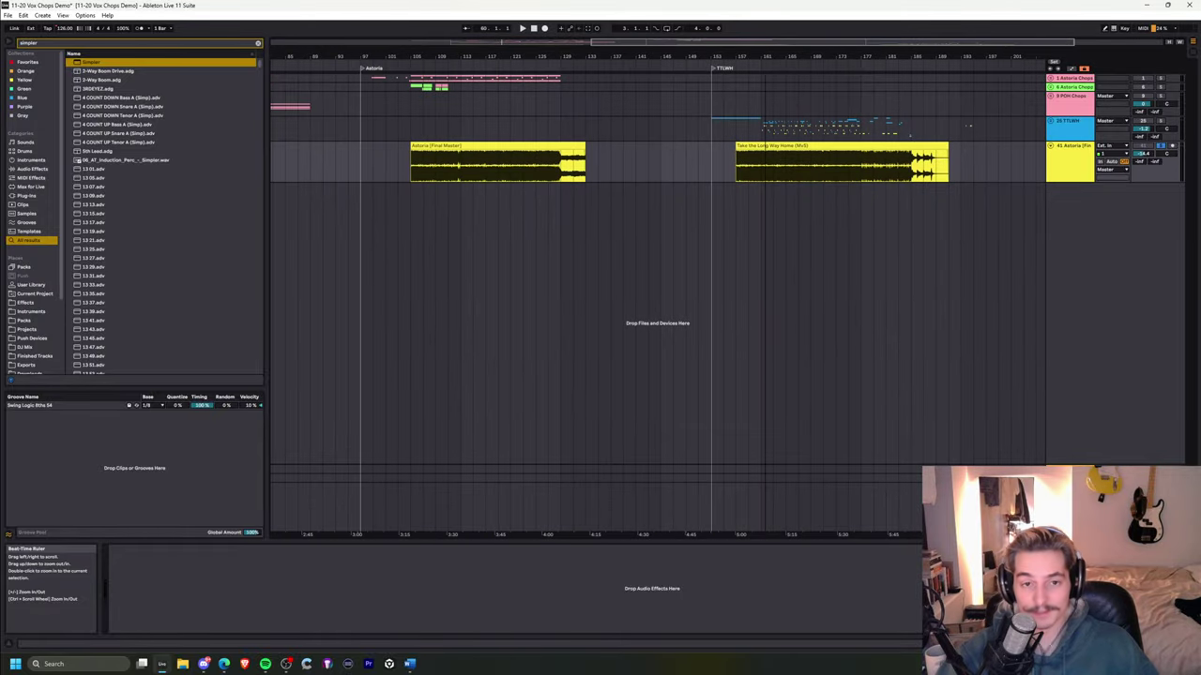
left_click_drag(411, 58, 469, 39)
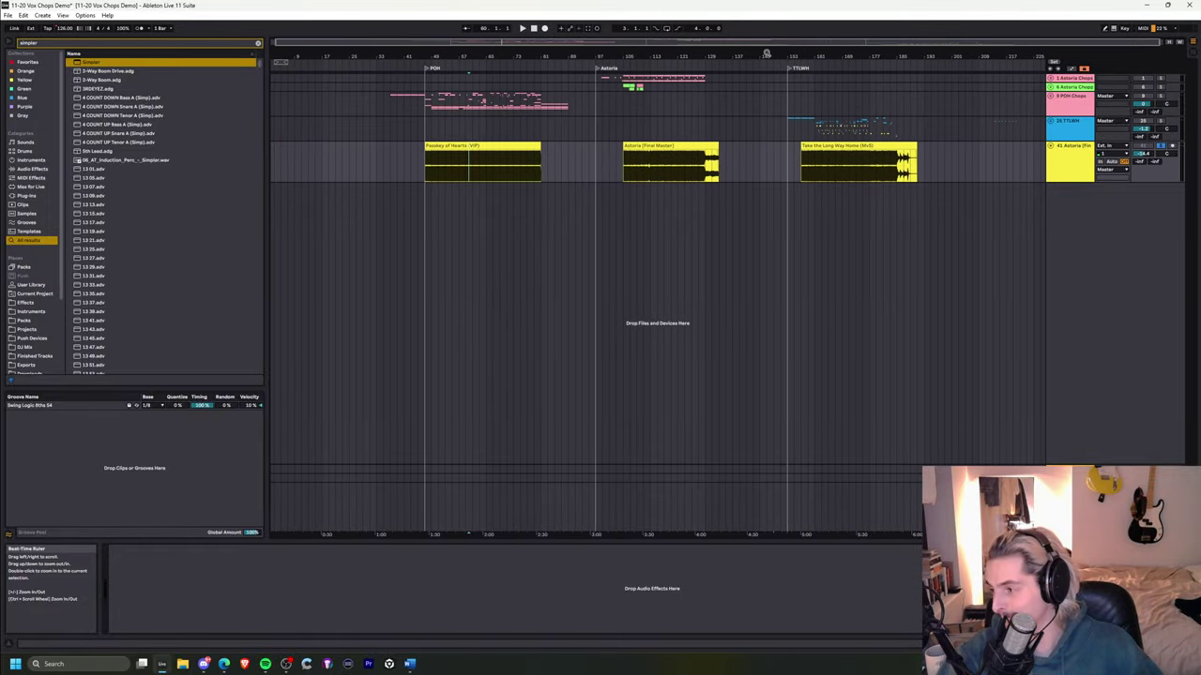
left_click_drag(501, 57, 592, 107)
left_click_drag(482, 83, 475, 49)
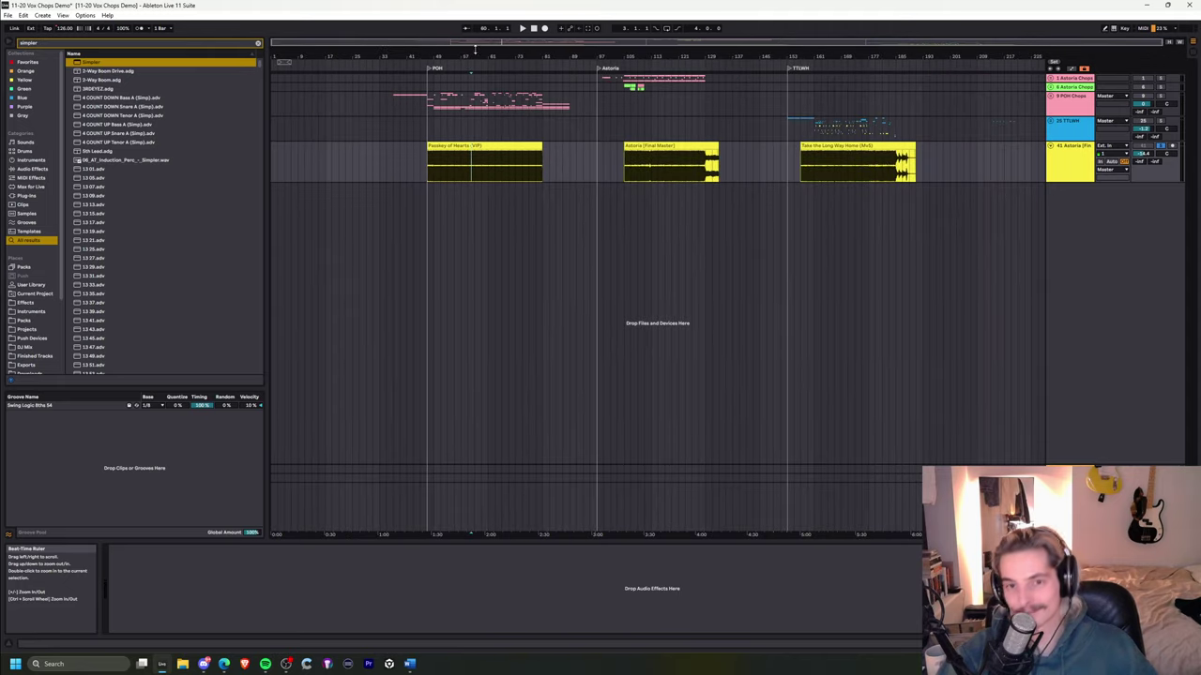
left_click_drag(821, 58, 838, 146)
left_click(723, 166)
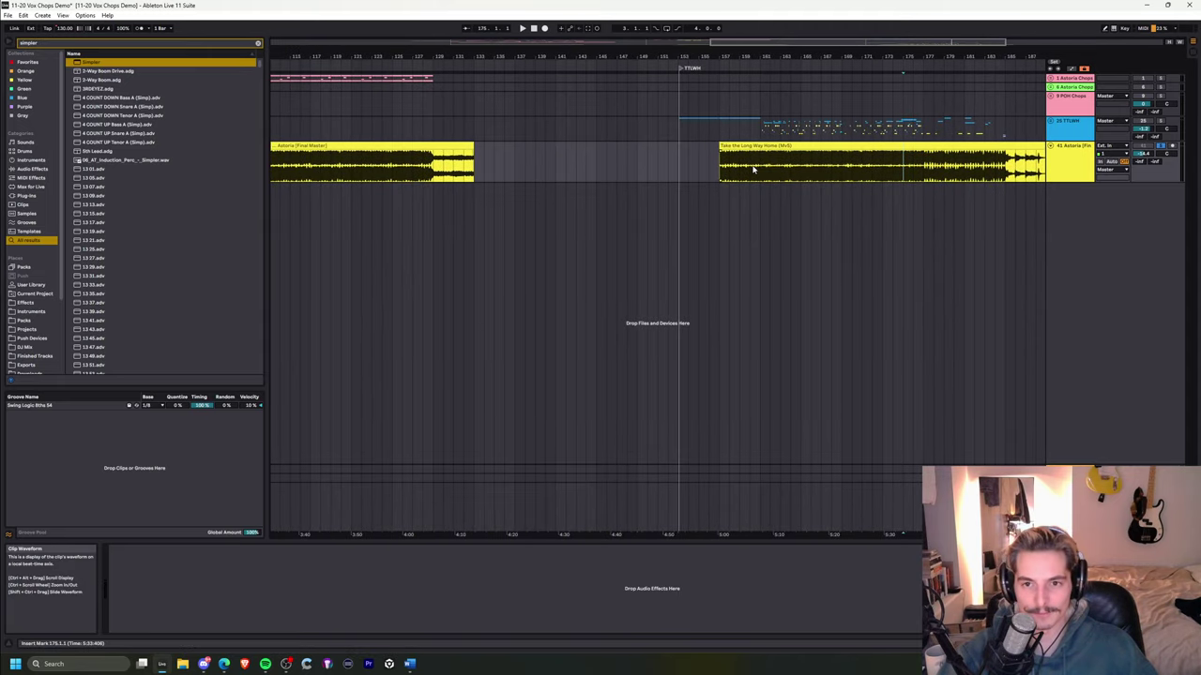
left_click_drag(744, 61, 773, 64)
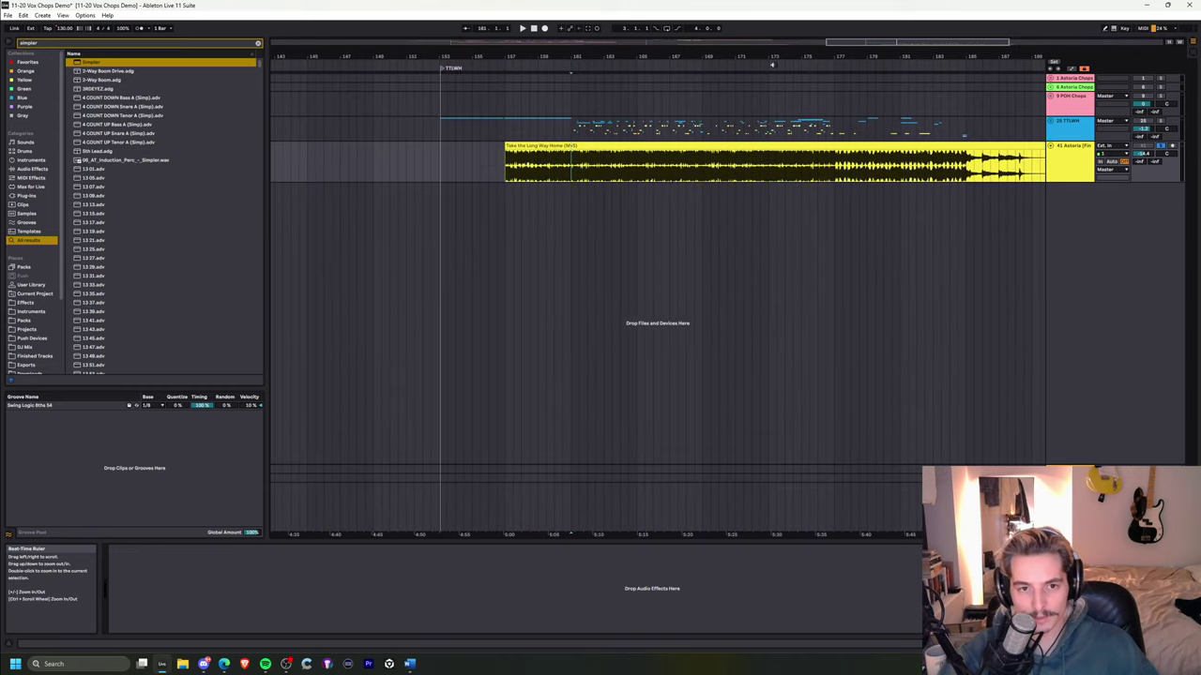
mouse_move(586, 54)
left_mouse_down()
mouse_move(600, 60)
mouse_move(584, 63)
left_mouse_up()
left_click_drag(728, 57, 489, 54)
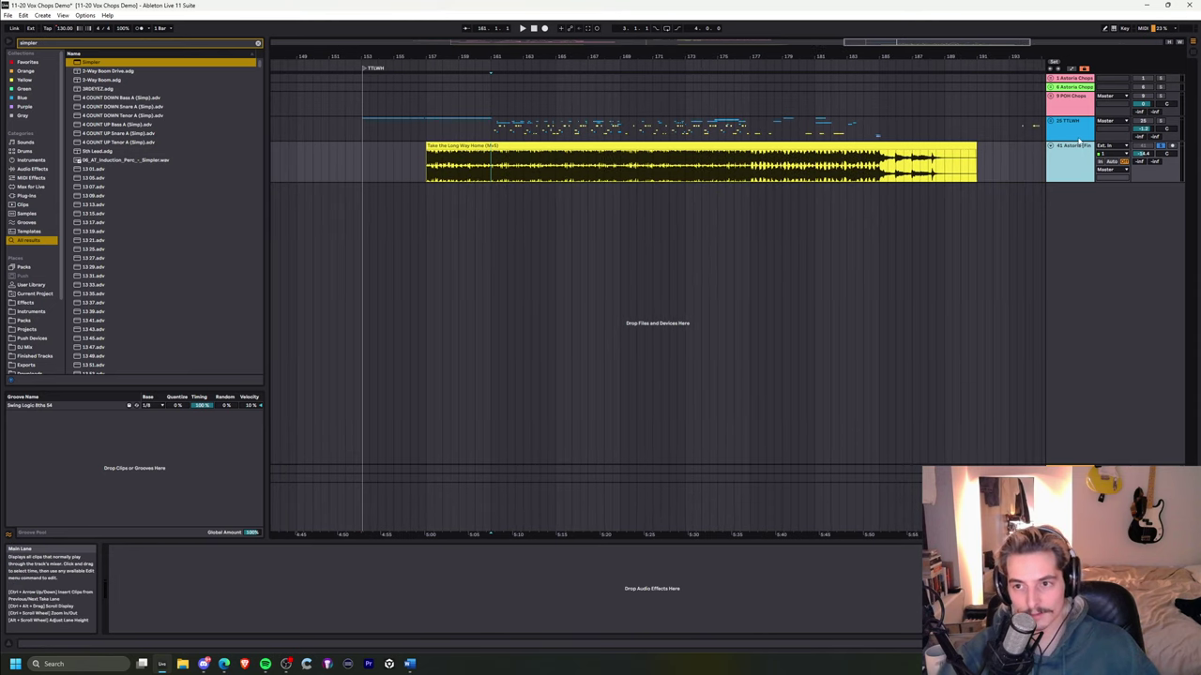
left_click(1052, 123)
left_click(1052, 123)
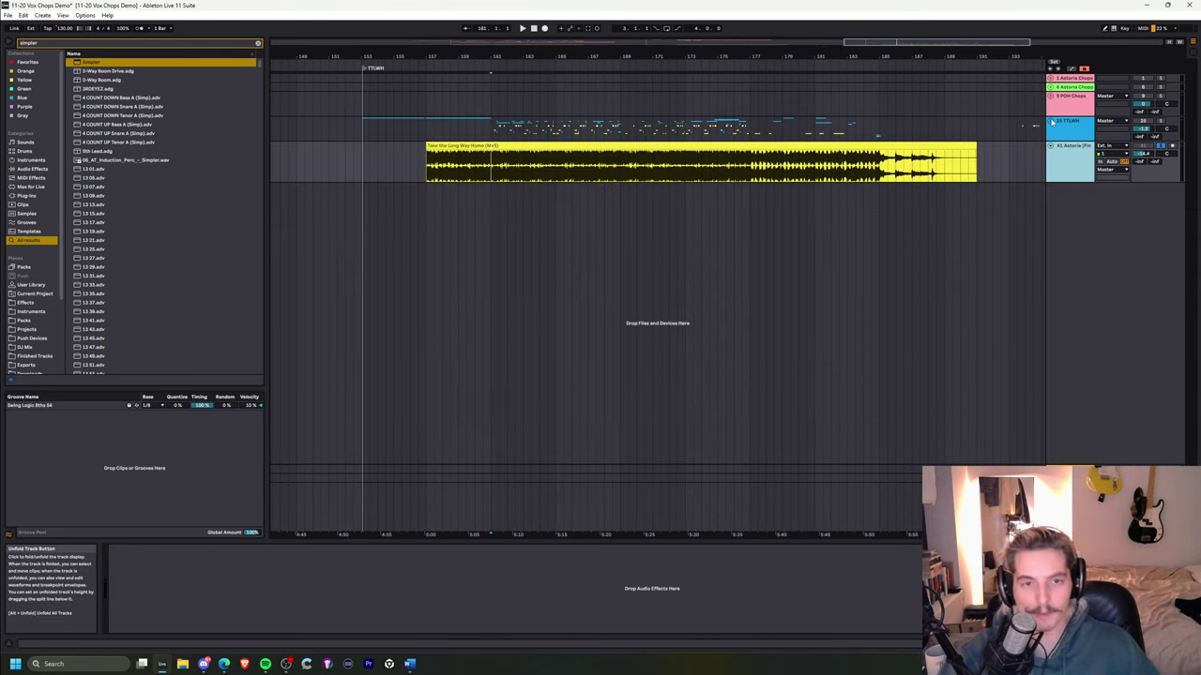
left_click(1051, 123)
left_click(1052, 123)
left_click(1058, 131)
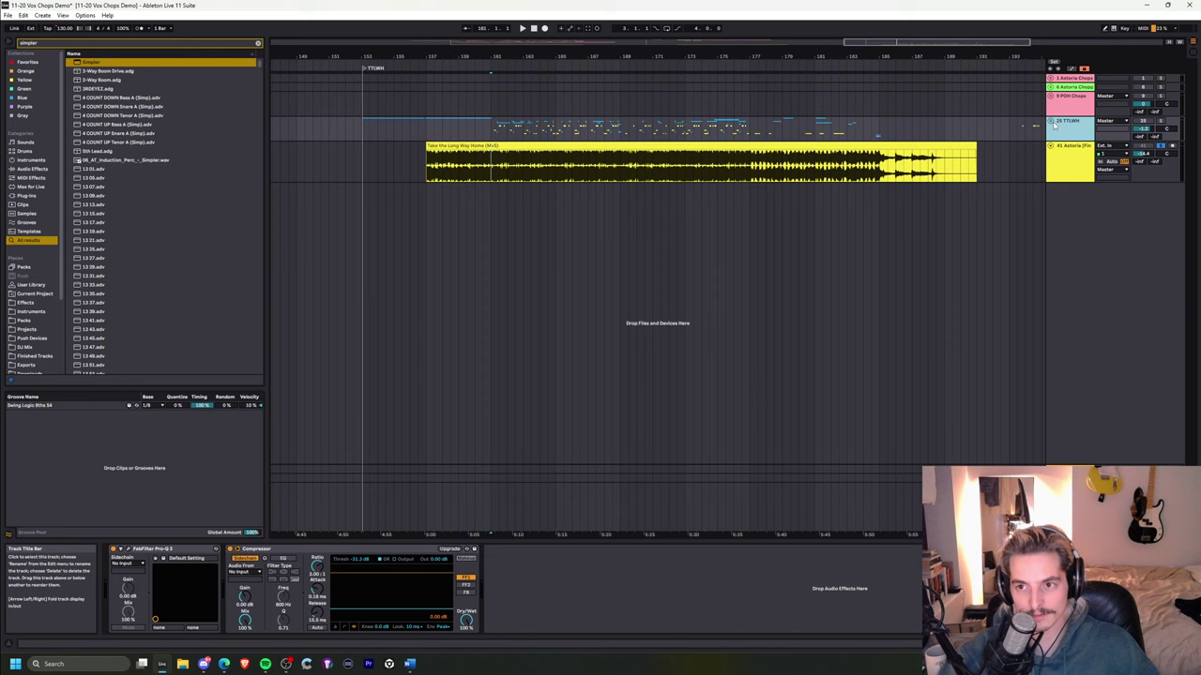
left_click(1060, 158)
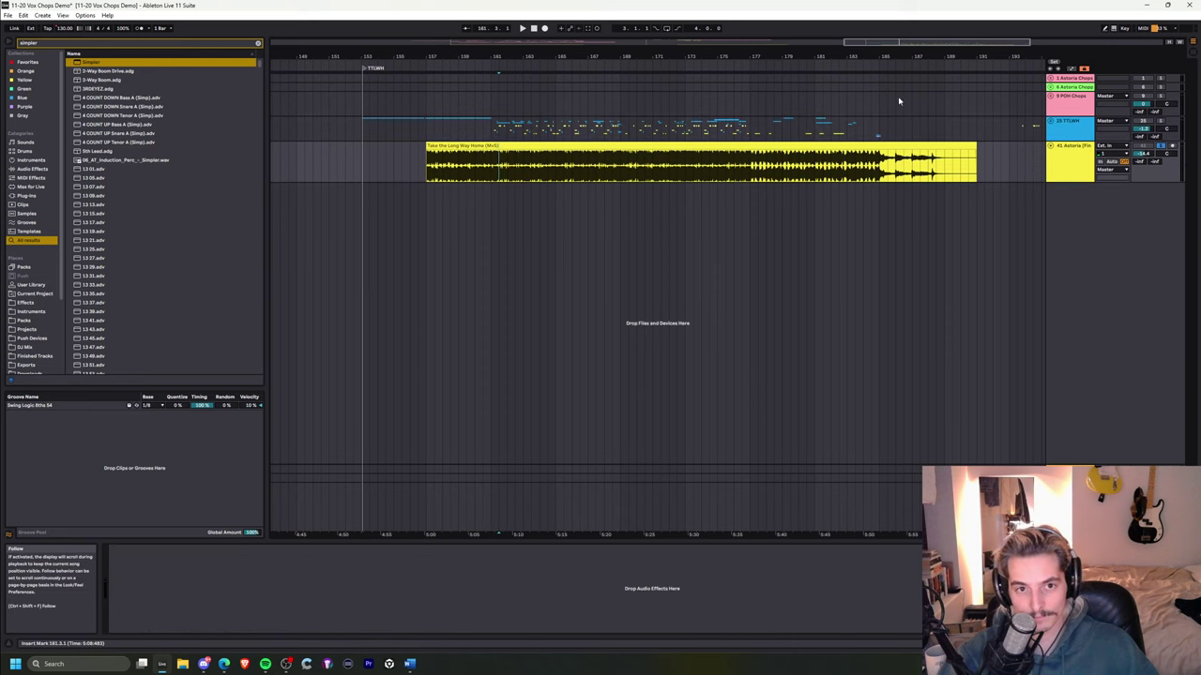
- Unfold the TTLWH group, look over its vocal chop clips around bar 161, and fold it again
left_click(1052, 121)
left_click_drag(502, 57, 486, 178)
left_click(492, 360)
left_click_drag(411, 54, 411, 29)
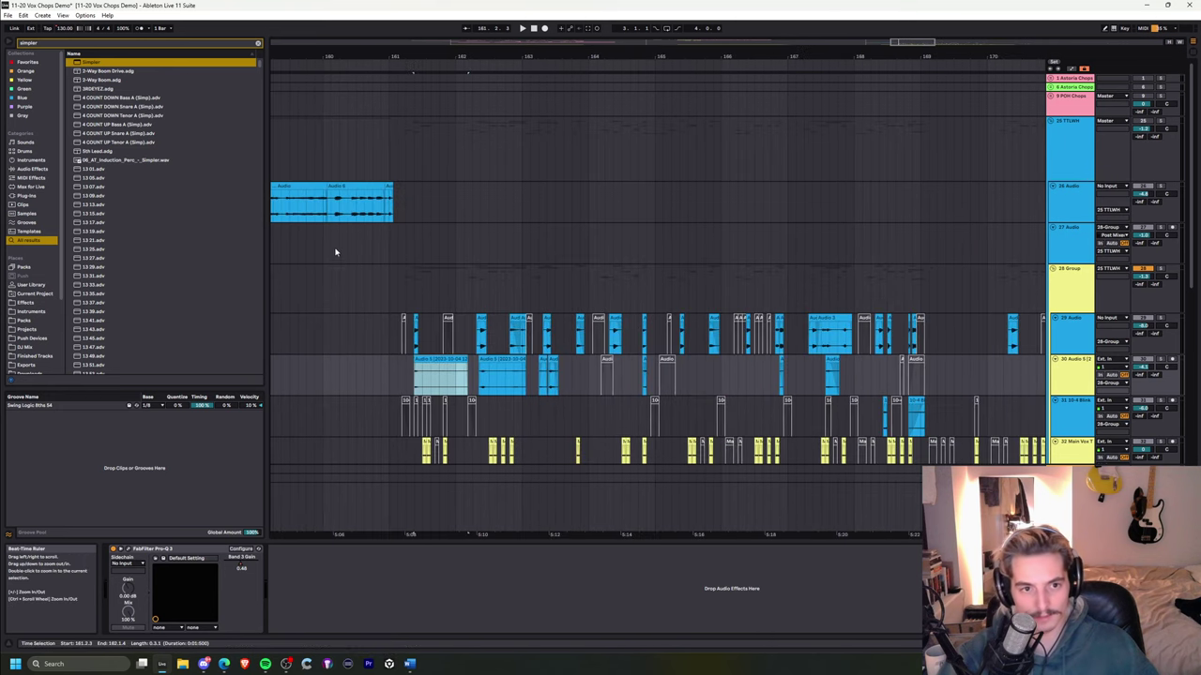
left_click(327, 200)
left_click(1064, 141)
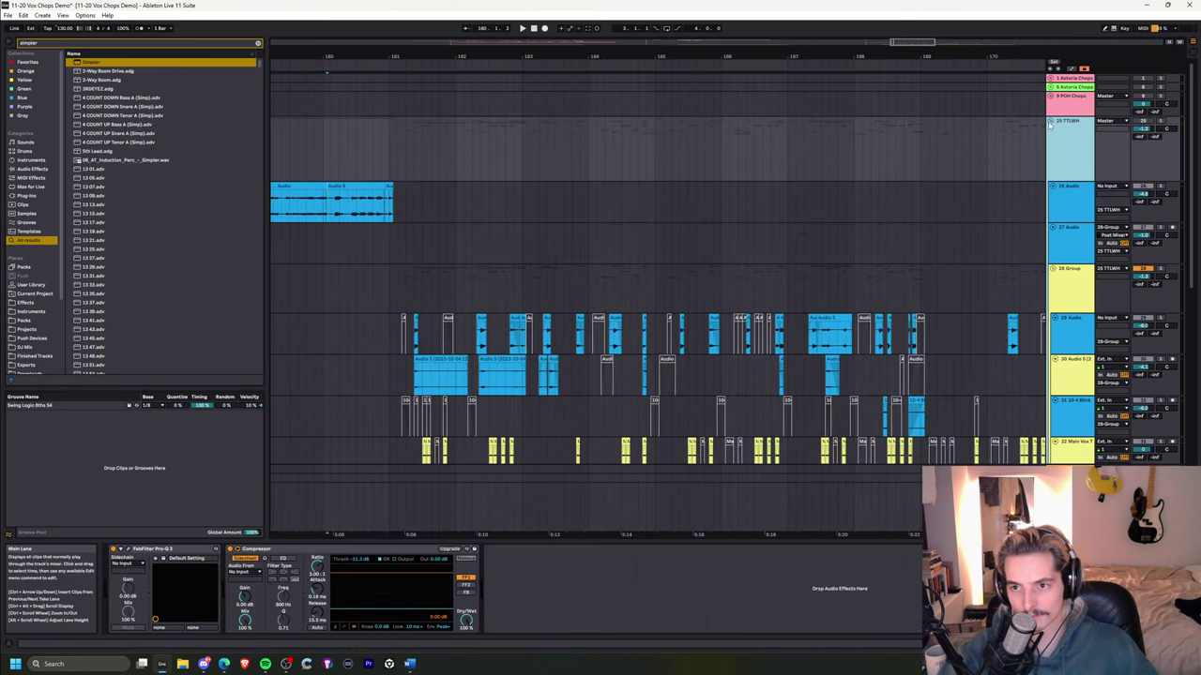
left_click(1051, 121)
- Play the Take the Long Way Home (MvS) reference clip from bar 161
left_click(393, 166)
left_click_drag(407, 57, 438, 37)
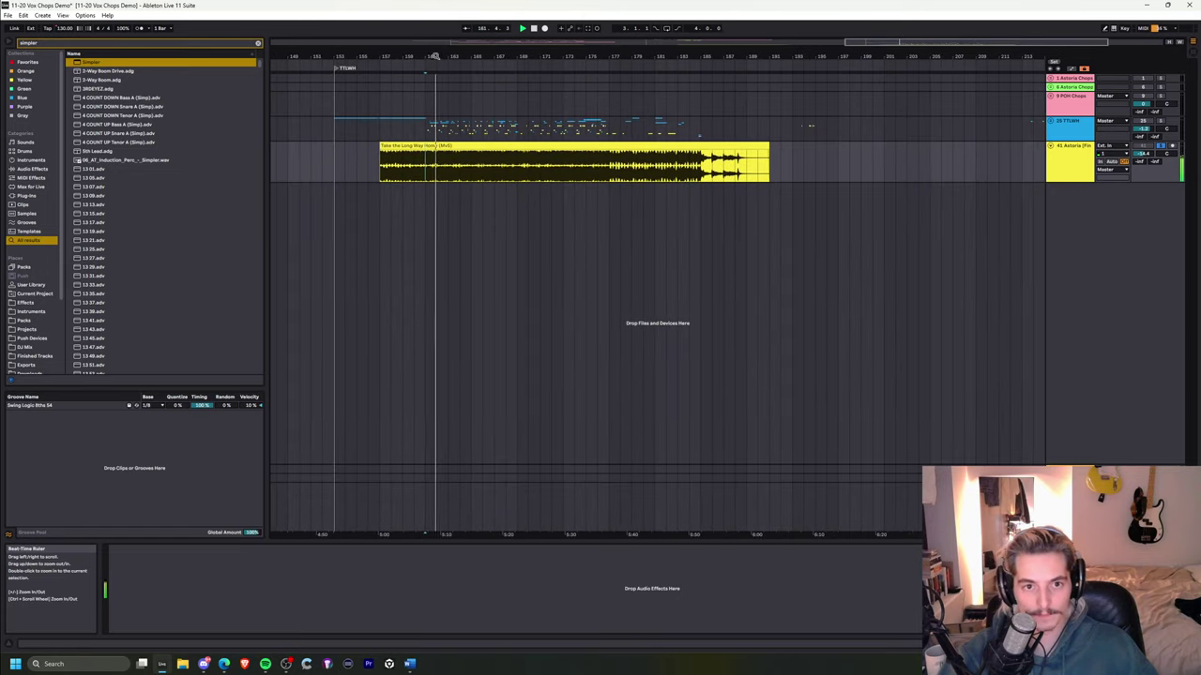
left_click(1055, 132)
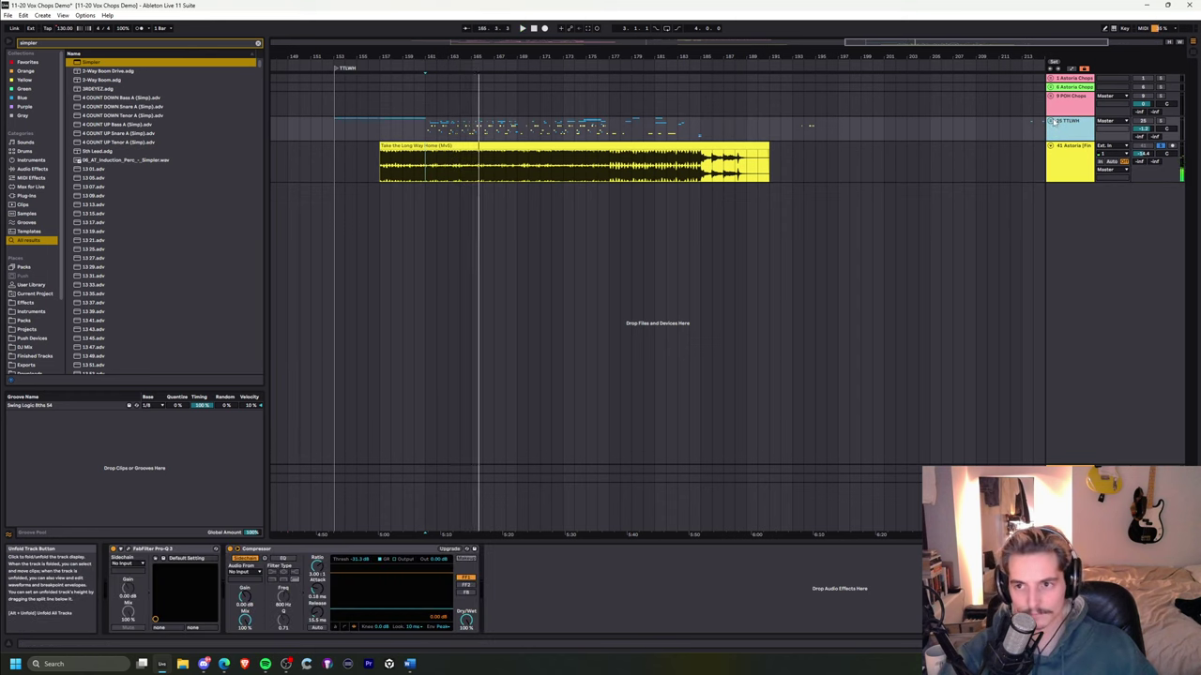
- Activate the TTLWH group and unfold it to show its individual chop tracks
left_click(1051, 122)
scroll(421, 353, "down", 3)
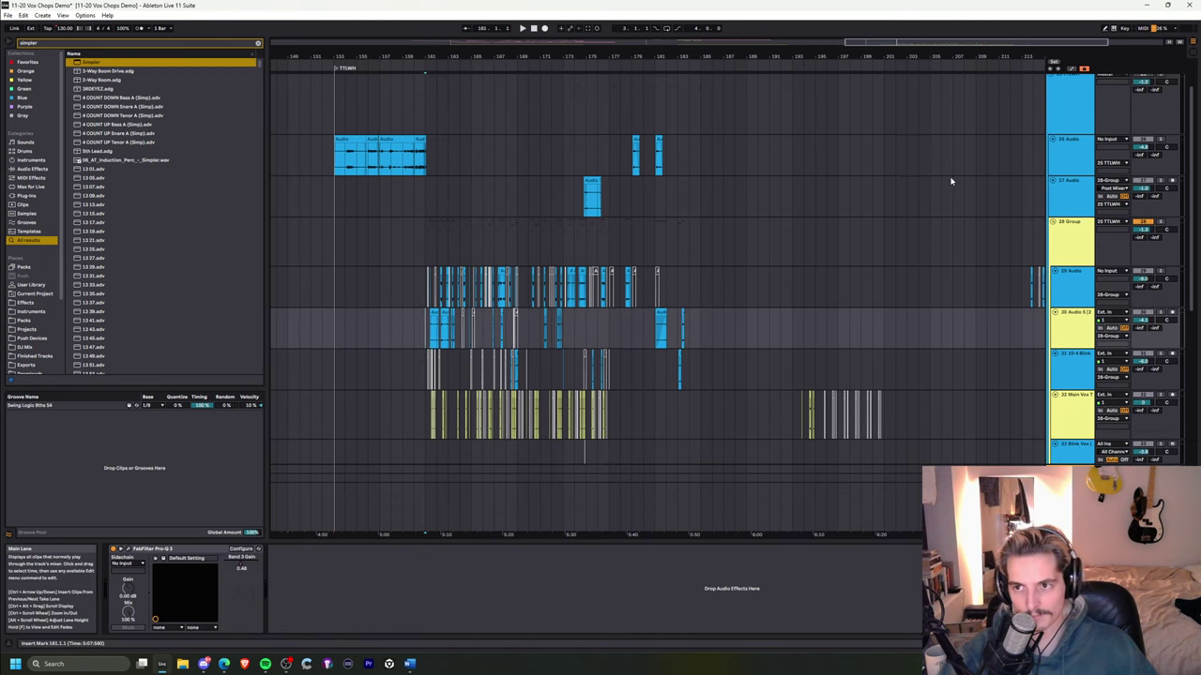
scroll(1021, 147, "up", 2)
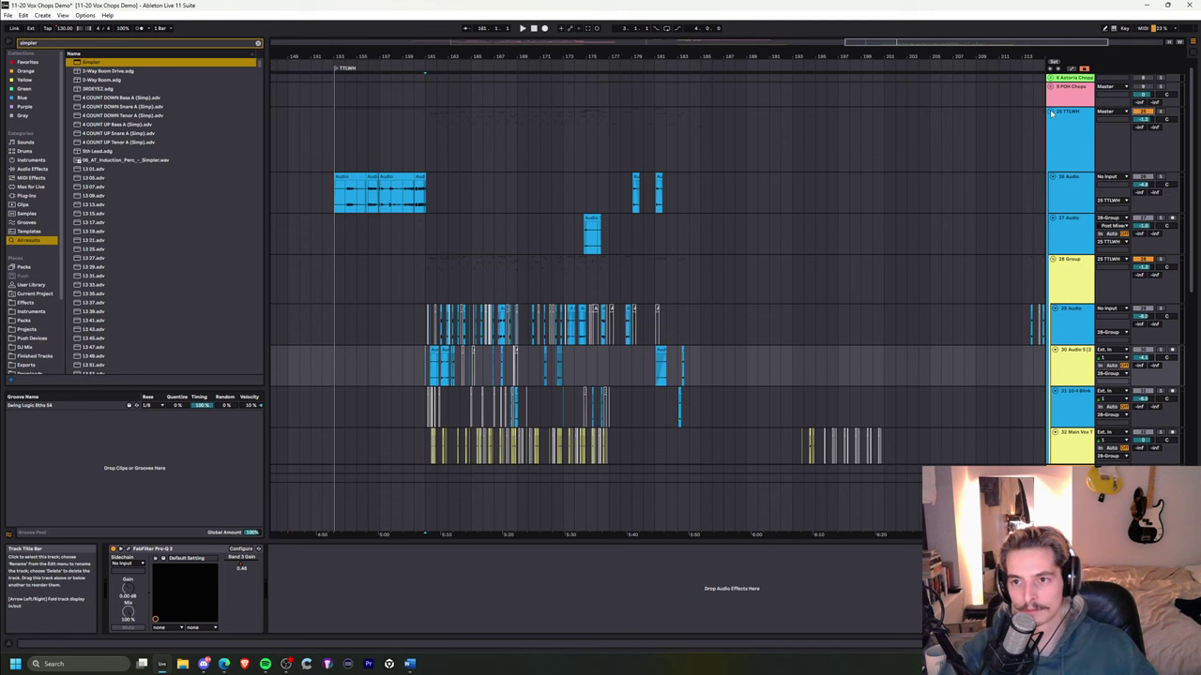
left_click(1050, 113)
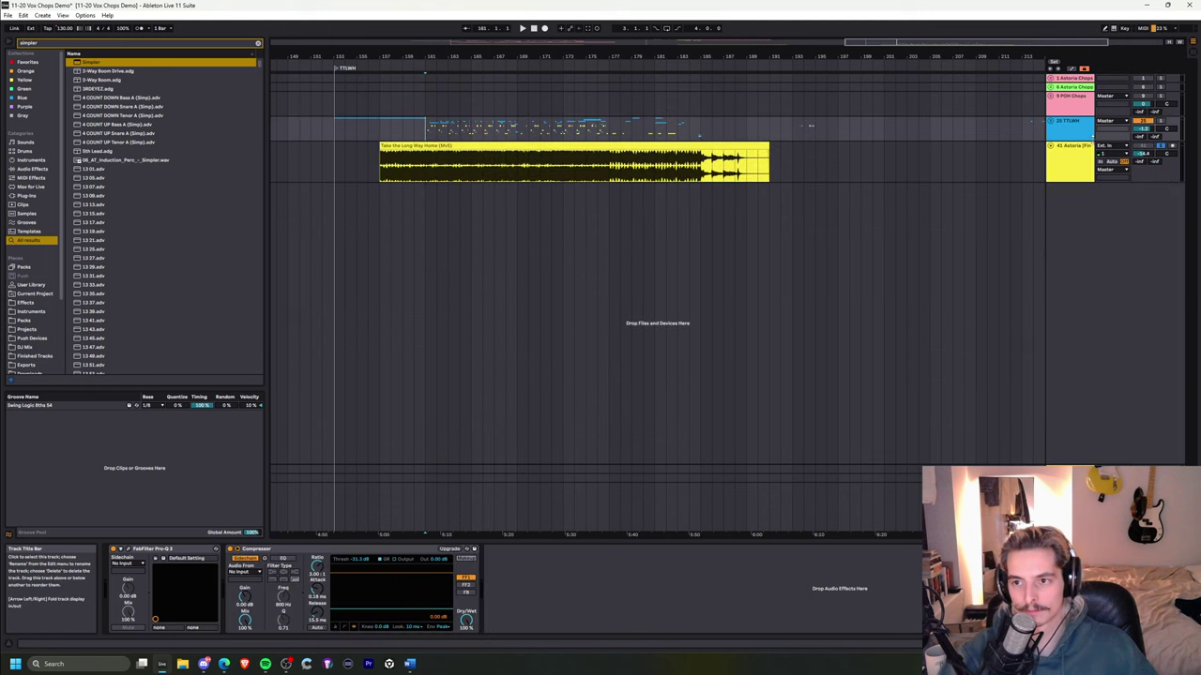
left_click(1051, 121)
- Solo track 26 in the TTLWH group and play its vocal clips from bar 158
left_click(408, 217)
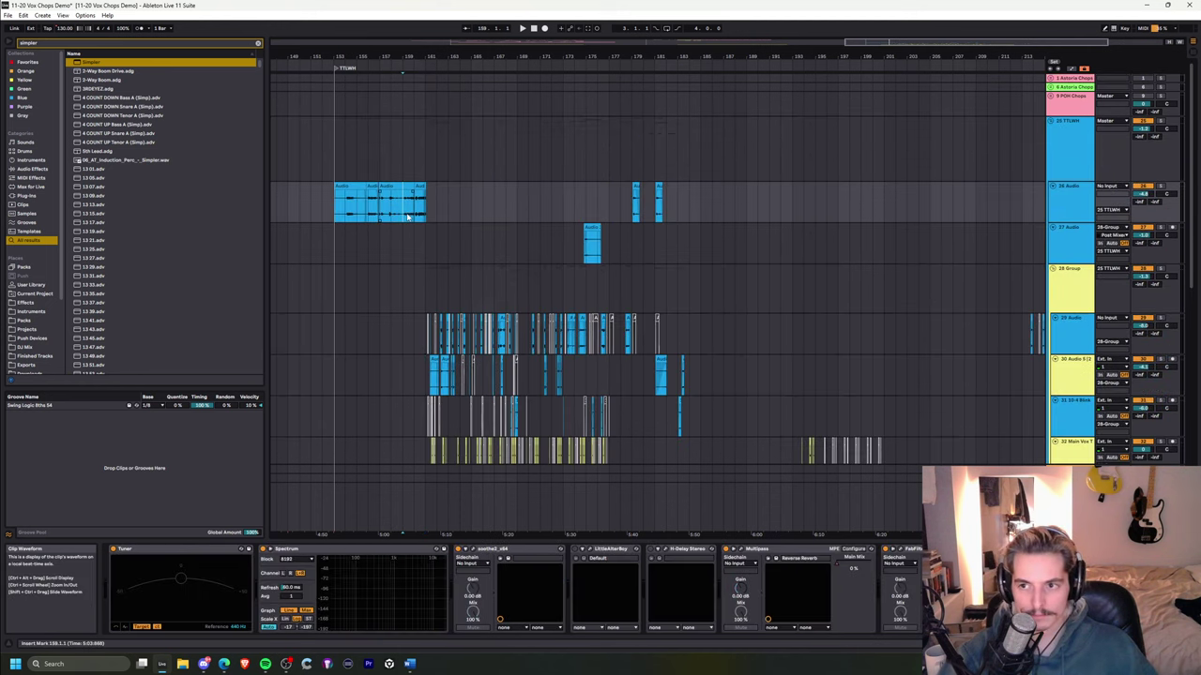
key("space")
mouse_move(404, 56)
left_mouse_down()
mouse_move(404, 140)
mouse_move(381, 55)
left_mouse_up()
scroll(577, 202, "down", 1)
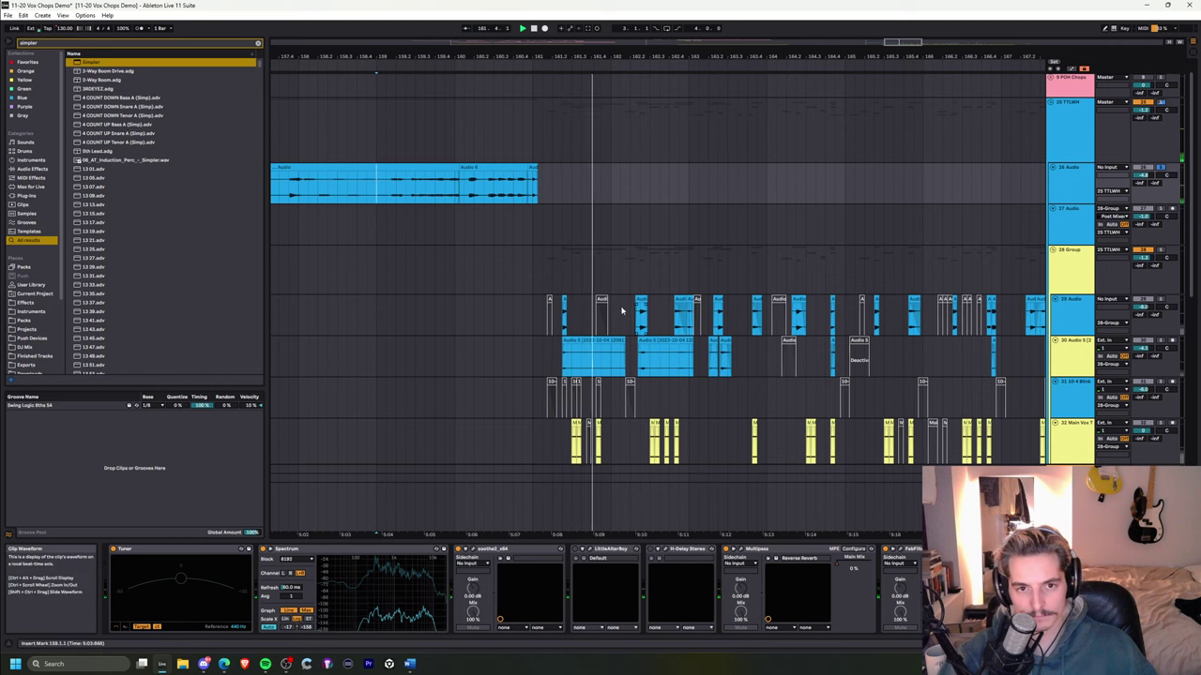
scroll(563, 226, "down", 2)
- Place the start position in track 26's clip in bar 160 and show the effect chain of 28 Group
left_click(500, 147)
left_click_drag(471, 44, 491, 87)
left_click(1068, 245)
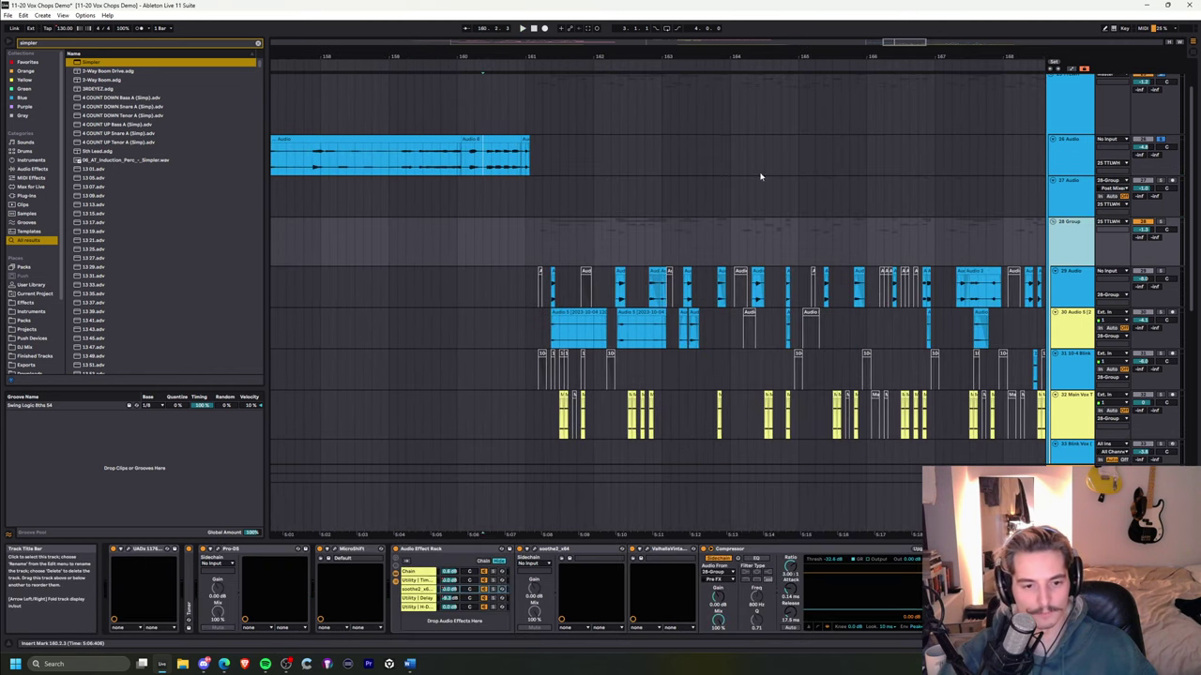
- Play track 26's vocal clips from bar 159 to the end of the last clip
left_click(458, 160)
left_click(413, 159)
mouse_move(468, 53)
left_mouse_down()
mouse_move(468, 35)
mouse_move(462, 56)
left_mouse_up()
key("space")
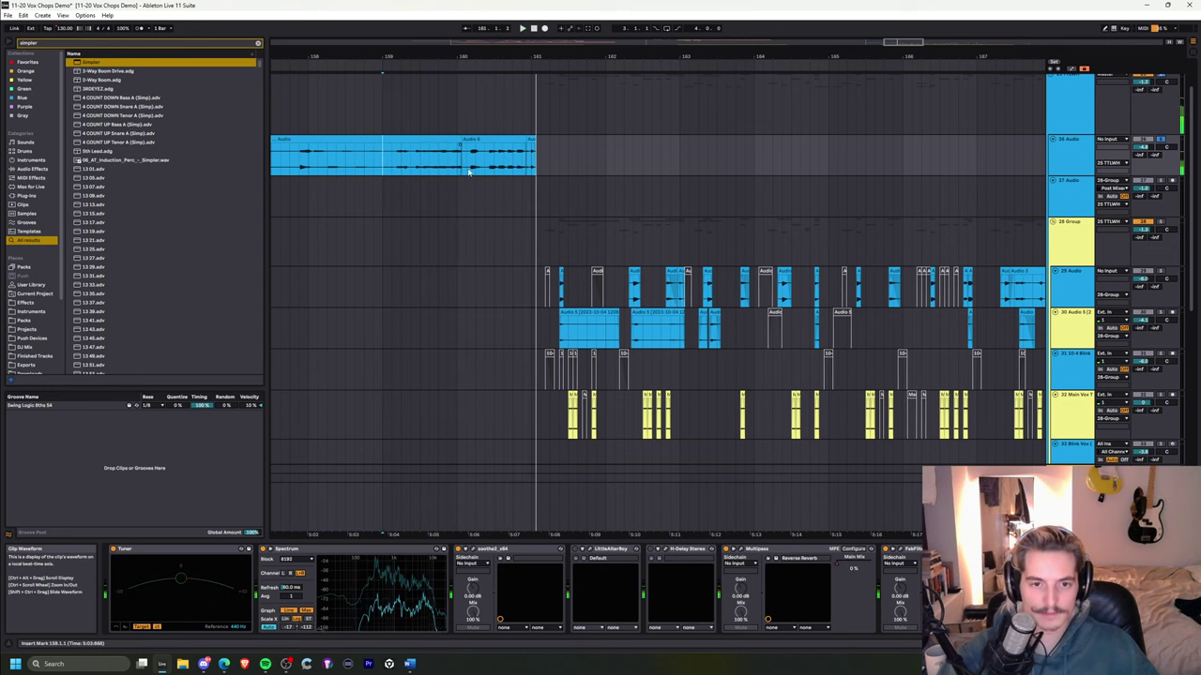
- Show the effect chain of track 36 at the bottom of the 28 Group chops, near bar 161
scroll(469, 172, "down", 3)
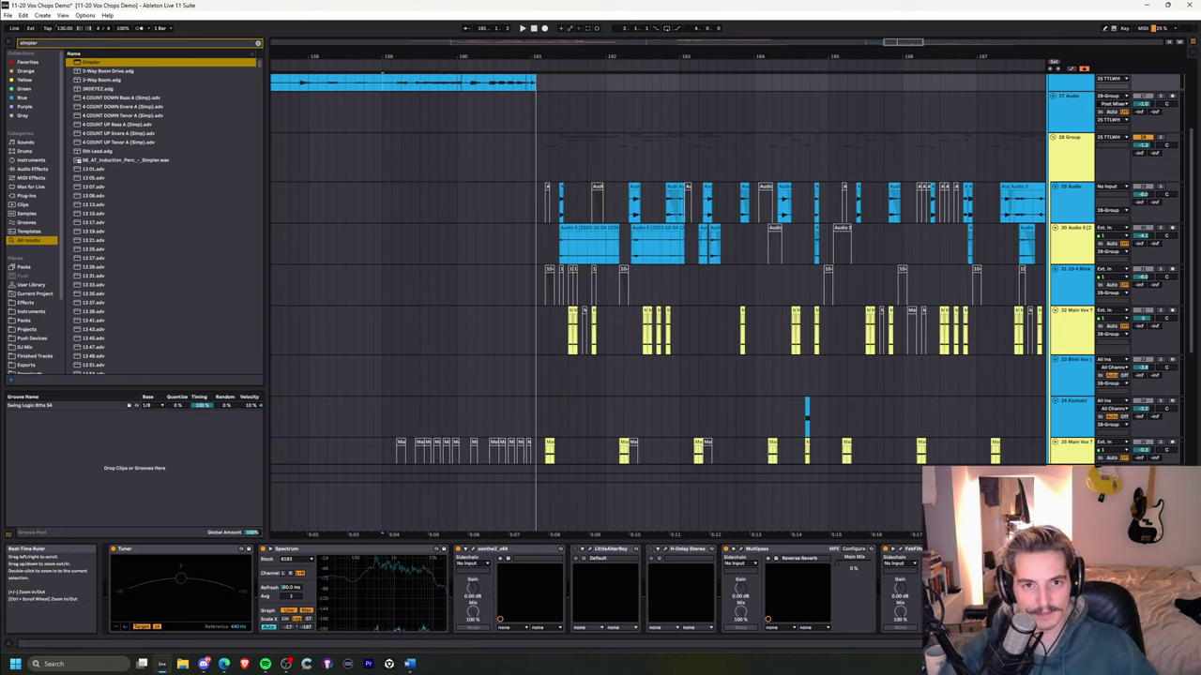
scroll(520, 165, "up", 3, "ctrl")
scroll(522, 333, "down", 4)
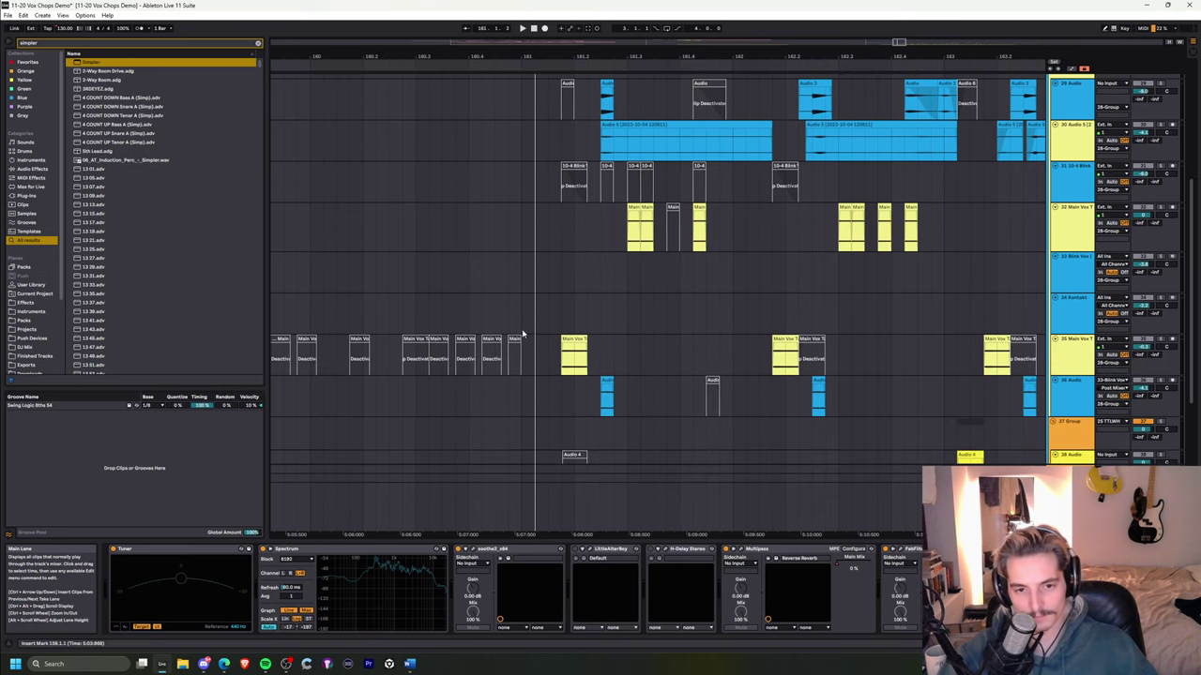
left_click(520, 389)
scroll(525, 394, "down", 3)
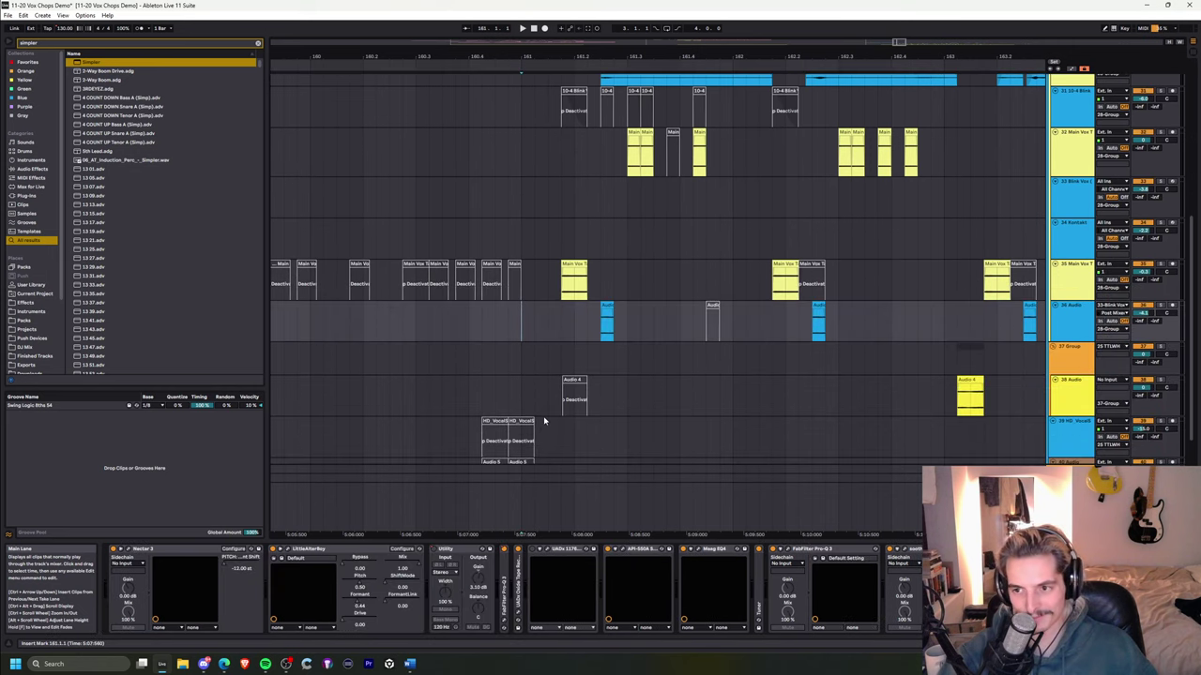
- Audition the chops around bar 161 and place the start position on track 35's chop there to show its effect chain
scroll(898, 431, "up", 1)
left_click_drag(1193, 379, 1185, 405)
left_click_drag(686, 59, 471, 39)
key("space")
left_click(379, 279)
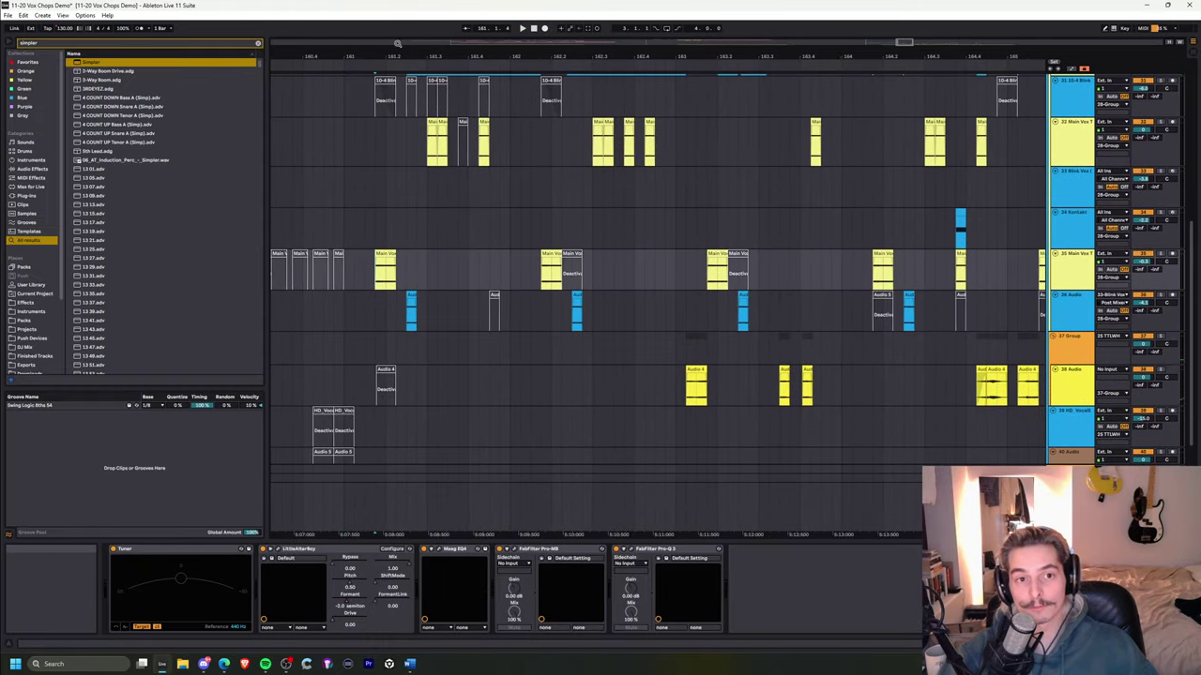
left_click_drag(398, 56, 473, 23)
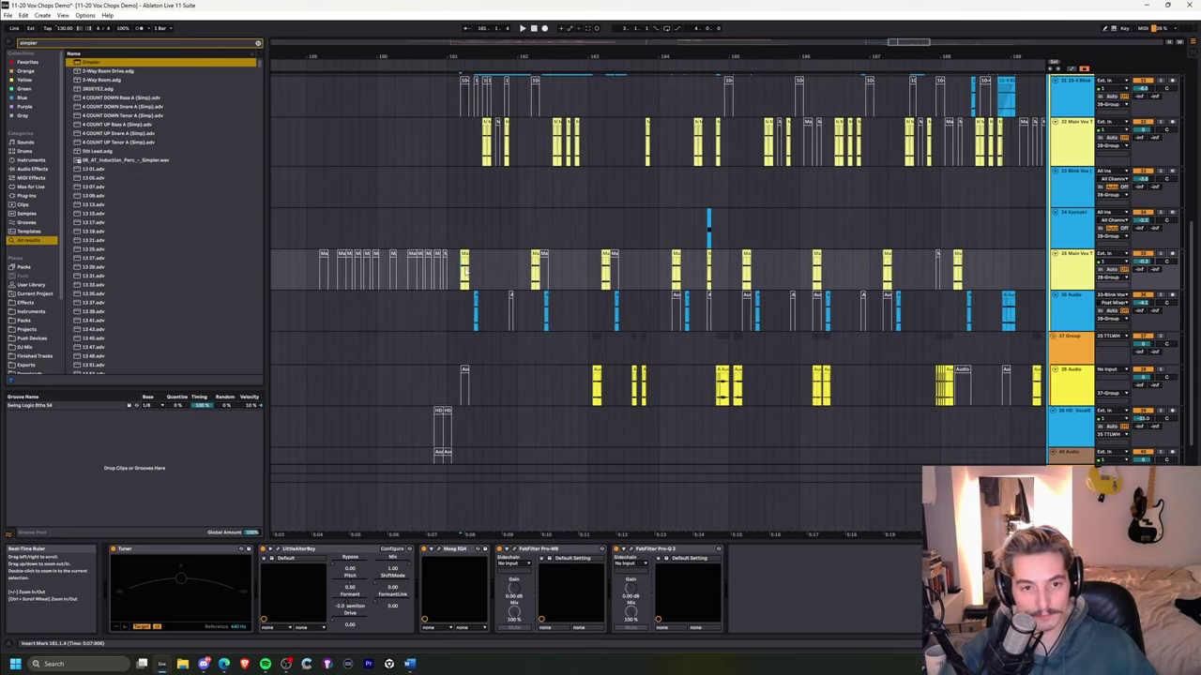
- Extend the early Main Vox Take 1 Dry clip on track 35 to span 158.4.1 to 160.4.1
left_click(306, 284)
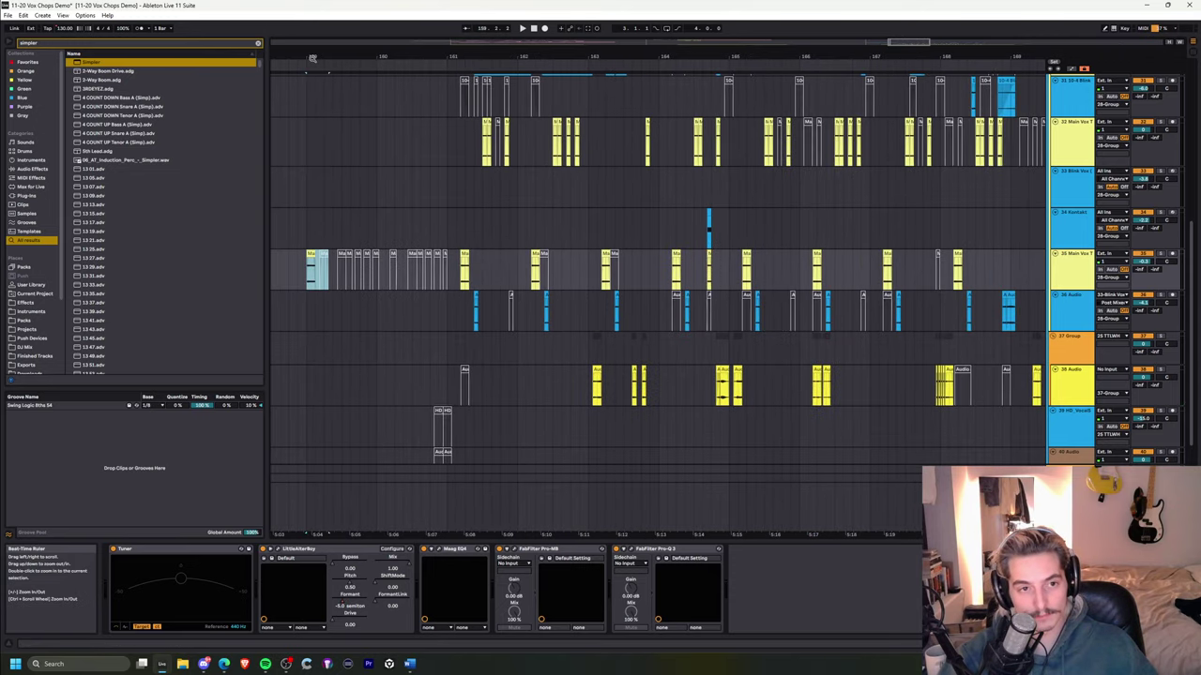
scroll(306, 283, "up", 5)
left_click_drag(574, 255, 627, 255)
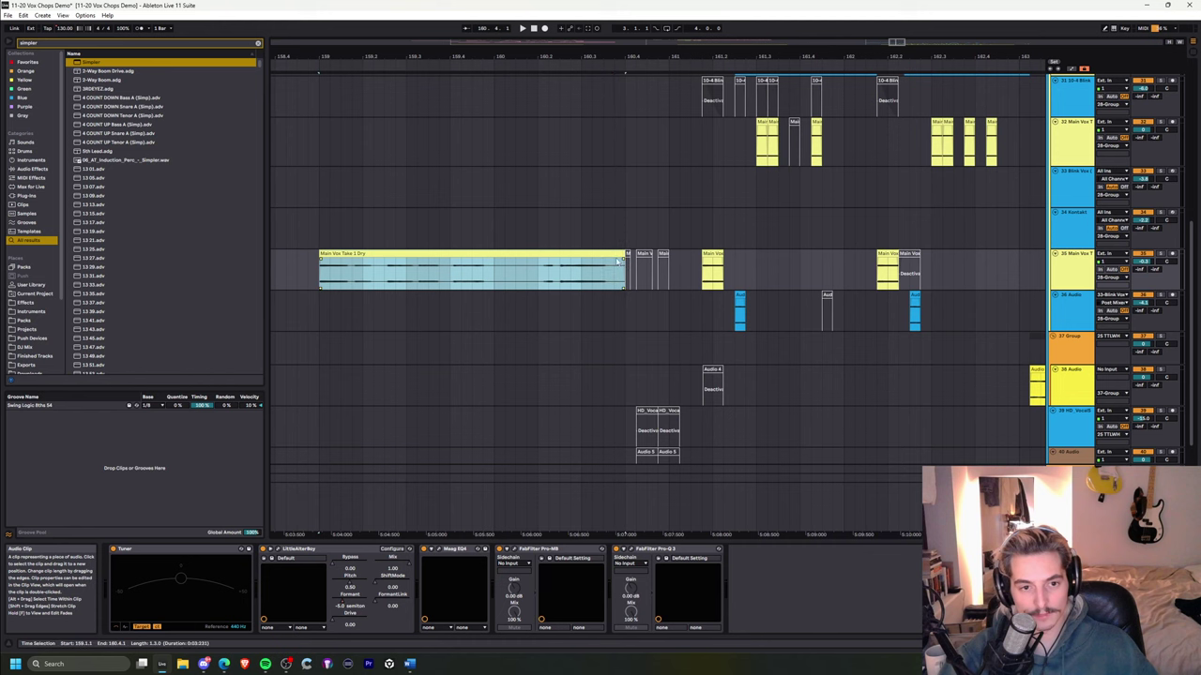
left_click_drag(392, 53, 392, 32)
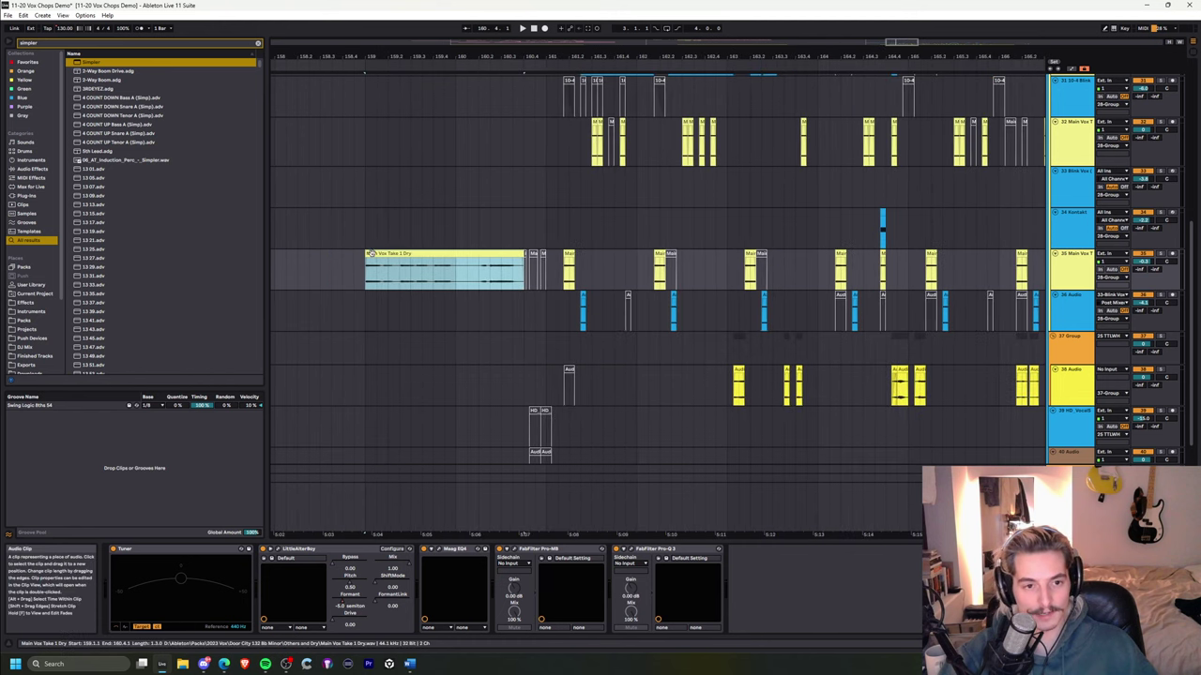
mouse_move(345, 252)
left_mouse_down()
mouse_move(321, 254)
mouse_move(339, 254)
left_mouse_up()
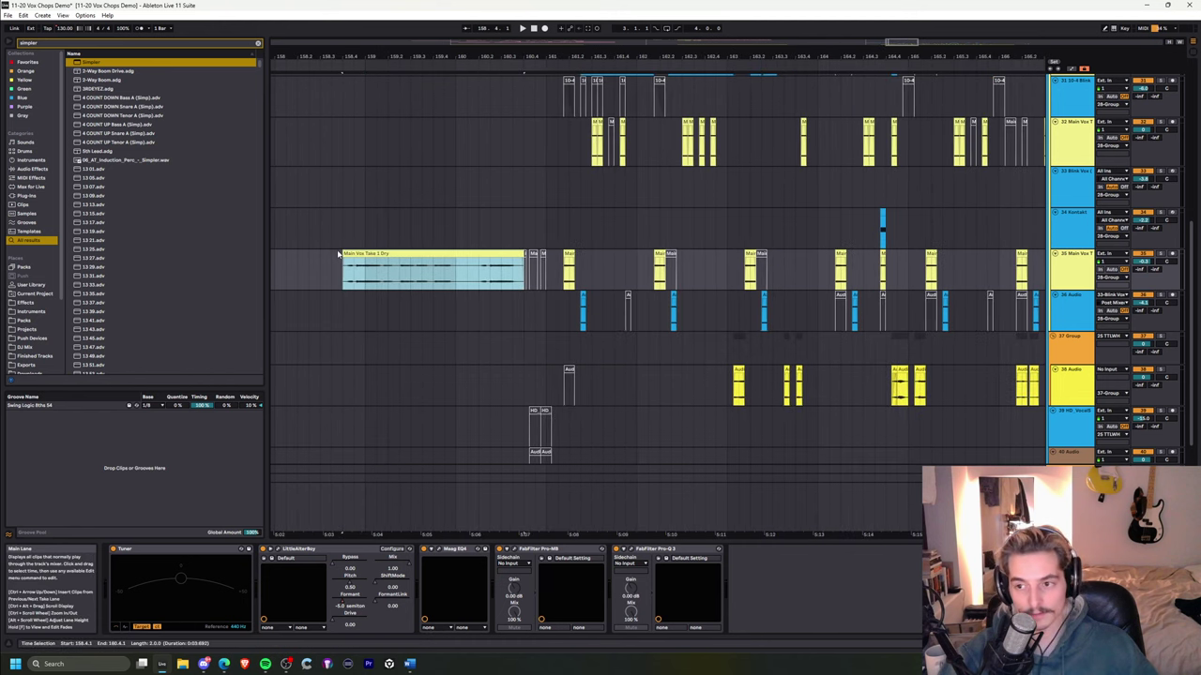
- View the extended Main Vox Take 1 Dry clip's waveform and play the clip with track 35 soloed
double_click(352, 253)
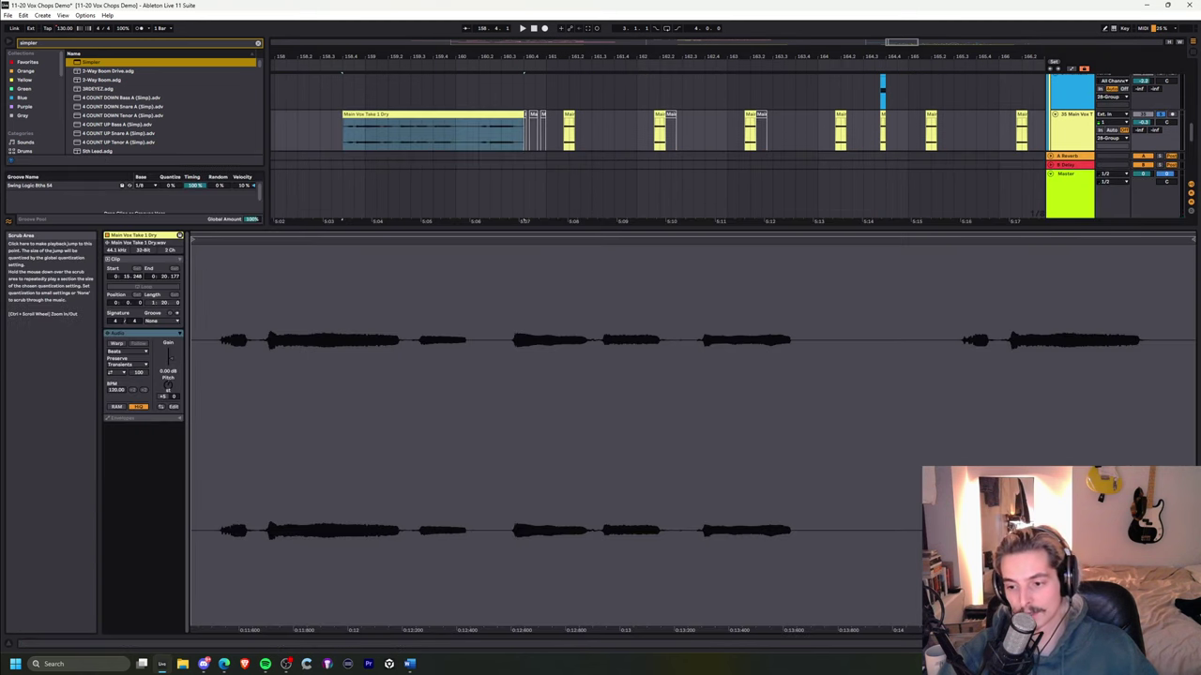
key("shift+Tab")
left_click(395, 166)
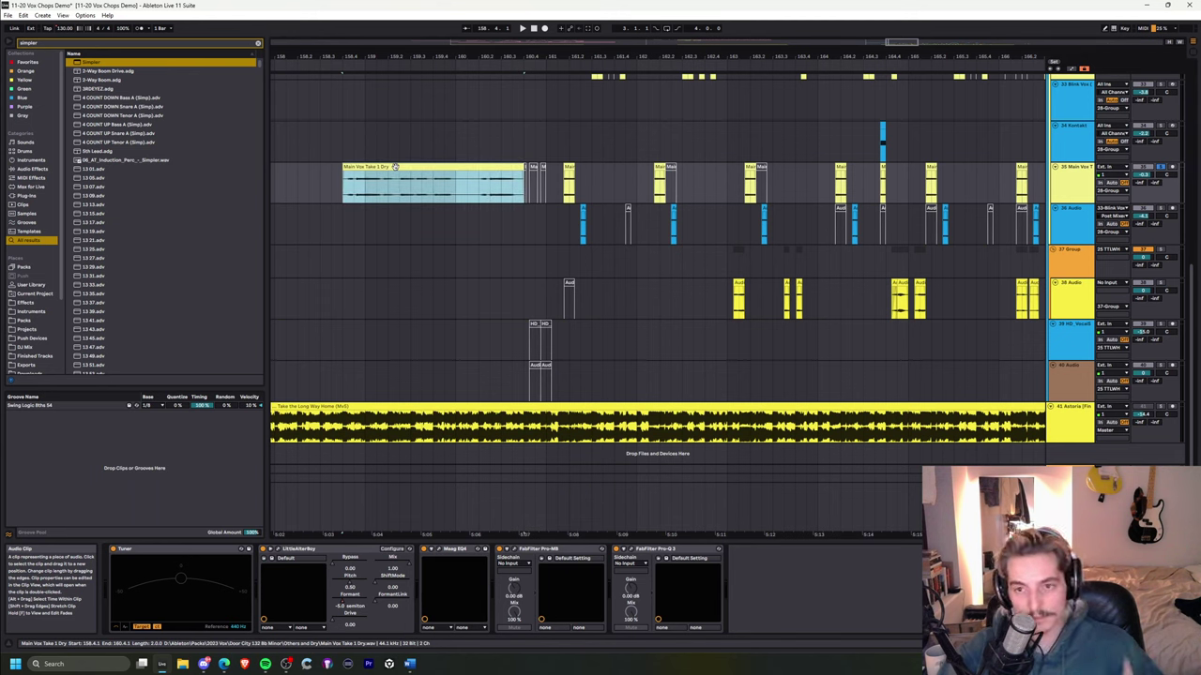
key("space")
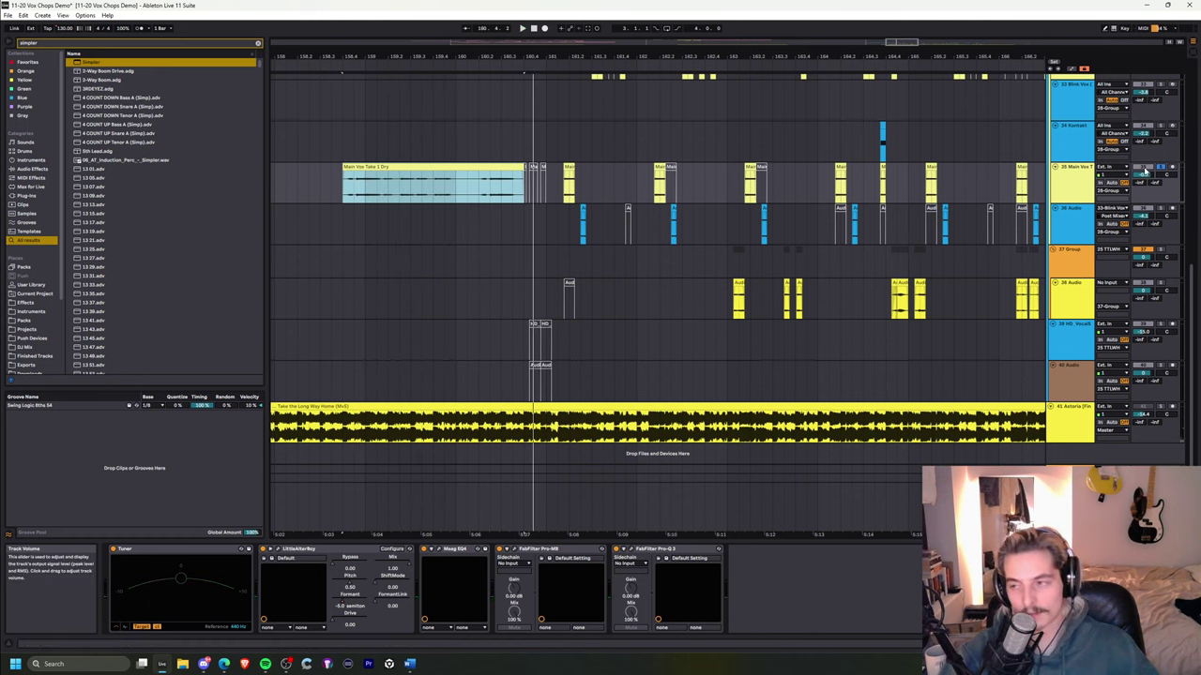
- Bypass track 35's effects from LittleAlterBoy through FabFilter Pro-Q 3 and play the dry vocal clip from 158.4.3
left_click(356, 191)
key("space")
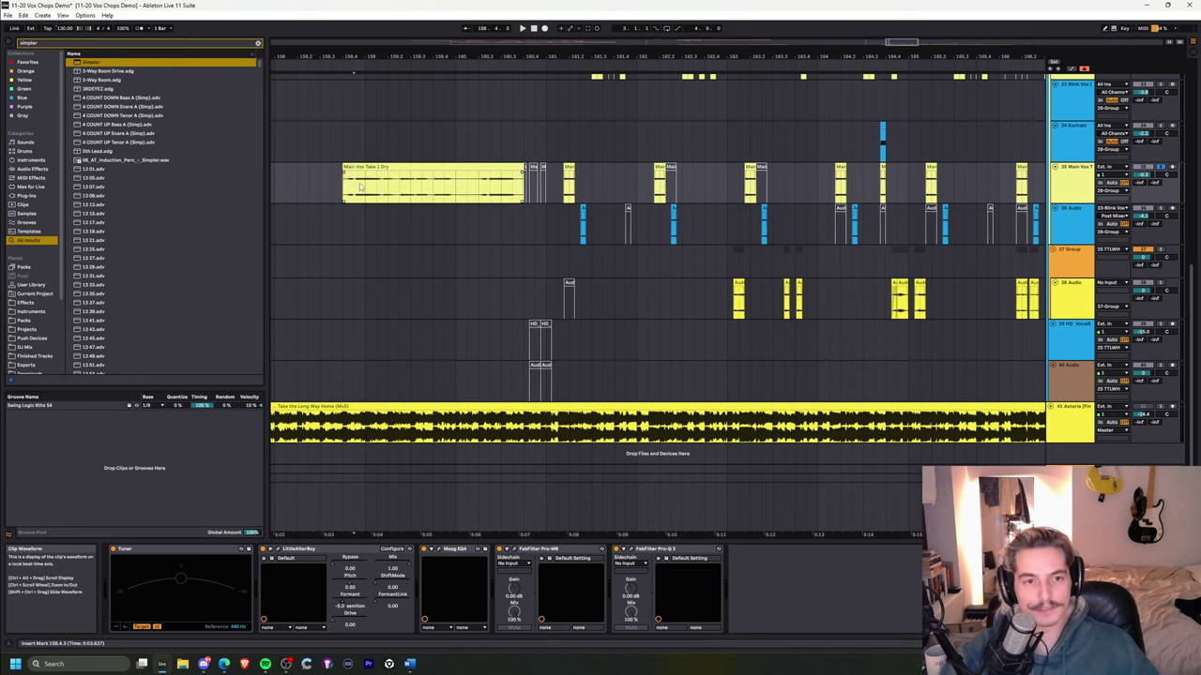
left_click_drag(358, 535, 367, 204)
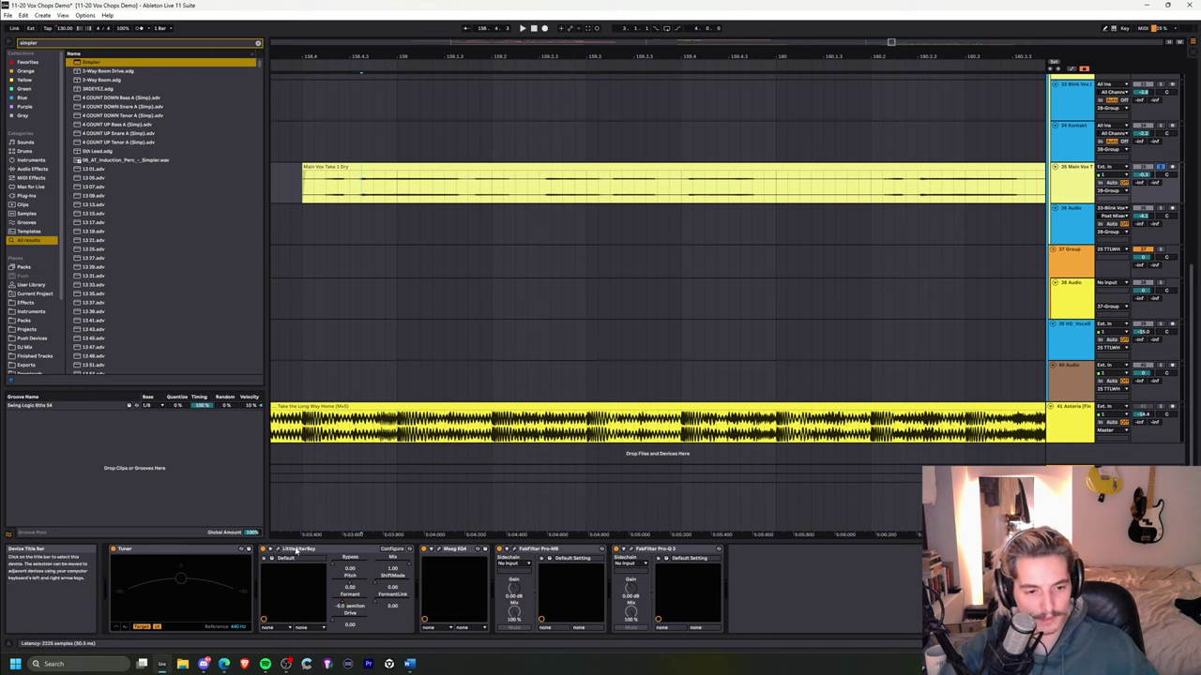
left_click(693, 551, "shift")
key("space")
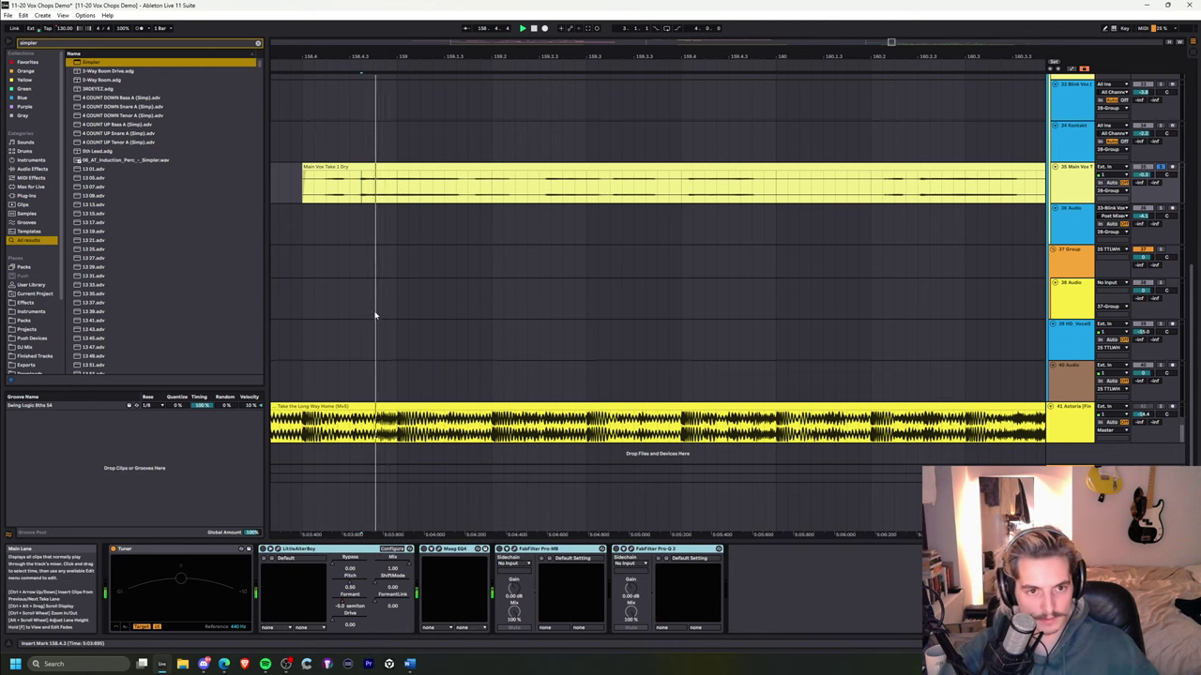
left_click(318, 551)
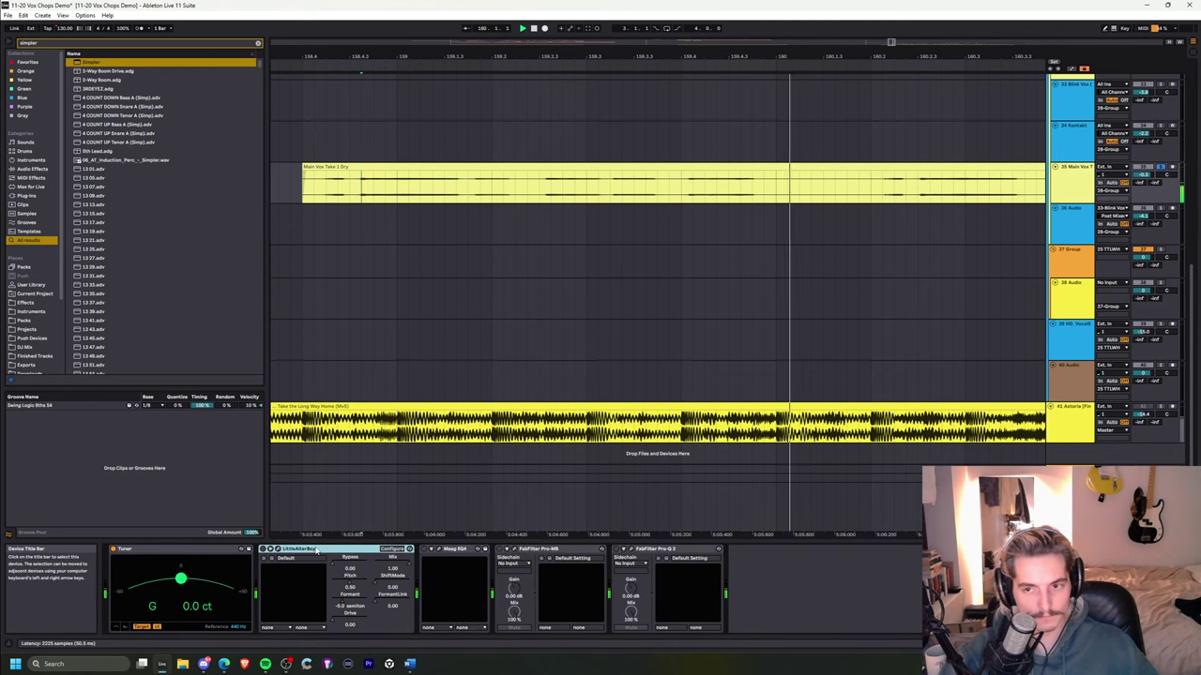
left_click_drag(444, 56, 444, 13)
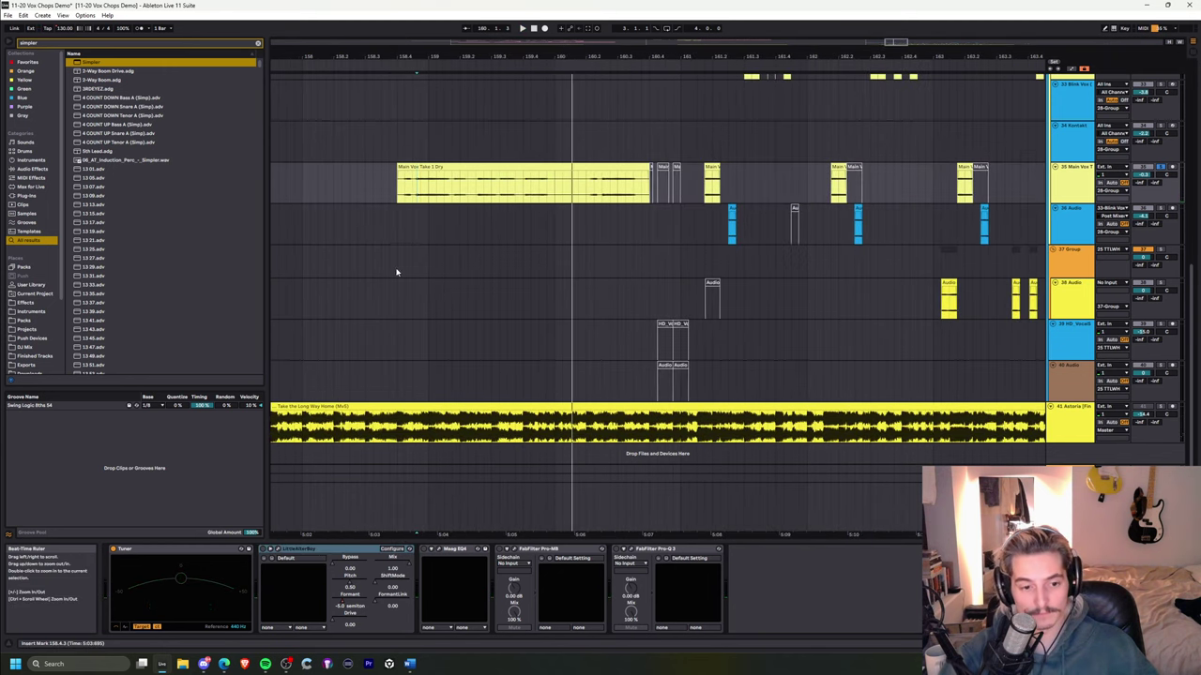
- Show the Main Vox Take 1 Dry clip's sample view again and return to track 35's effect chain
double_click(454, 166)
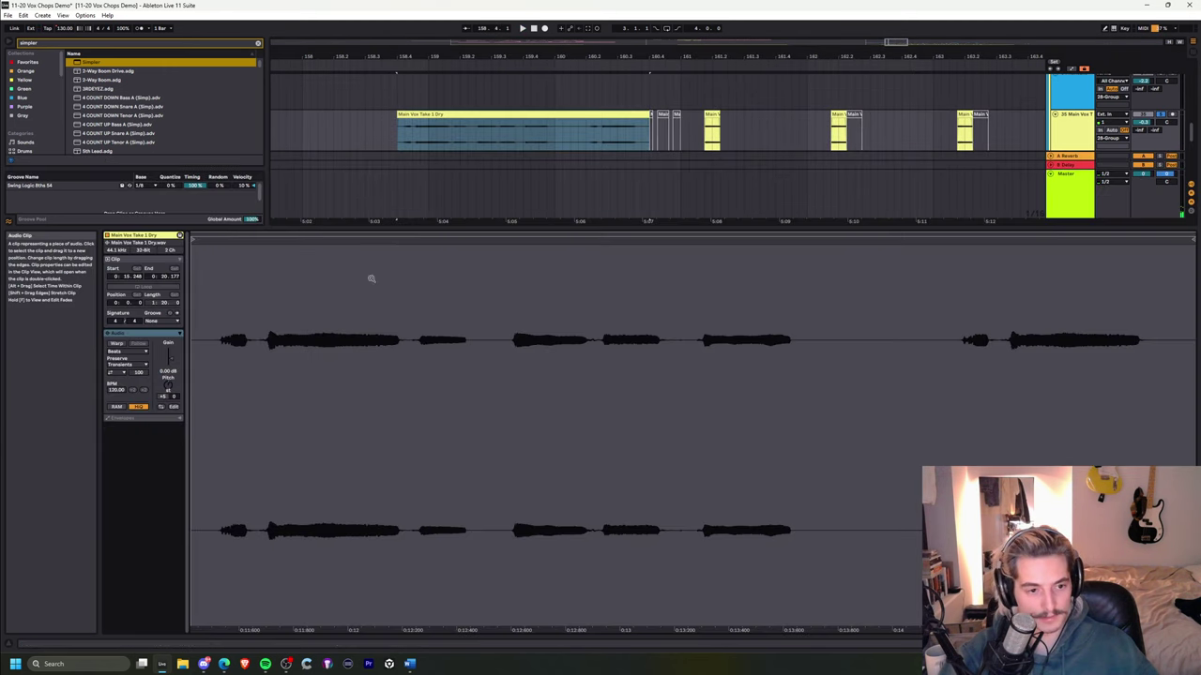
left_click(553, 114)
key("shift+Tab")
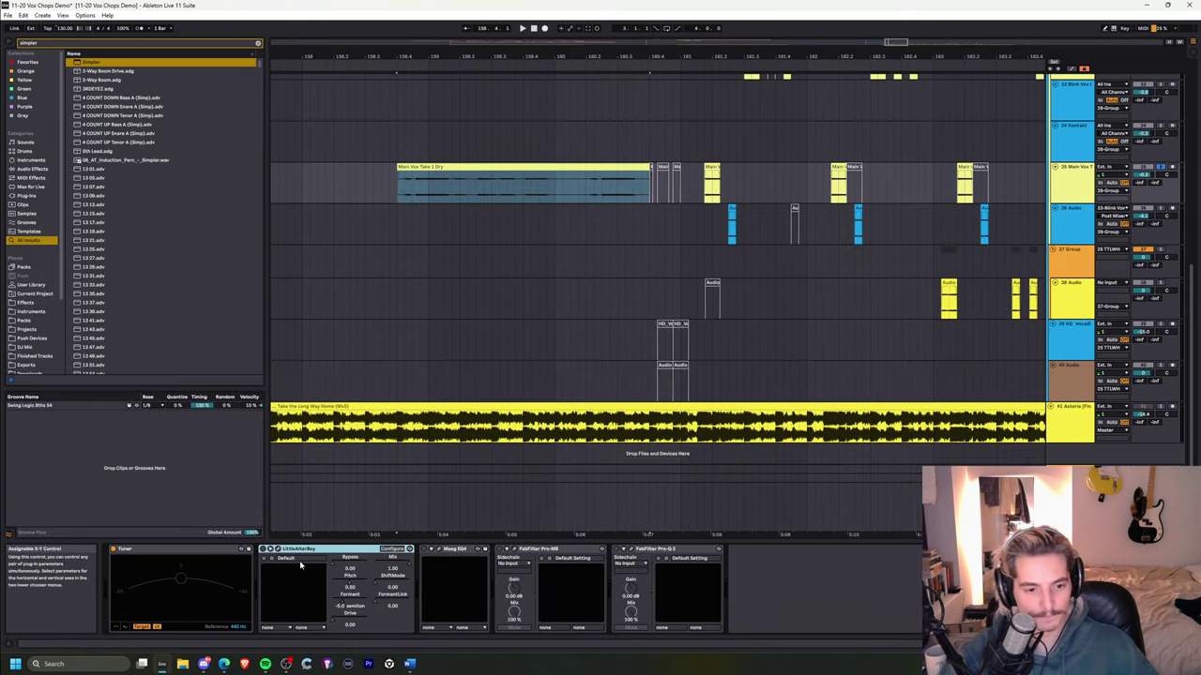
- Re-enable track 35's bypassed effects, open the LittleAlterBoy window and play the chop in bar 161
left_click(672, 548)
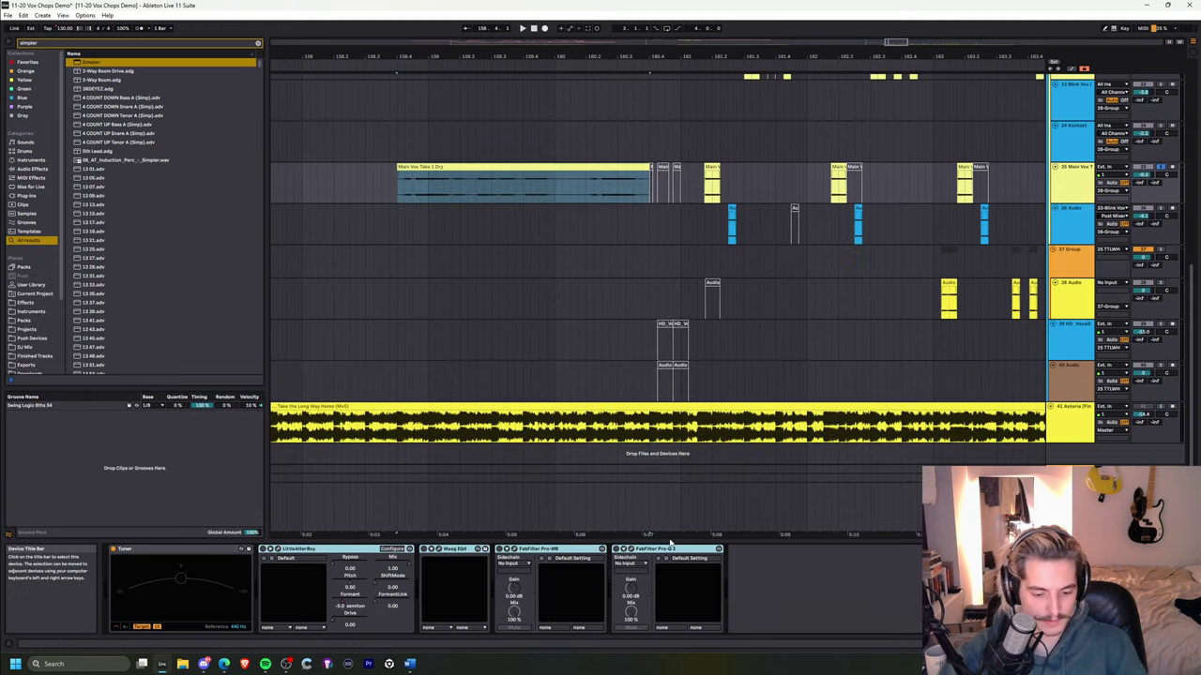
left_click(271, 559)
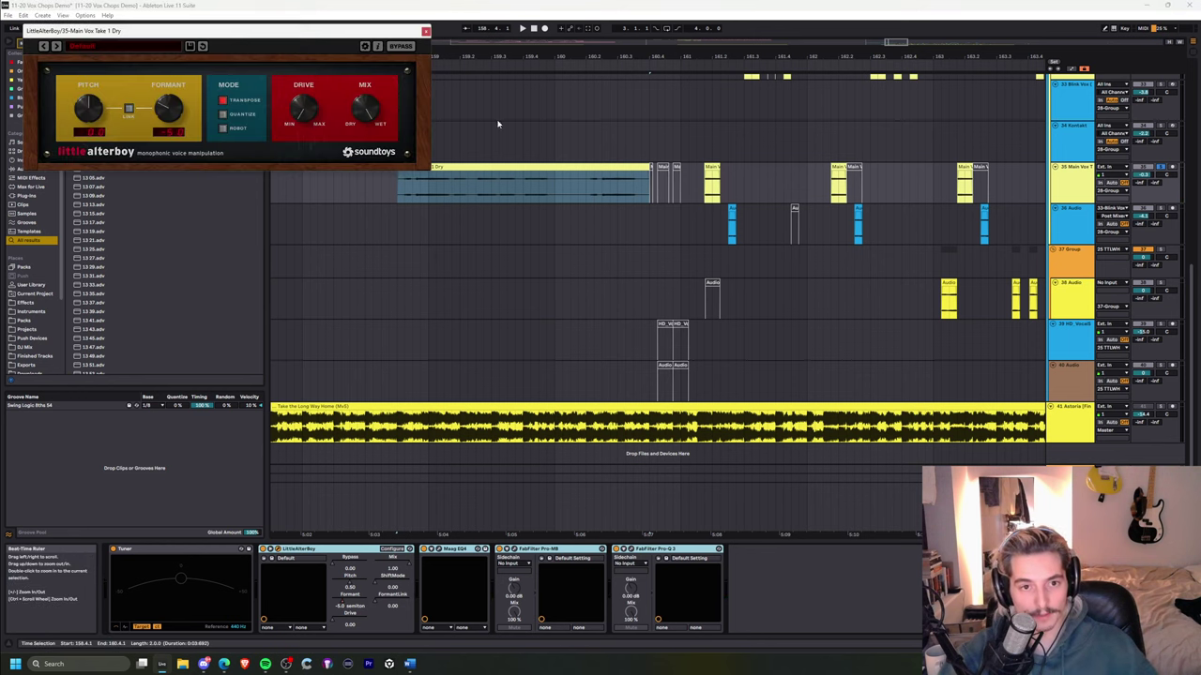
left_click(707, 193)
key("space")
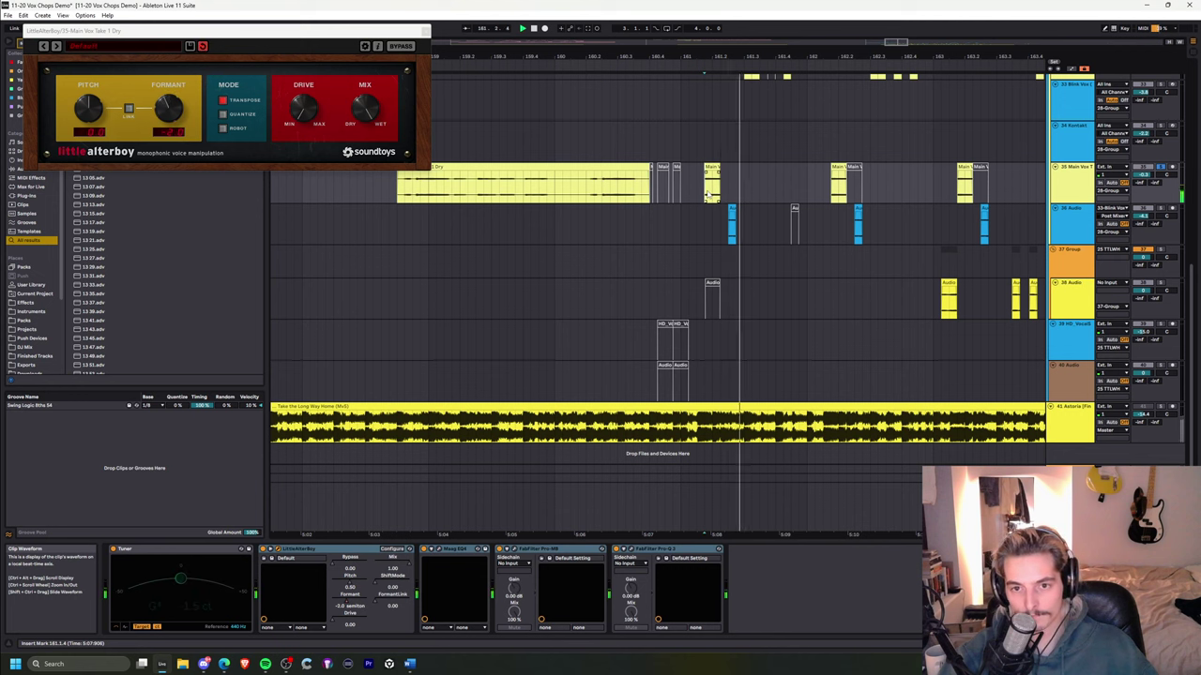
key("space")
left_click(264, 550)
key("space")
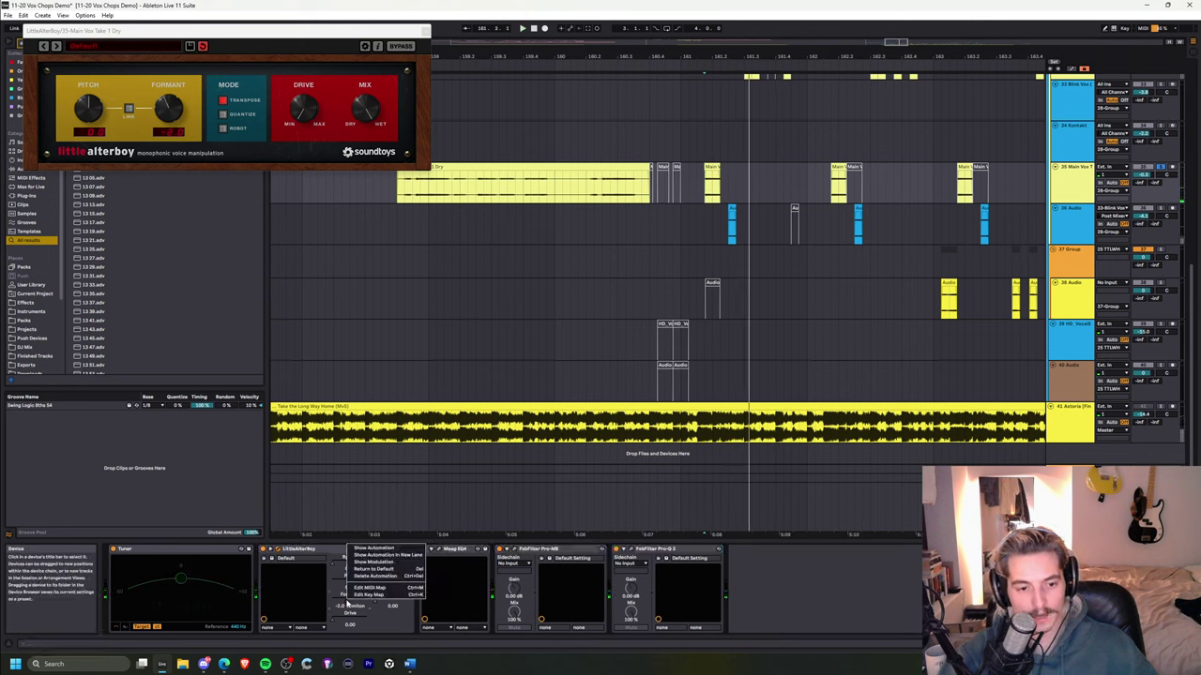
- Show the automation of LittleAlterBoy's Formant on track 35 and play the chops from bar 161
right_click(365, 555)
left_click(367, 549)
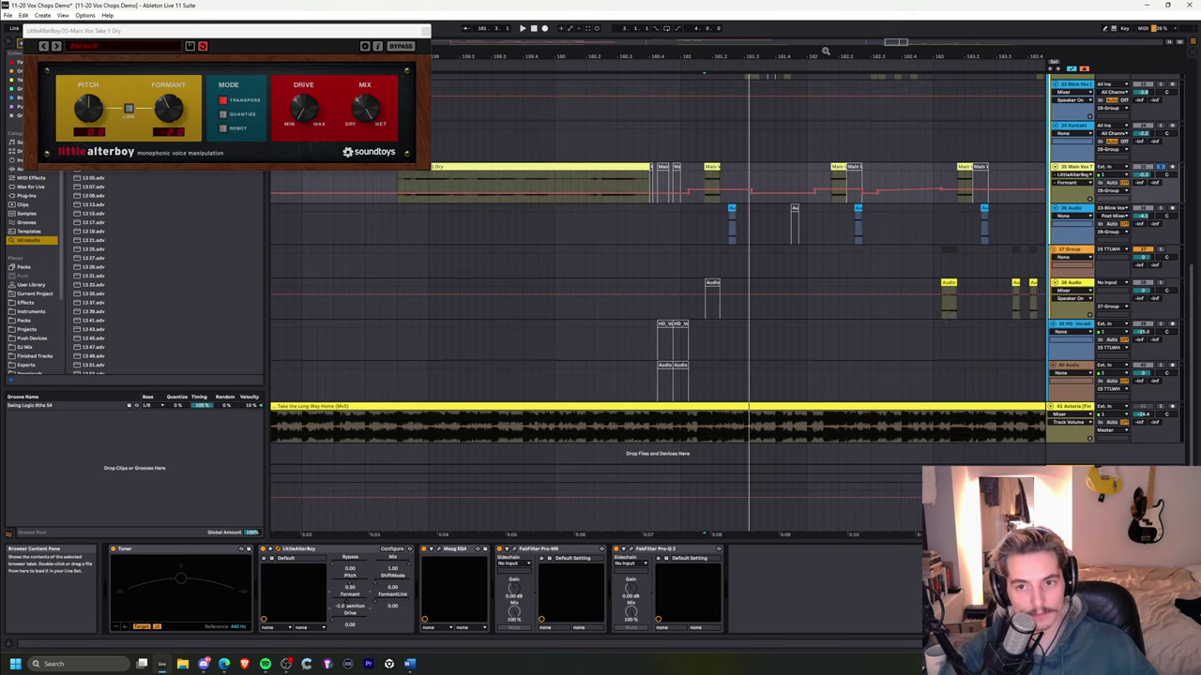
left_click_drag(826, 52, 513, 8)
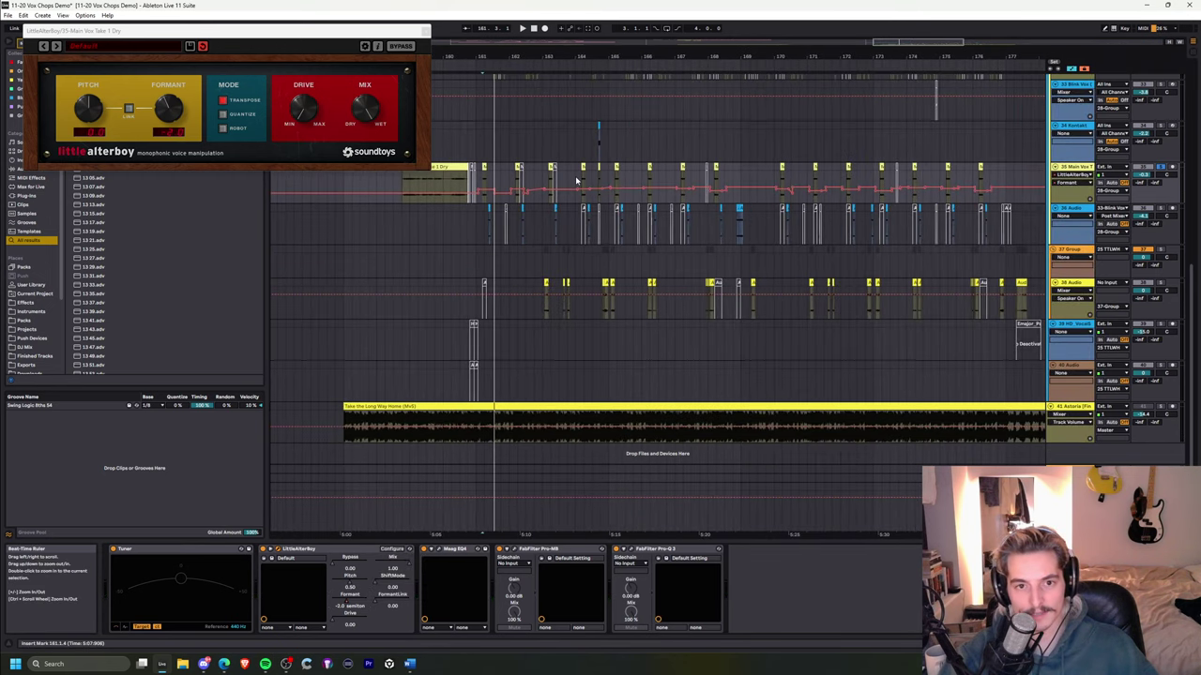
key("space")
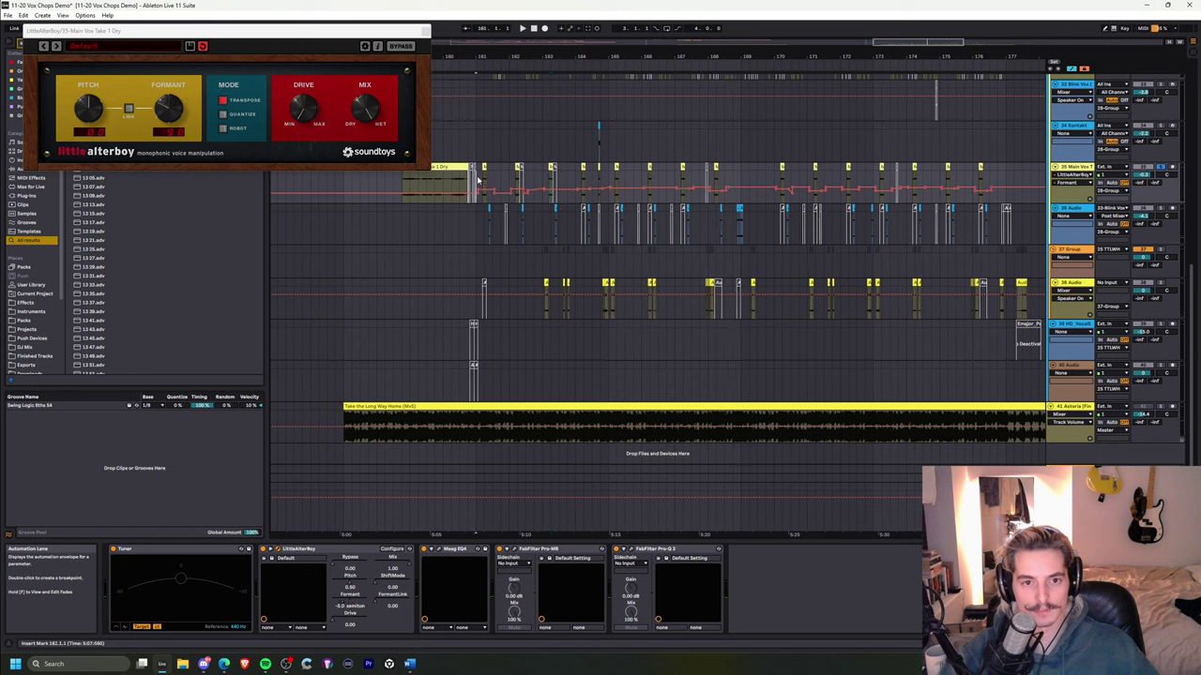
- Highlight track 35's formant automation from bar 161 to about bar 169, and play the chop in bar 162
left_click_drag(477, 178, 741, 187)
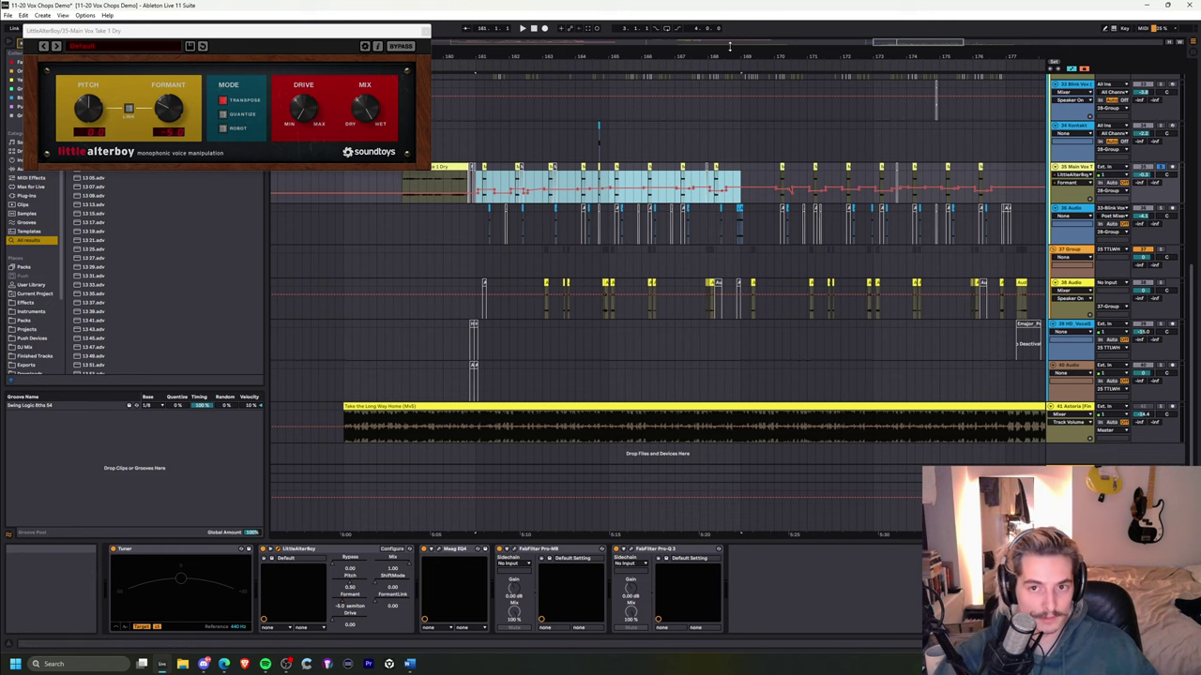
left_click_drag(714, 55, 657, 77)
left_click_drag(459, 51, 504, 68)
left_click(333, 178)
key("space")
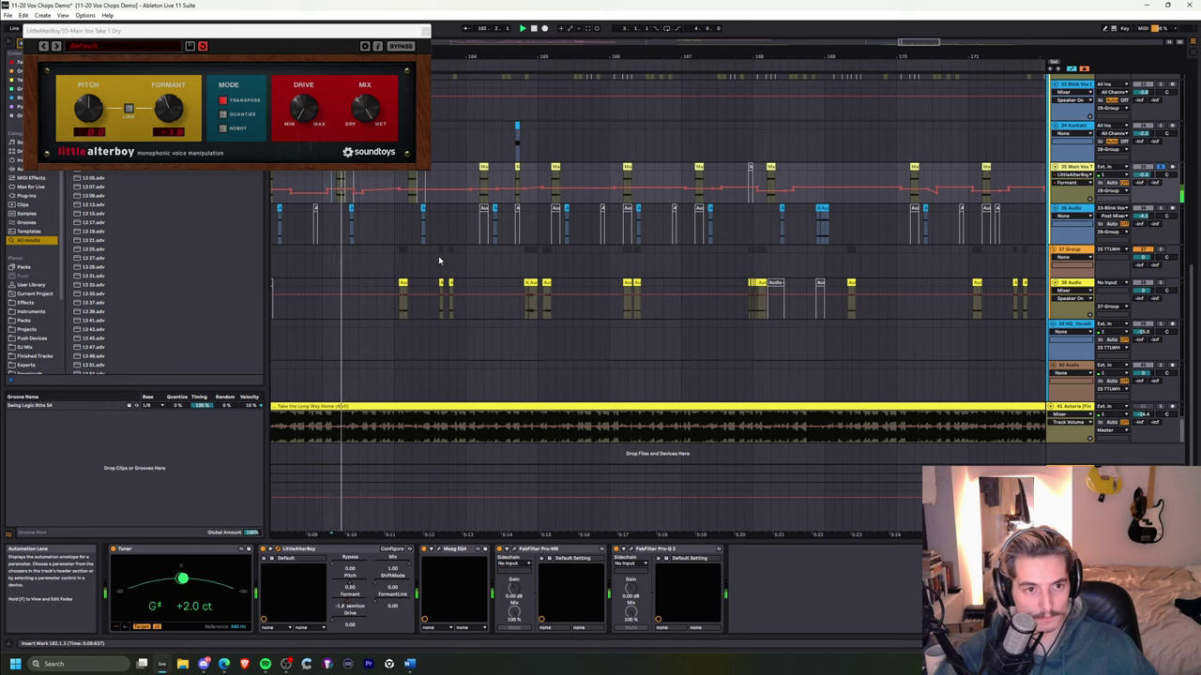
key("space")
- Close LittleAlterBoy, then solo and play the Kontakt clip on track 34 and the track 36 chop in bar 164
left_click(424, 31)
left_click(516, 150)
key("space")
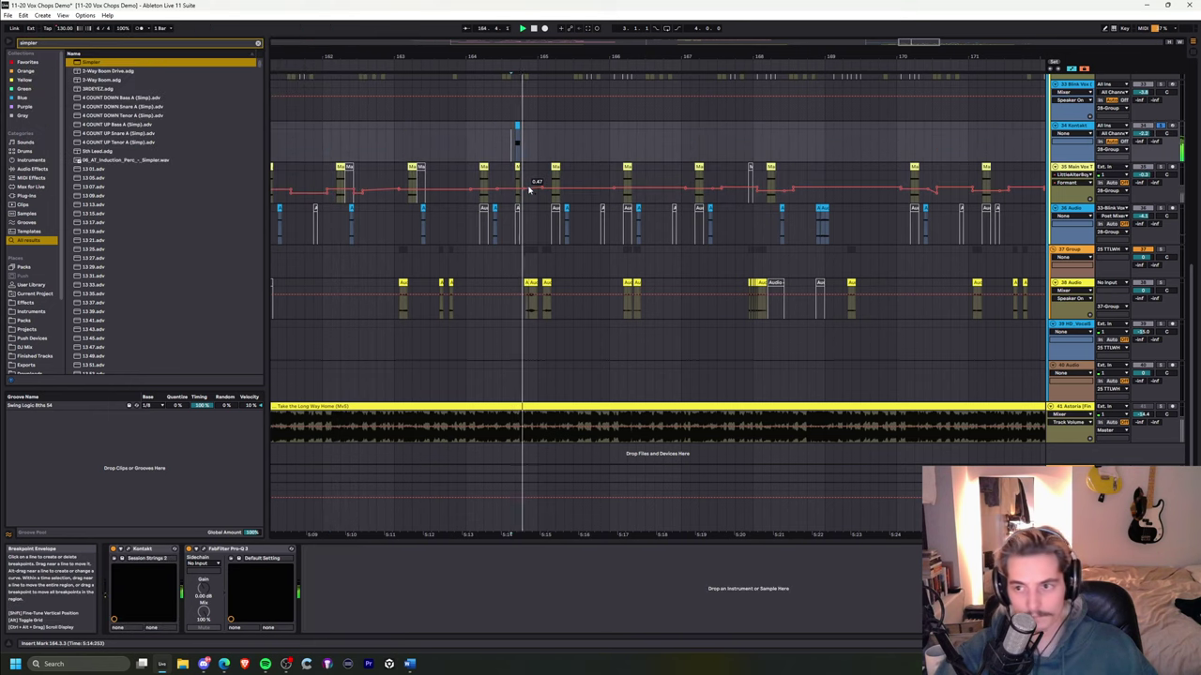
left_click(487, 238)
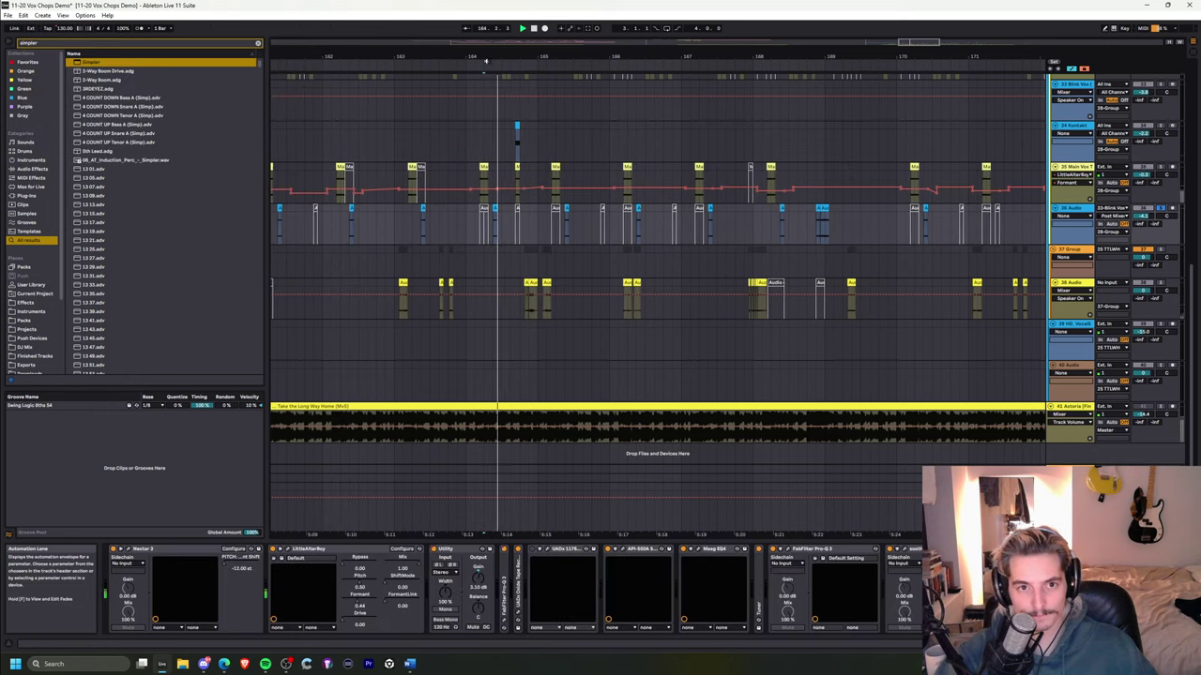
left_click_drag(486, 61, 490, 11)
key("space")
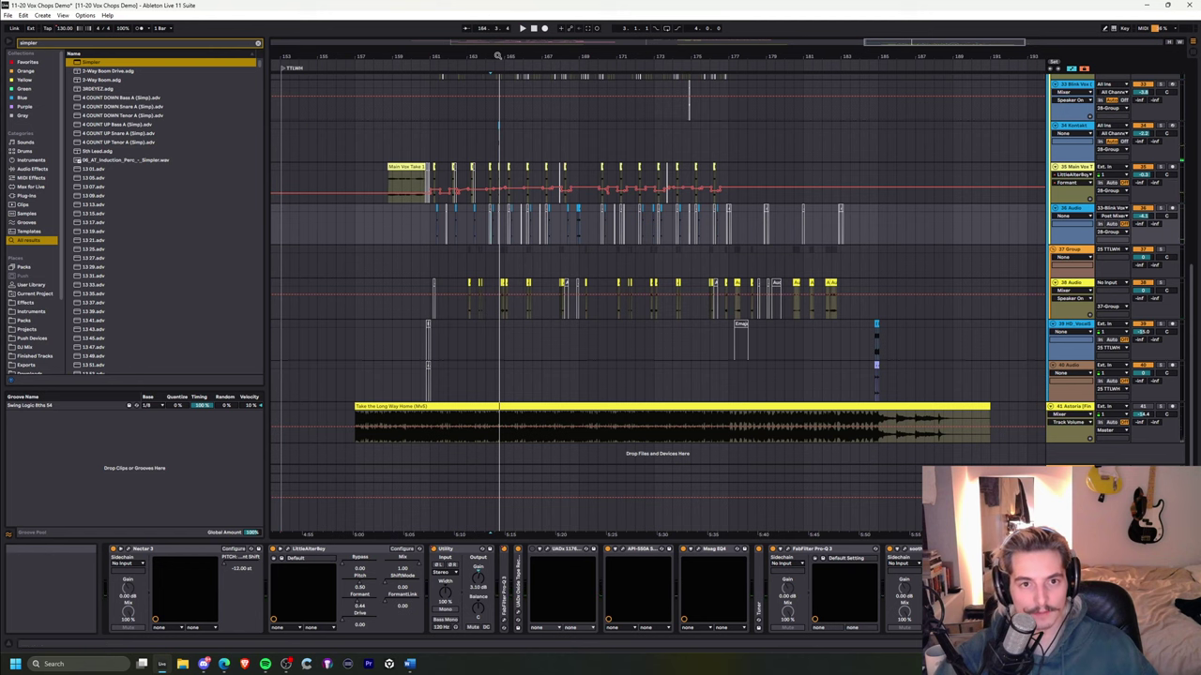
- Hide the automation lanes and briefly view LittleAlterBoy's settings at track 35's chop in bar 164
key("a")
left_click_drag(498, 56, 511, 99)
left_click(424, 194)
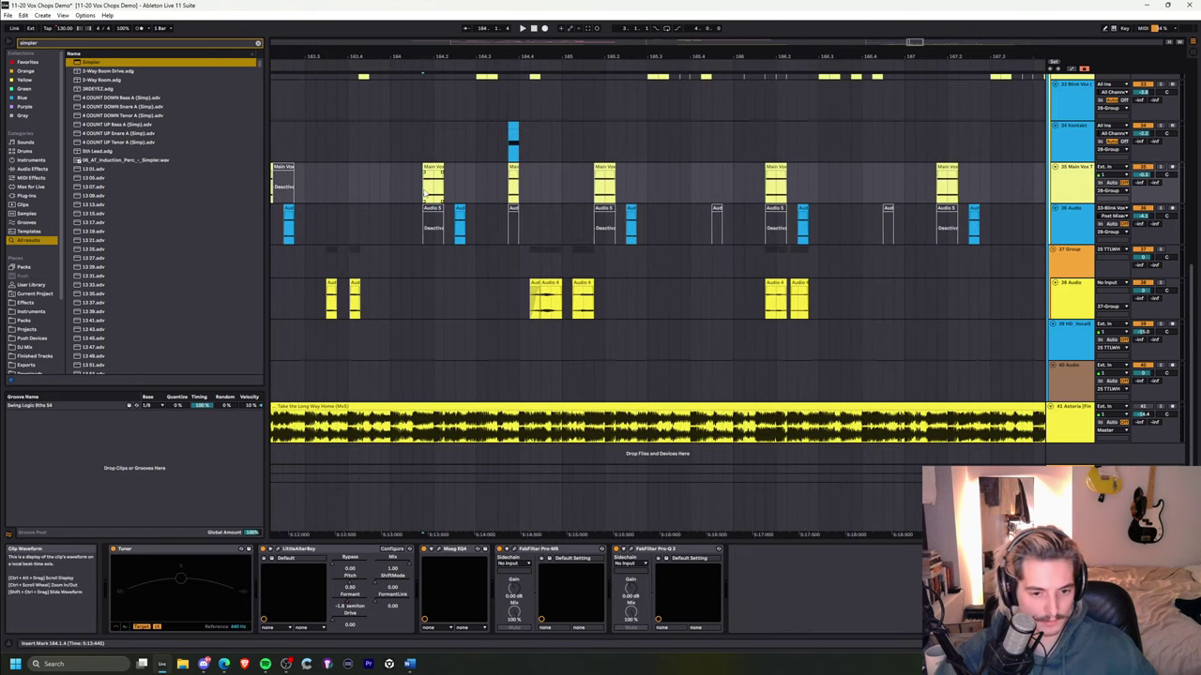
left_click(280, 550)
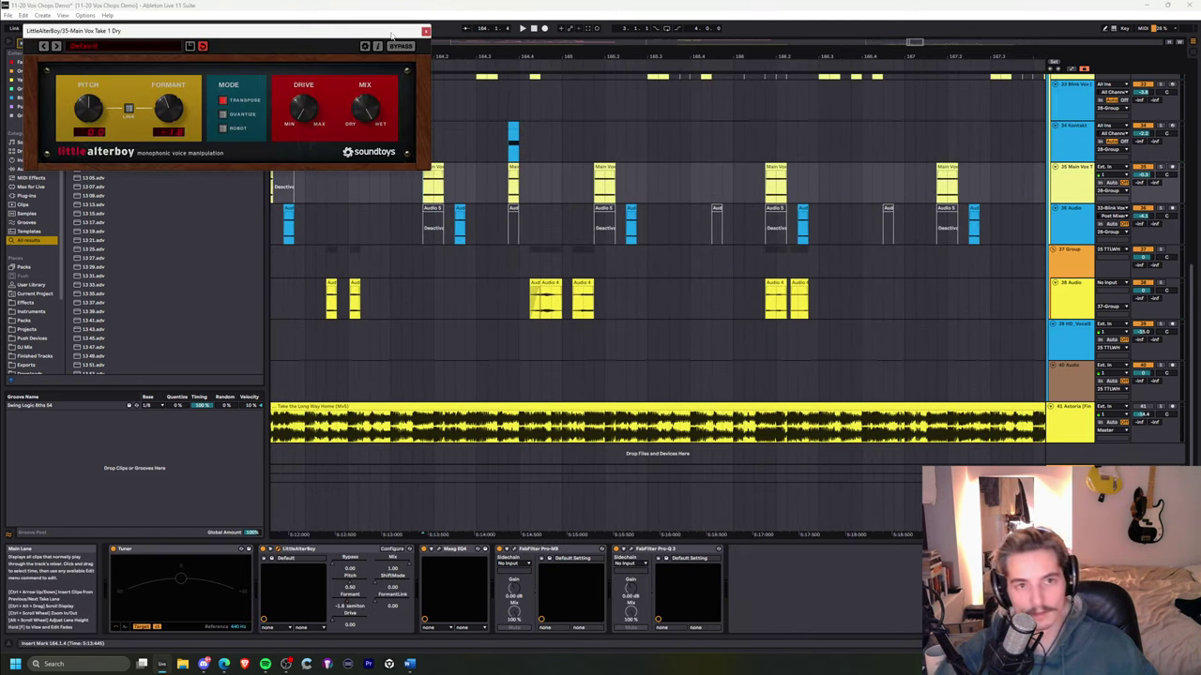
left_click(426, 33)
mouse_move(430, 52)
left_mouse_down()
mouse_move(431, 30)
mouse_move(432, 70)
left_mouse_up()
scroll(448, 169, "up", 1)
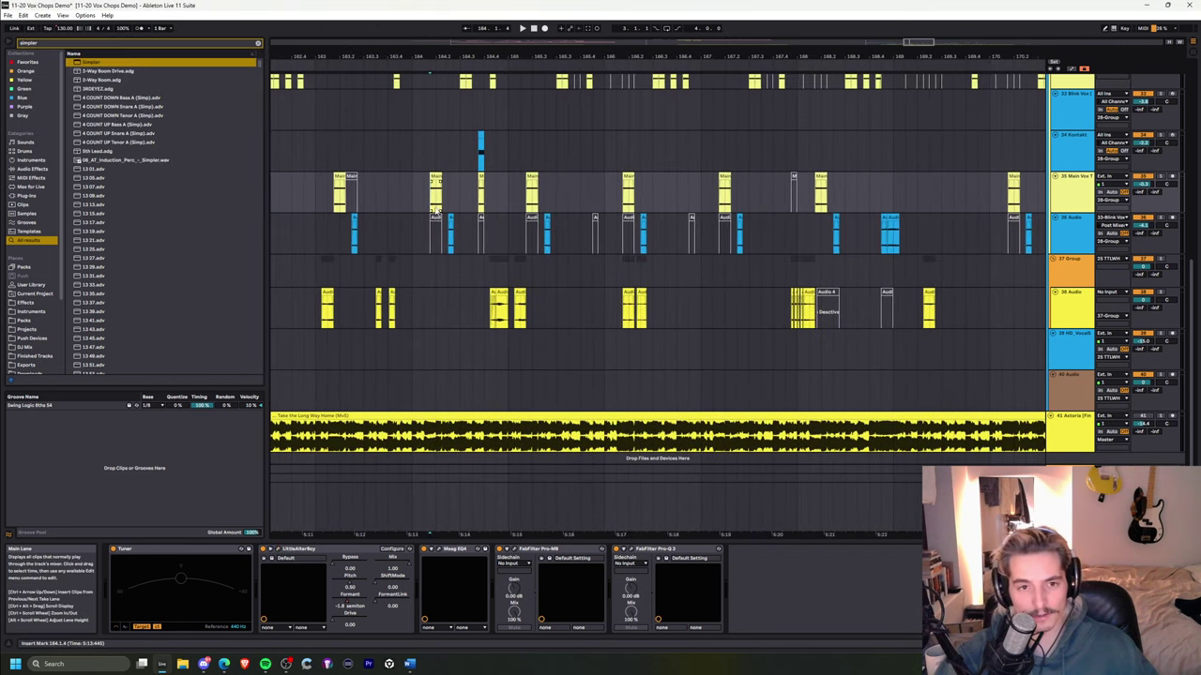
- Solo and play the Kontakt clip on track 34 in bar 164, and briefly view Kontakt's Session Strings 2 instrument
left_click(478, 148)
key("plus")
key("plus")
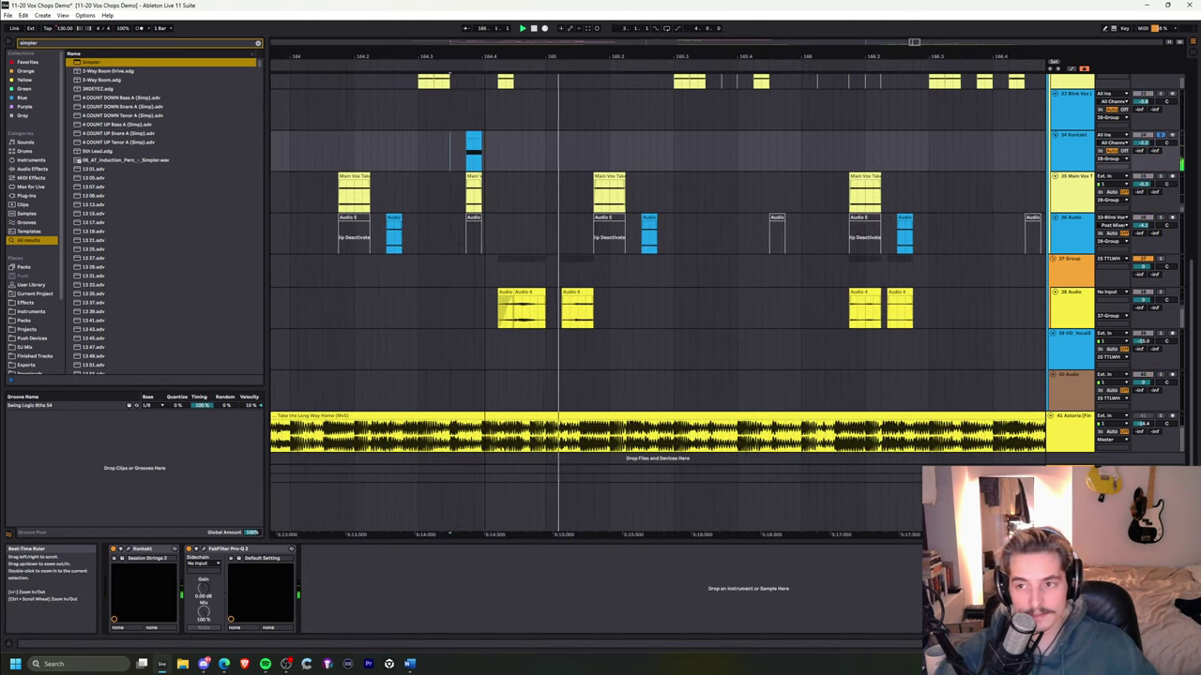
left_click(126, 551)
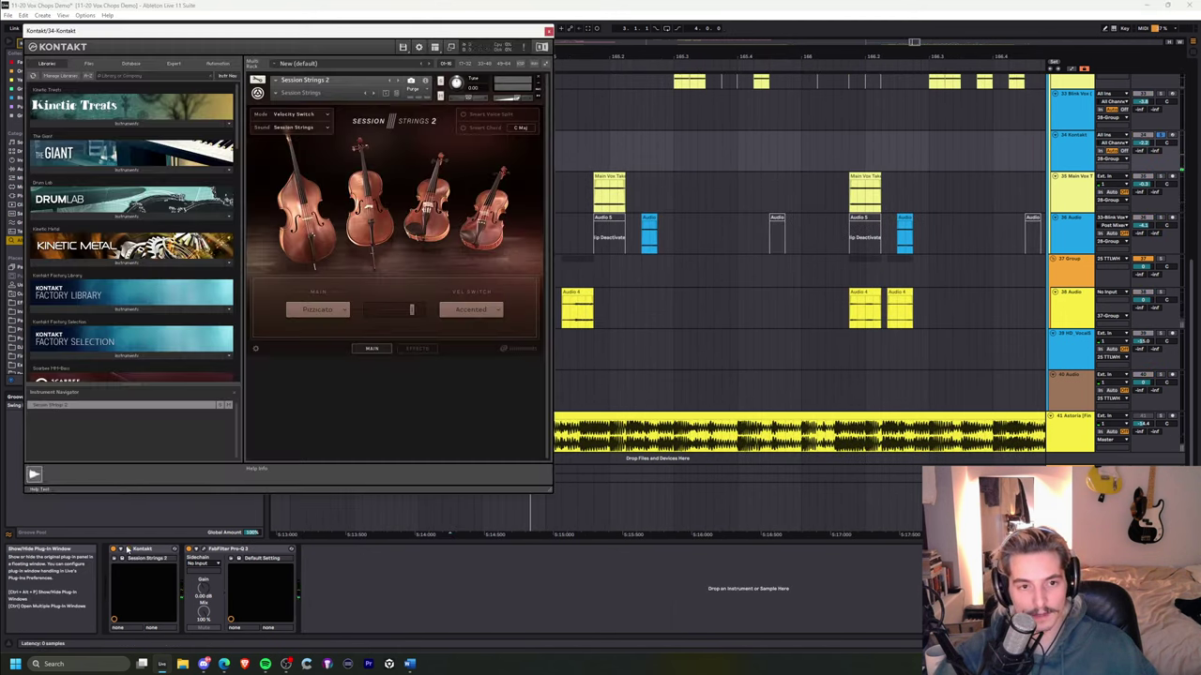
left_click(550, 33)
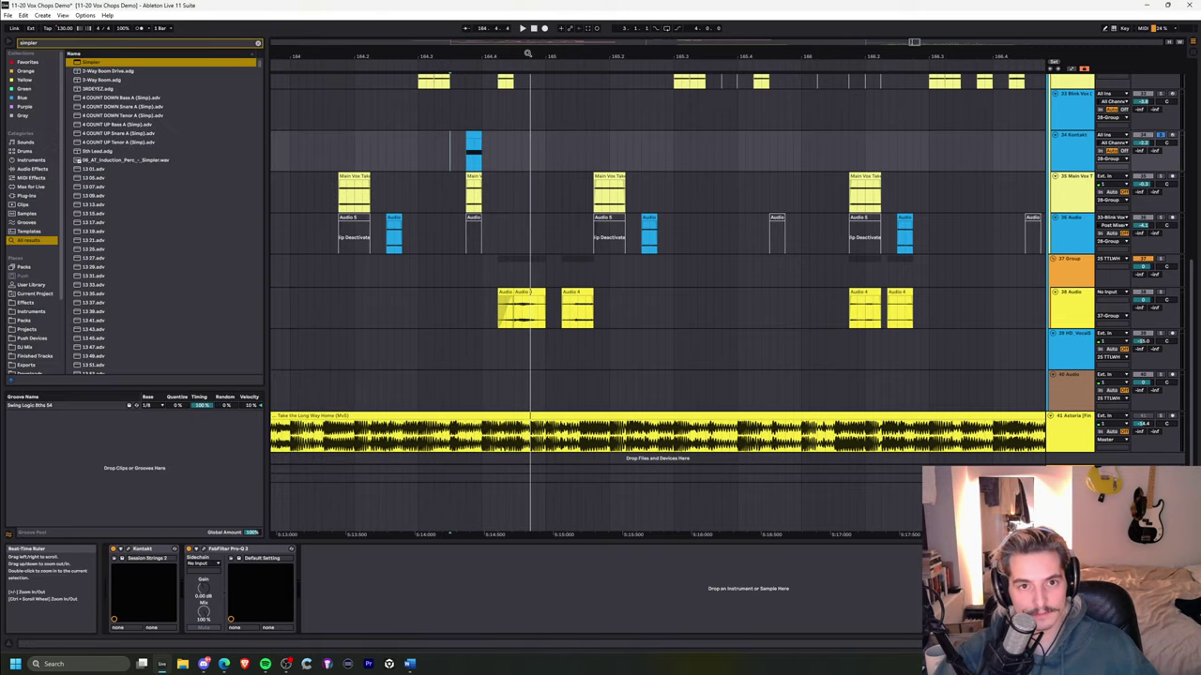
- Solo track 35 alongside the Kontakt track and play their layered chop in bar 164
left_click_drag(528, 53, 520, 192)
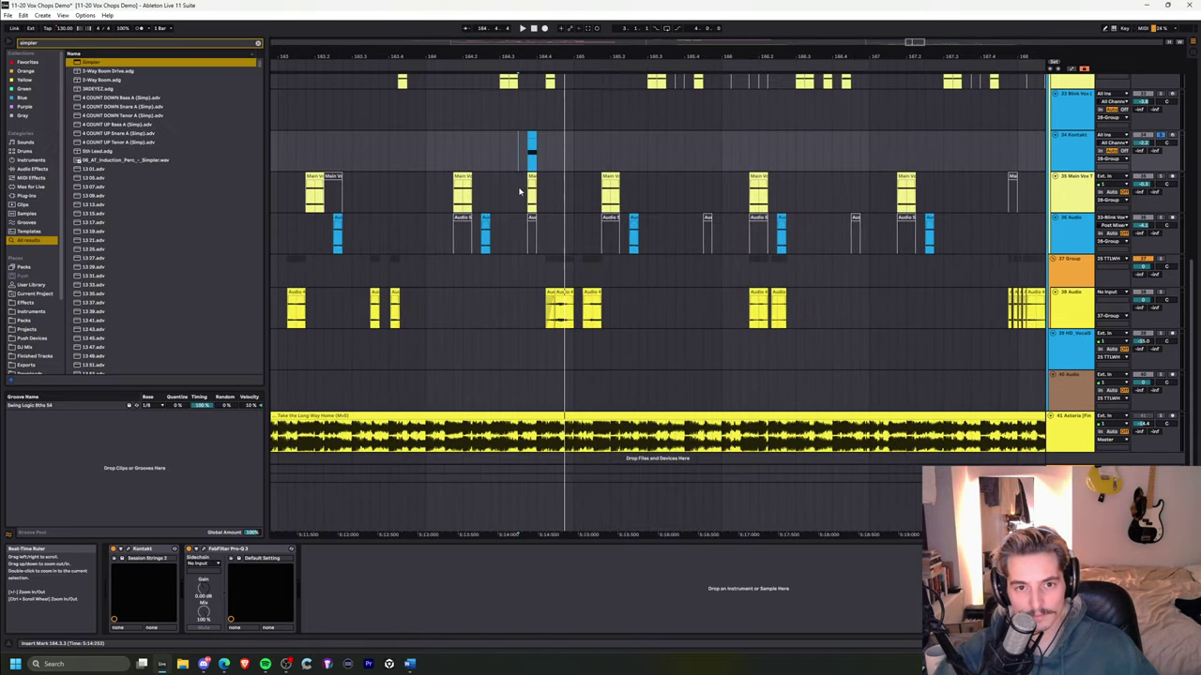
left_click_drag(526, 54, 529, 106)
left_click(527, 192)
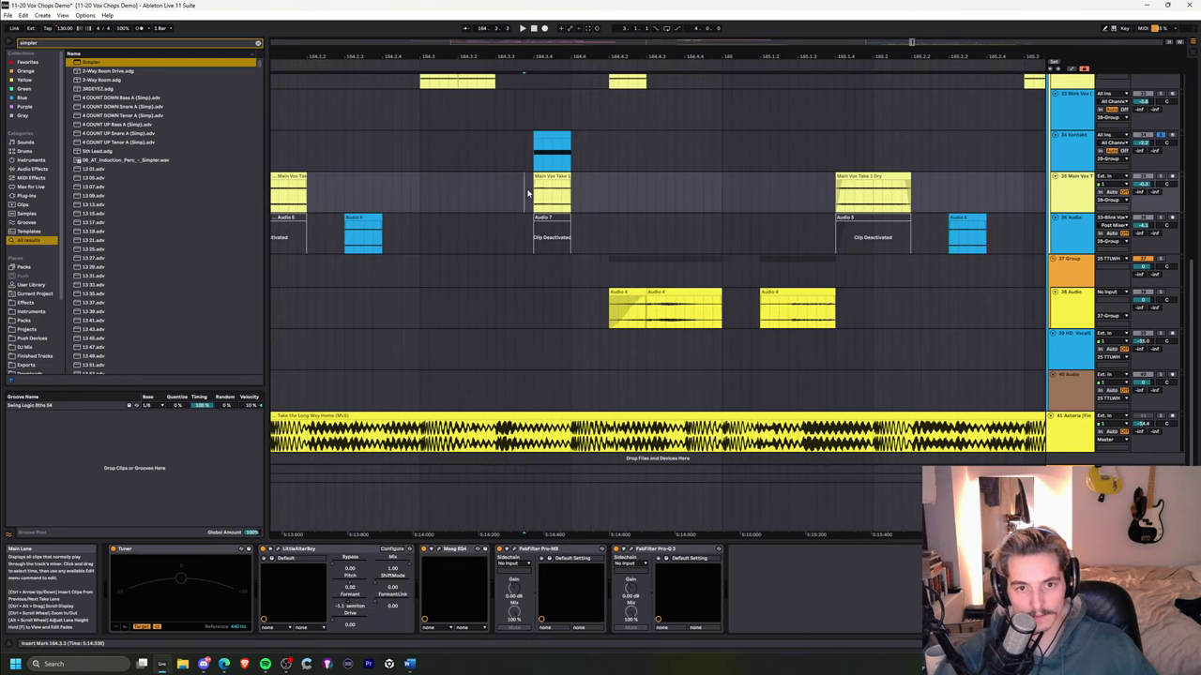
mouse_move(543, 54)
left_mouse_down()
mouse_move(543, 17)
mouse_move(538, 36)
left_mouse_up()
key("space")
key("space")
key("space")
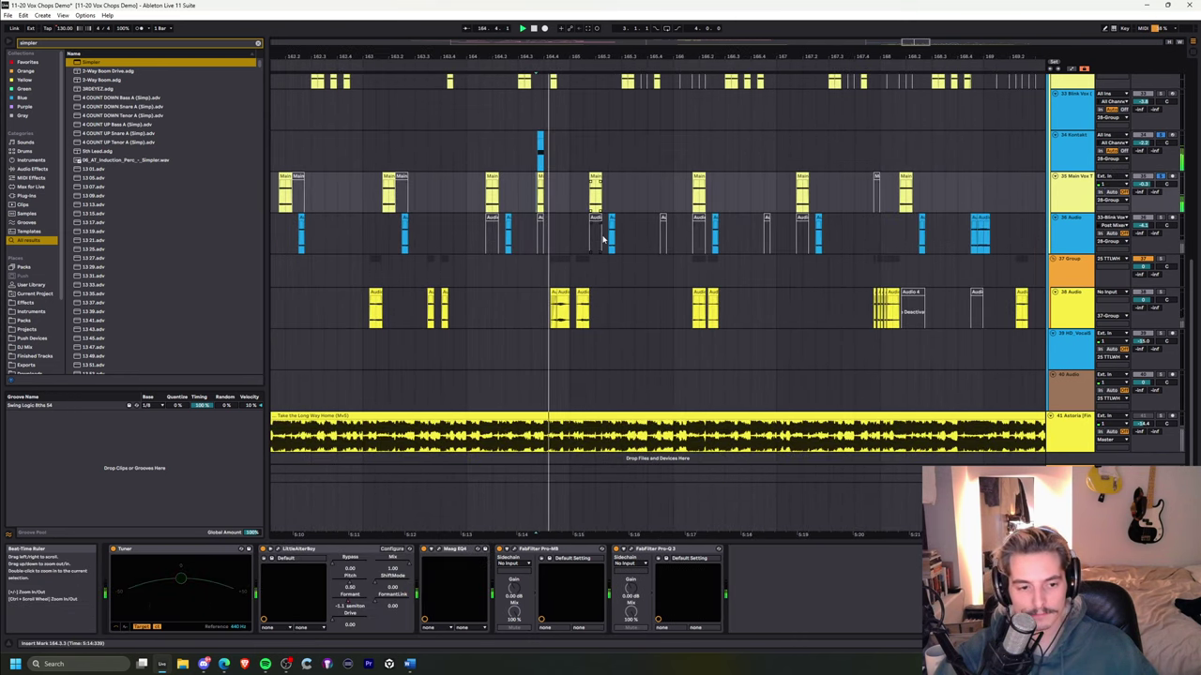
- Replay the soloed Kontakt and track 35 layer in bar 164, then unsolo both and play it in context from bar 163
left_click(488, 140)
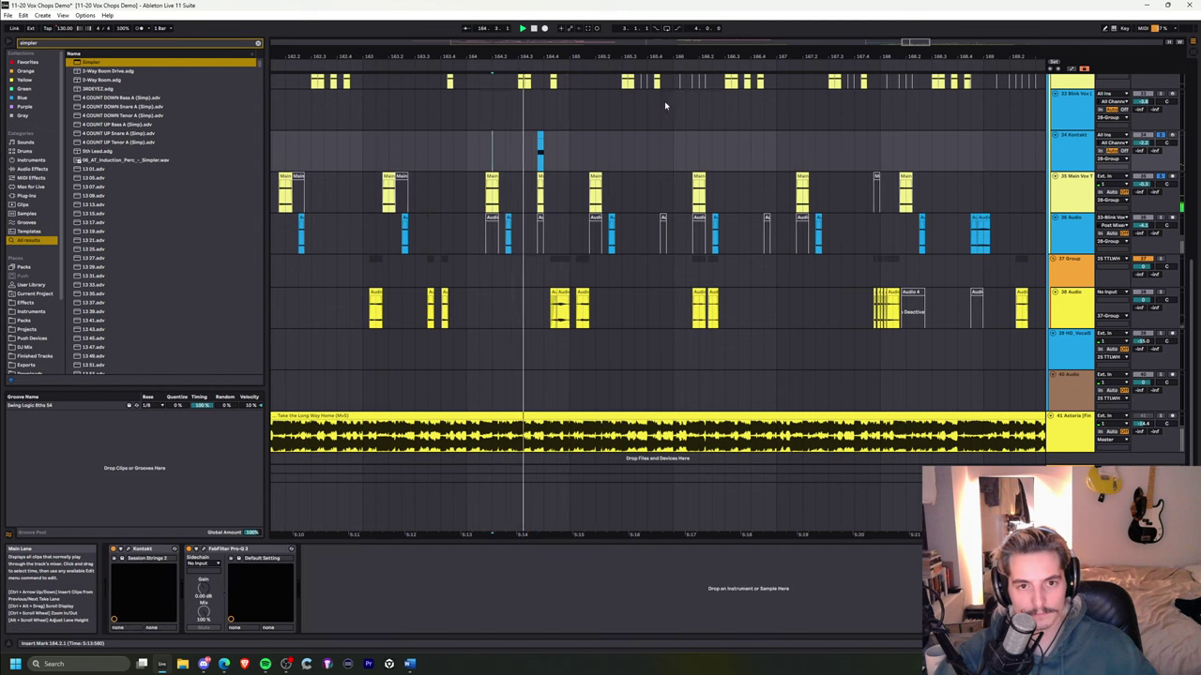
key("minus")
key("minus")
left_click(479, 145)
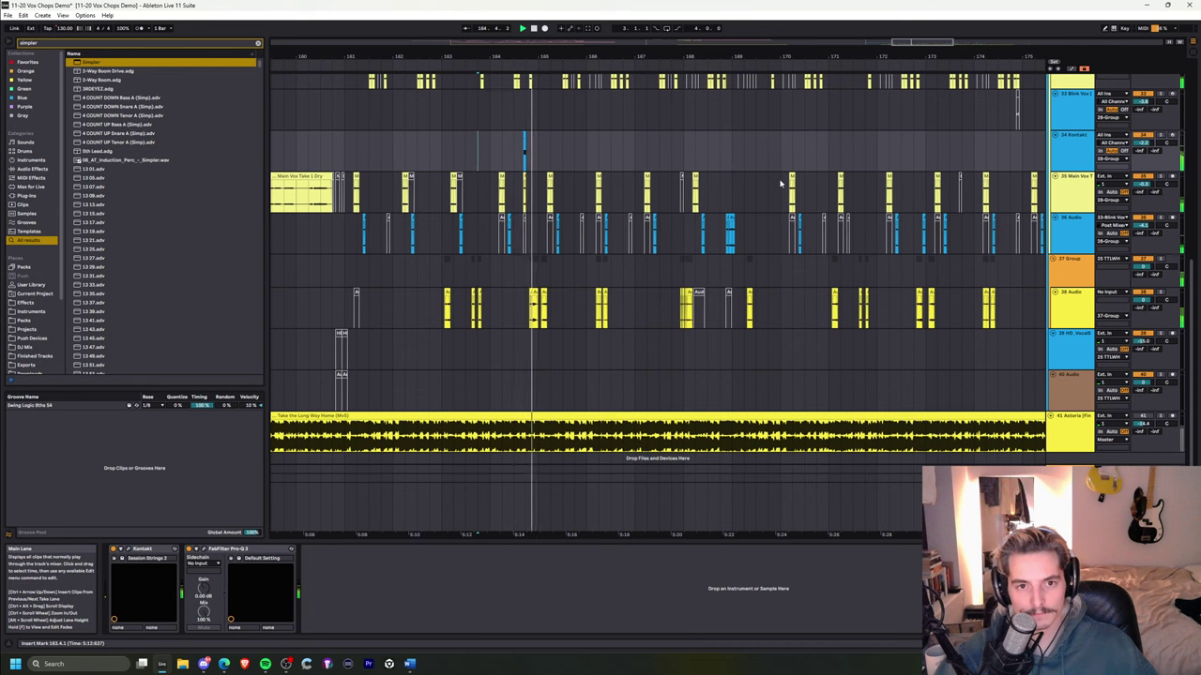
scroll(527, 148, "up", 3)
key("space")
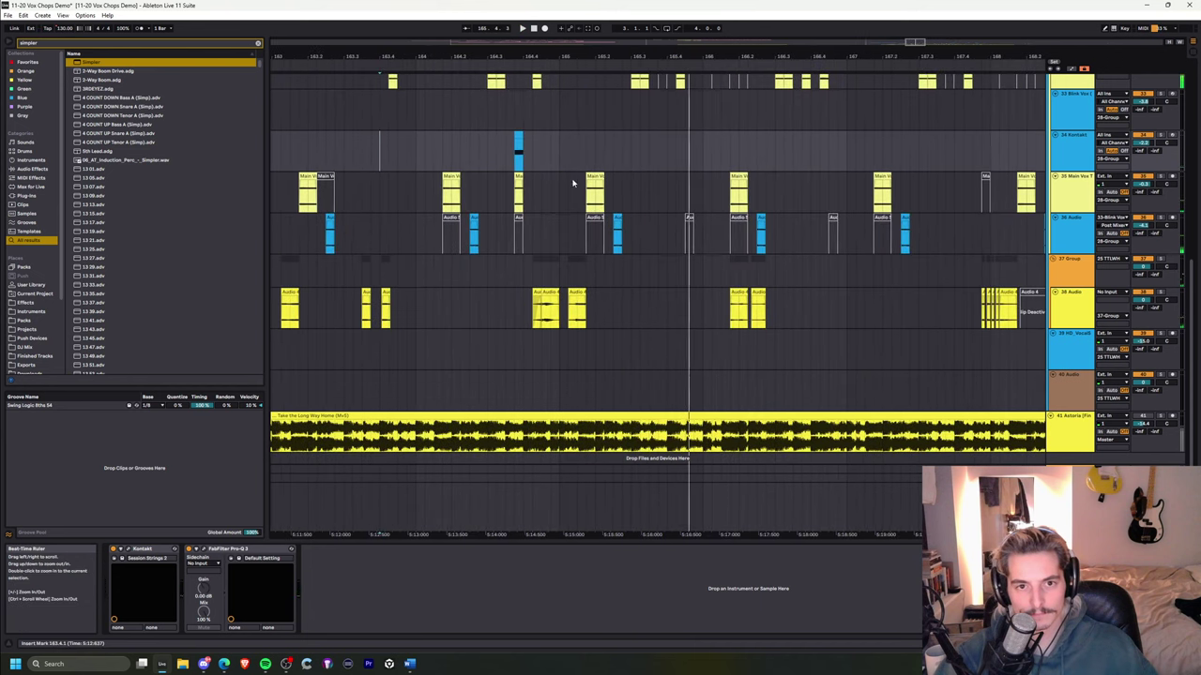
- Examine how the Kontakt clip on track 34 lines up with track 35's chop in bar 164
scroll(569, 225, "up", 4)
scroll(568, 230, "up", 4)
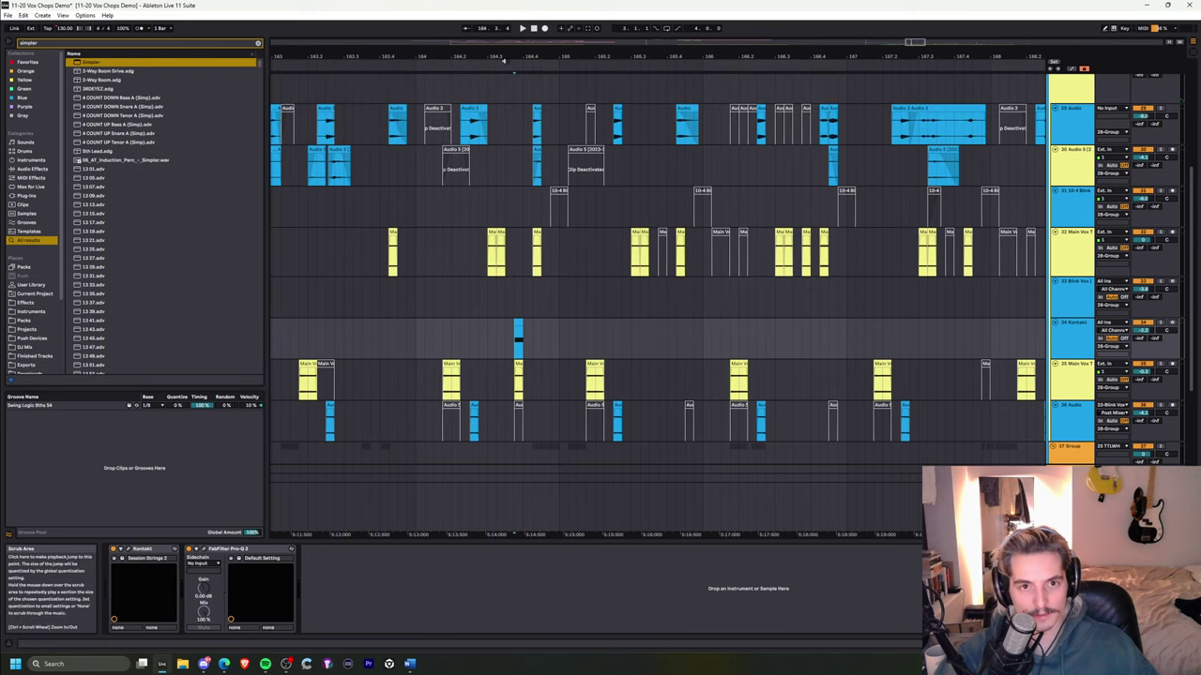
left_click_drag(506, 57, 508, 90)
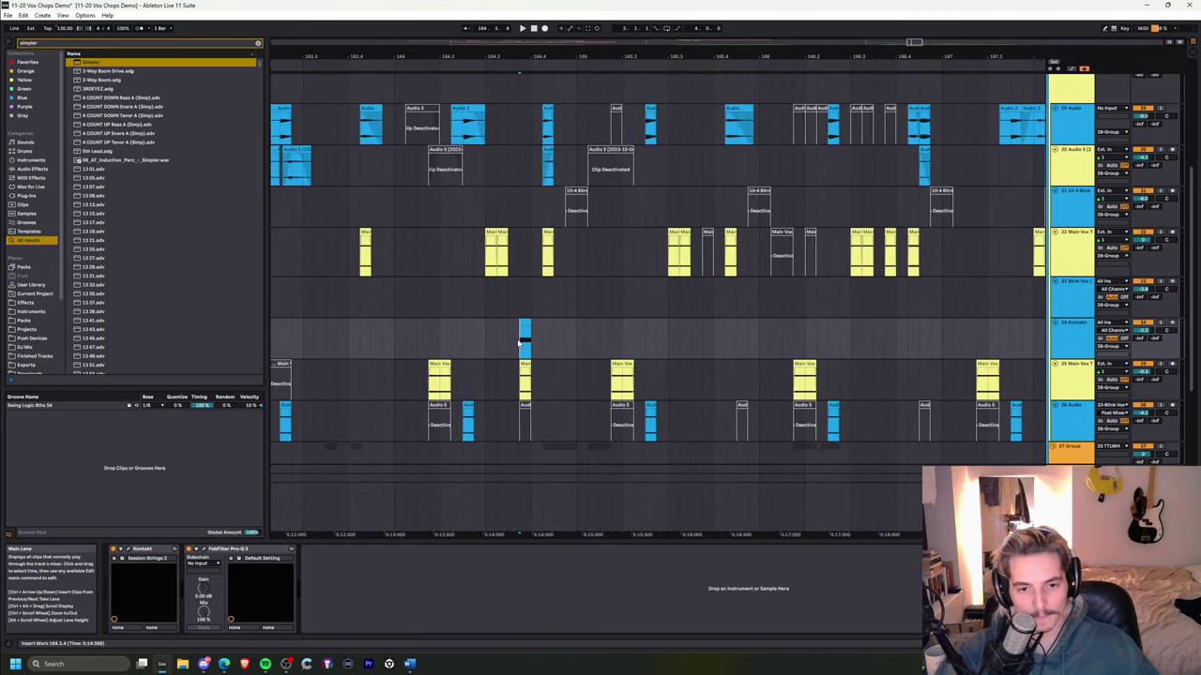
left_click_drag(510, 56, 510, 43)
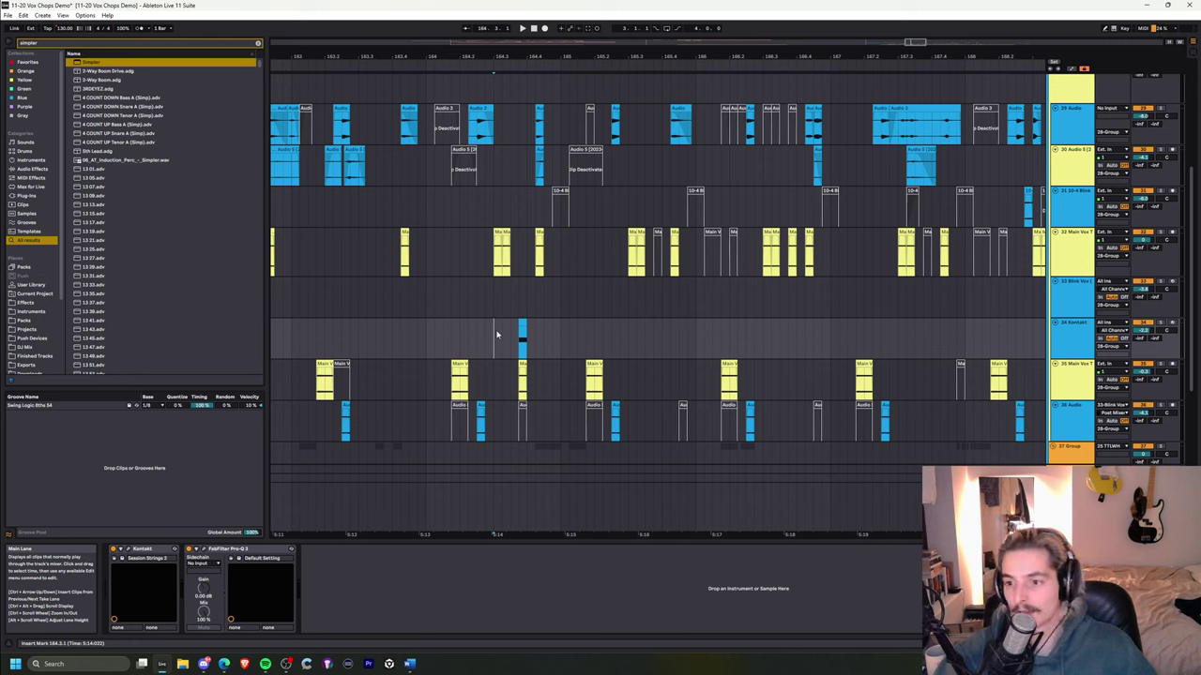
left_click_drag(519, 343, 585, 343)
left_click(520, 377)
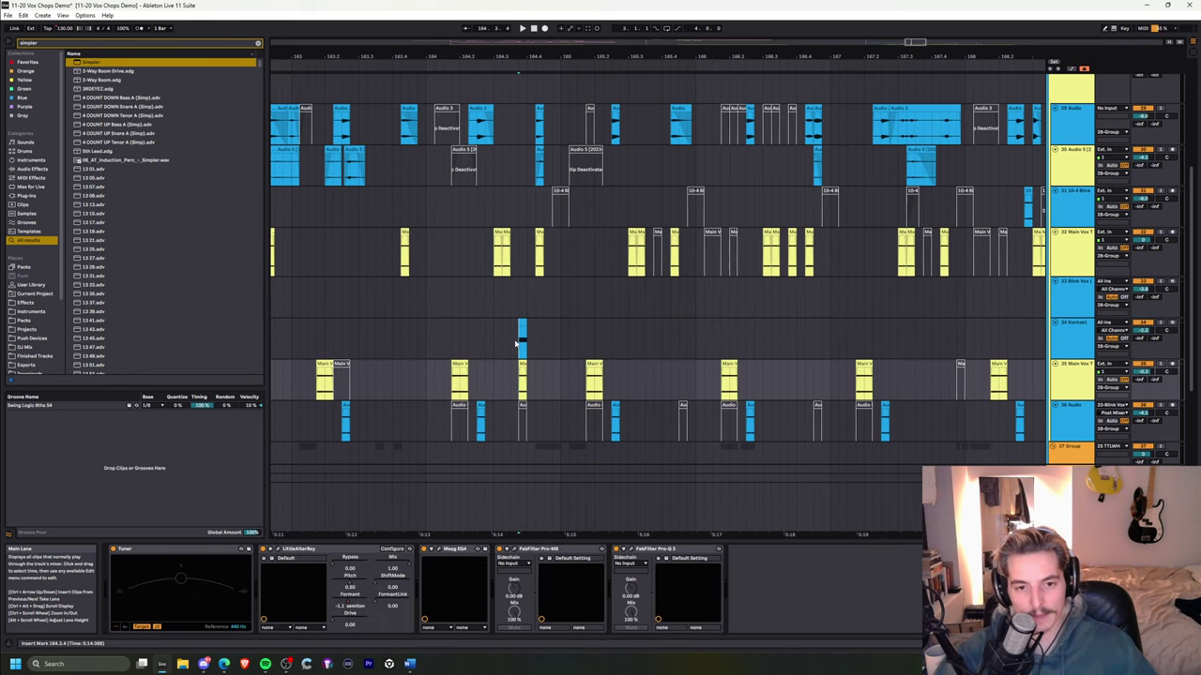
left_click(518, 343)
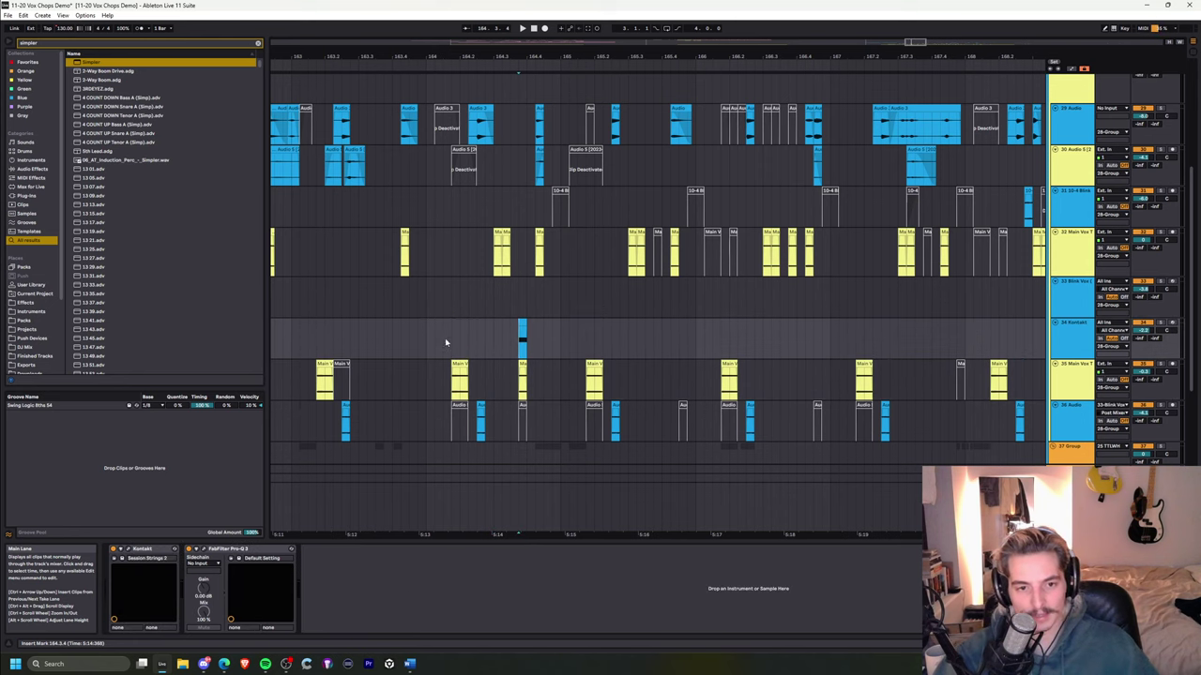
- Play all the chop layers together from the start of bar 164, following them down to the Kontakt clip
scroll(424, 145, "down", 1, "ctrl")
scroll(430, 168, "up", 2)
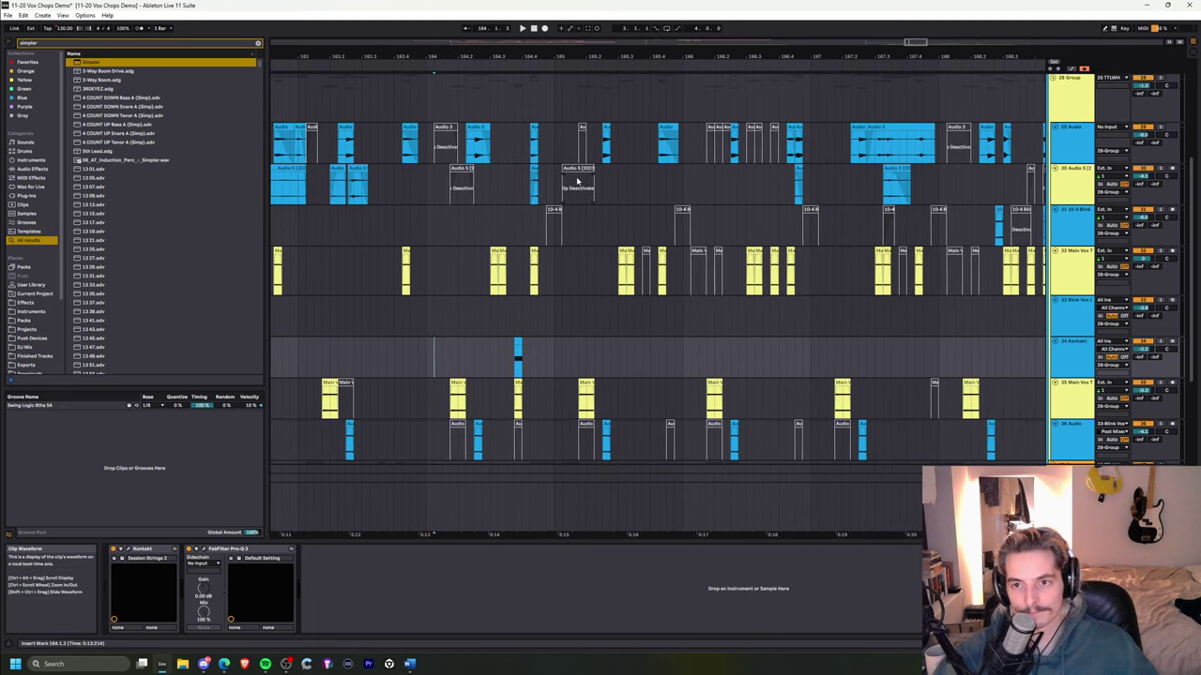
left_click(432, 172)
scroll(642, 198, "up", 4)
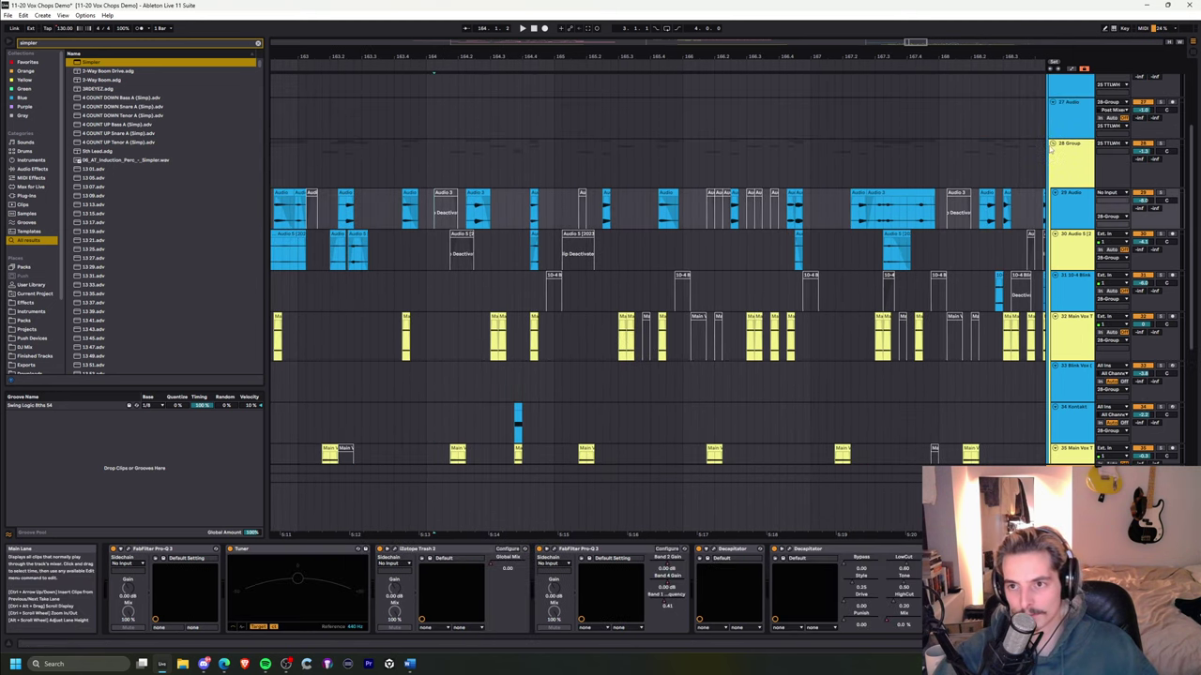
left_click(642, 198)
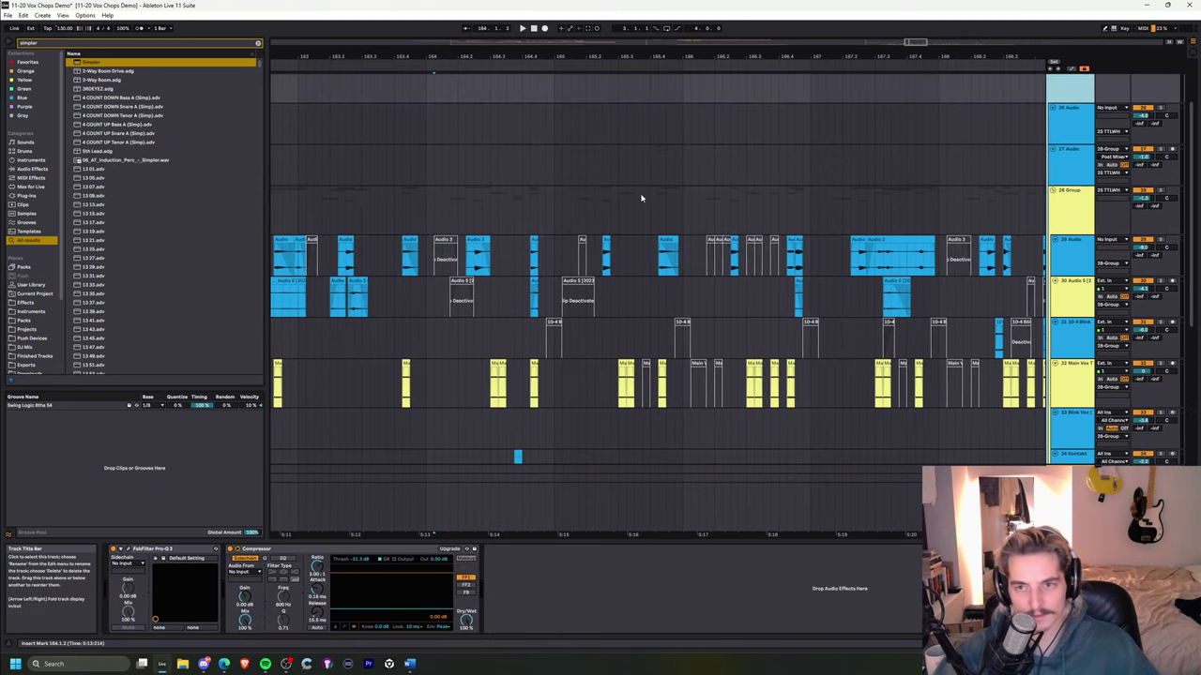
left_click(429, 262)
key("space")
left_click_drag(474, 55, 477, 26)
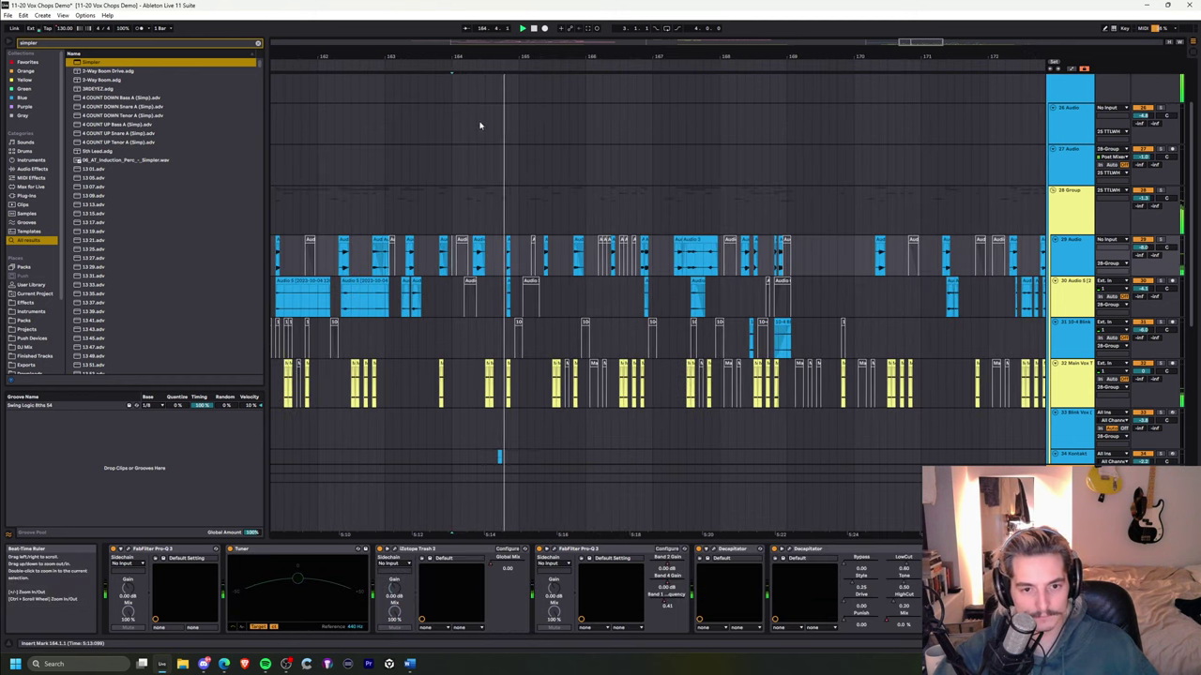
scroll(480, 125, "down", 8)
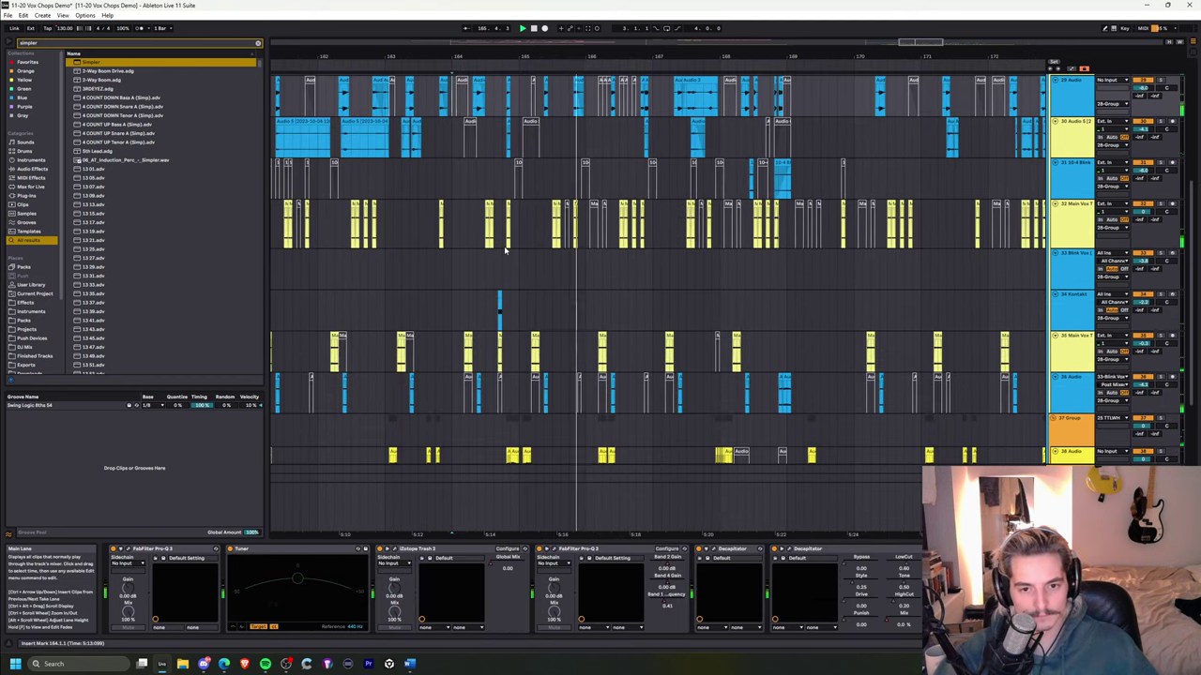
left_click(497, 321)
key("space")
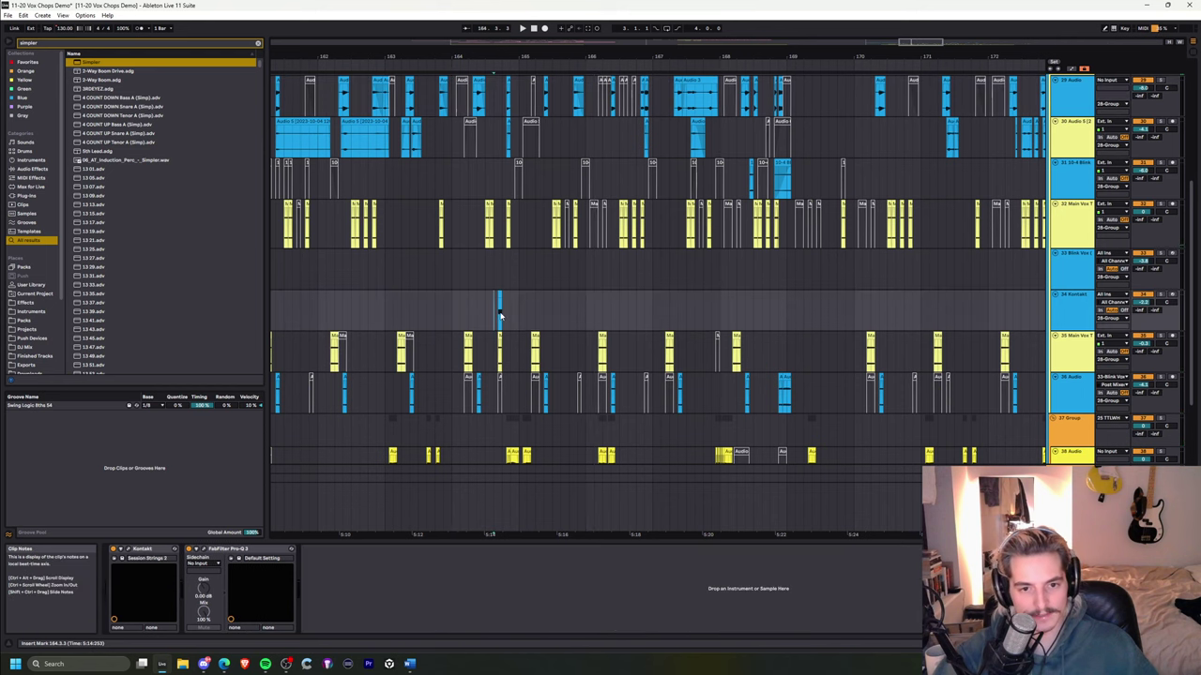
- Highlight the Kontakt clip's spot in bar 164 on track 34, then show the Simpler on track 33
scroll(496, 321, "up", 1)
left_click_drag(494, 56, 550, 63)
scroll(480, 303, "down", 3)
scroll(515, 246, "up", 2)
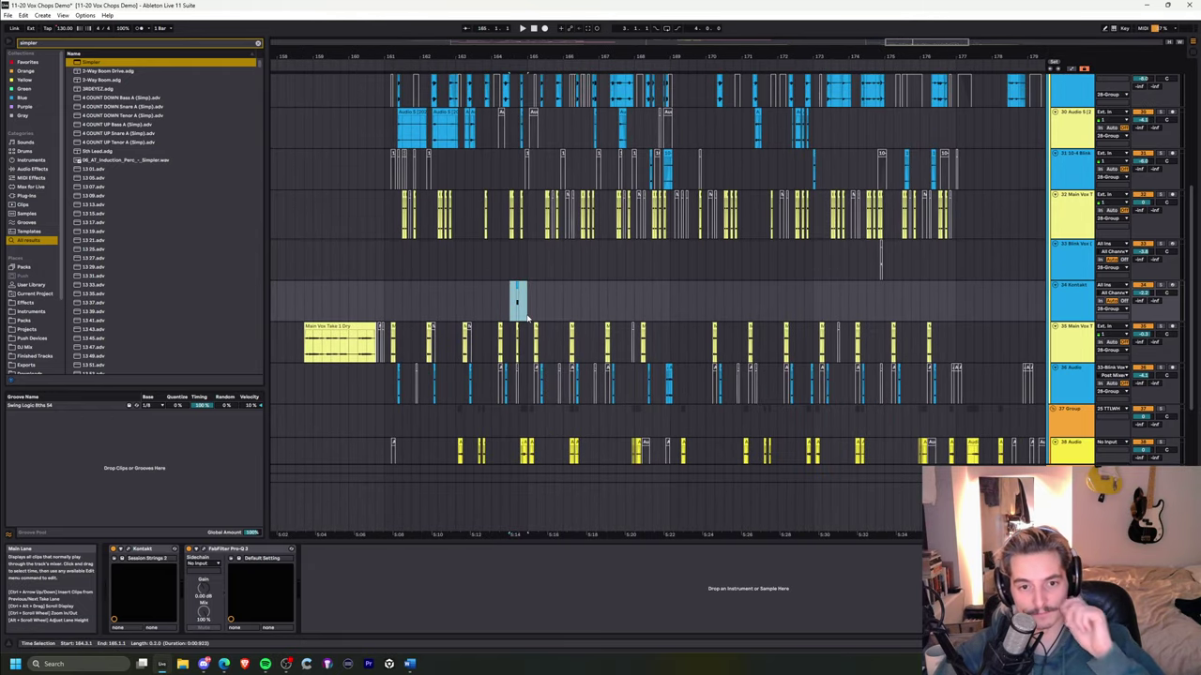
left_click(776, 262)
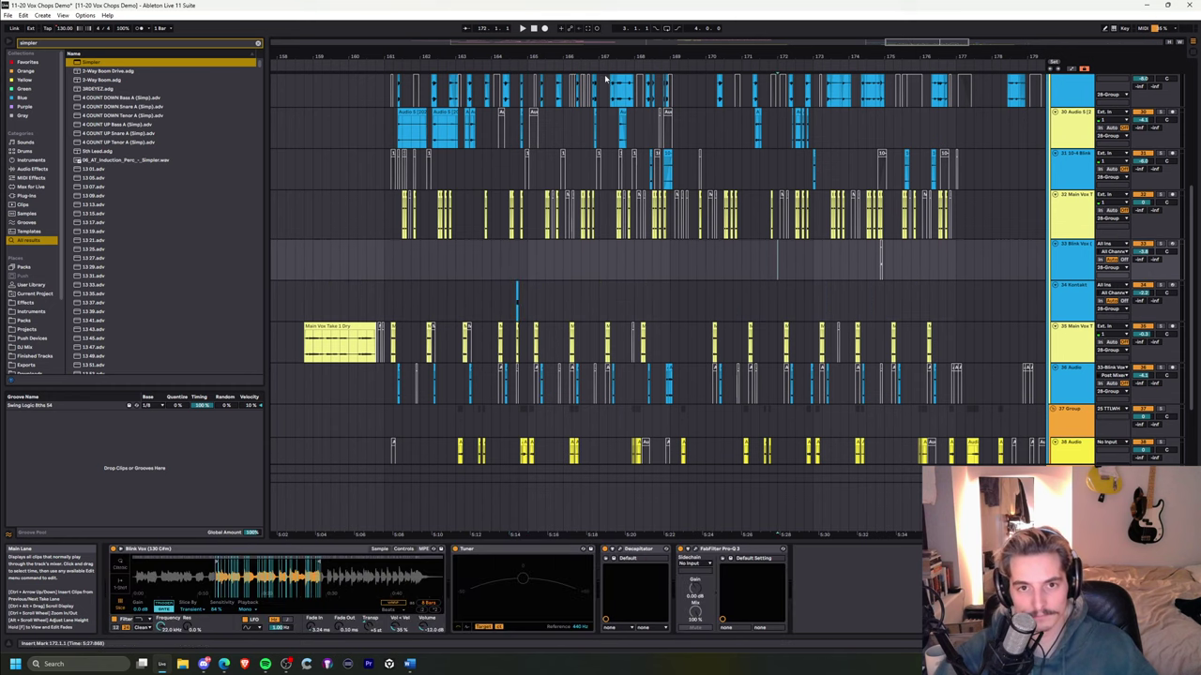
left_click(565, 267)
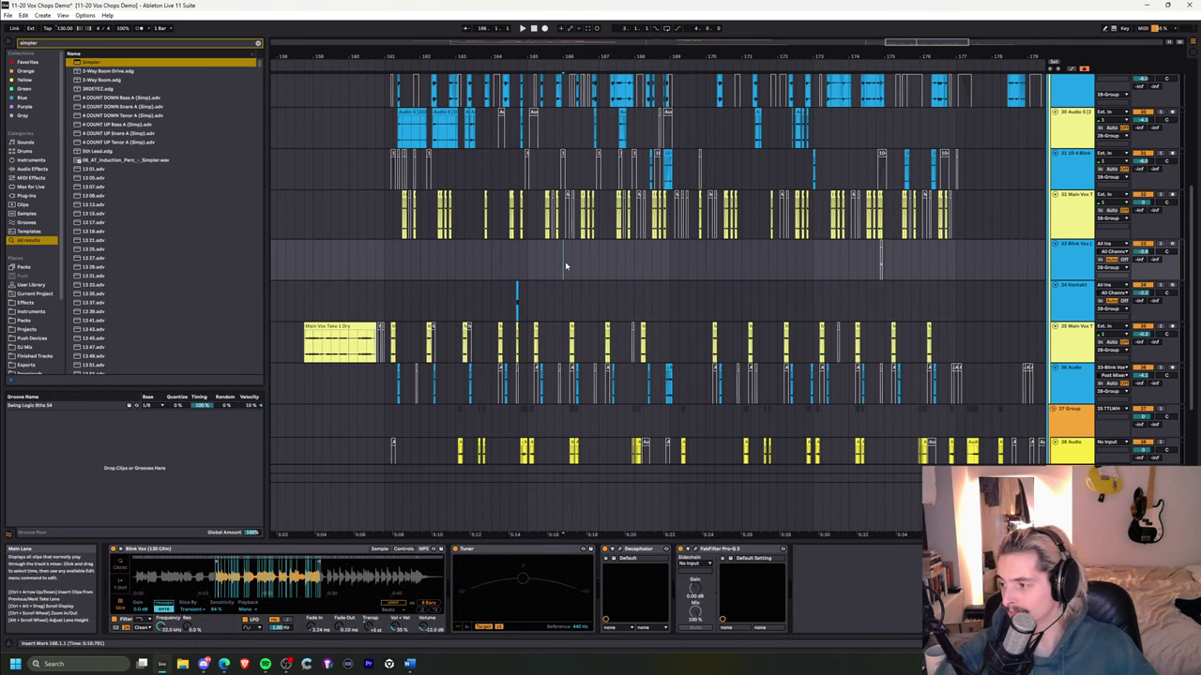
scroll(555, 304, "up", 3)
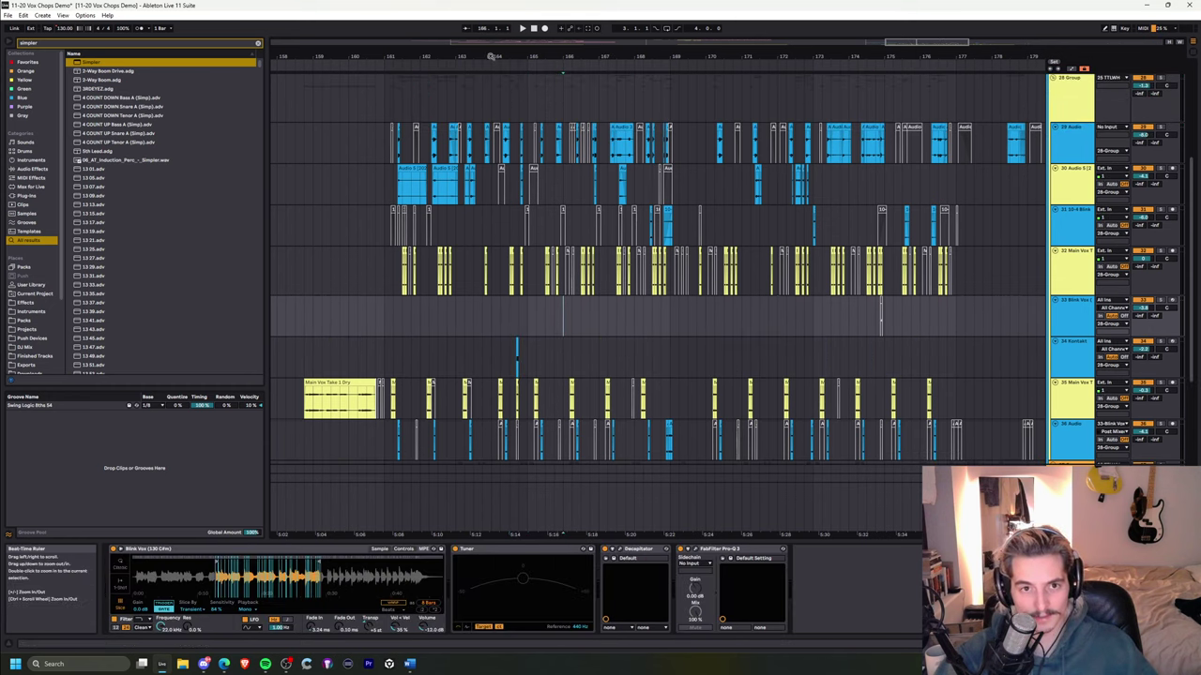
- Solo track 29 and play its chops from bar 162 to about bar 167
left_click_drag(491, 56, 490, 140)
left_click(554, 144)
left_click_drag(442, 55, 473, 4)
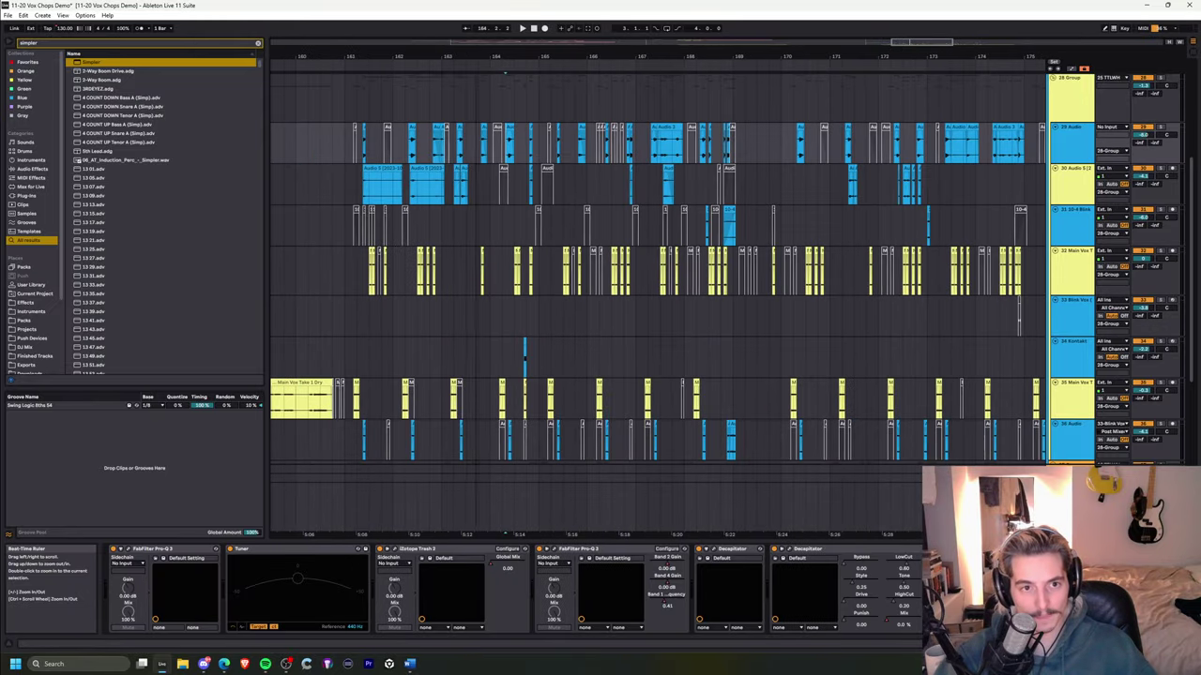
left_click(405, 150)
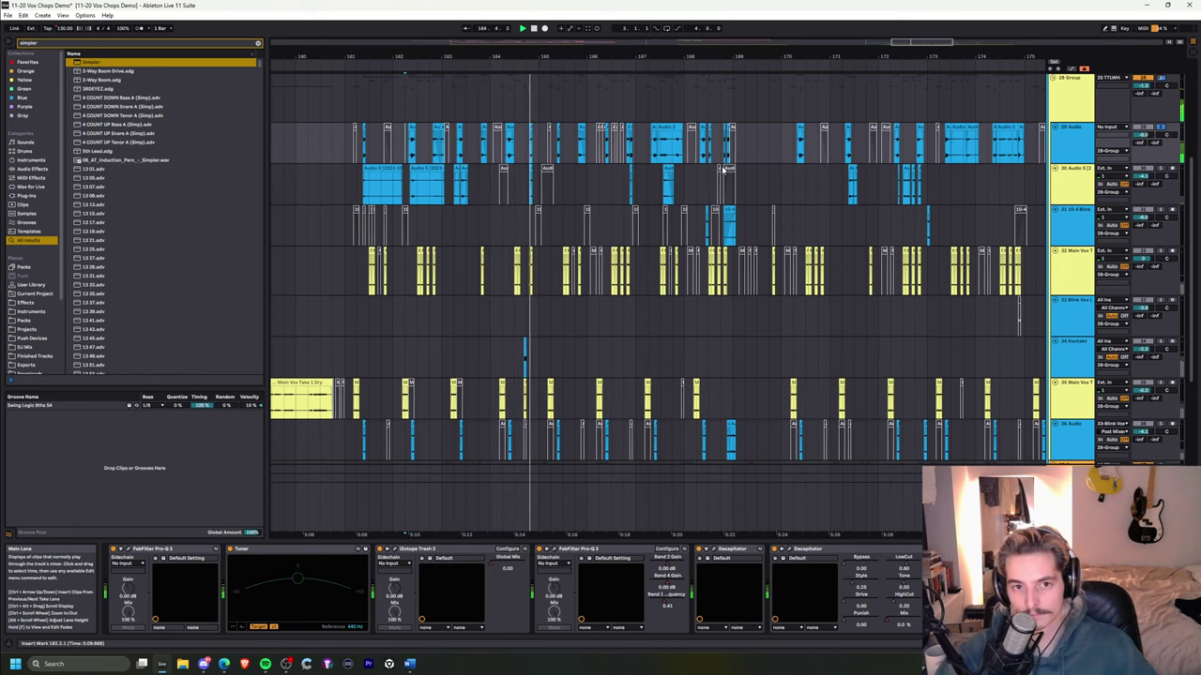
scroll(772, 169, "up", 3)
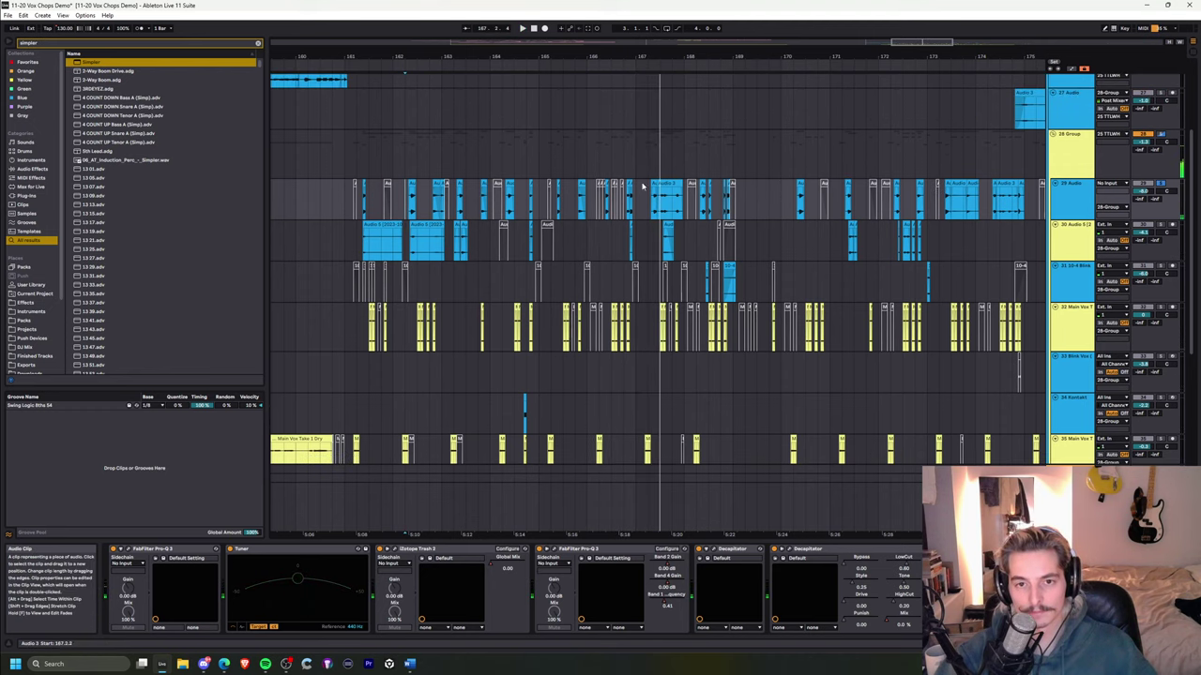
- Highlight the chops around bar 166 on tracks 29 and 32 and compare their placement
left_click(603, 197)
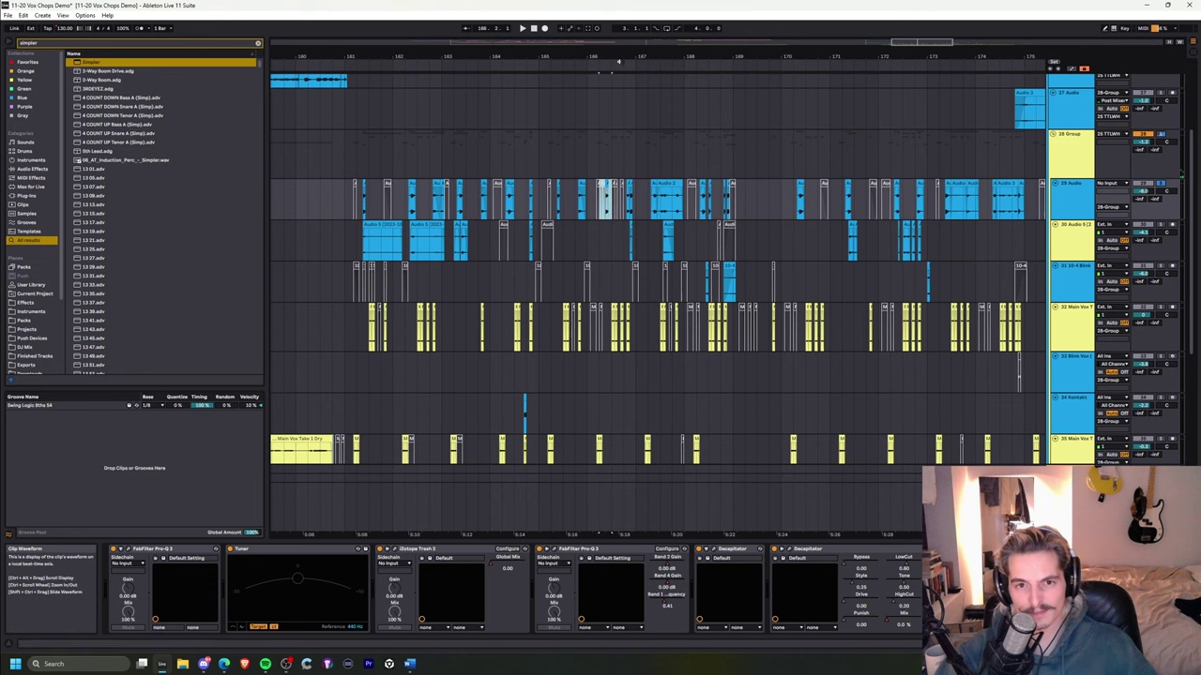
left_click_drag(618, 62, 542, 85)
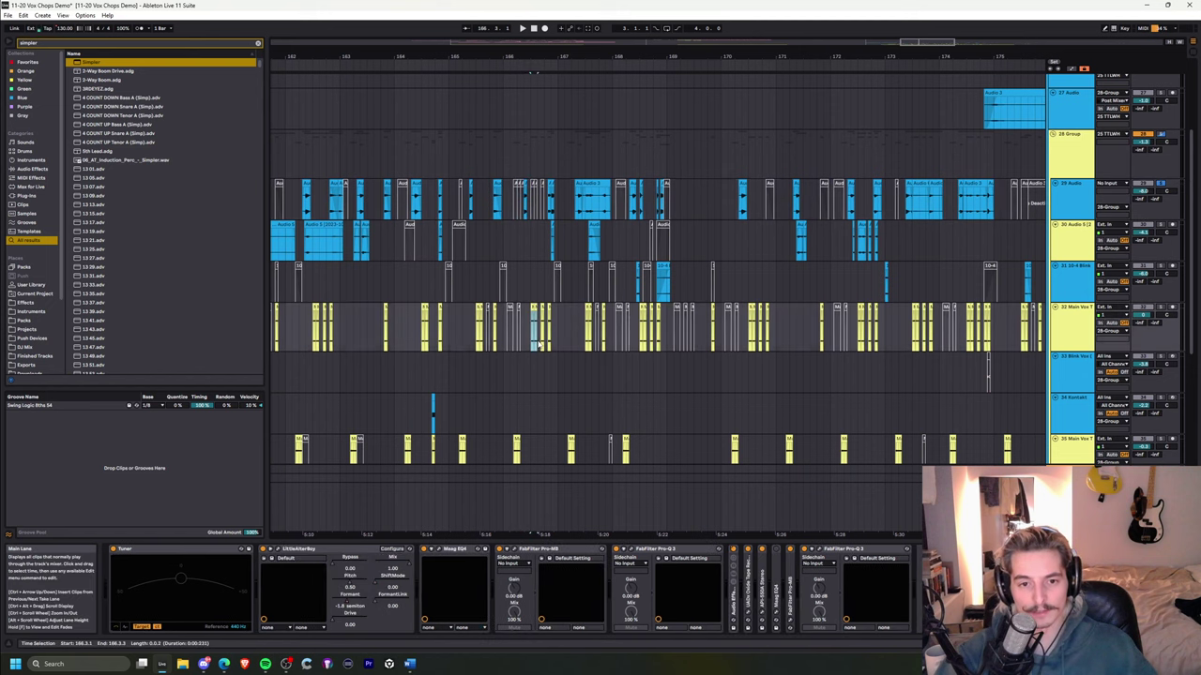
left_click_drag(531, 59, 531, 94)
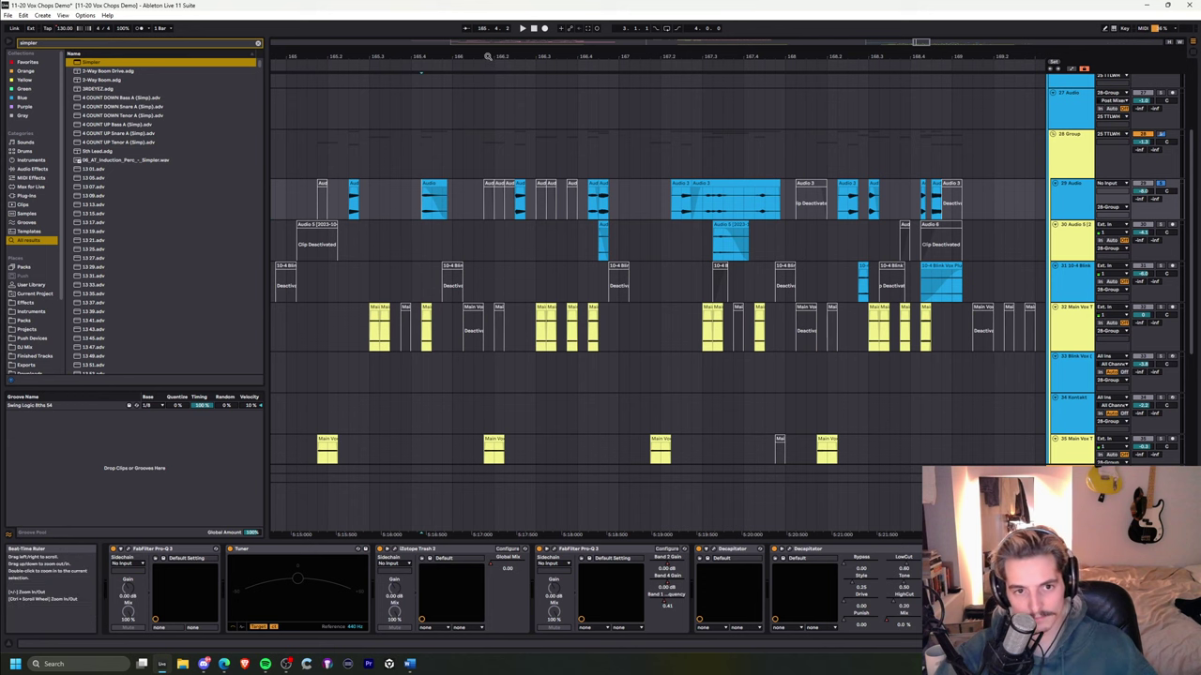
left_click_drag(487, 57, 486, 23)
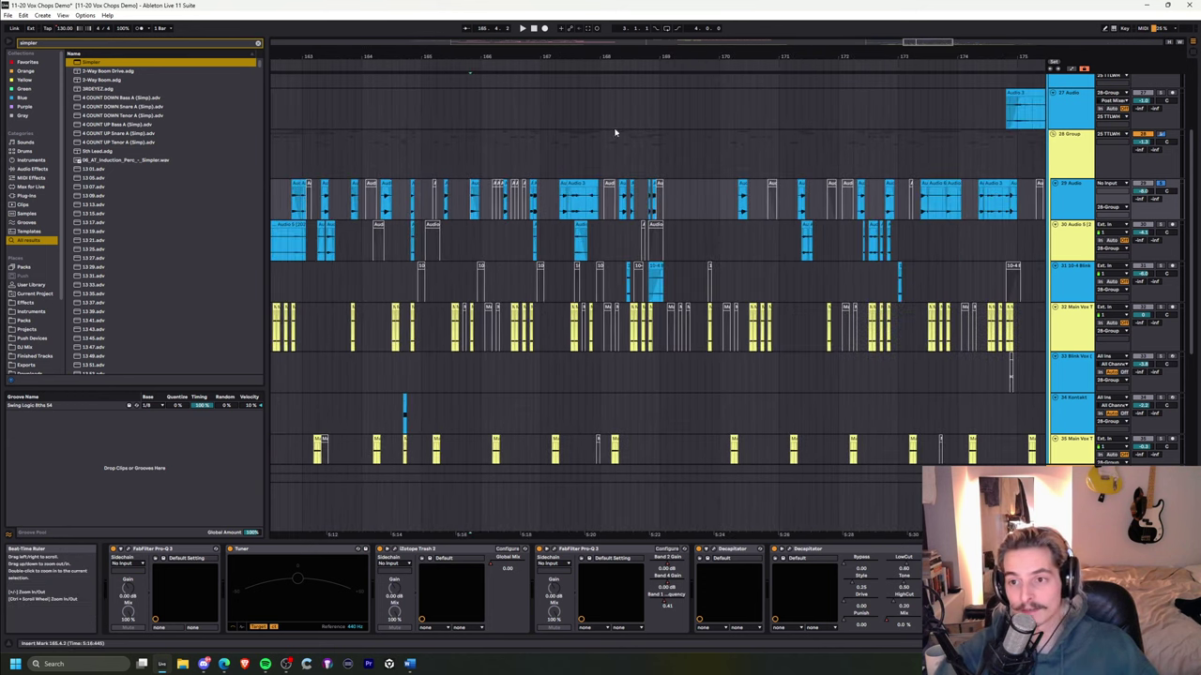
left_click(515, 335)
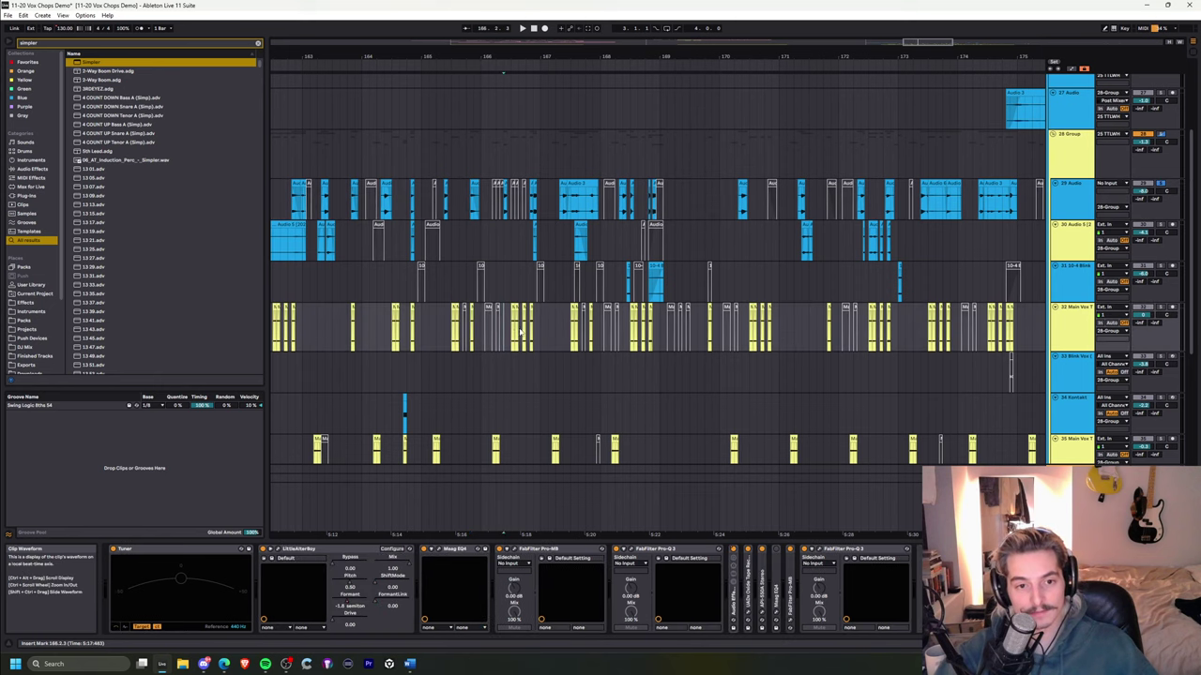
left_click_drag(495, 61, 519, 32)
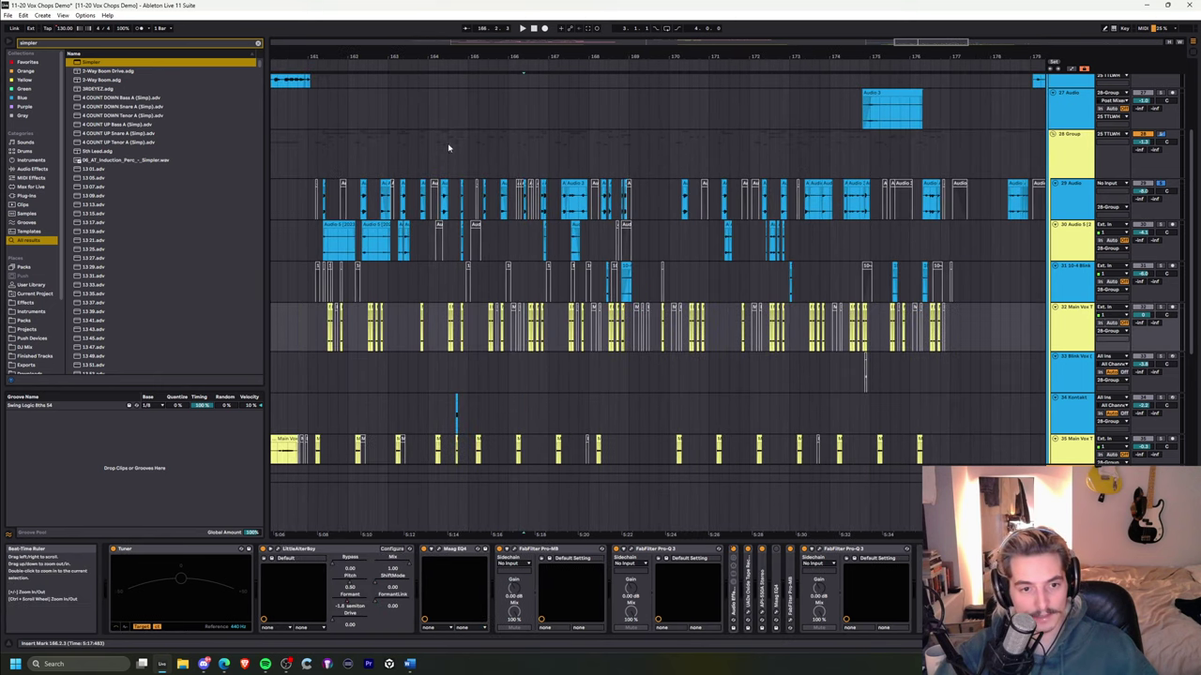
- Solo the chop group on track 28, then highlight the track 29 chops around bar 163 and play that passage
left_click(311, 208)
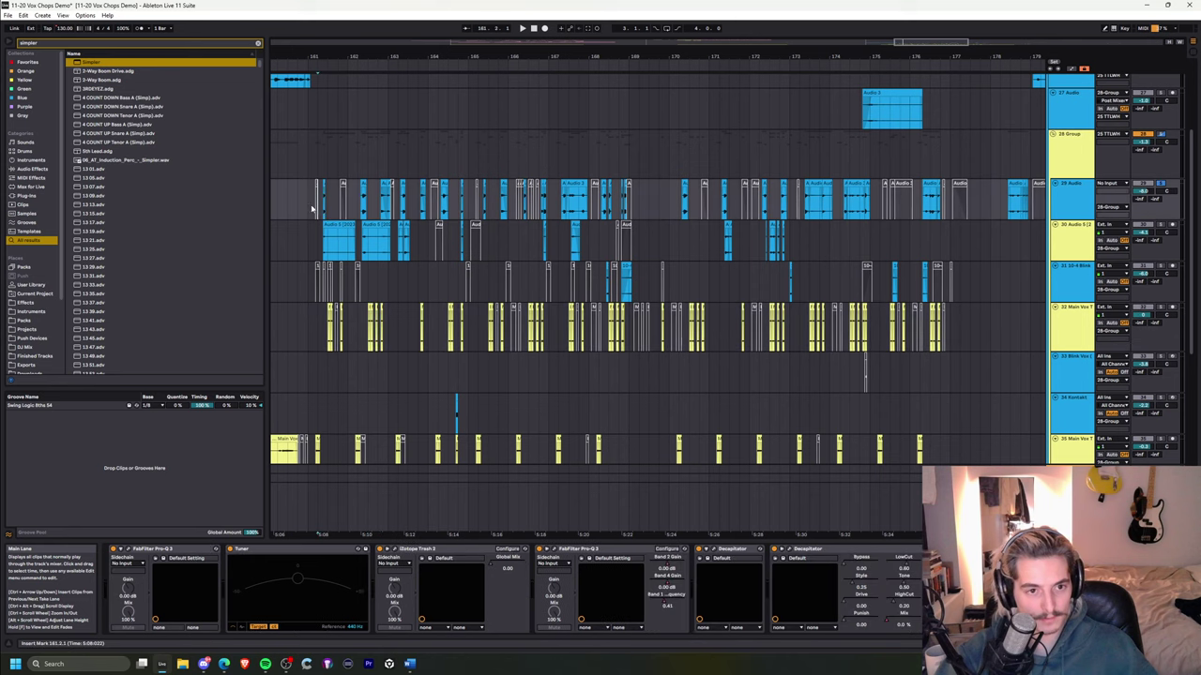
scroll(1160, 142, "up", 1)
left_click(1160, 143)
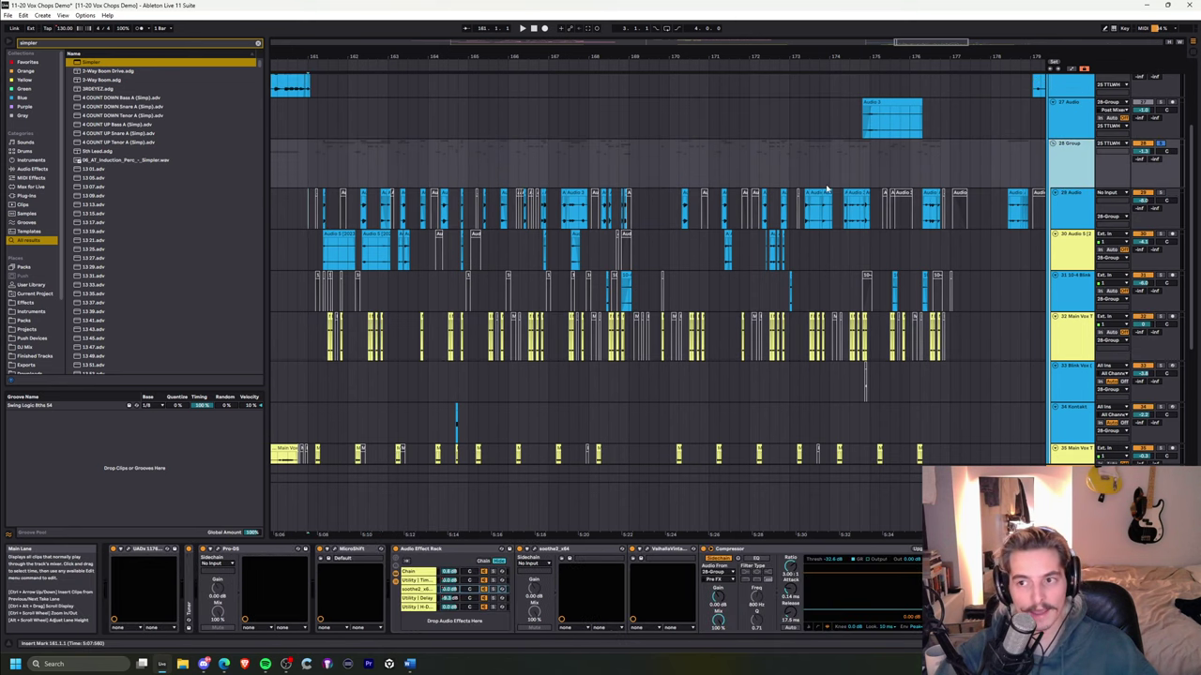
left_click_drag(356, 57, 558, 113)
left_click_drag(580, 224, 771, 227)
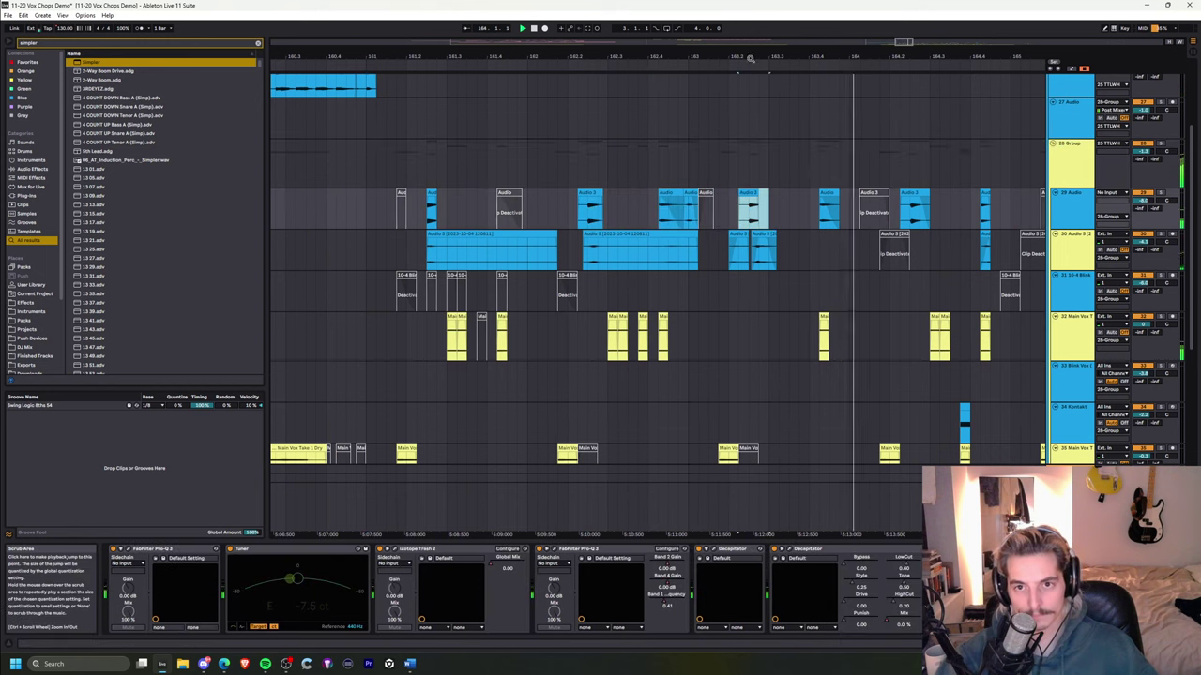
left_click_drag(750, 59, 652, 76)
key("space")
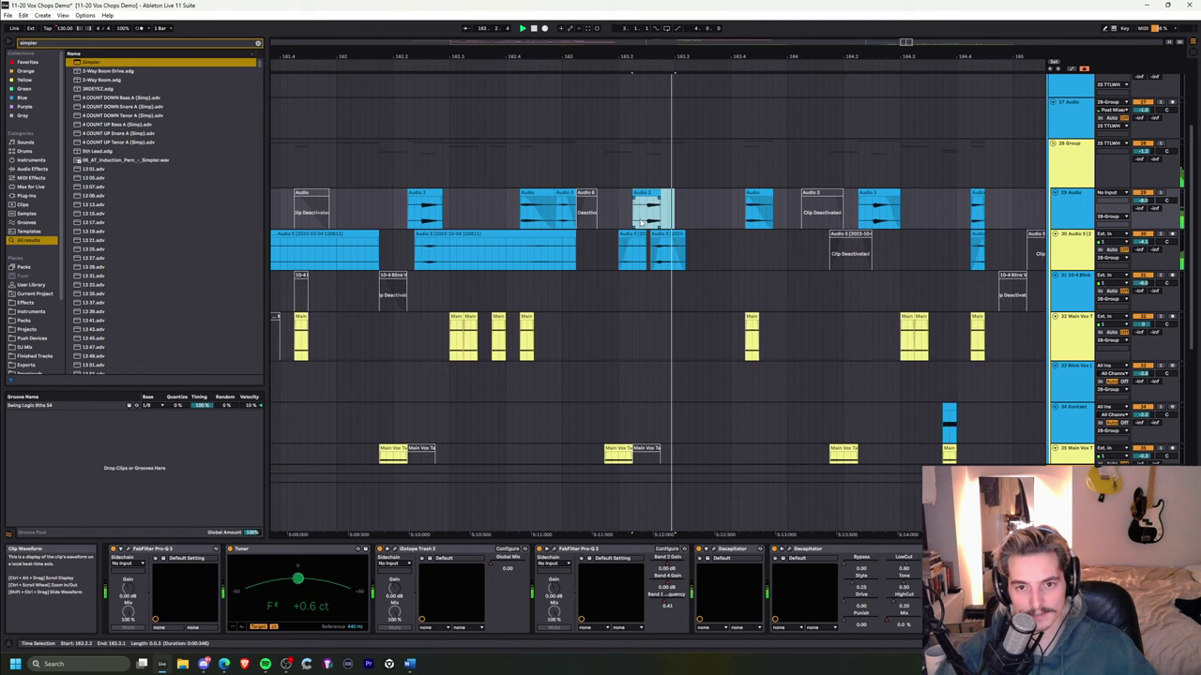
- Play the whole chop group from the track 29 chop at about 163.2, following the layers down to track 36
key("space")
left_click(643, 212)
left_click(1160, 144)
key("space")
scroll(792, 382, "down", 3)
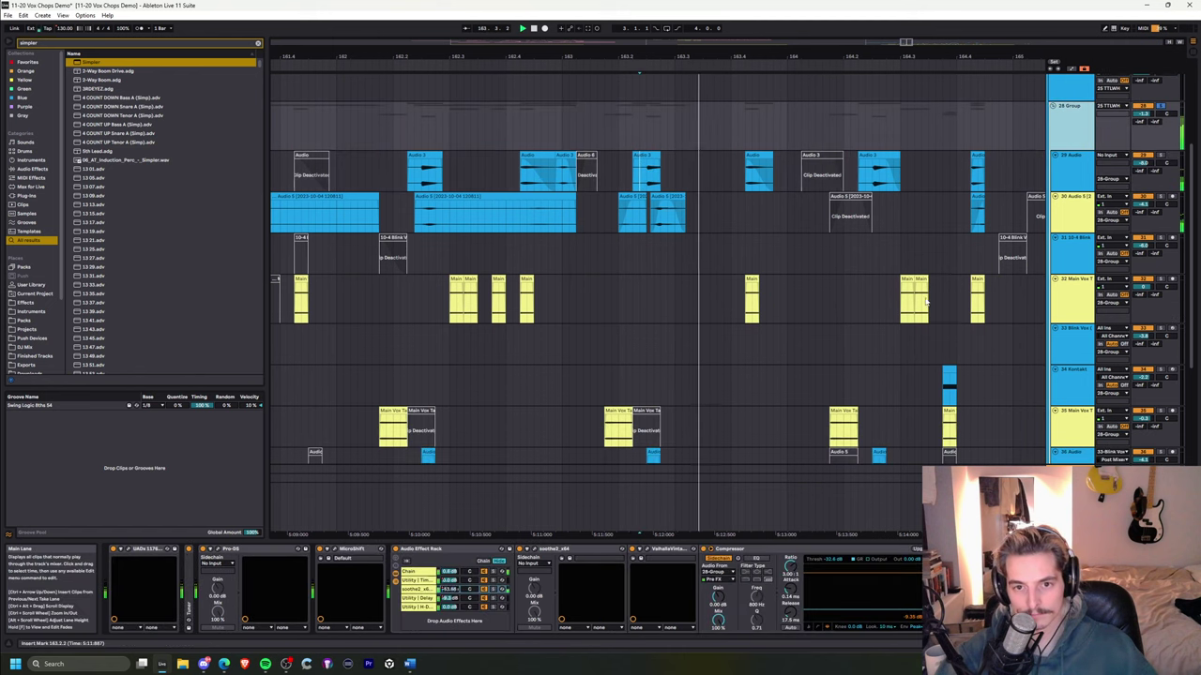
key("space")
scroll(792, 382, "down", 3)
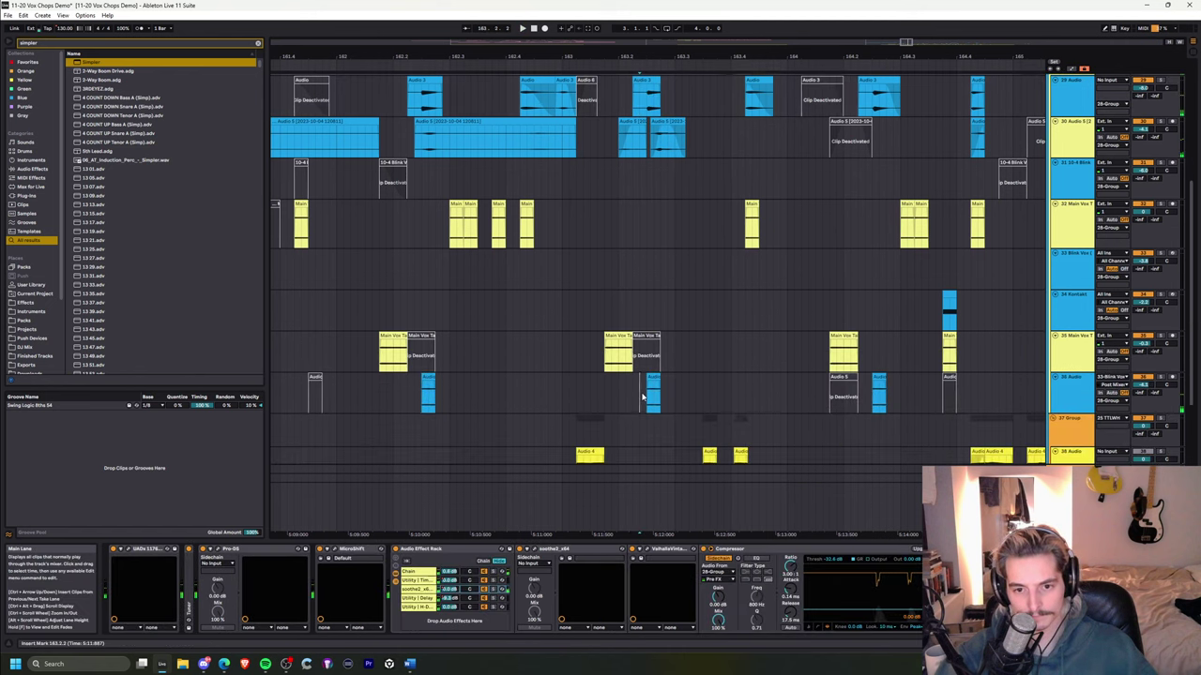
- Solo tracks 29 and 36 together and play their combined chops from about 163.2
left_click(645, 399)
left_click(646, 226)
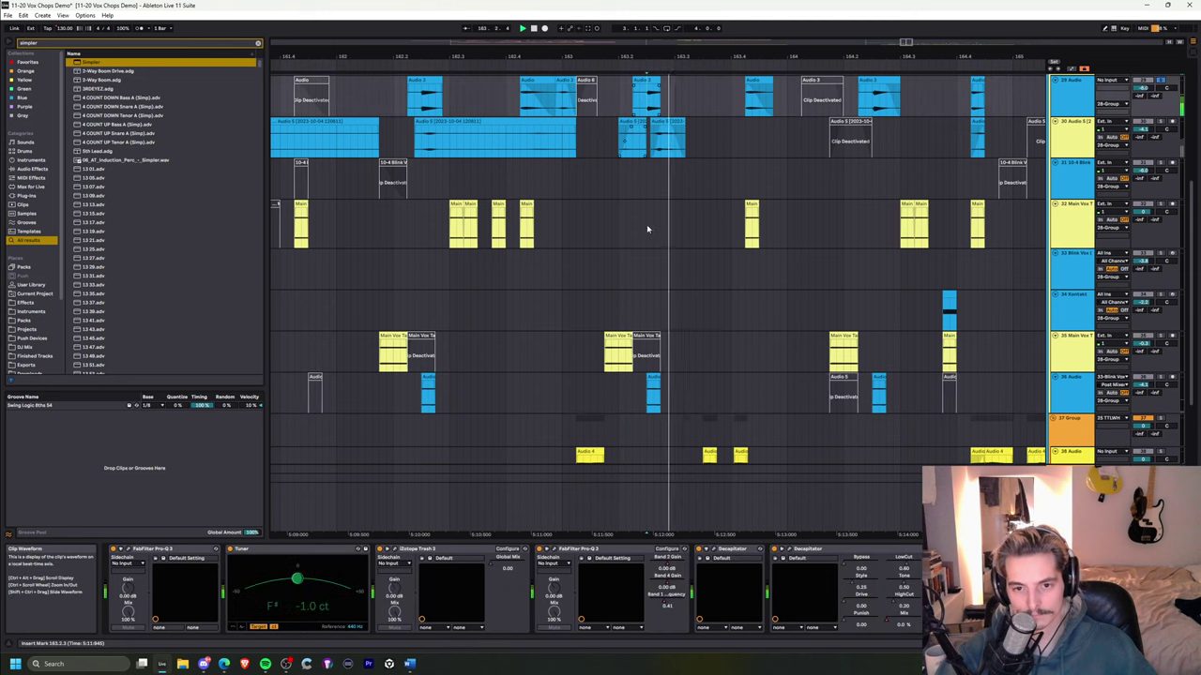
key("space")
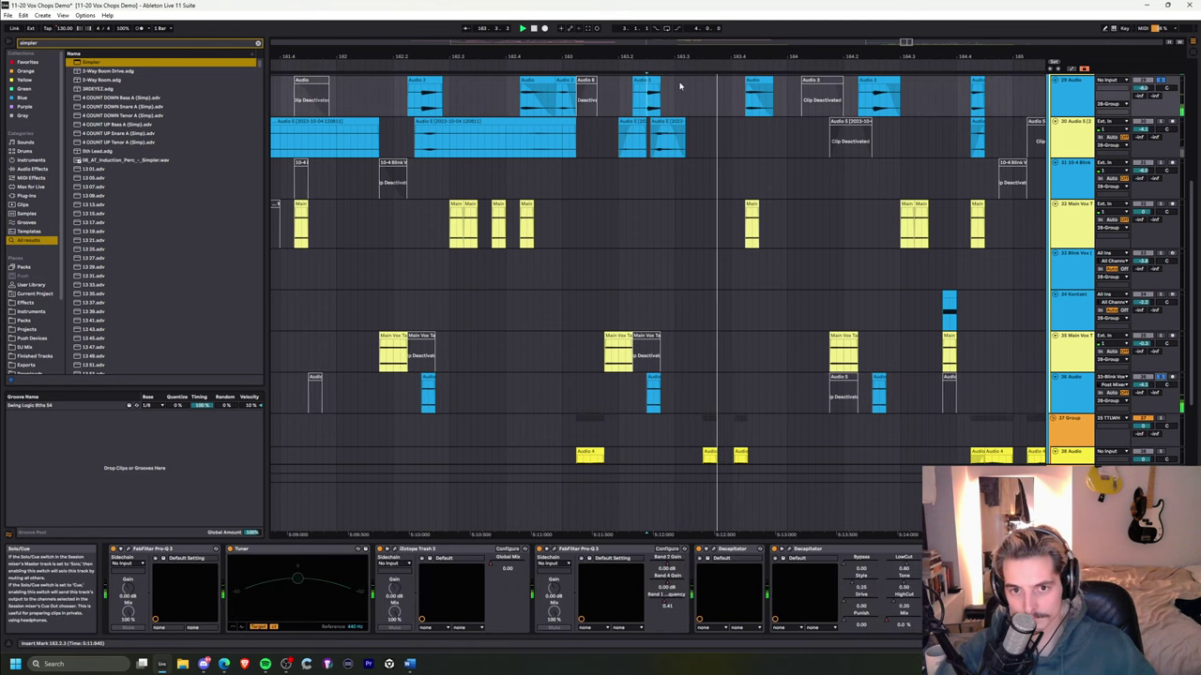
scroll(668, 238, "down", 3)
scroll(657, 226, "up", 2)
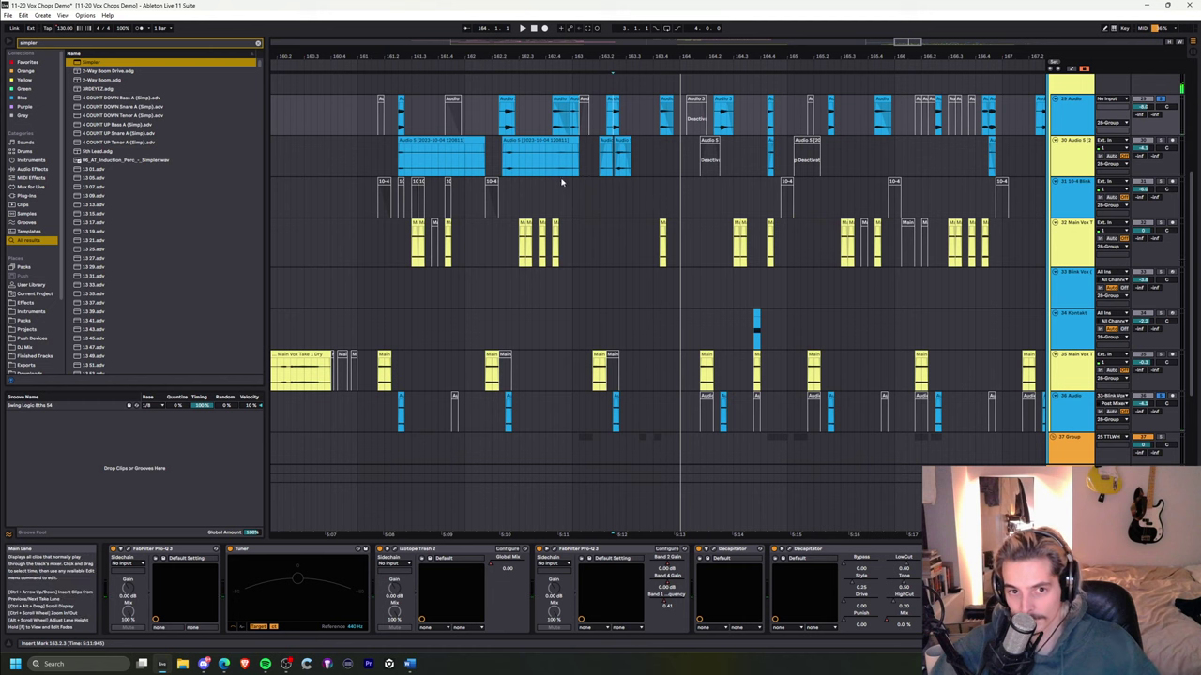
- Solo track 30 and play its longer chops from bar 162, then from the start of the pattern in bar 161
left_click(508, 167)
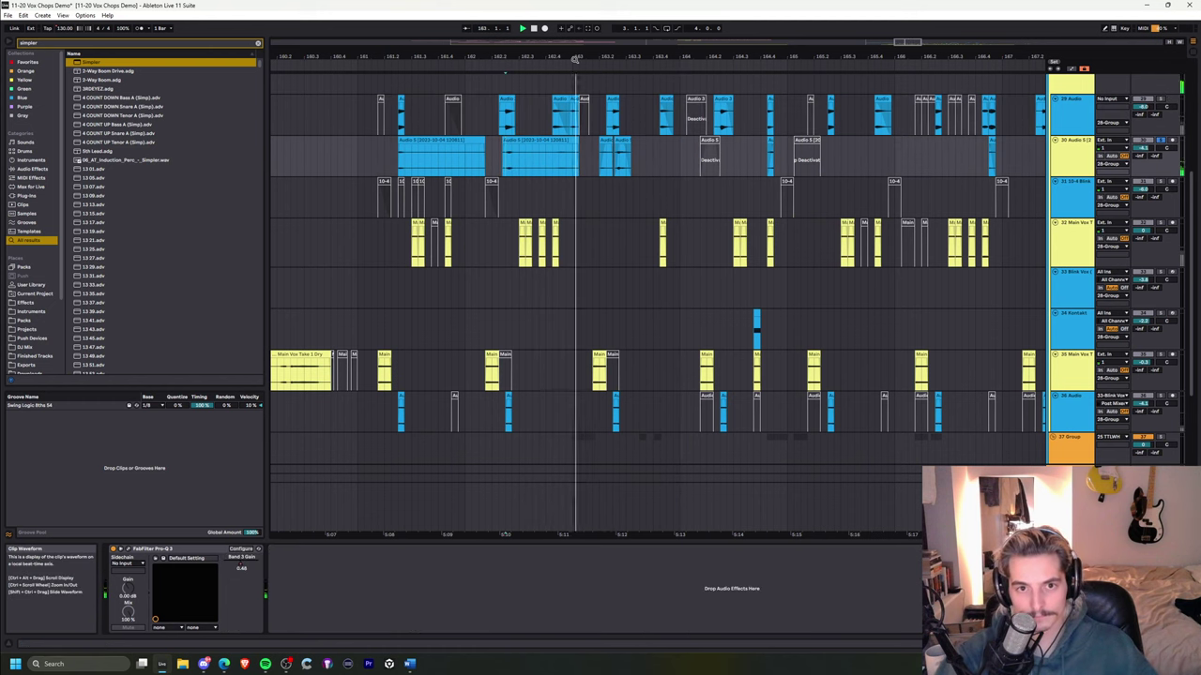
left_click_drag(572, 57, 394, 56)
left_click(328, 162)
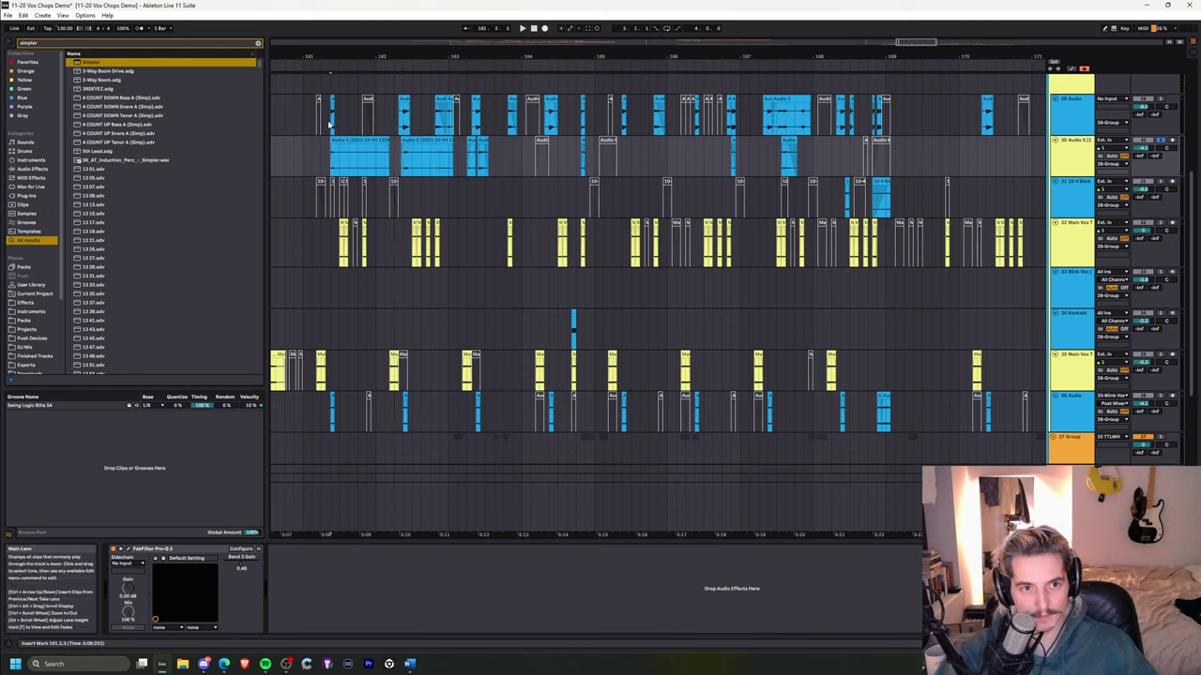
left_click(328, 125)
key("space")
key("space")
left_click(323, 168)
key("space")
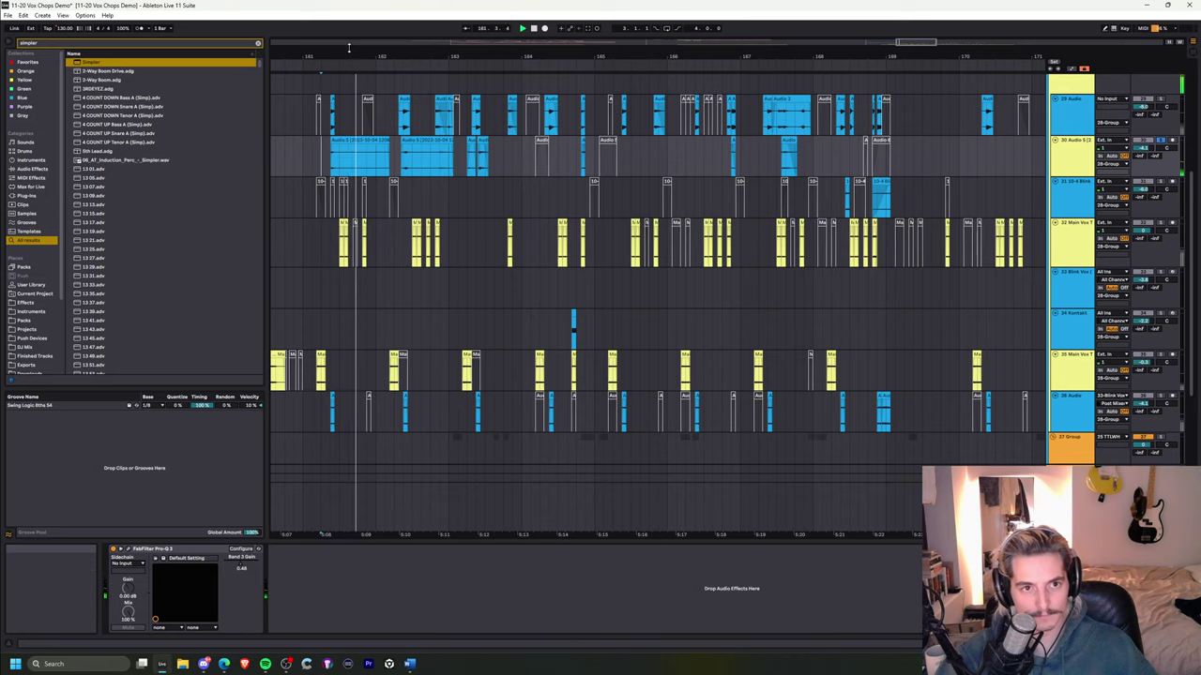
key("space")
- Solo the Main Vox chops on track 32 and play them from bar 162
left_click_drag(350, 54, 350, 41)
scroll(813, 235, "down", 1)
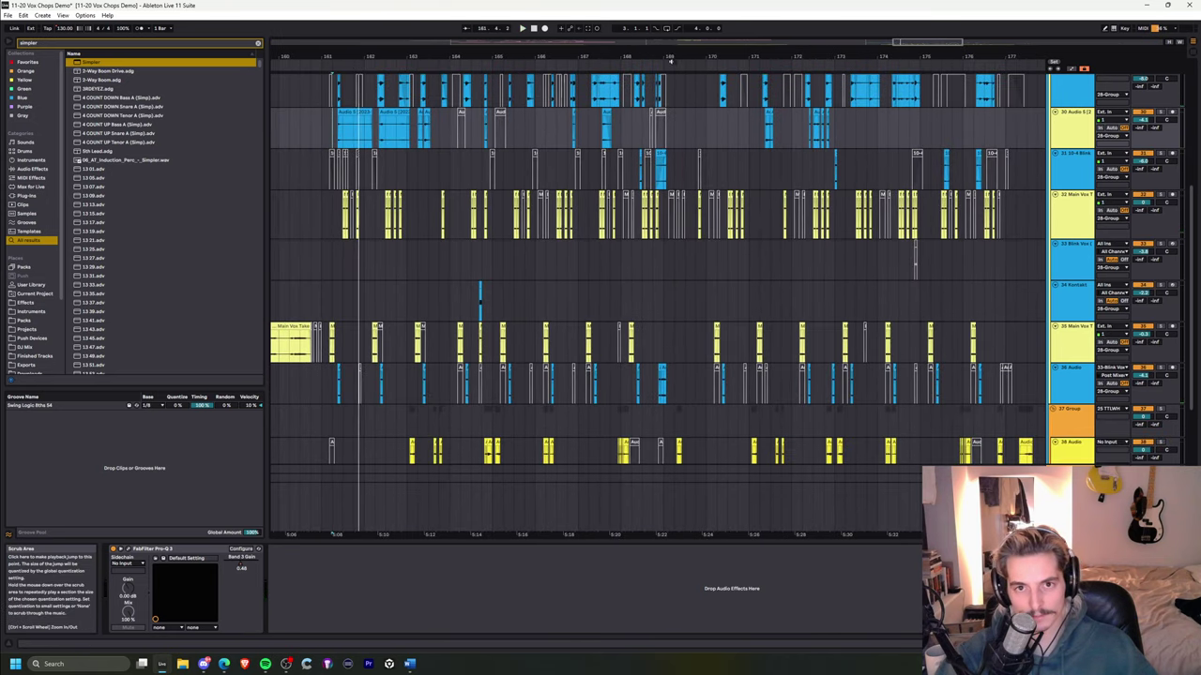
left_click_drag(669, 57, 560, 44)
scroll(897, 199, "up", 2)
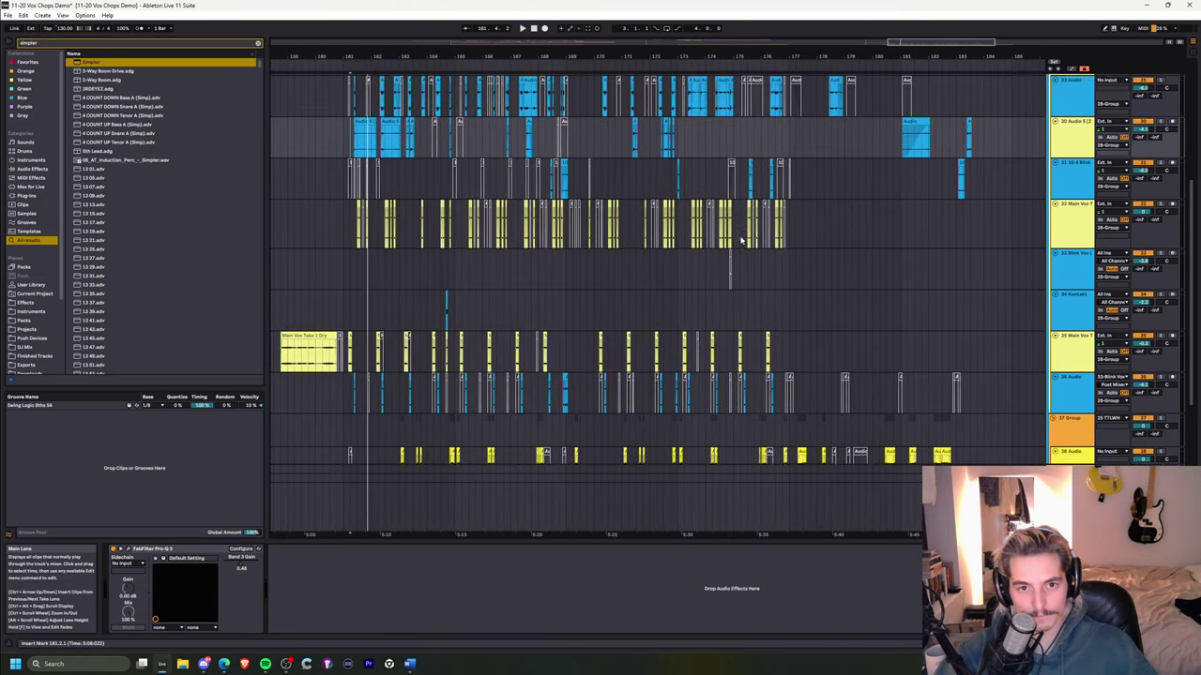
scroll(805, 272, "down", 3)
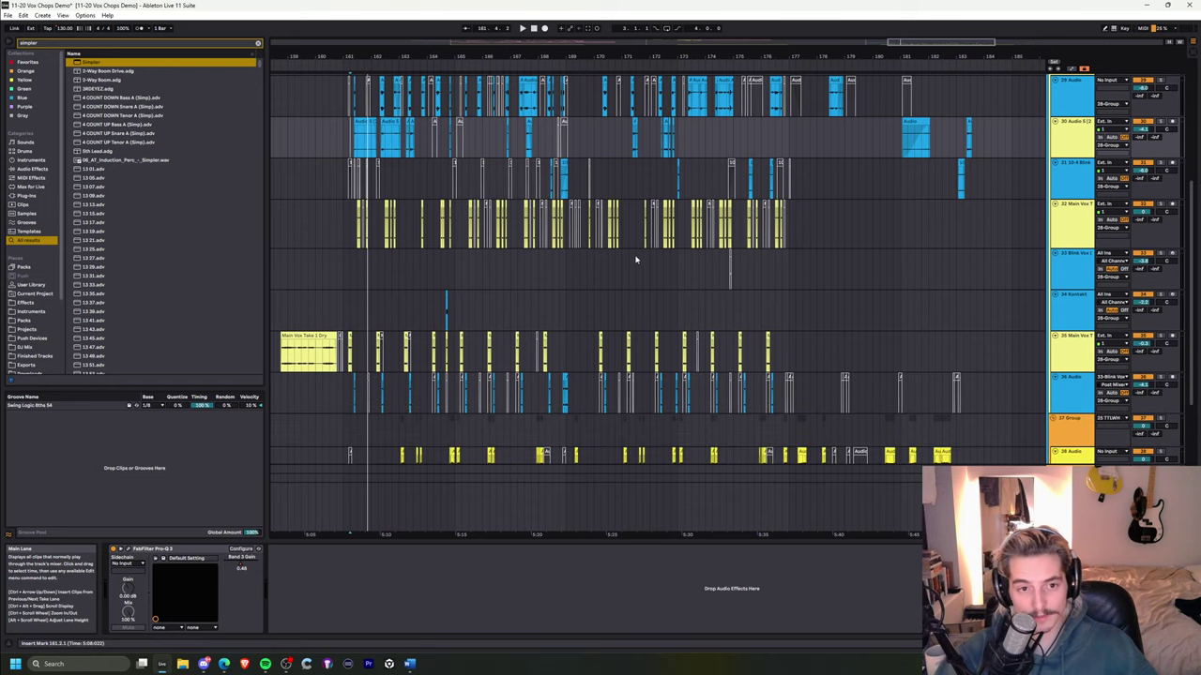
left_click_drag(370, 55, 371, 94)
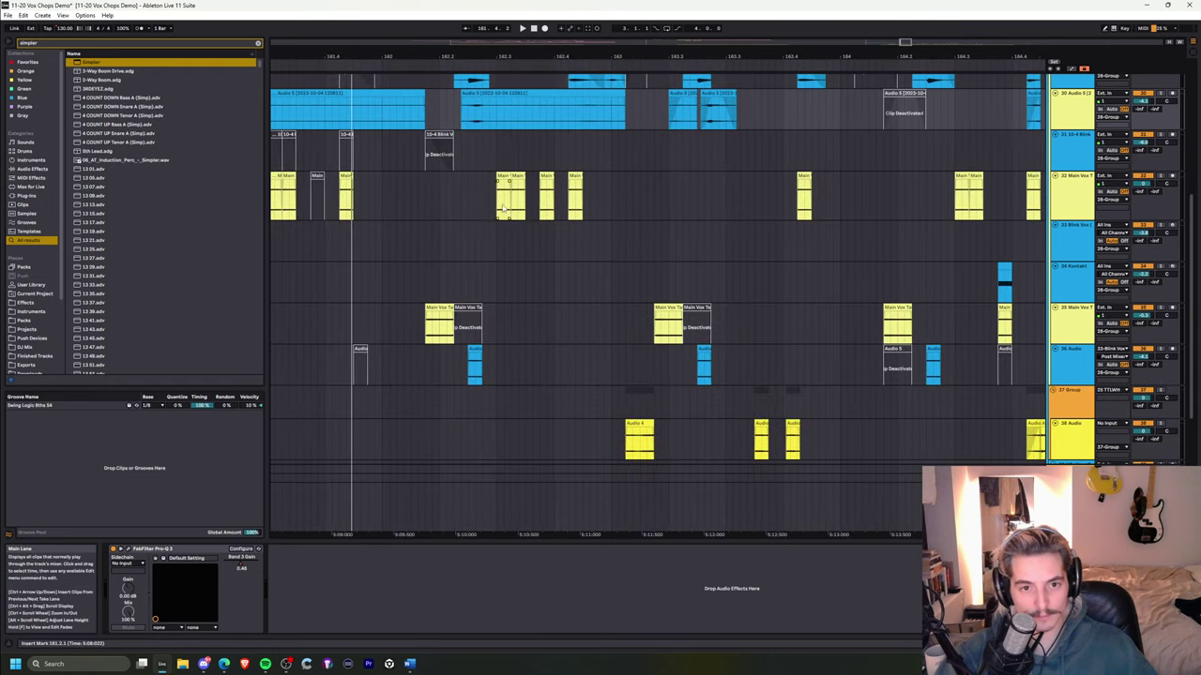
left_click(484, 197)
key("space")
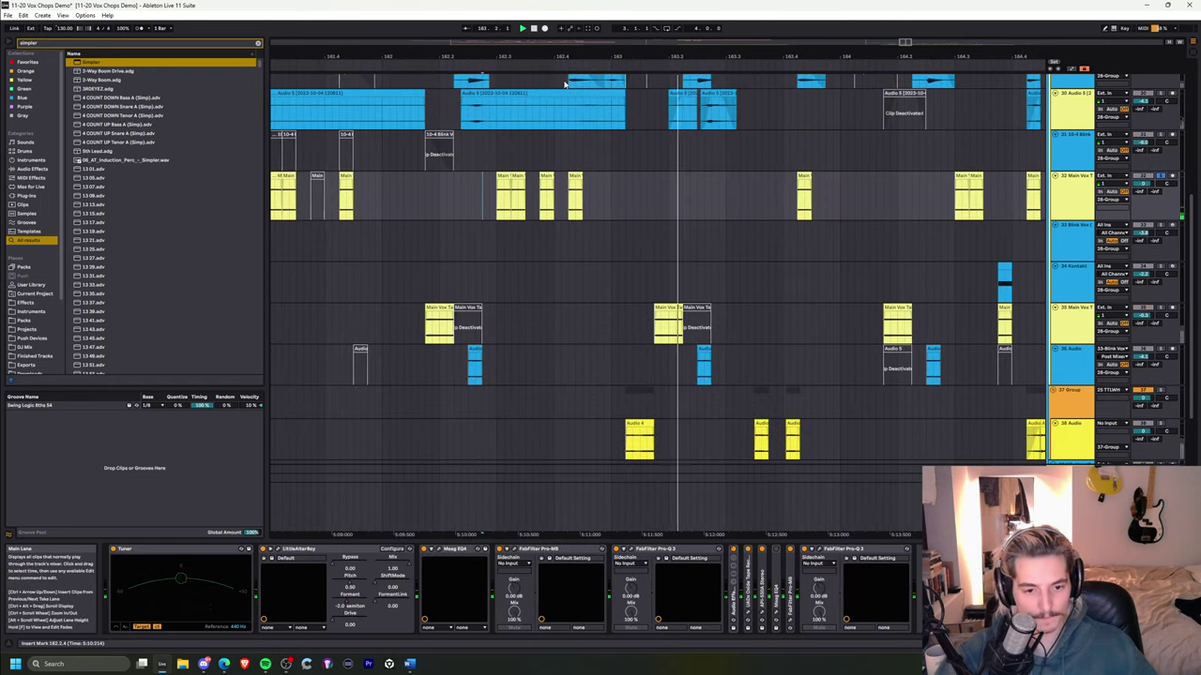
left_click_drag(548, 55, 451, 16)
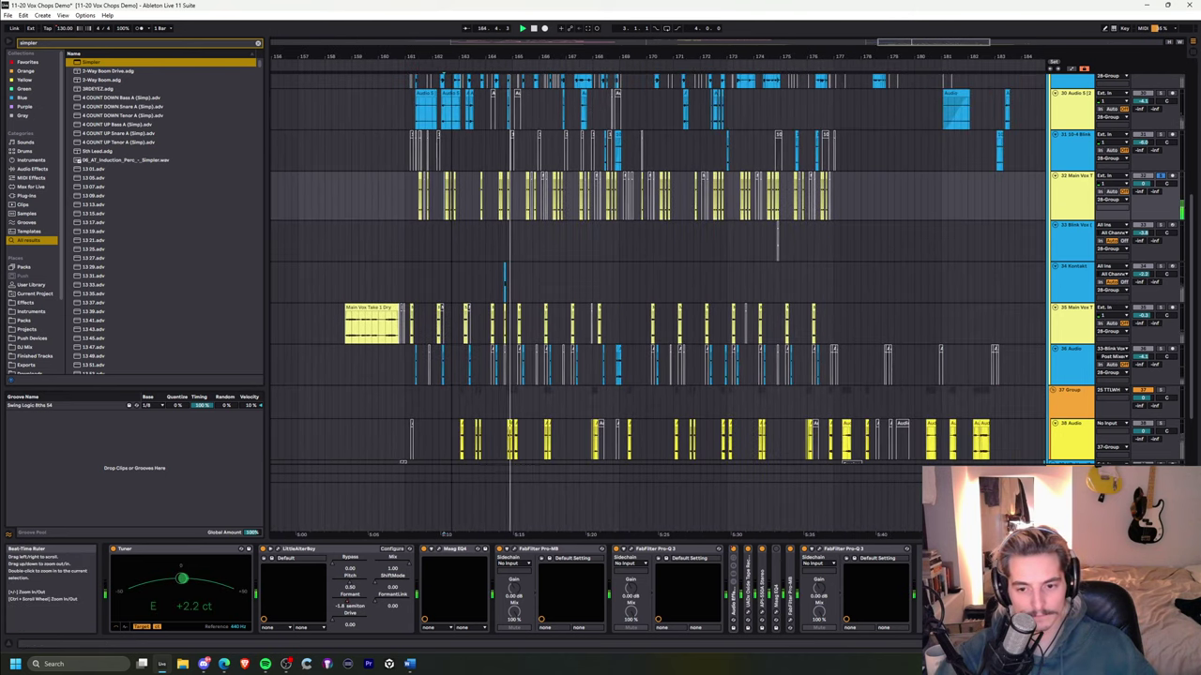
- Show the Maag EQ4 settings that follow LittleAlterBoy on track 32, then close the plugin
left_click(440, 550)
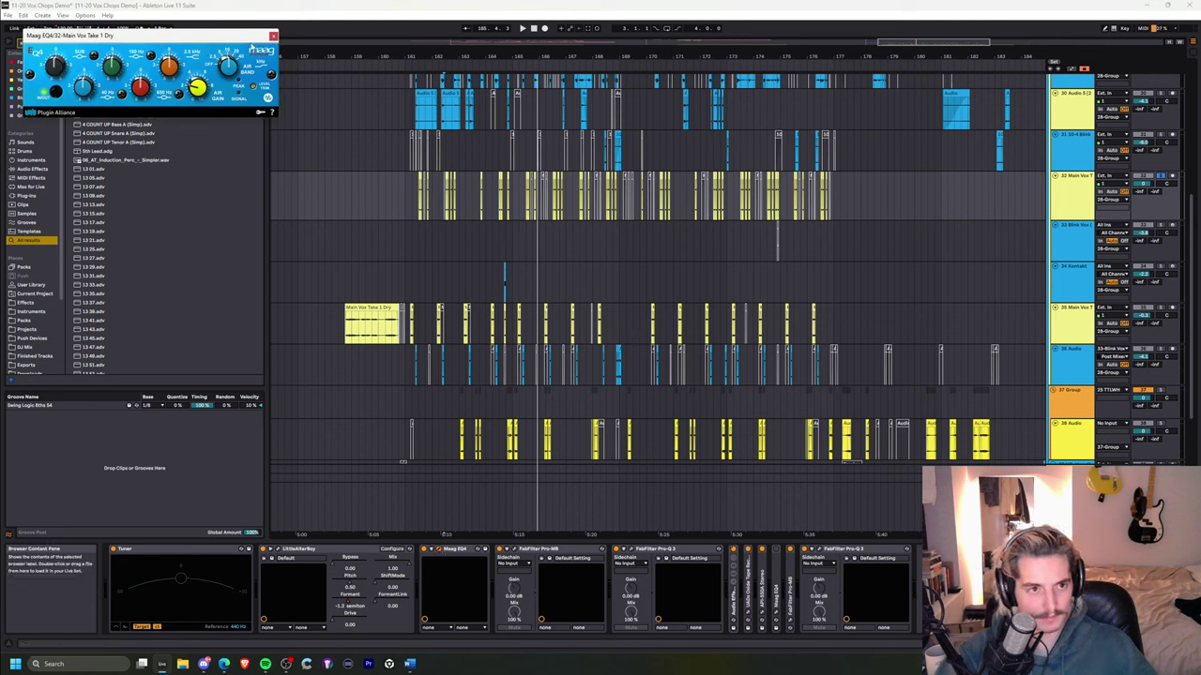
left_click_drag(264, 39, 457, 335)
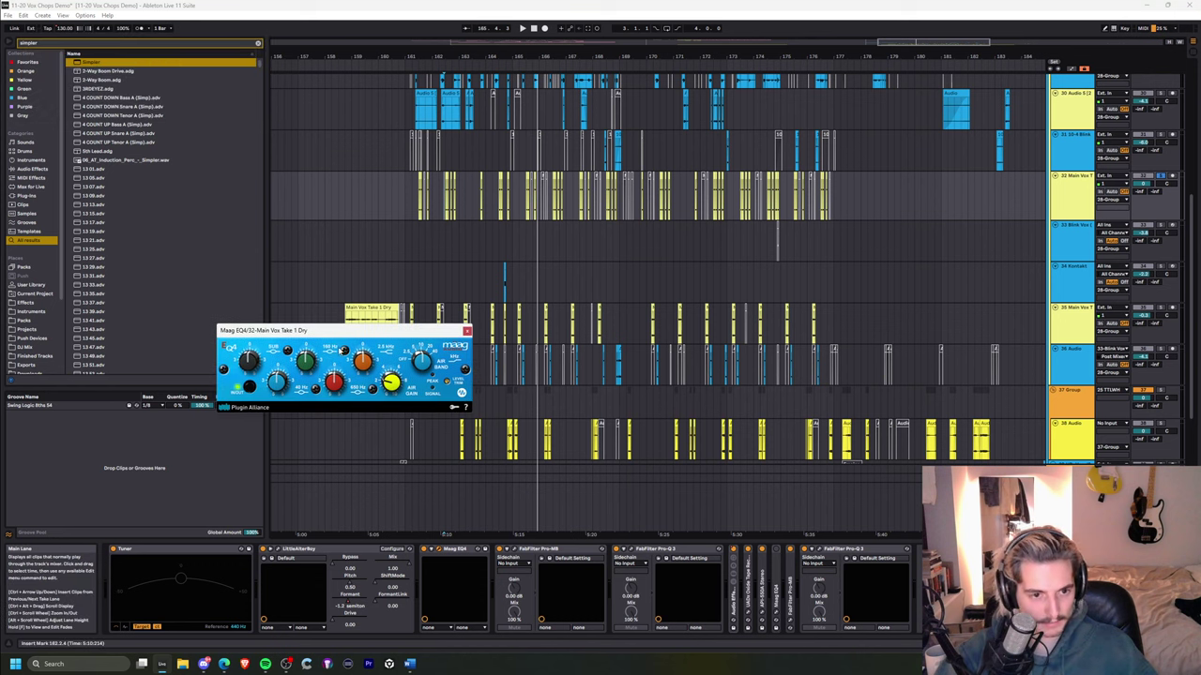
left_click(467, 331)
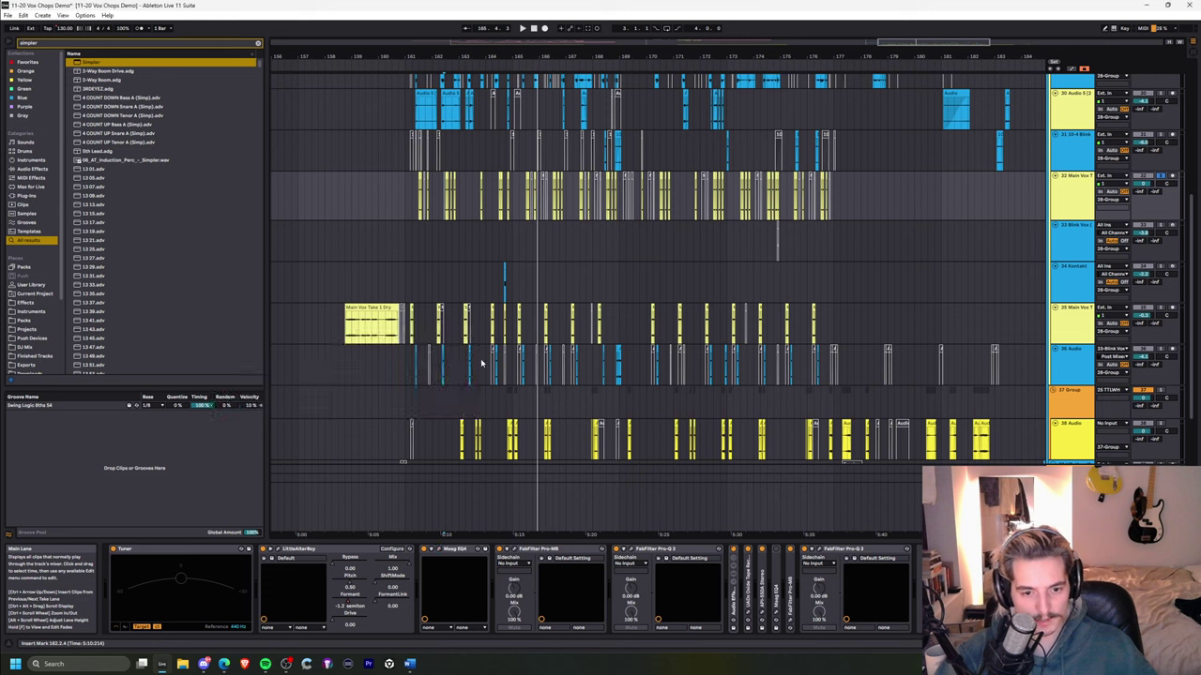
- Inspect both FabFilter Pro-MB bands on track 32 during playback, then show the Pro-Q 3 curve and collapse that device
left_click(514, 549)
key("space")
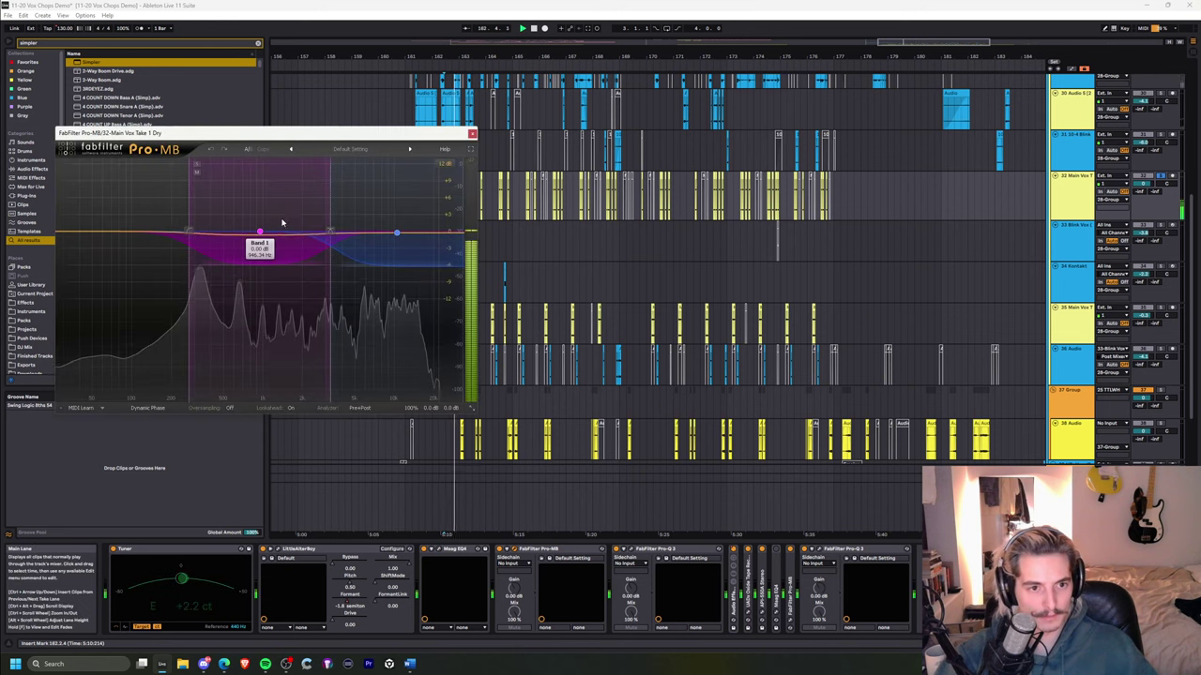
left_click(261, 232)
left_click(397, 231)
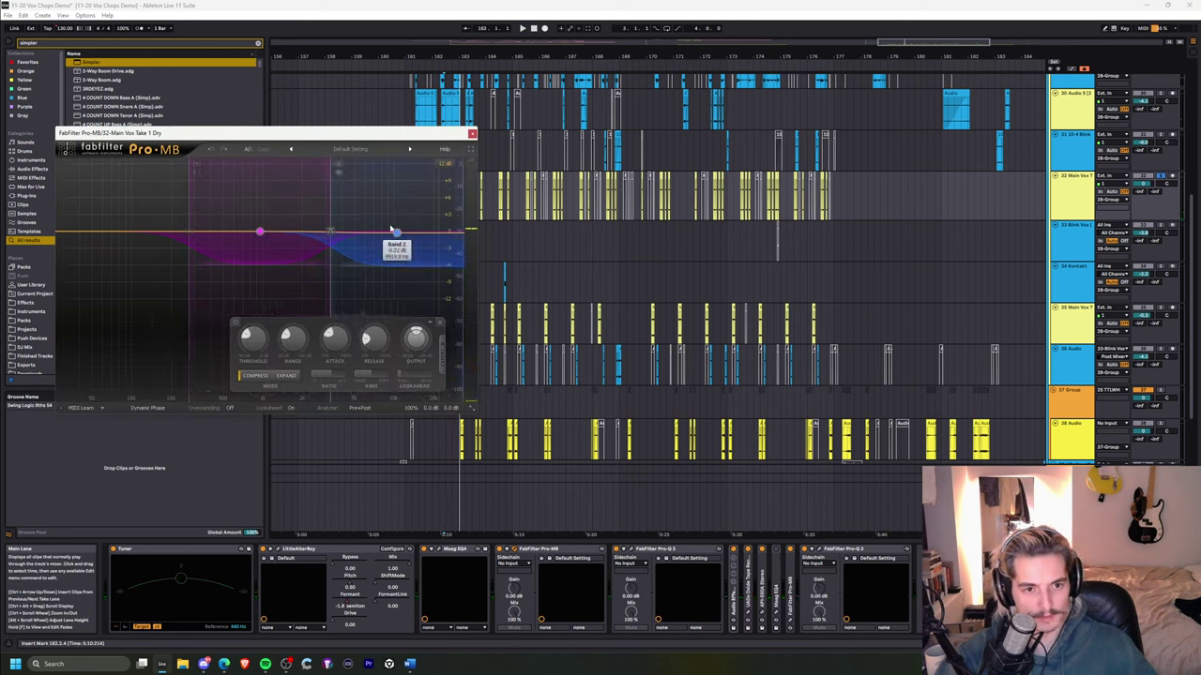
left_click(514, 550)
left_click(626, 550)
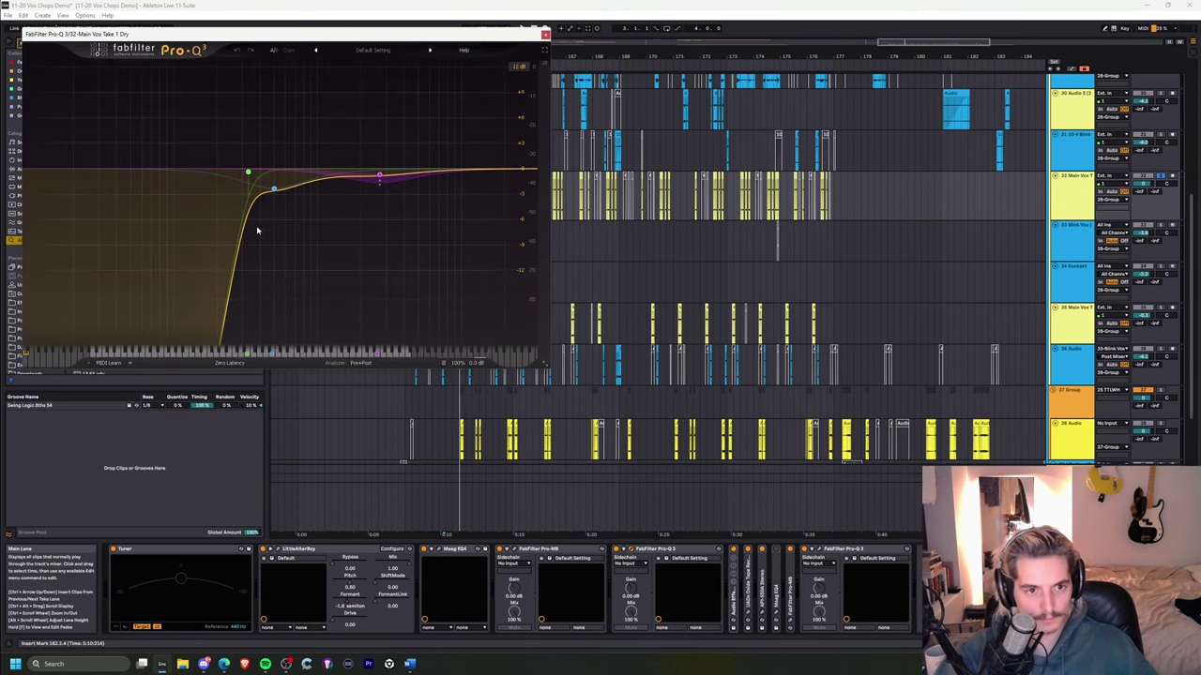
double_click(642, 550)
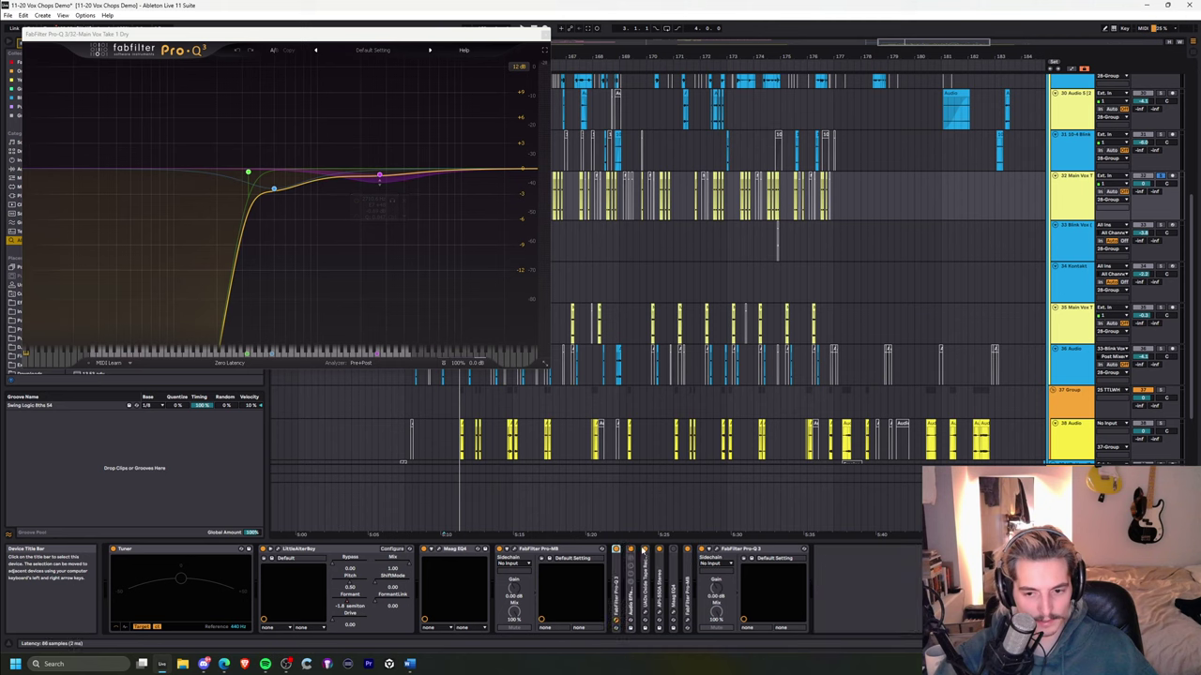
- Expand track 32's Audio Effect Rack and show Gem Dopamine with its Acoustic Air preset, declining the plugin update
double_click(630, 606)
left_click(656, 552)
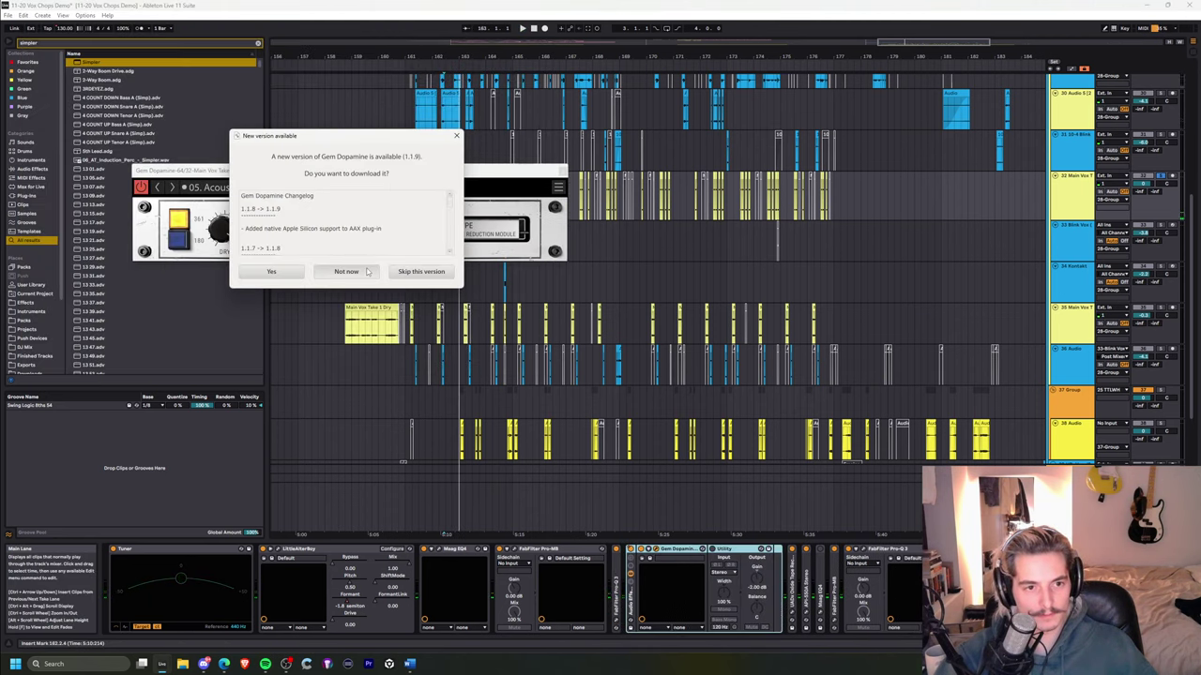
left_click(346, 271)
left_click_drag(278, 171, 614, 235)
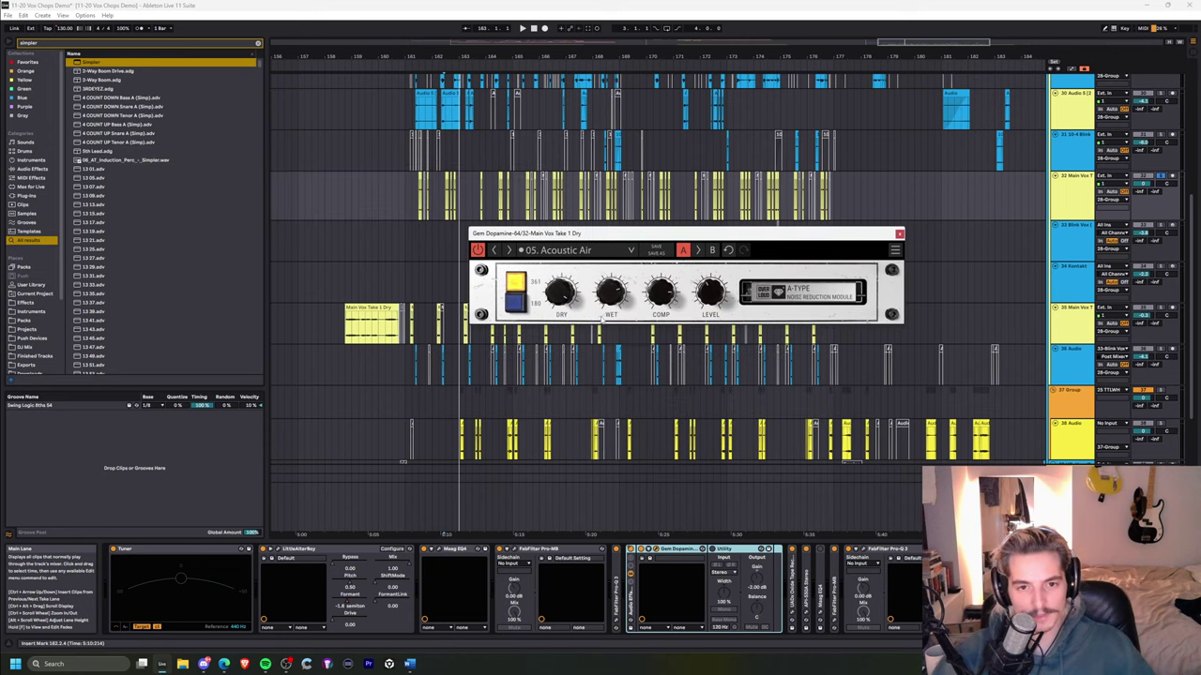
mouse_move(468, 58)
left_mouse_down()
mouse_move(468, 105)
mouse_move(468, 60)
mouse_move(469, 77)
left_mouse_up()
left_click_drag(627, 235, 485, 204)
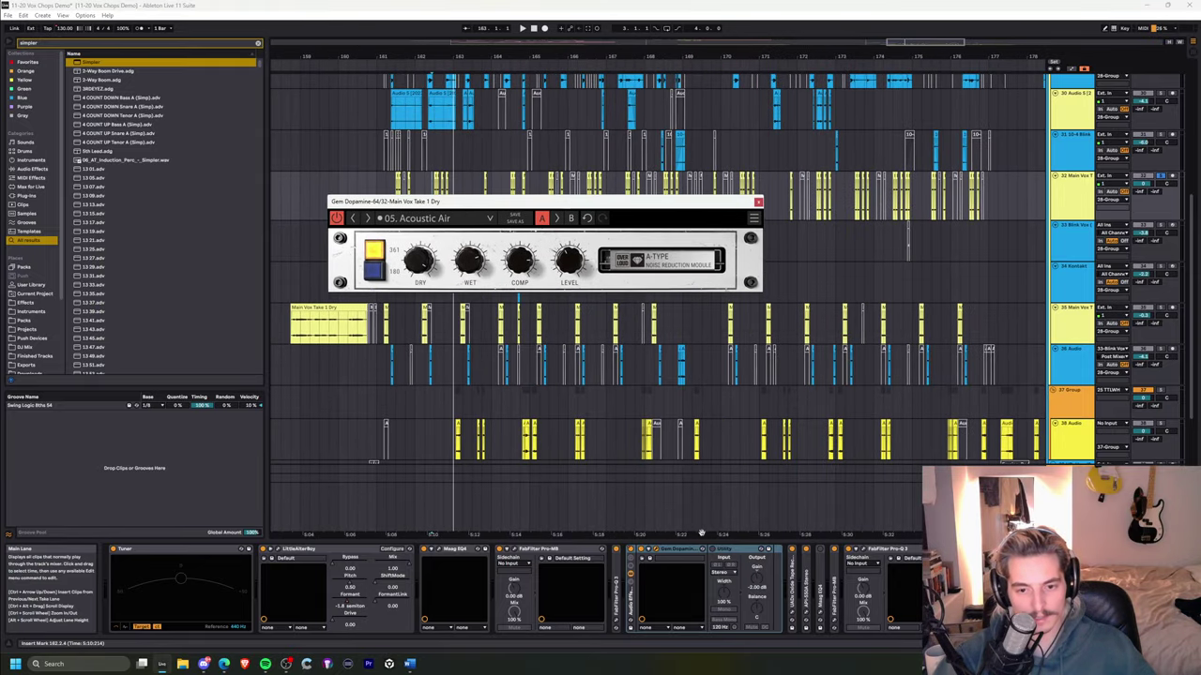
- Delete the collapsed Maag EQ4 between API-550A Stereo and FabFilter Pro-MB from track 32's effect chain
left_click(892, 553)
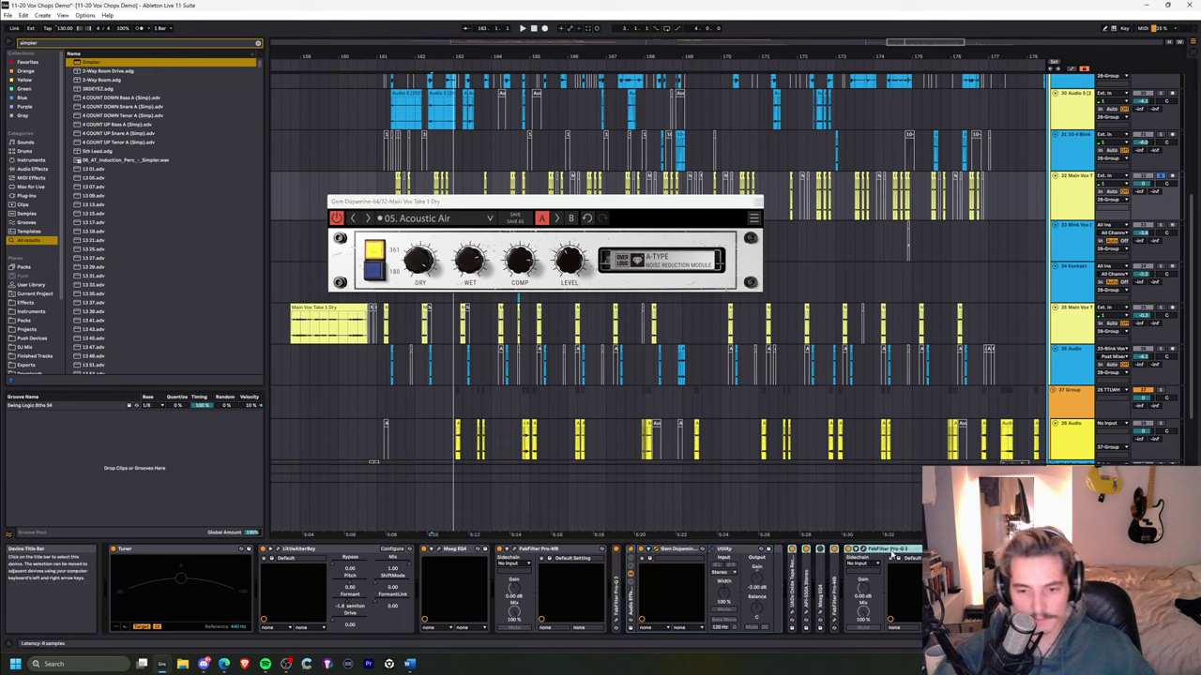
left_click(821, 579)
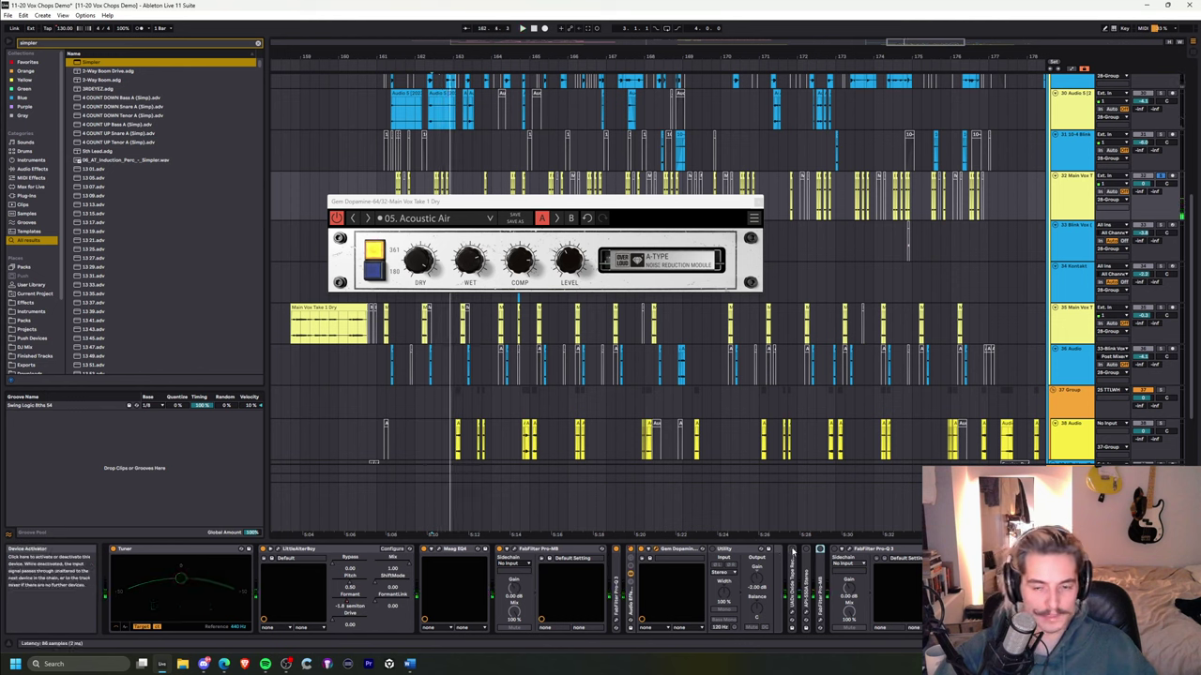
- Expand the UADx Oxide Tape Recorder on track 32, open its interface and play the chops through it
double_click(792, 576)
left_click(803, 554)
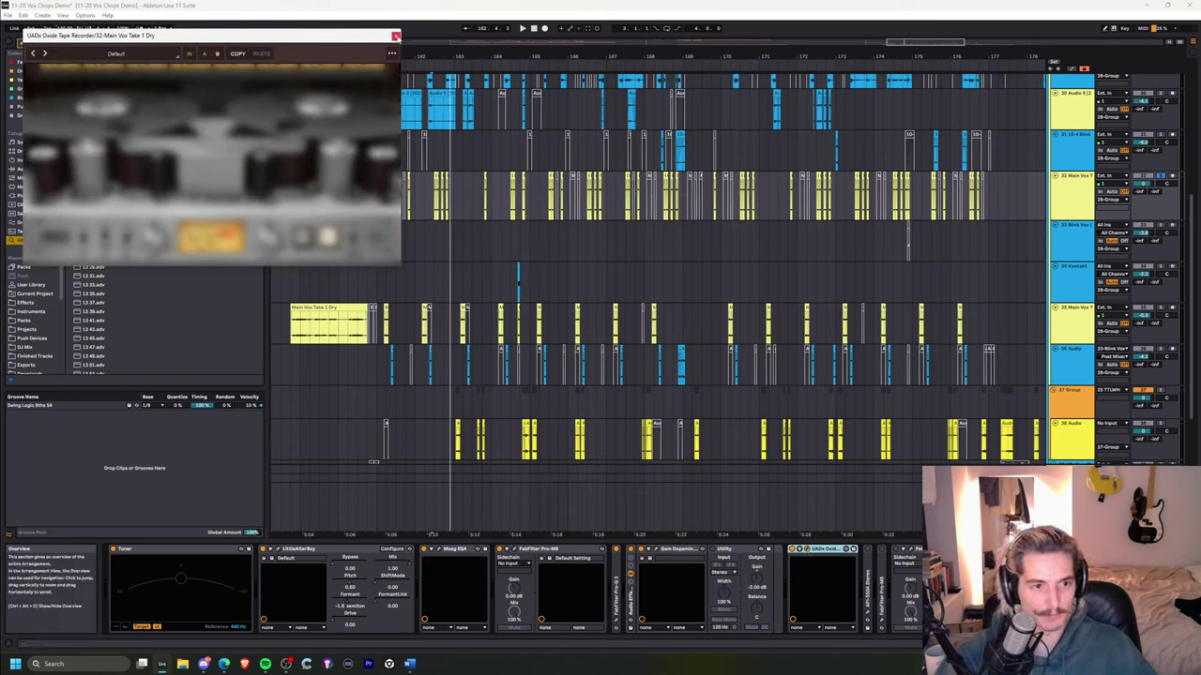
key("space")
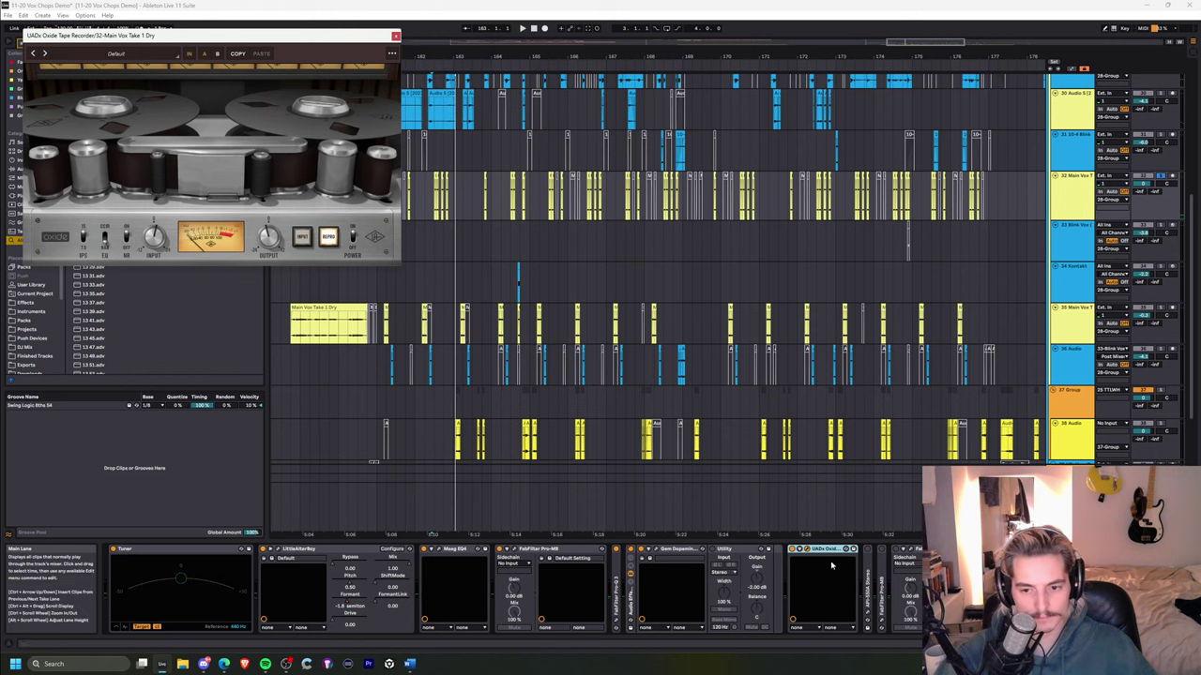
- Compare the track 32 chops with the Oxide Tape Recorder bypassed and active, then close its window
left_click(792, 551)
key("space")
key("space")
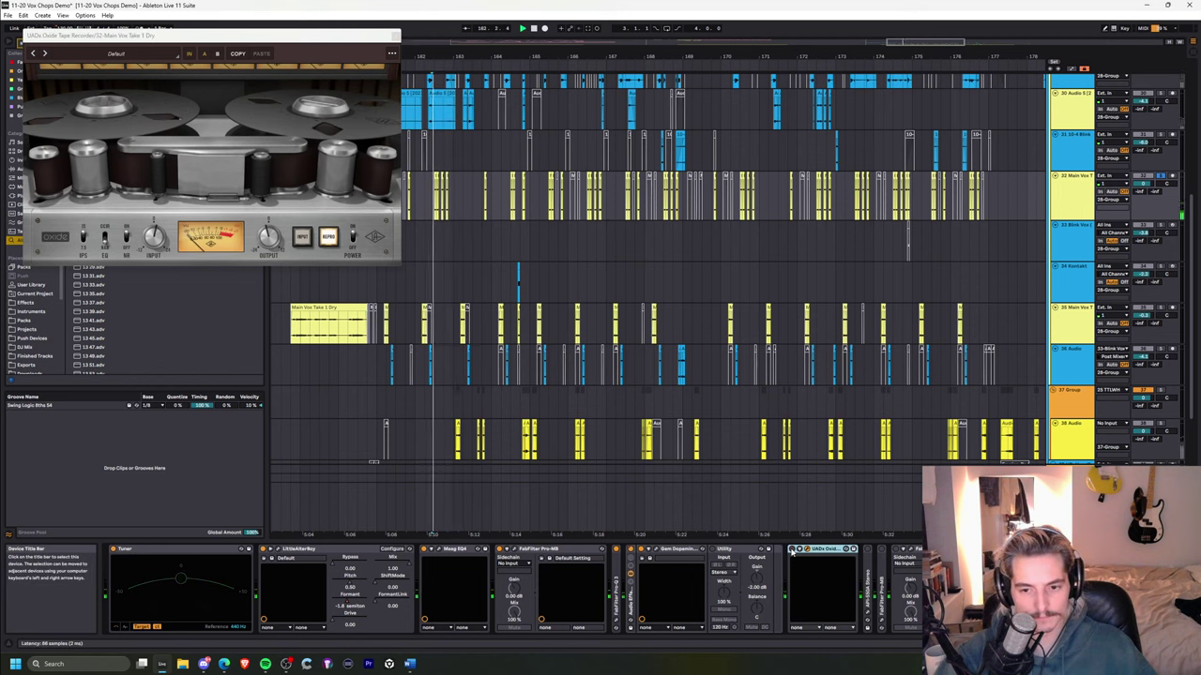
left_click(792, 550)
key("space")
key("space")
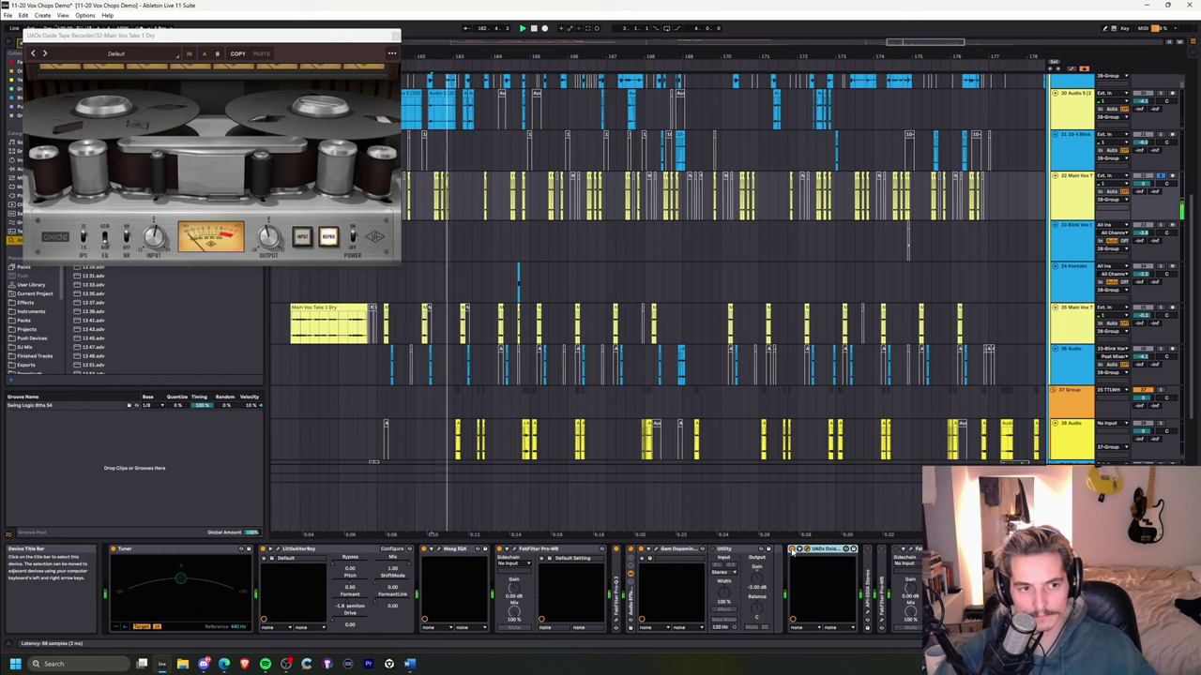
left_click(396, 37)
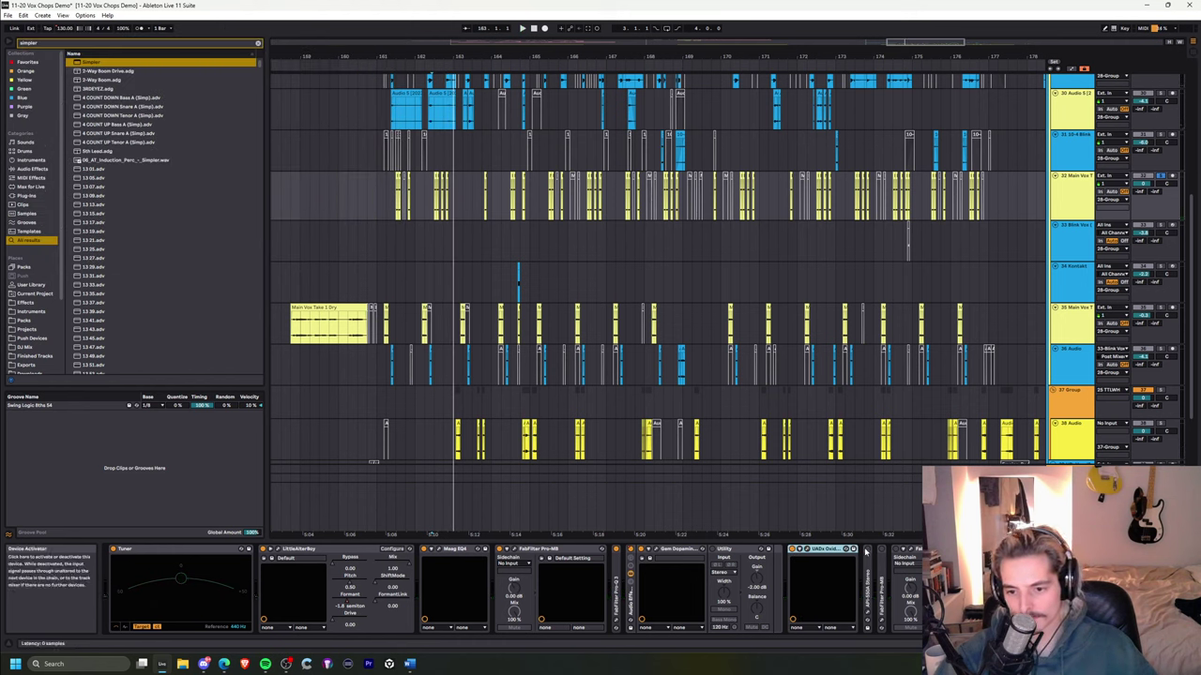
- Expand the API-550A Stereo on track 32, open its interface and play the chops through it
double_click(868, 570)
left_click(881, 553)
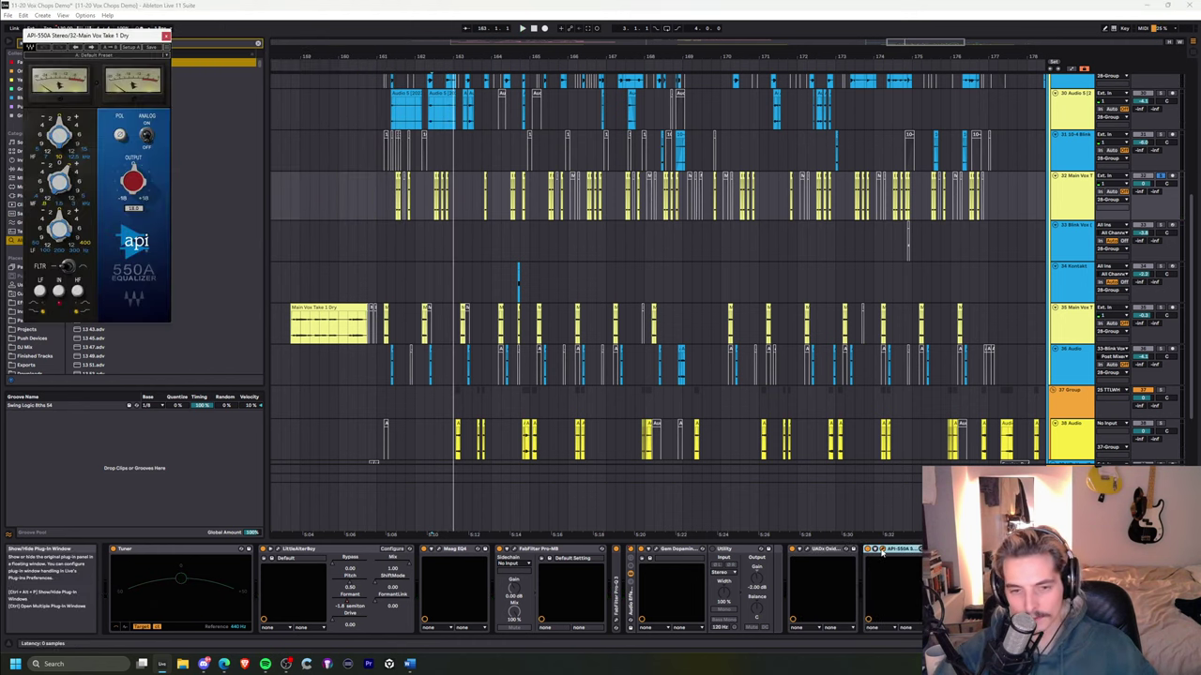
left_click_drag(134, 38, 405, 146)
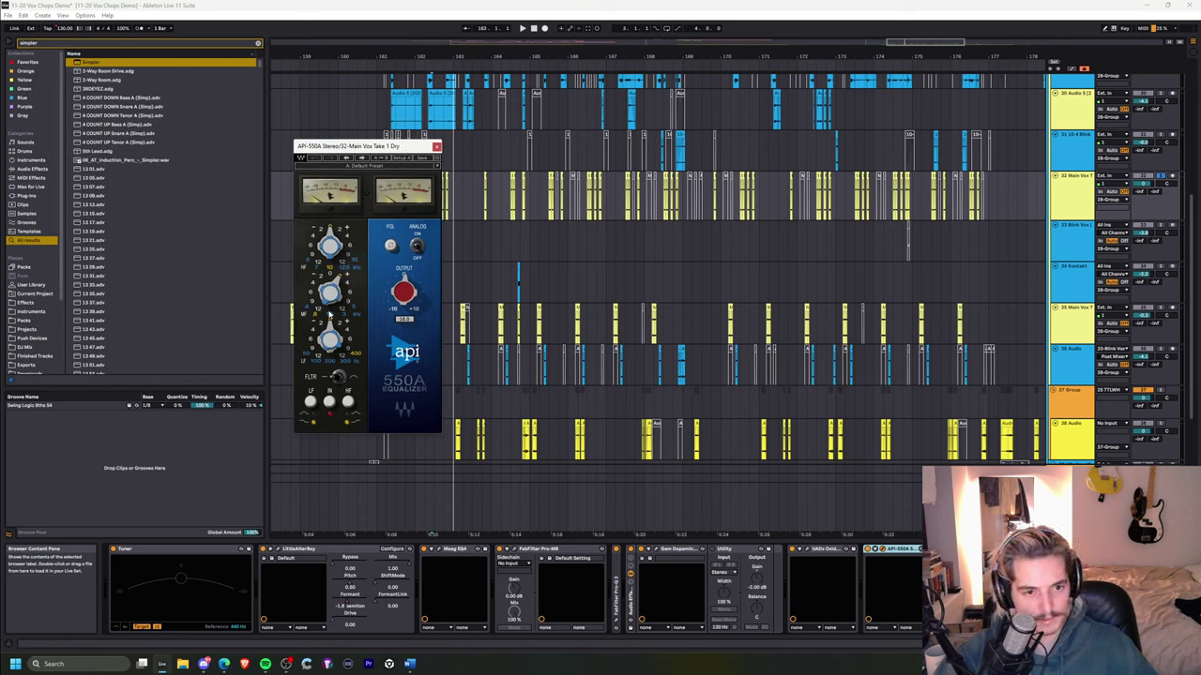
key("space")
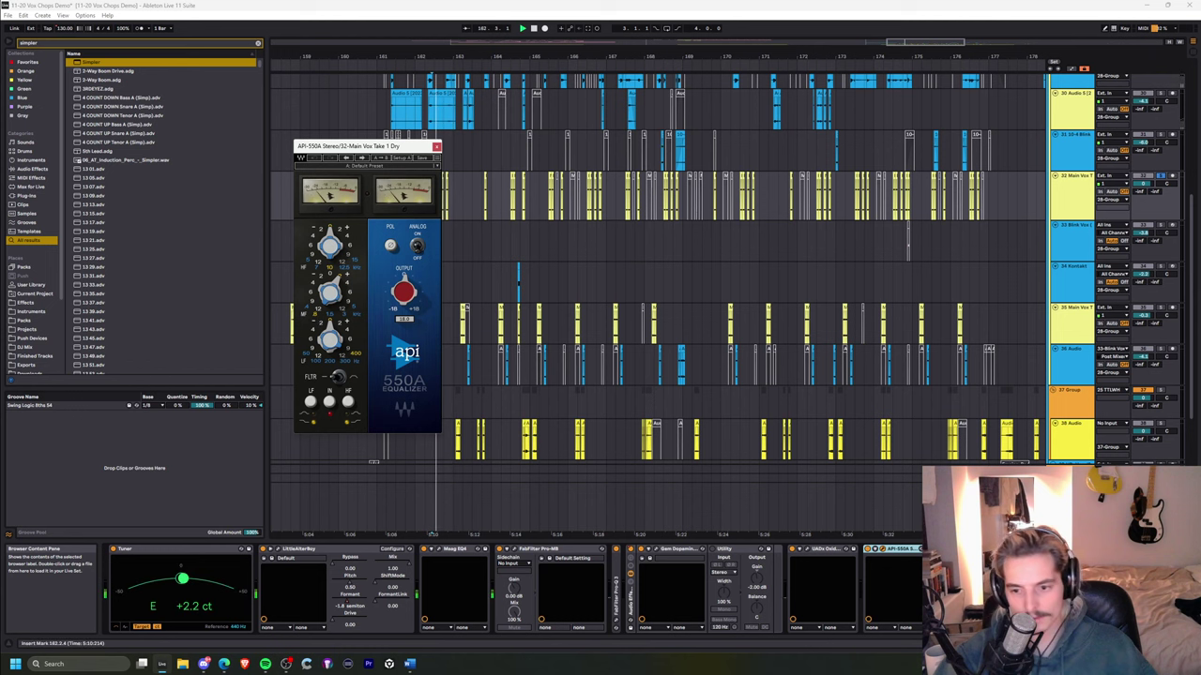
key("space")
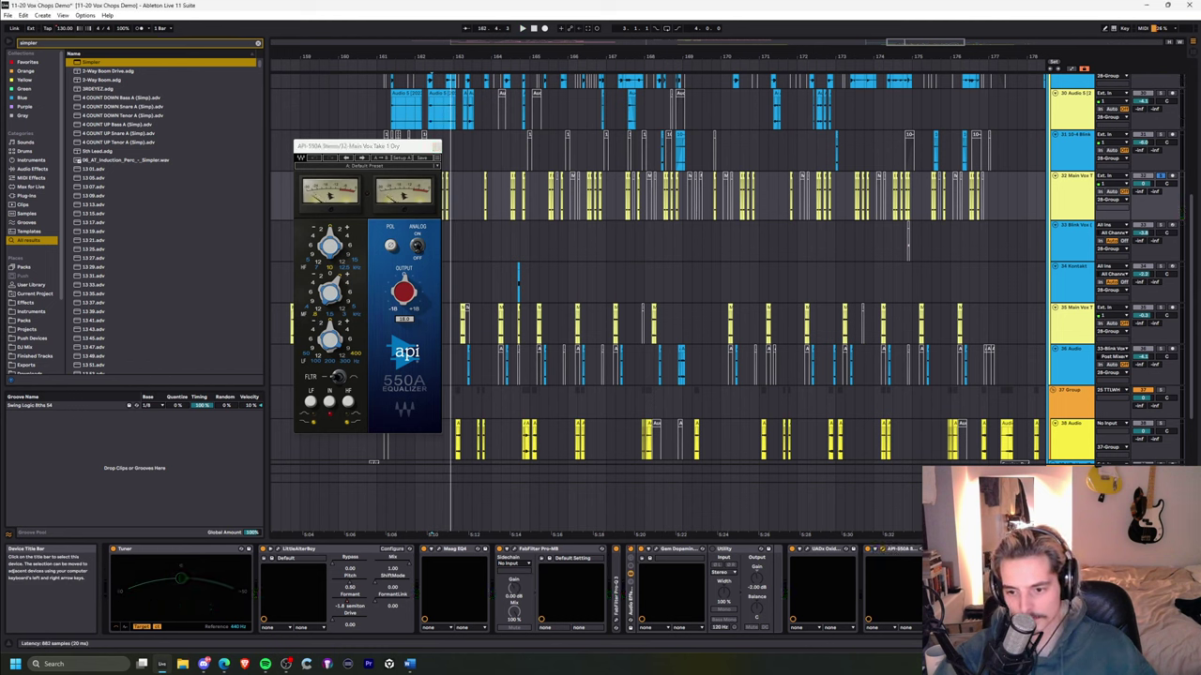
- Show track 32's FabFilter Pro-MB and Pro-Q 3 curves, closing the Pro-Q 3 window when done
left_click(513, 550)
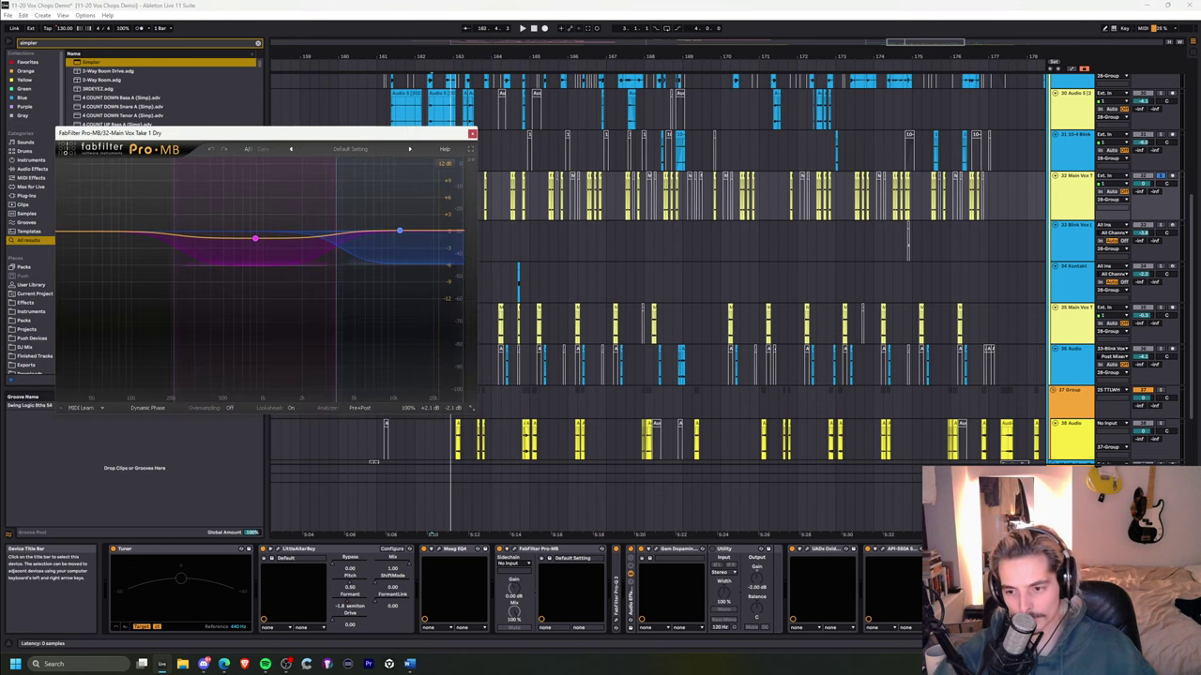
left_click(500, 550)
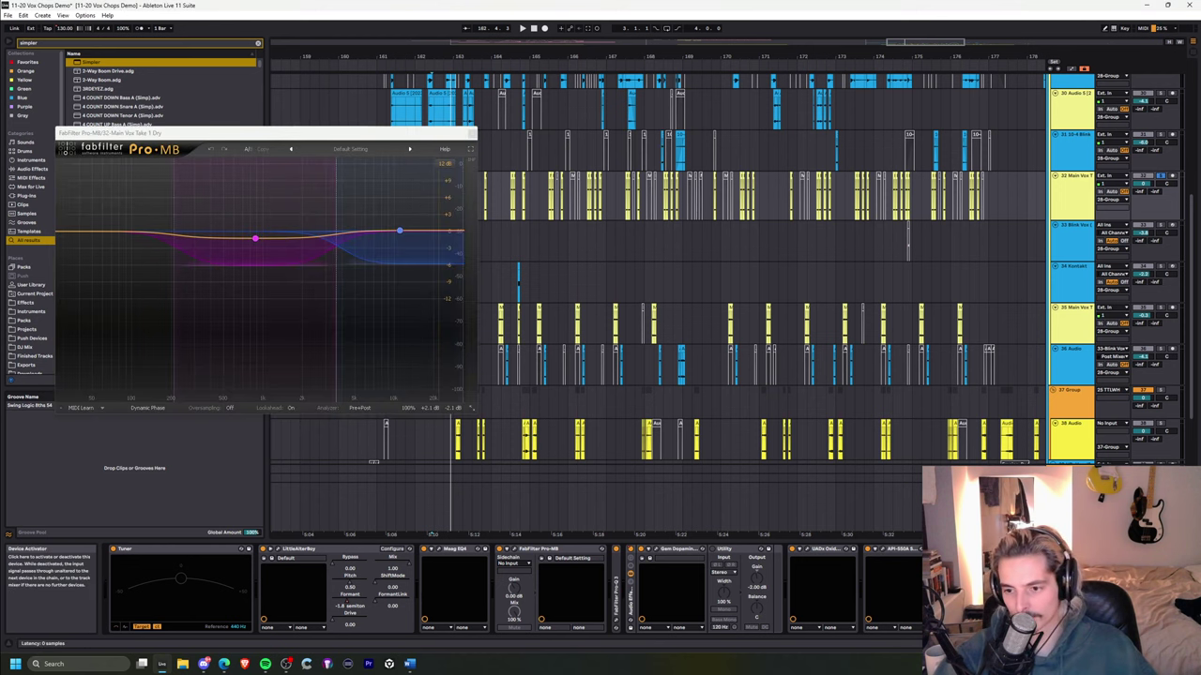
left_click(616, 559)
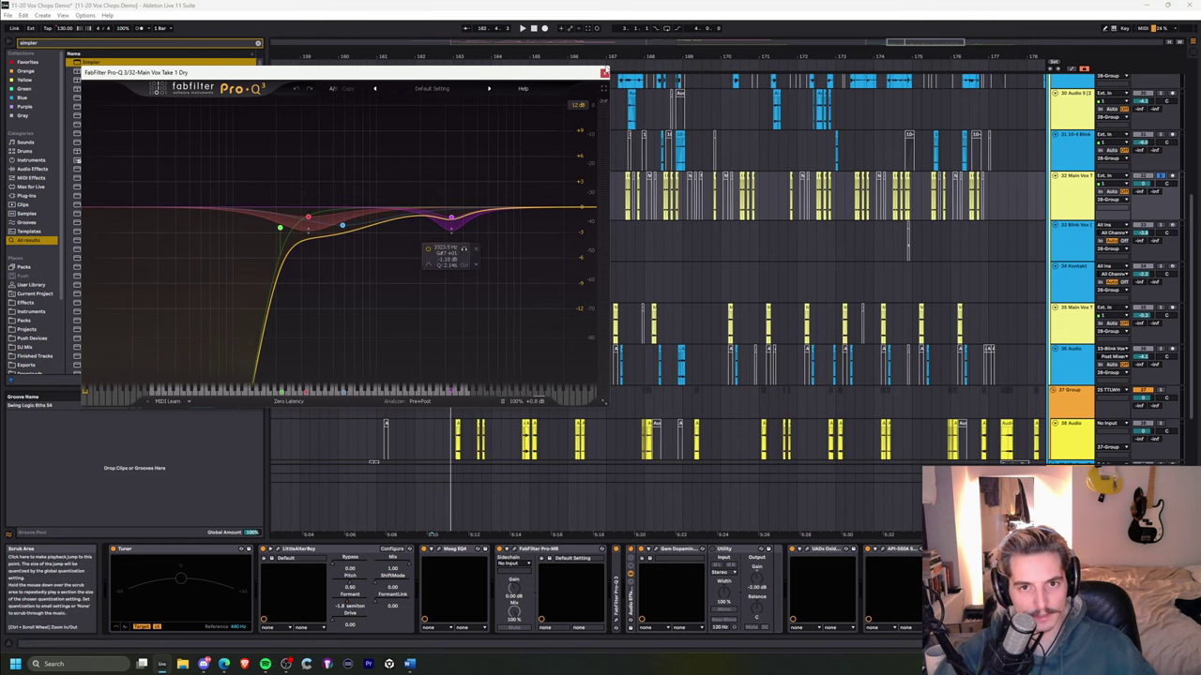
left_click(605, 72)
- Play the vocal chop section with a wider stretch of the arrangement and all layered tracks in view
key("space")
left_click_drag(560, 55, 507, 19)
scroll(579, 203, "up", 1)
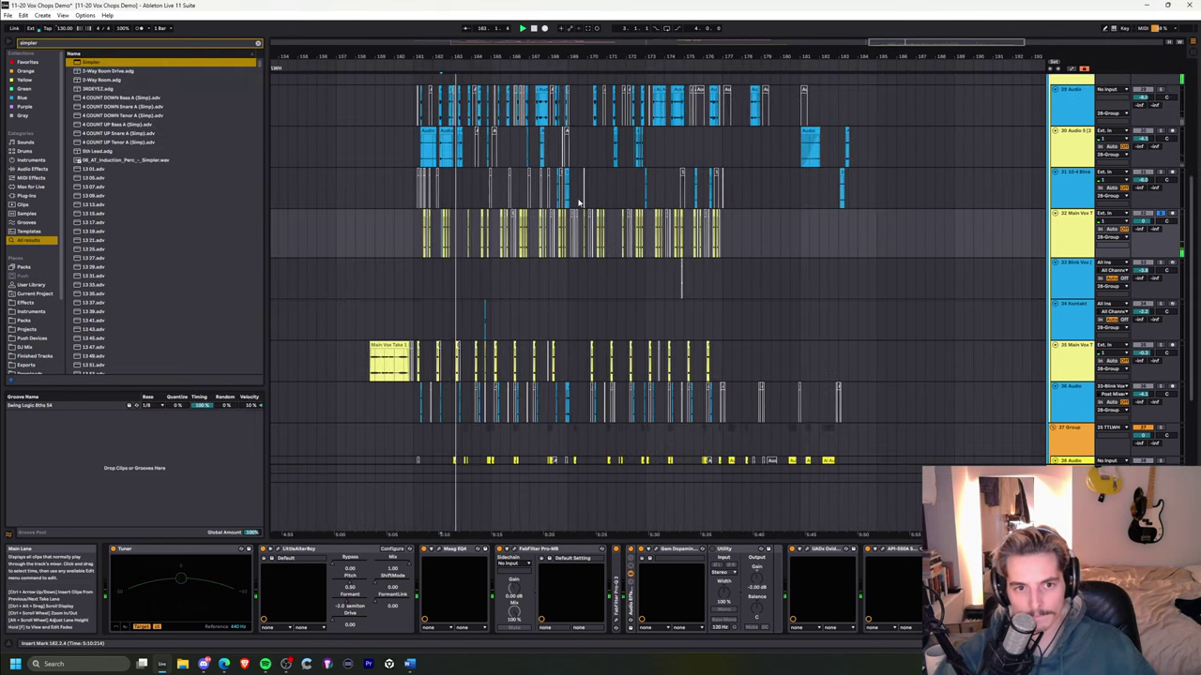
scroll(568, 183, "up", 2)
scroll(1088, 141, "down", 1)
key("space")
- Display 28 Group's effect chain, open its UADx 1176AE Compressor and play the chops through it
left_click(1071, 79)
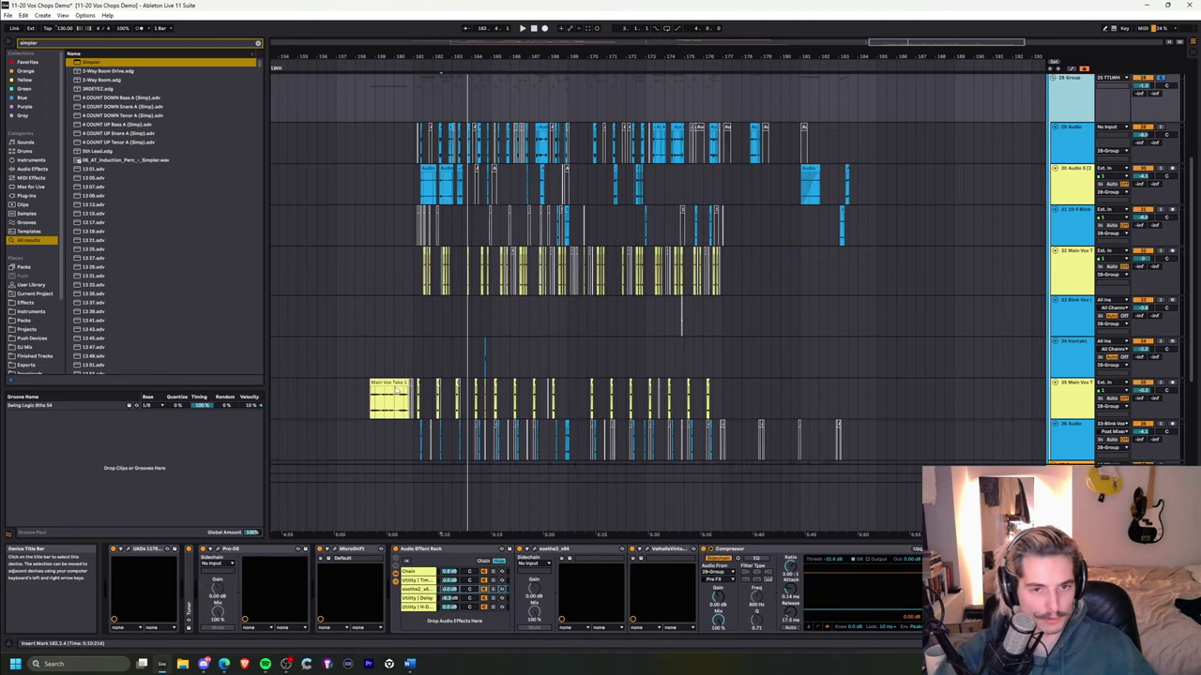
scroll(410, 367, "up", 1)
left_click(128, 551)
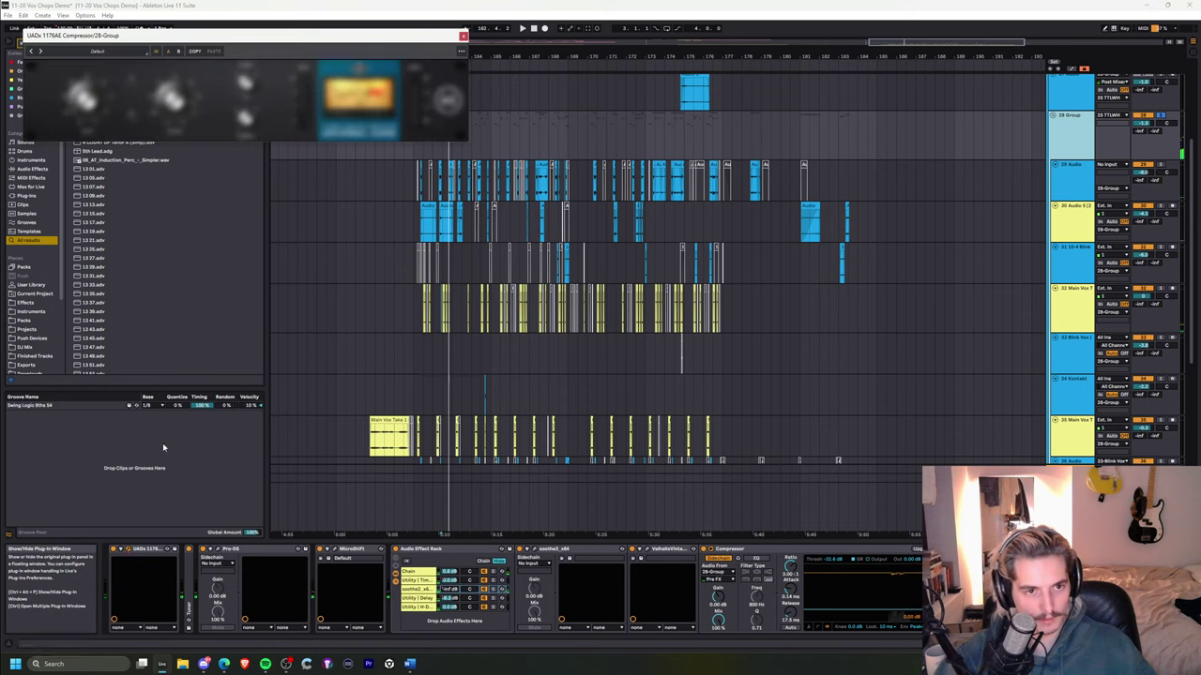
left_click_drag(211, 37, 536, 240)
key("space")
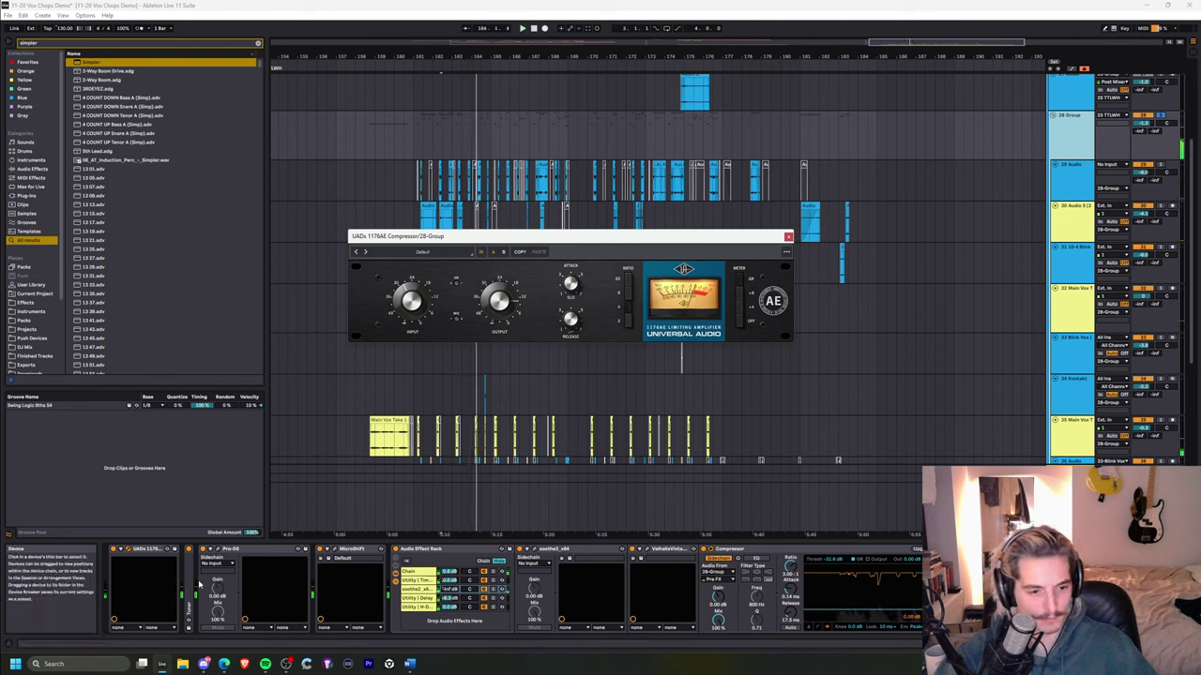
- Open the Pro-DS on 28 Group and play the chops from another point in the section through it
left_click(220, 552)
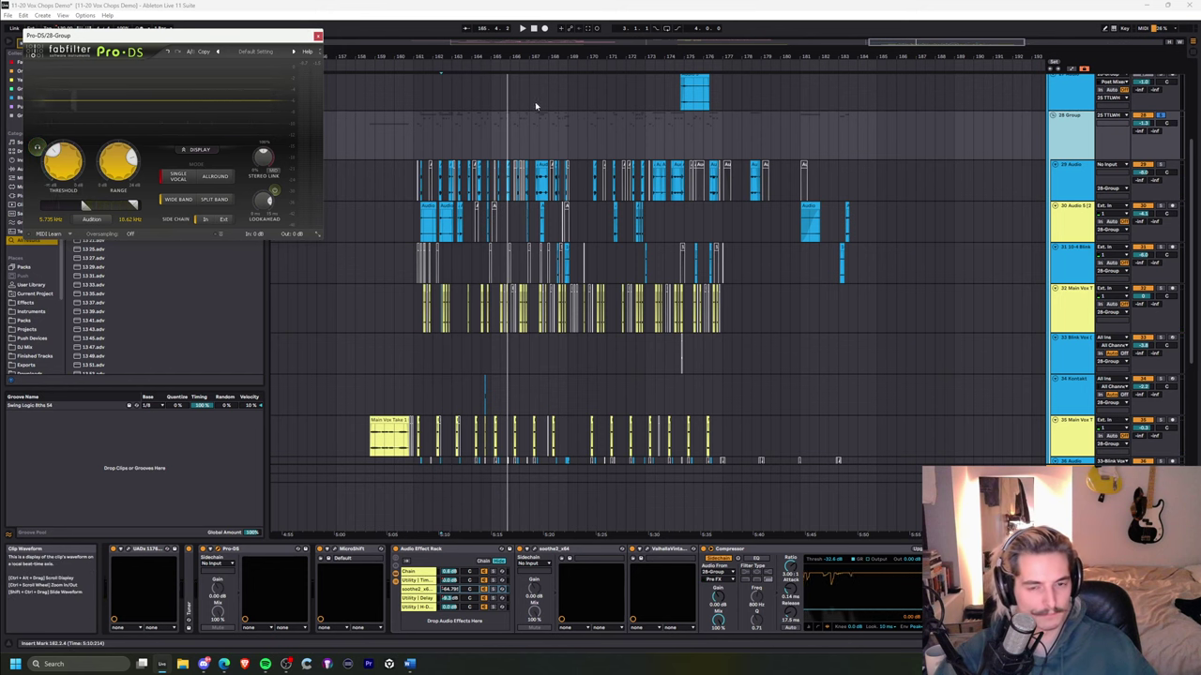
left_click(537, 183)
key("Up")
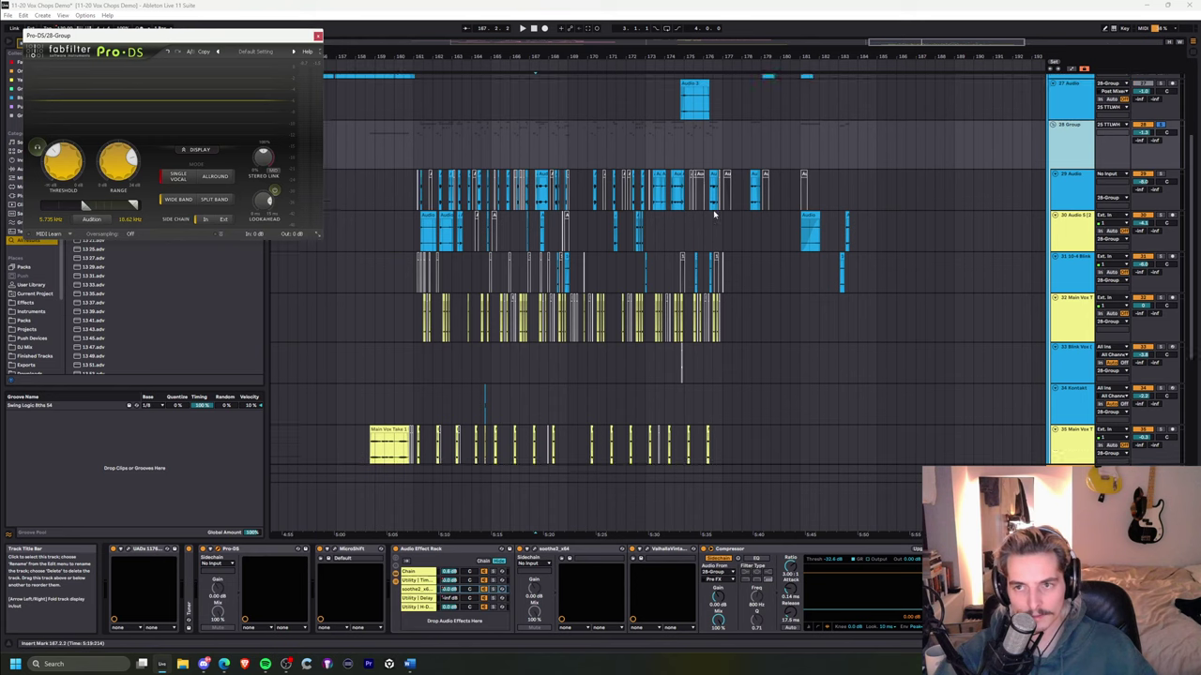
key("space")
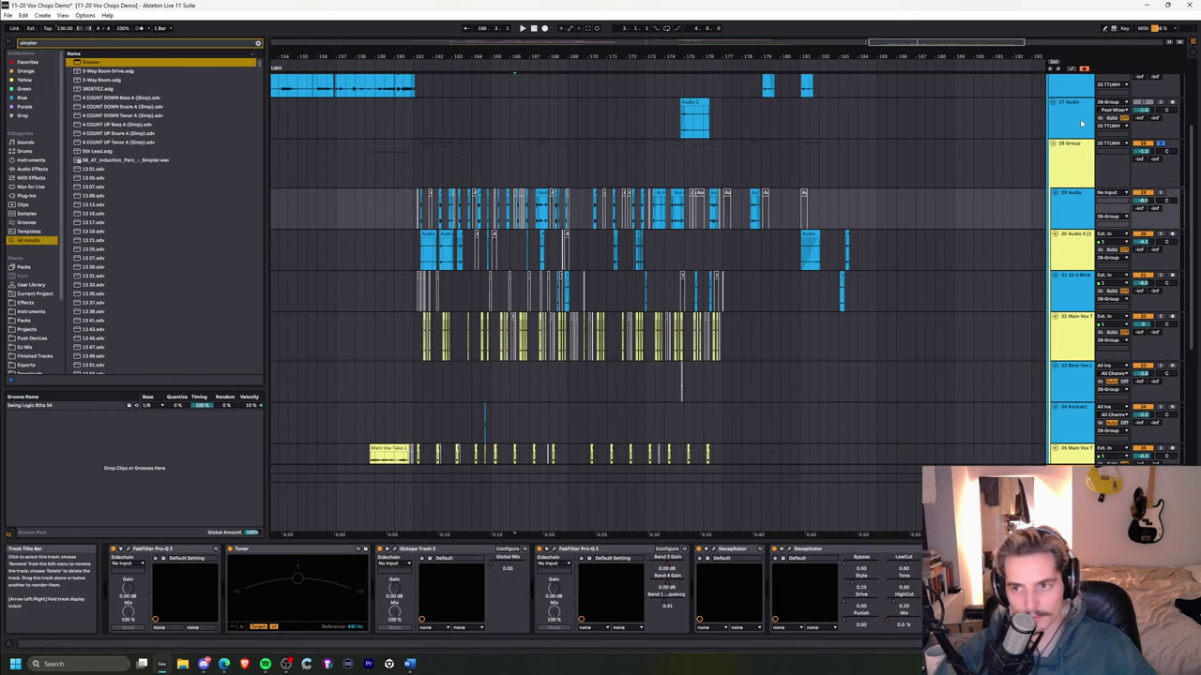
left_click(1086, 150)
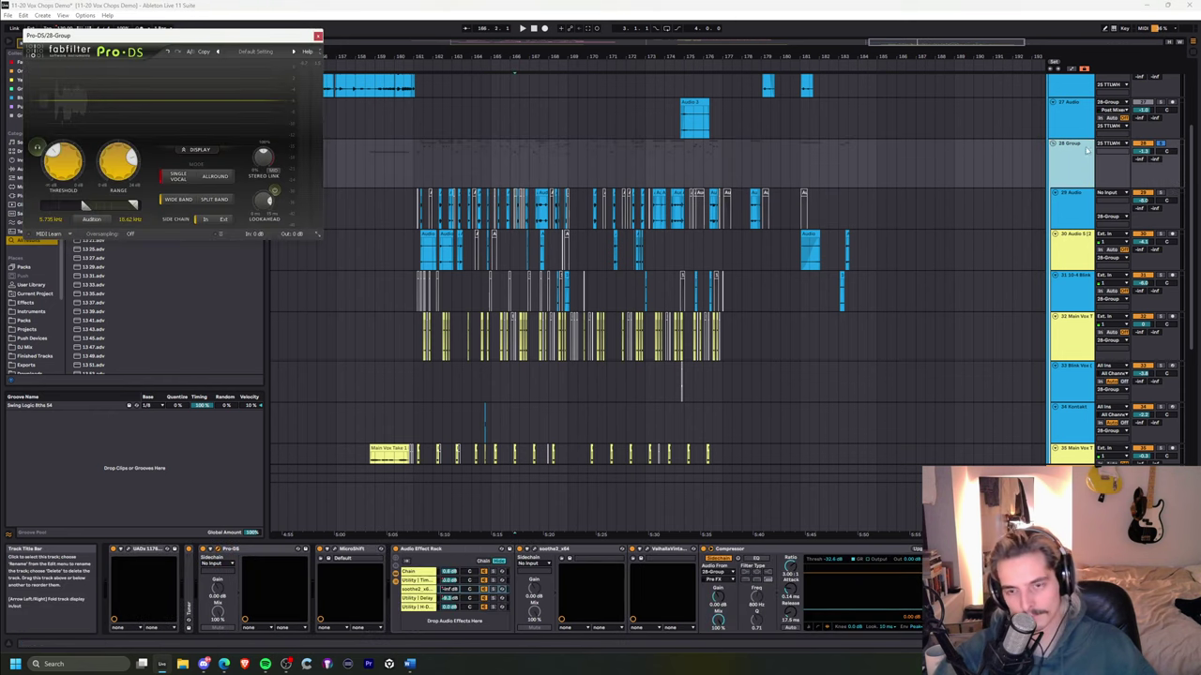
- Open 28 Group's MicroShift to show its LeadVocalClarity preset, and close the window
left_click(349, 549)
left_click(329, 558)
left_click_drag(433, 188, 662, 187)
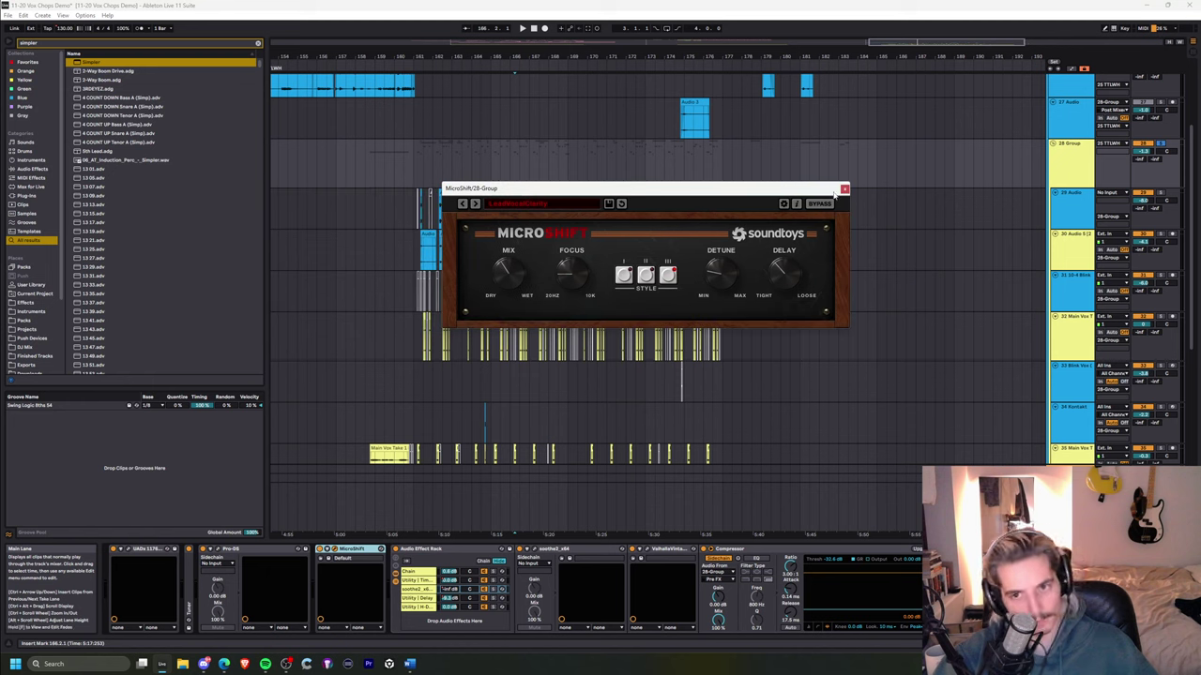
left_click(843, 190)
- Inspect the Timeless, soothe2 and Delay chains inside 28 Group's Audio Effect Rack
left_click(430, 560)
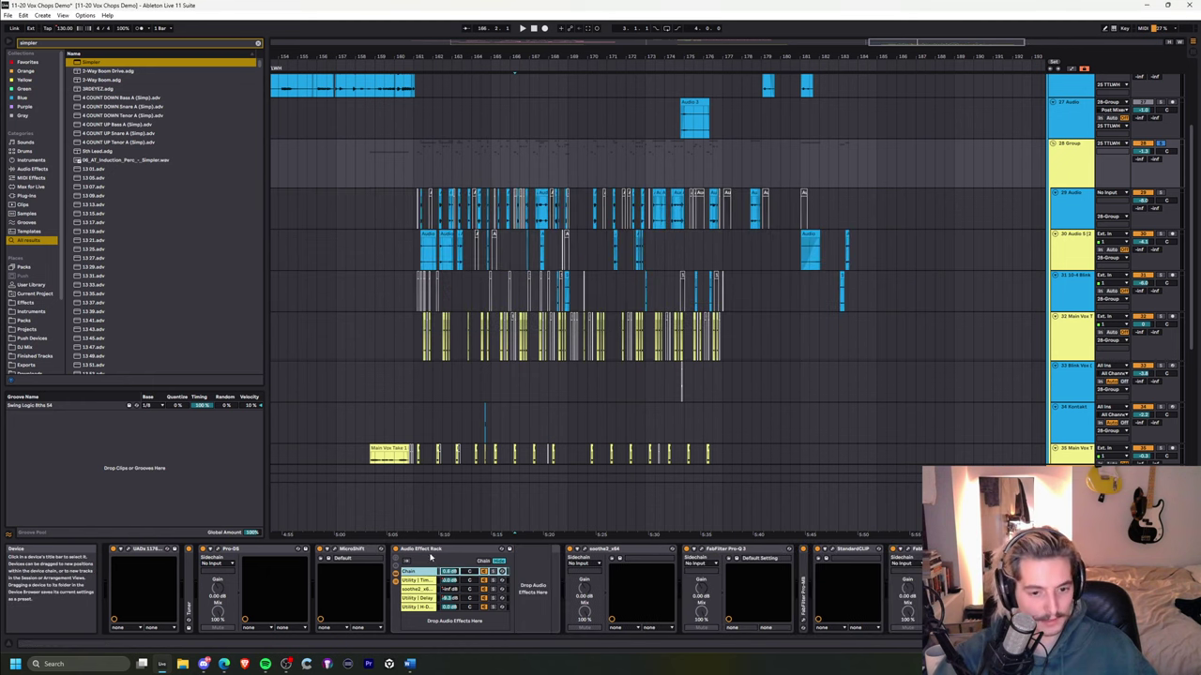
left_click(412, 584)
left_click(414, 590)
left_click(415, 598)
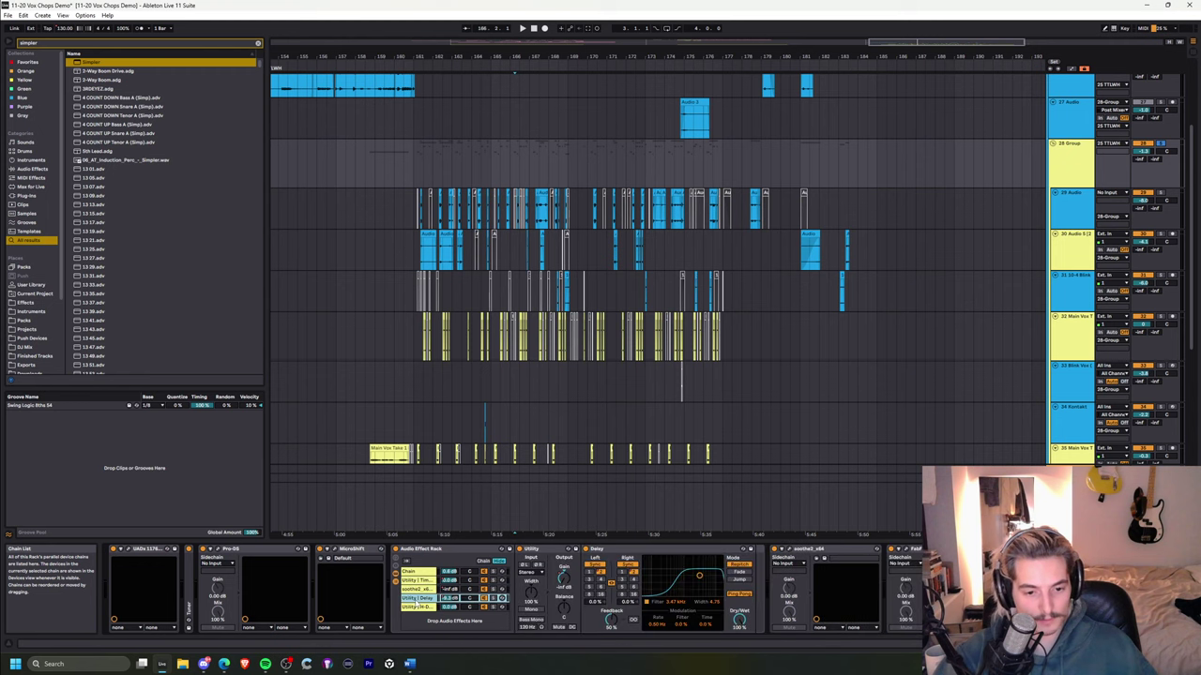
- Show the chain volume automation of the rack's Delay, Timeless and soothe2 chains on 28 Group
right_click(452, 599)
left_click(479, 422)
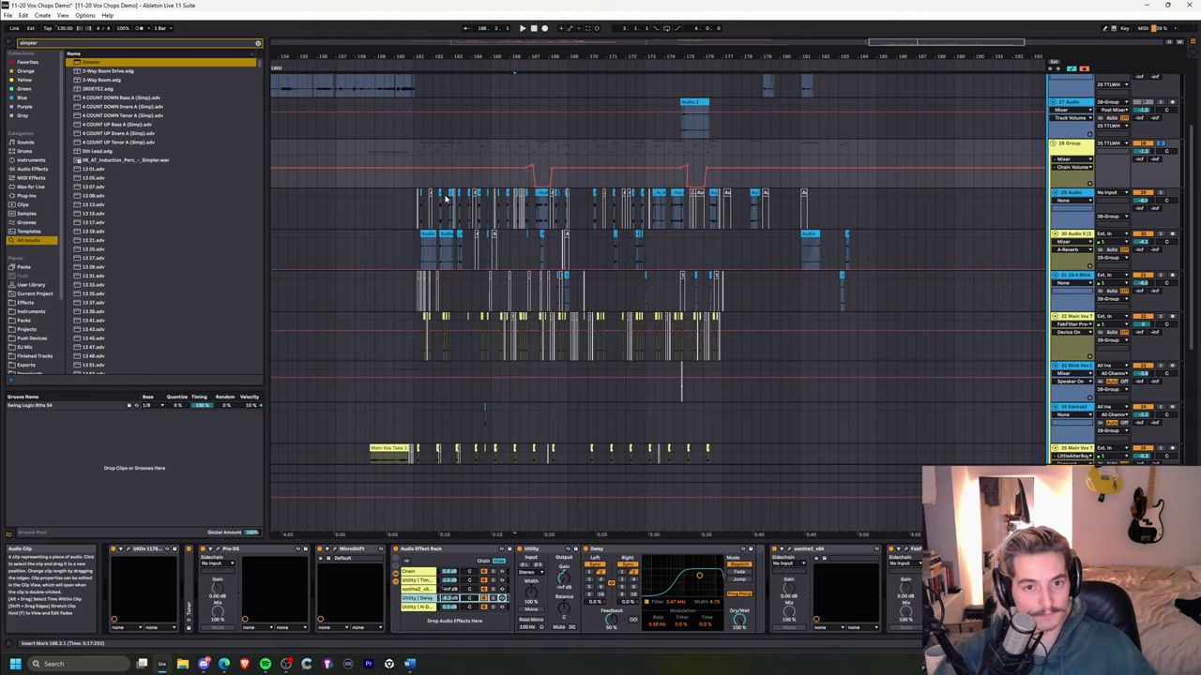
left_click(420, 580)
right_click(449, 581)
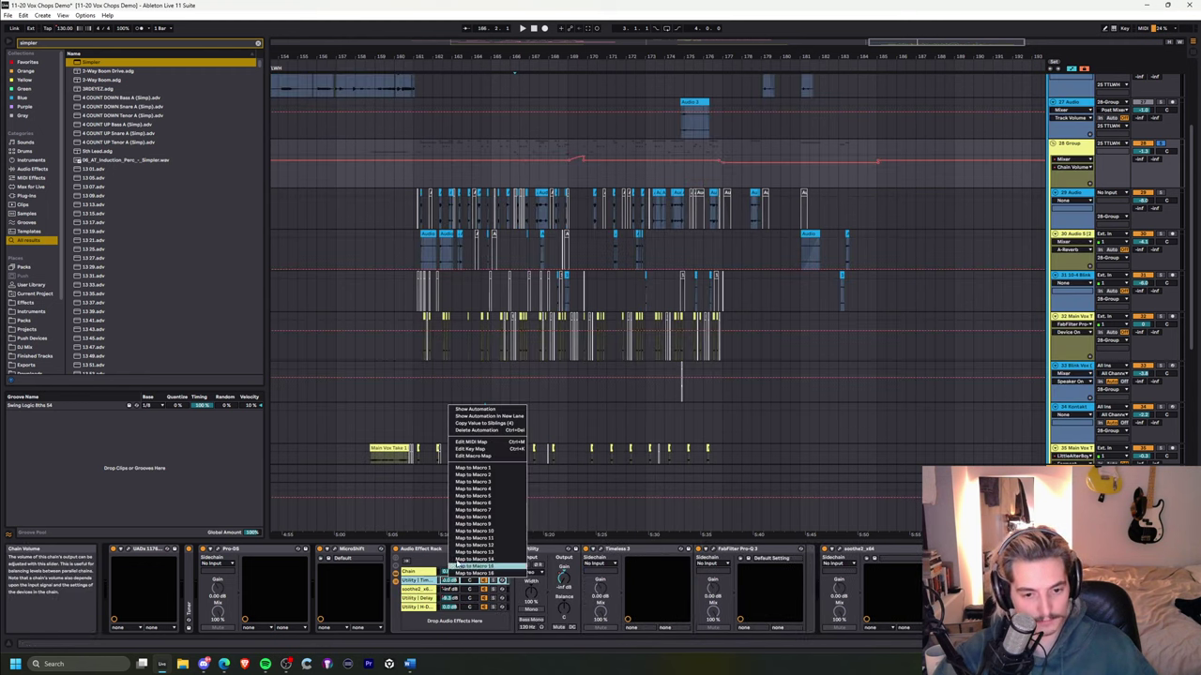
left_click(481, 410)
right_click(448, 591)
left_click(474, 414)
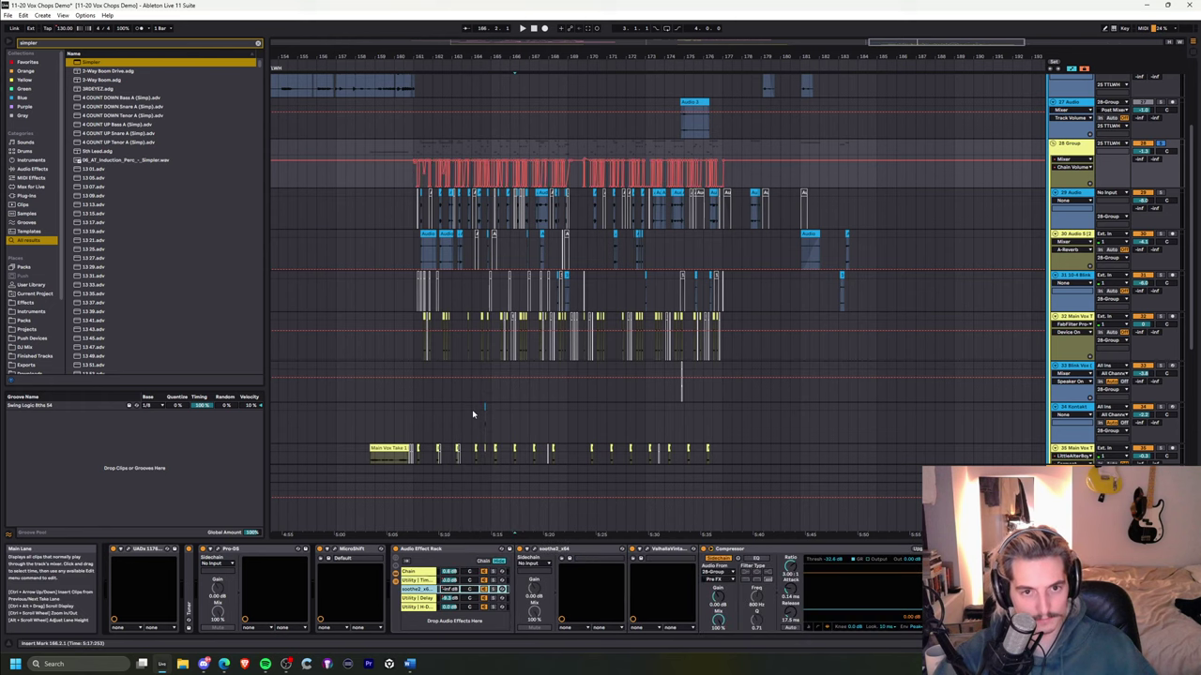
- Play the chops with the soothe2 chain deactivated and reactivated to compare its contribution
left_click_drag(450, 56, 344, 185)
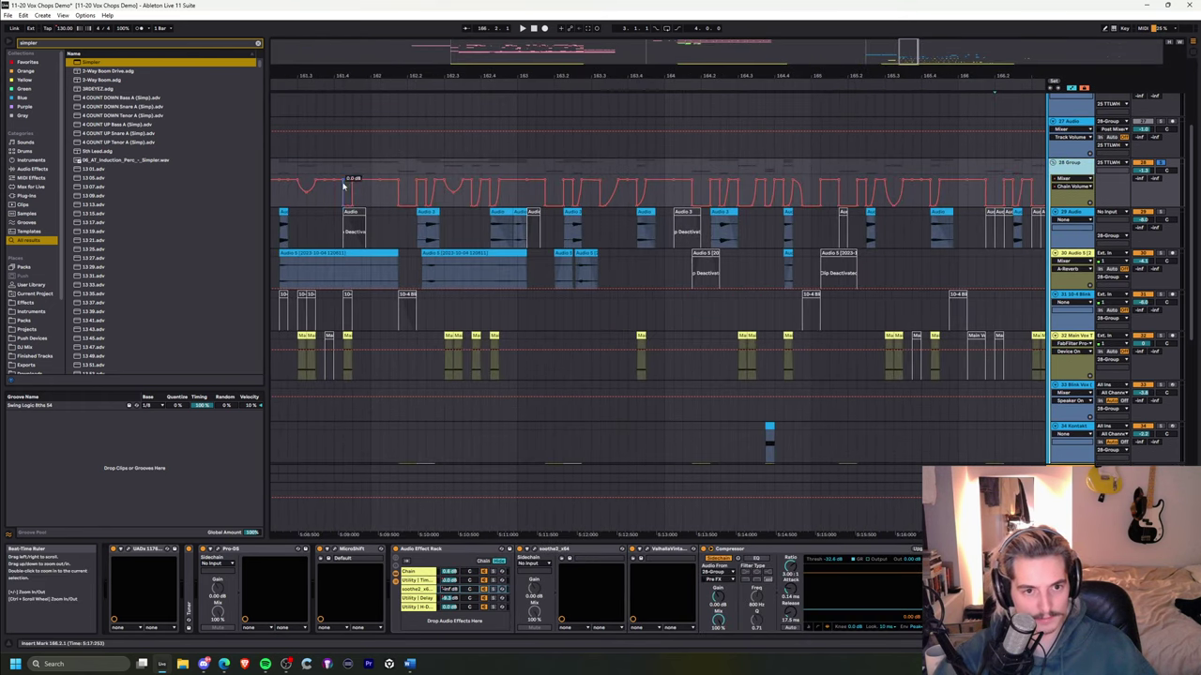
key("space")
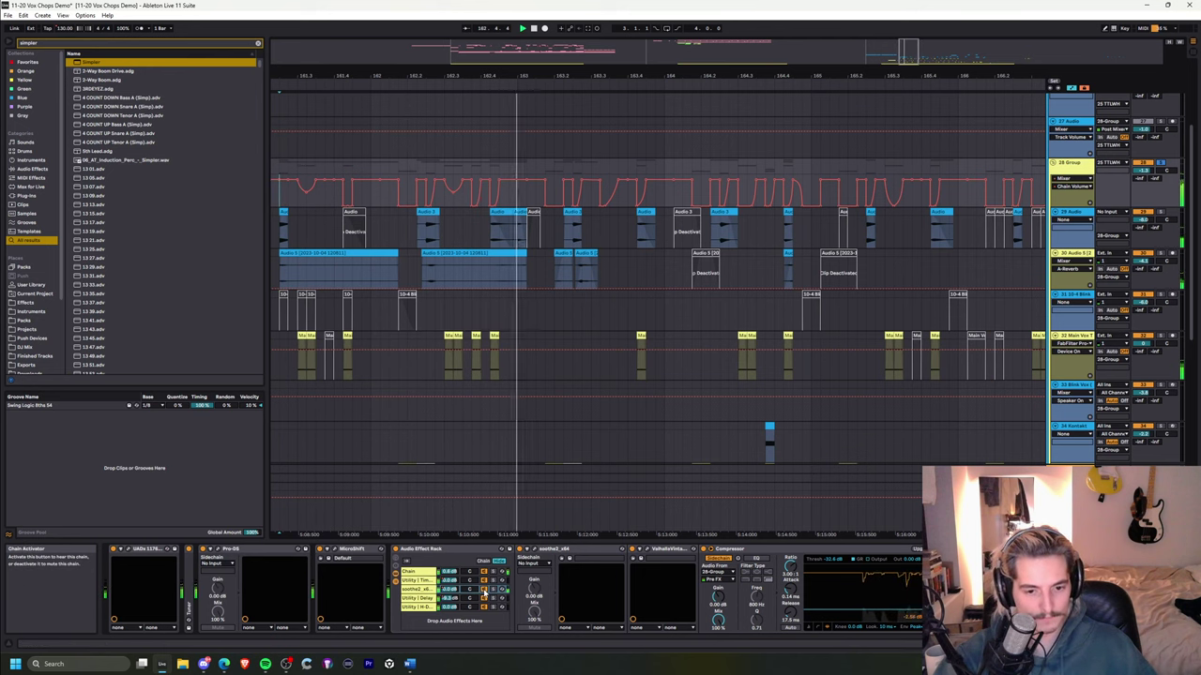
left_click(483, 589)
key("space")
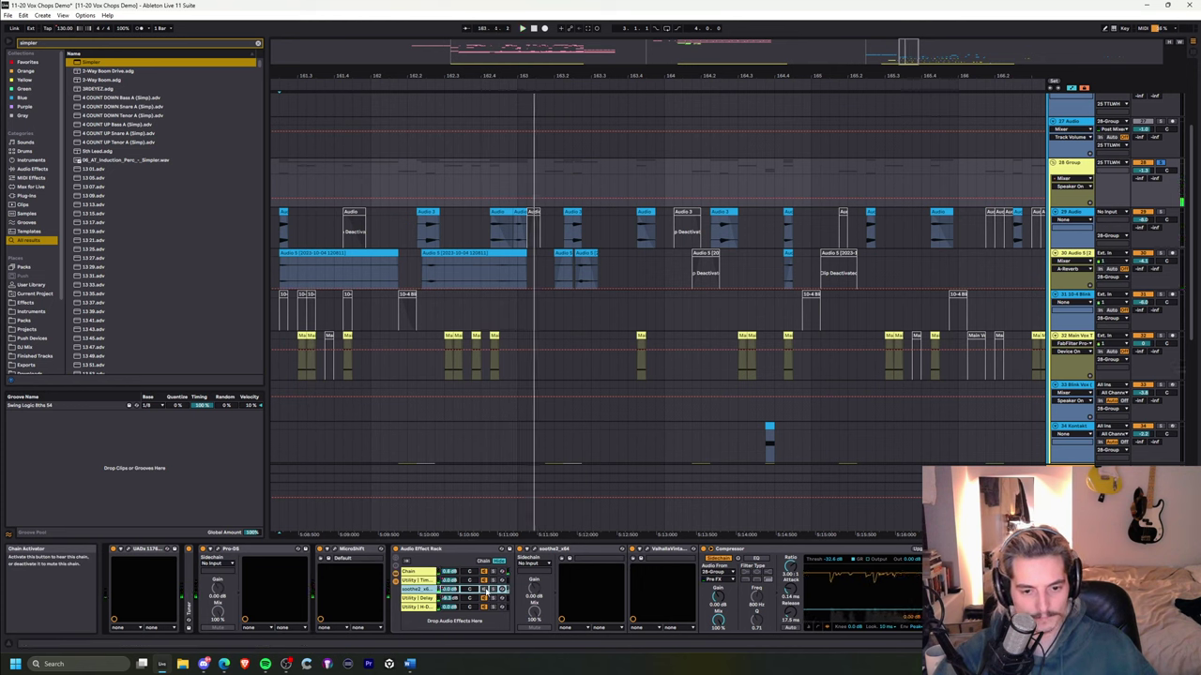
left_click(485, 590)
key("space")
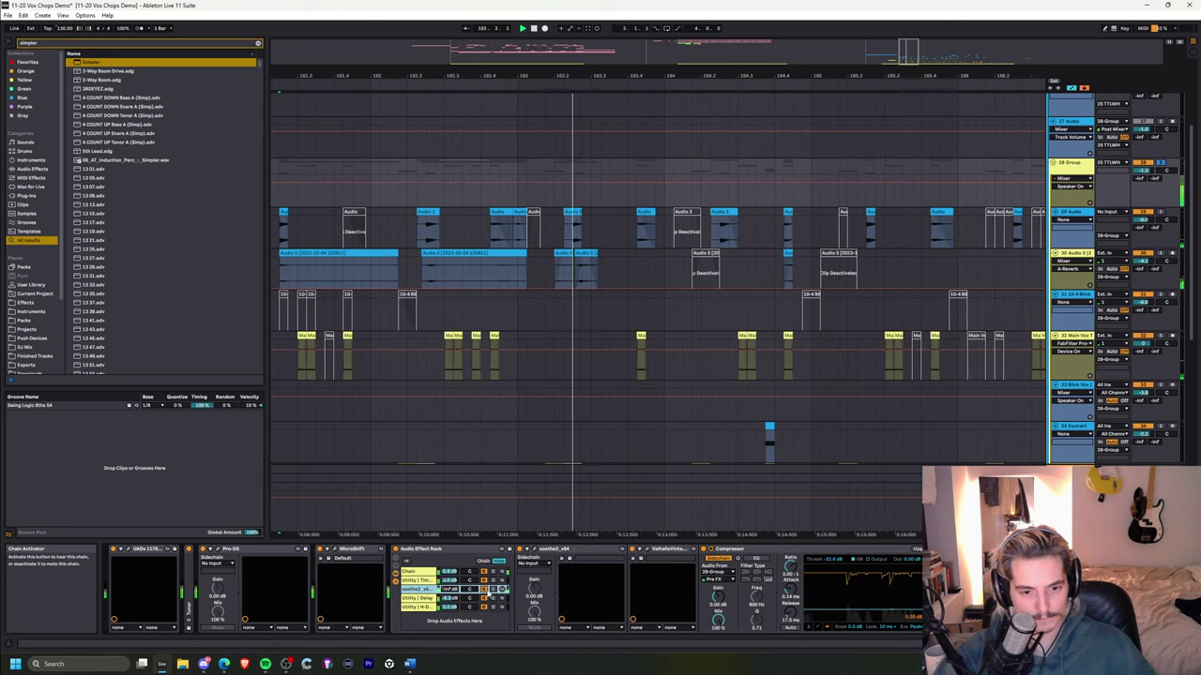
- Show the soothe2 chain's volume automation again and redisplay 28 Group's effect chain
right_click(456, 589)
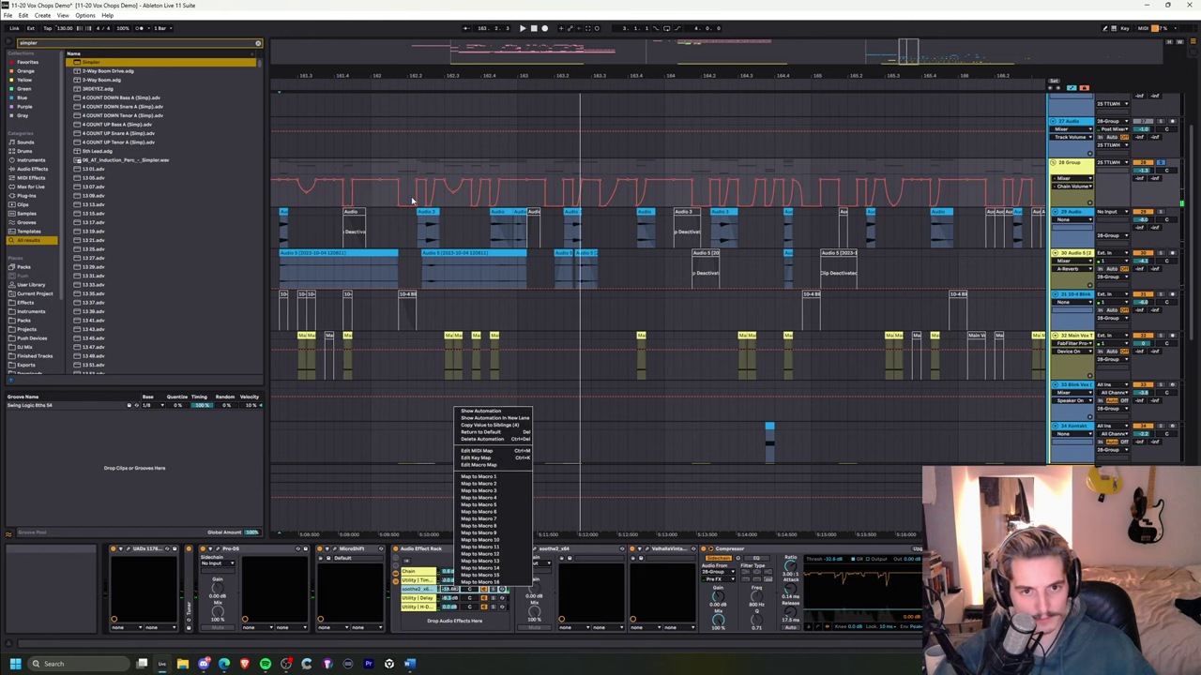
left_click(389, 160)
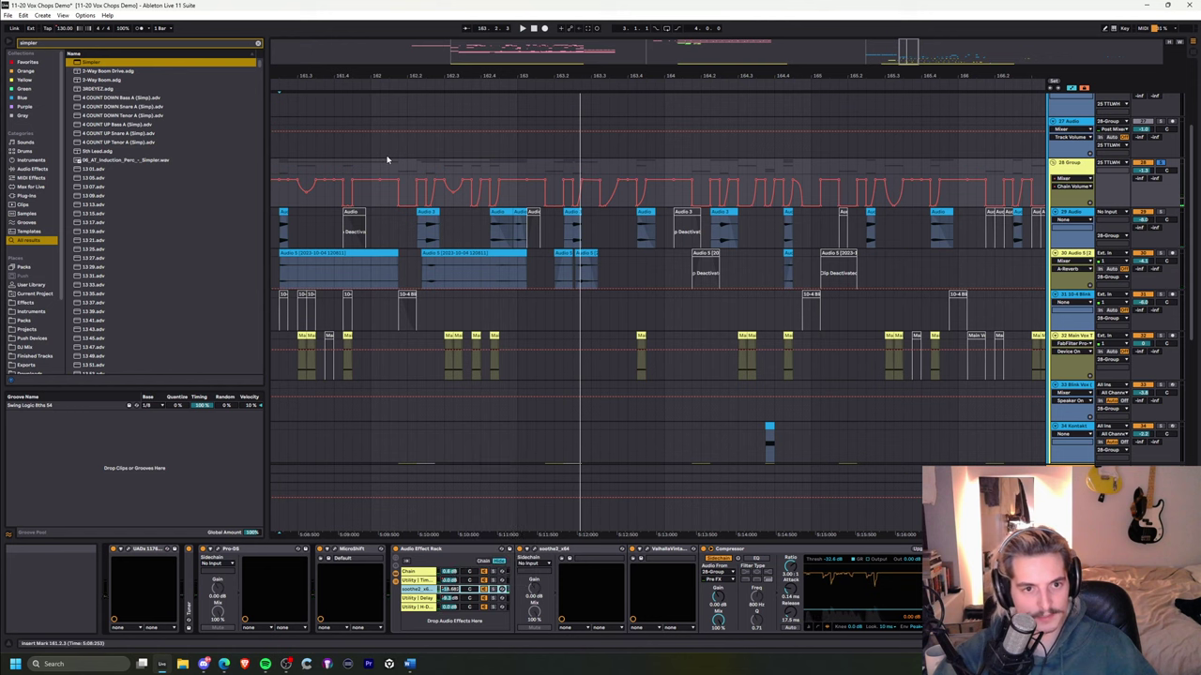
left_click(494, 233)
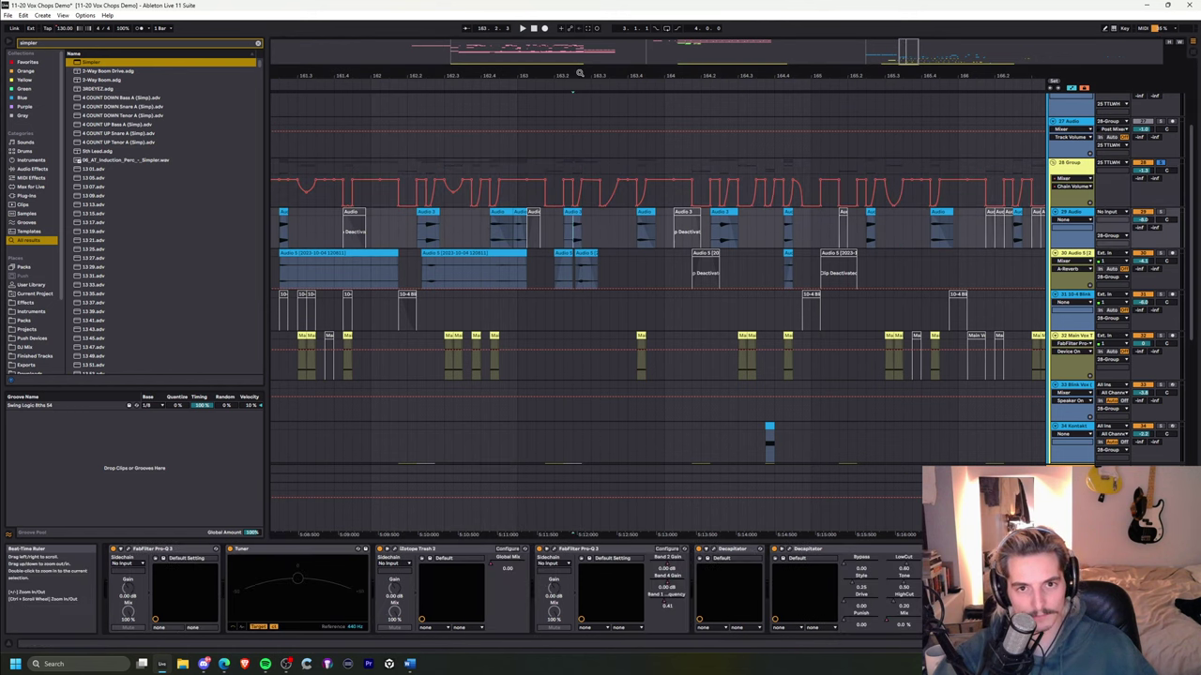
mouse_move(579, 78)
left_mouse_down()
mouse_move(585, 45)
mouse_move(587, 68)
left_mouse_up()
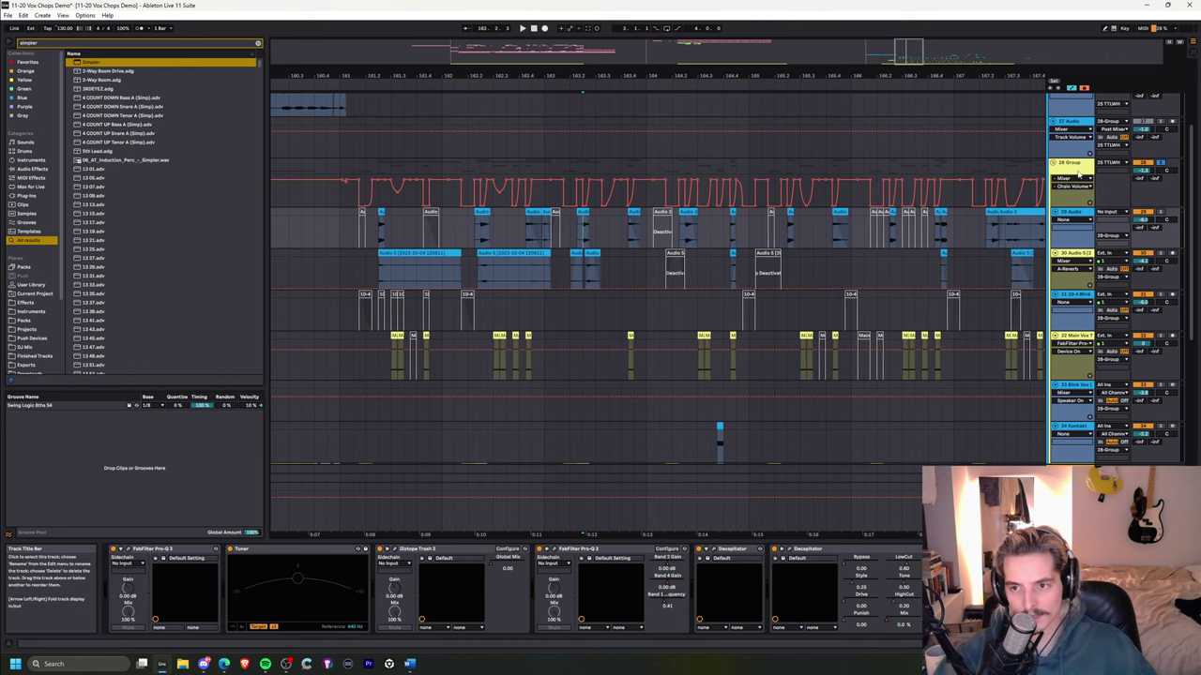
left_click(1065, 171)
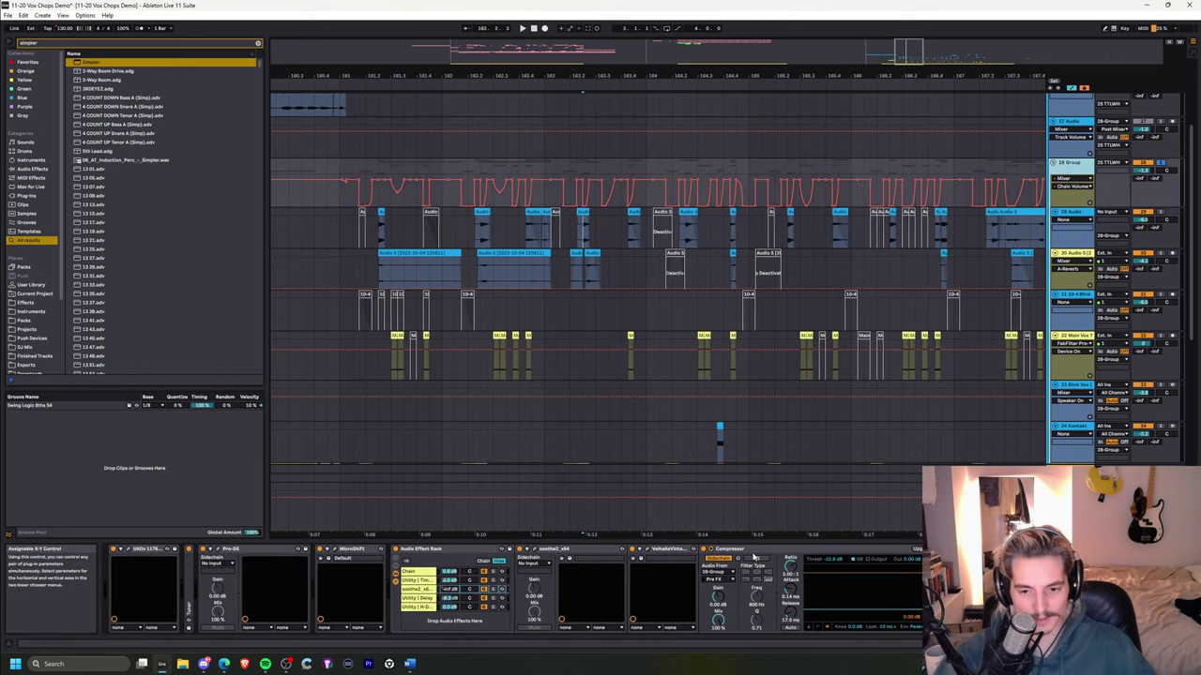
- Compare the chain volume dips with the track 29 chops, play that passage and display 28 Group's effects
left_click_drag(740, 76, 508, 85)
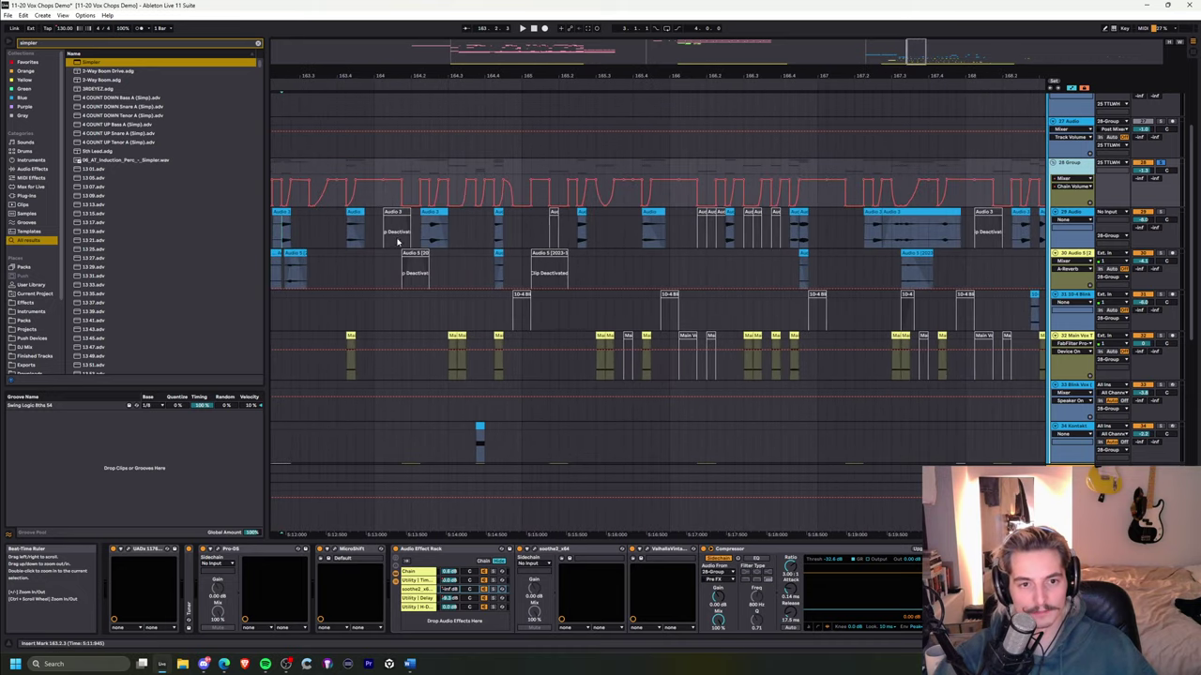
left_click_drag(429, 238, 447, 238)
left_click(441, 231)
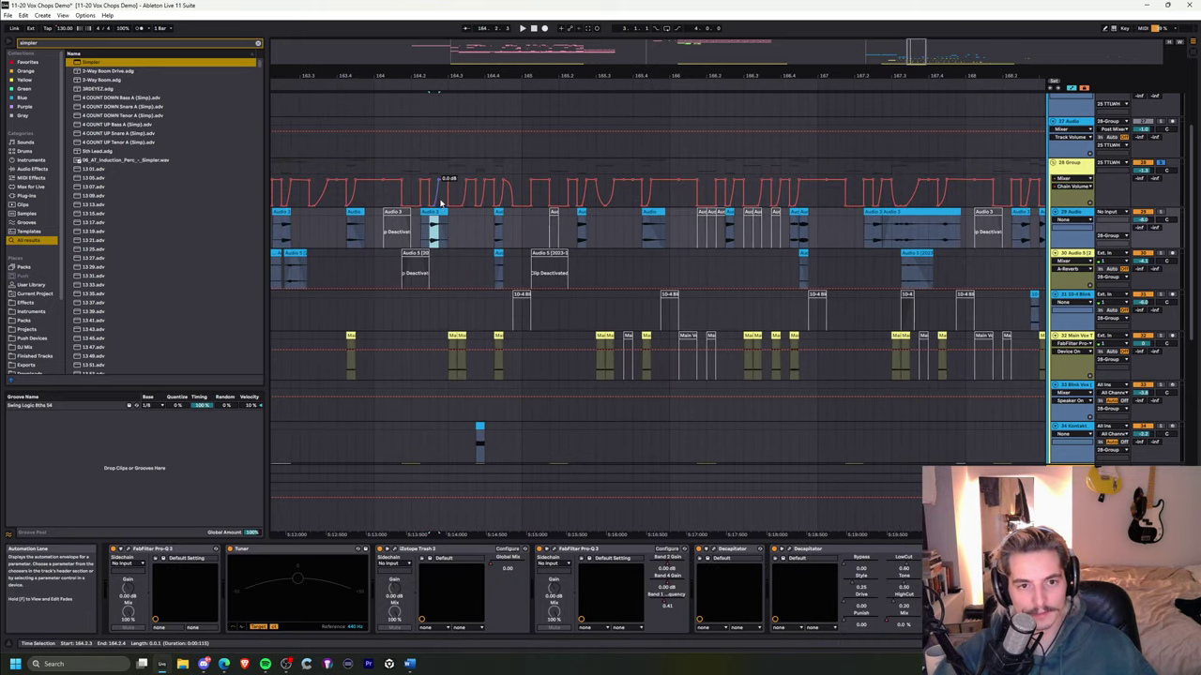
left_click_drag(849, 80, 619, 94)
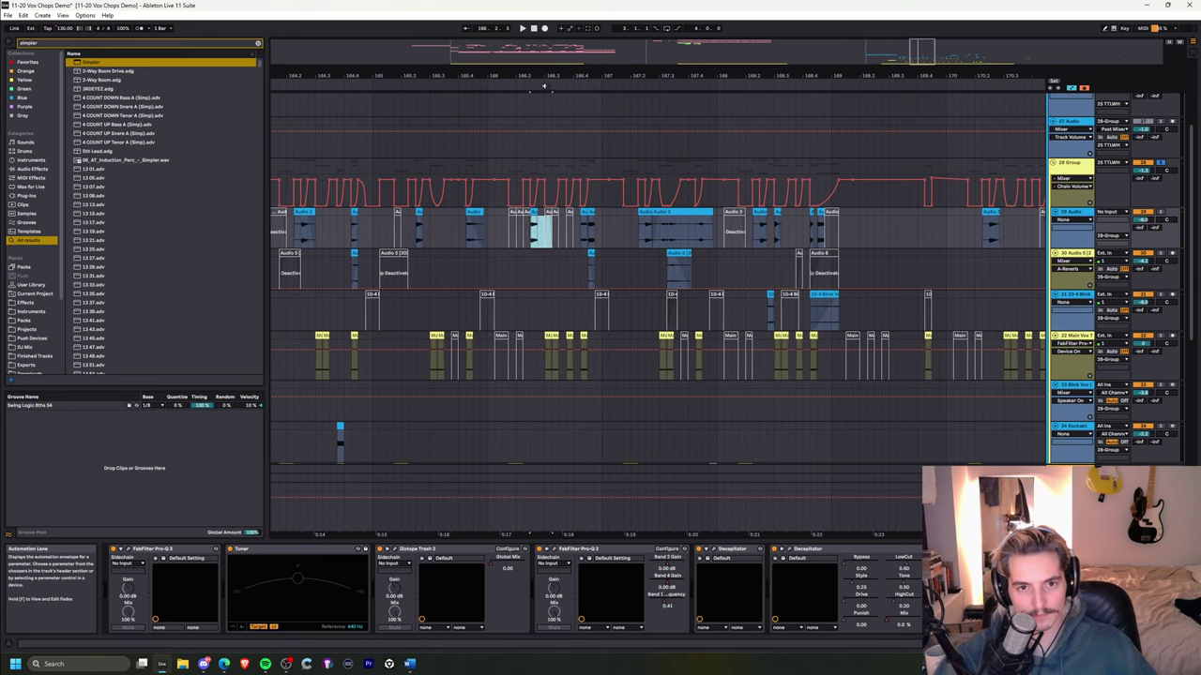
left_click_drag(543, 87, 510, 92)
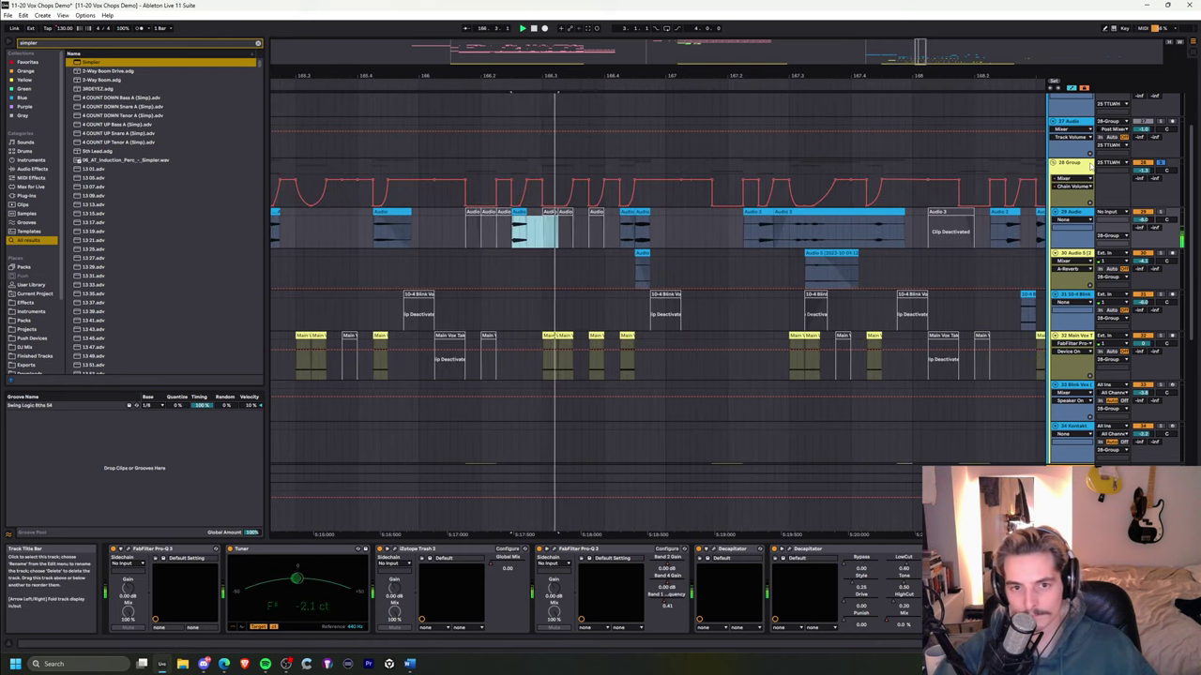
left_click(1090, 166)
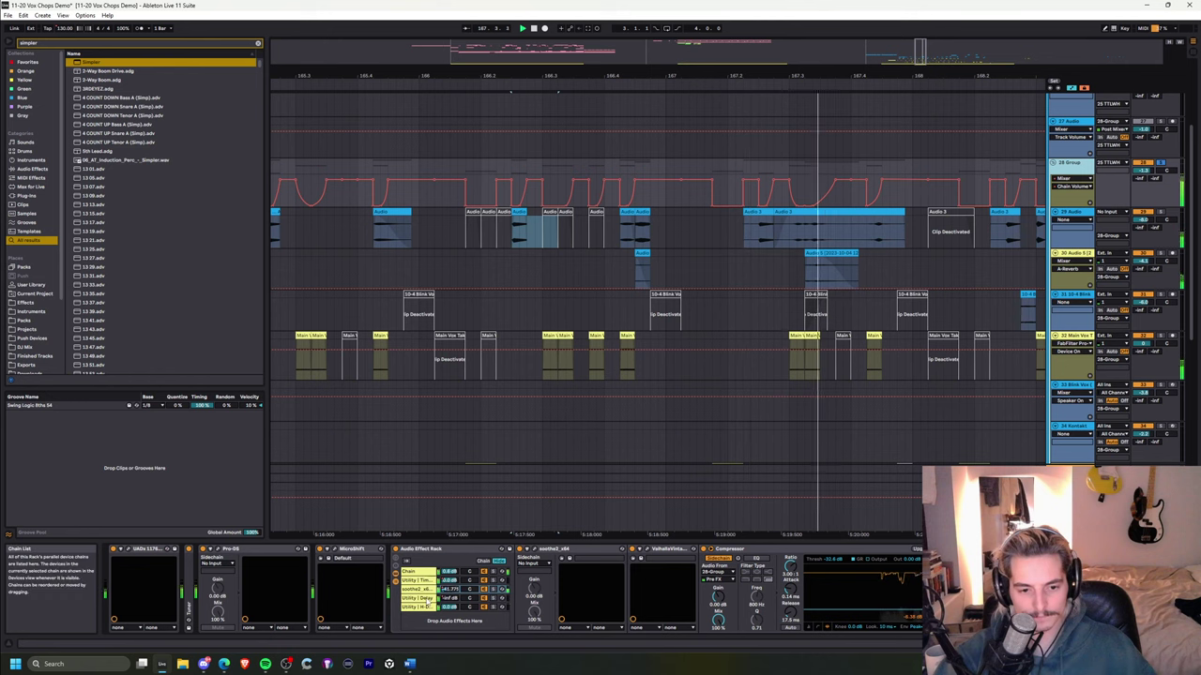
- Show the Delay chain's devices and its chain volume automation on 28 Group, and play the chops from bar 166
left_click(424, 598)
right_click(455, 602)
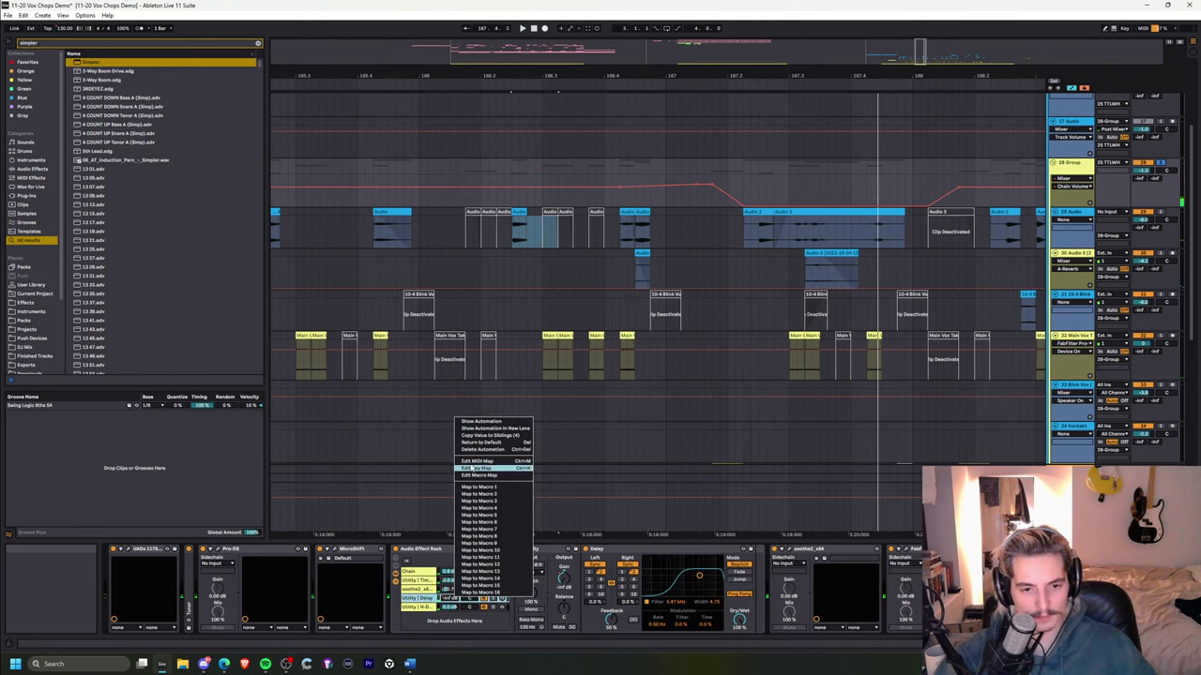
left_click(523, 353)
left_click(619, 206)
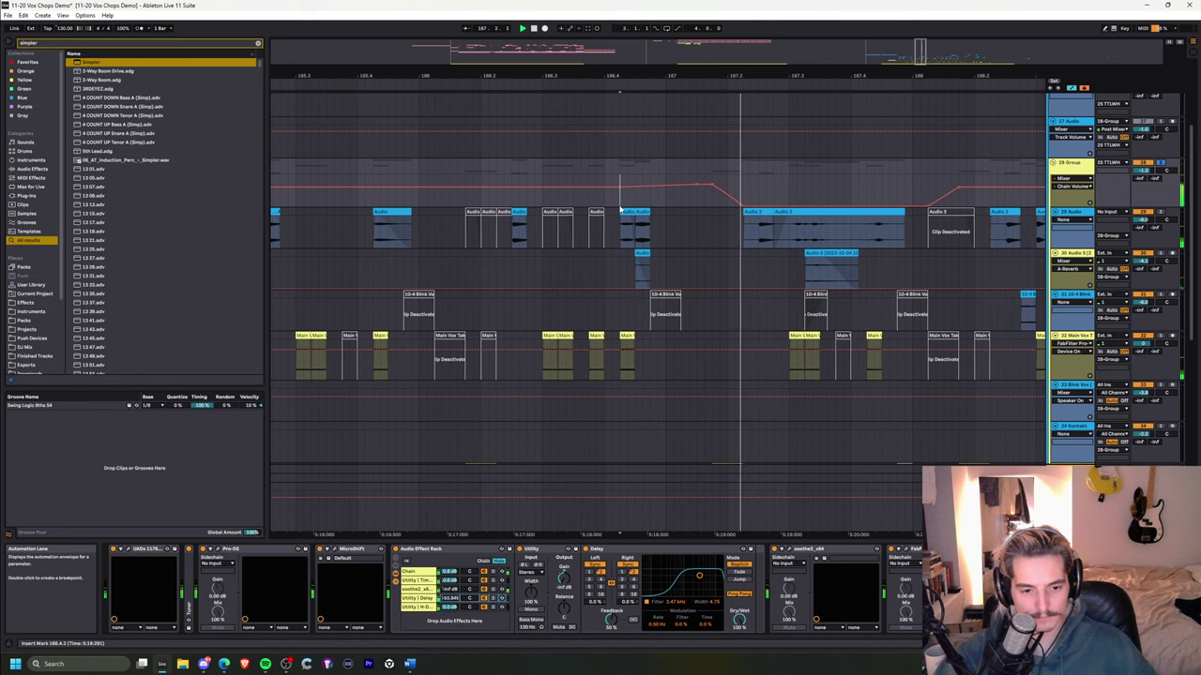
- Show the Gain automation of the Delay chain's Utility on 28 Group and play the passage from bar 174 with its gain spikes
right_click(563, 580)
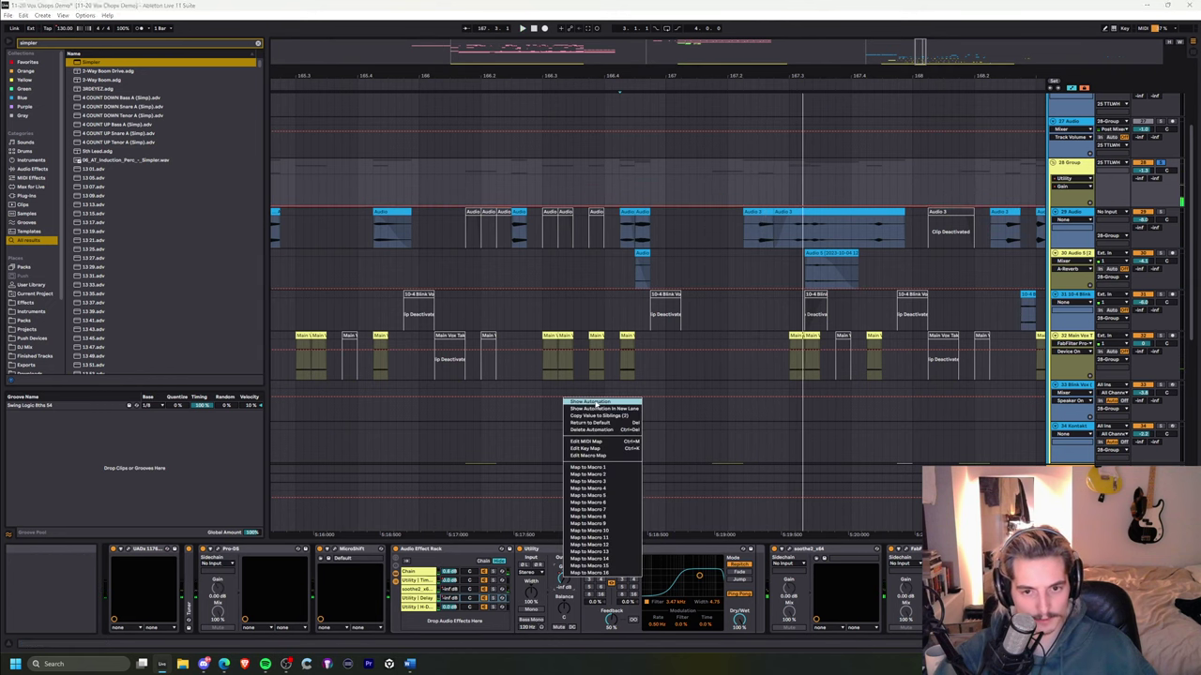
left_click(596, 403)
left_click_drag(638, 76, 638, 26)
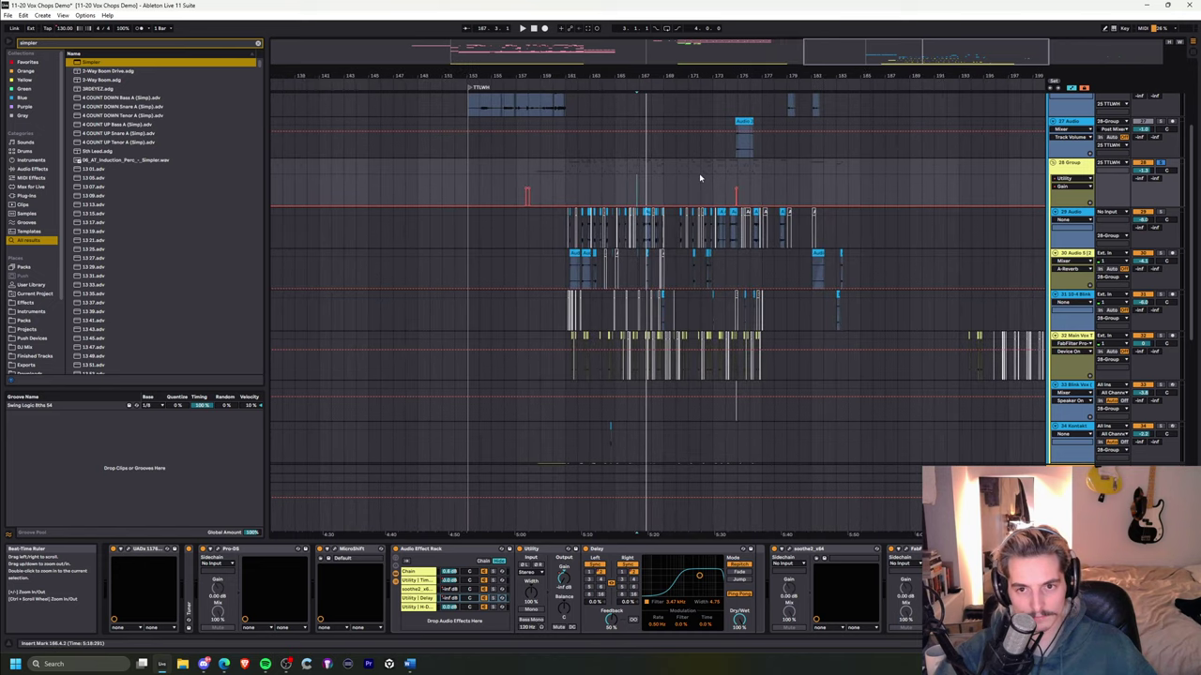
key("space")
scroll(742, 220, "up", 5)
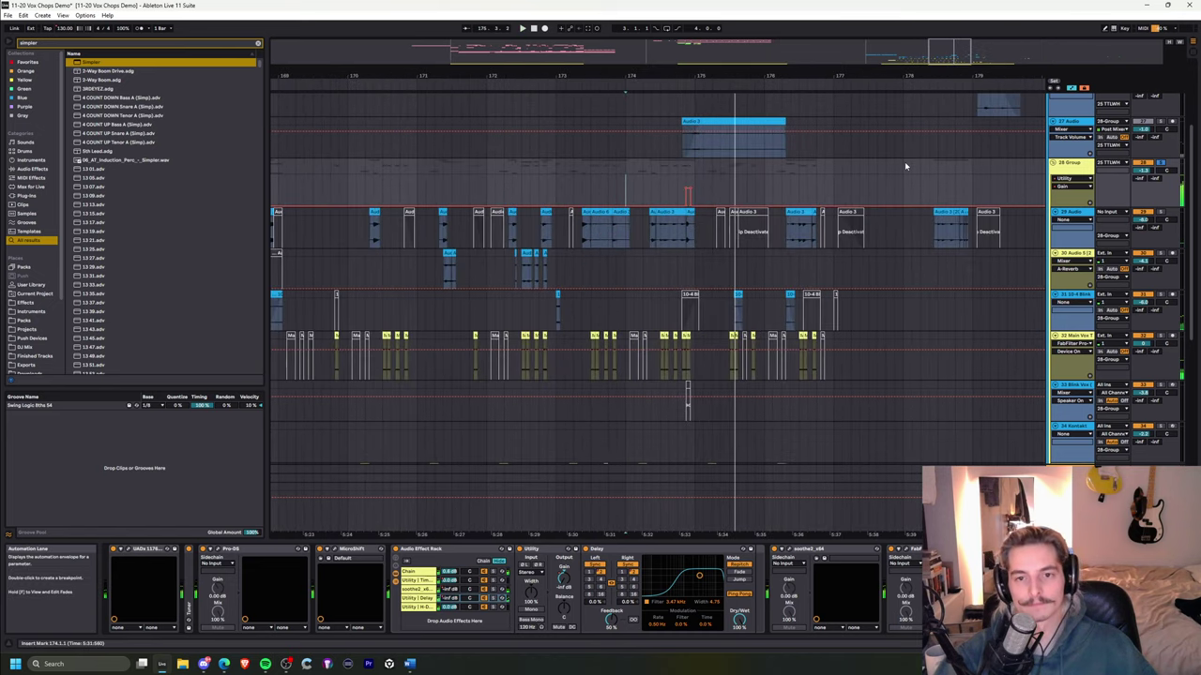
left_click_drag(598, 76, 598, 70)
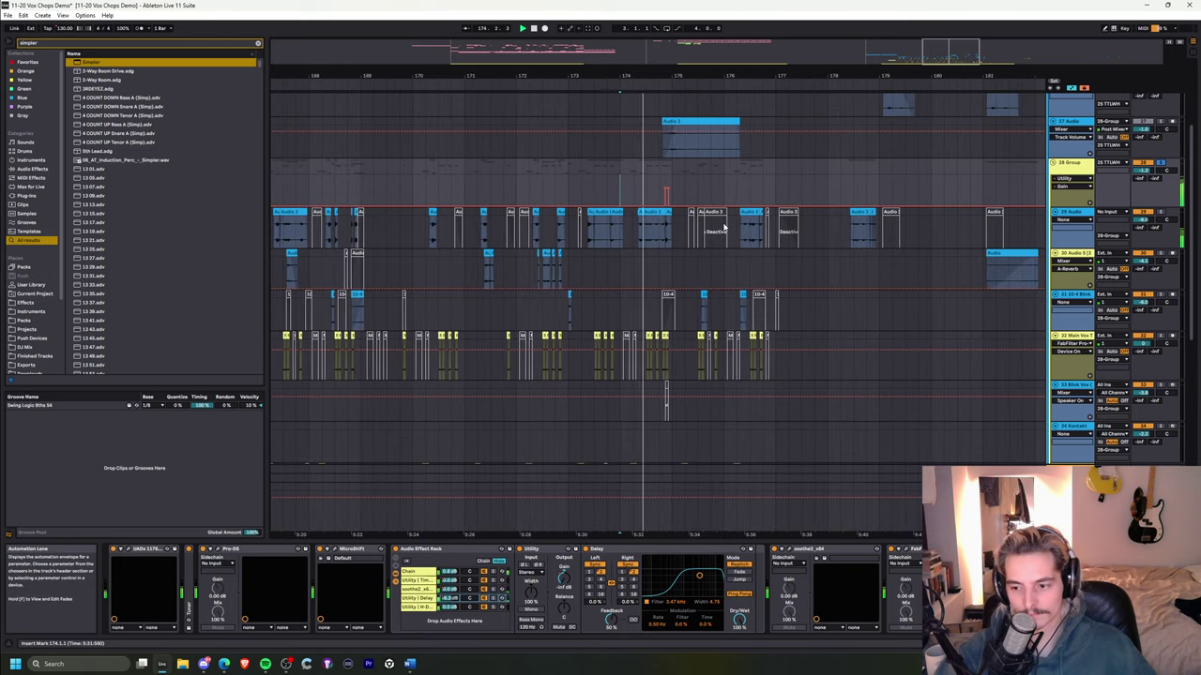
scroll(747, 312, "up", 1)
scroll(746, 312, "up", 2)
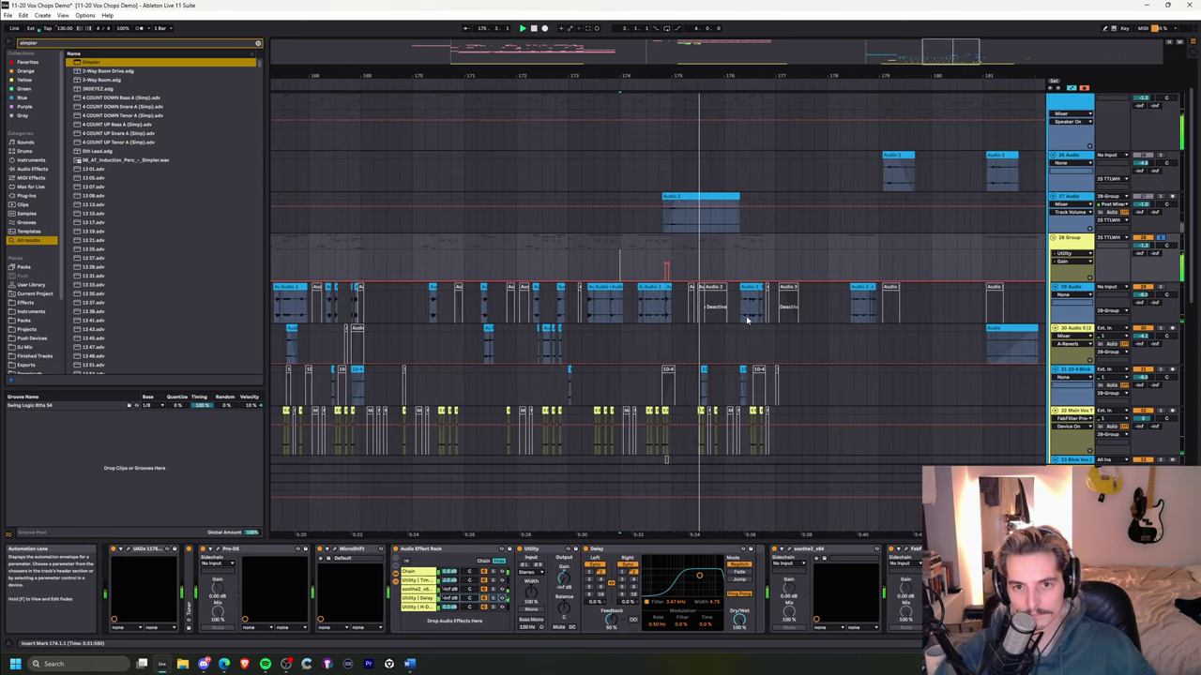
- Hide the automation lanes and play 28 Group from just before the Audio 2 clip on track 27
left_click(666, 222)
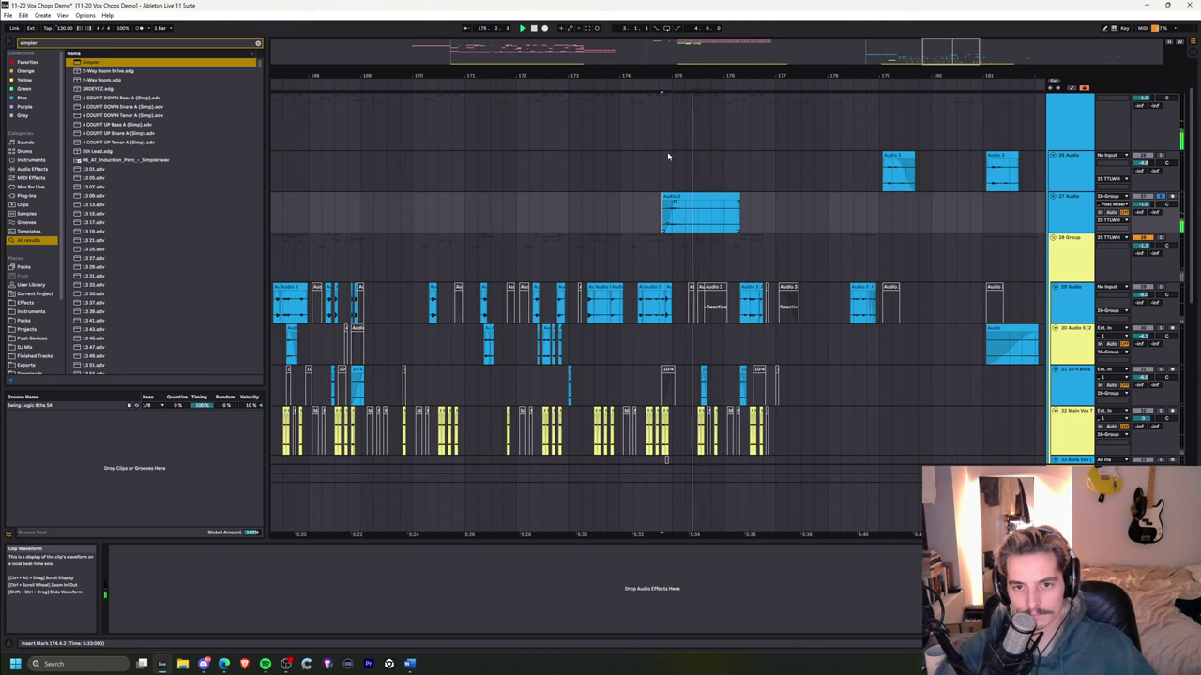
left_click_drag(669, 77, 668, 65)
left_click(656, 273)
key("space")
key("space")
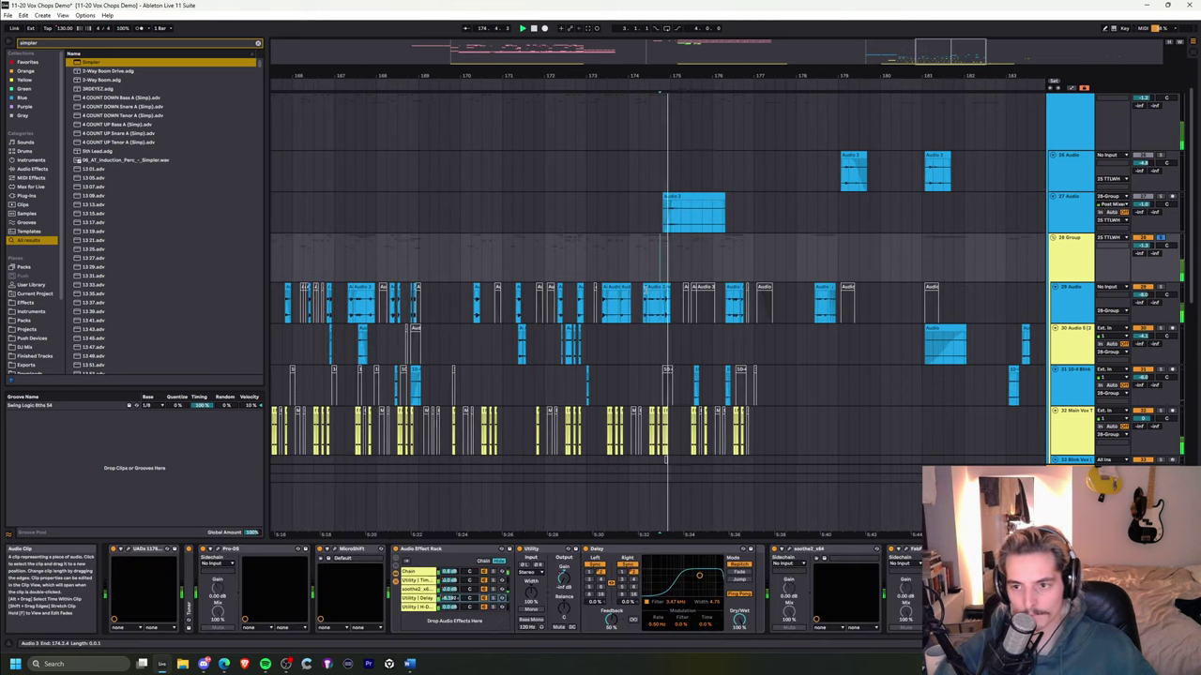
- Step through the Timeless, soothe2, Delay and H-Delay chains of 28 Group's Audio Effect Rack and fold the rack
left_click(423, 549)
left_click(424, 580)
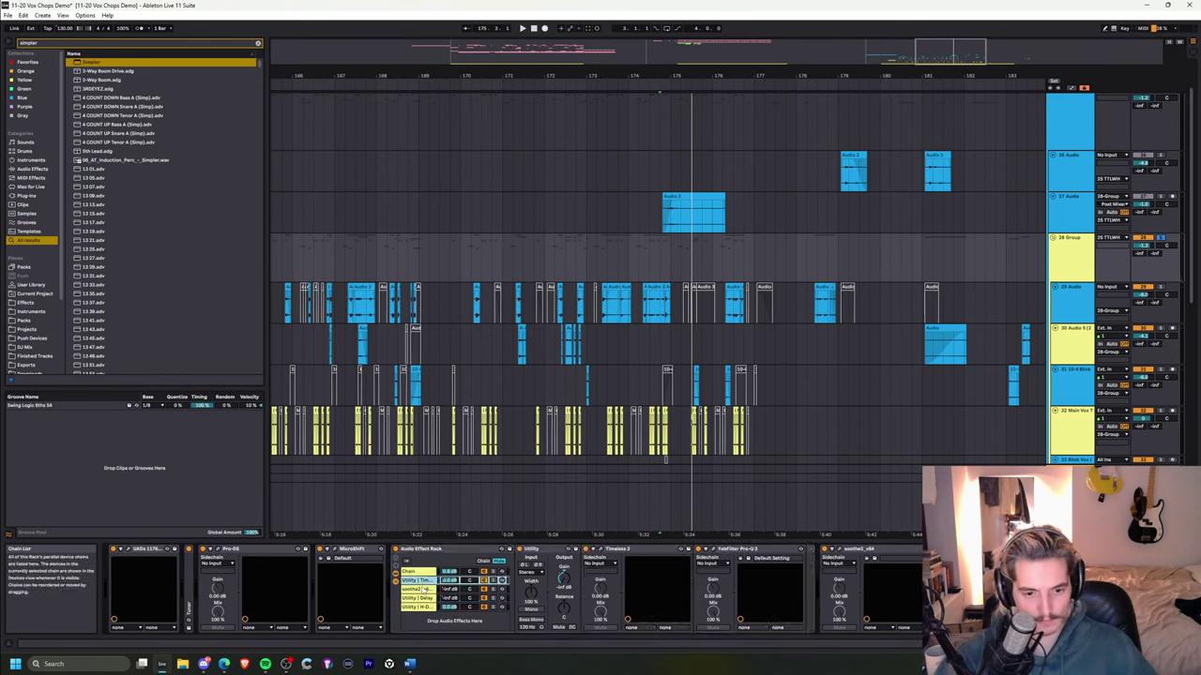
left_click(424, 590)
left_click(424, 598)
left_click(425, 607)
double_click(429, 549)
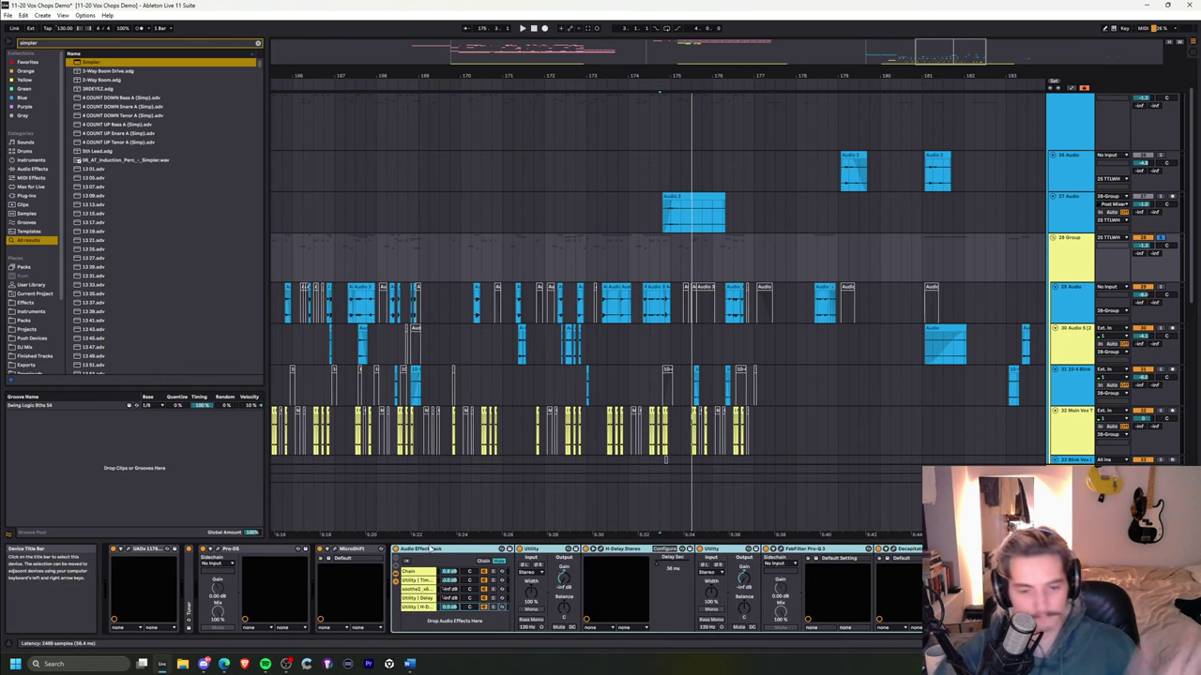
- Open the soothe2 after 28 Group's rack, play the chops with delta switched on and off, and close the plug-in
left_click(425, 550)
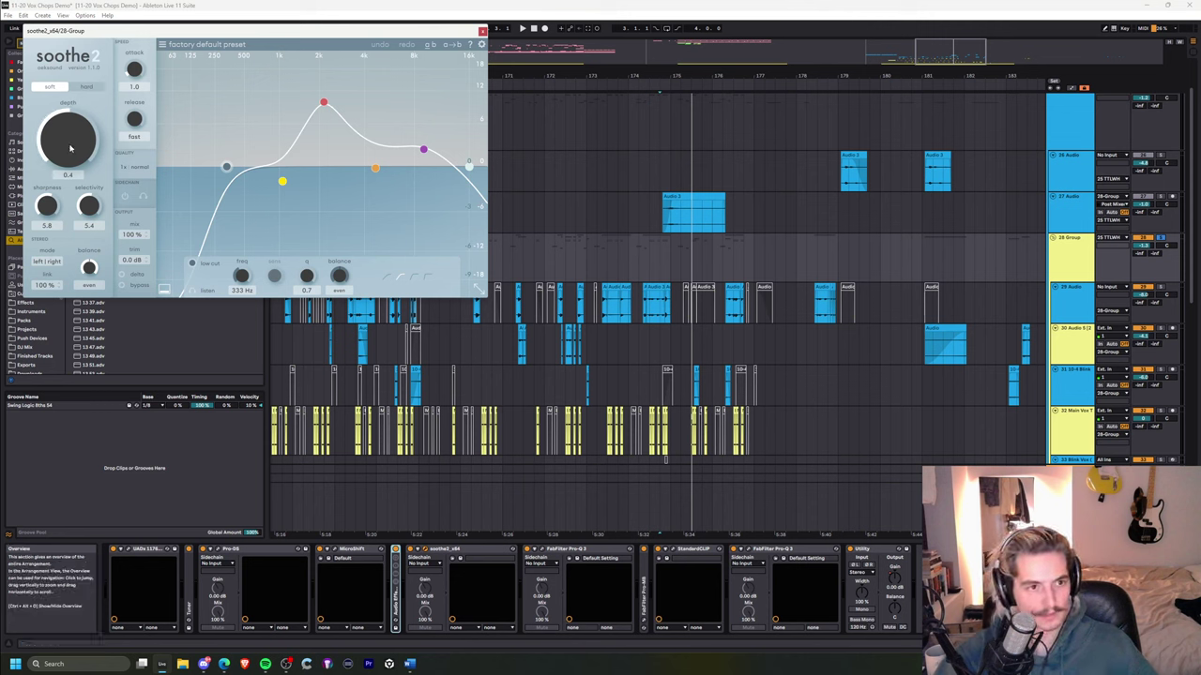
key("space")
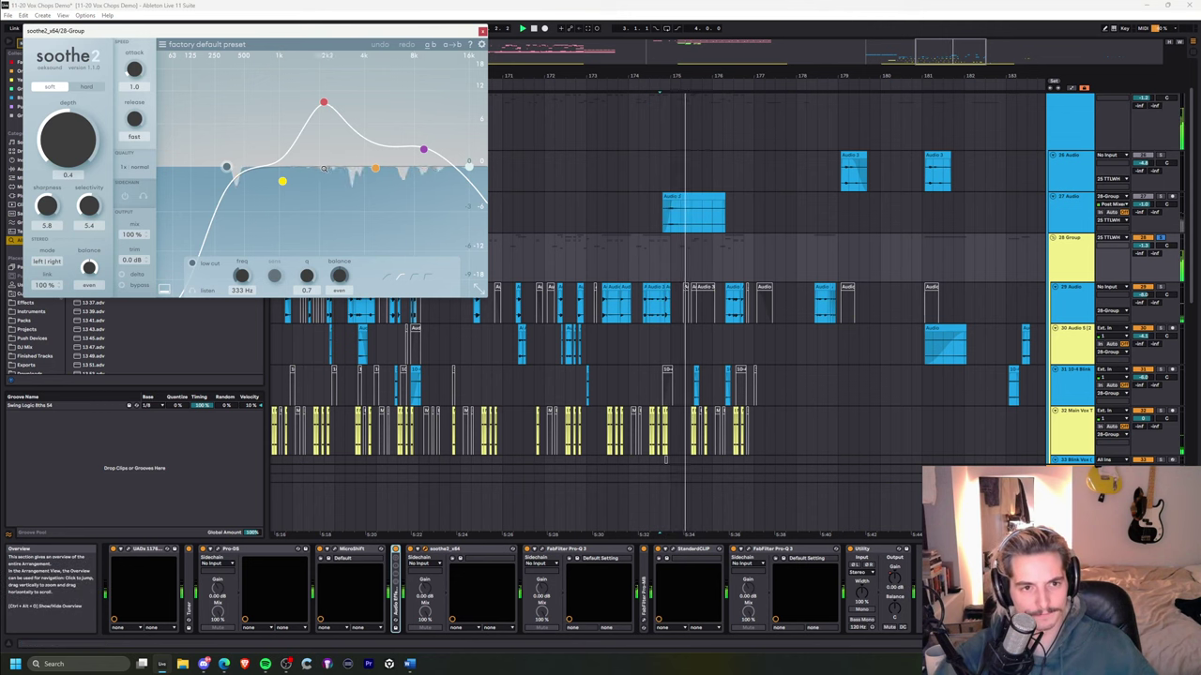
left_click(124, 274)
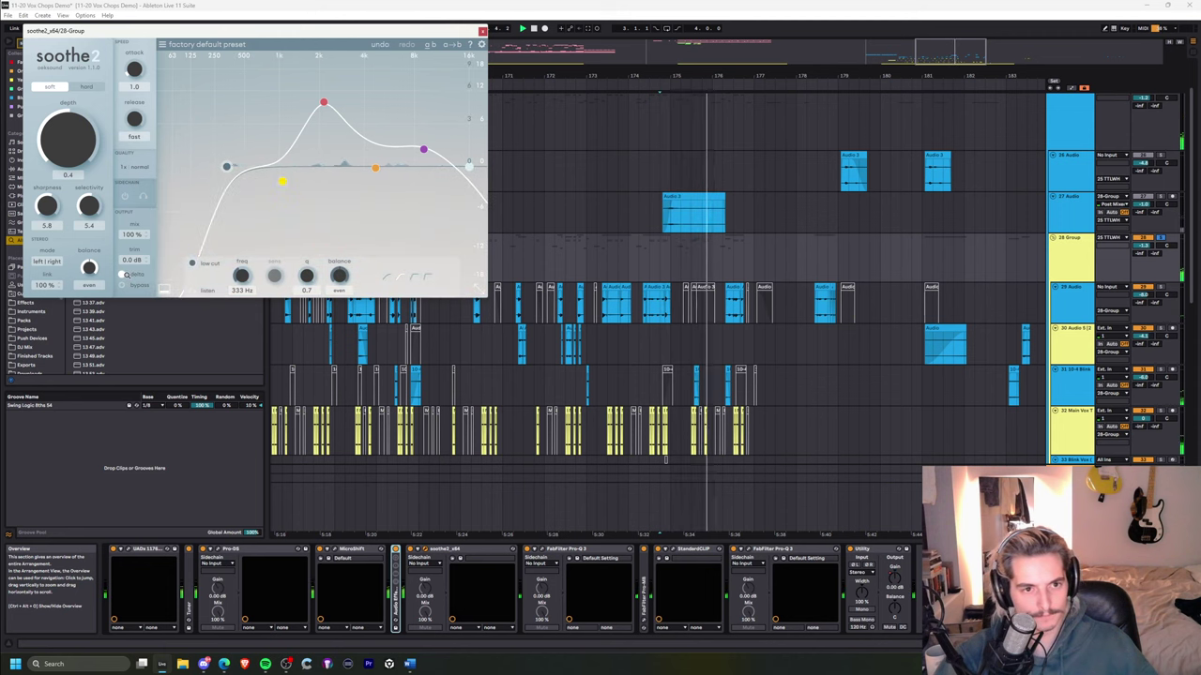
left_click(125, 274)
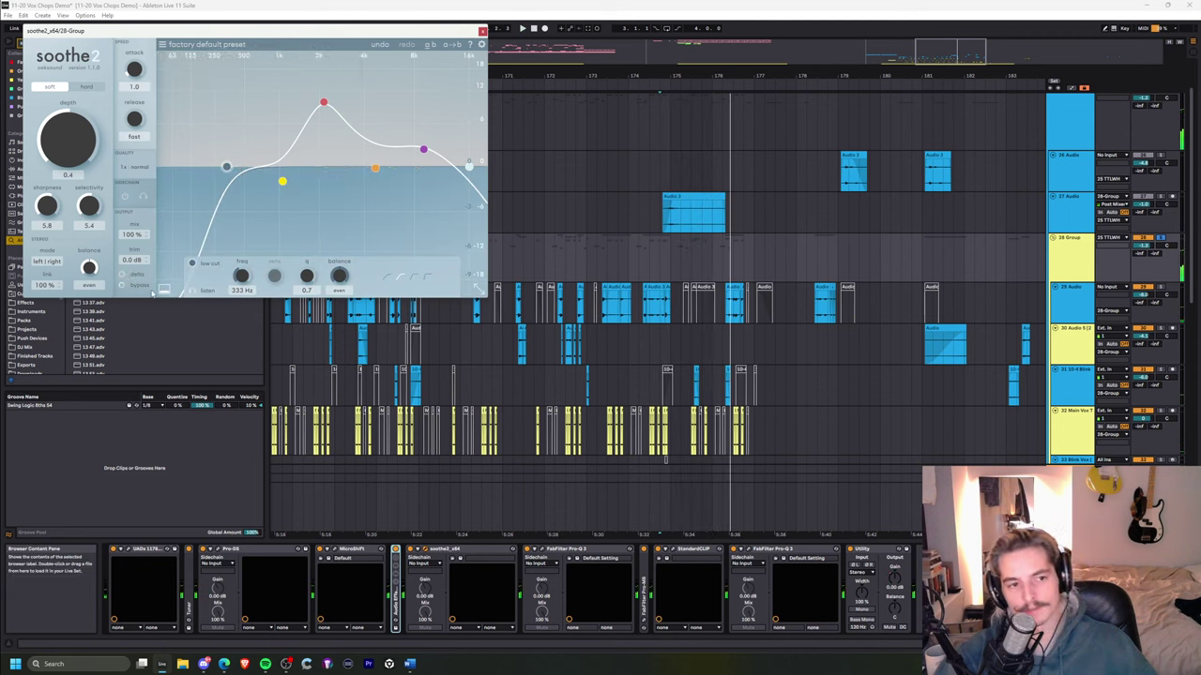
left_click(141, 277)
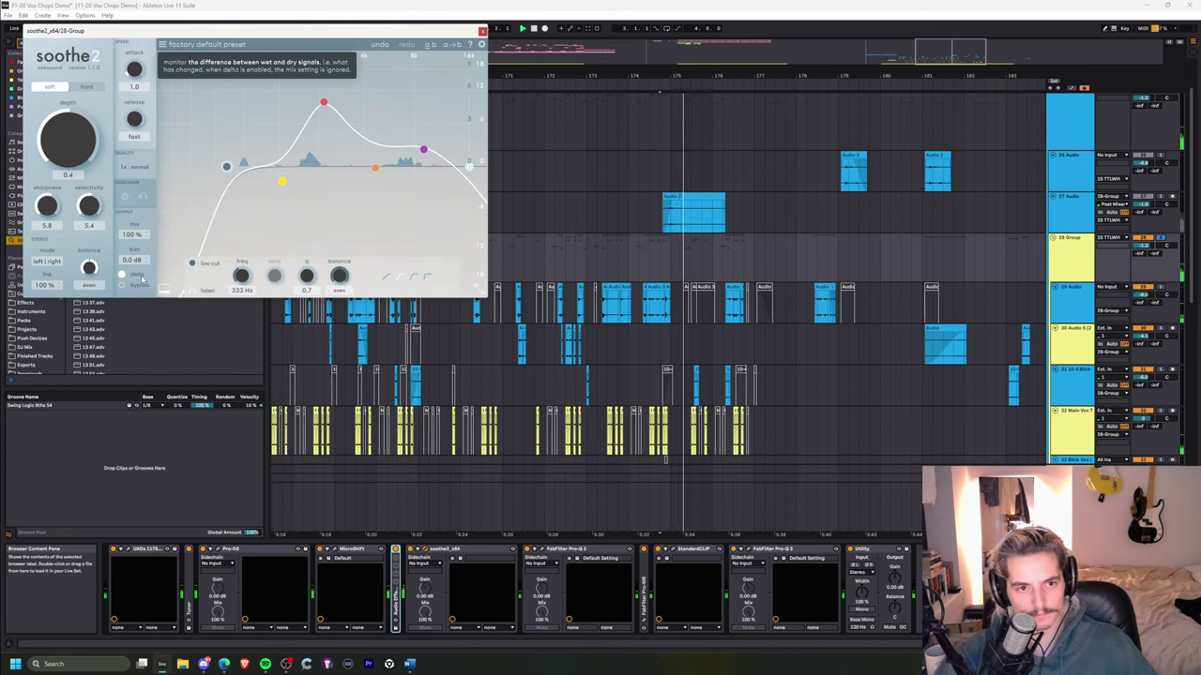
left_click(142, 278)
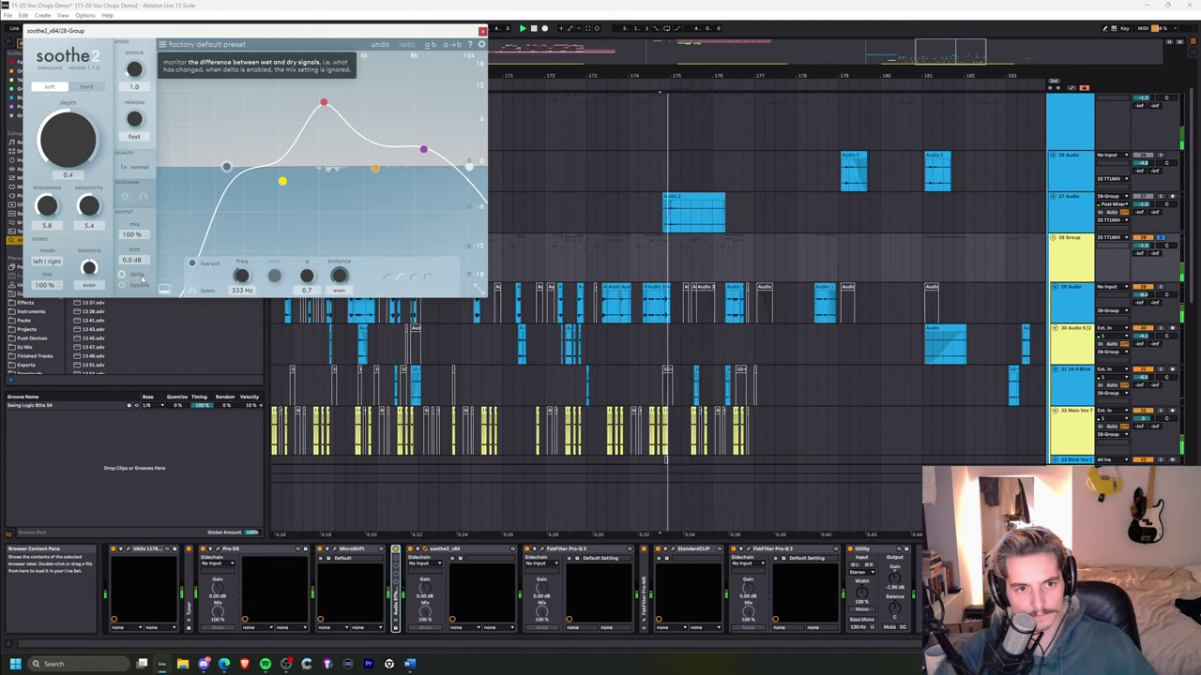
key("space")
left_click(483, 32)
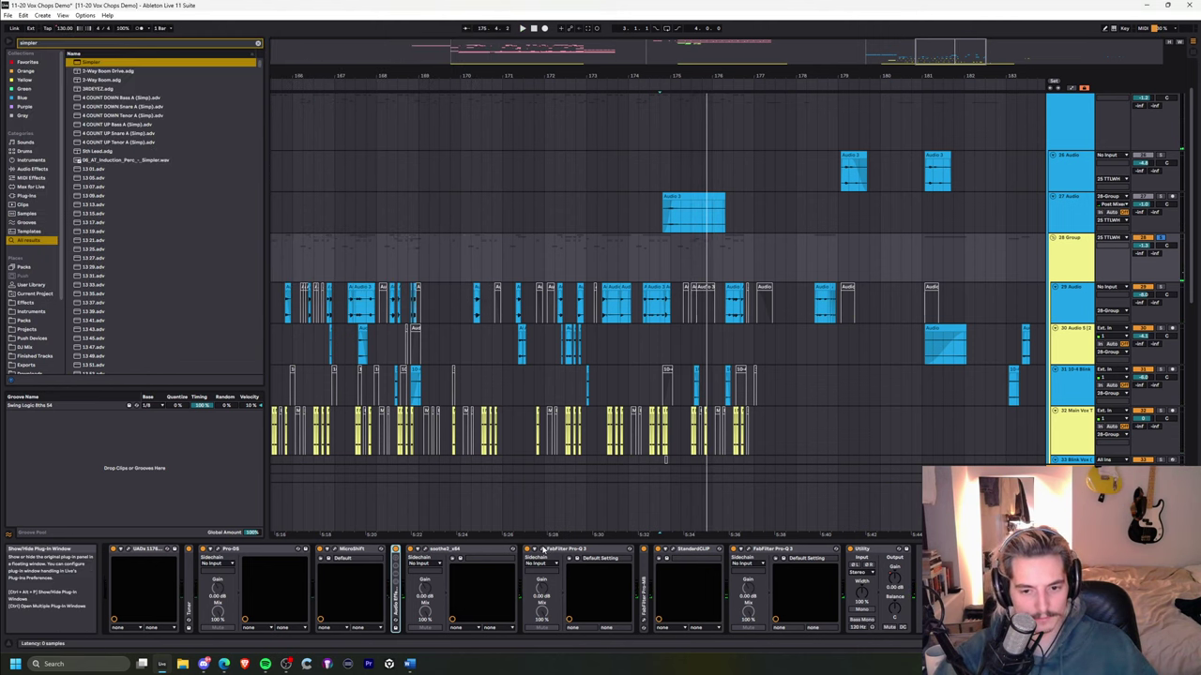
- Inspect 28 Group's first Pro-Q 3, Pro-MB, StandardCLIP and second Pro-Q 3 settings, closing the plug-in windows
left_click(542, 551)
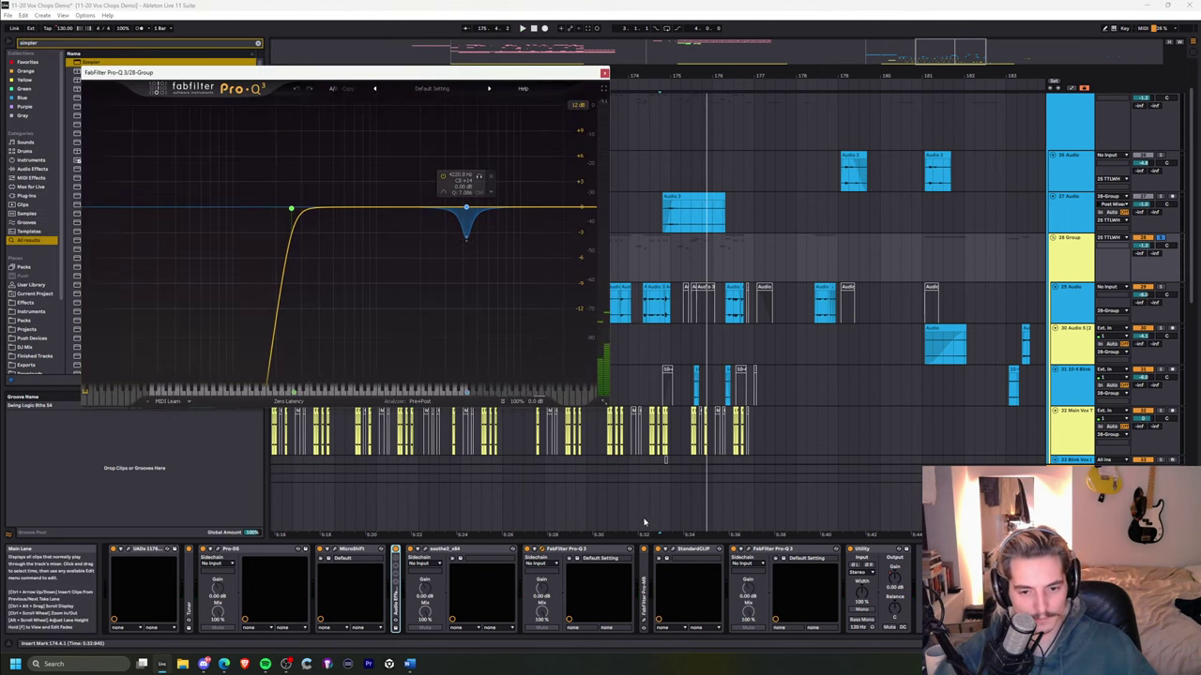
double_click(644, 570)
left_click(659, 550)
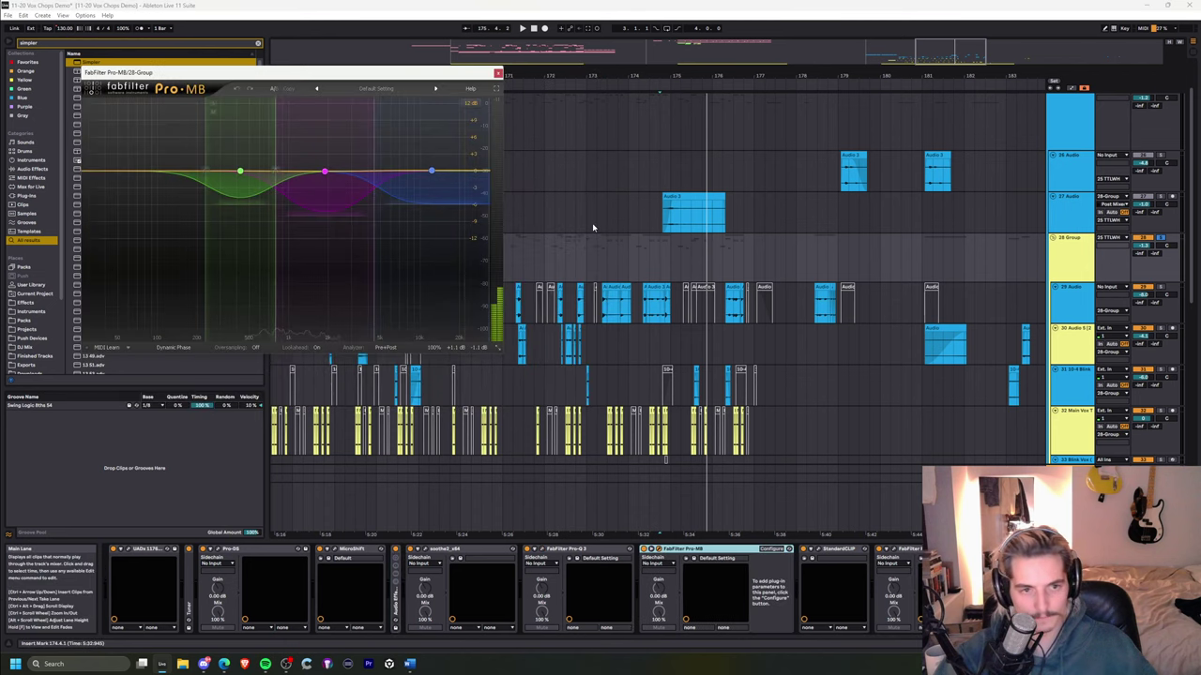
left_click(804, 550)
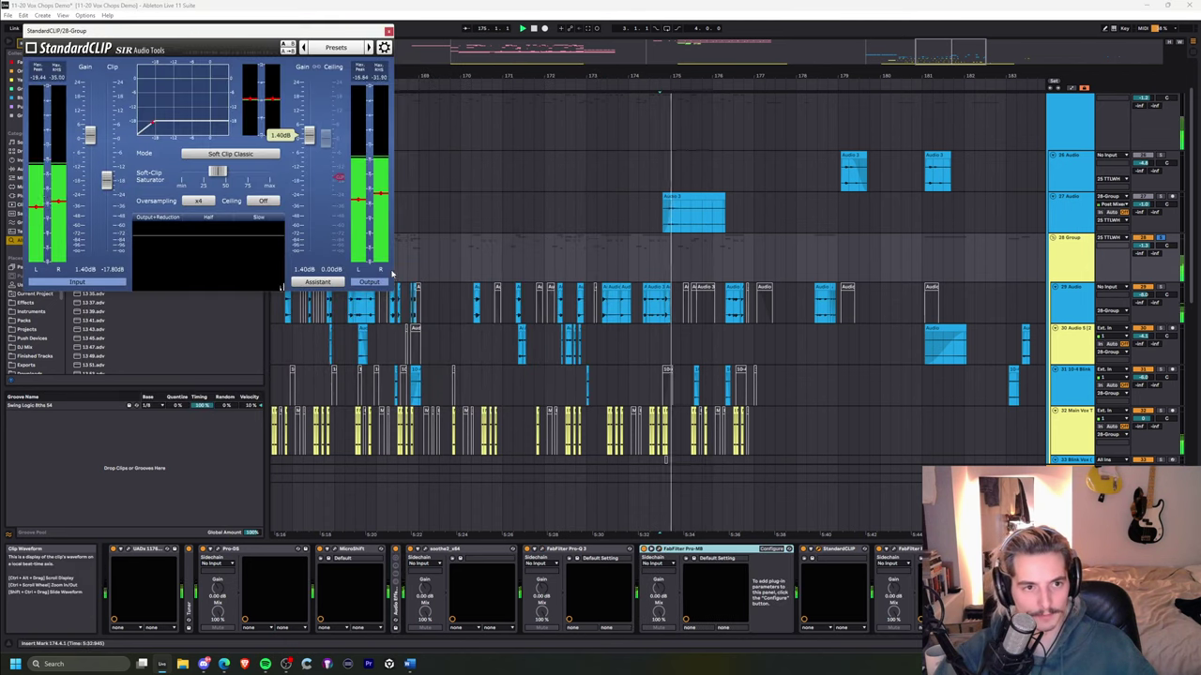
left_click(388, 31)
left_click(893, 549)
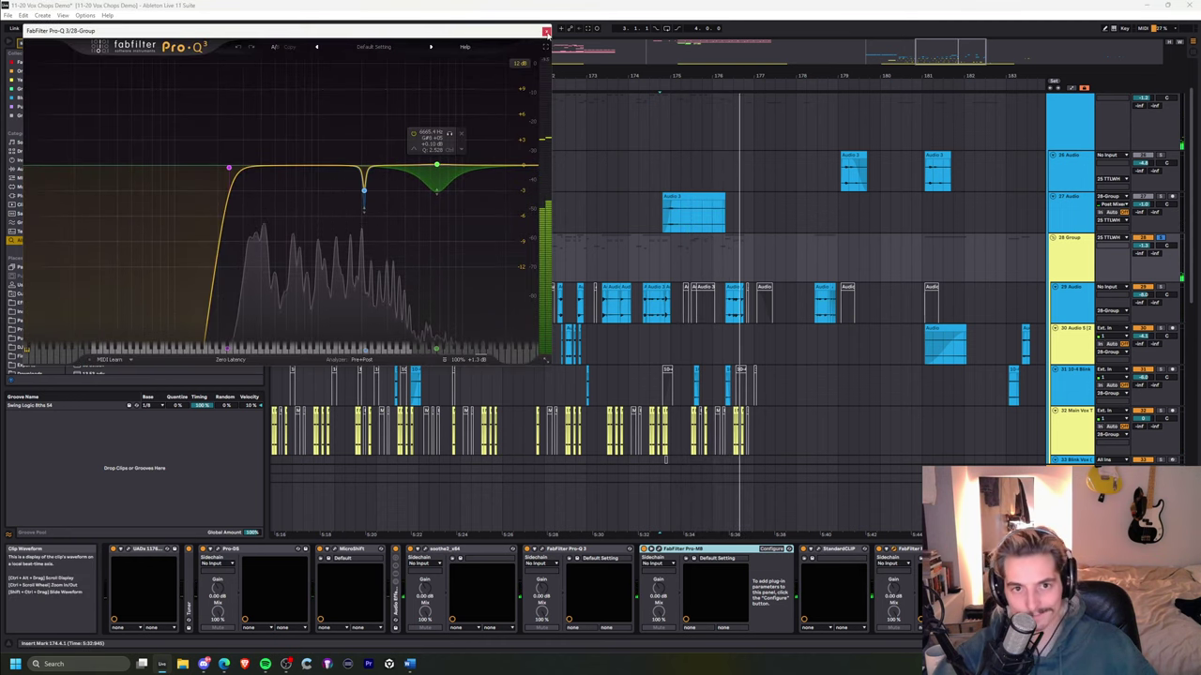
left_click(546, 31)
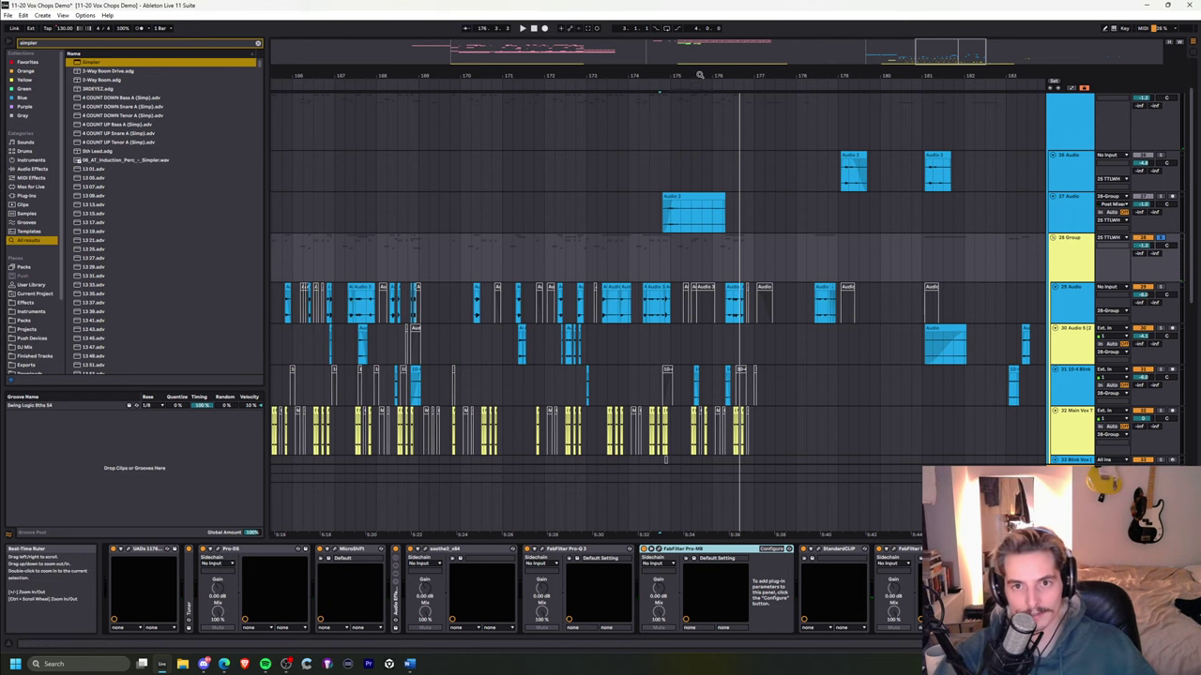
- Display the Pro-Q 3 and Compressor on the 25 TTLWH group and compare them with 28 Group's effect chain
left_click_drag(700, 74, 698, 49)
scroll(1033, 332, "up", 1)
left_click(1070, 135)
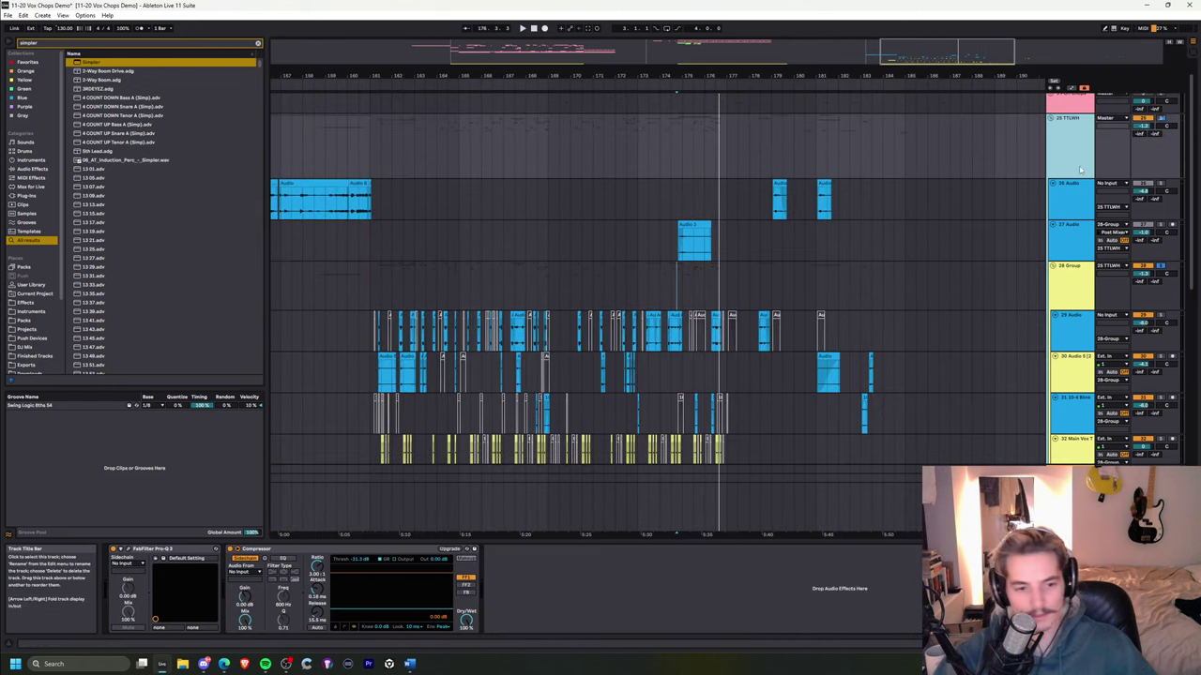
left_click_drag(574, 74, 574, 49)
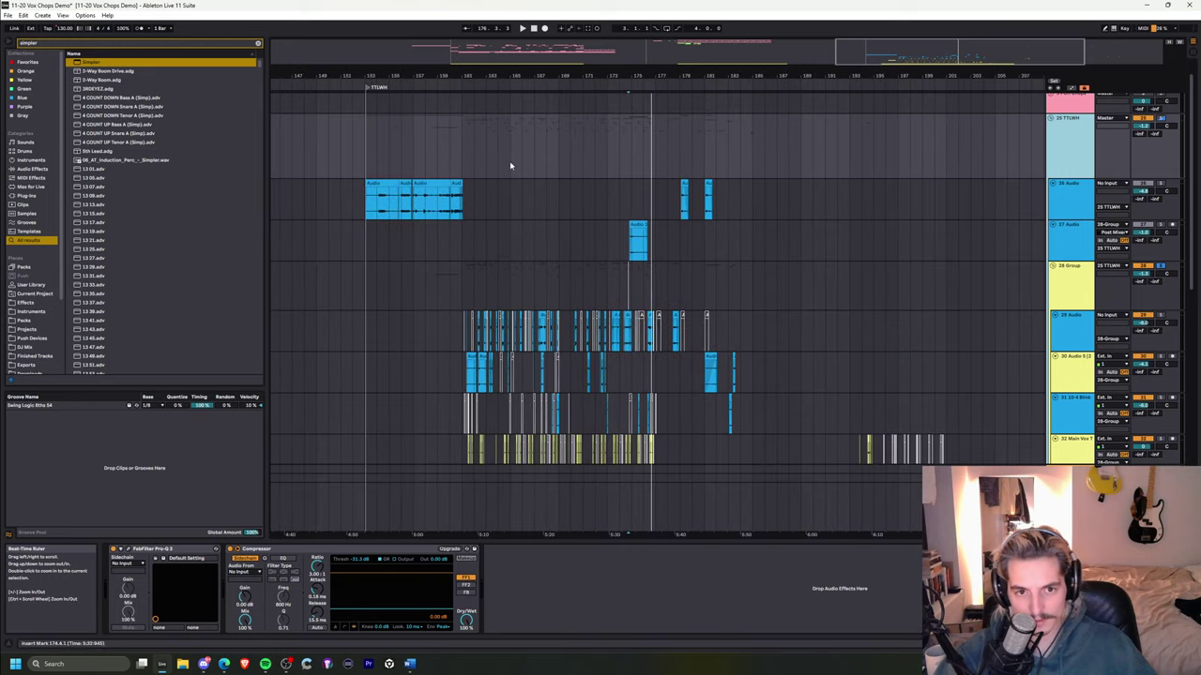
left_click(454, 156)
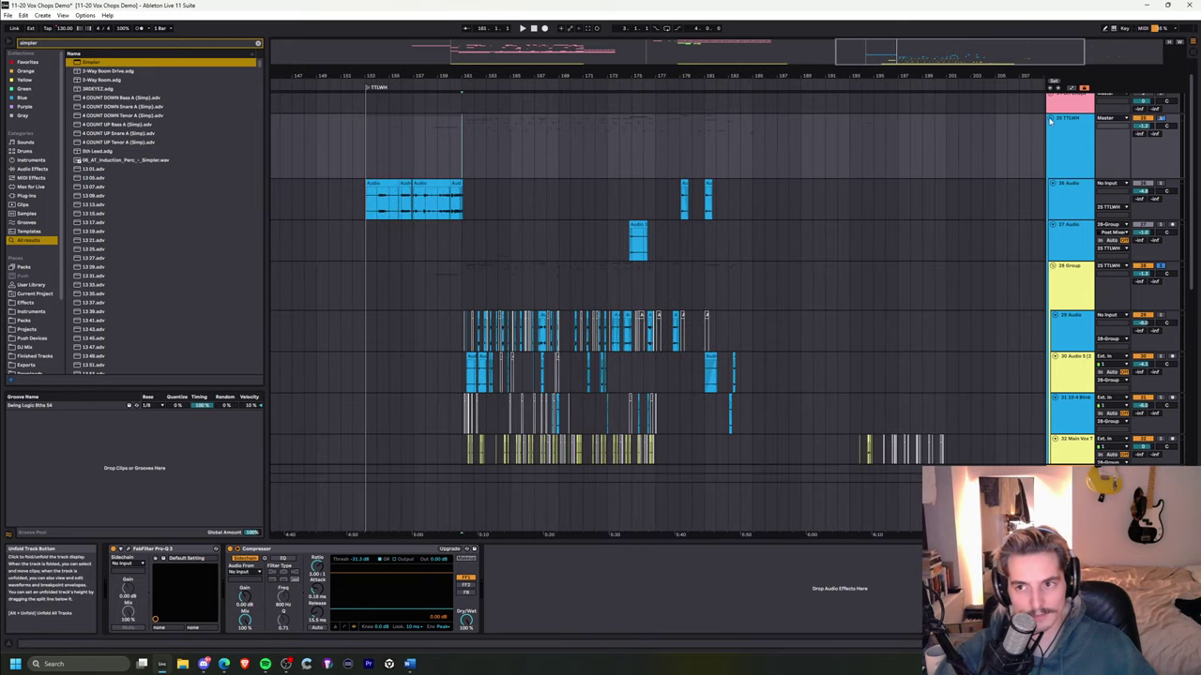
left_click(1051, 118)
left_click(1051, 141)
left_click(1065, 301)
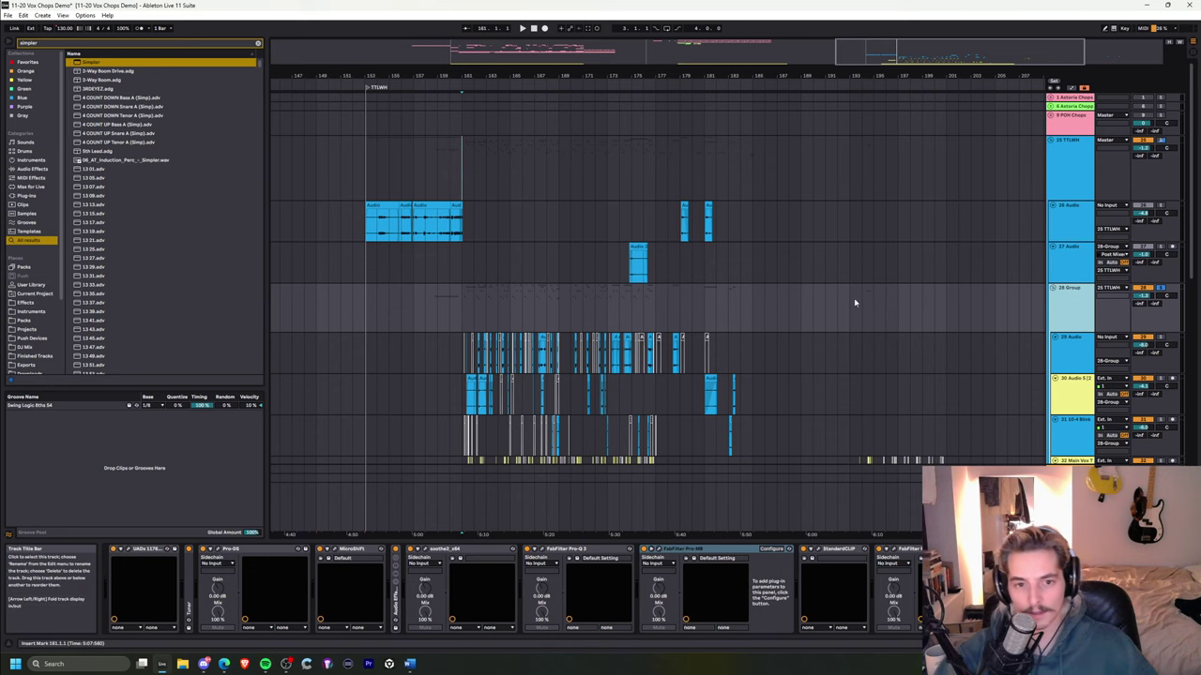
left_click(1091, 154)
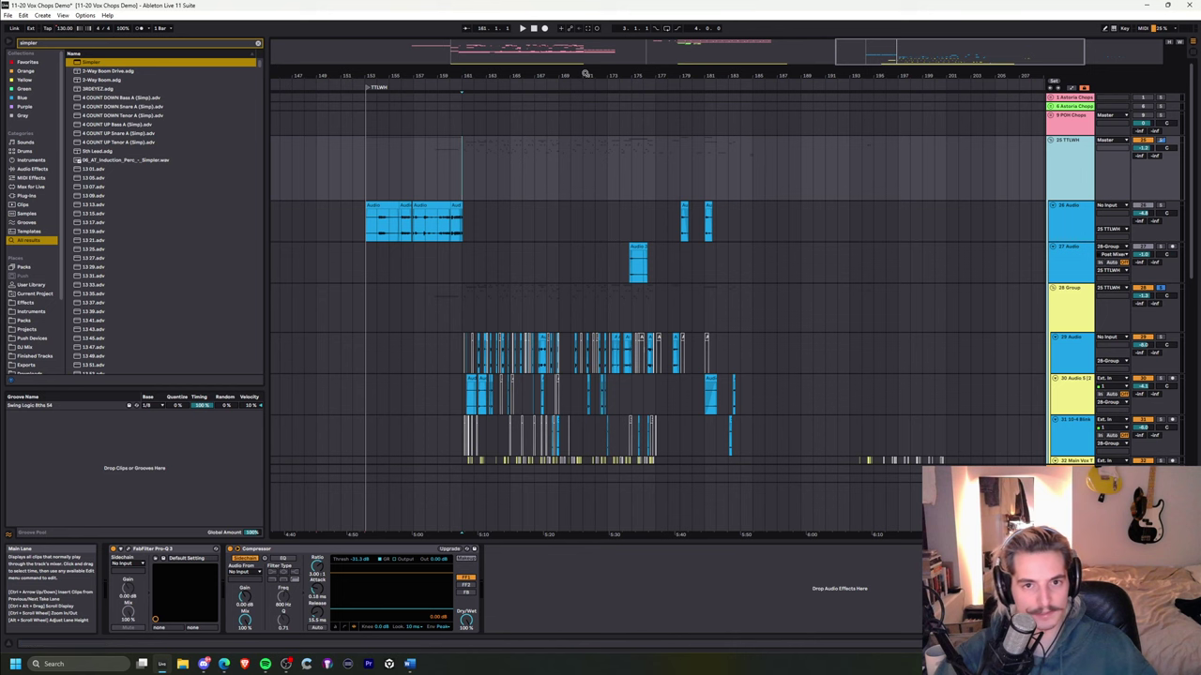
- Play the 25 TTLWH group's chops from bar 161 and fold the group
left_click_drag(585, 73, 582, 30)
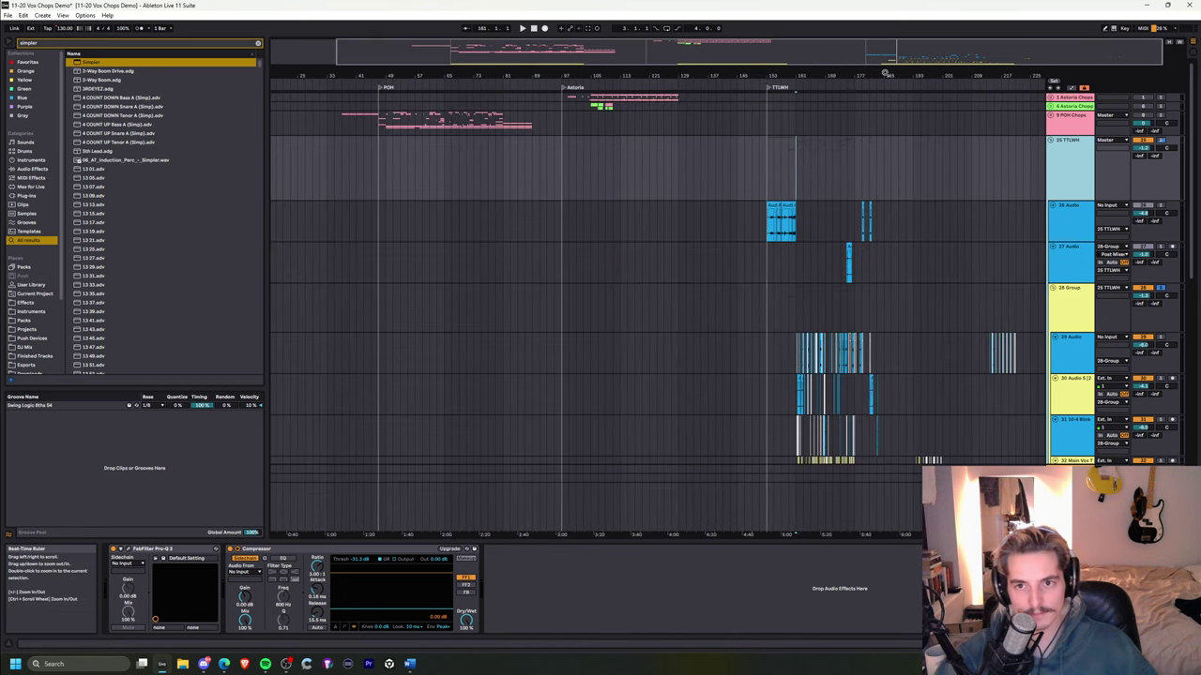
left_click_drag(885, 73, 770, 73)
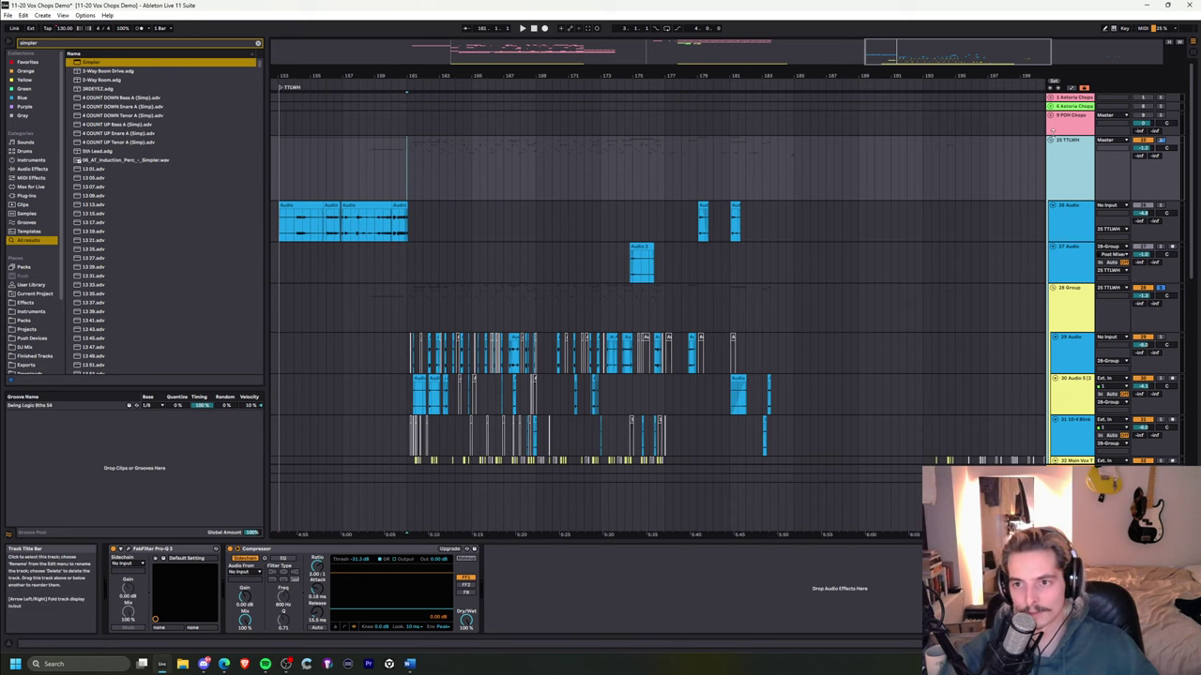
key("space")
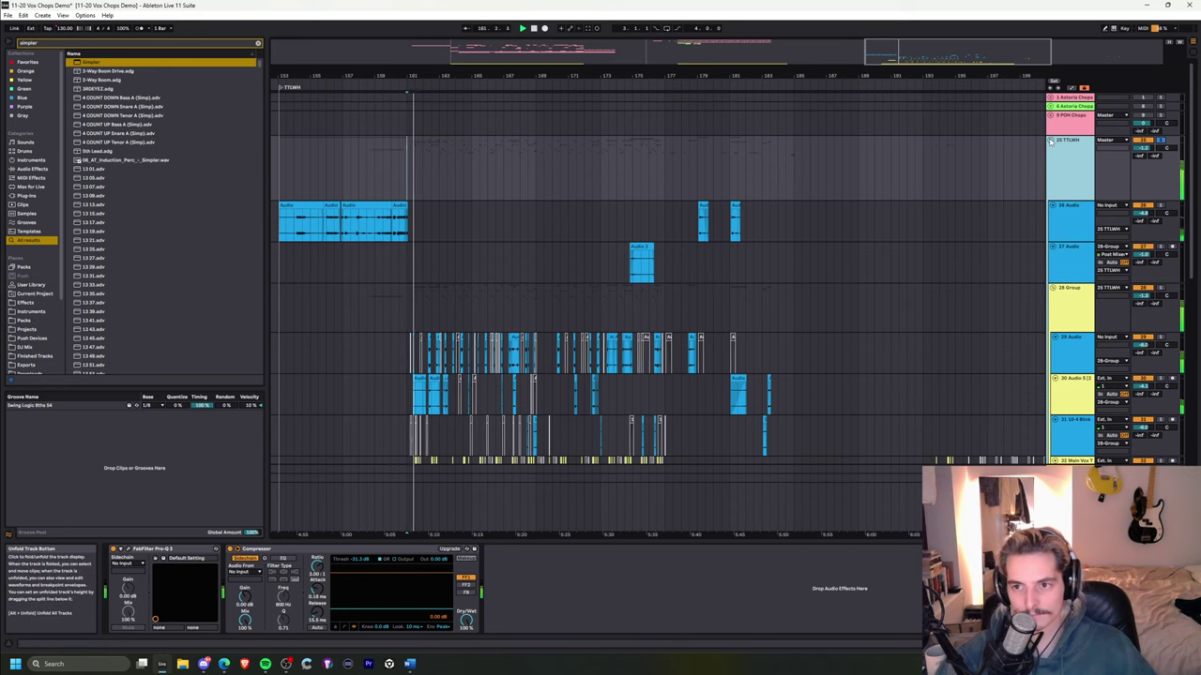
left_click(1052, 139)
left_click_drag(445, 76, 445, 56)
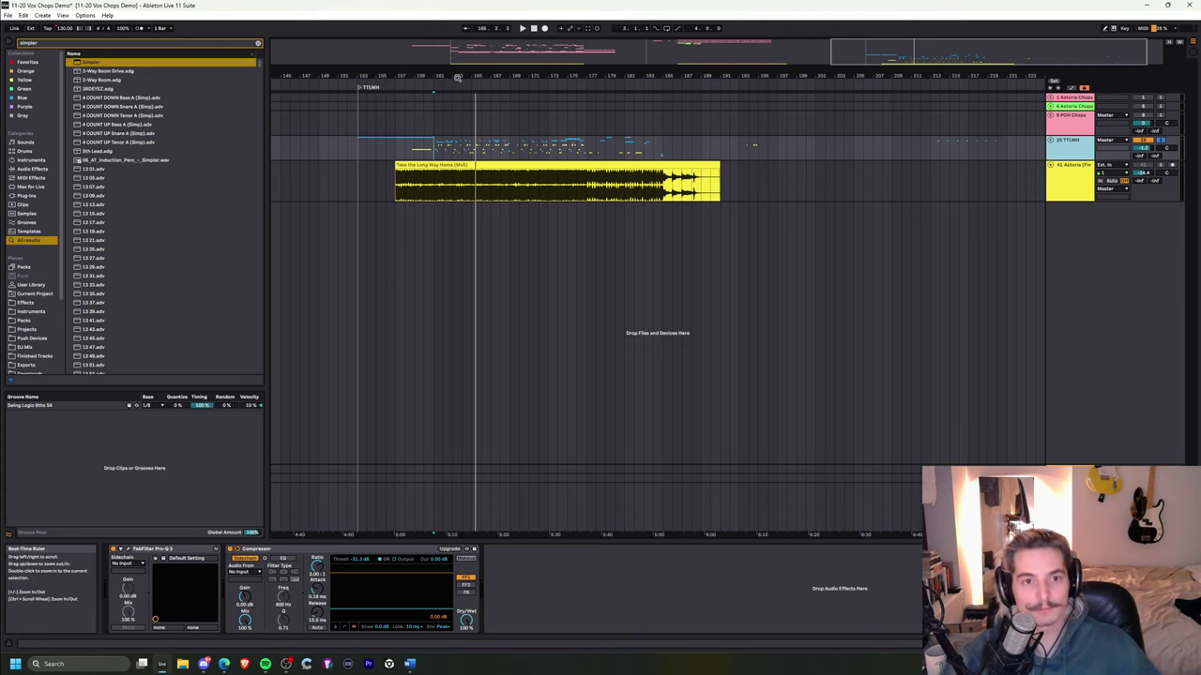
- View the whole arrangement and place the playback position in the Astoria and Take the Long Way Home reference clips, ending at Astoria's start
left_click_drag(456, 76, 568, 66)
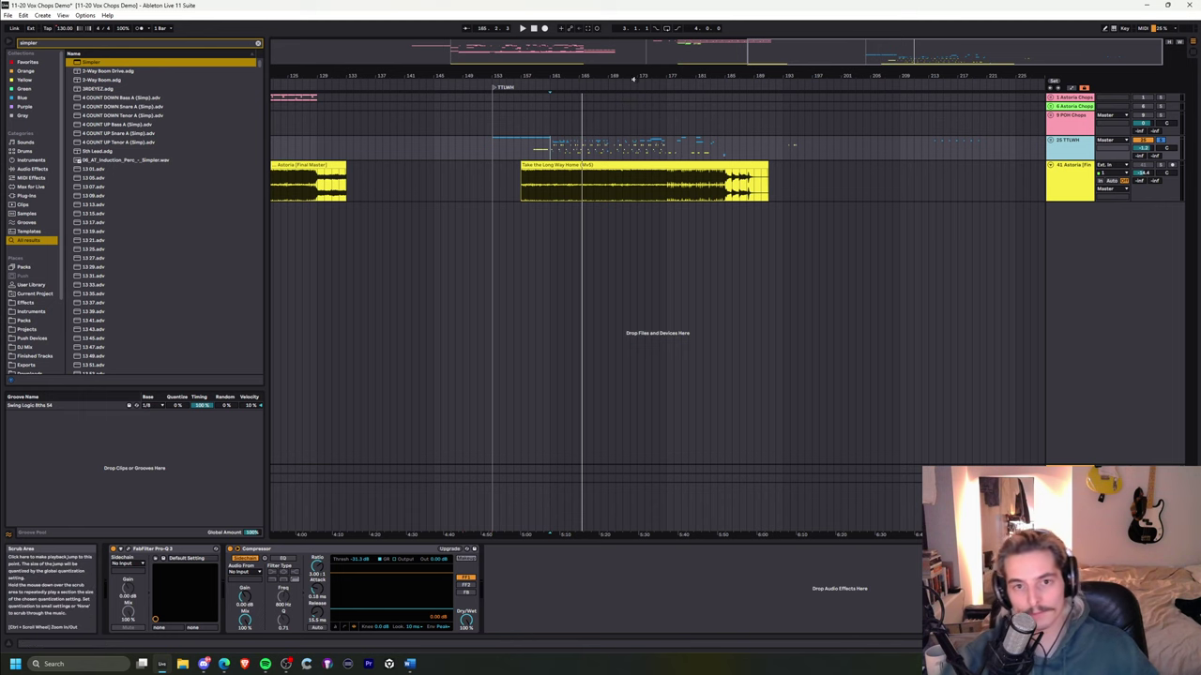
left_click_drag(634, 77, 812, 85)
left_click(670, 185)
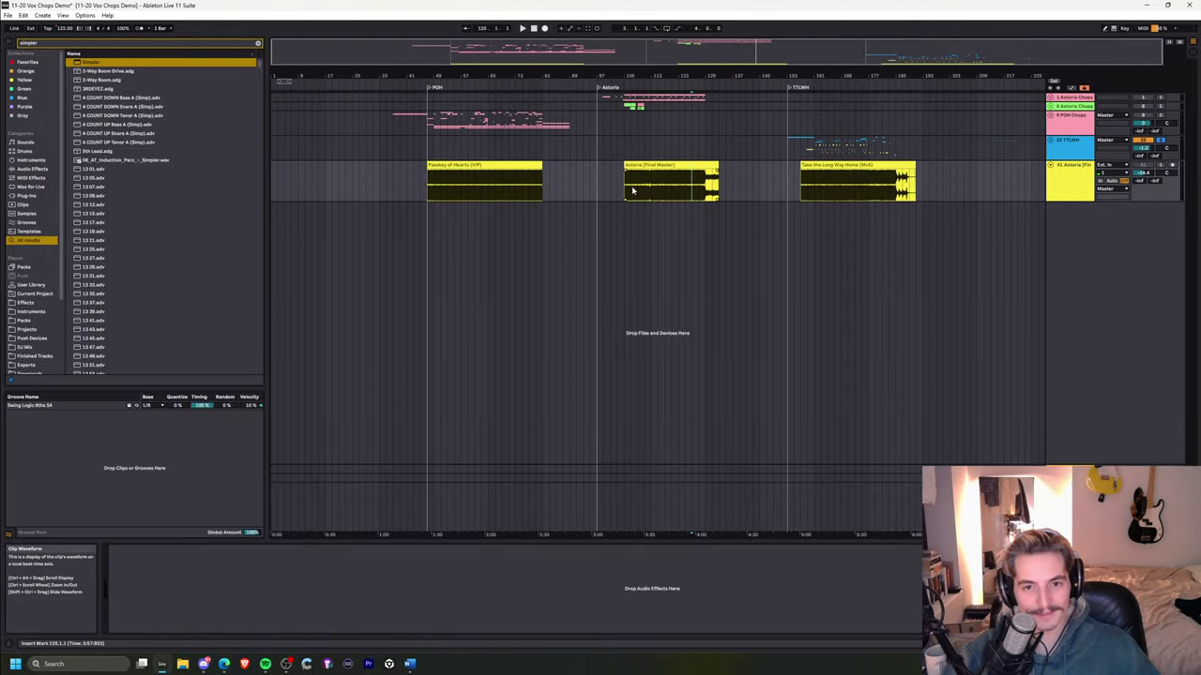
left_click_drag(638, 75, 610, 83)
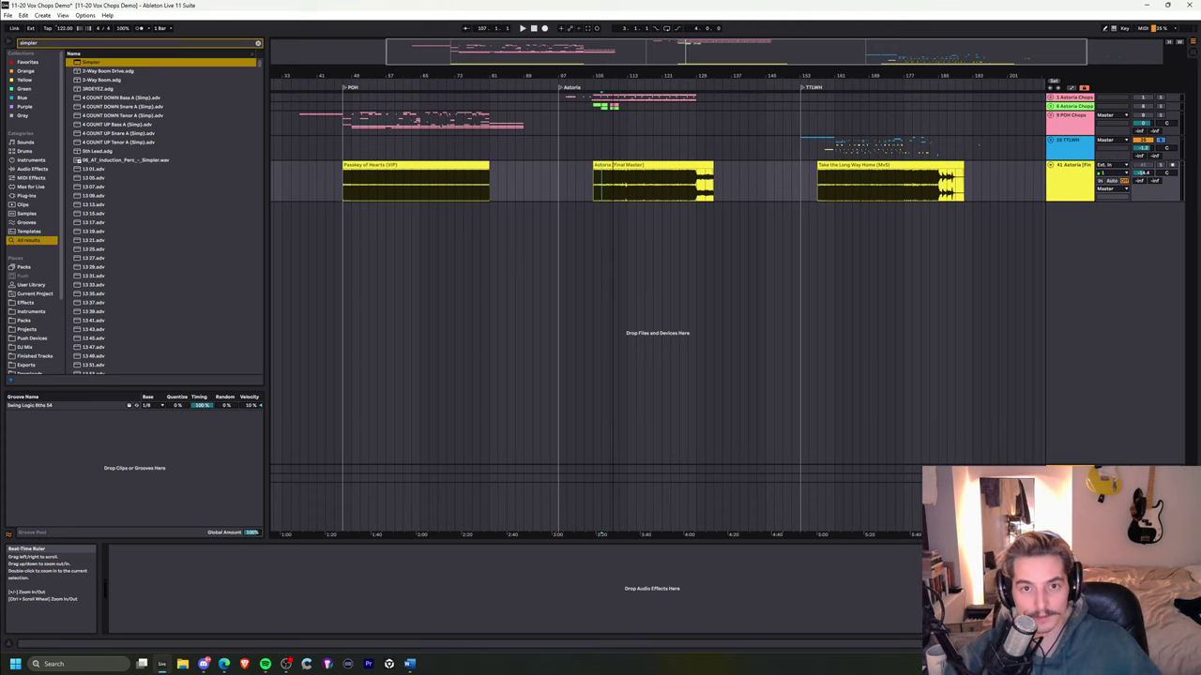
left_click_drag(612, 73, 640, 71)
left_click(804, 183)
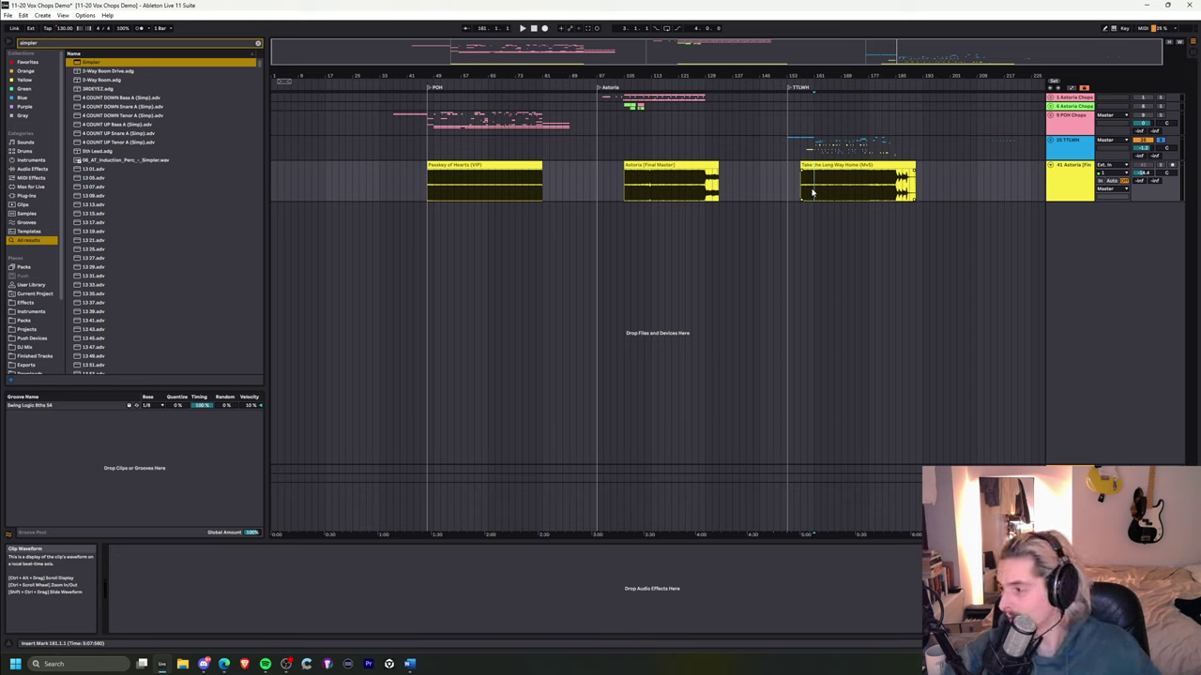
left_click(624, 194)
left_click_drag(626, 76, 601, 76)
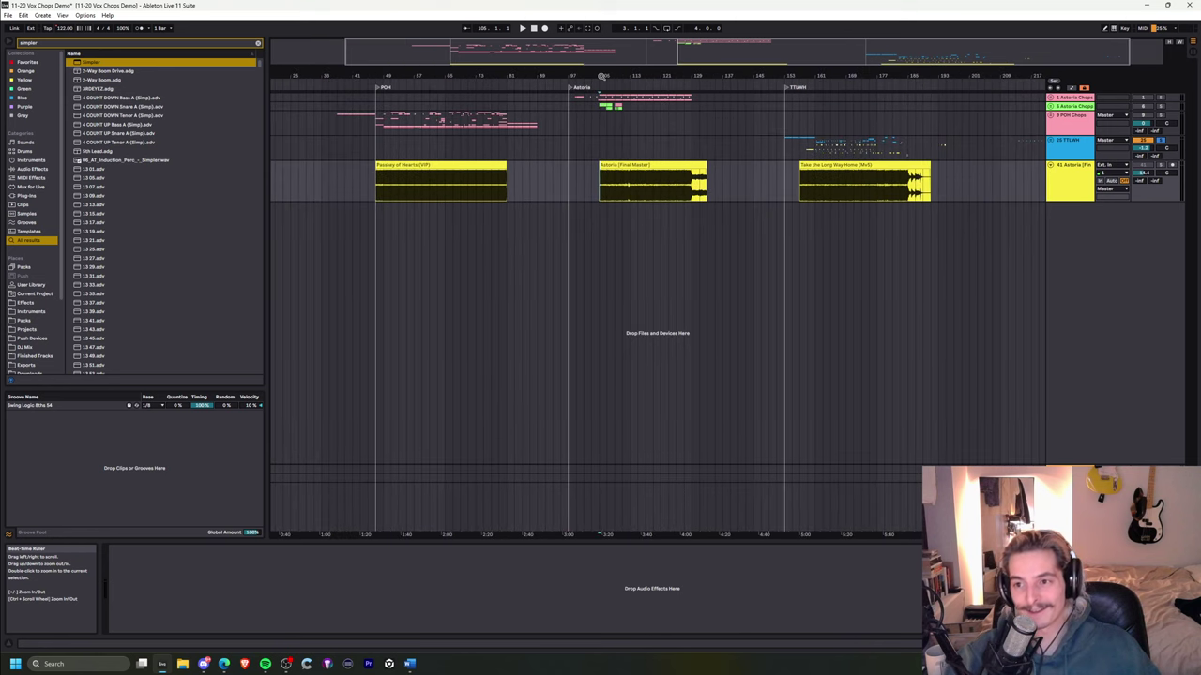